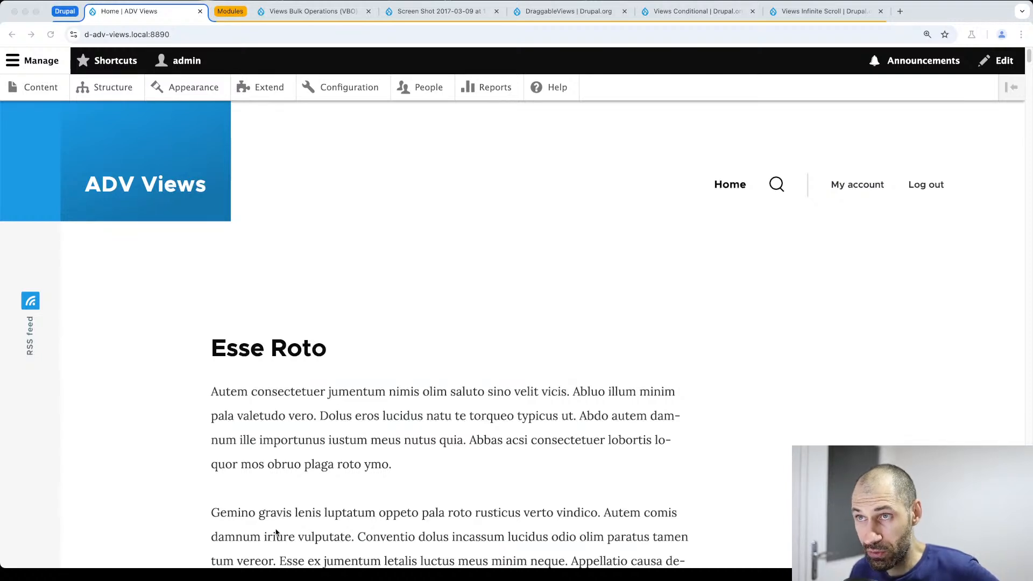
Review the drupal.org project pages for Views Bulk Operations, Views Bulk Edit, DraggableViews, Views Conditional and Views Infinite Scroll
left_click(330, 15)
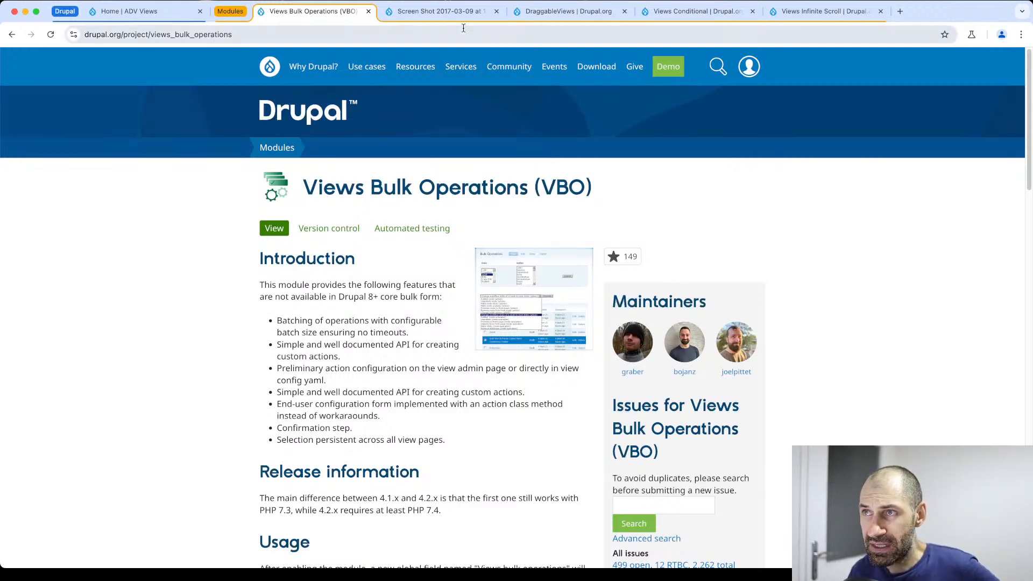
left_click(456, 13)
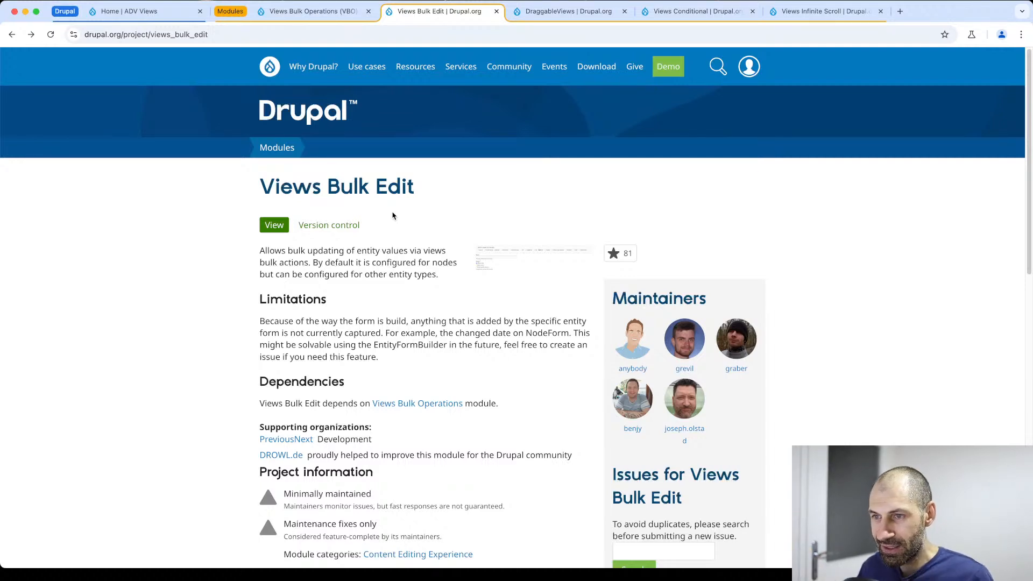
left_click(555, 15)
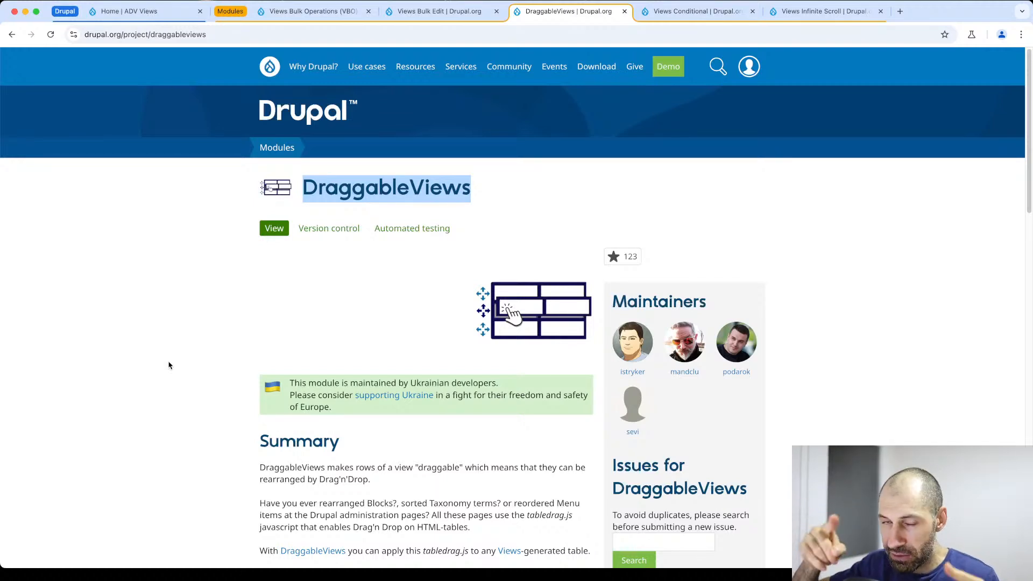
left_click(719, 10)
left_click(517, 217)
scroll(518, 217, "down", 1)
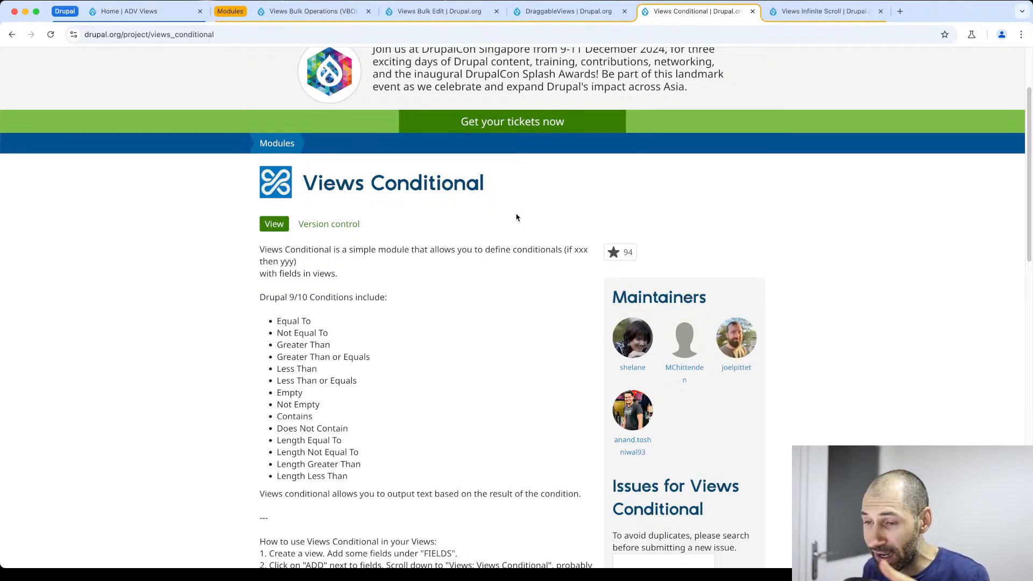
left_click(800, 12)
scroll(375, 388, "down", 3)
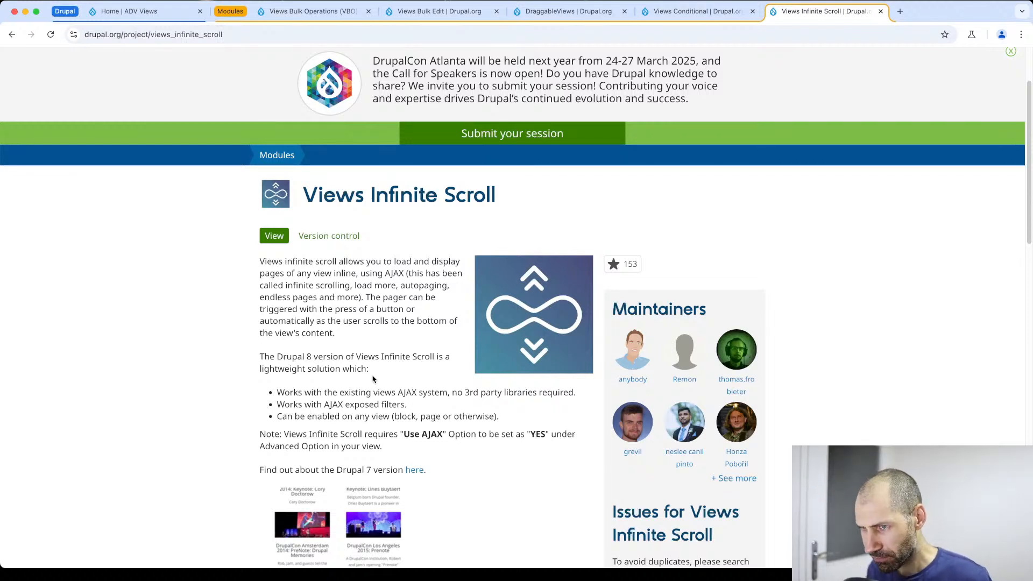
Examine the Views Bulk Operations project page from its introduction down to the available releases and install commands
left_click(311, 16)
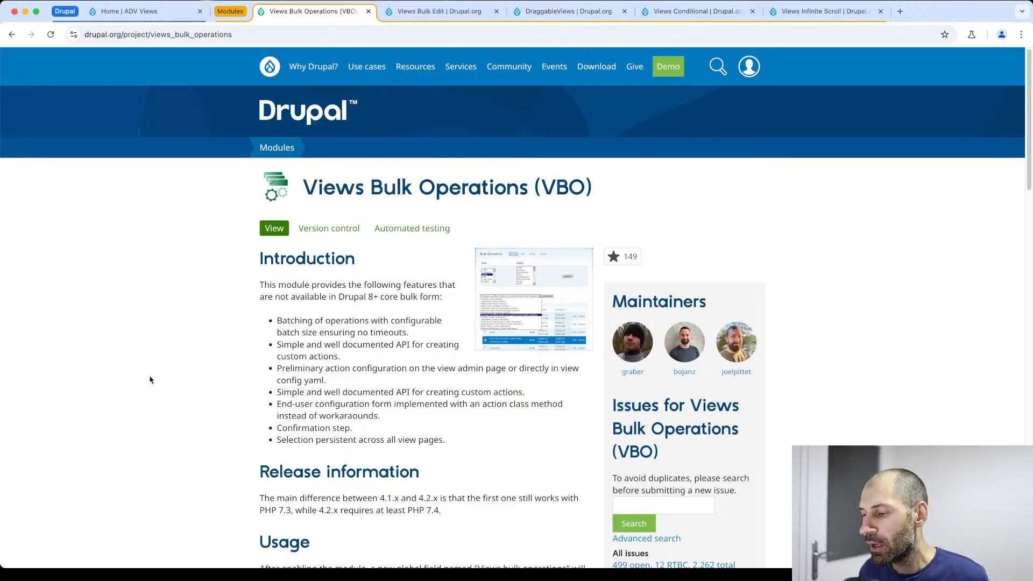
scroll(175, 372, "down", 5)
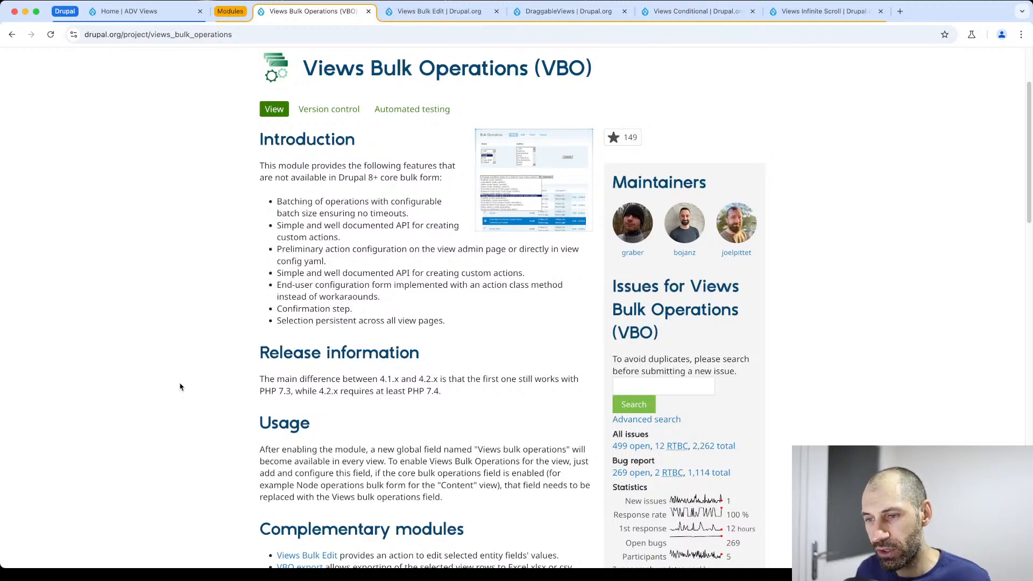
scroll(183, 385, "down", 15)
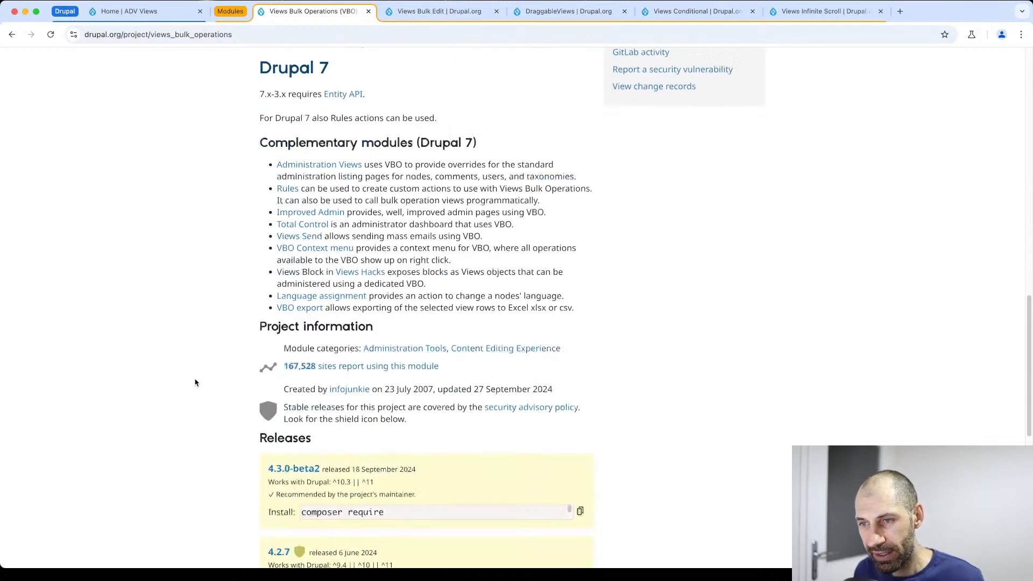
scroll(195, 382, "down", 2)
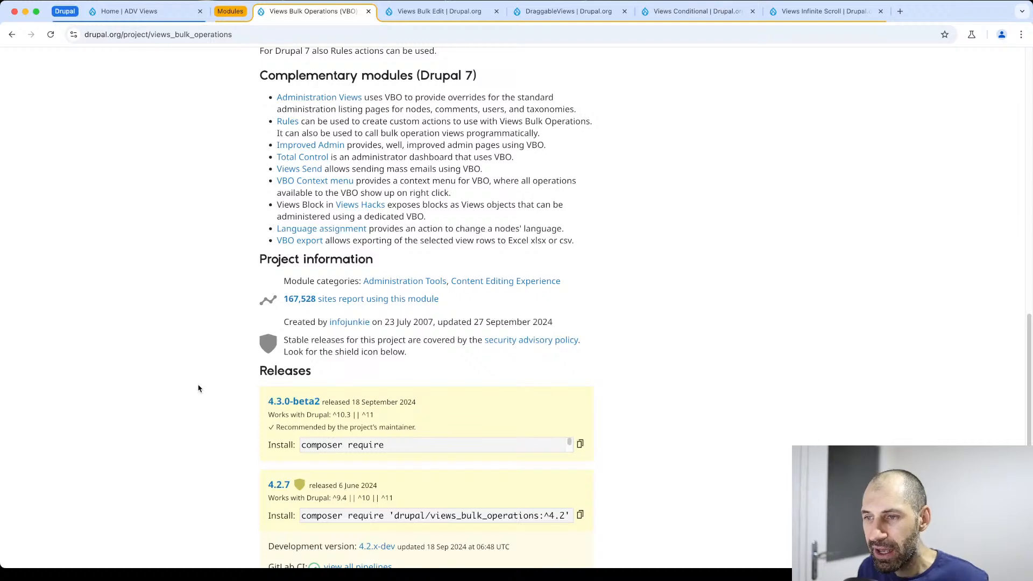
scroll(200, 387, "down", 1)
scroll(312, 388, "down", 4)
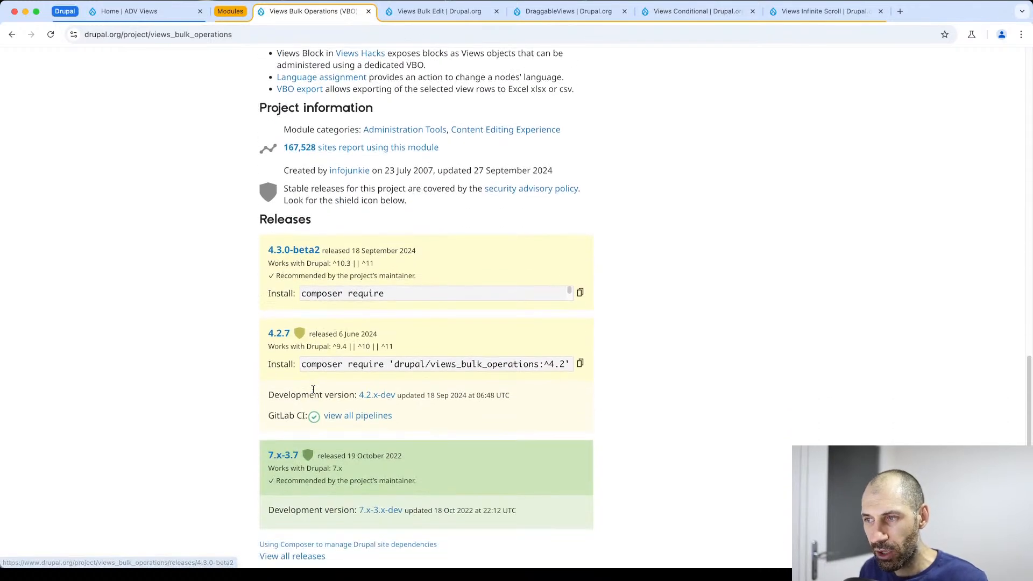
scroll(314, 389, "down", 3)
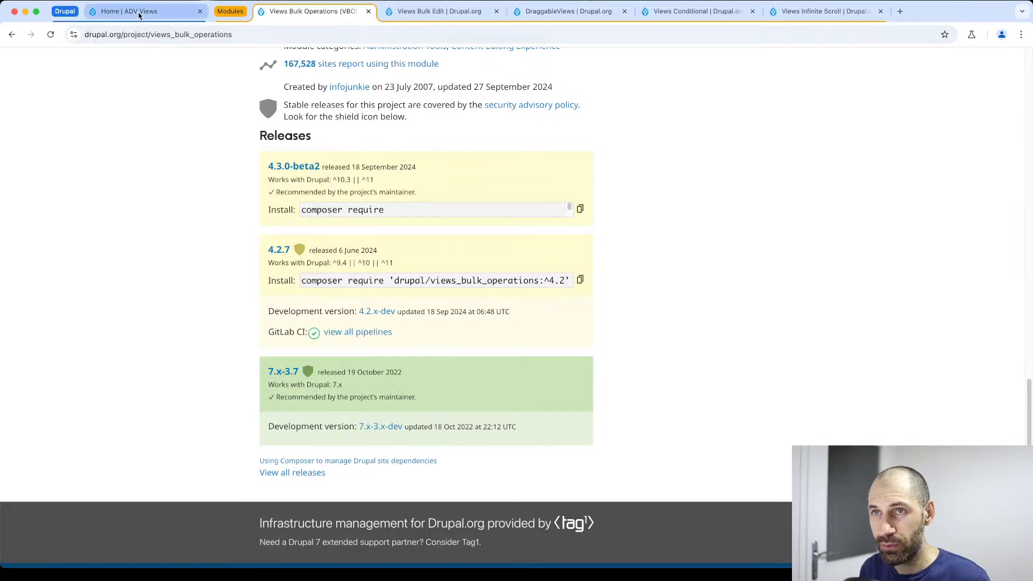
Return to the ADV Views site, collapse the Modules tab group and open the site's Extend page in a new tab
left_click(138, 12)
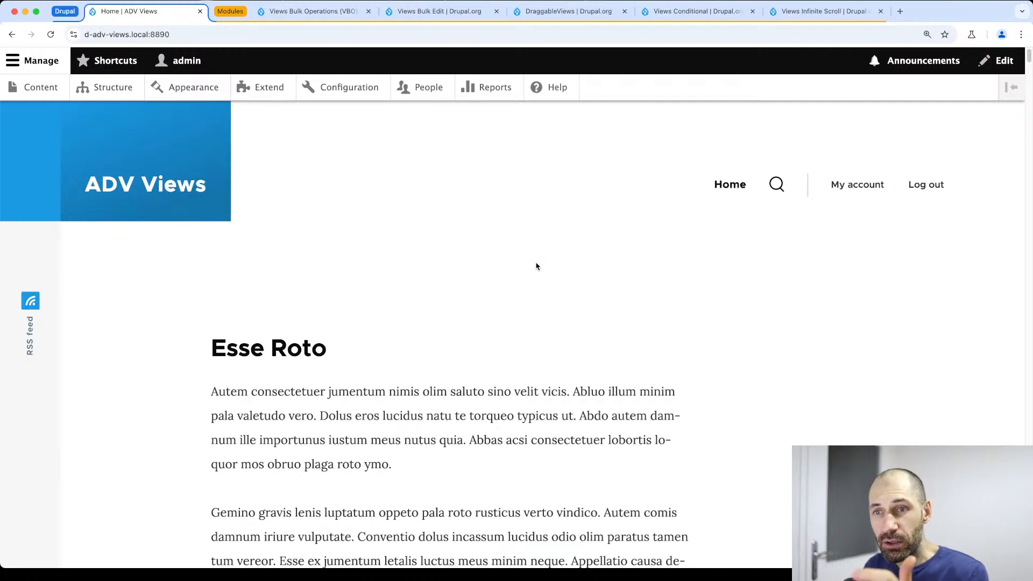
scroll(536, 267, "down", 15)
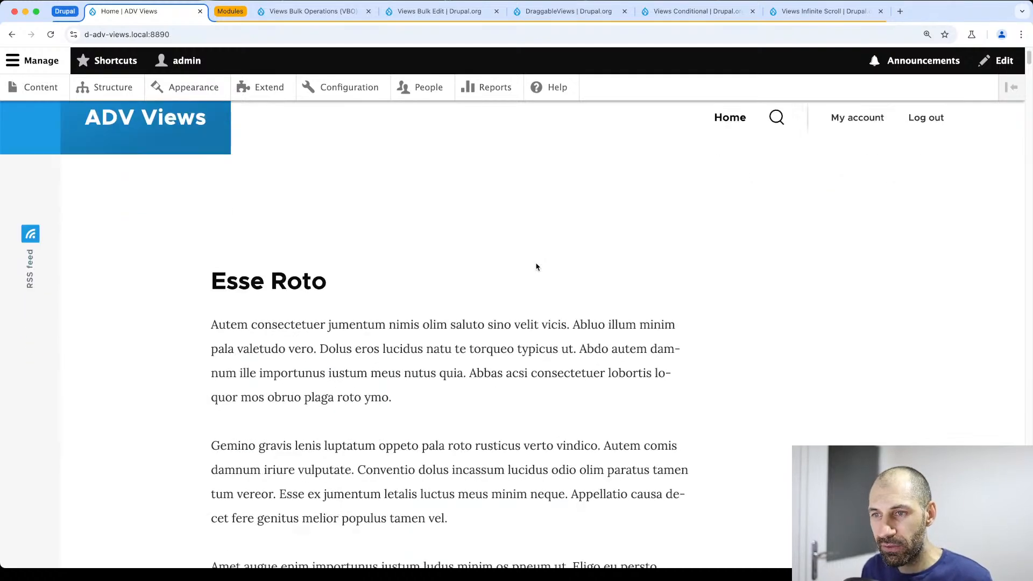
scroll(537, 268, "up", 15)
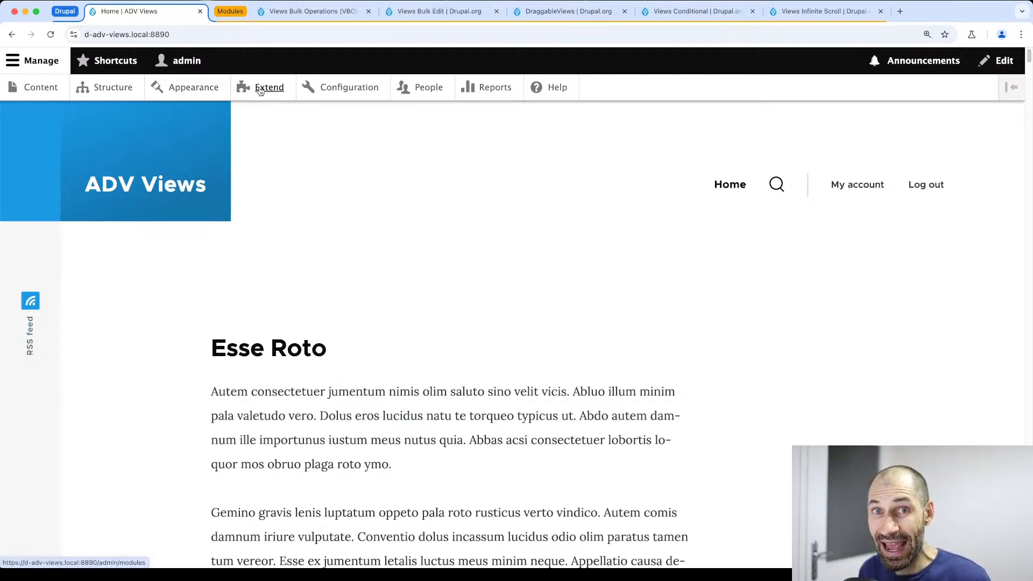
left_click(241, 11)
left_click(268, 86, "super")
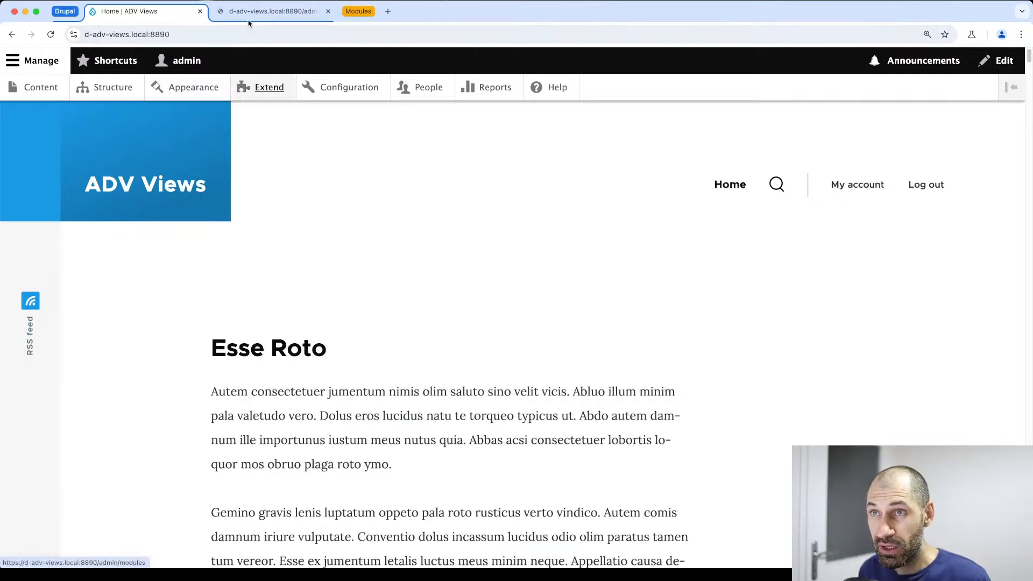
left_click(250, 15)
Filter the module list by "views" and install the Views Bulk Operations module
left_click(187, 336)
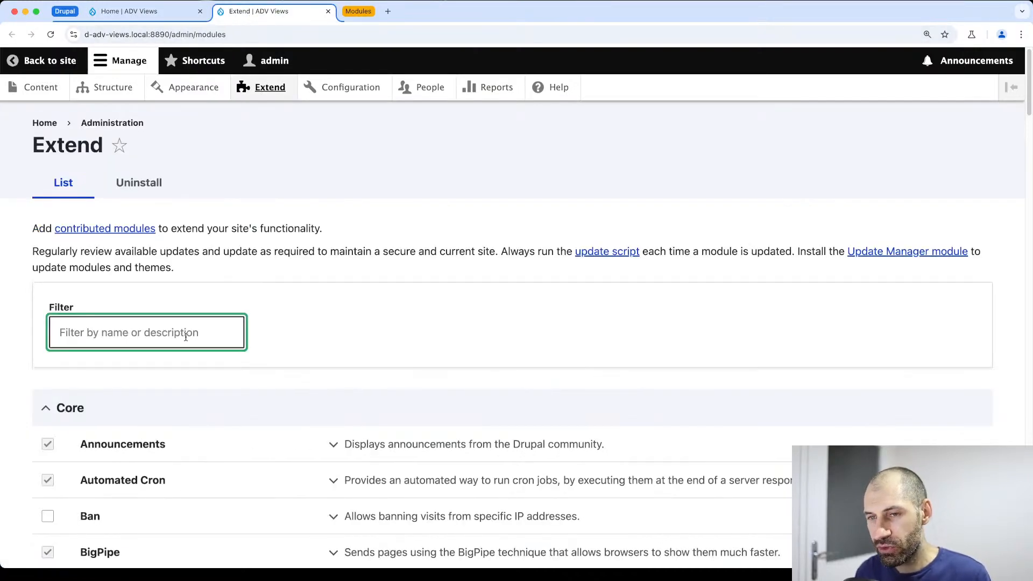
type("views")
scroll(188, 350, "down", 5)
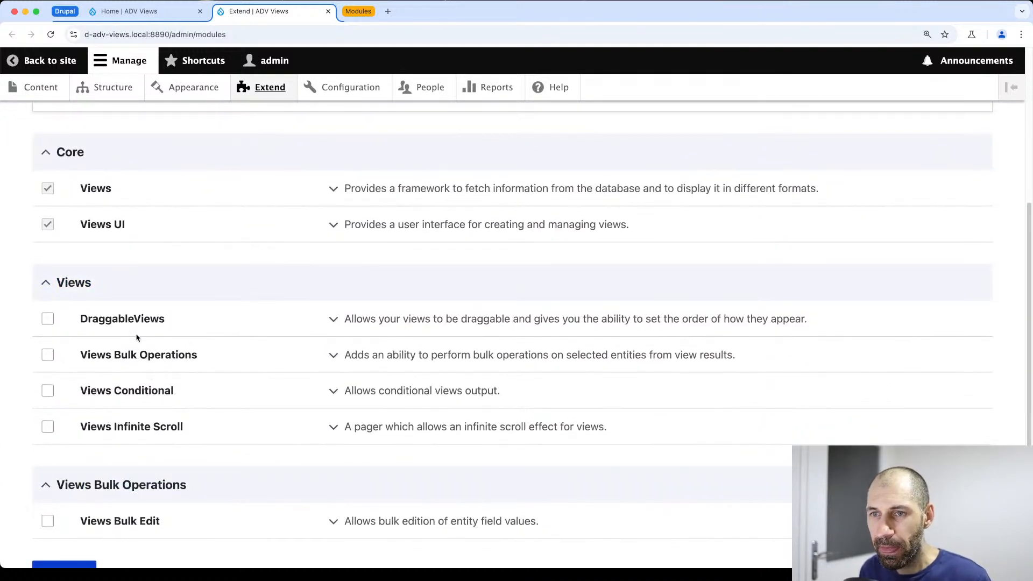
left_click(134, 356)
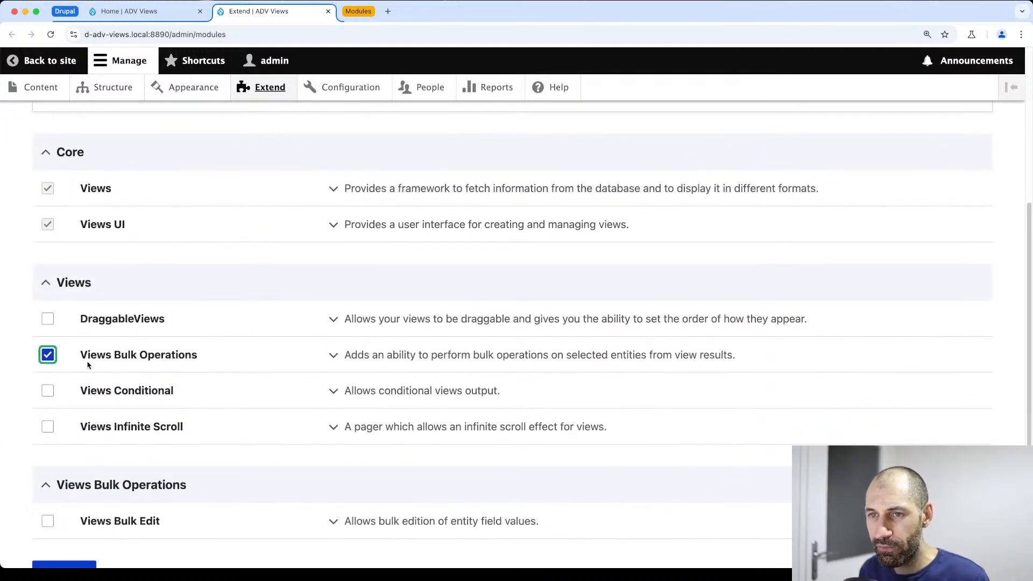
scroll(50, 540, "down", 2)
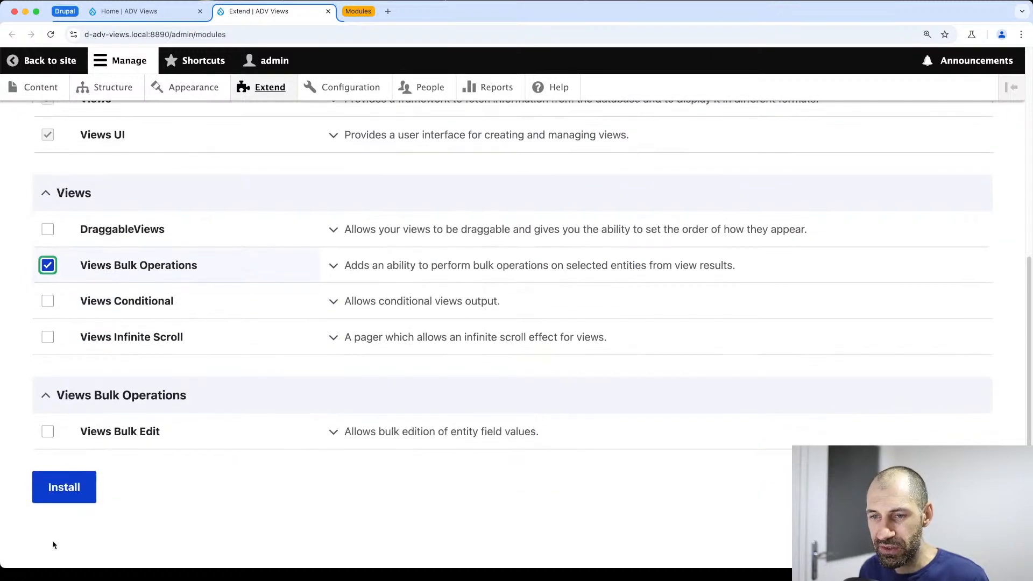
left_click(69, 499)
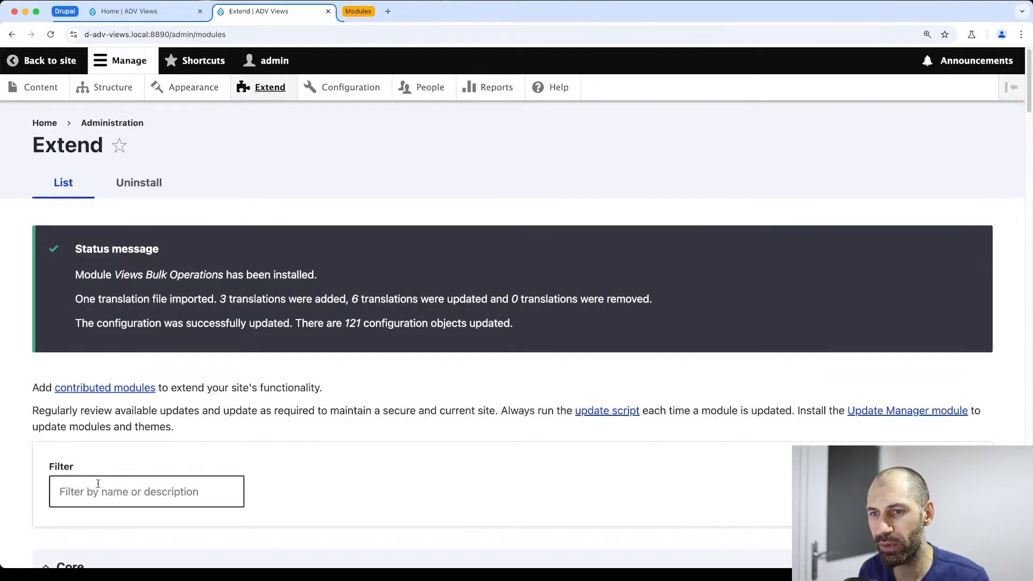
Open the site's Views administration list and look over the enabled views
left_click(98, 92)
scroll(111, 401, "down", 5)
left_click(93, 451)
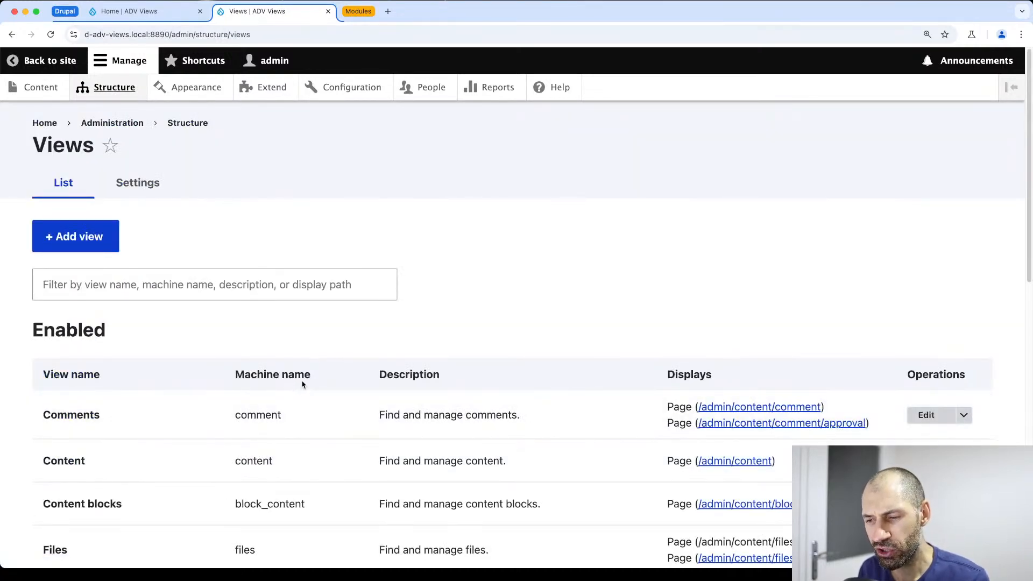
scroll(301, 384, "down", 3)
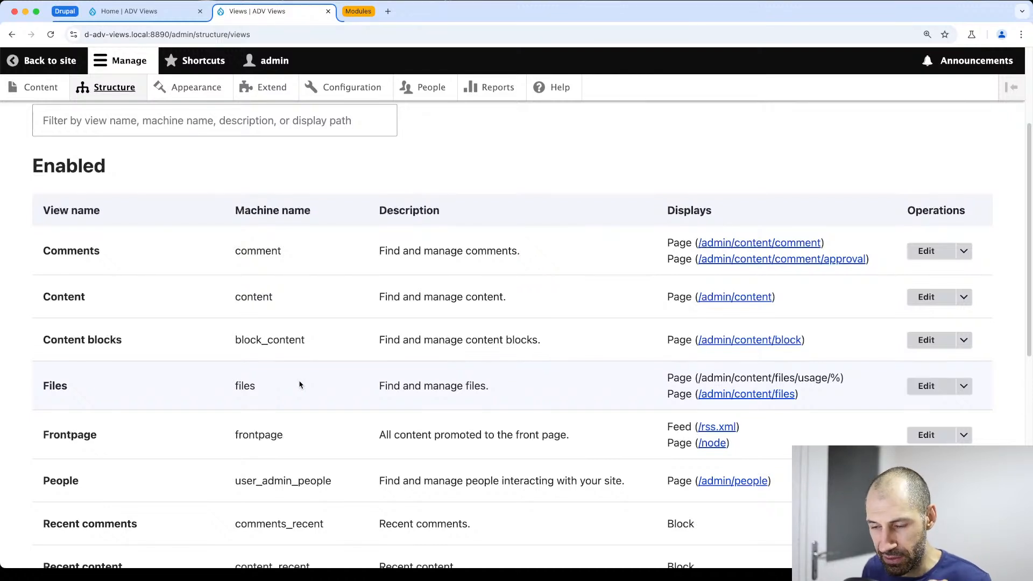
scroll(302, 386, "up", 5)
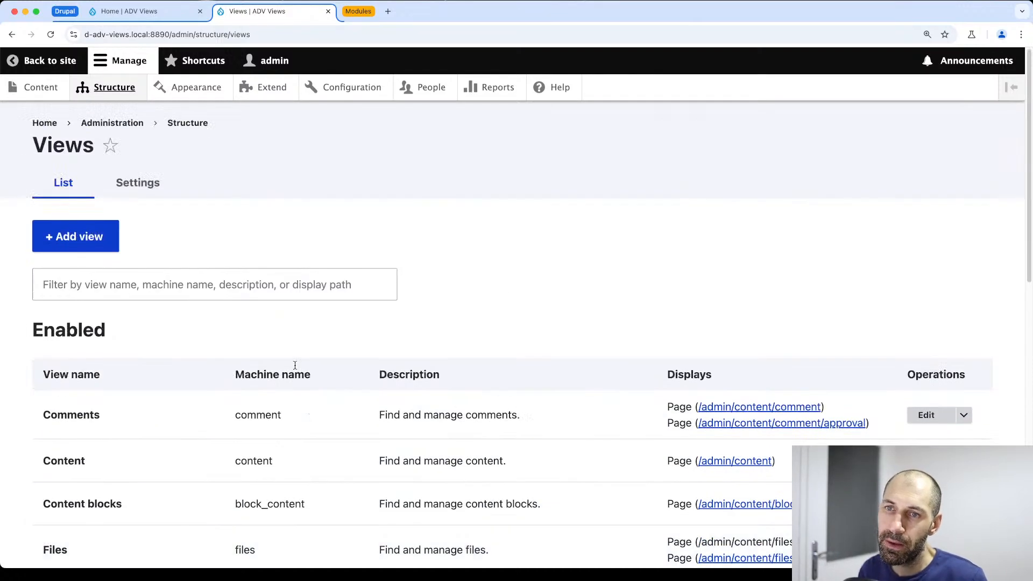
Start a new view named "Page admin" that shows content of type Basic page
left_click(100, 236)
left_click(139, 276)
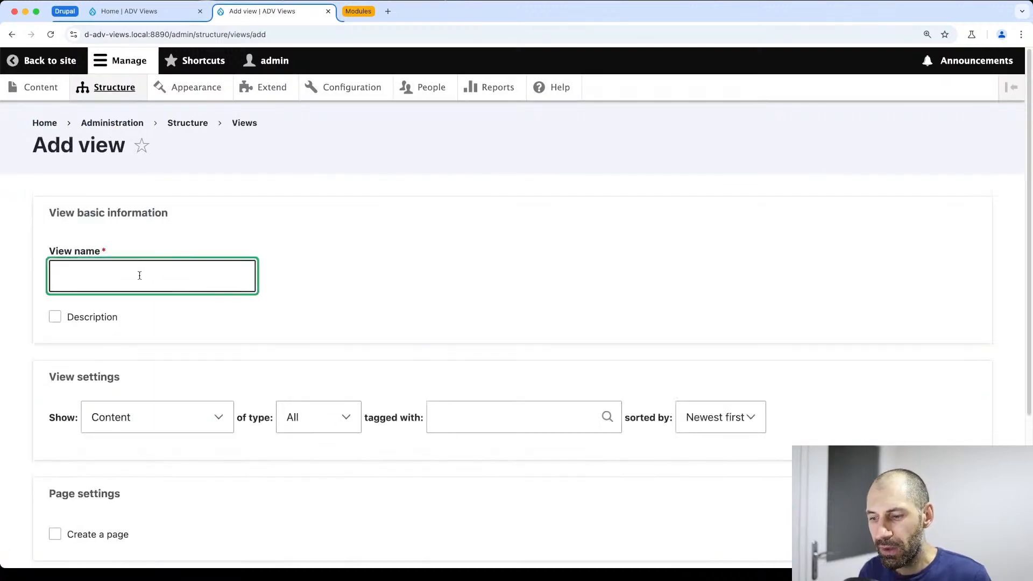
type("Page admin")
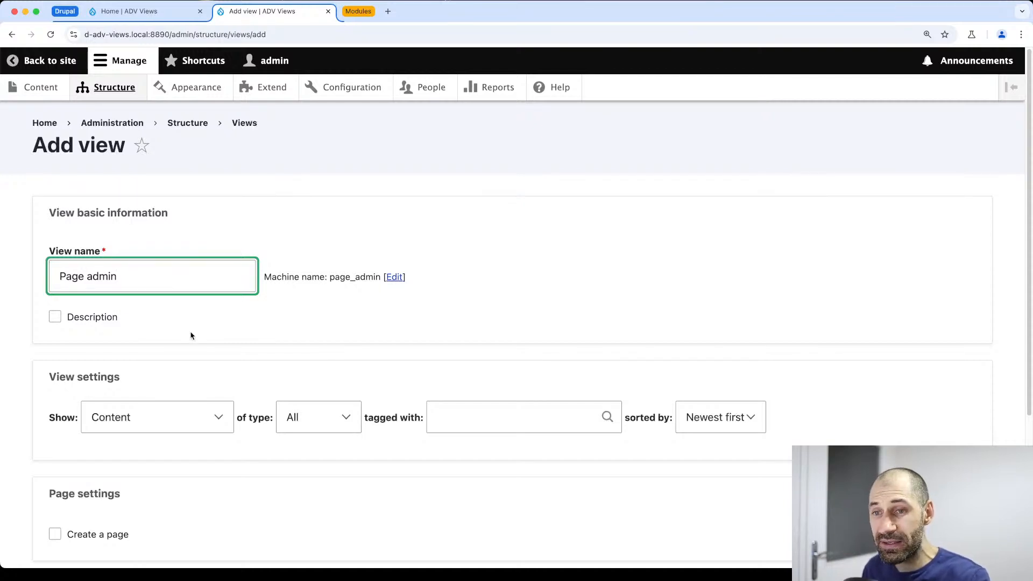
scroll(191, 336, "down", 2)
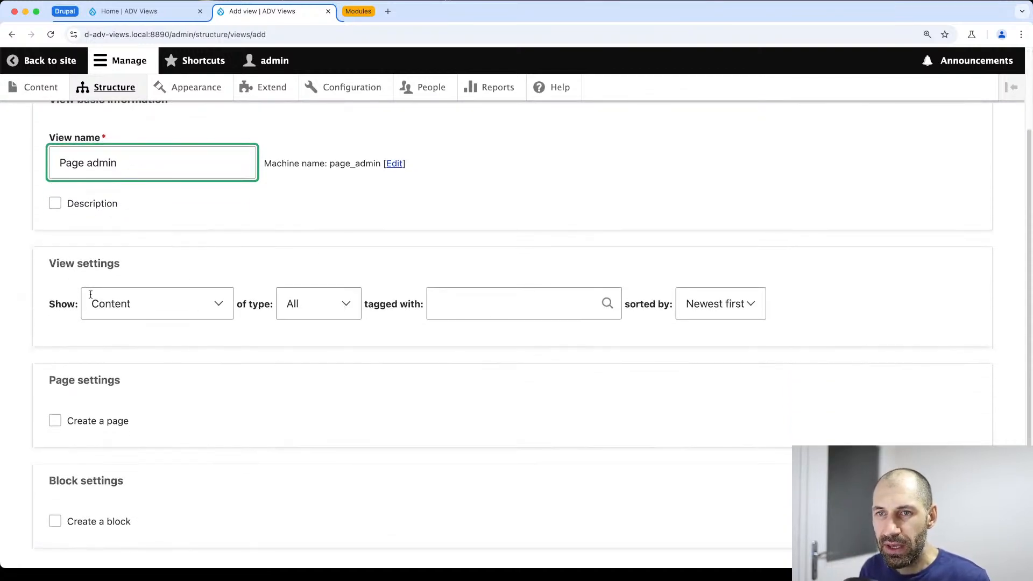
left_click(317, 308)
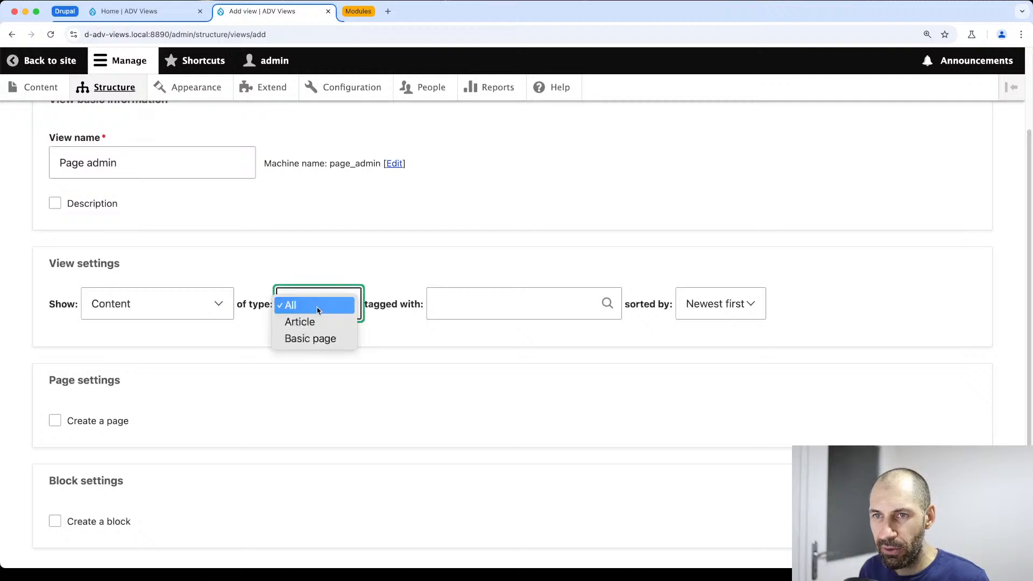
left_click(325, 340)
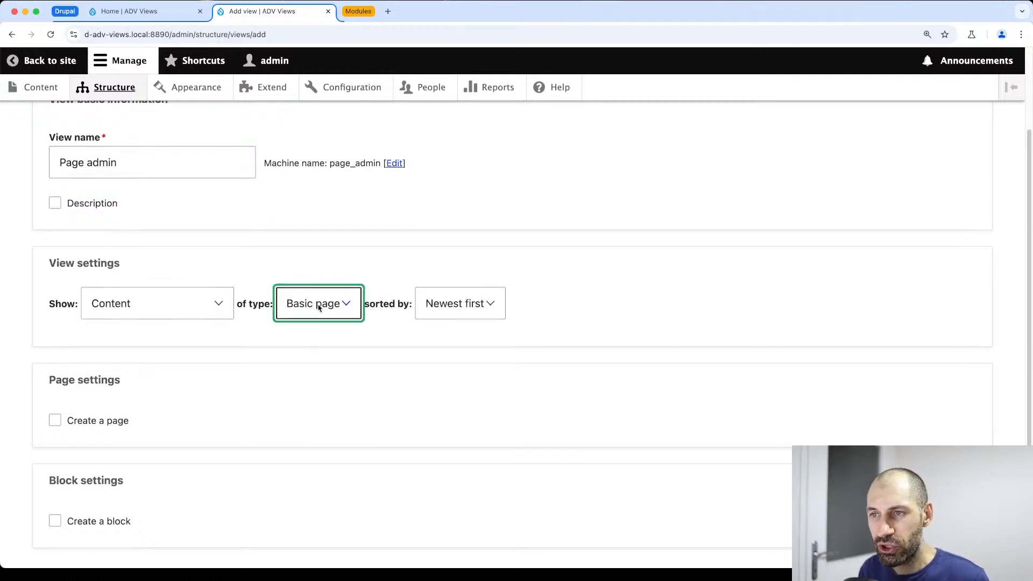
scroll(318, 306, "down", 1)
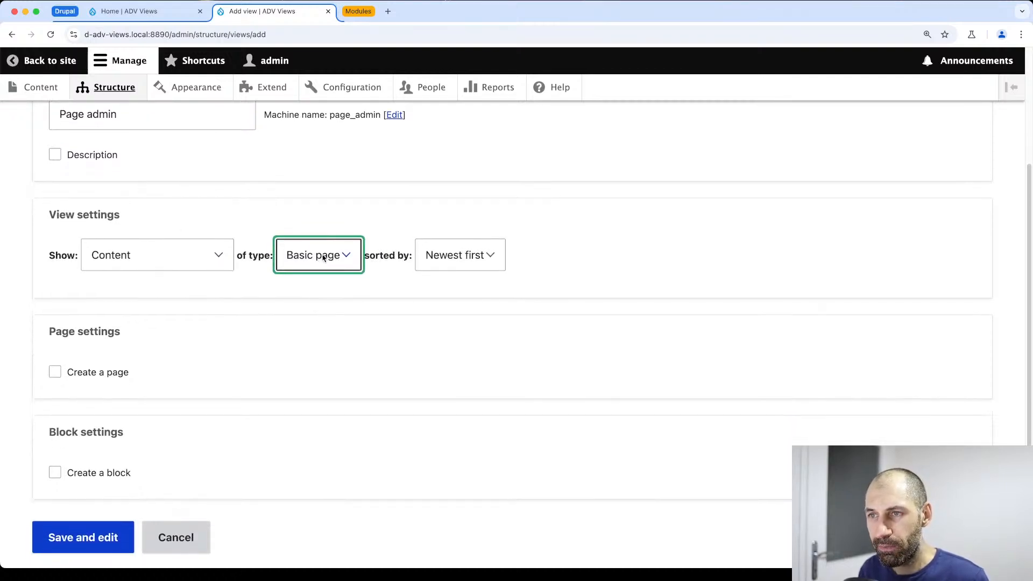
Enable a page display for the new view and set its path to admin/content/page-admin
left_click(110, 379)
scroll(161, 350, "down", 3)
left_click(139, 323)
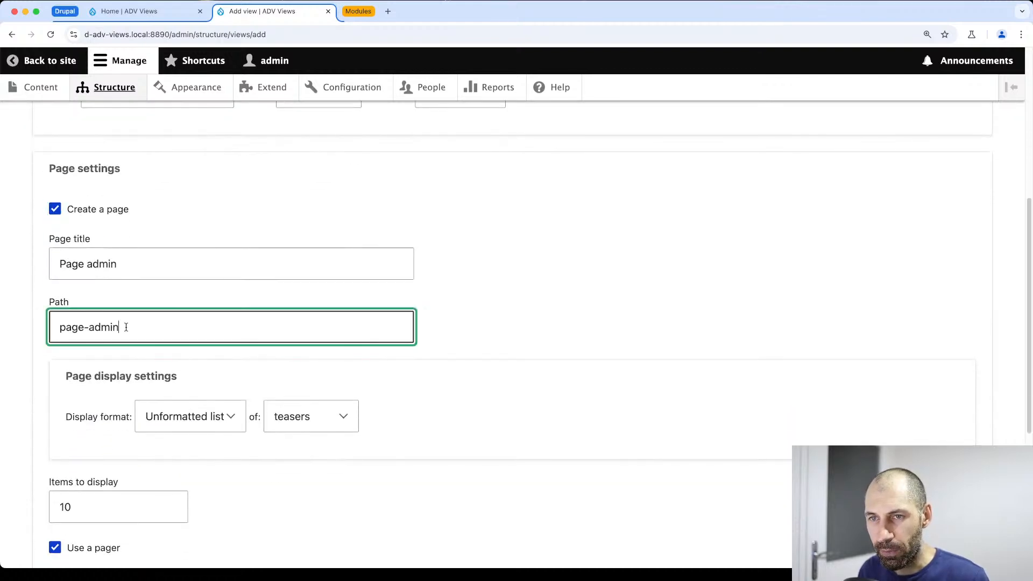
type("admin/content")
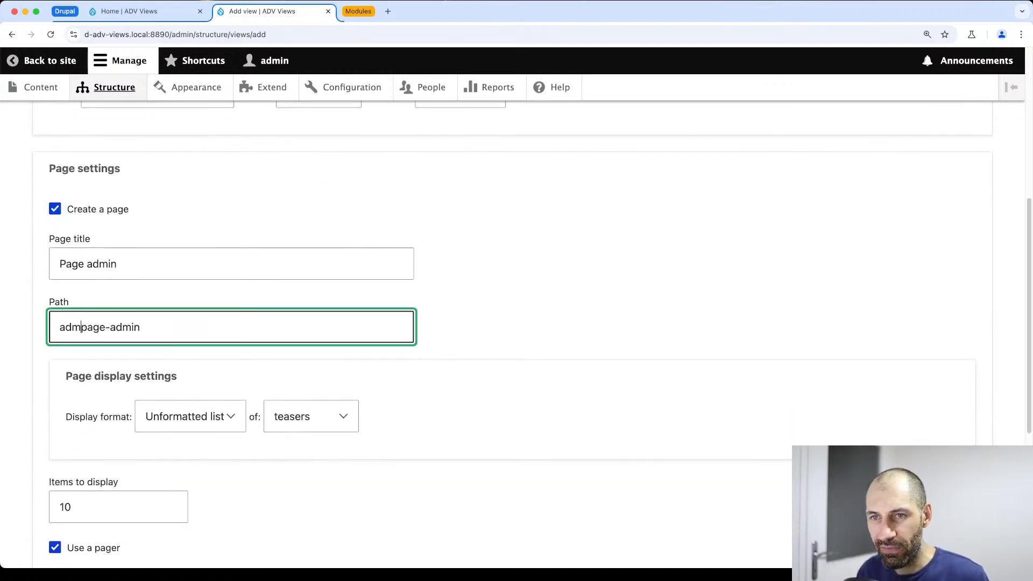
type("/")
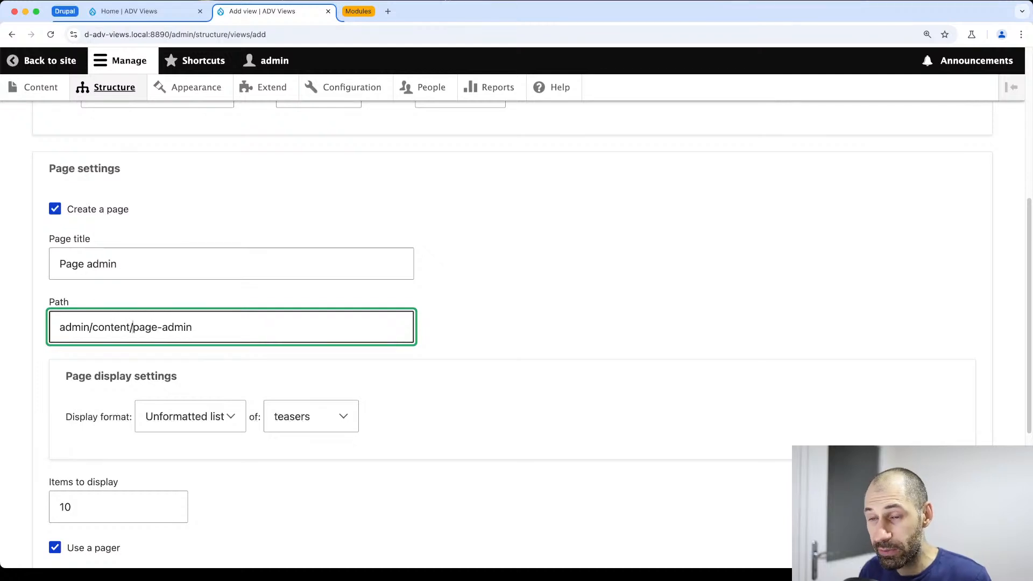
Check the existing Content administration page and its sections in a separate tab, and return to the new view's form
left_click(39, 92, "super")
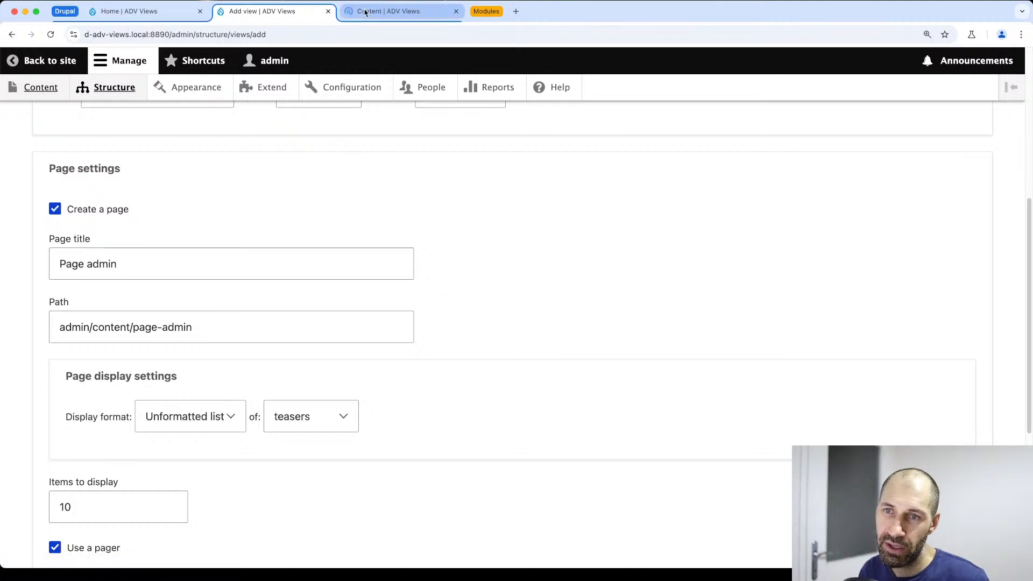
left_click(365, 11)
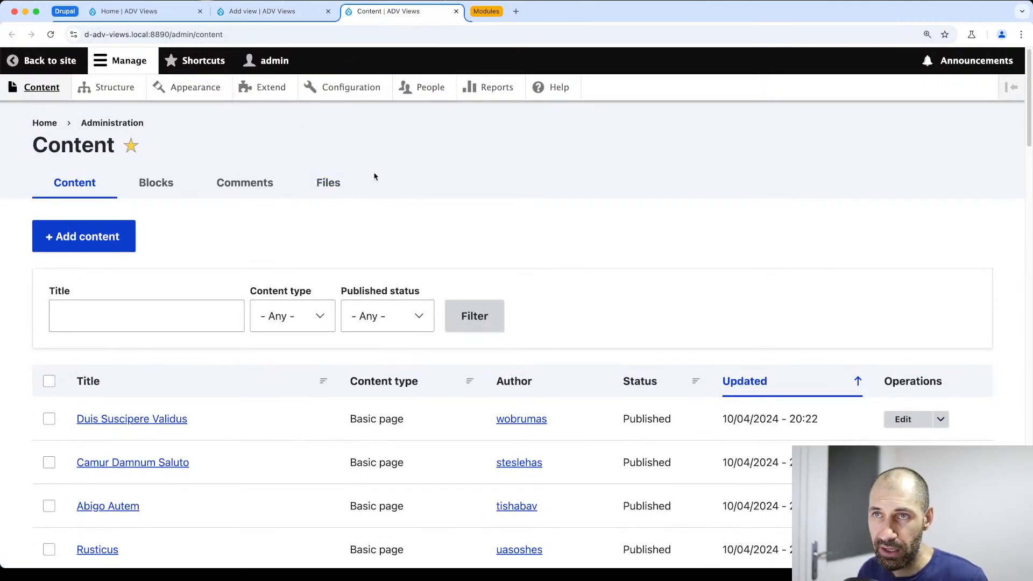
left_click(247, 13)
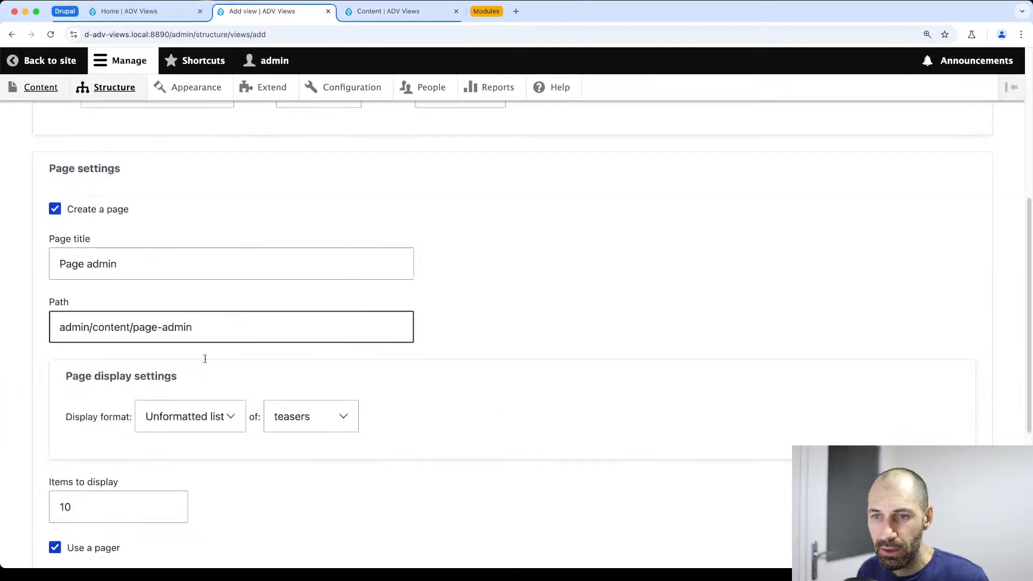
Set the page's display format to a table of fields, then save the new view and continue editing it
left_click(192, 339)
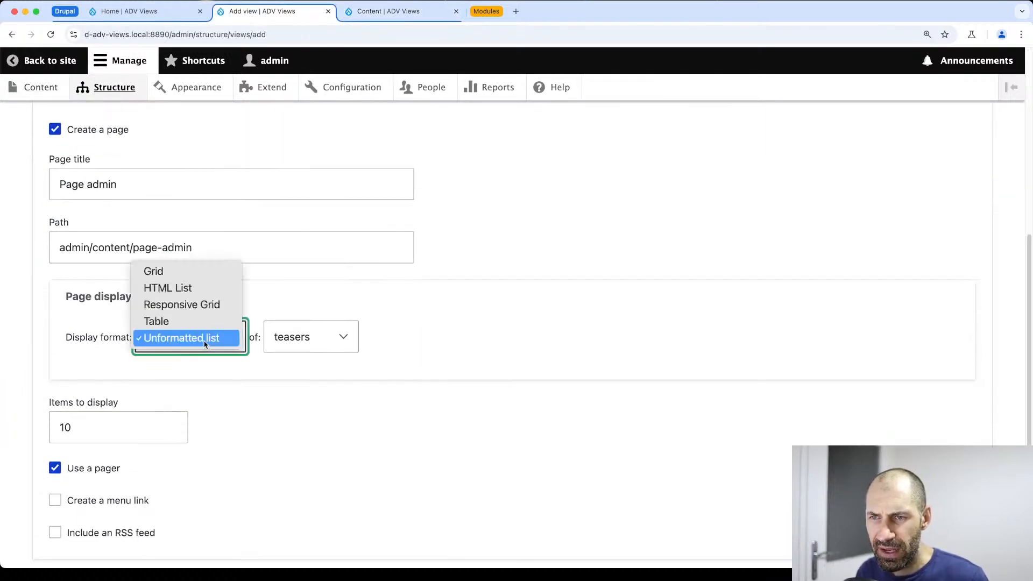
left_click(193, 321)
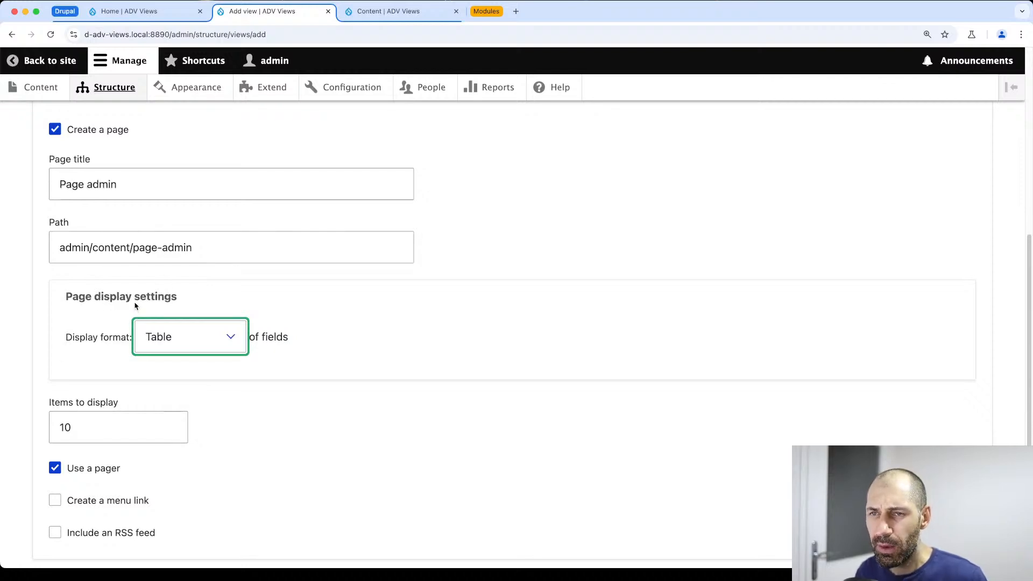
scroll(173, 339, "down", 3)
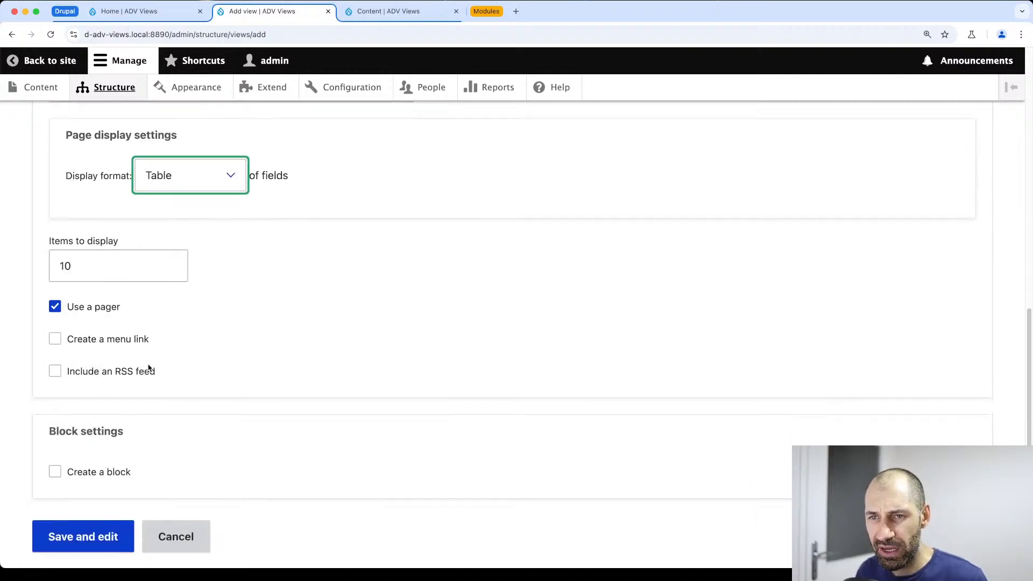
left_click(78, 543)
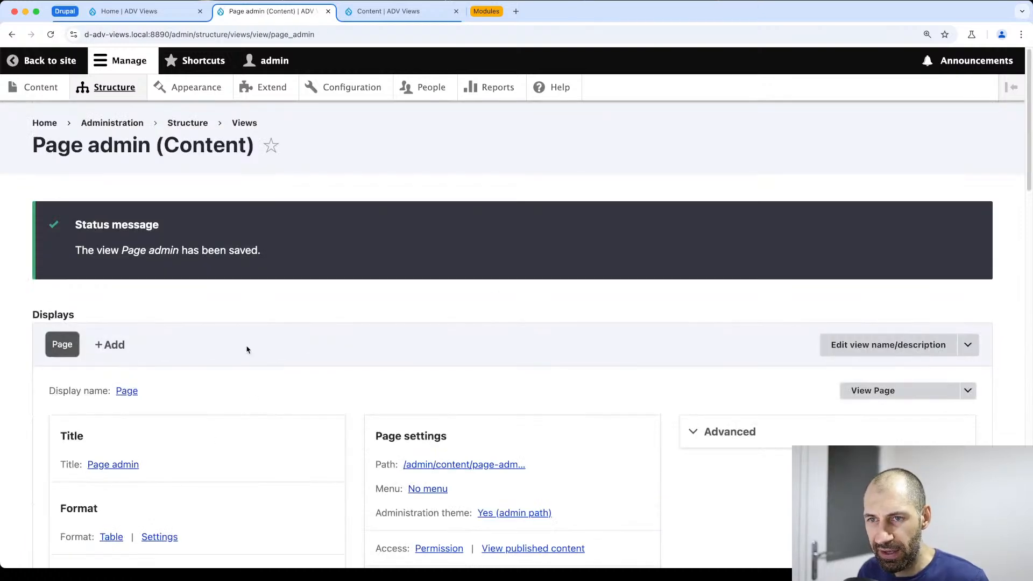
Look over the Page admin view's fields, filters, sorting, page settings and content preview
scroll(246, 348, "down", 7)
scroll(247, 358, "up", 2)
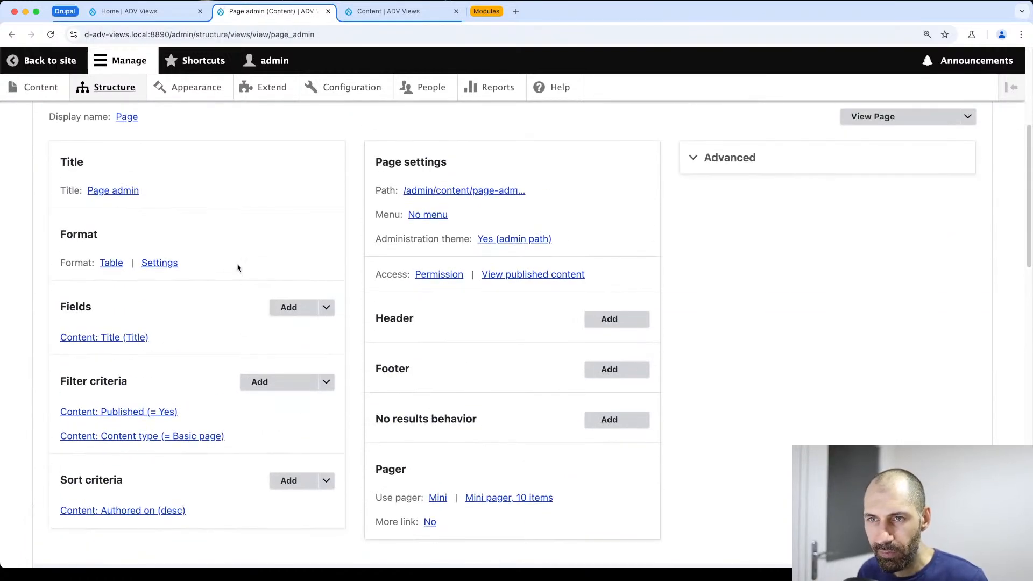
scroll(116, 329, "down", 3)
scroll(146, 373, "down", 4)
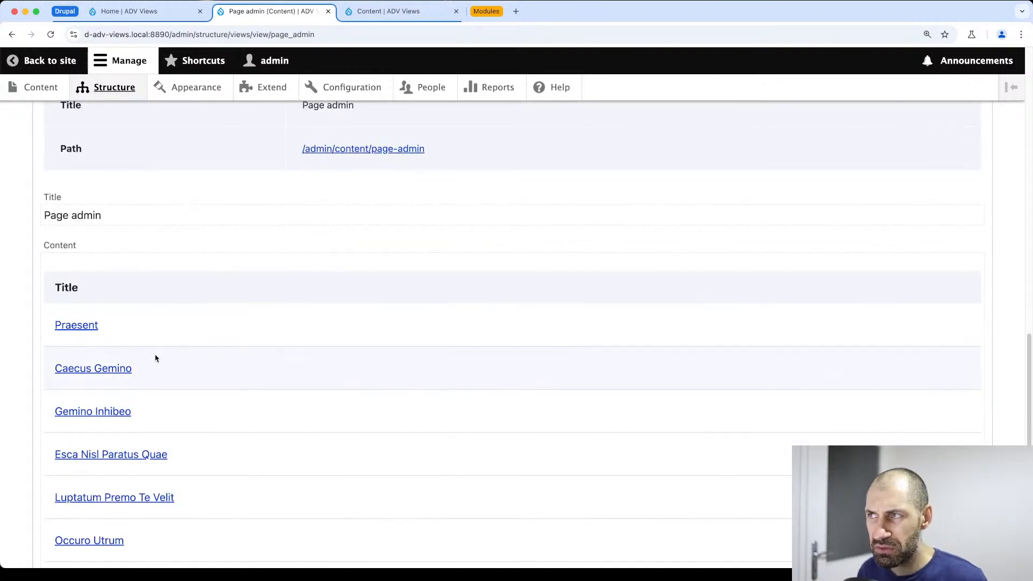
scroll(155, 358, "up", 12)
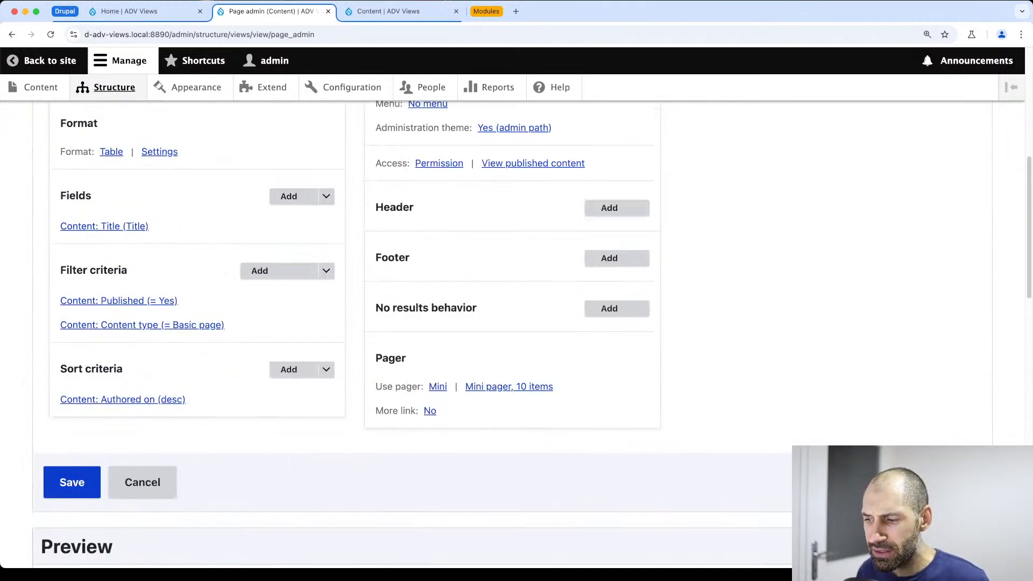
key("super+Tab")
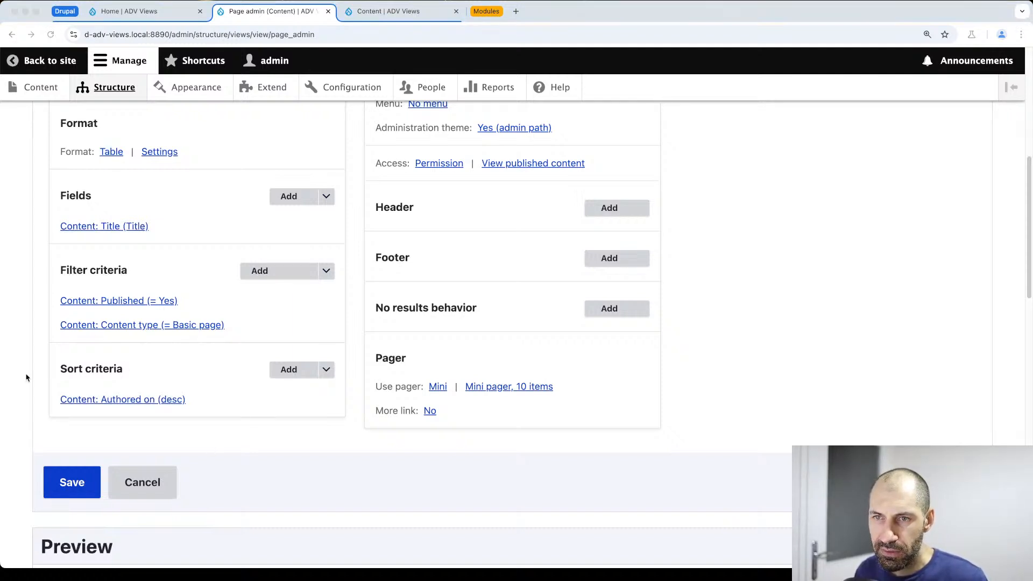
scroll(173, 363, "up", 4)
scroll(221, 369, "down", 2)
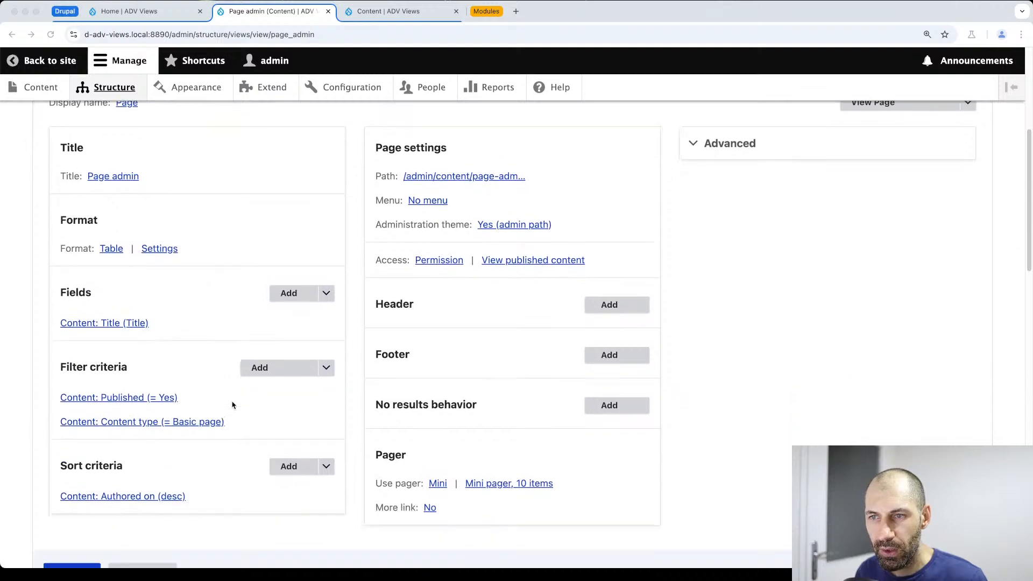
Add the Operations links field from the Content category with its default settings and check the first row's operations in the preview
scroll(232, 405, "down", 1)
left_click(308, 275)
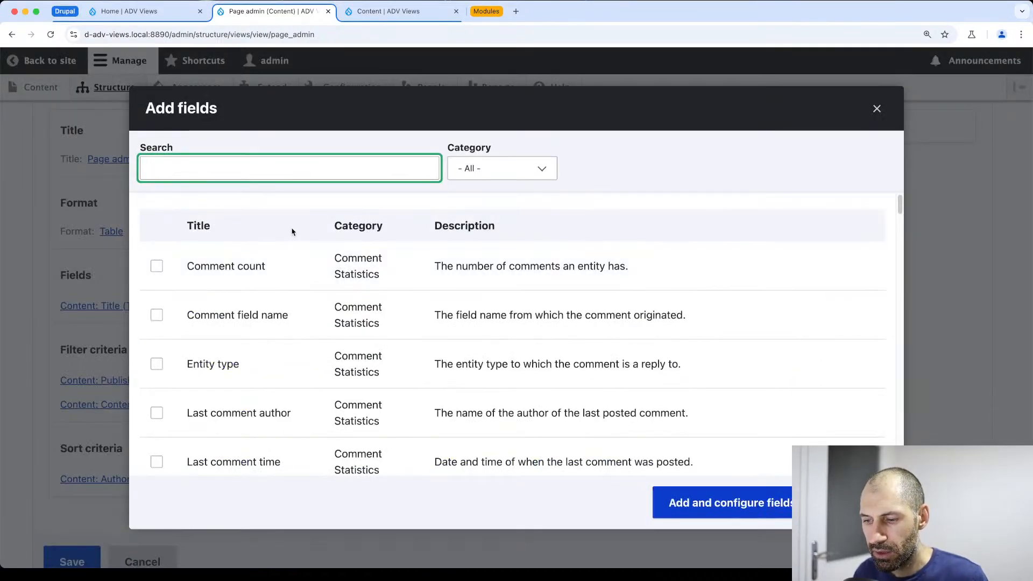
type("op")
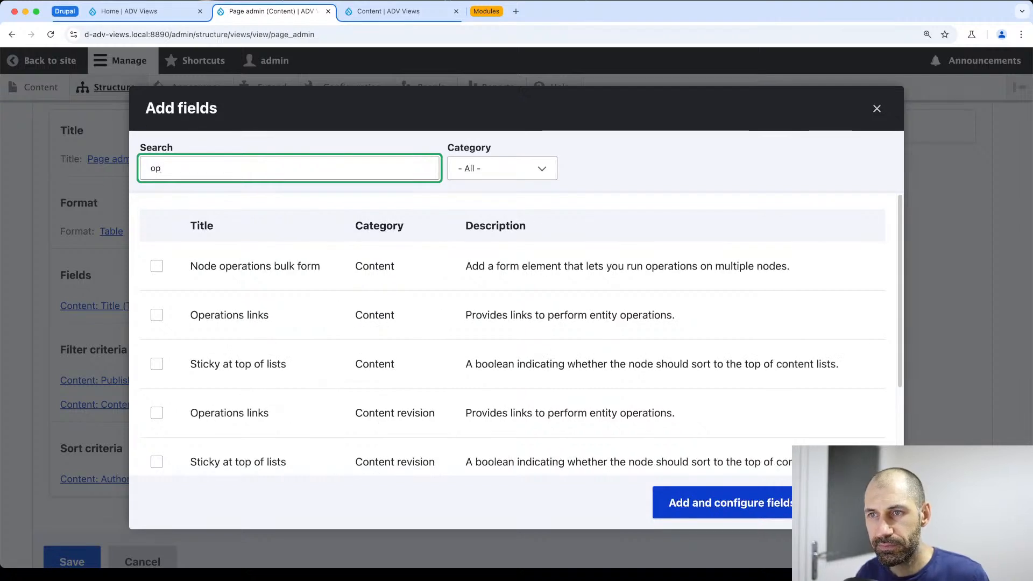
left_click(232, 315)
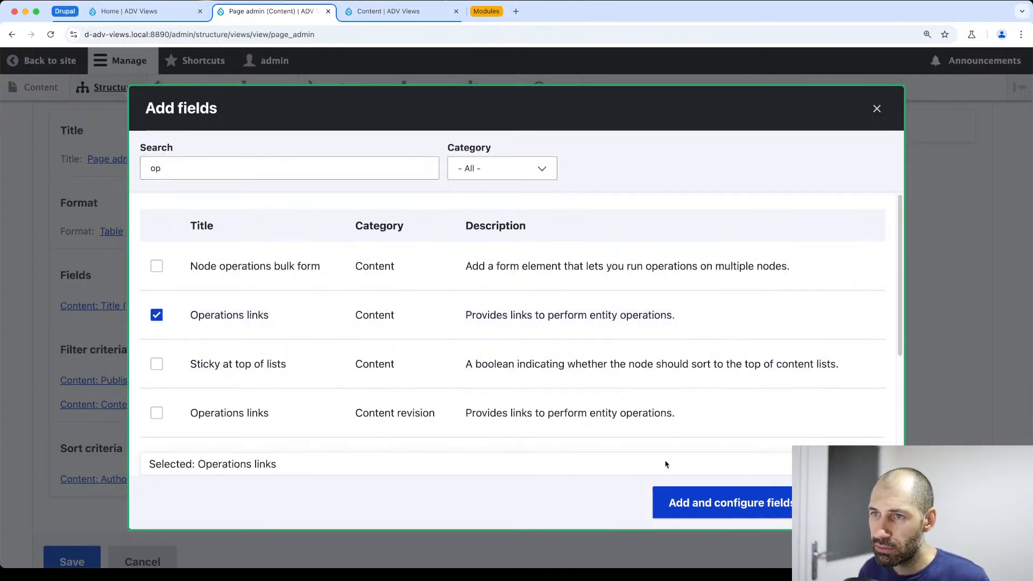
left_click(717, 503)
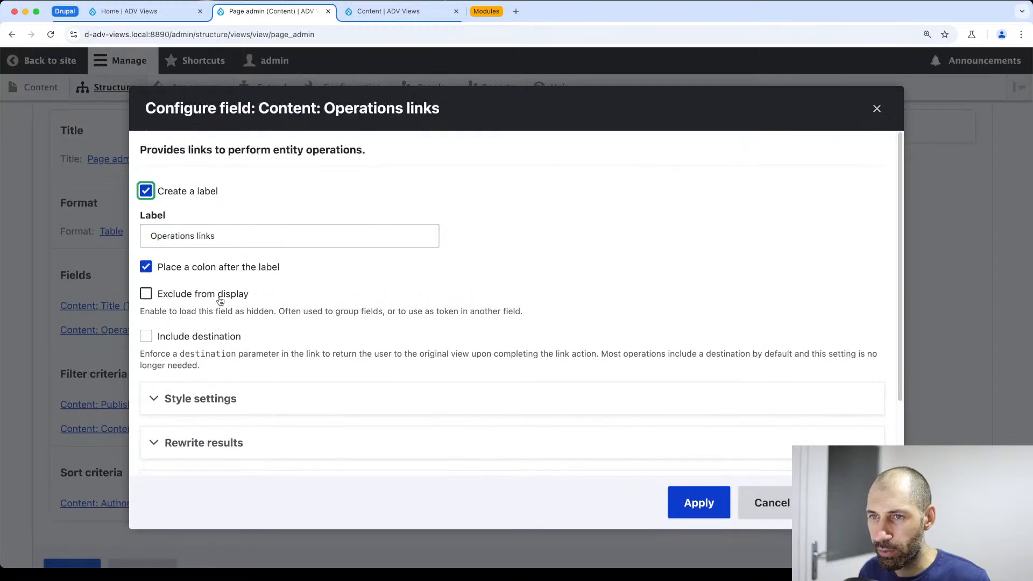
left_click(677, 505)
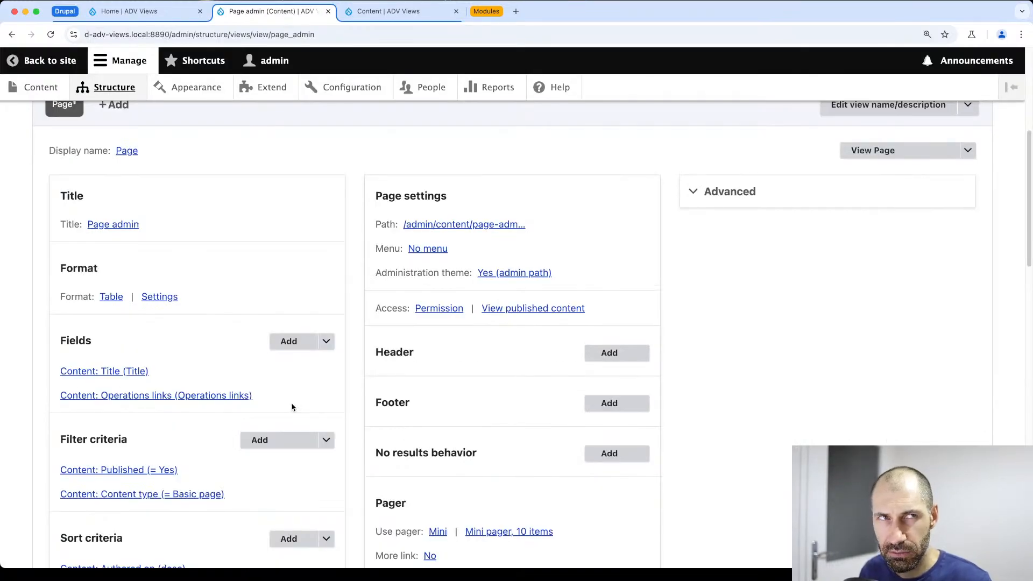
scroll(300, 396, "down", 10)
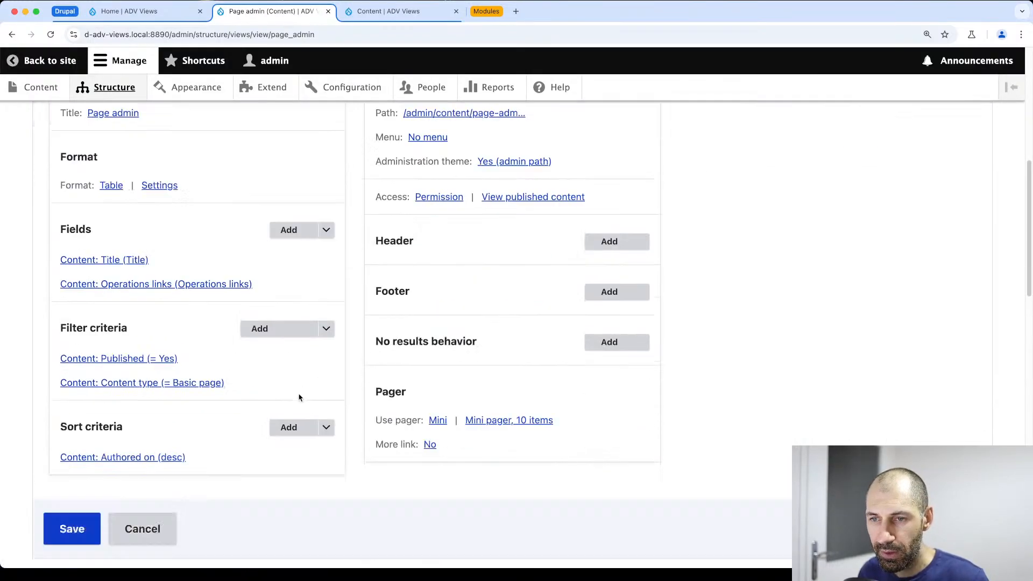
scroll(312, 396, "down", 1)
left_click(646, 365)
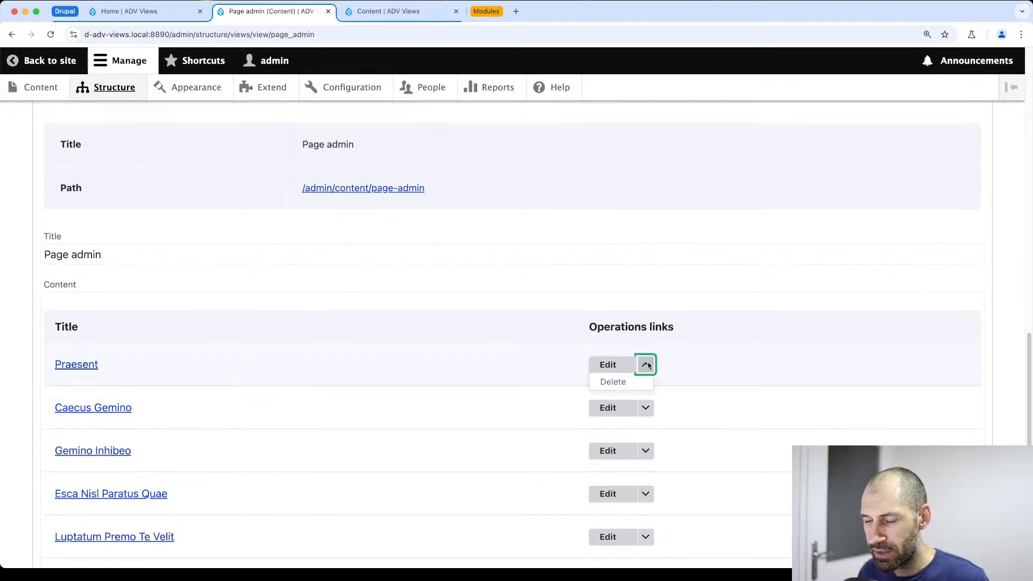
left_click(648, 365)
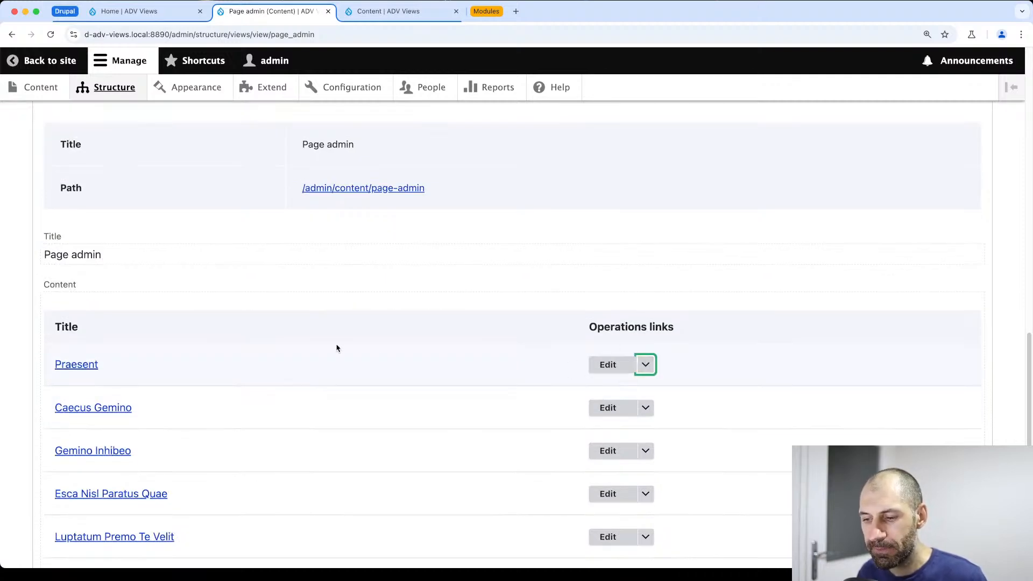
Add the Published field from the Content category and set its output format to Custom
scroll(338, 351, "up", 8)
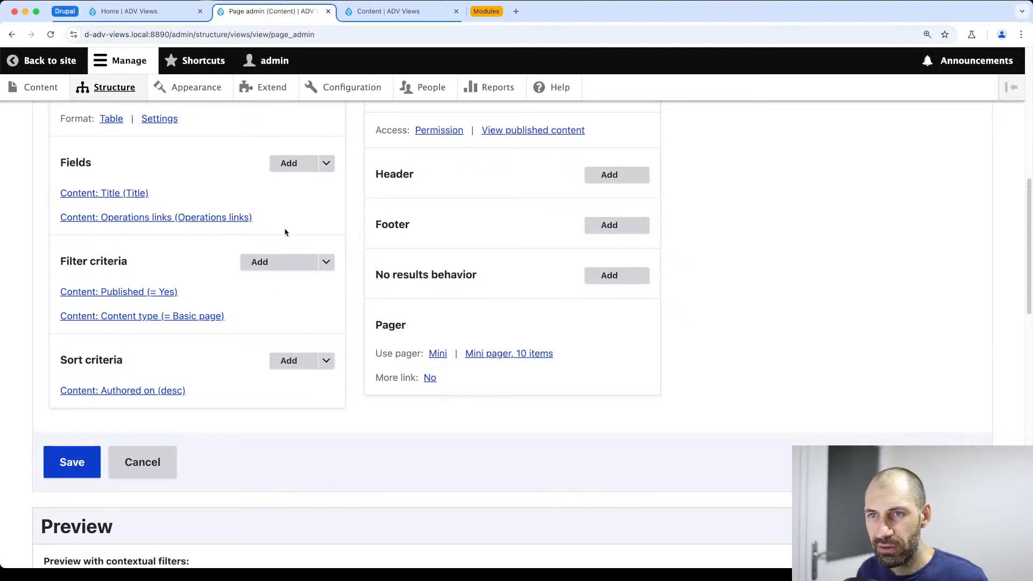
left_click(301, 164)
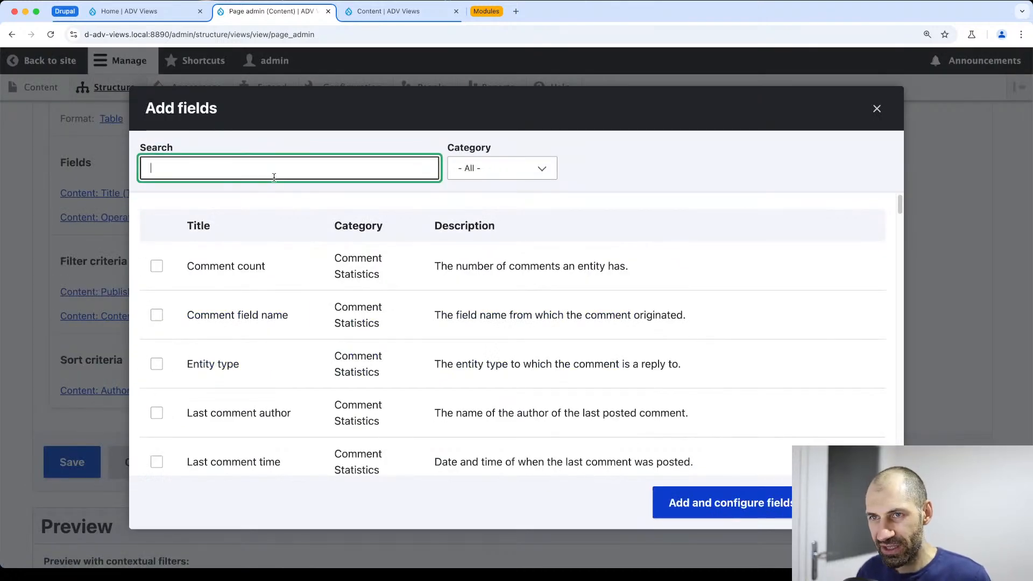
type("publ")
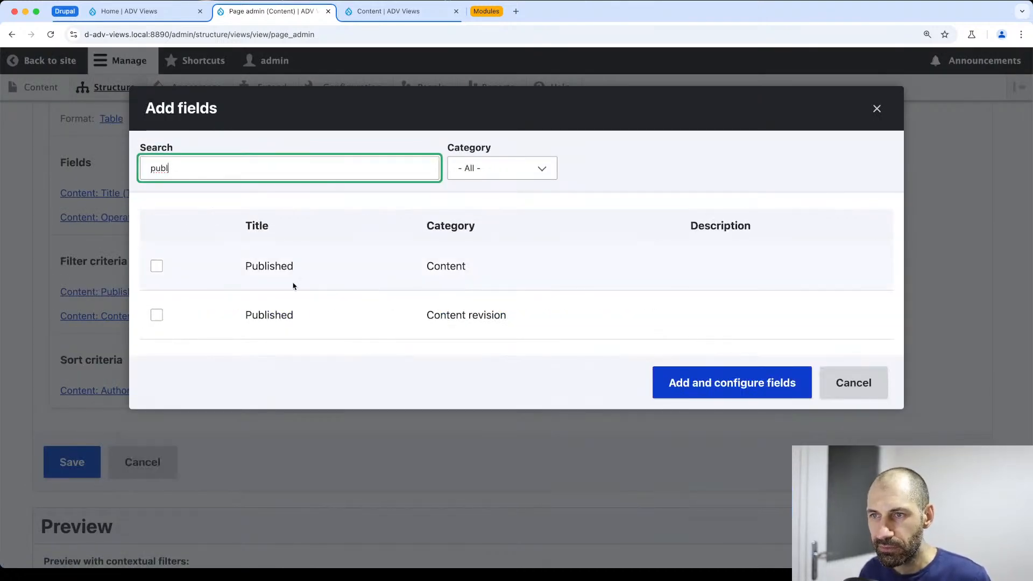
left_click(271, 266)
left_click(691, 404)
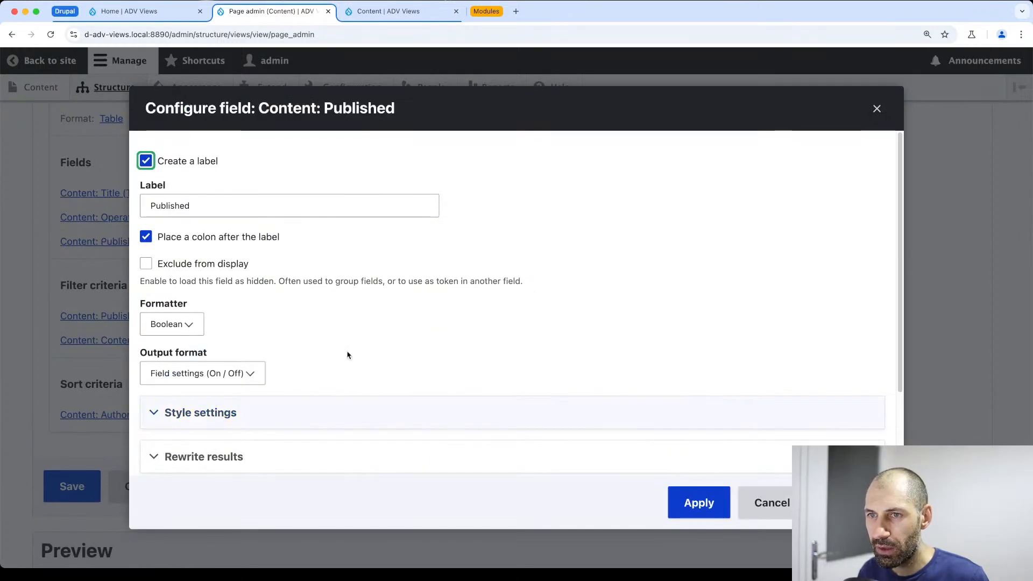
left_click(238, 375)
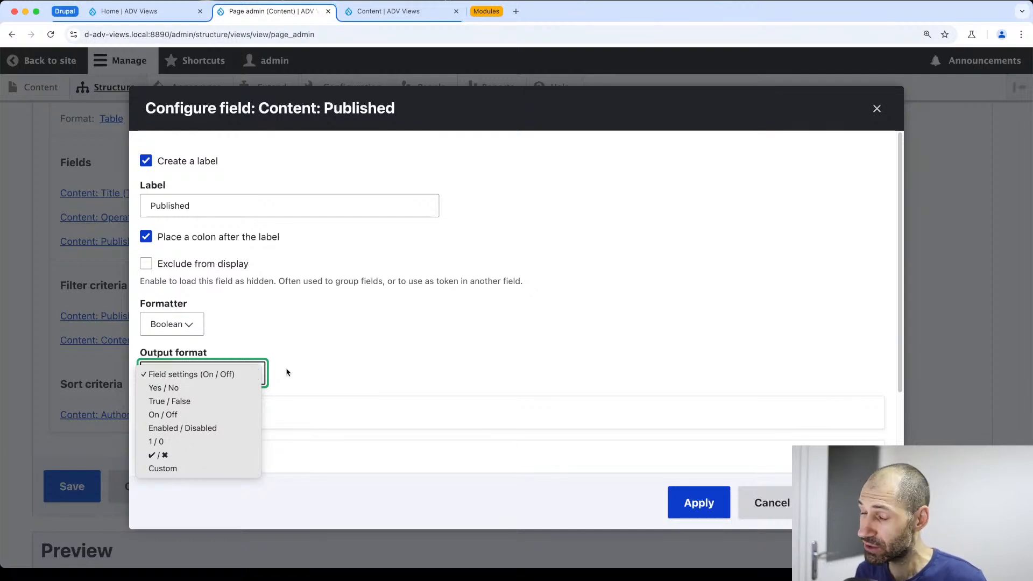
left_click(315, 375)
left_click(174, 380)
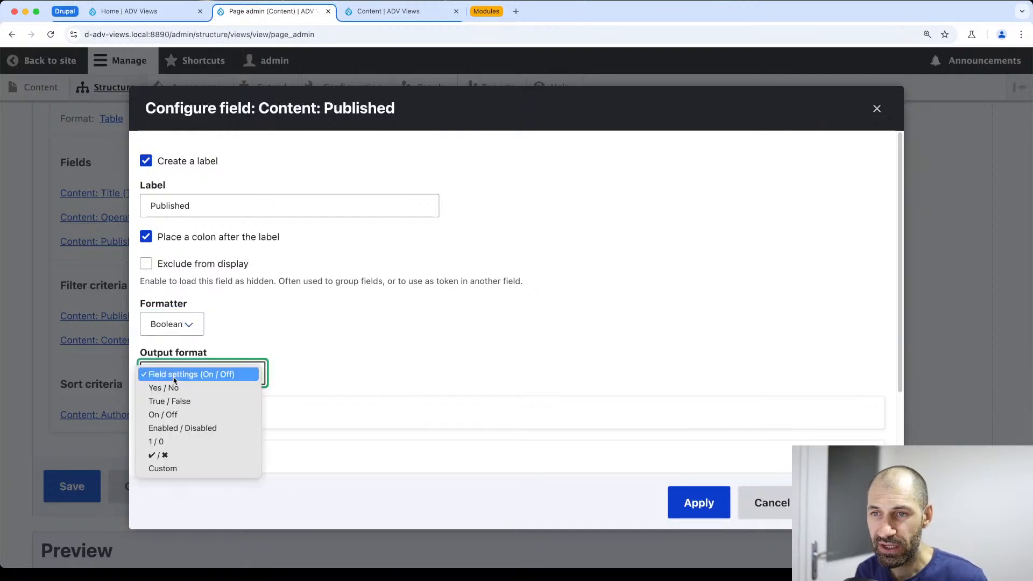
left_click(180, 468)
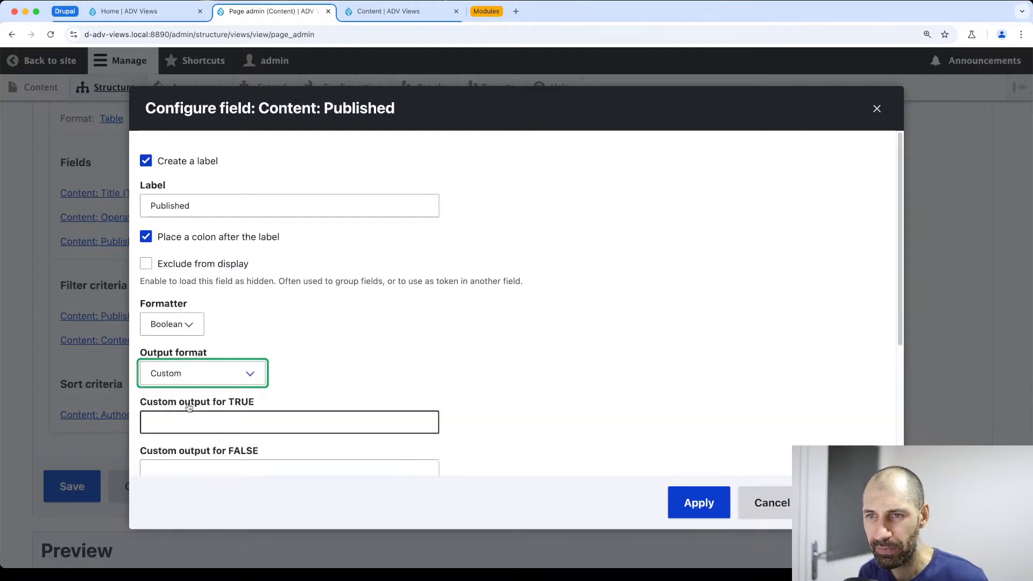
Set the custom output to "Published" for TRUE and "Unpublished" for FALSE, and apply the field configuration
scroll(193, 414, "down", 3)
left_click(207, 258)
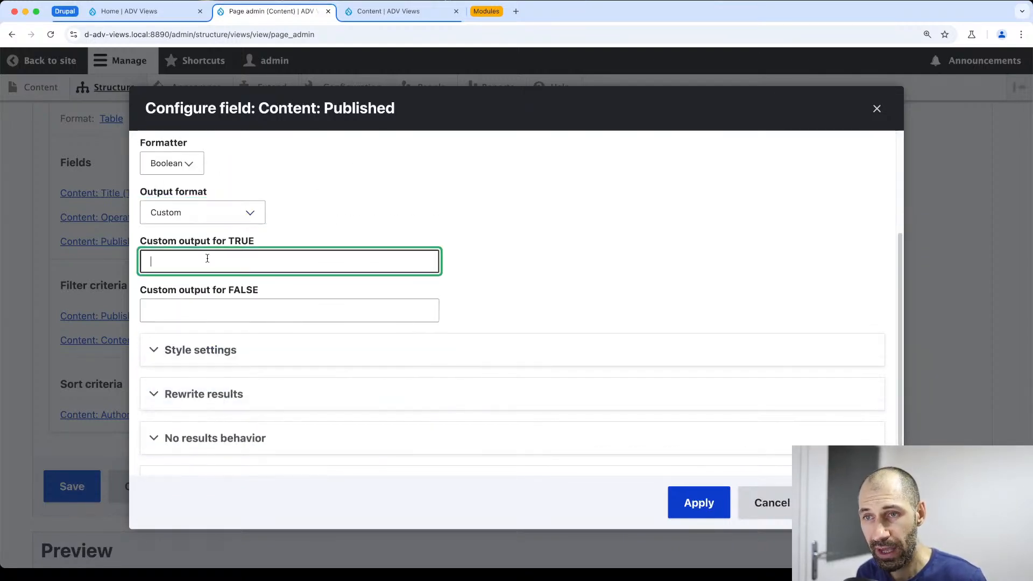
type("U")
key("BackSpace")
type("Published")
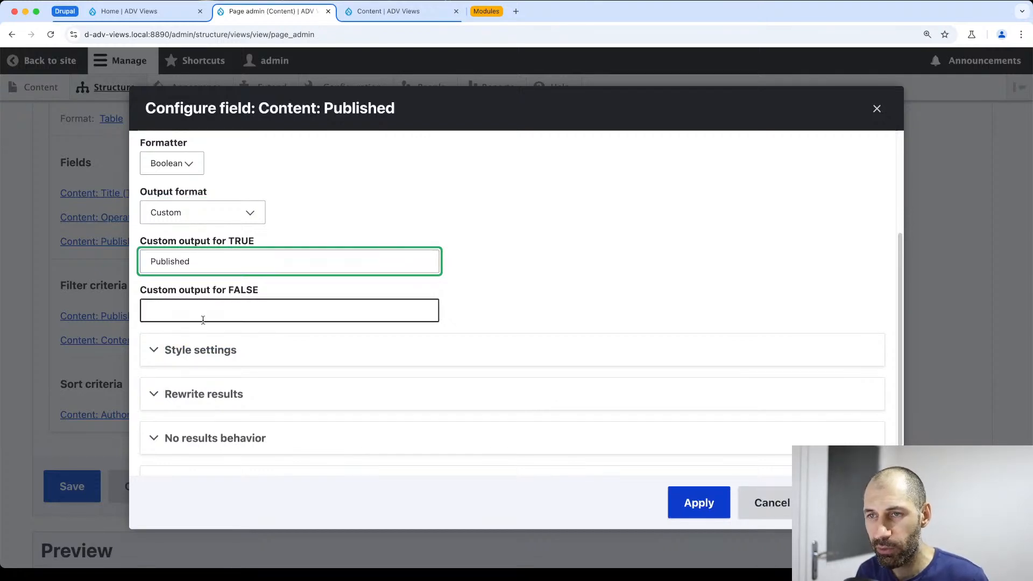
left_click(204, 311)
type("U")
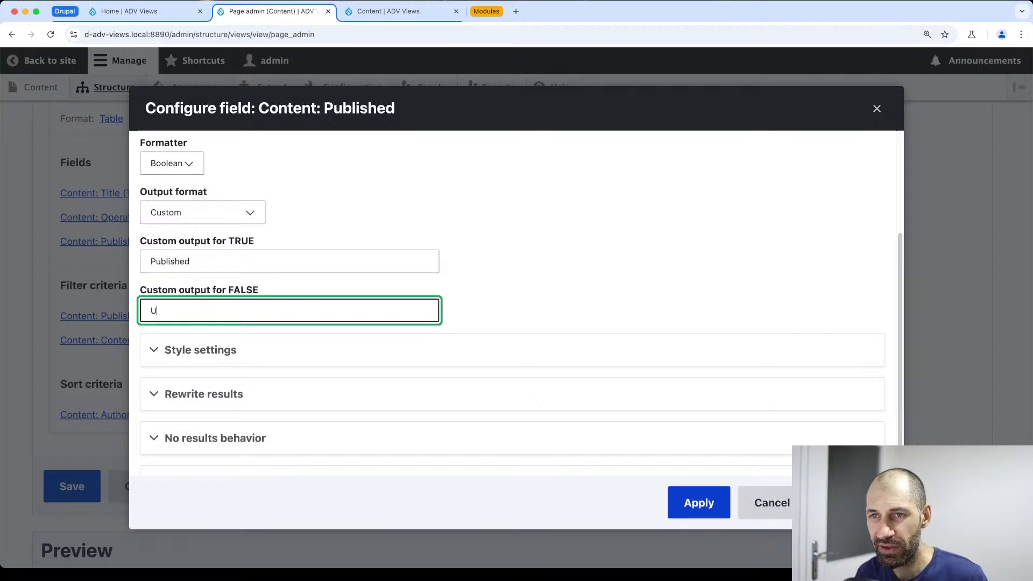
type("npublished")
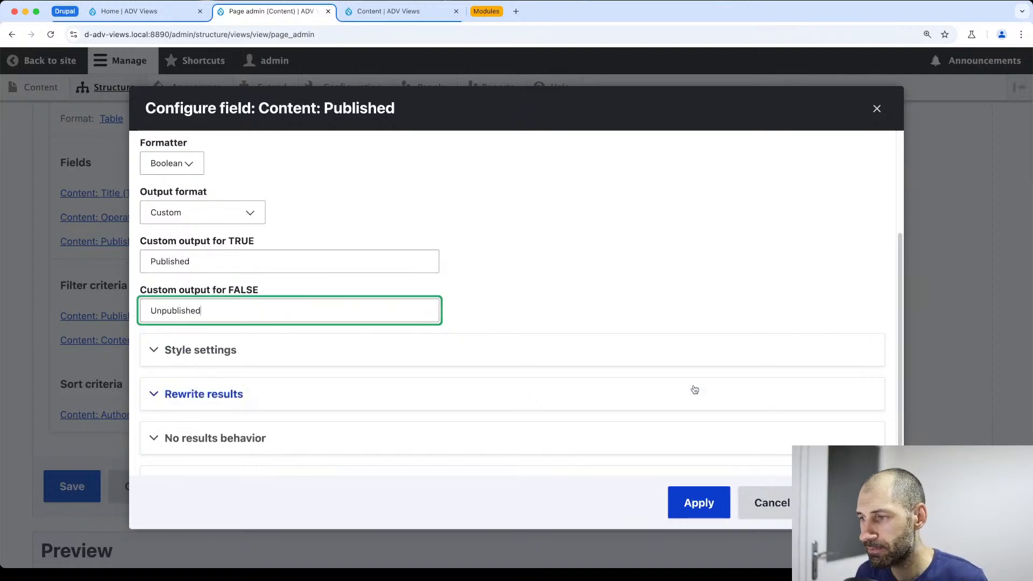
left_click(703, 503)
Check the new column in the preview and reorder the fields so that Operations links comes after Published
scroll(219, 411, "down", 15)
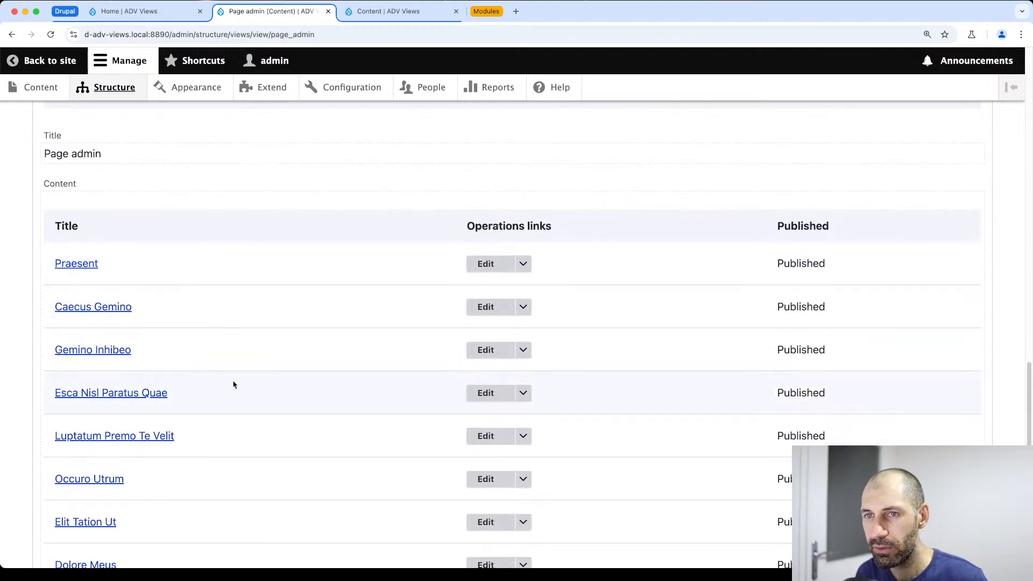
scroll(233, 384, "up", 15)
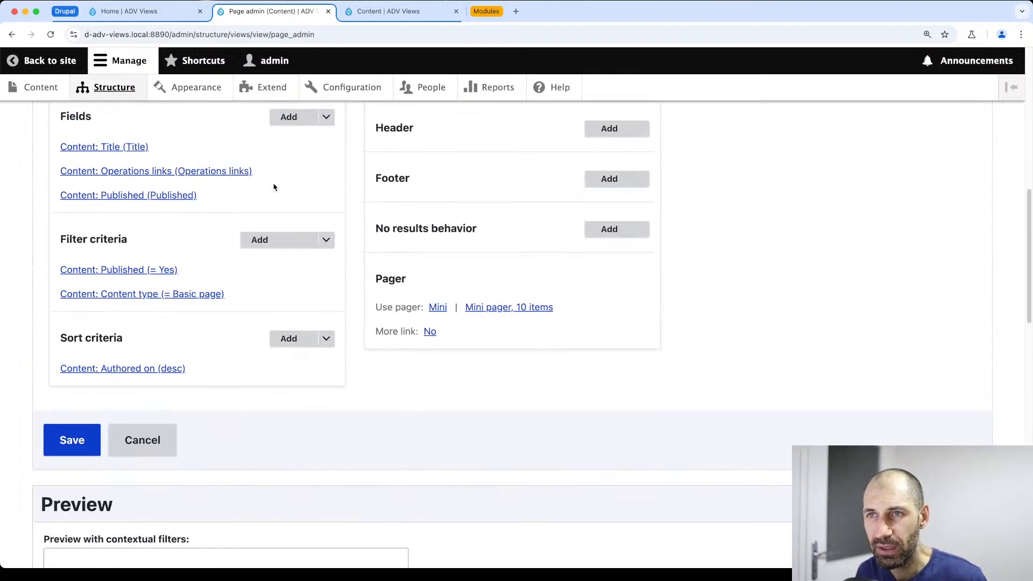
left_click(326, 117)
left_click(317, 135)
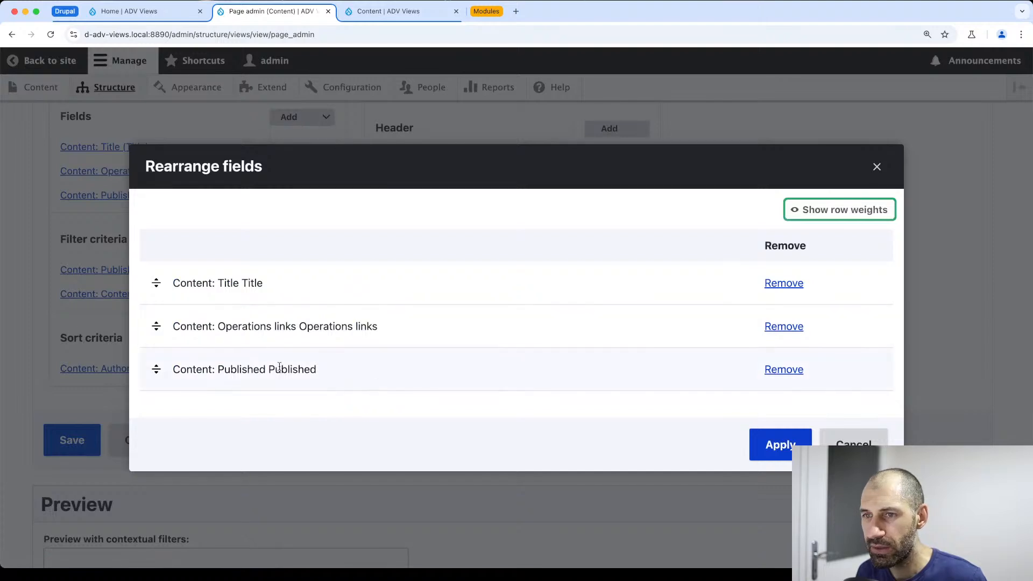
left_click_drag(161, 325, 162, 363)
left_click(796, 444)
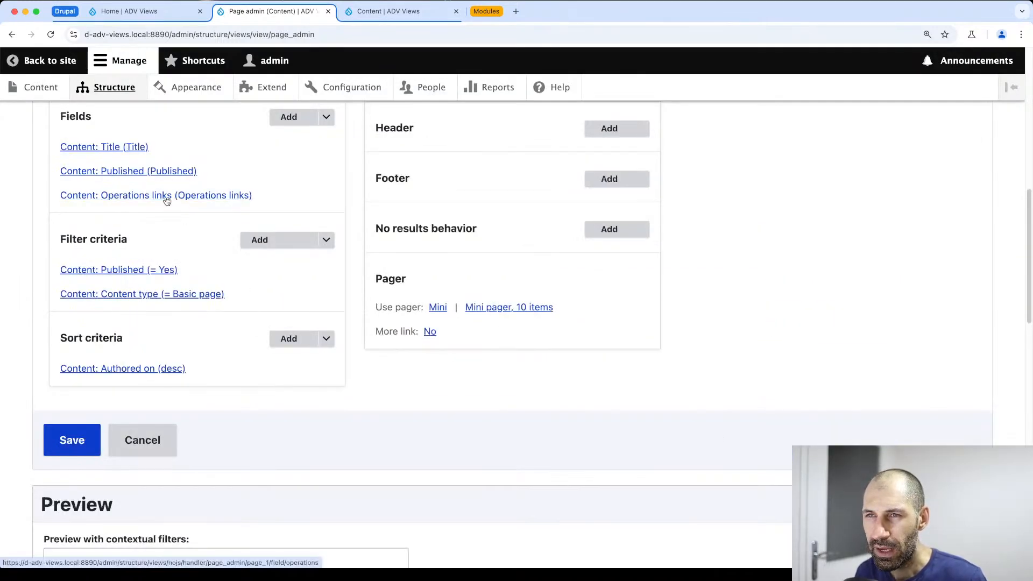
Remove the Content: Published filter criterion and save the view
left_click(127, 270)
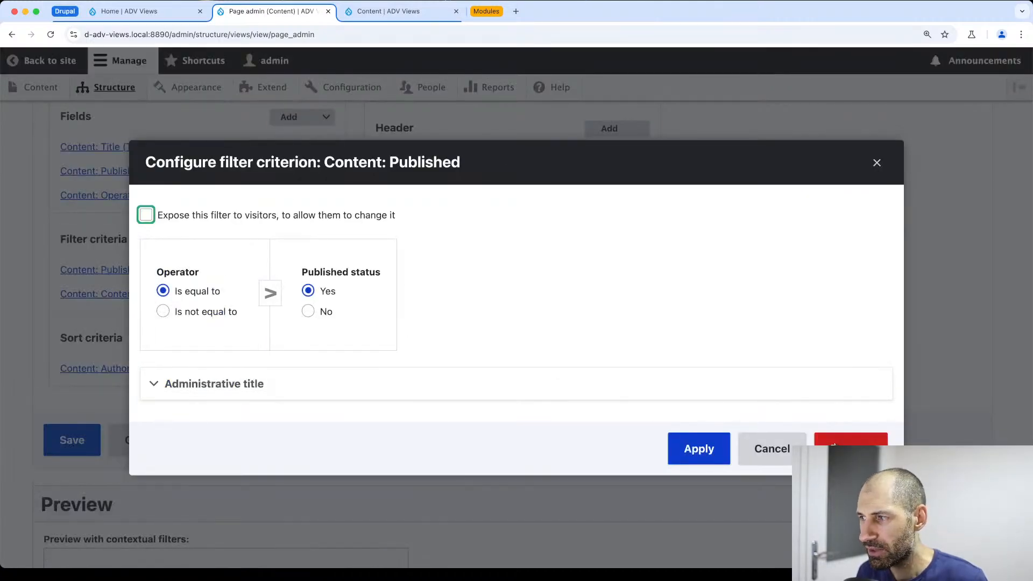
left_click(833, 447)
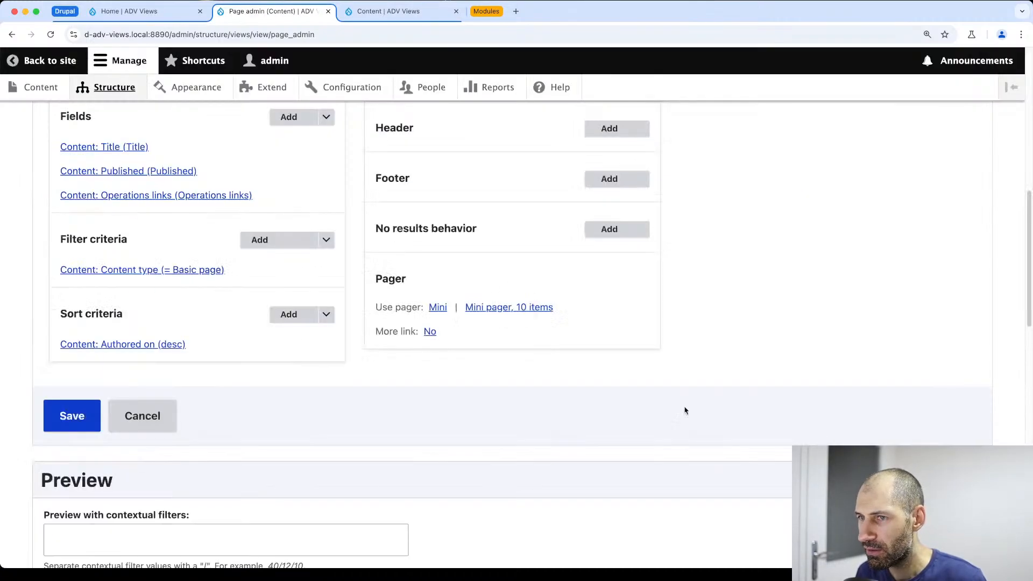
left_click(84, 416)
scroll(352, 349, "down", 5)
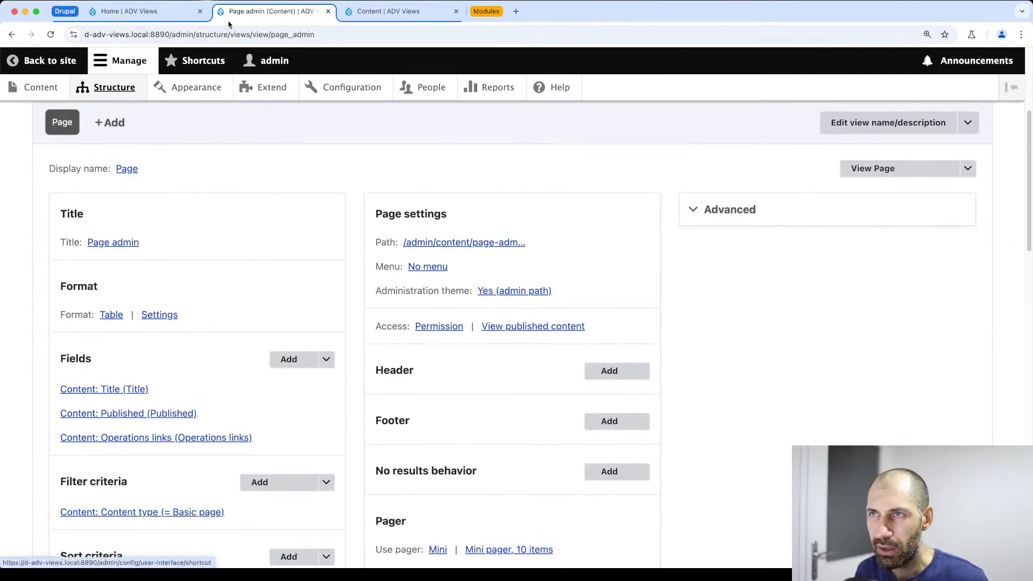
Open the Page admin view's page at /admin/content/page-admin to check its table
left_click(383, 12)
left_click(382, 32)
key("Return")
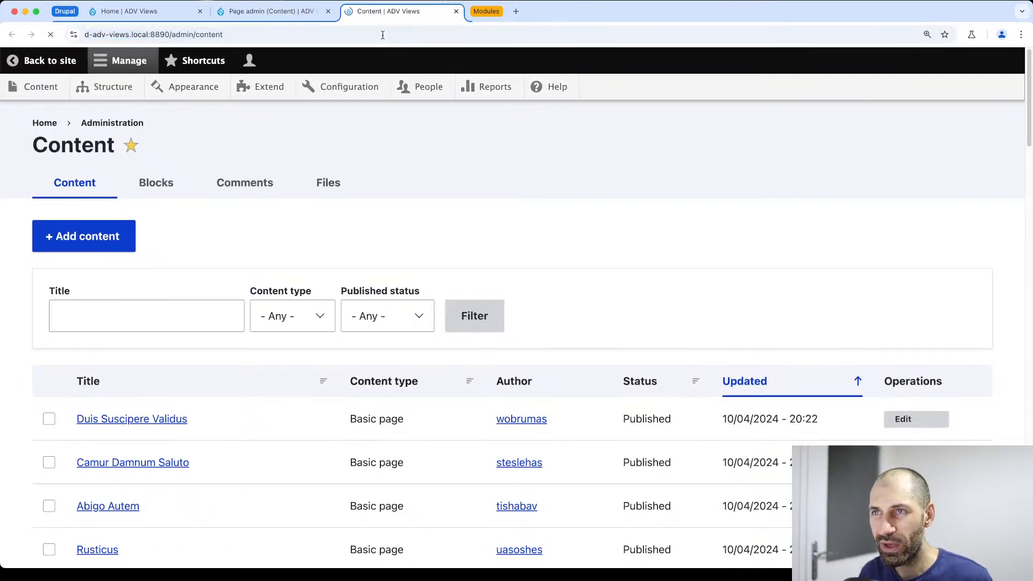
left_click(440, 33)
left_click(440, 33)
type("/page-admin")
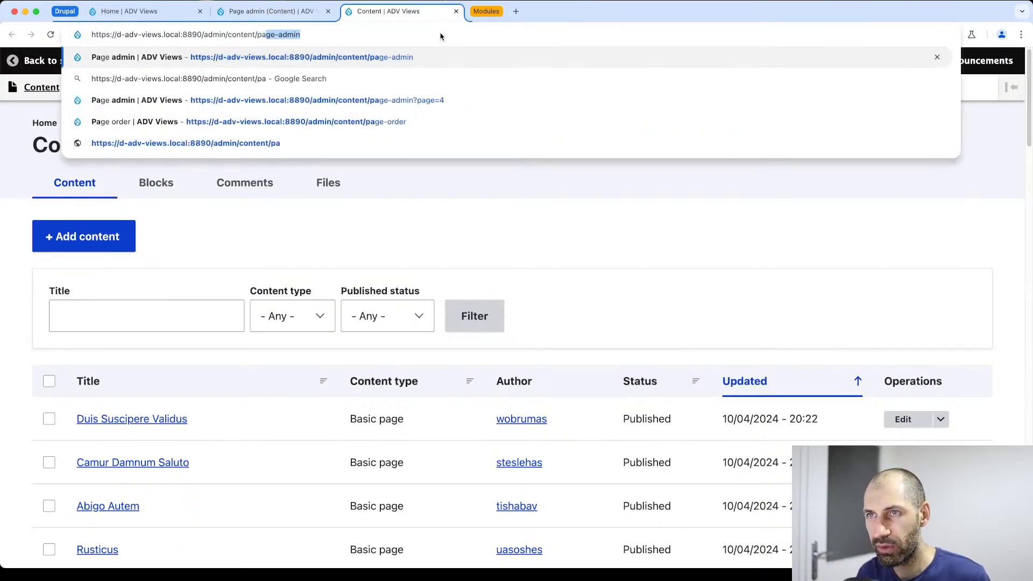
key("Return")
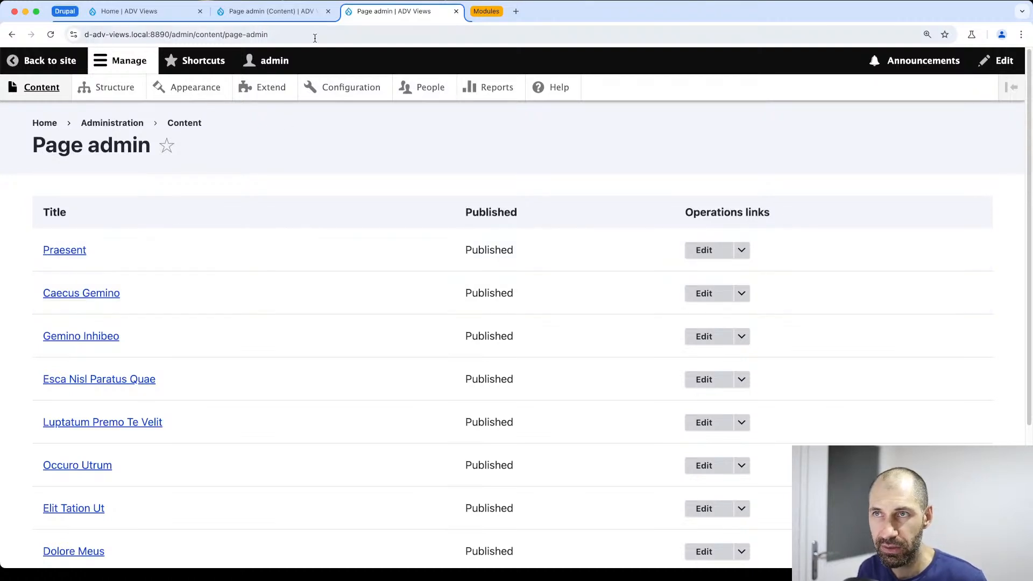
Set the view's menu link entry type to Menu tab with the link title "Page admin"
left_click(307, 18)
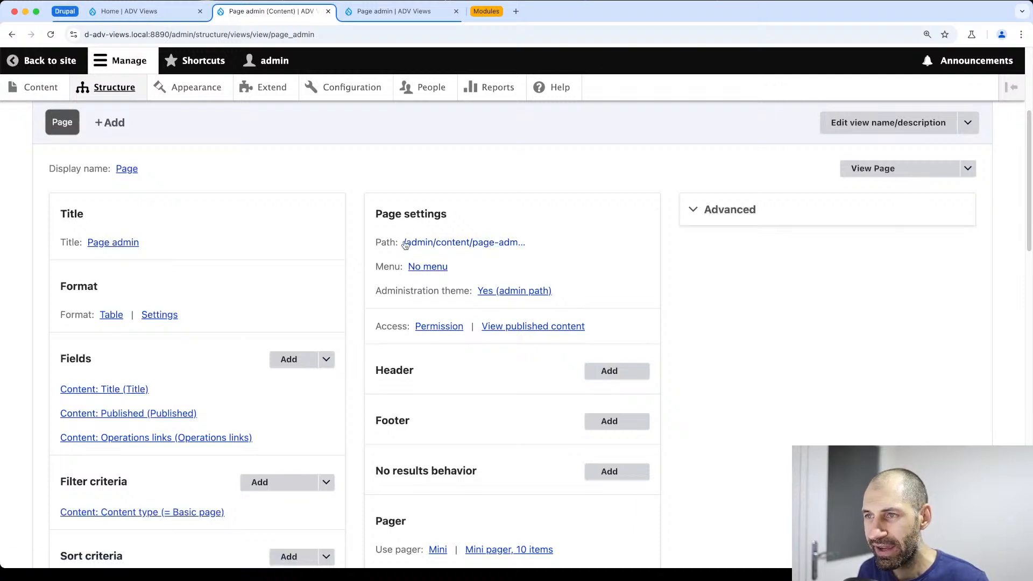
left_click(429, 269)
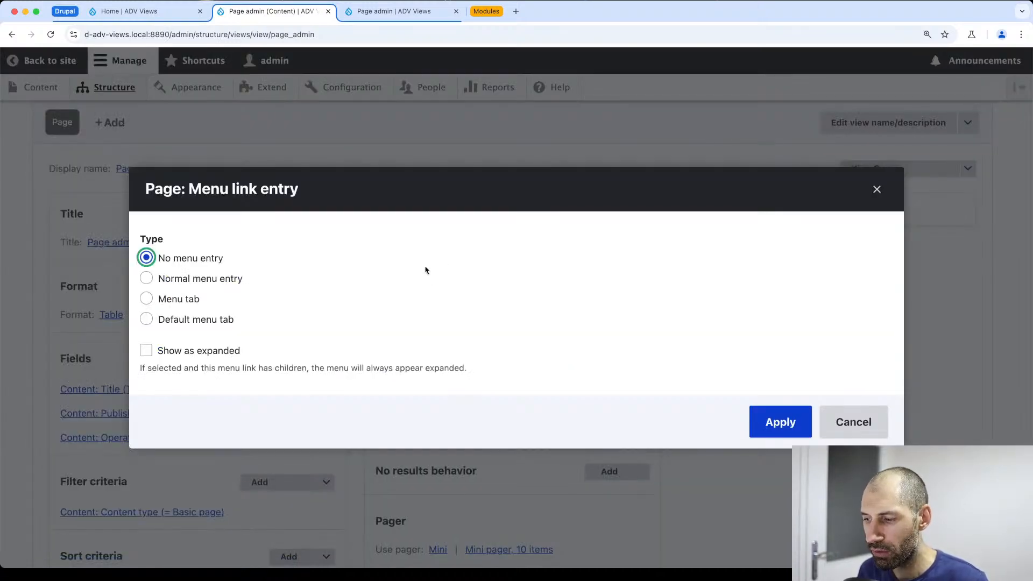
left_click(197, 299)
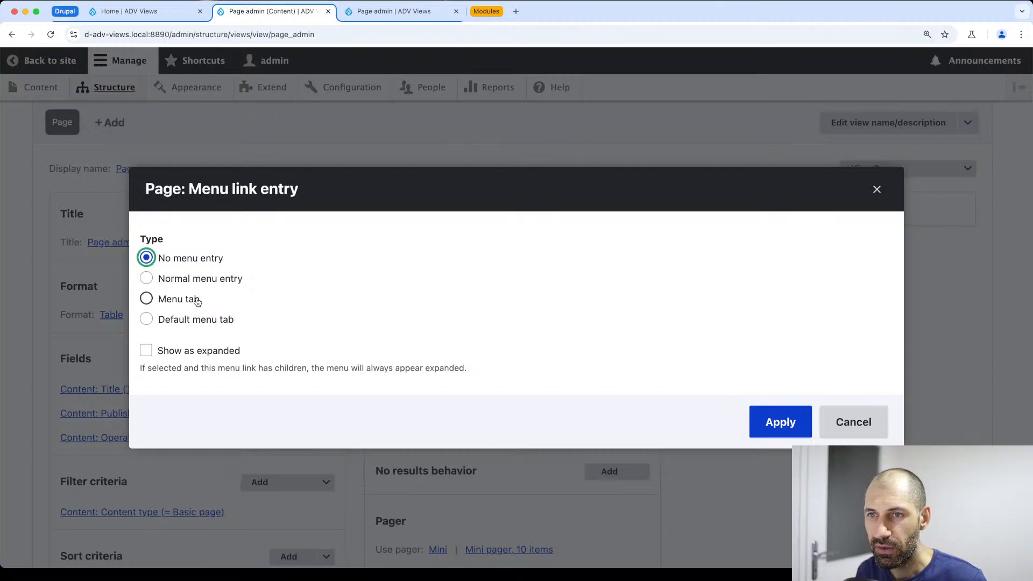
scroll(221, 312, "down", 1)
left_click(232, 330)
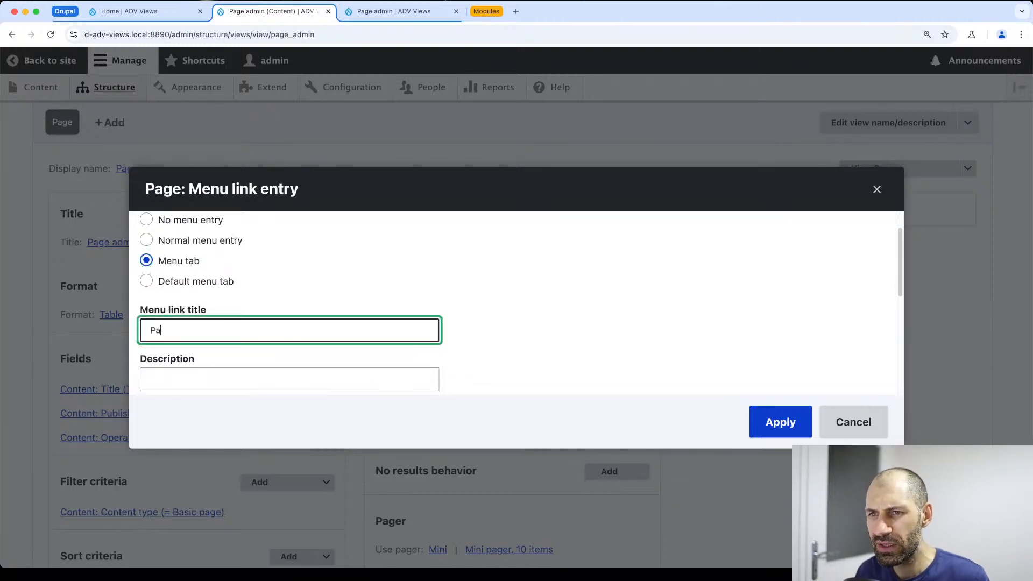
type("Page admin")
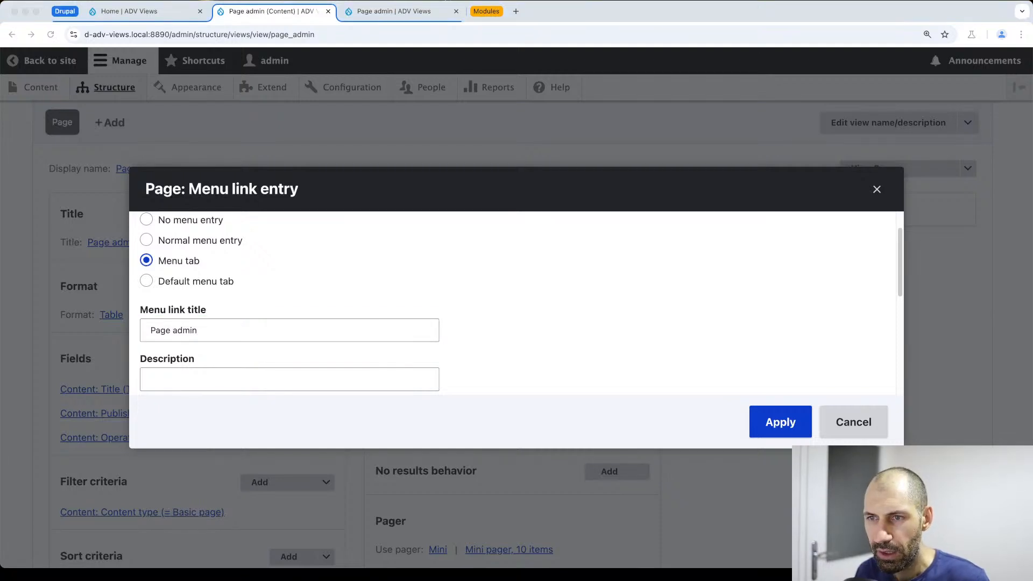
Set the menu link's parent to <Administration>, apply the menu settings and save the view
scroll(166, 295, "down", 5)
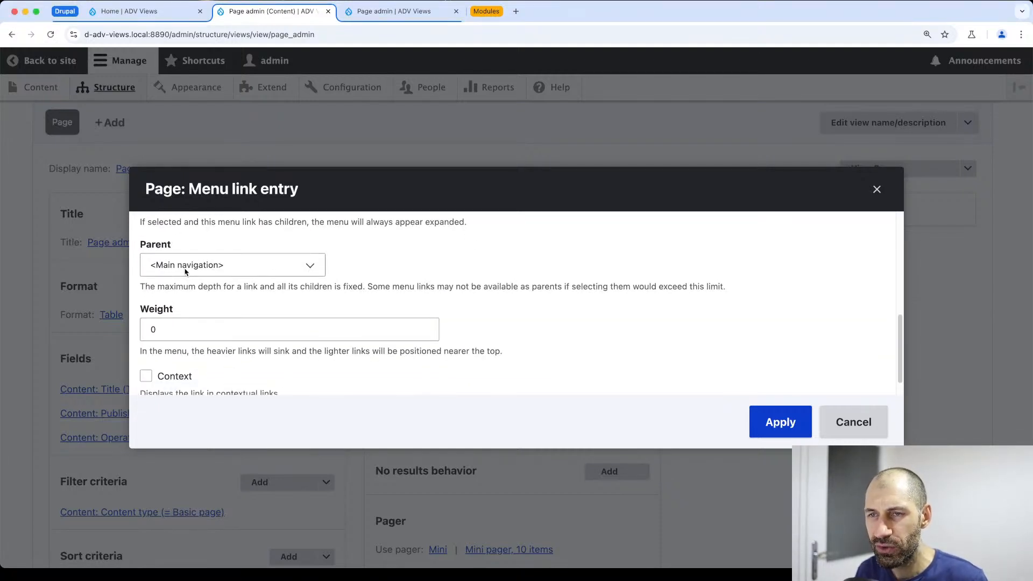
left_click(185, 272)
scroll(187, 258, "up", 10)
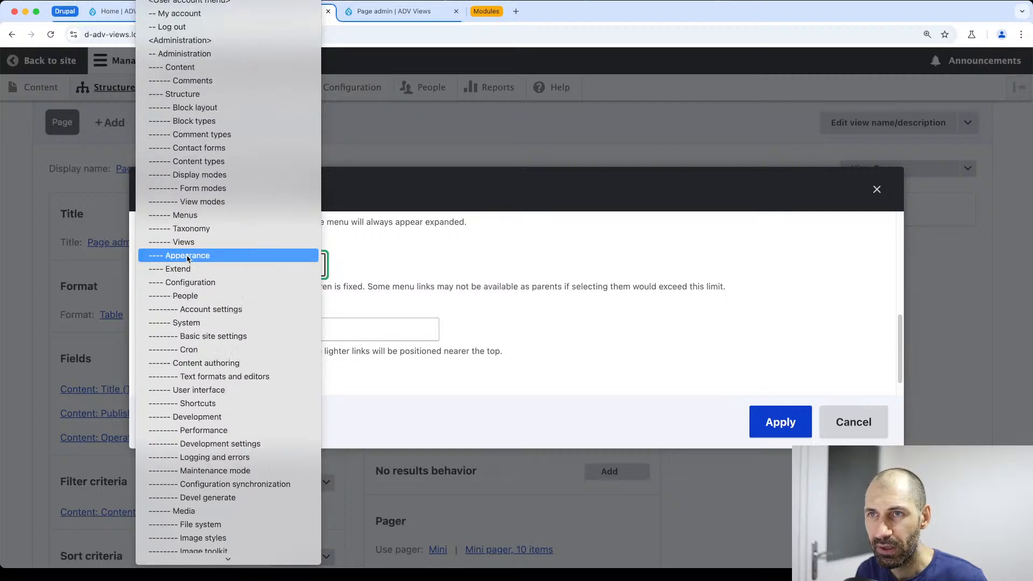
left_click(179, 40)
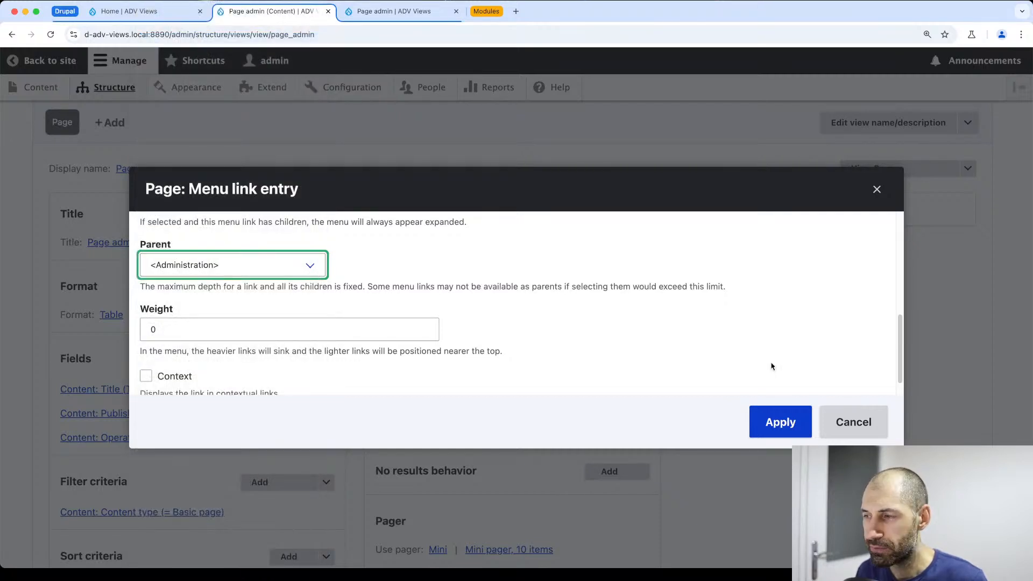
left_click(780, 422)
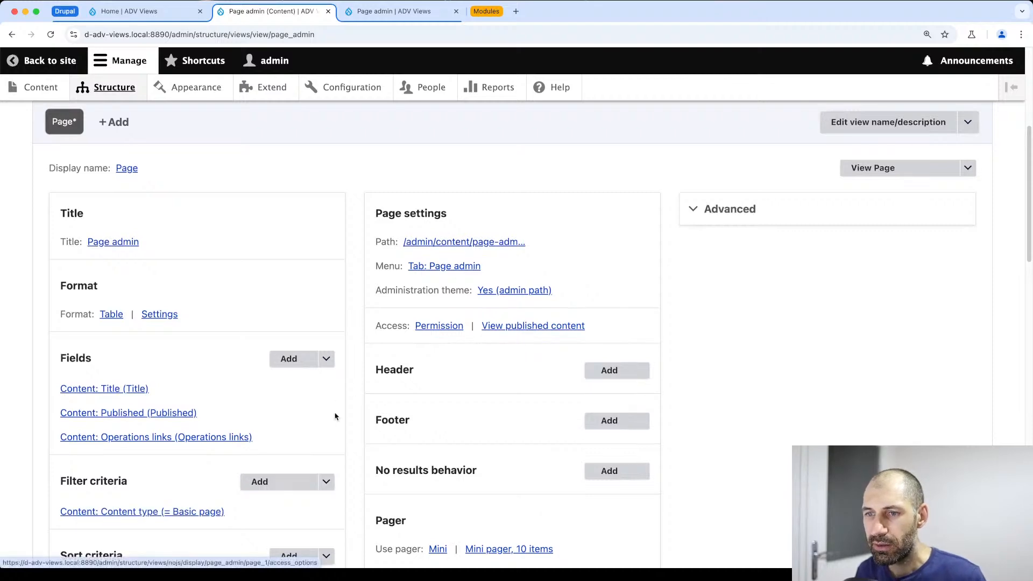
scroll(335, 417, "down", 5)
left_click(63, 347)
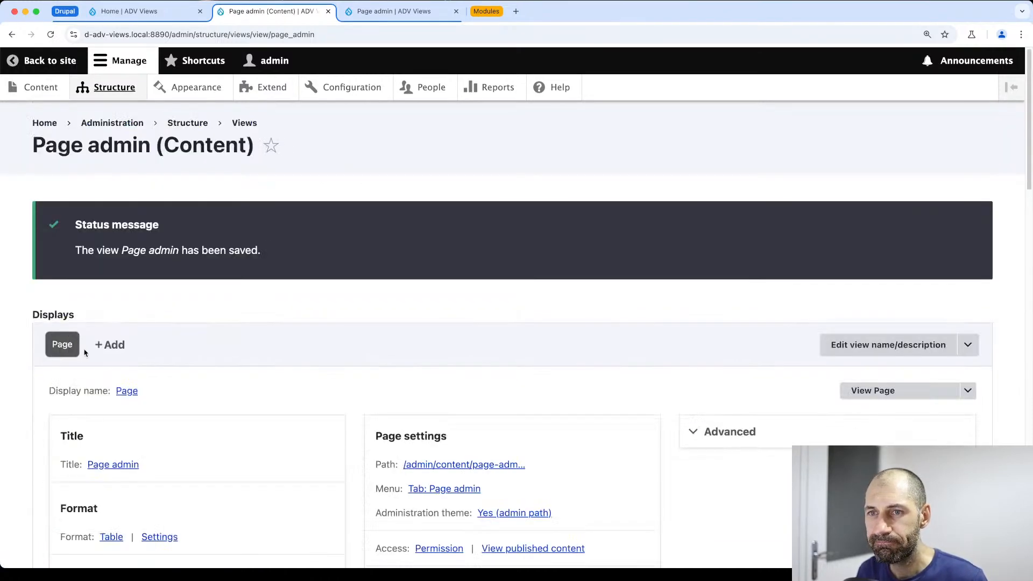
Reload the Page admin page and check for its menu tab beside the other content tabs
left_click(395, 11)
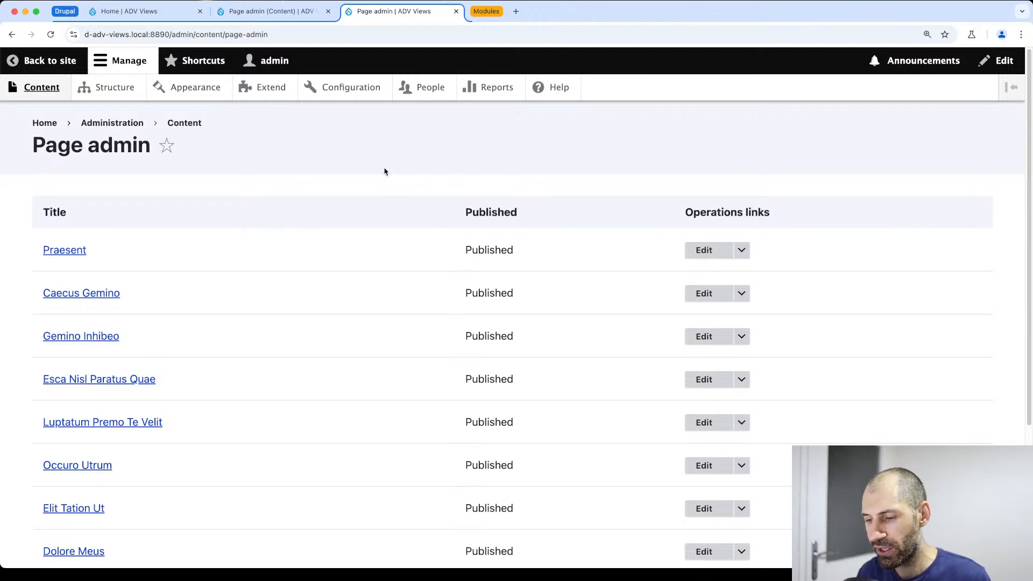
key("super+r")
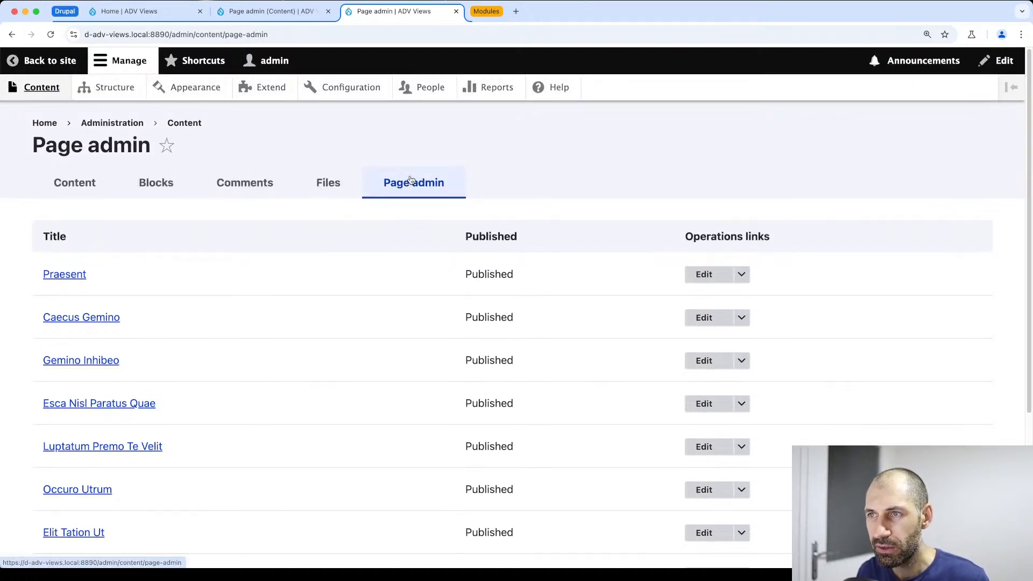
left_click(410, 182)
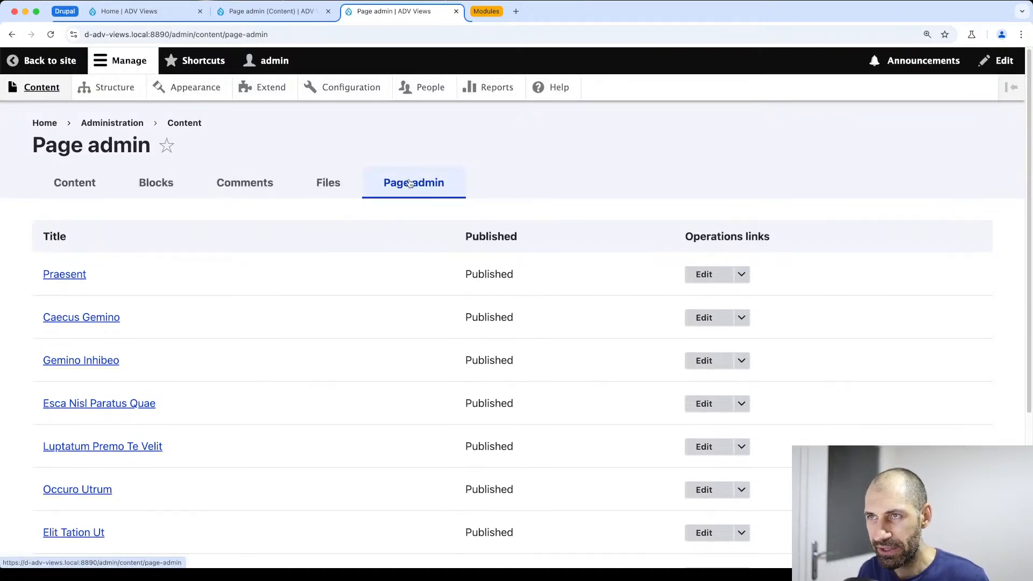
left_click(271, 11)
scroll(331, 159, "down", 1)
scroll(331, 160, "down", 6)
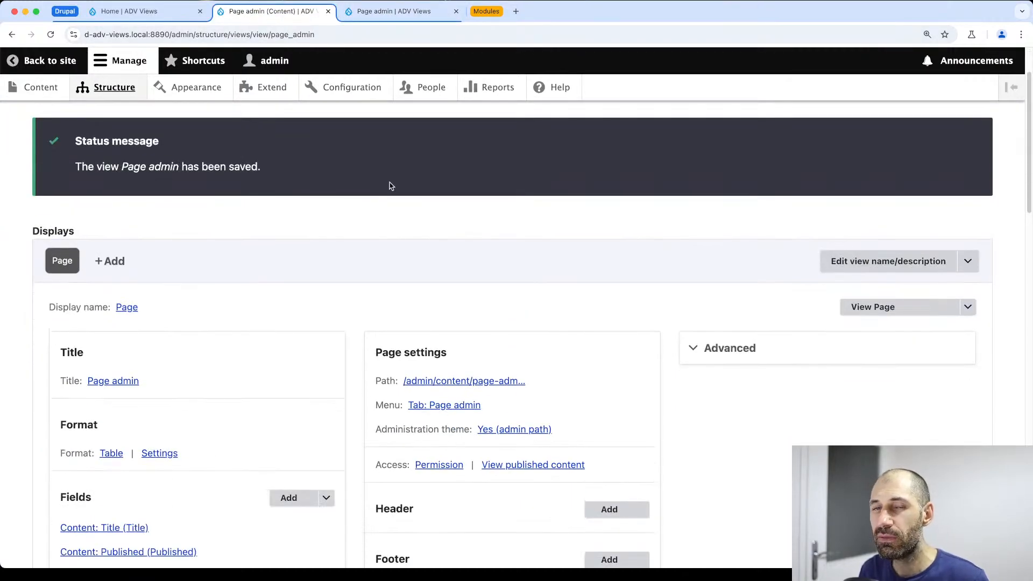
left_click_drag(622, 174, 375, 165)
left_click(375, 166)
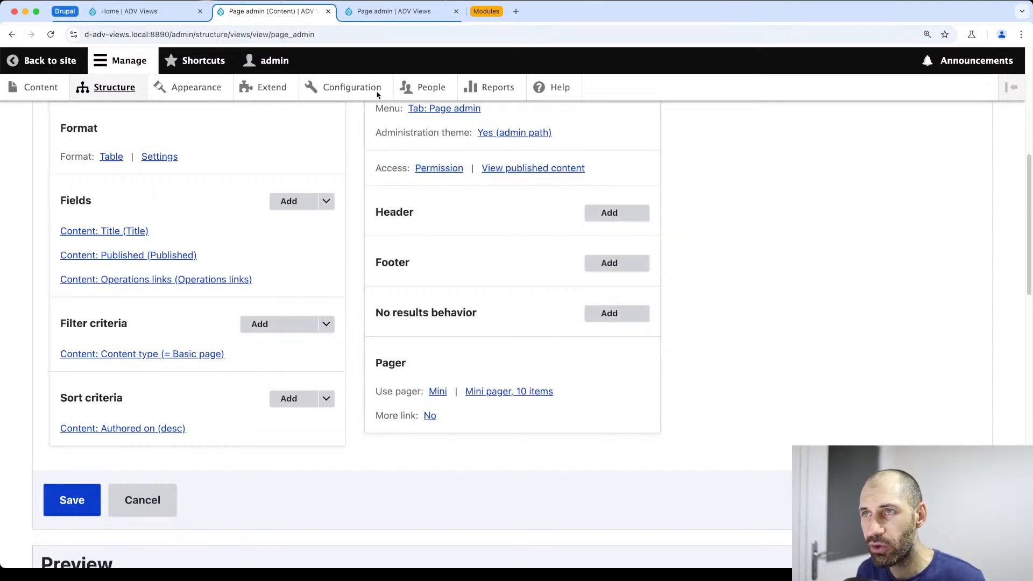
Open the Page admin address in a private browser window to check anonymous access, and close the window
left_click(393, 11)
left_click(385, 34)
key("super+c")
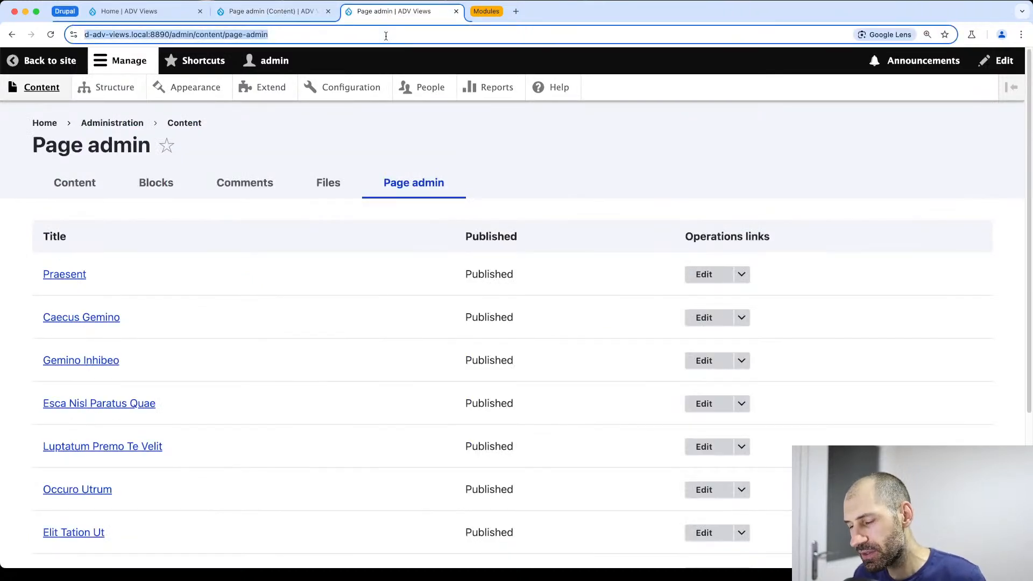
key("super+shift+n")
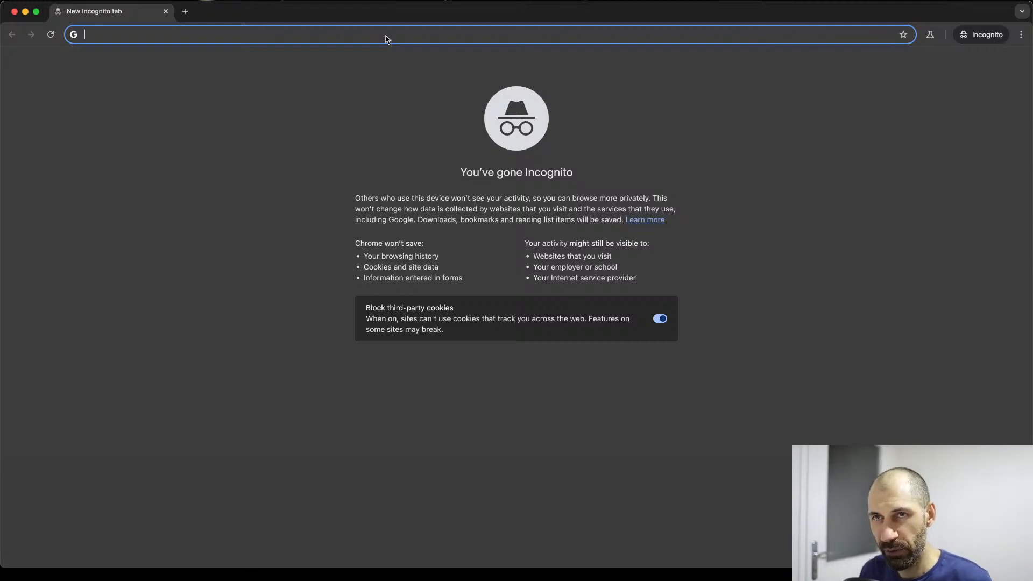
key("super+v")
key("Return")
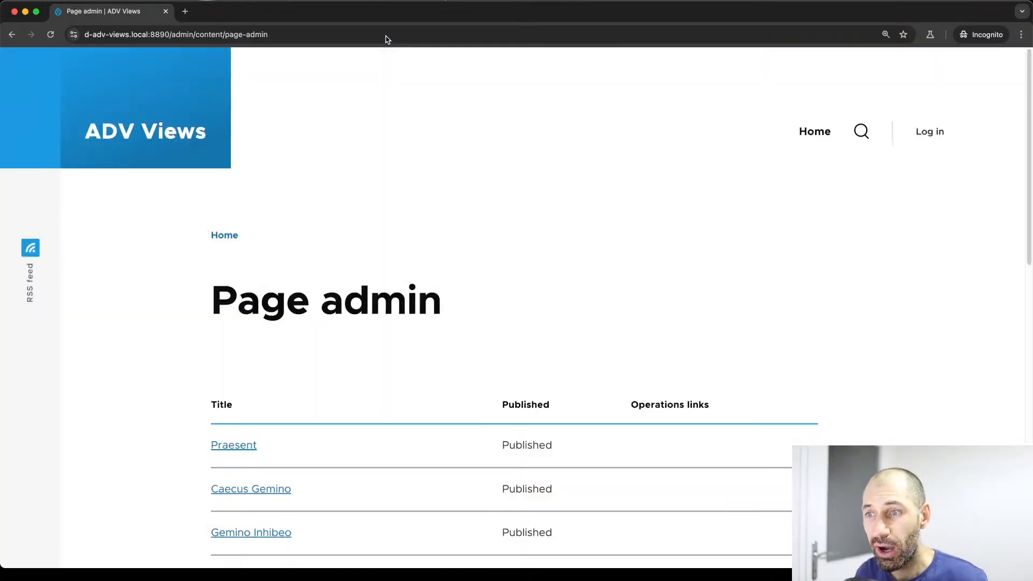
scroll(433, 292, "down", 10)
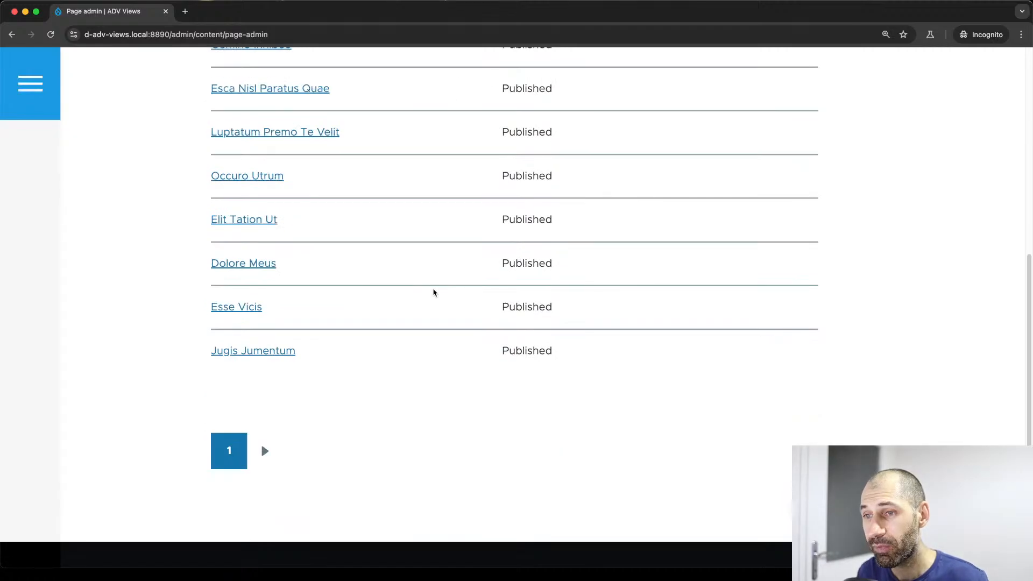
scroll(434, 292, "up", 9)
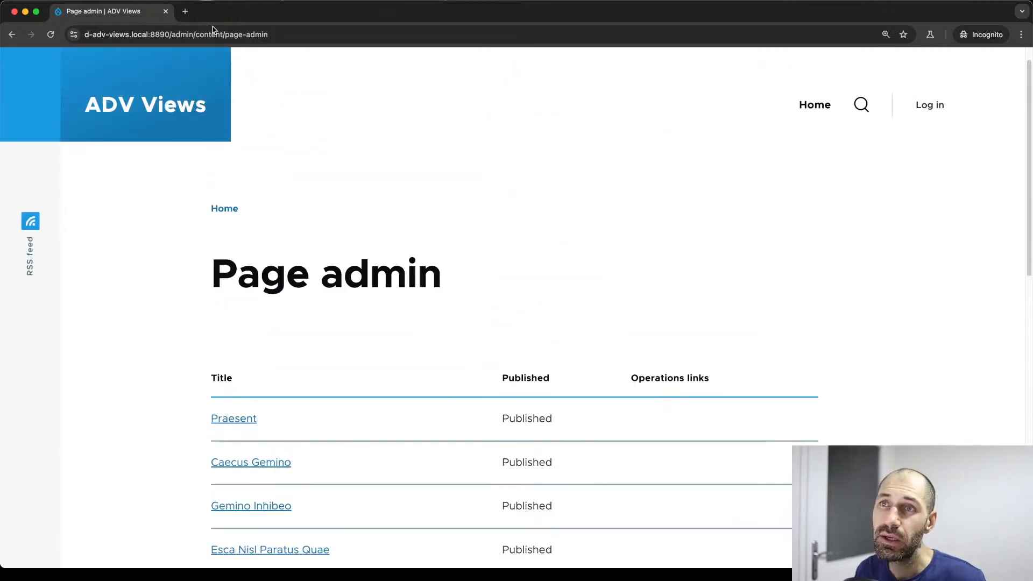
left_click(166, 12)
Set the view's access permission to "Access the Content overview page", apply it and save the view
left_click(293, 18)
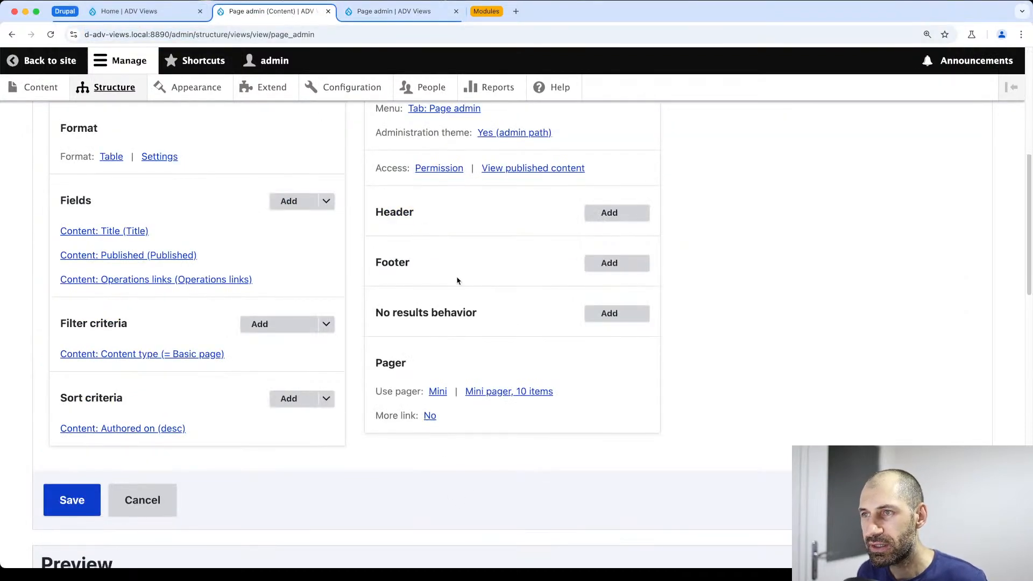
scroll(457, 280, "up", 3)
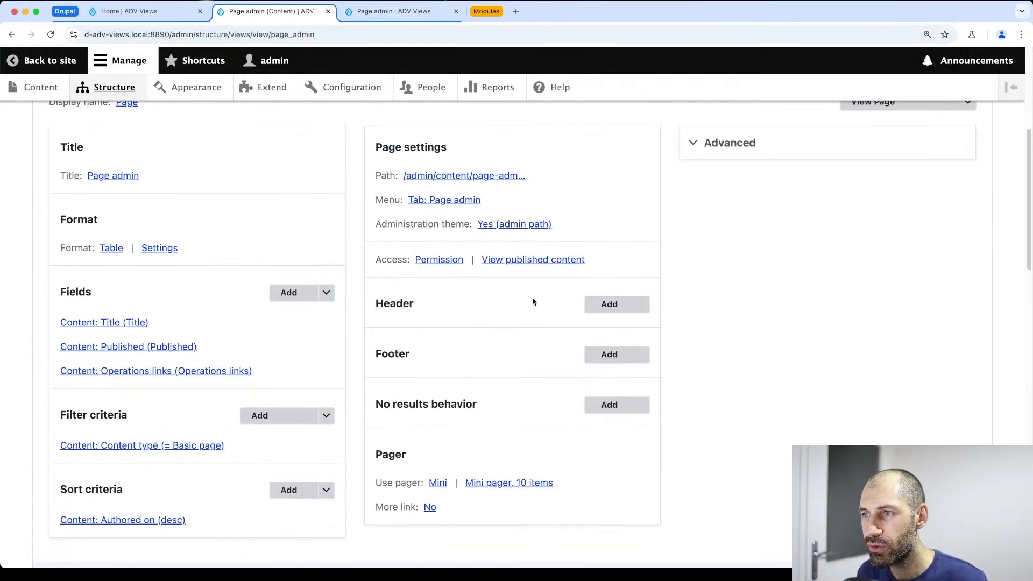
left_click(530, 261)
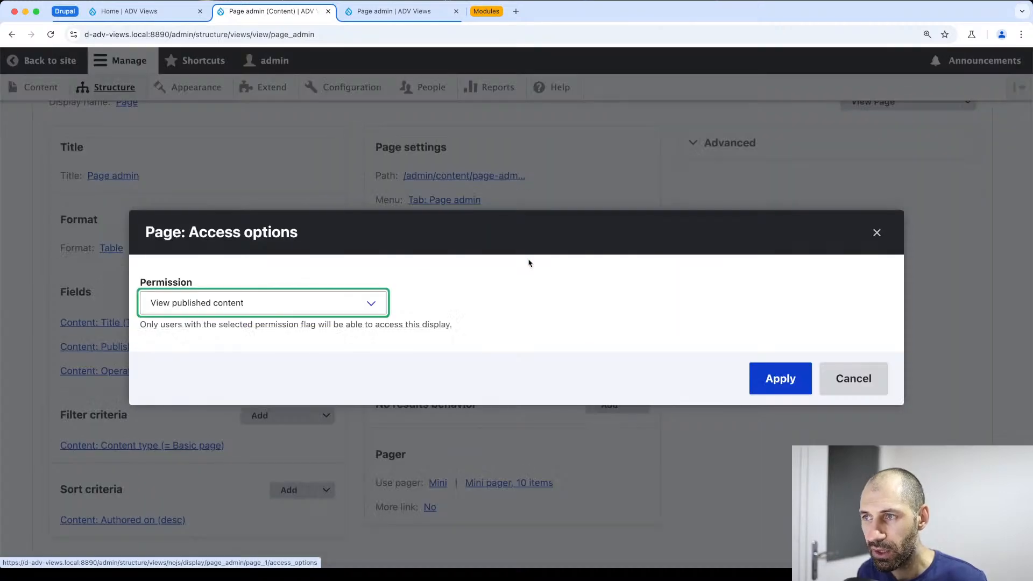
left_click(309, 300)
scroll(309, 300, "up", 10)
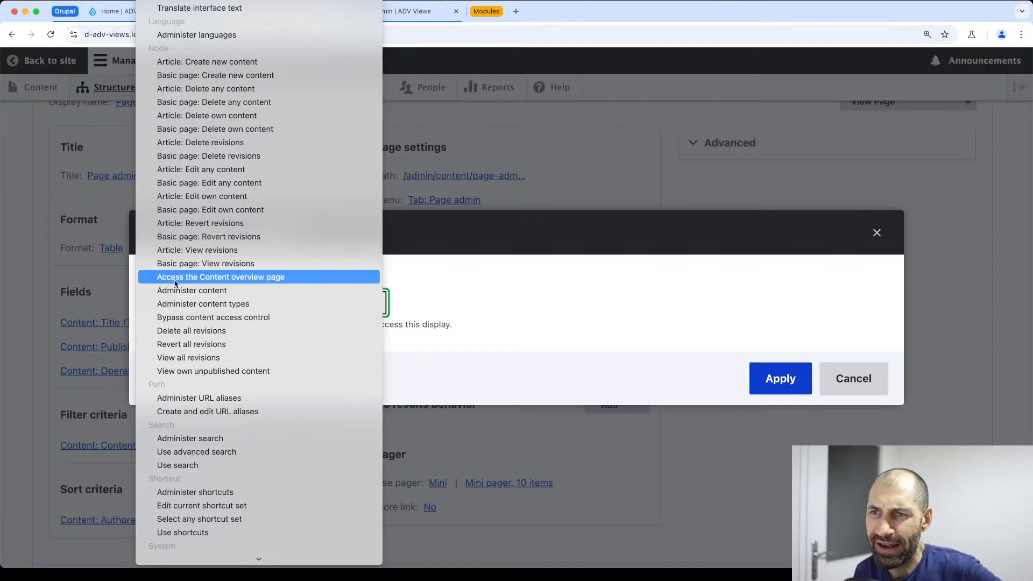
left_click(218, 277)
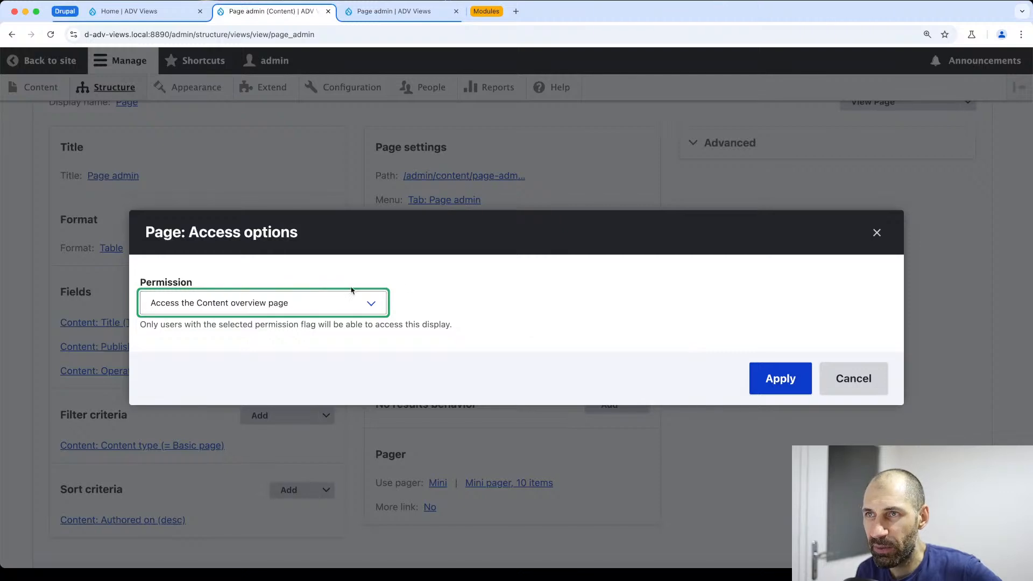
left_click(394, 11)
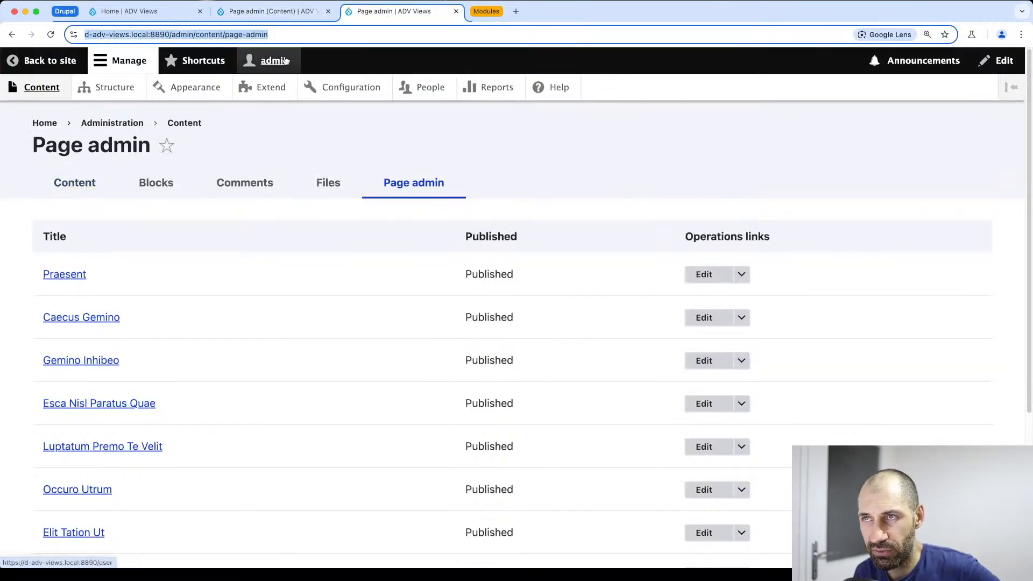
left_click(327, 19)
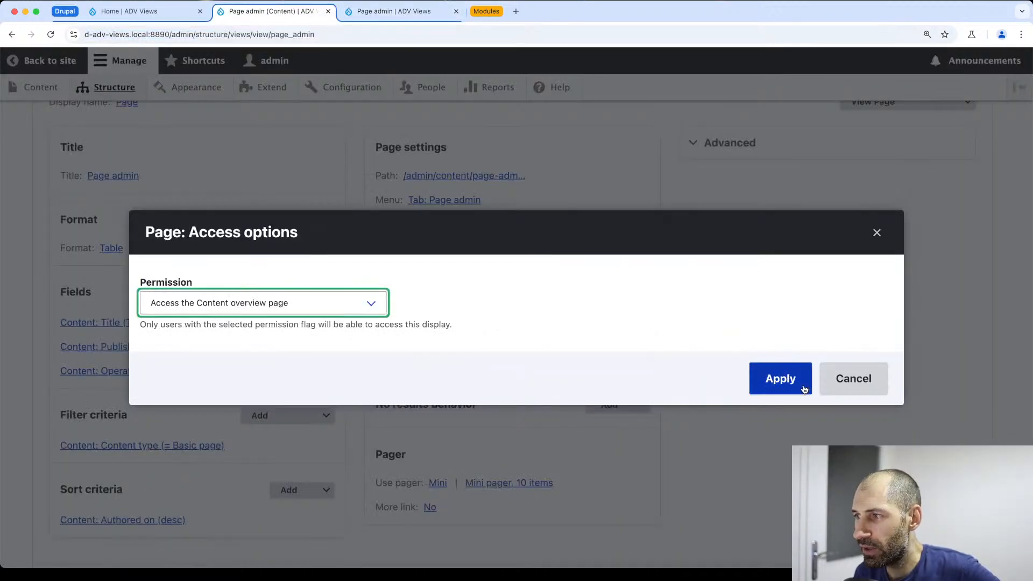
left_click(780, 380)
scroll(125, 452, "down", 4)
left_click(75, 410)
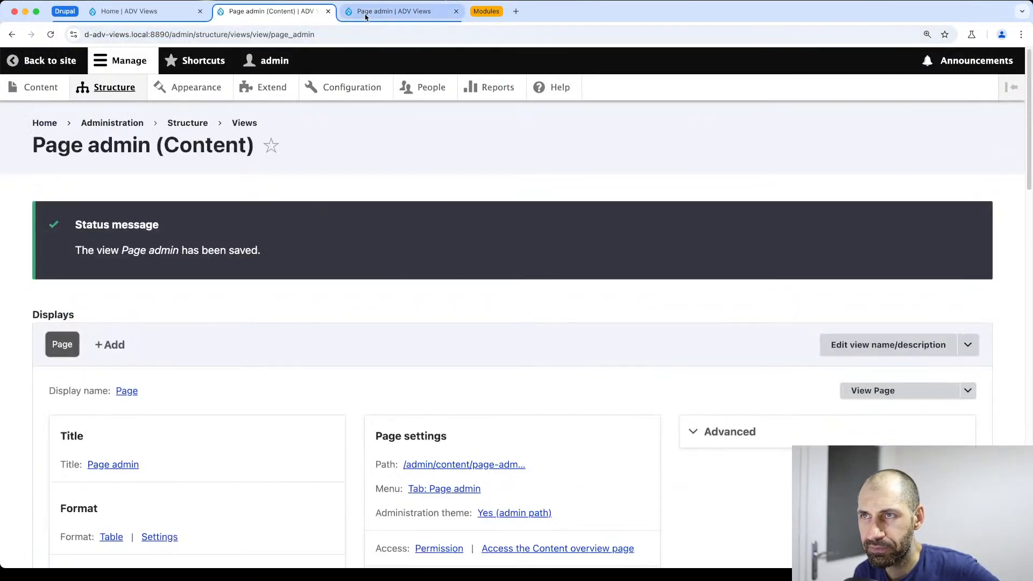
Retest the Page admin address as an anonymous visitor in a new private browser window, and close the window
left_click(365, 16)
left_click(355, 33)
left_click(355, 32)
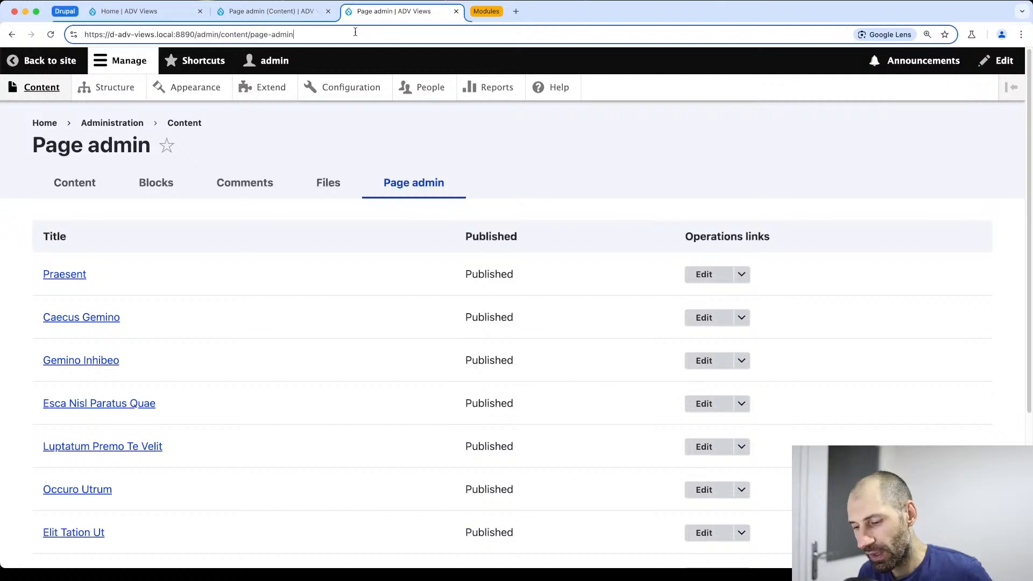
key("super+a")
key("super+c")
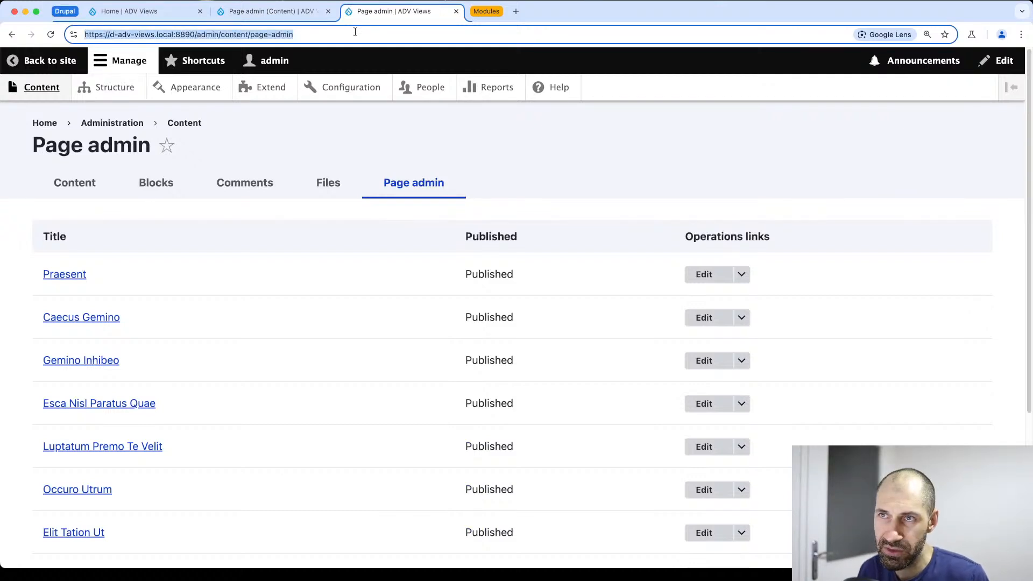
key("super+shift+n")
key("super+v")
key("Return")
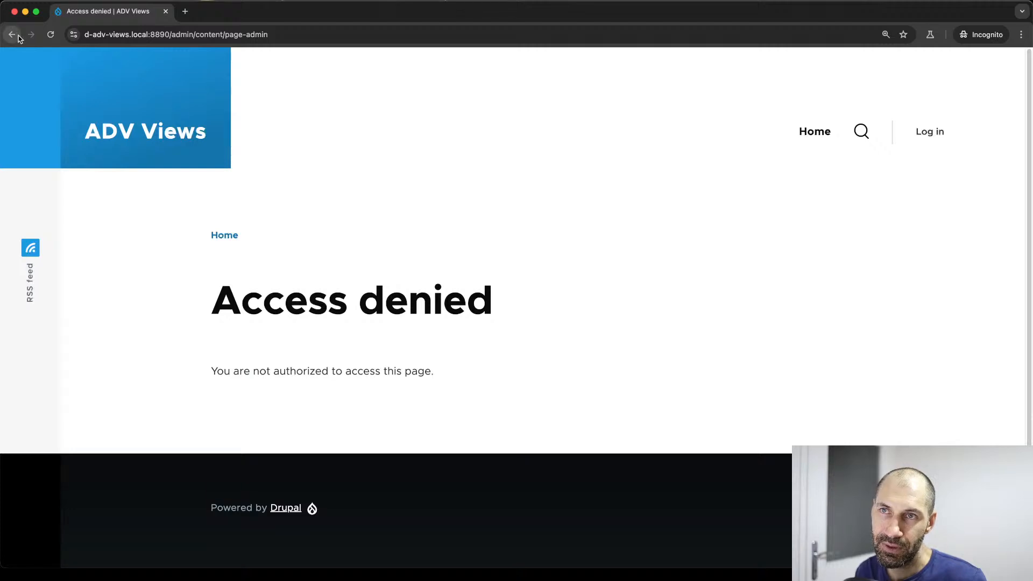
left_click(165, 12)
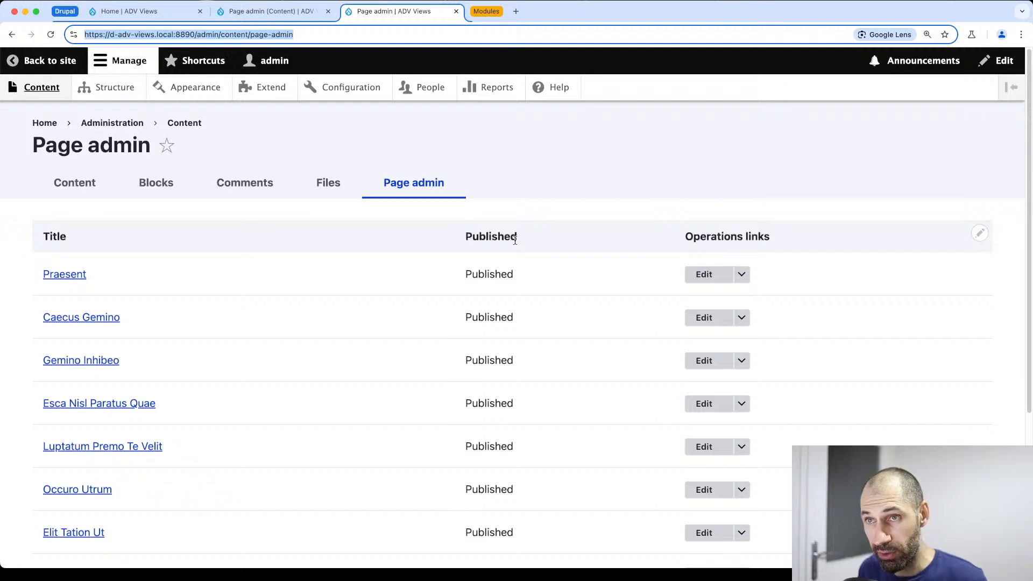
Try adding the Node operations bulk form field to the Page admin view
left_click(272, 11)
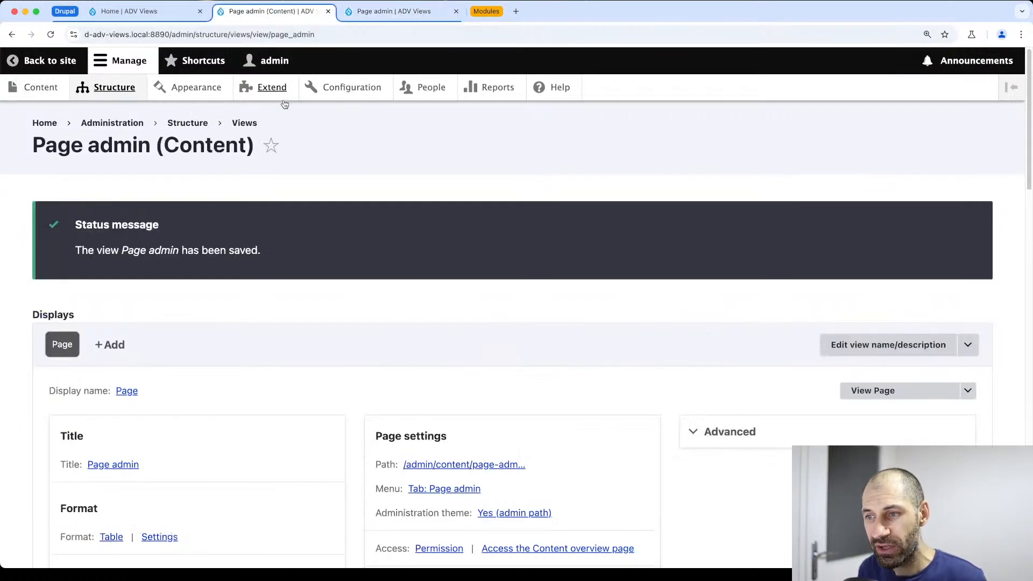
scroll(290, 208, "down", 5)
left_click(291, 223)
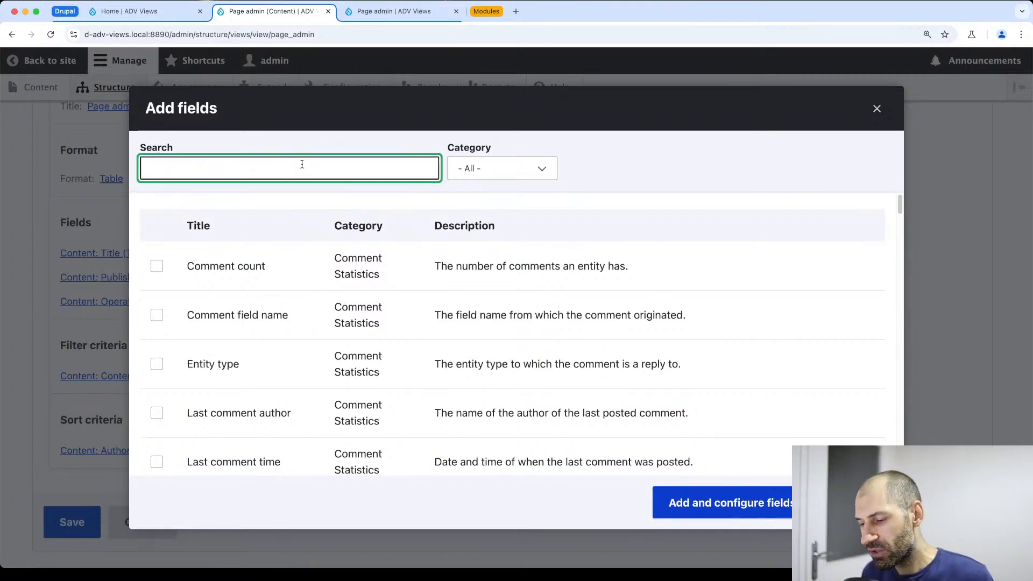
type("op")
key("BackSpace")
key("BackSpace")
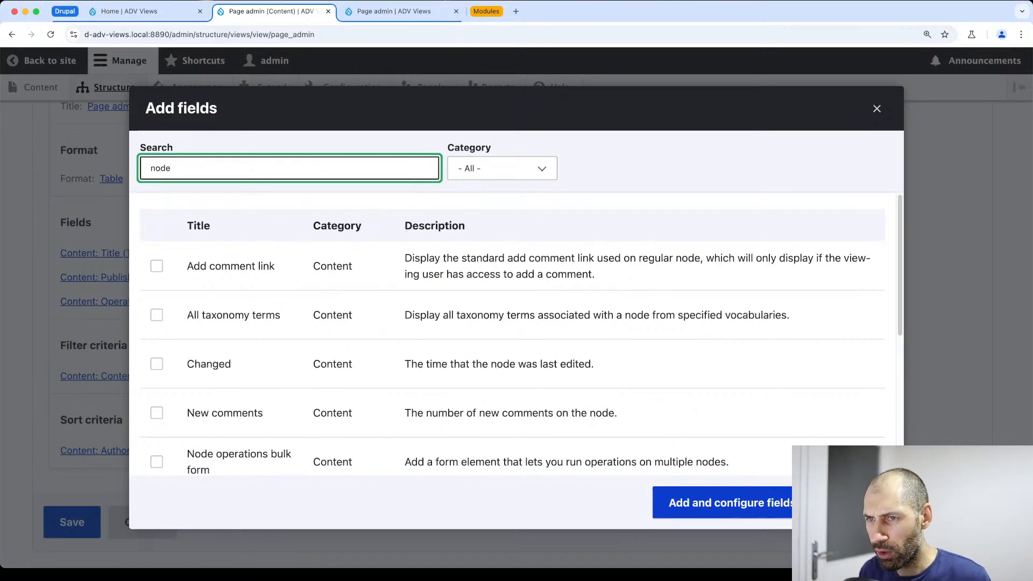
type("node op")
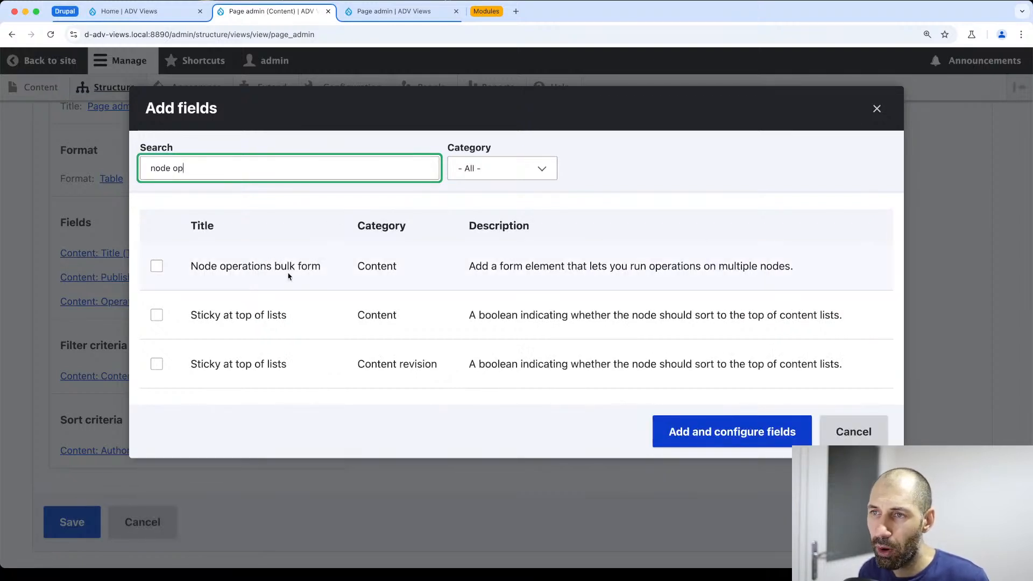
left_click(156, 266)
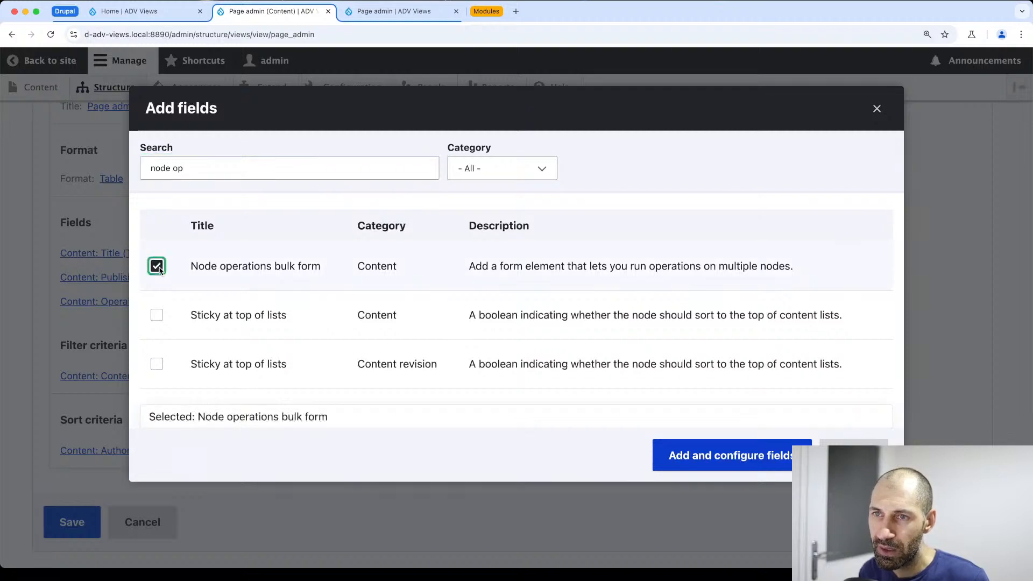
left_click(733, 443)
Examine the selectable actions of the Node operations bulk form field, and cancel its configuration
scroll(273, 377, "down", 3)
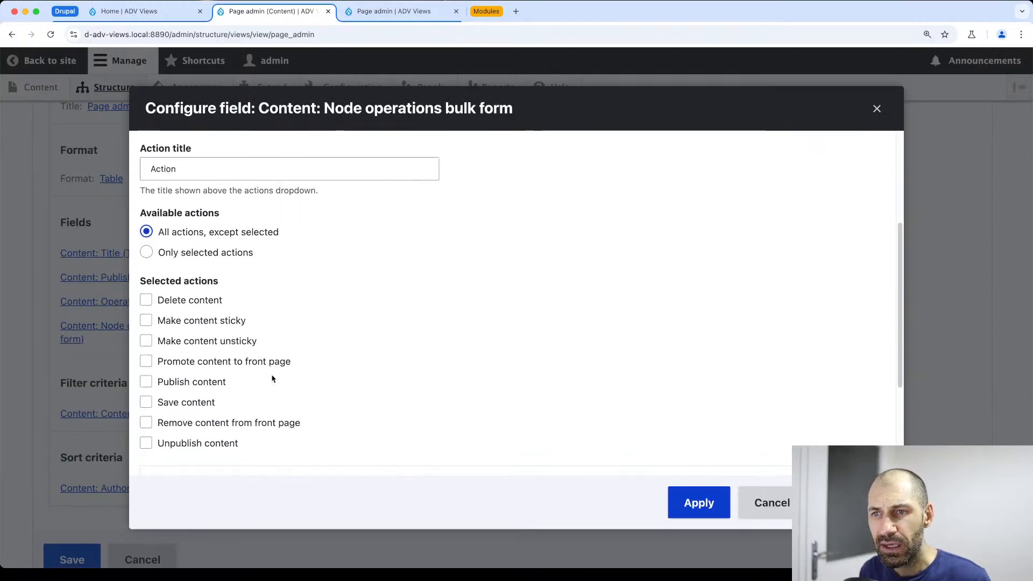
scroll(228, 286, "up", 1)
scroll(215, 231, "down", 2)
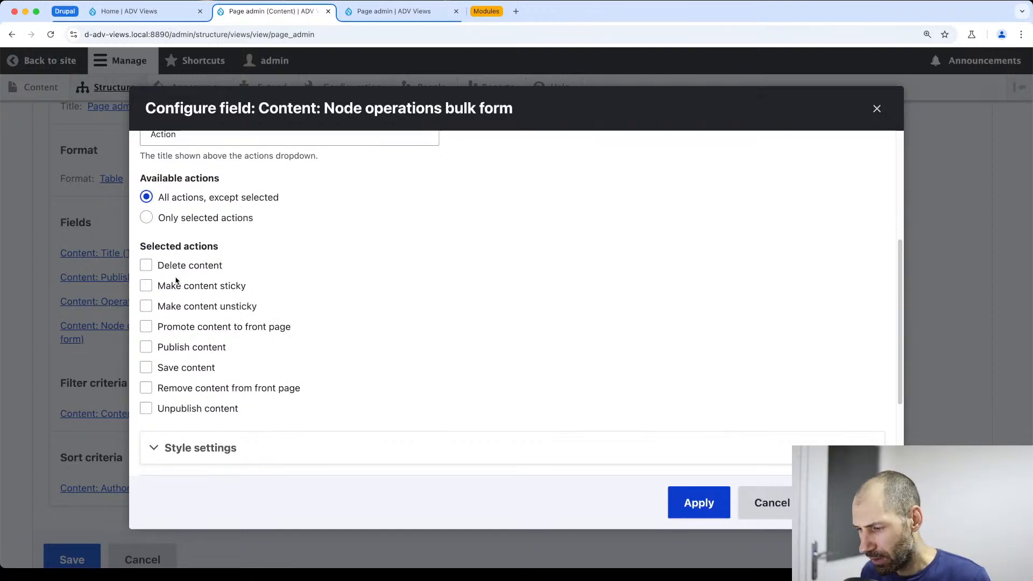
scroll(175, 401, "up", 5)
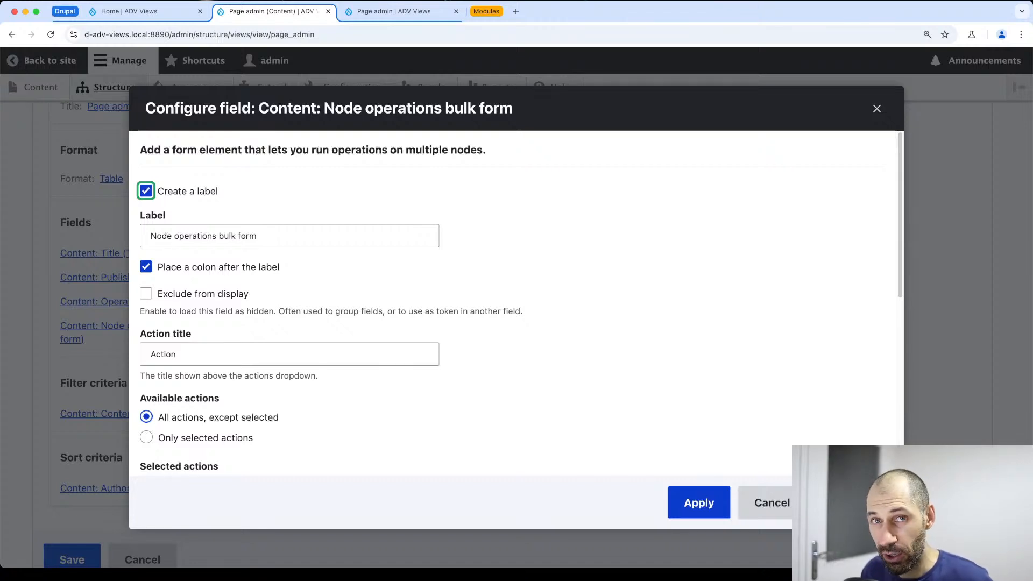
left_click(853, 503)
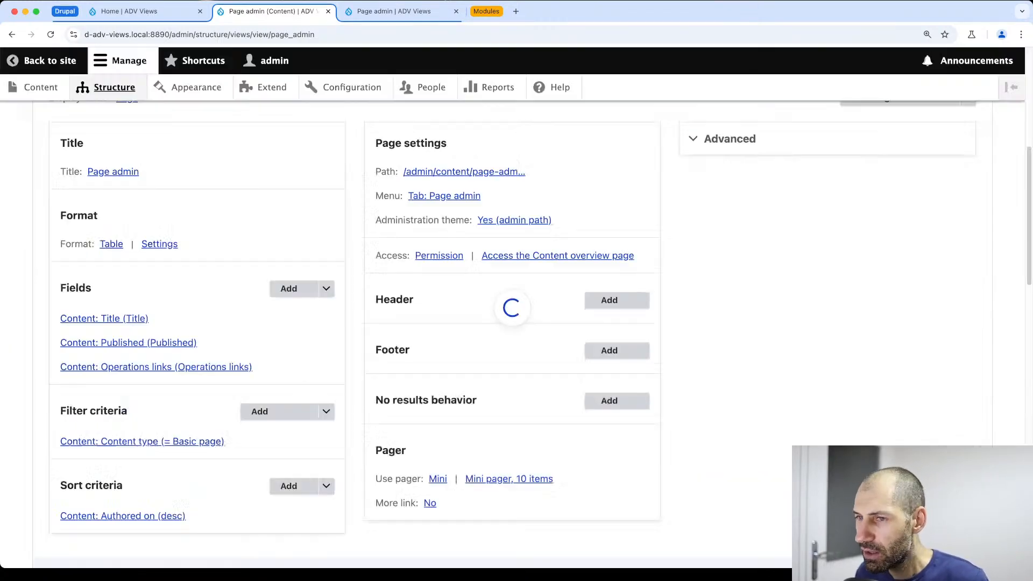
Add the Global: Views bulk operations field to the Page admin view and open its configuration
left_click(299, 297)
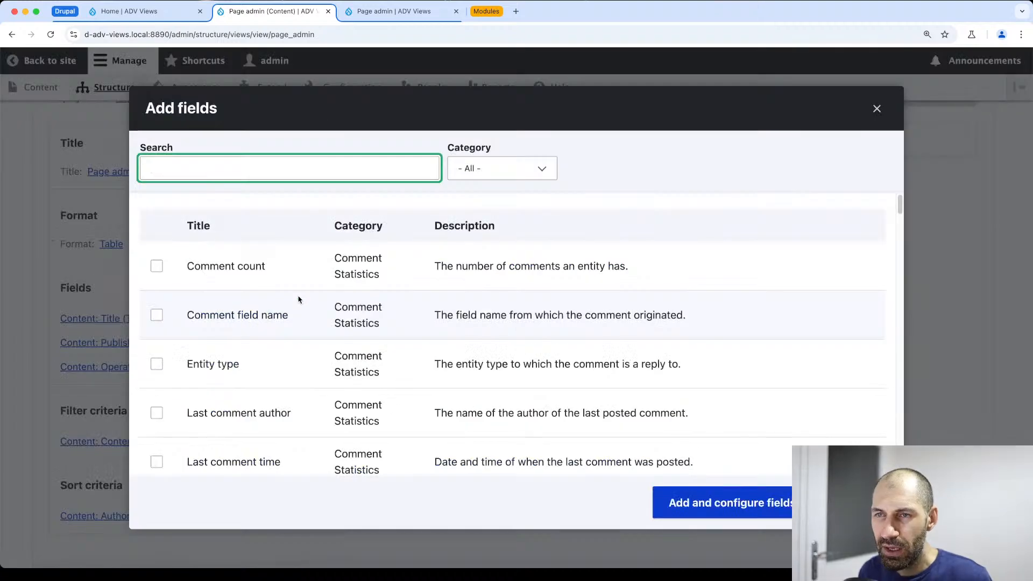
type("views")
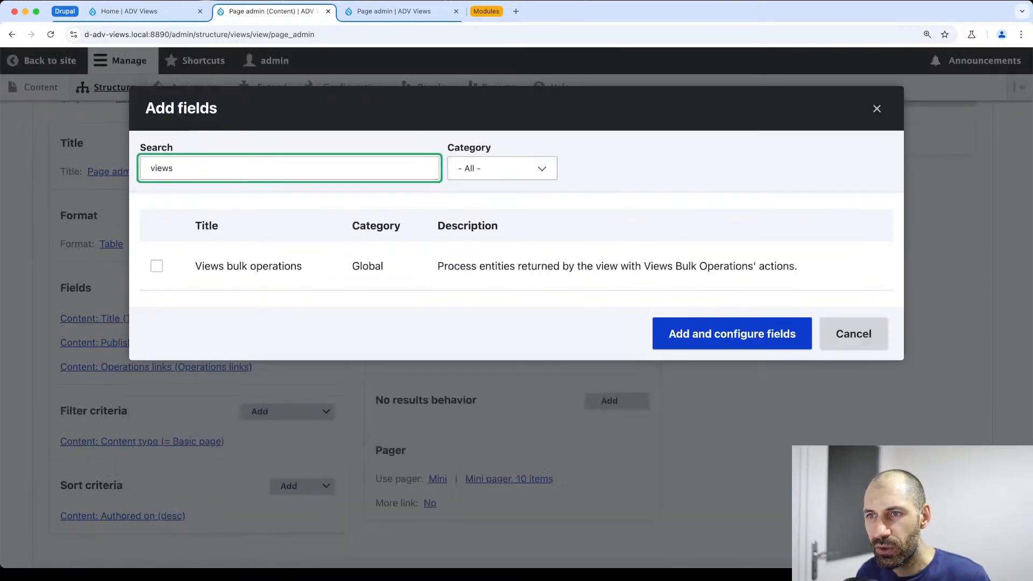
left_click(237, 267)
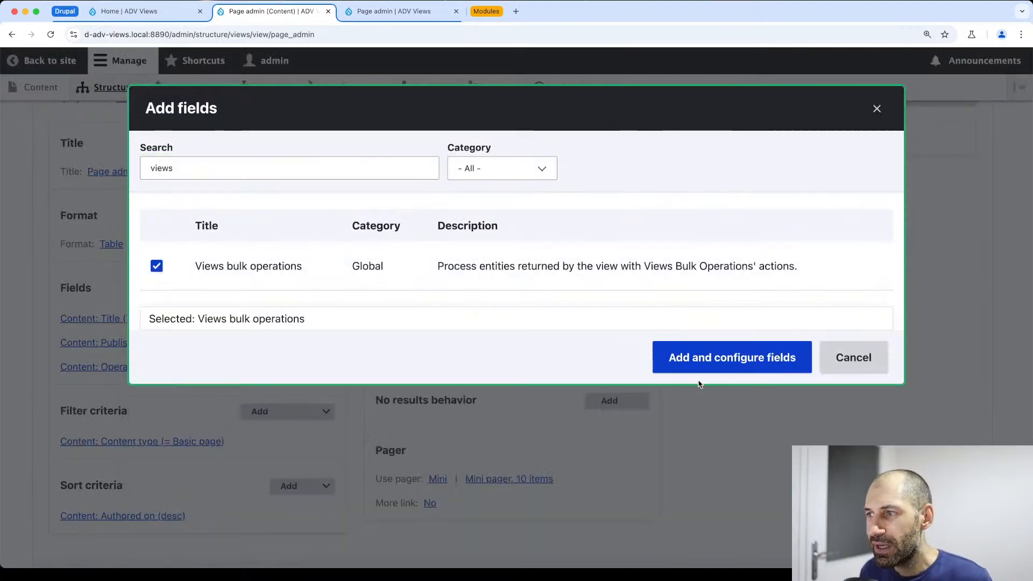
left_click(701, 361)
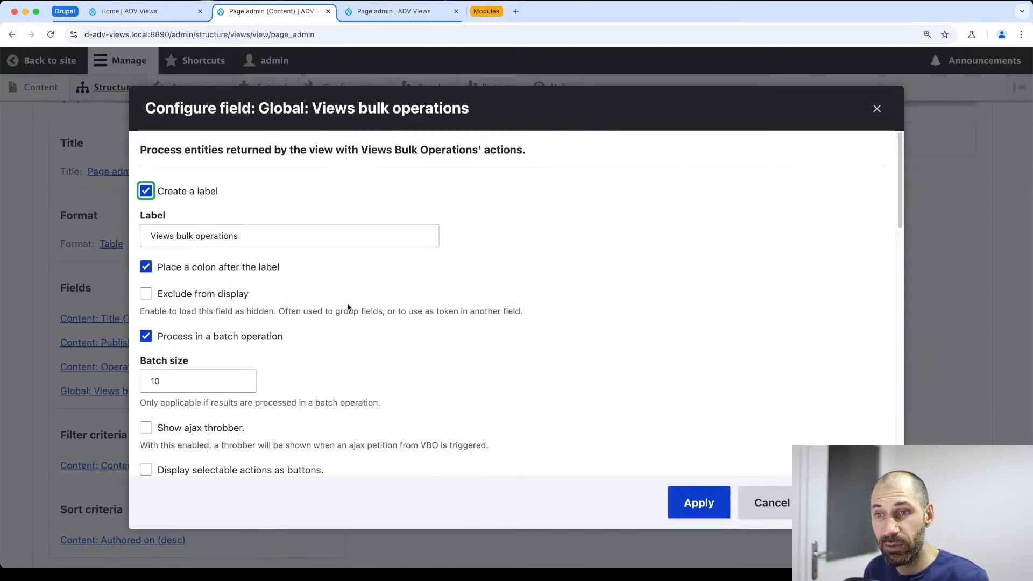
Examine the Views bulk operations field's batch, selection and action title settings and its list of selectable actions
scroll(334, 278, "down", 1)
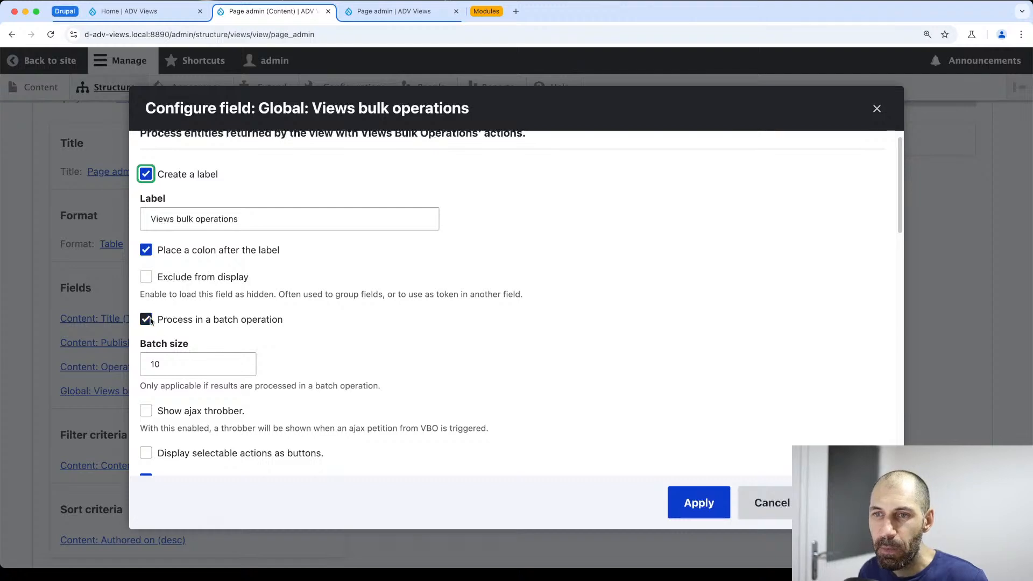
scroll(194, 325, "down", 1)
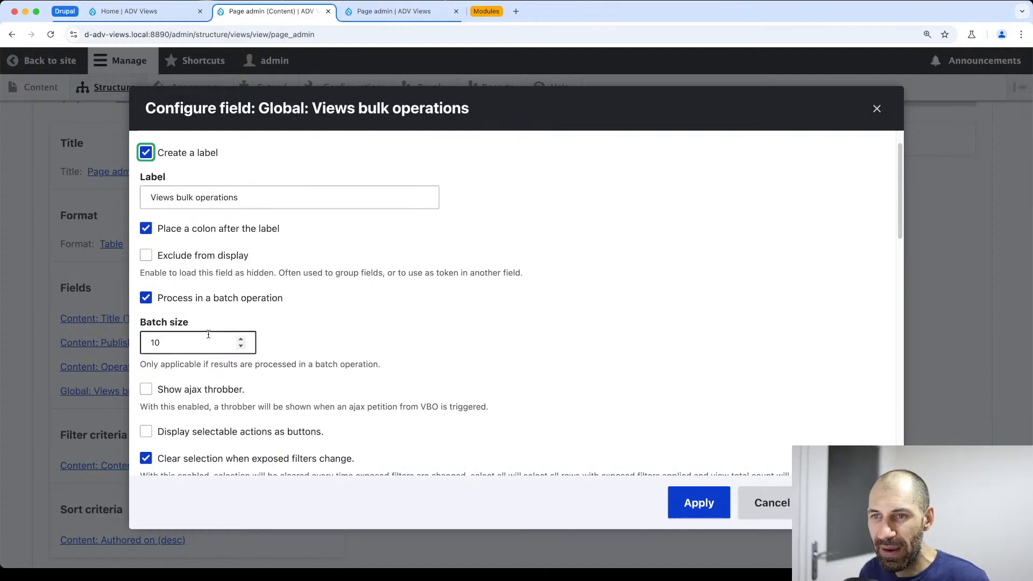
scroll(208, 334, "down", 2)
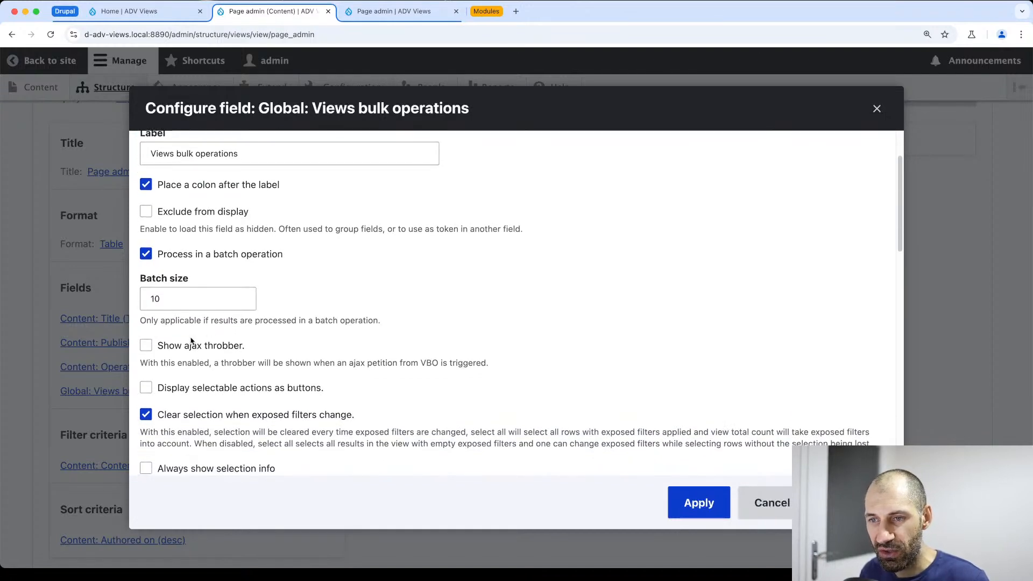
scroll(191, 340, "down", 4)
scroll(200, 354, "down", 7)
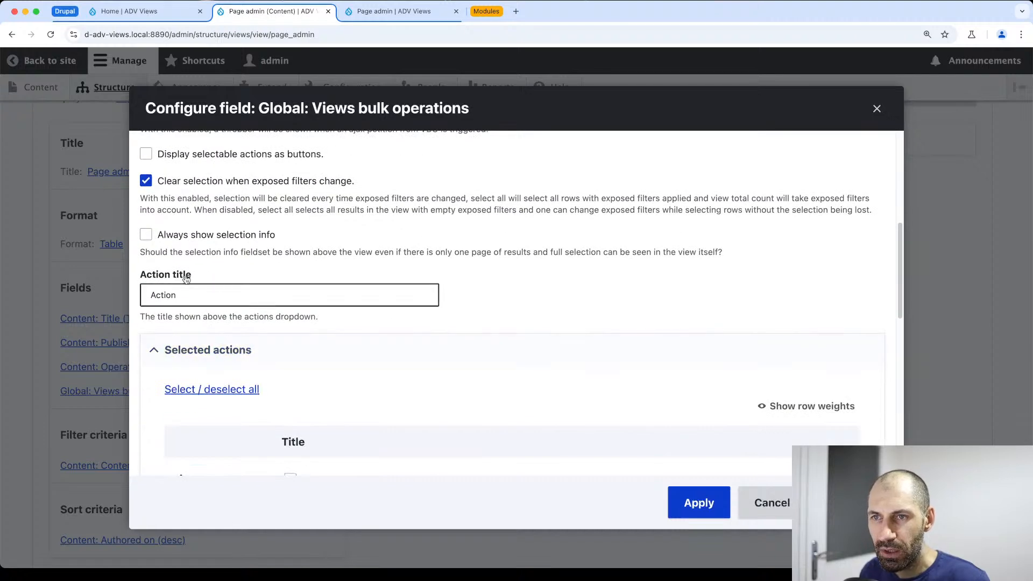
left_click_drag(177, 295, 150, 295)
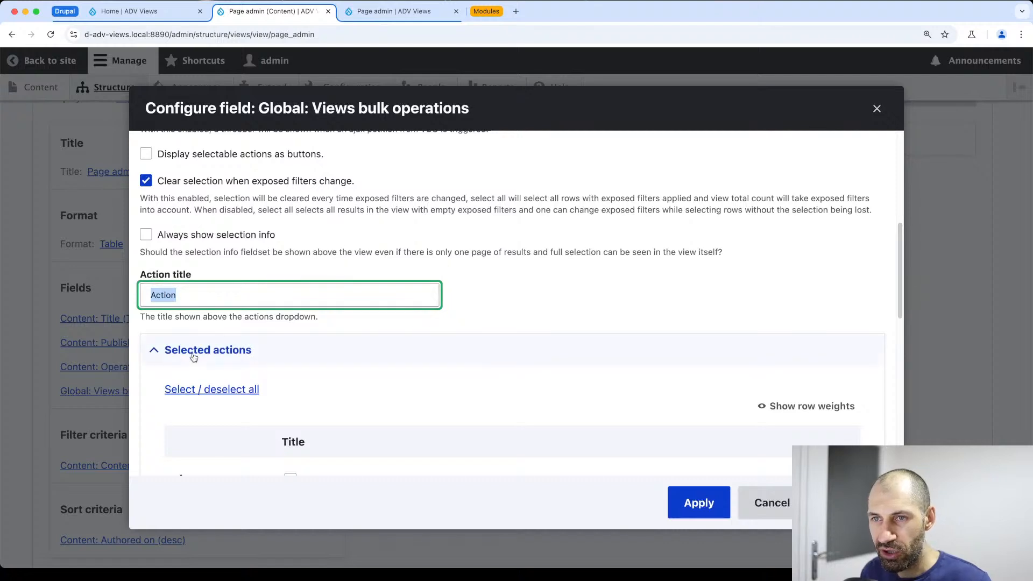
scroll(253, 345, "down", 8)
scroll(265, 334, "down", 4)
scroll(290, 335, "down", 3)
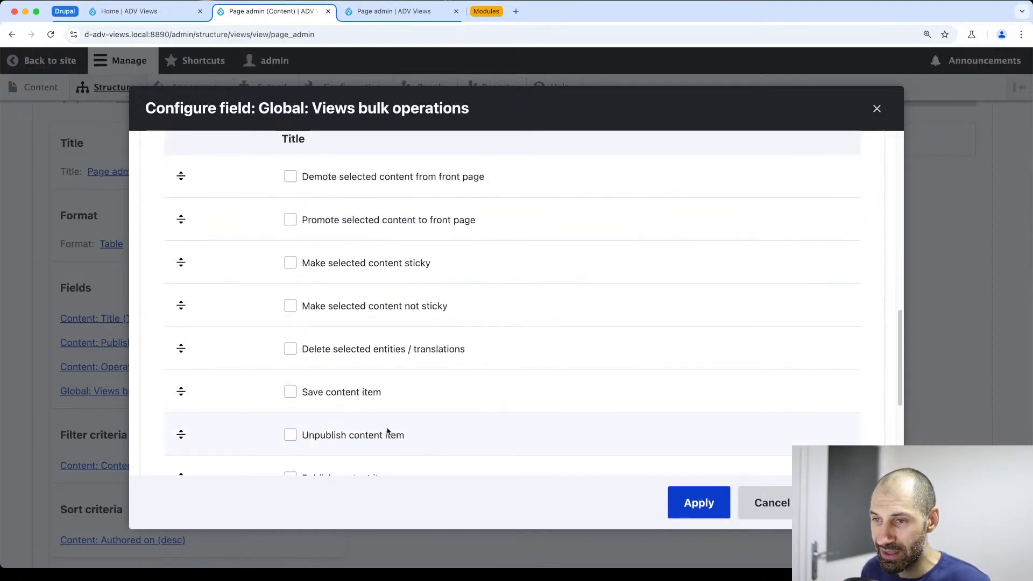
scroll(309, 347, "up", 9)
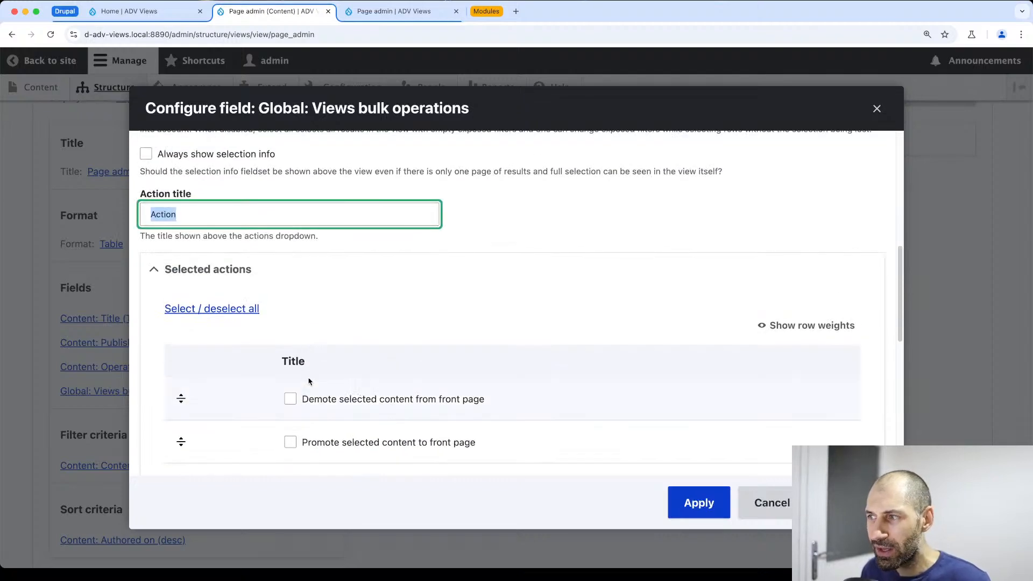
scroll(309, 382, "down", 12)
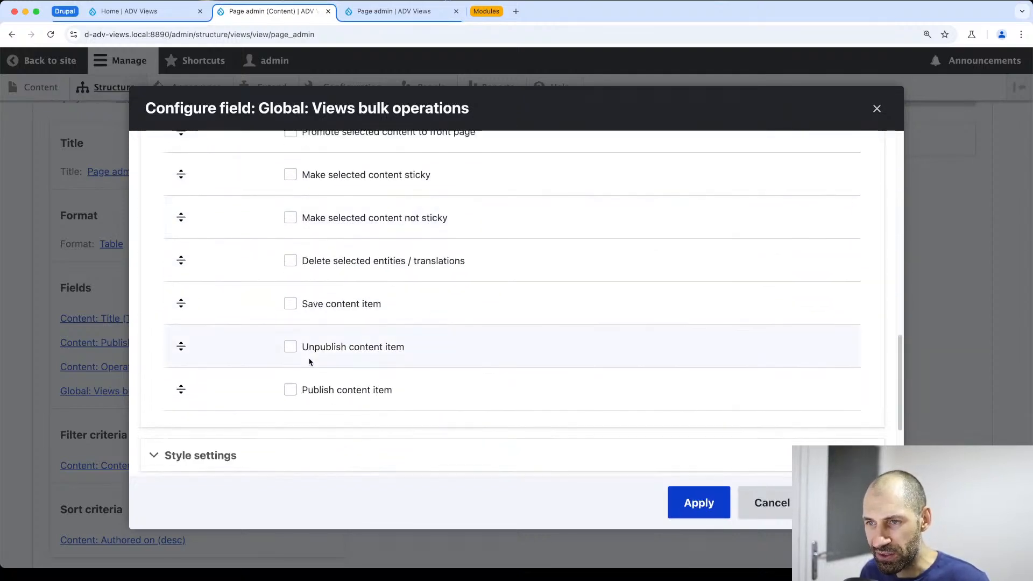
scroll(309, 371, "down", 3)
Enable the "Publish content item" and "Unpublish content item" actions for the bulk operations field
scroll(308, 383, "up", 4)
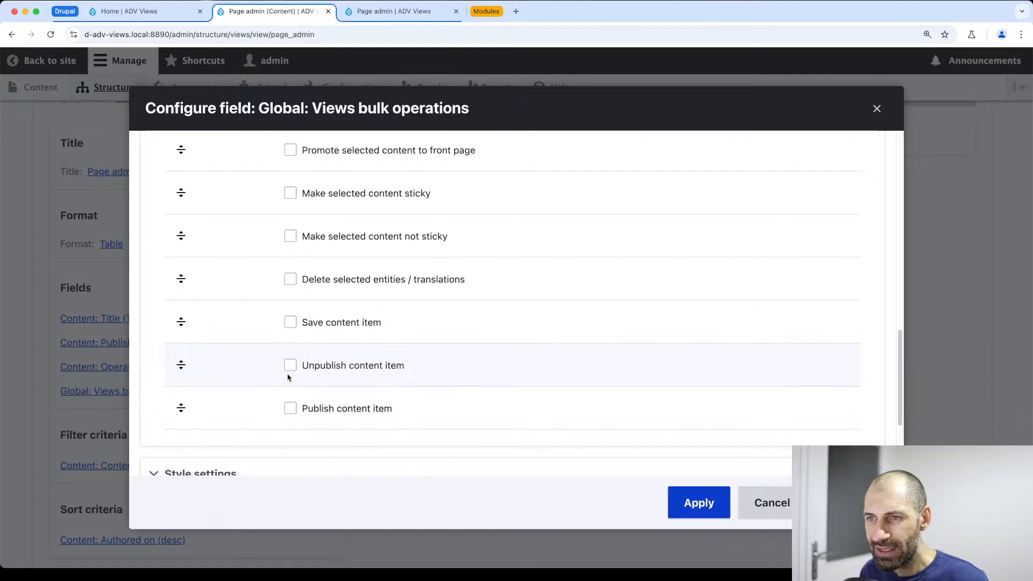
left_click(290, 408)
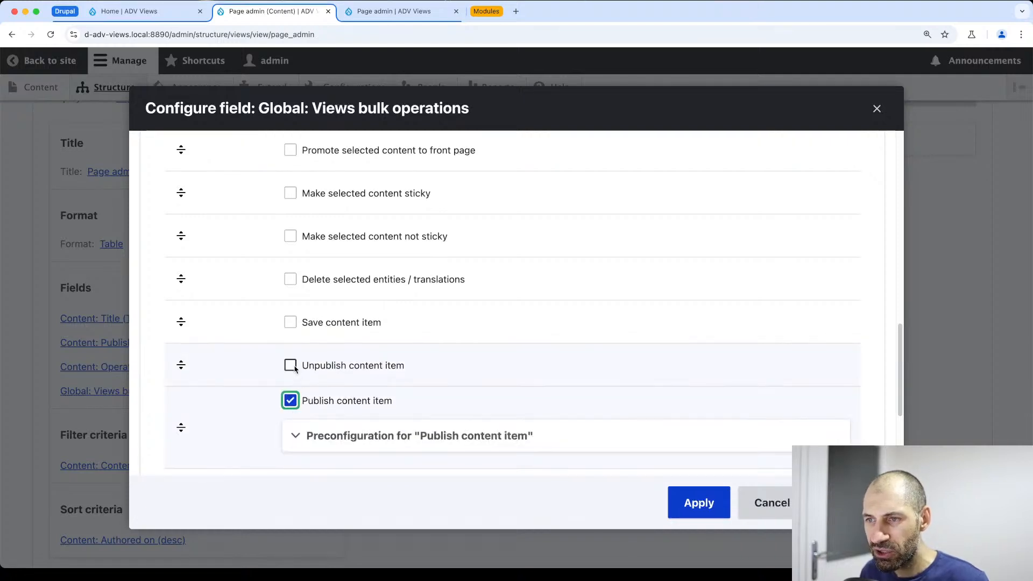
left_click(293, 367)
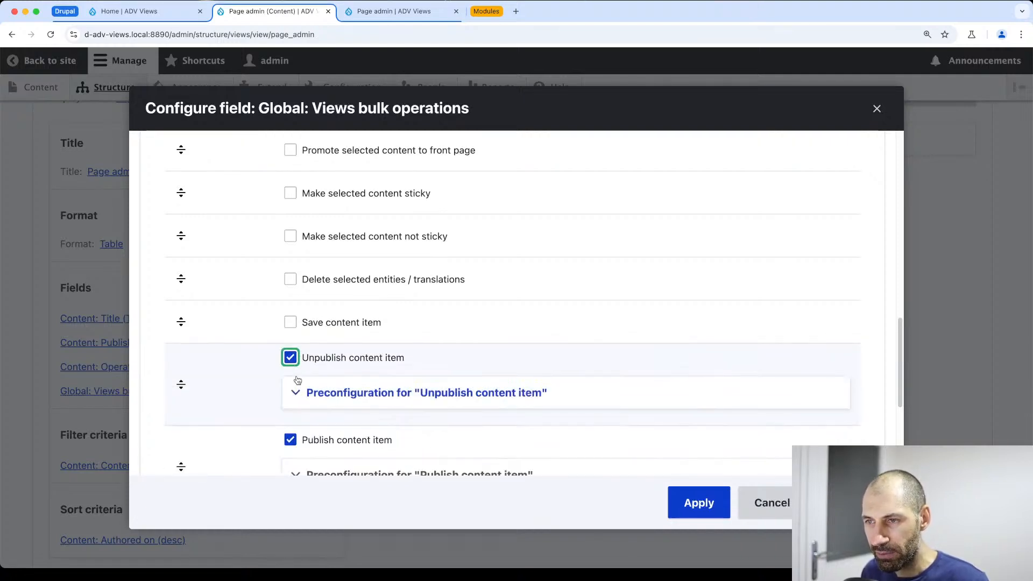
Enable "Add confirmation step" in the preconfiguration of both the unpublish and publish content actions
scroll(323, 350, "down", 3)
left_click(353, 252)
scroll(365, 312, "down", 2)
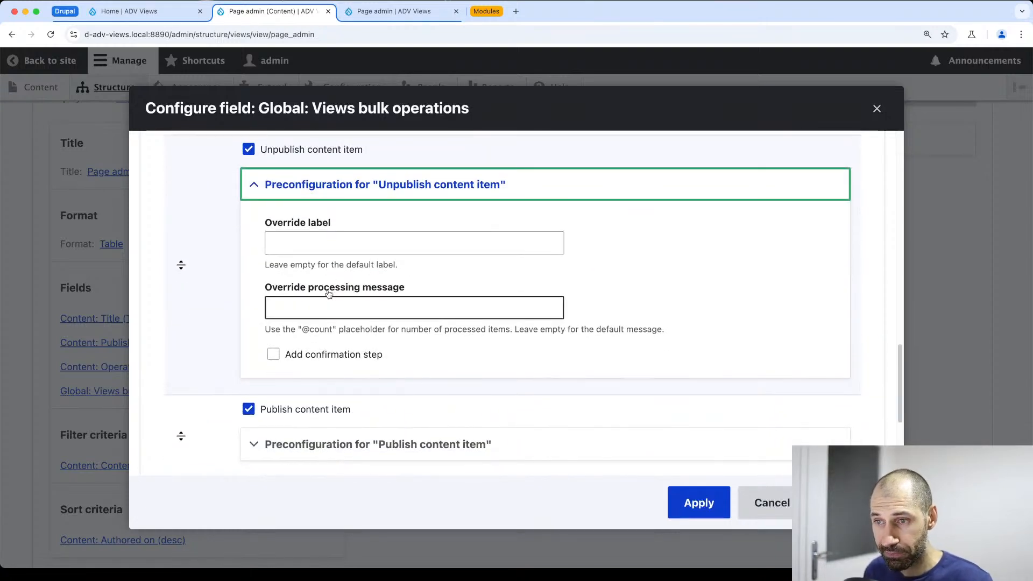
scroll(329, 293, "down", 2)
left_click(316, 375)
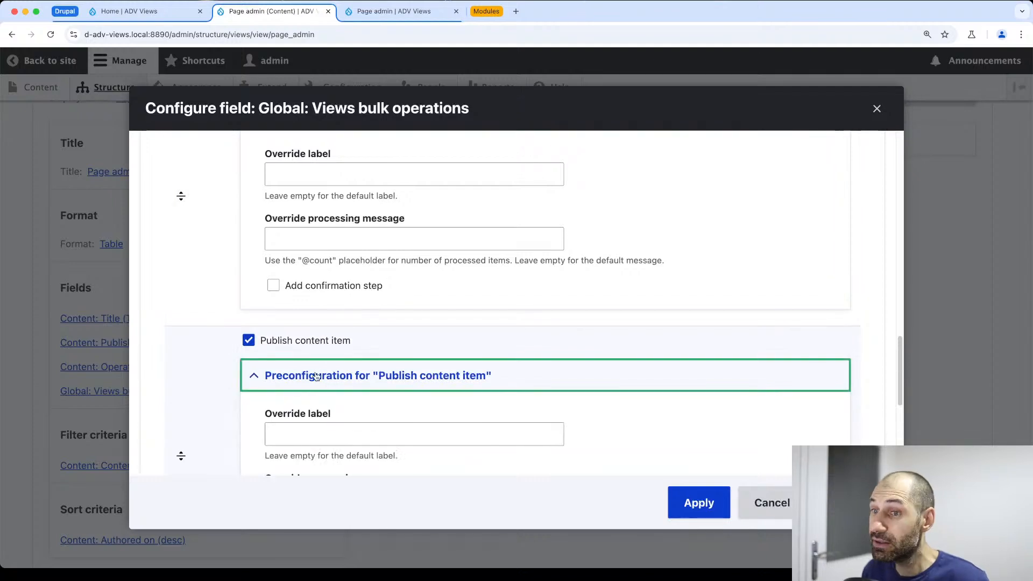
scroll(317, 360, "down", 1)
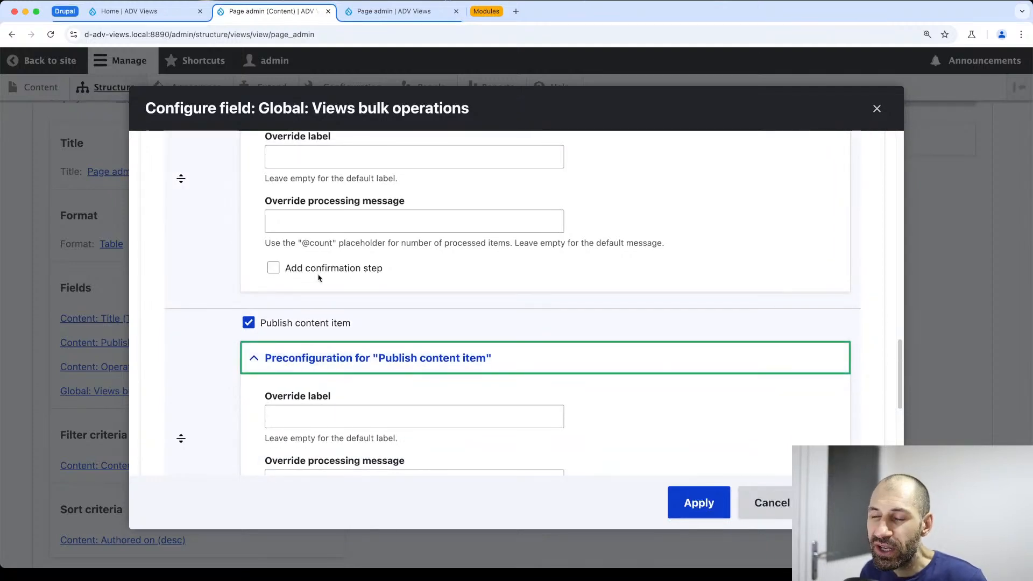
scroll(318, 280, "down", 2)
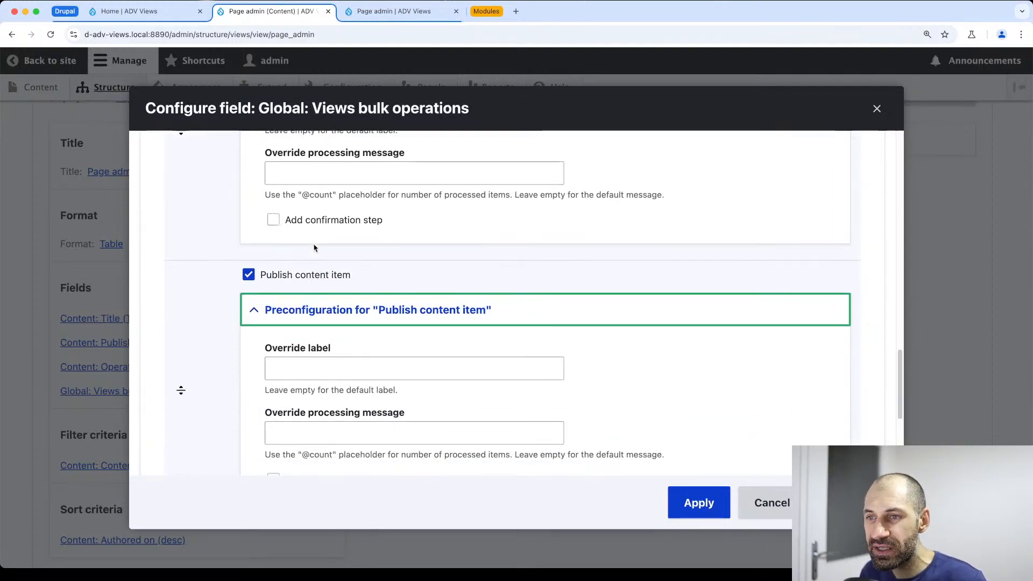
scroll(301, 318, "down", 1)
scroll(297, 321, "up", 4)
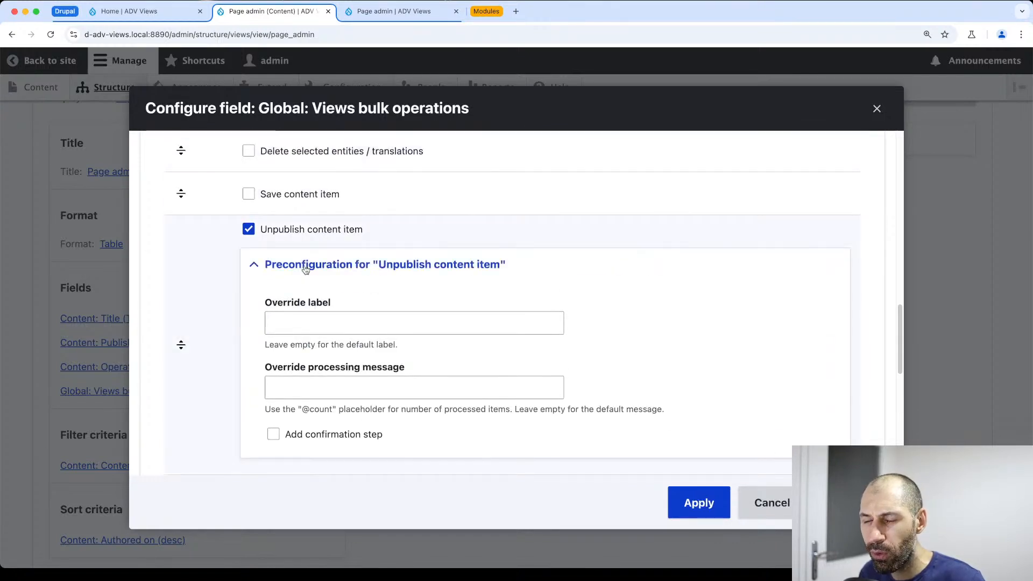
left_click(310, 436)
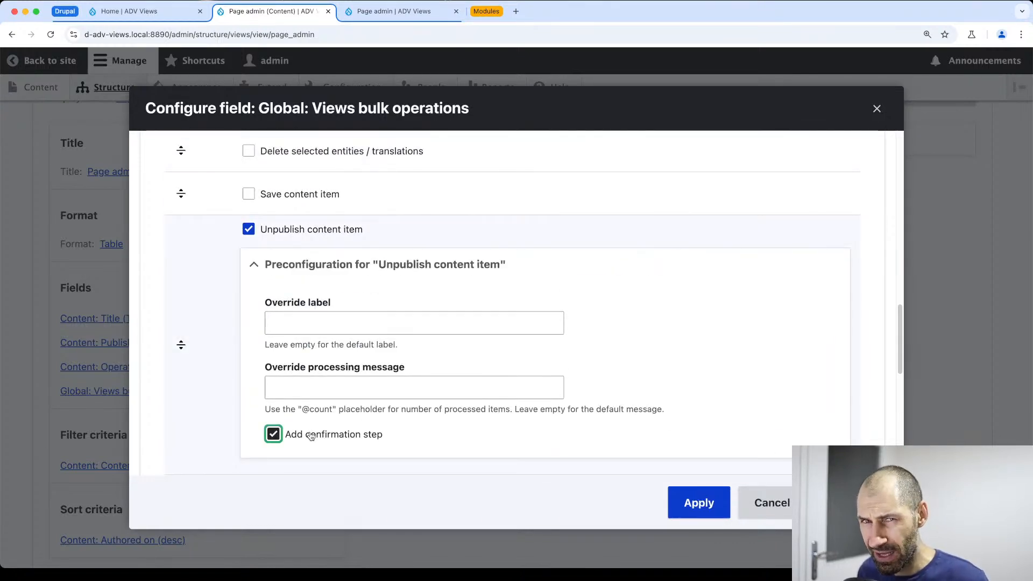
scroll(313, 437, "down", 5)
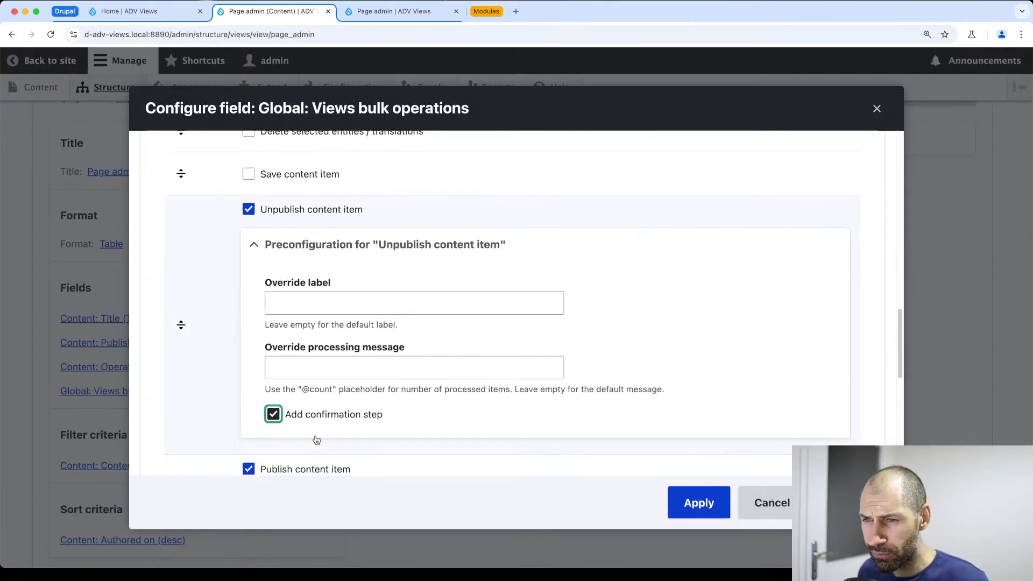
left_click(313, 404)
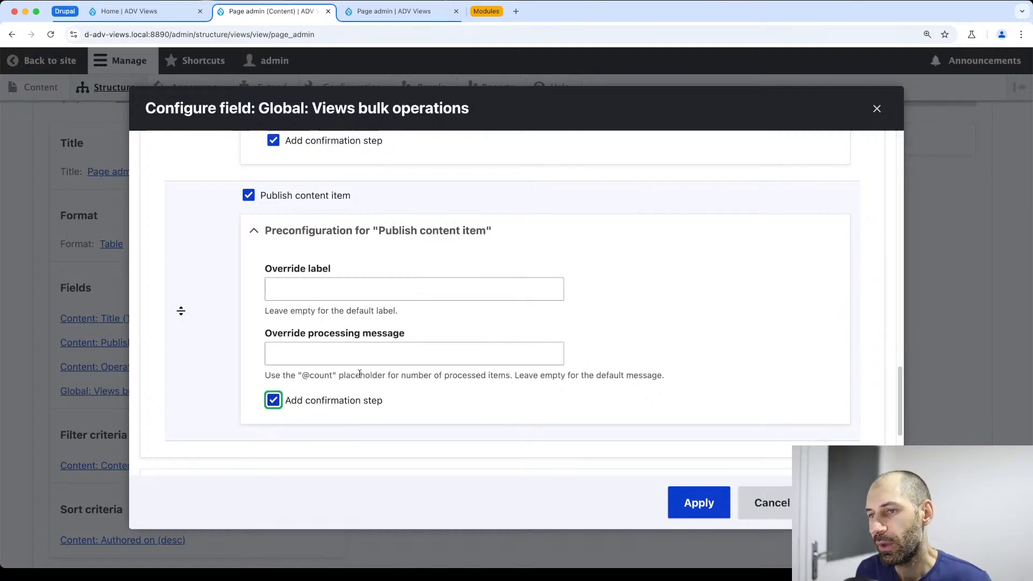
Review the selected bulk actions, apply the Views bulk operations field configuration and save the view
scroll(358, 372, "up", 10)
scroll(363, 370, "up", 3)
scroll(363, 371, "down", 10)
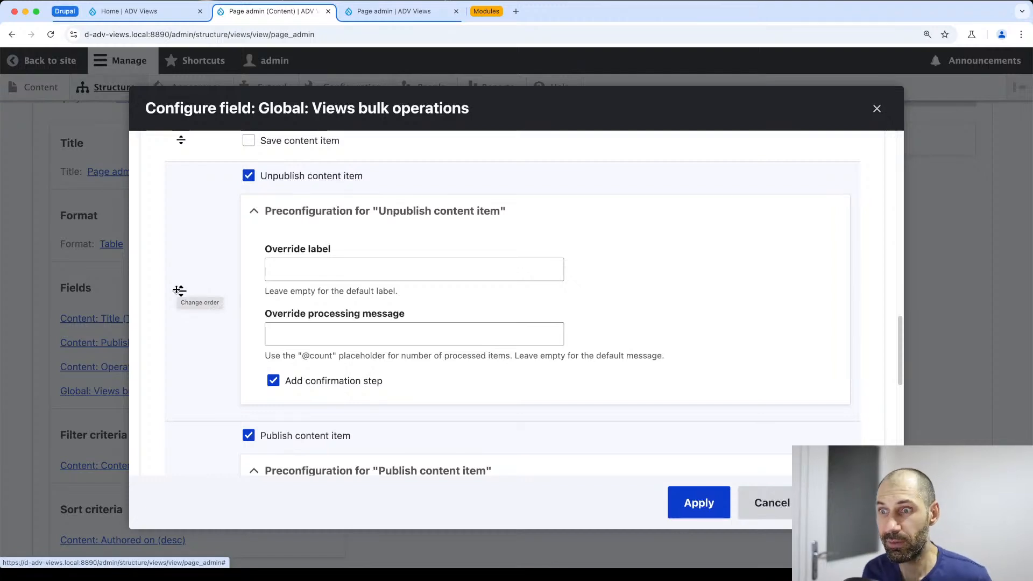
left_click(674, 492)
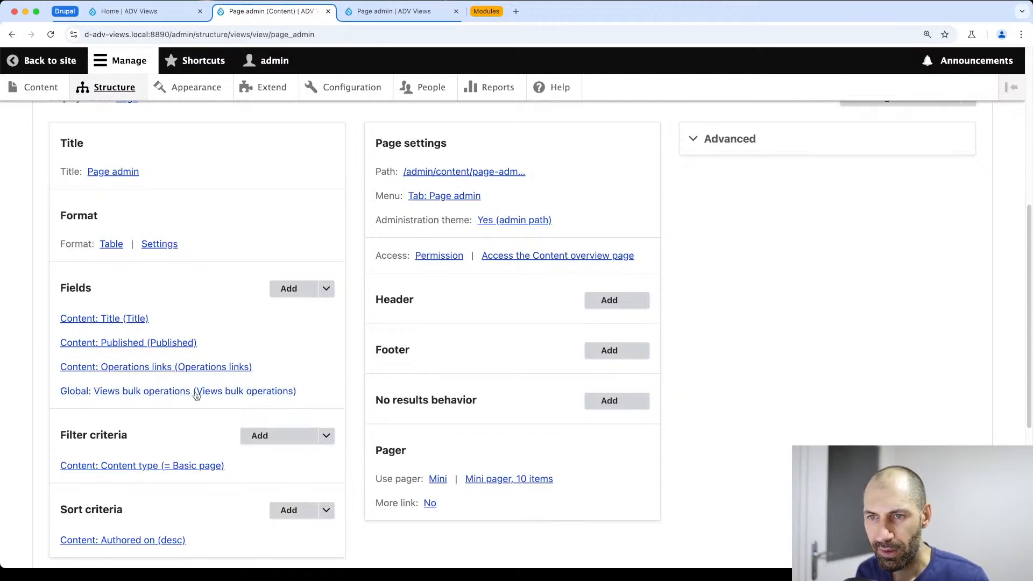
scroll(420, 459, "down", 6)
left_click(72, 503)
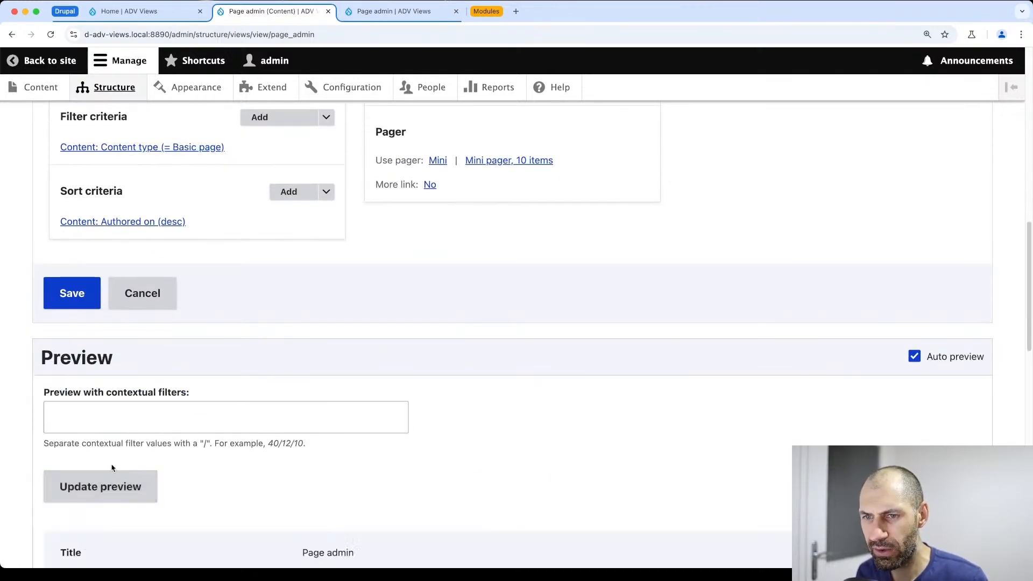
Check the bulk operations column in the preview, move the Views bulk operations field above Title and save the view
scroll(189, 442, "down", 15)
scroll(861, 296, "down", 3)
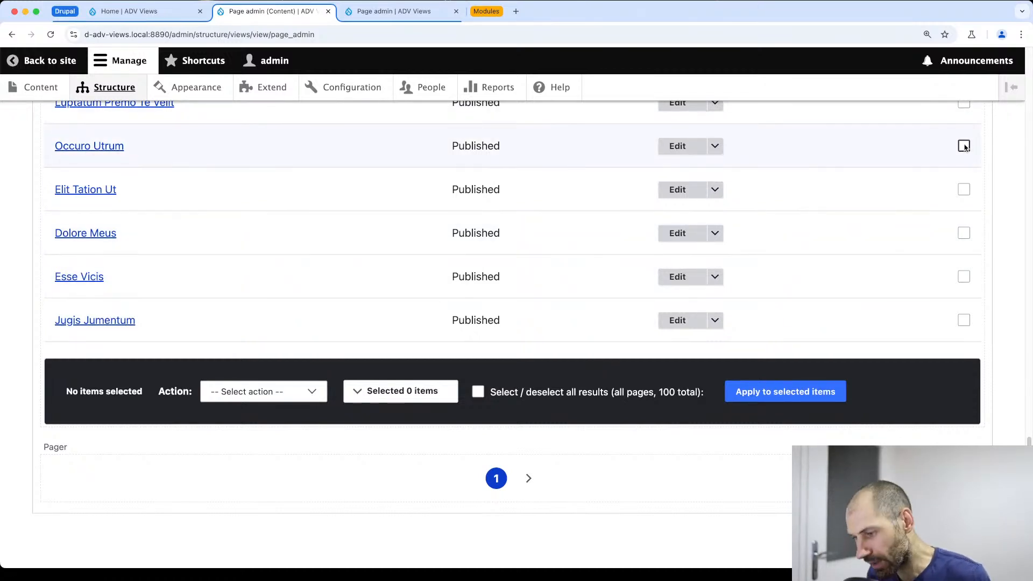
scroll(963, 148, "up", 4)
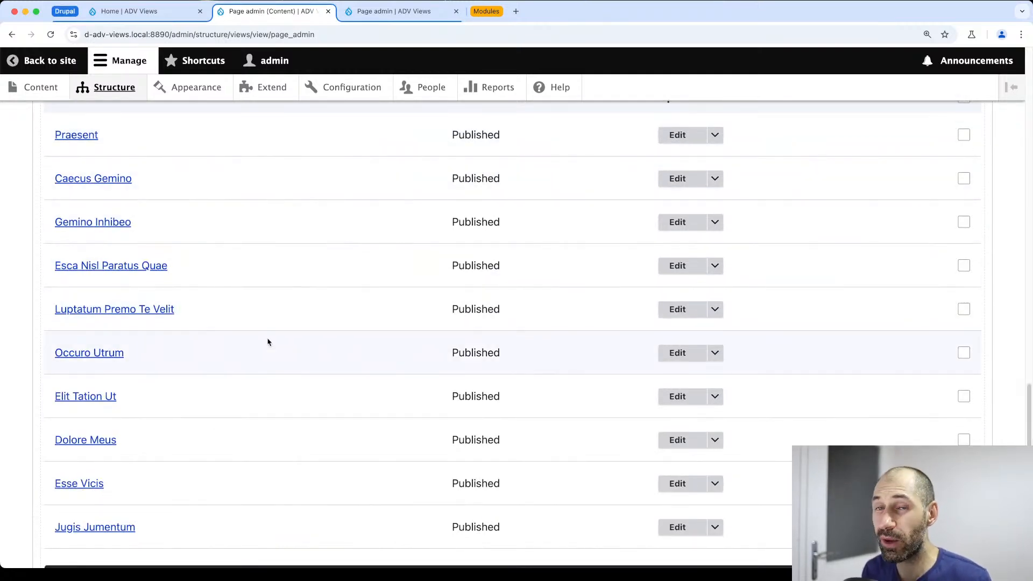
scroll(268, 343, "up", 20)
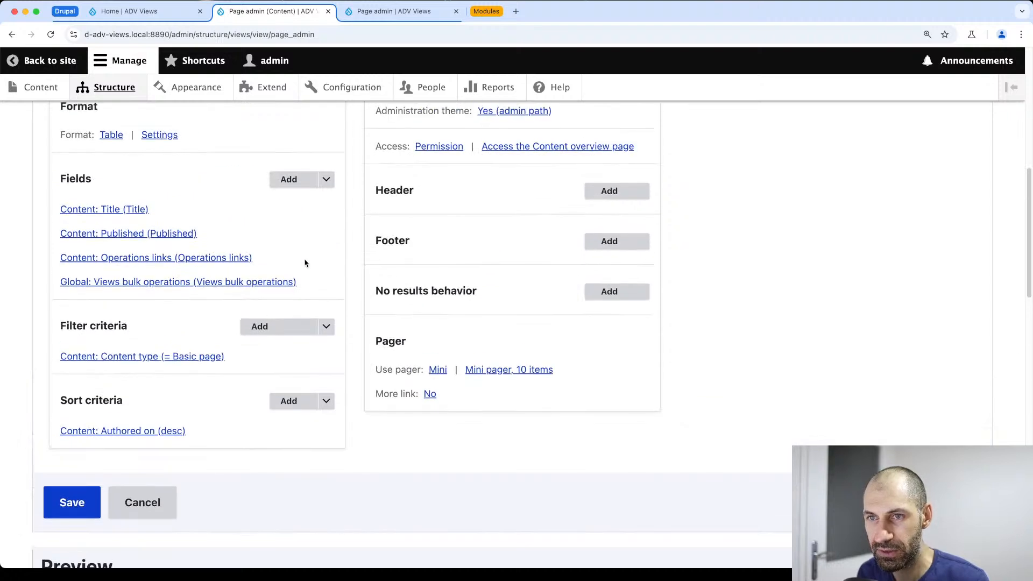
left_click(326, 179)
left_click(300, 200)
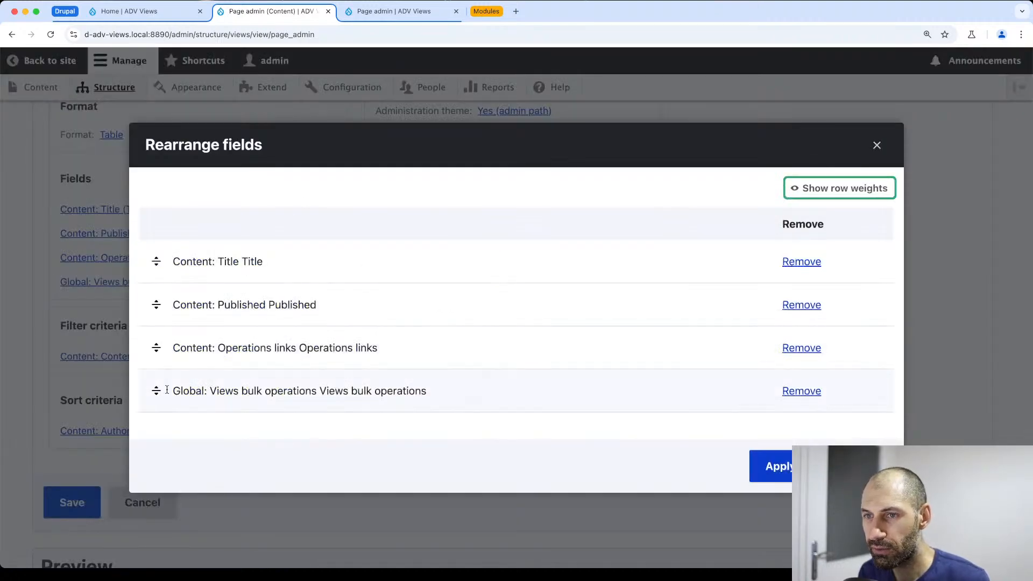
left_click_drag(156, 390, 153, 273)
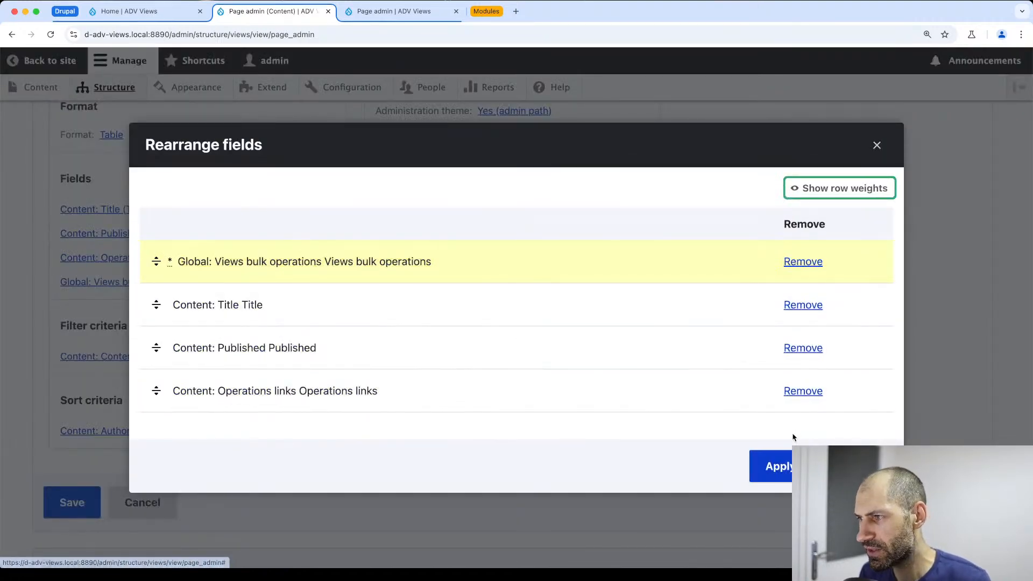
left_click(770, 466)
left_click(74, 504)
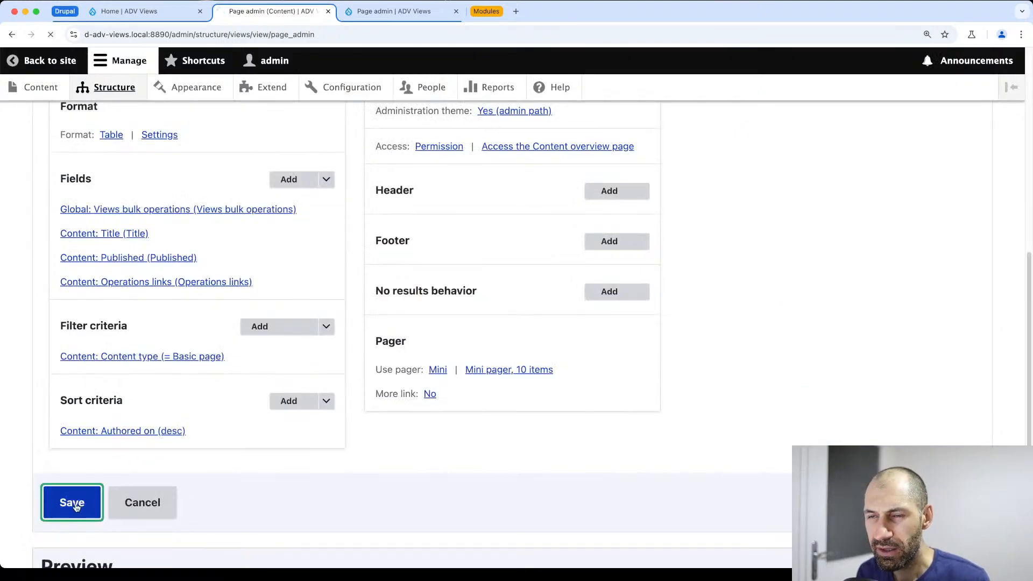
Reload the Page admin listing with the rearranged fields
left_click(378, 13)
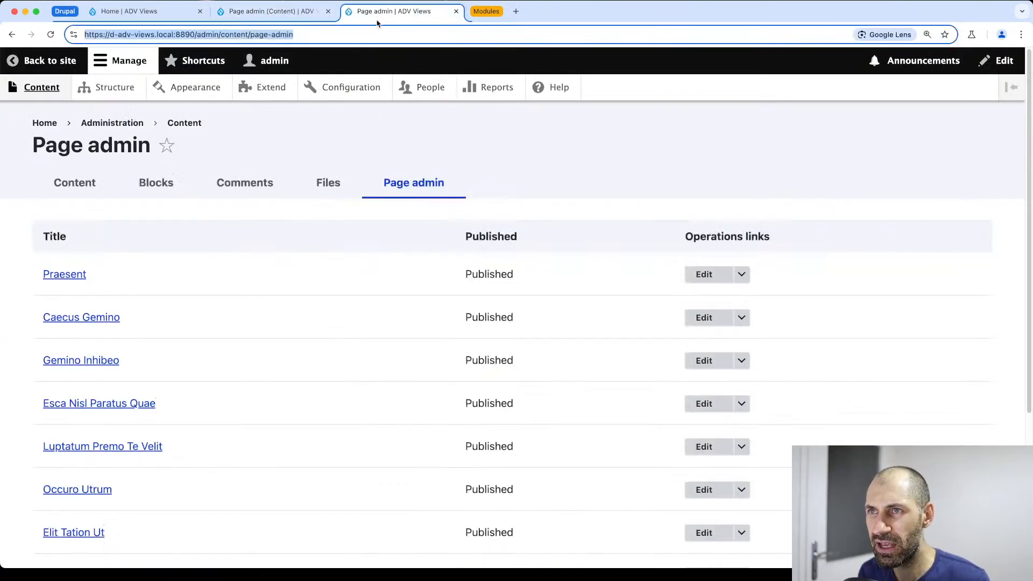
left_click(378, 29)
key("Return")
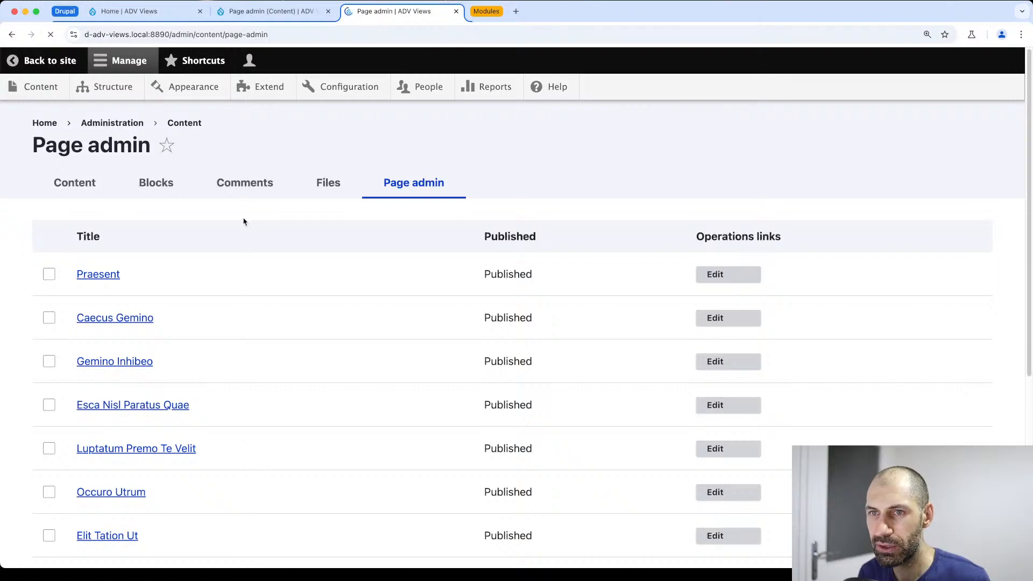
Try selecting the Praesent and Caecus Gemino rows, clear the selection and look over the bulk action bar
left_click(49, 275)
left_click(49, 318)
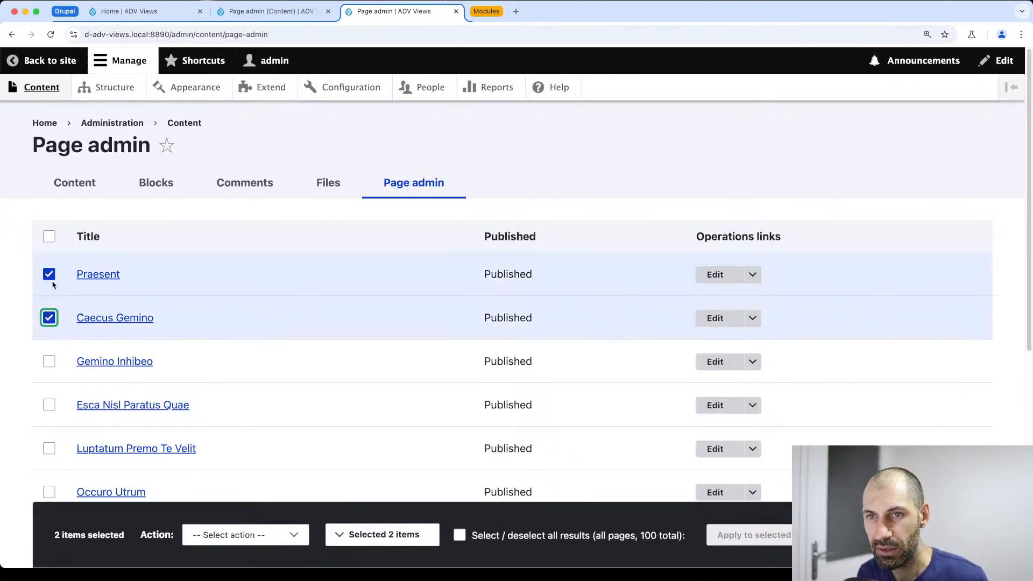
left_click(49, 274)
left_click(49, 318)
scroll(47, 320, "down", 1)
scroll(47, 320, "down", 4)
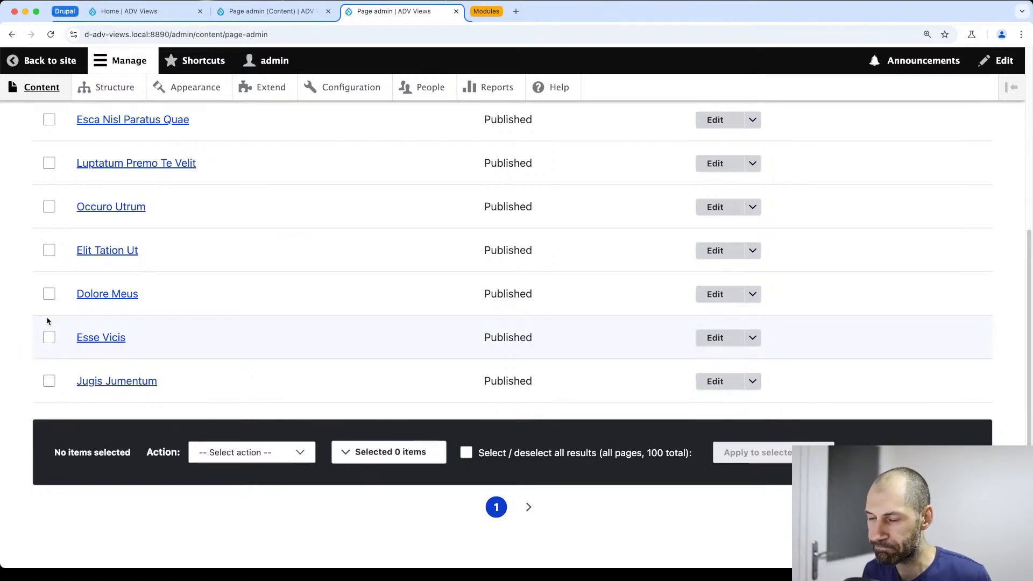
scroll(86, 267, "up", 5)
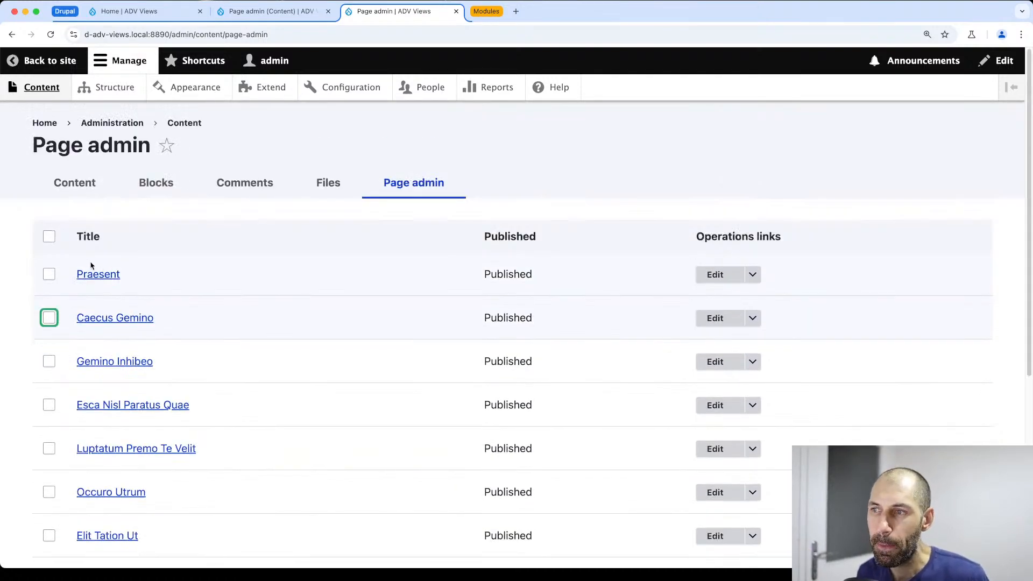
left_click(380, 275)
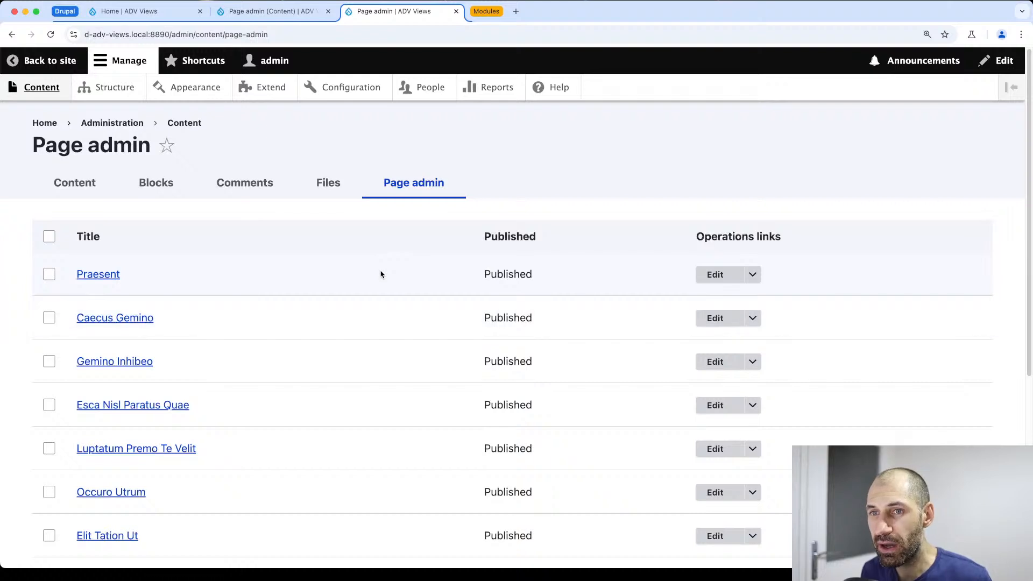
Unpublish the Praesent and Caecus Gemino pages with the "Unpublish content item" bulk action, reviewing the selected items before executing it
left_click(49, 275)
left_click(49, 317)
scroll(94, 327, "down", 1)
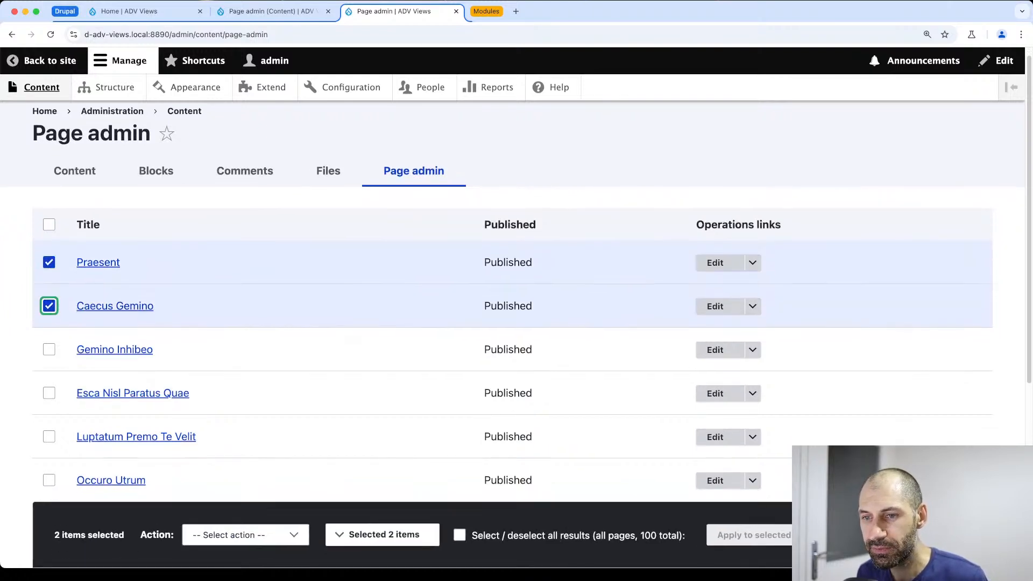
left_click(229, 536)
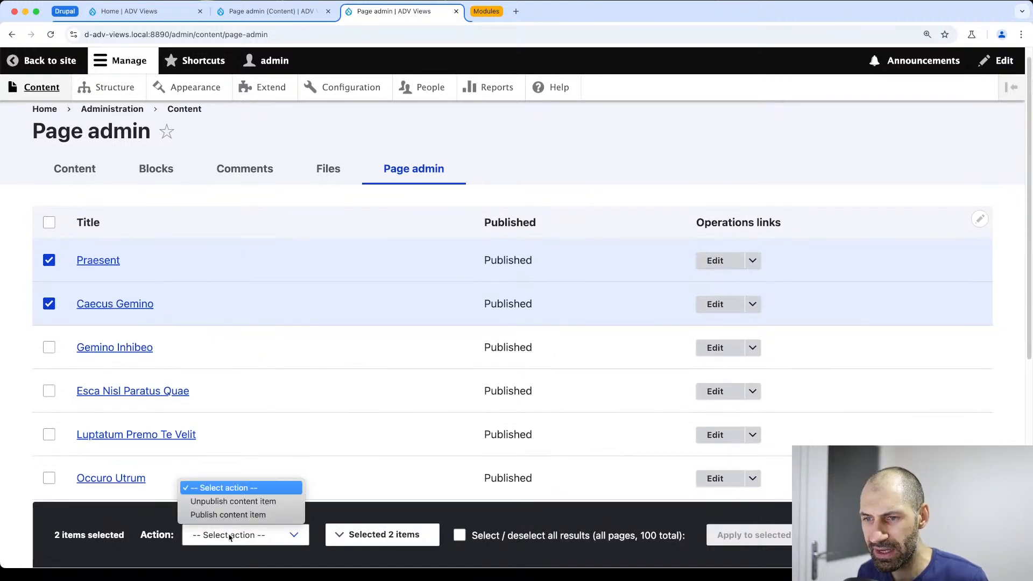
left_click(225, 502)
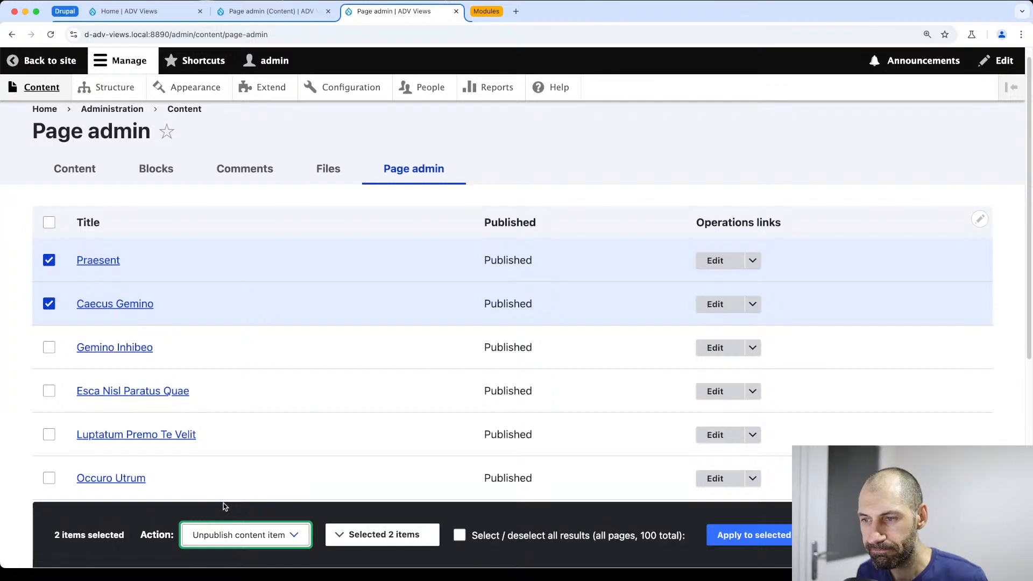
left_click(378, 544)
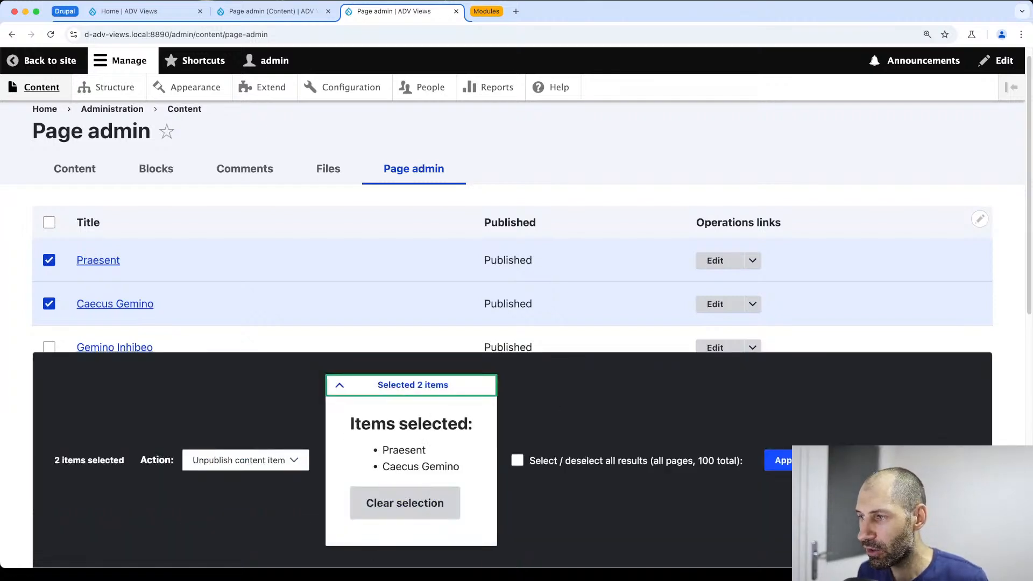
left_click(778, 460)
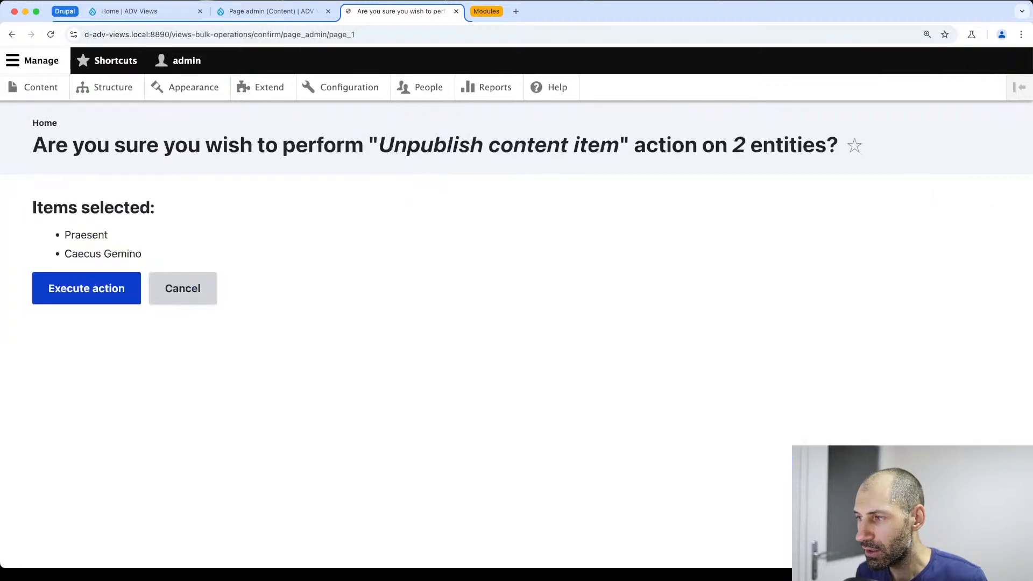
left_click(109, 298)
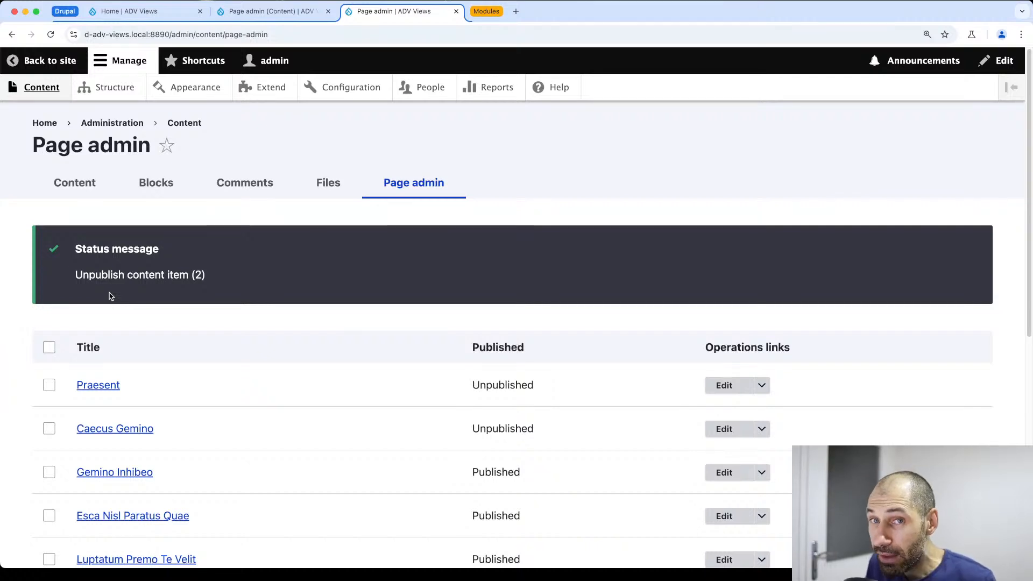
Select every row in the Page admin table and extend the selection to all results on all pages
scroll(156, 318, "down", 7)
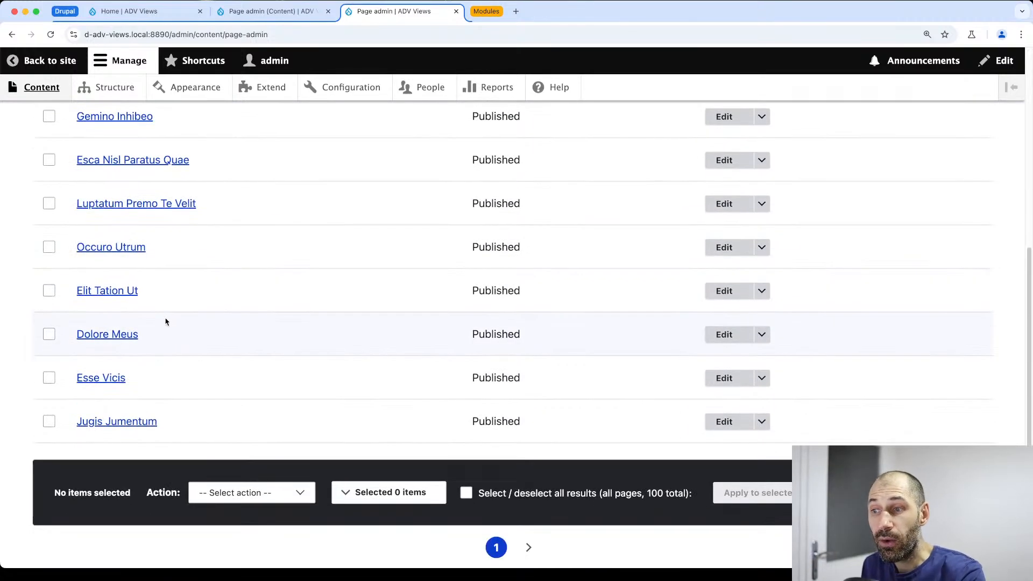
scroll(108, 323, "up", 5)
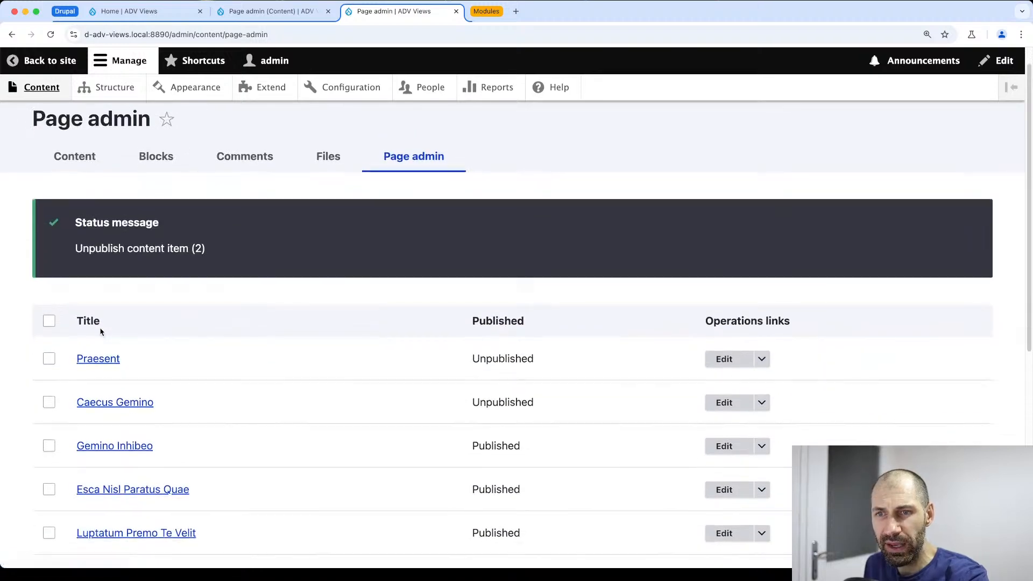
left_click(49, 267)
scroll(92, 348, "down", 2)
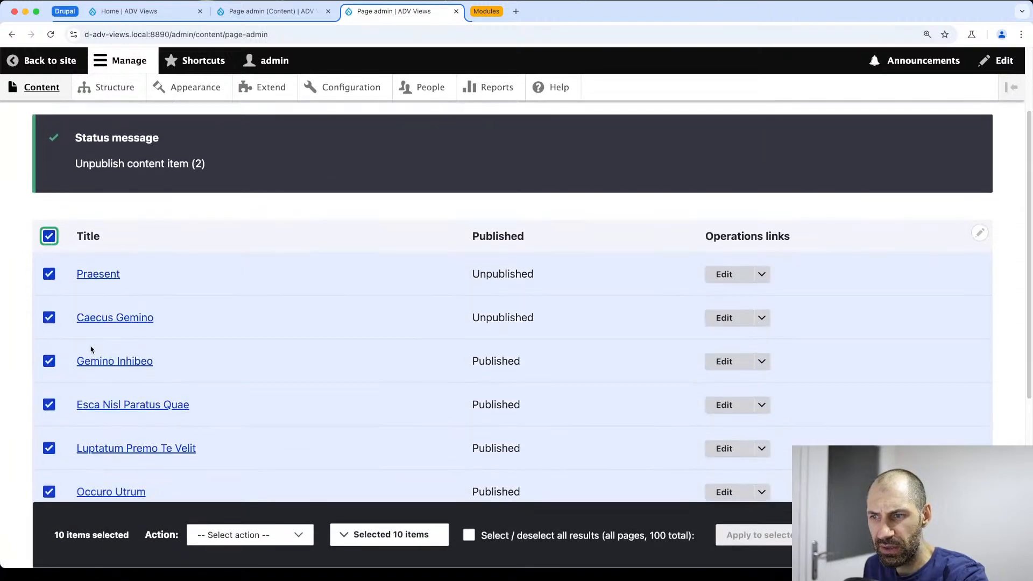
scroll(105, 334, "down", 1)
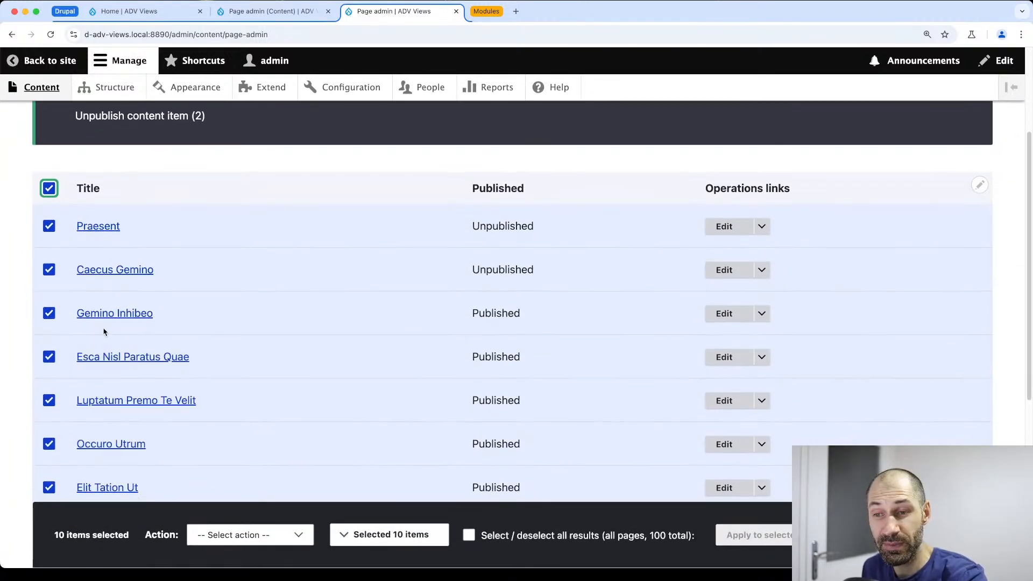
scroll(104, 332, "up", 3)
scroll(104, 330, "down", 8)
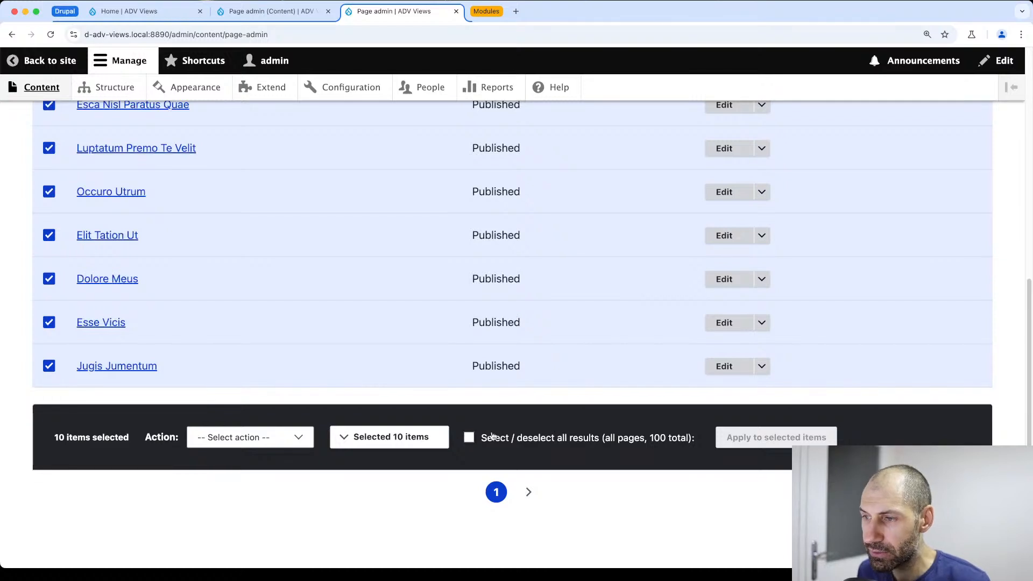
left_click(469, 438)
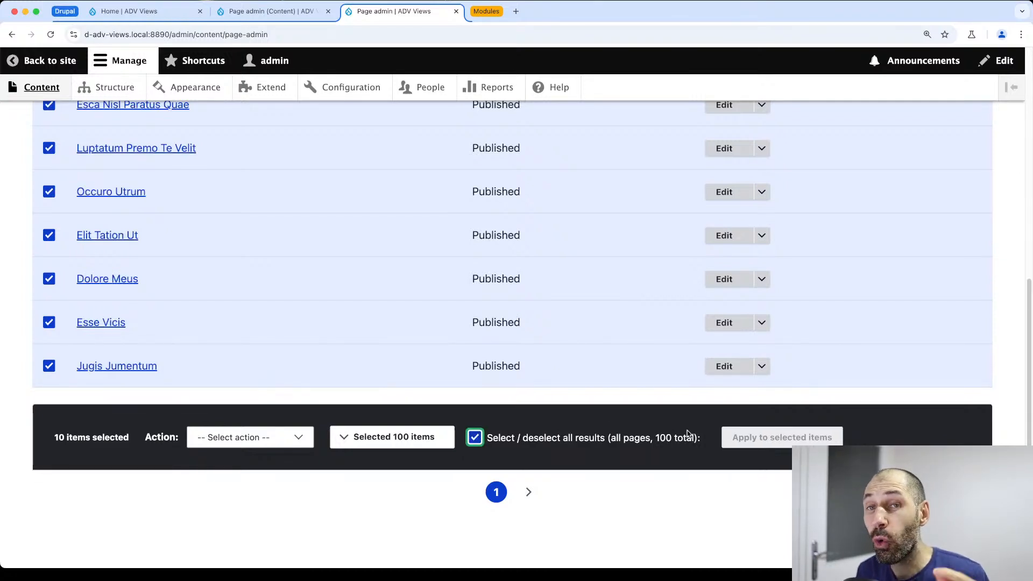
Apply "Unpublish content item" to all selected results, read the confirmation text and execute the action
left_click(293, 437)
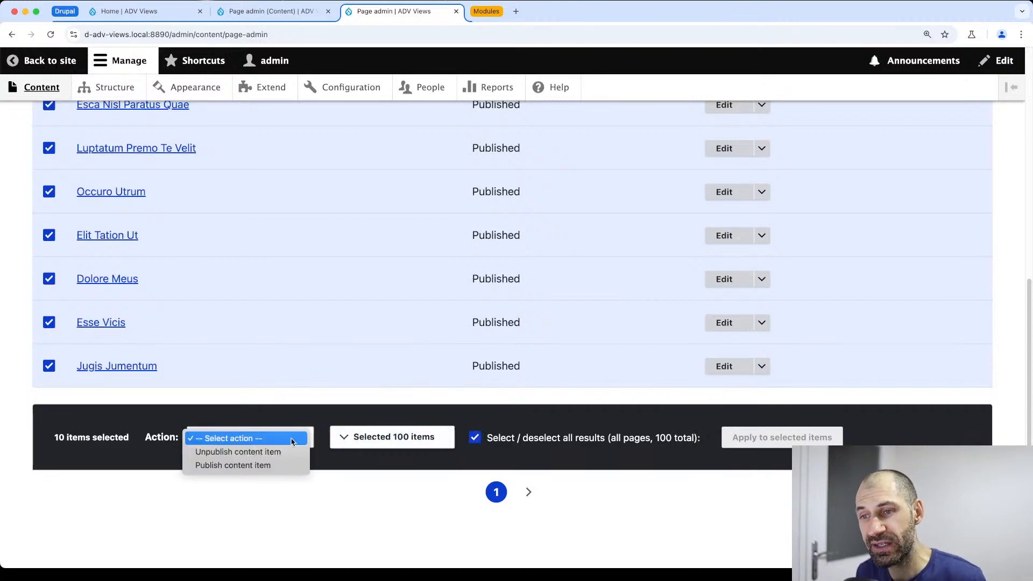
left_click(289, 454)
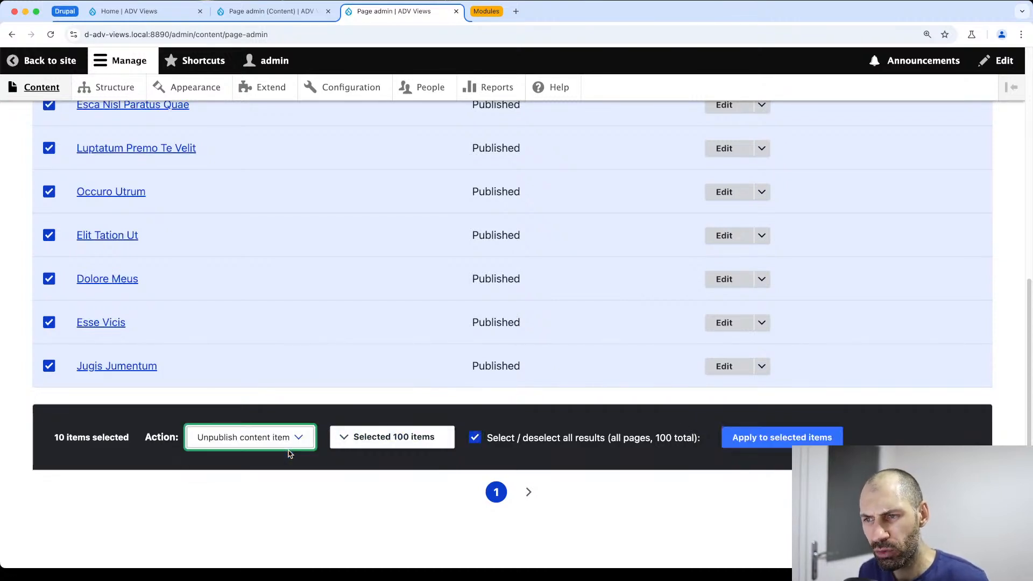
left_click(808, 438)
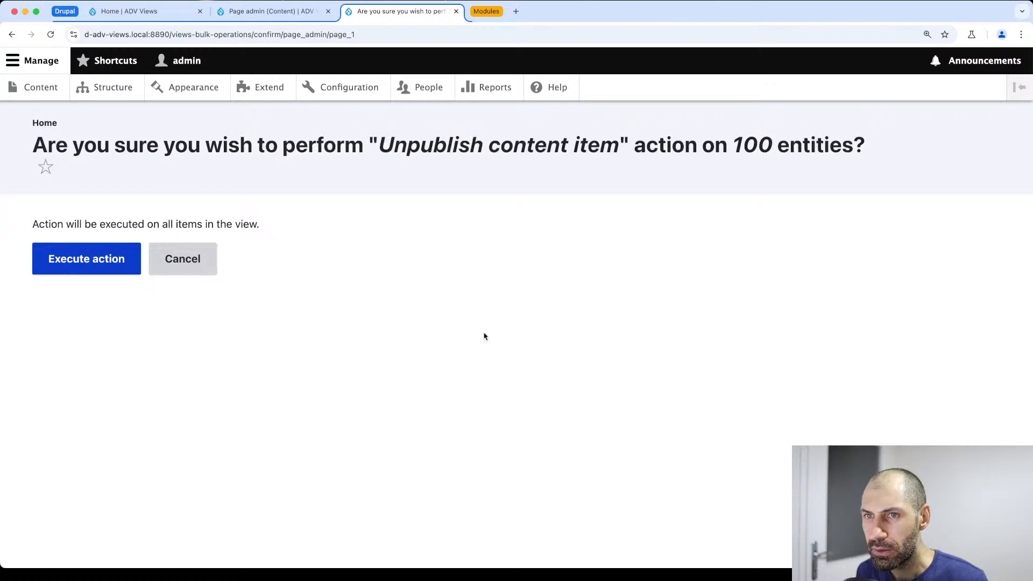
left_click_drag(28, 230, 316, 226)
left_click(318, 228)
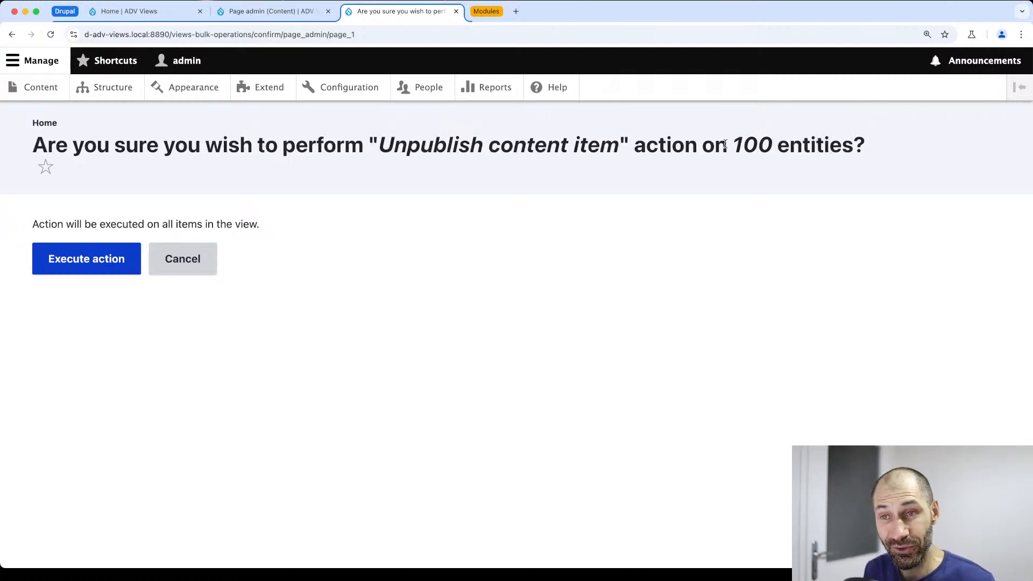
left_click(69, 261)
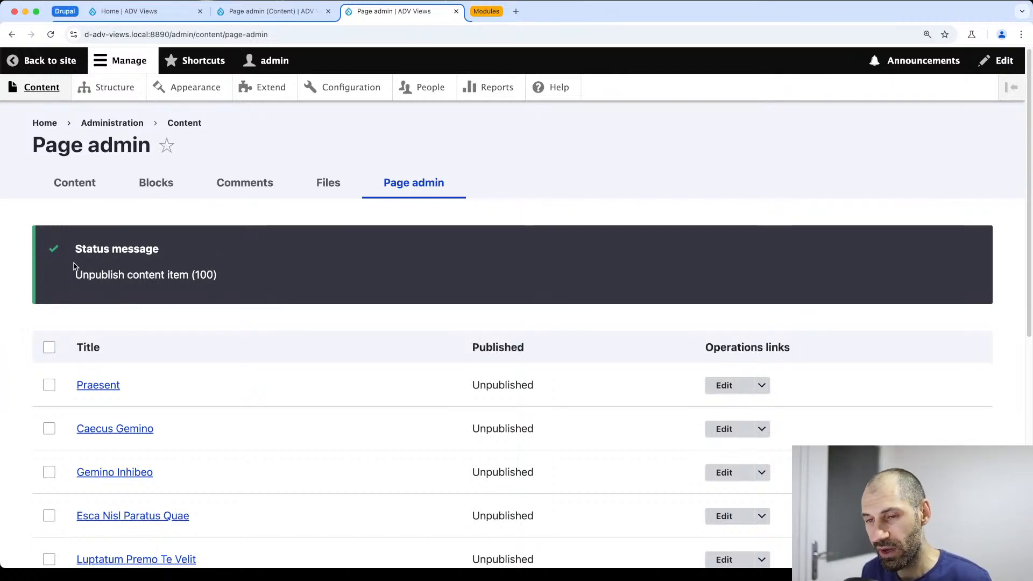
Check the pages' status, then reselect all rows and include all results across all pages
scroll(177, 350, "down", 8)
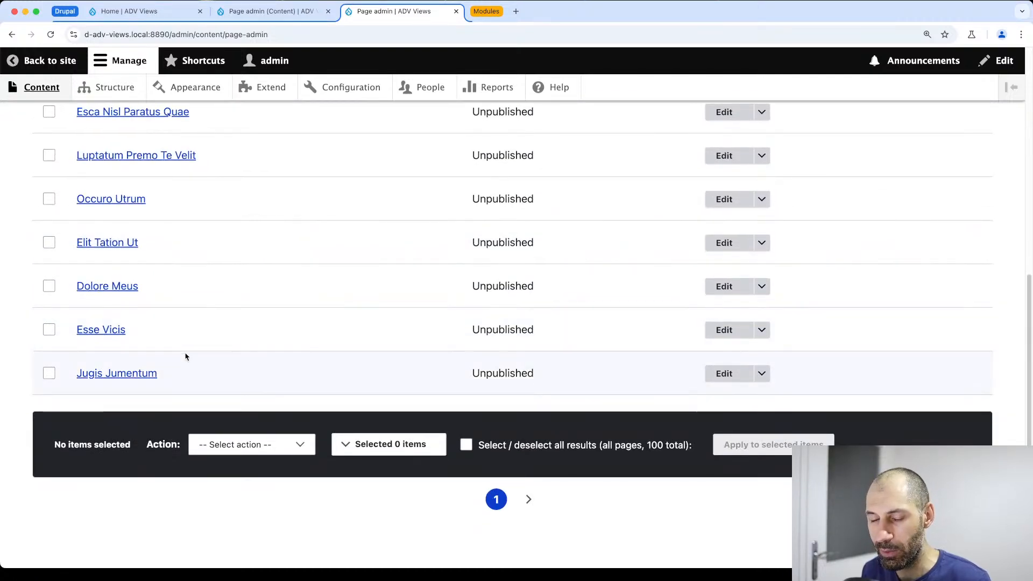
scroll(107, 323, "up", 6)
left_click(49, 275)
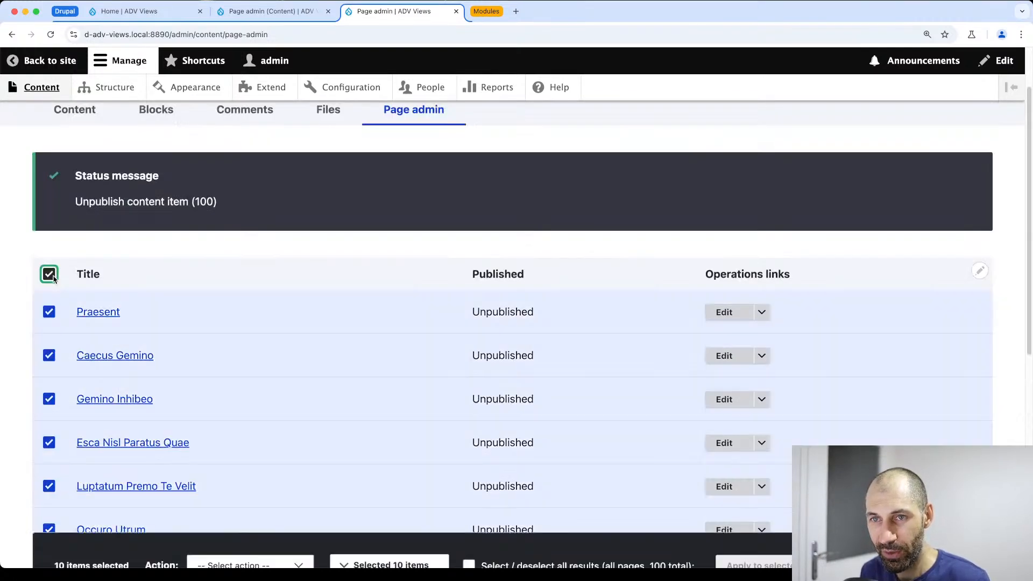
scroll(311, 432, "down", 1)
scroll(311, 432, "down", 1)
left_click(469, 535)
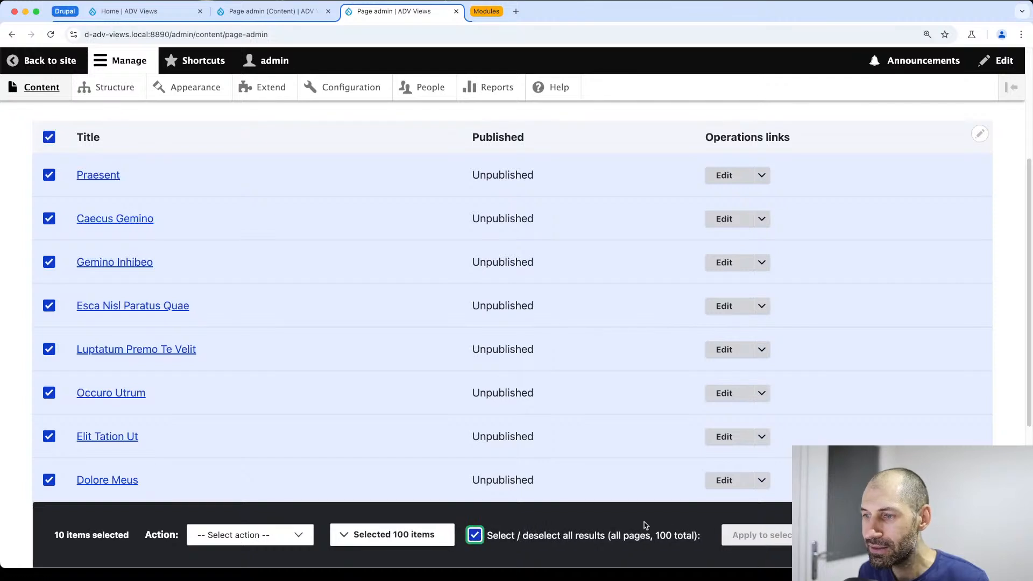
Apply "Publish content item" to all selected results, execute the action and check the listing
left_click(286, 543)
left_click(285, 513)
left_click(768, 535)
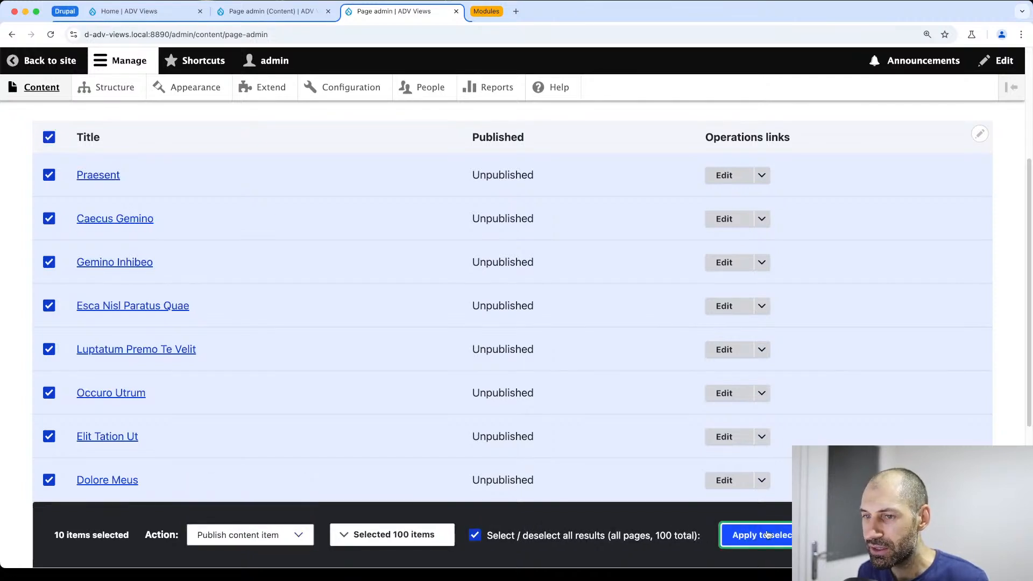
left_click(110, 245)
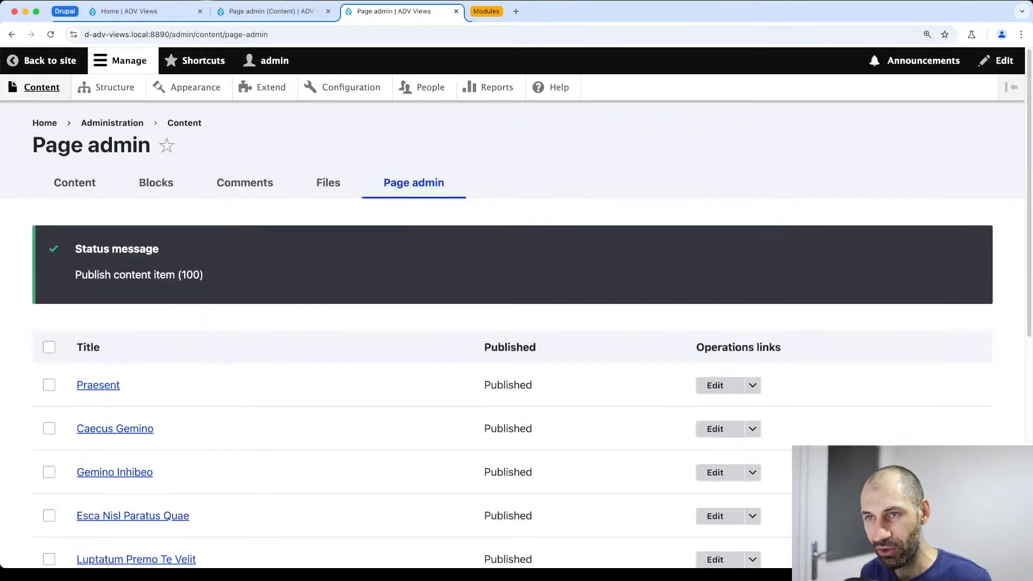
scroll(329, 344, "down", 3)
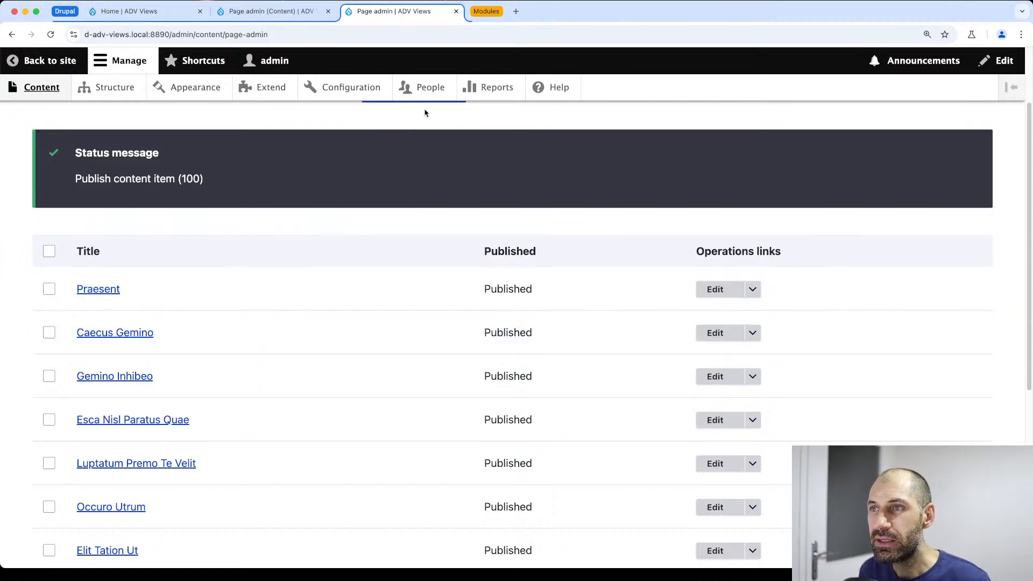
Open the People administration page separately and go to the permissions of the Content editor role
left_click(435, 89, "super")
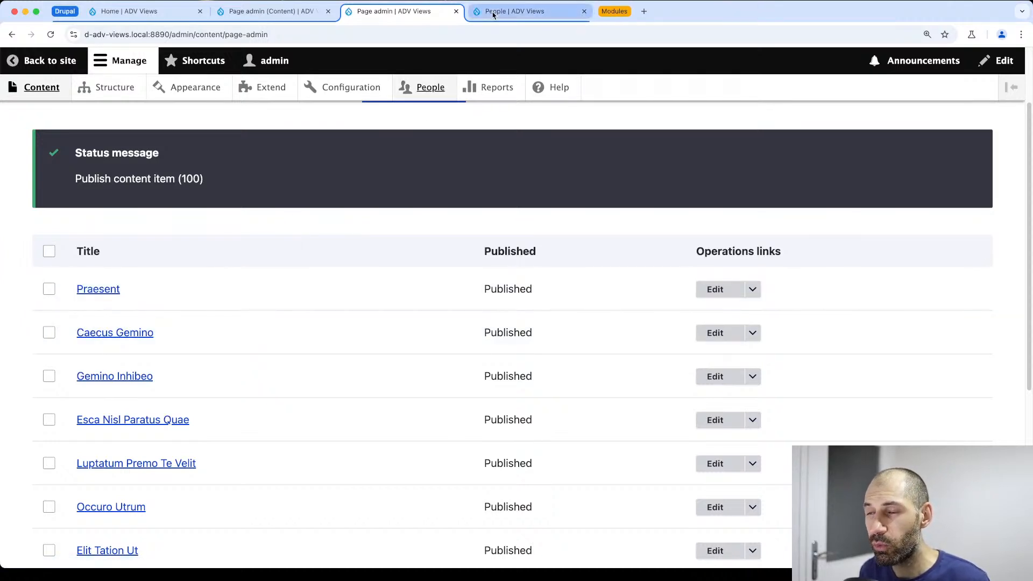
left_click(493, 11)
left_click(237, 183)
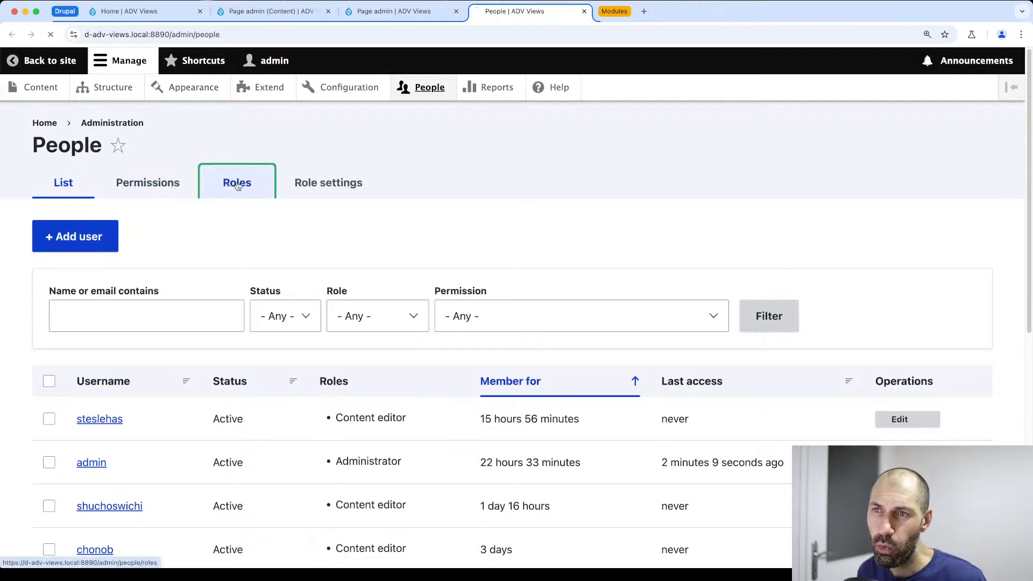
scroll(342, 433, "down", 3)
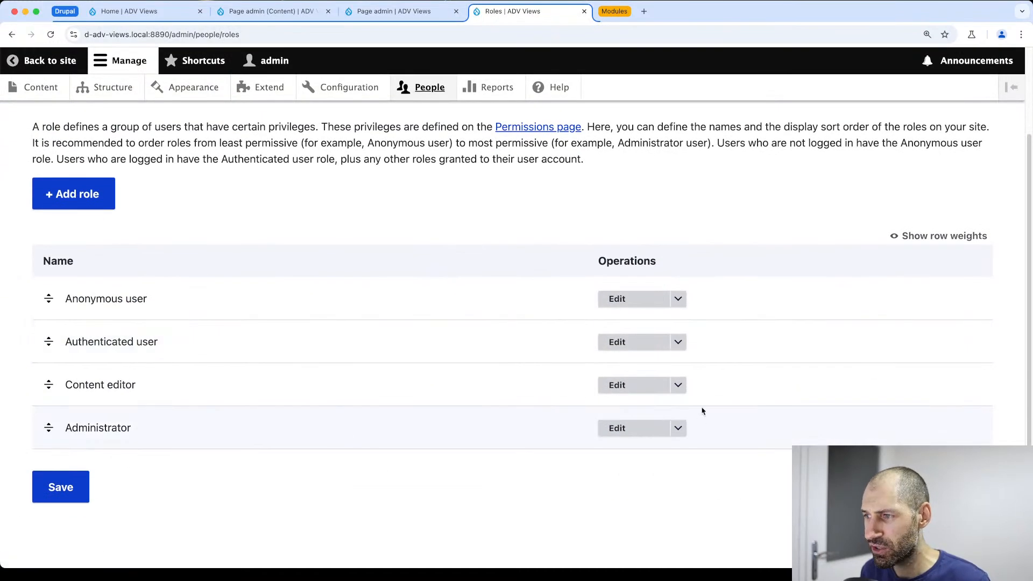
left_click(677, 384)
left_click(638, 401)
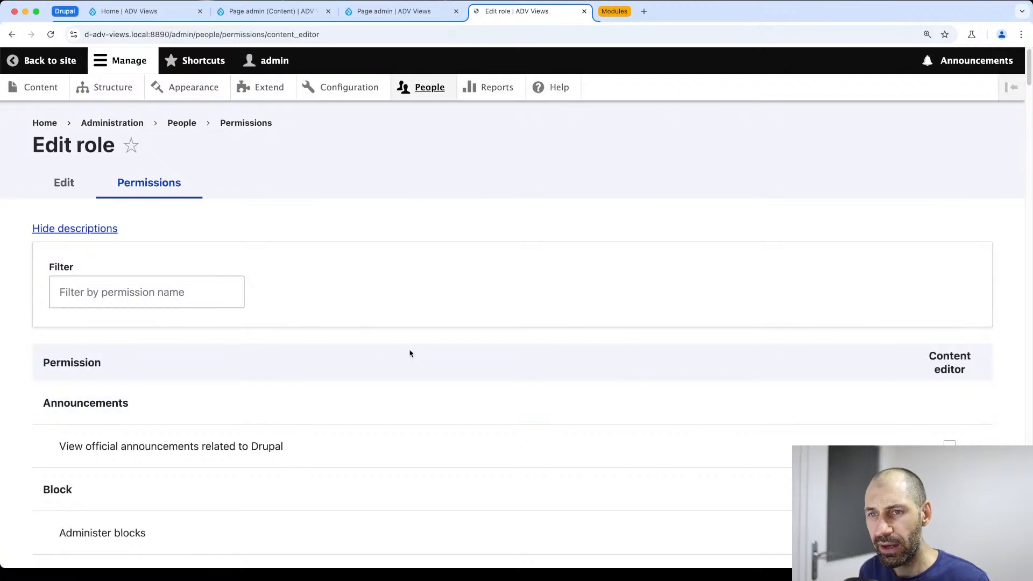
Look through the Content editor role's permission list for any permissions related to Views Bulk Operations
scroll(410, 354, "down", 20)
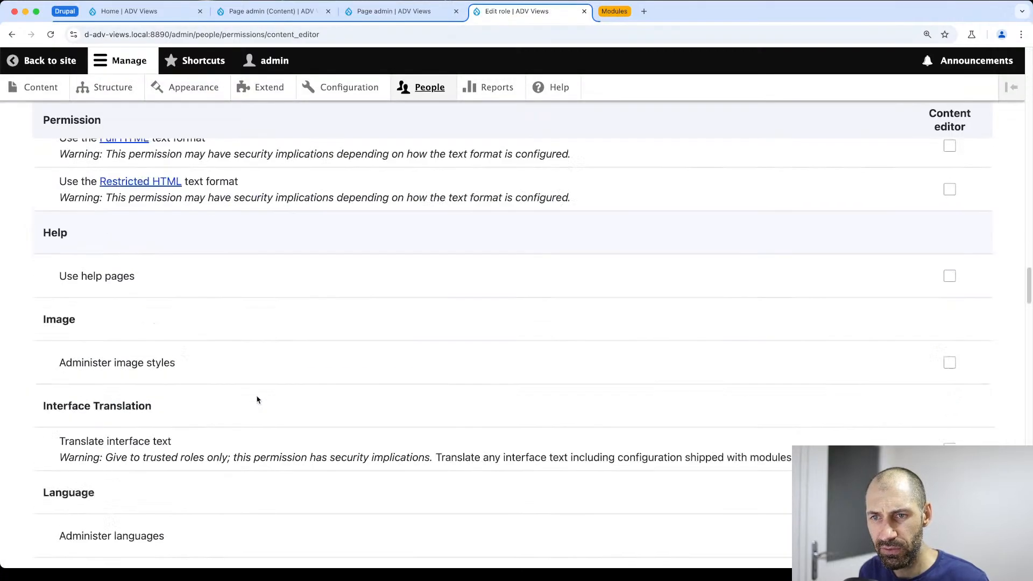
scroll(257, 399, "down", 20)
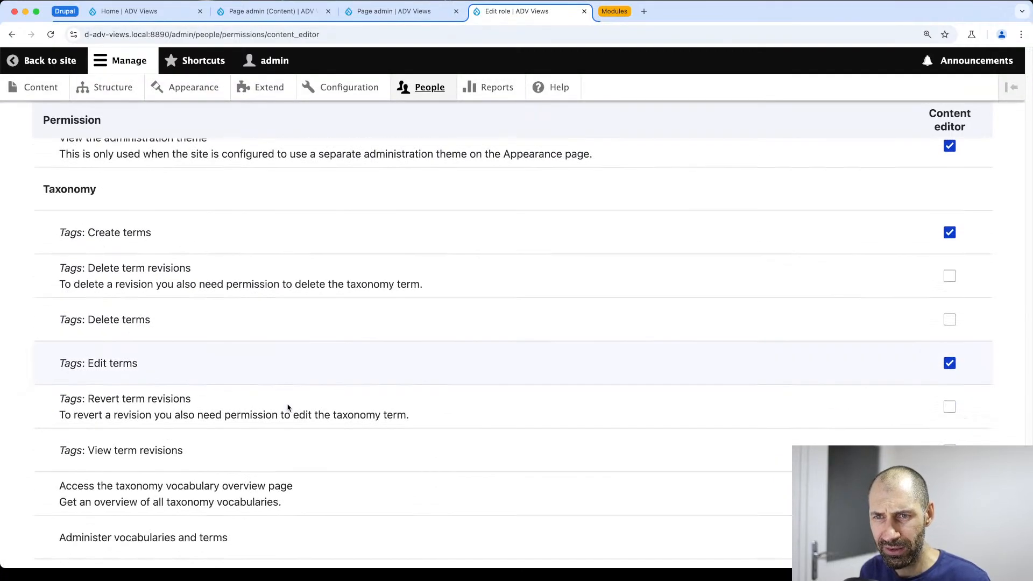
scroll(287, 408, "down", 12)
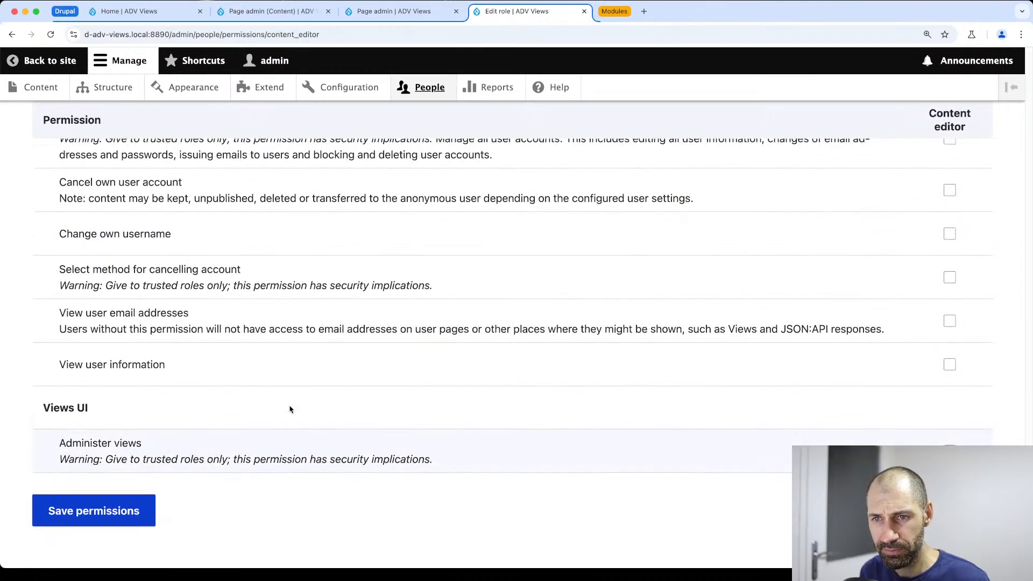
scroll(289, 409, "up", 15)
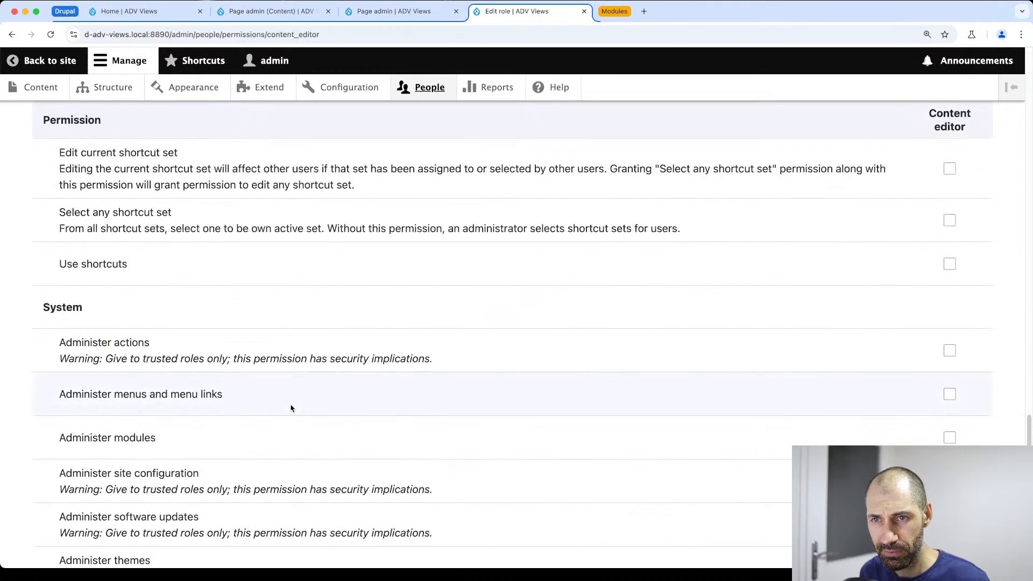
scroll(291, 409, "up", 10)
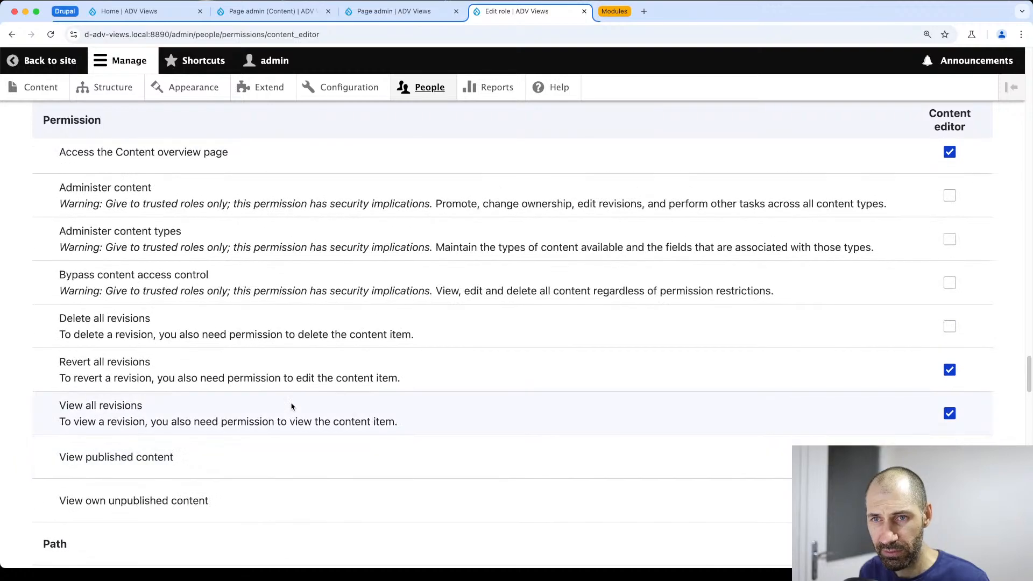
scroll(291, 407, "up", 10)
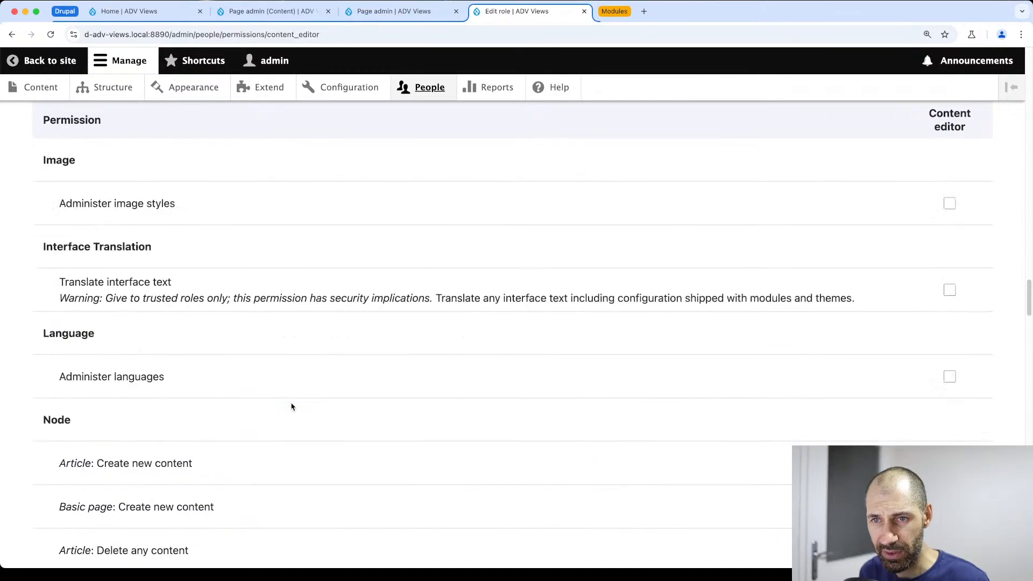
scroll(292, 407, "up", 10)
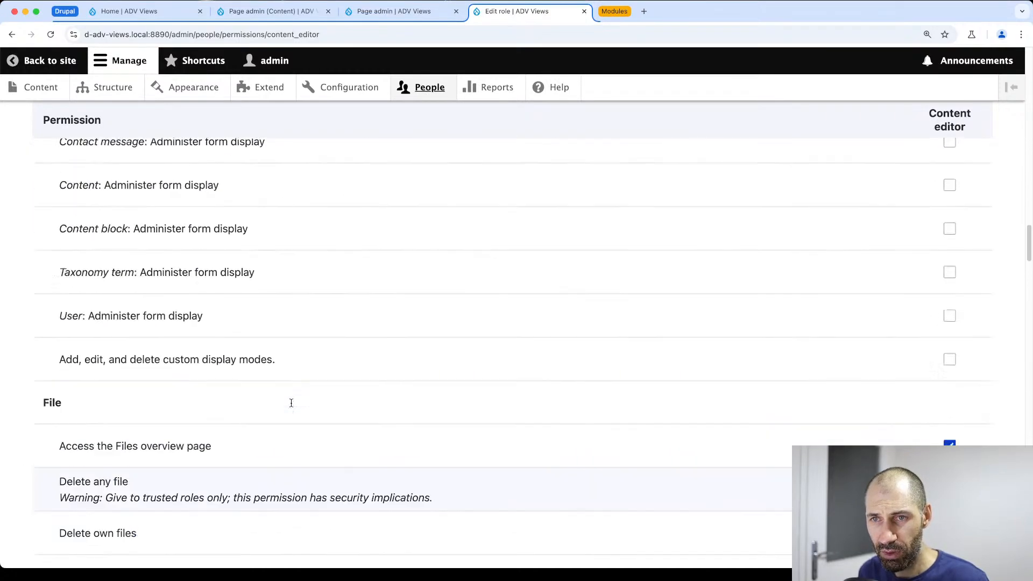
scroll(291, 405, "up", 10)
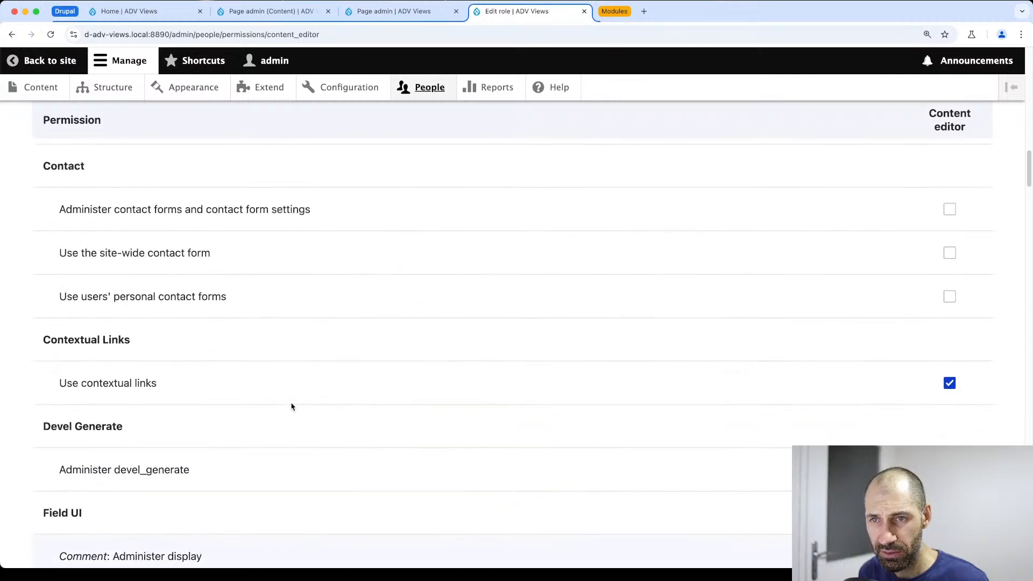
scroll(292, 407, "up", 10)
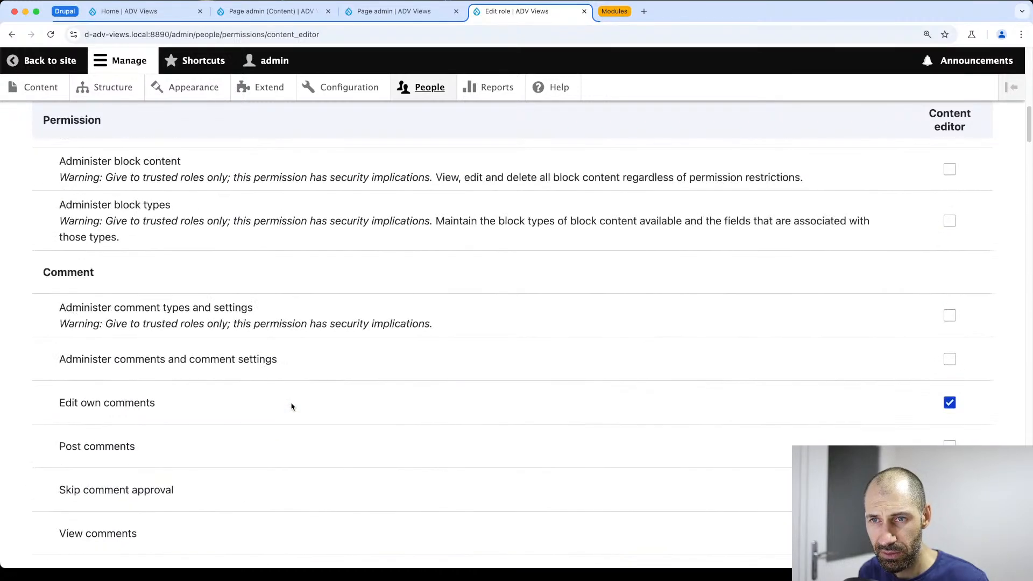
scroll(292, 407, "up", 8)
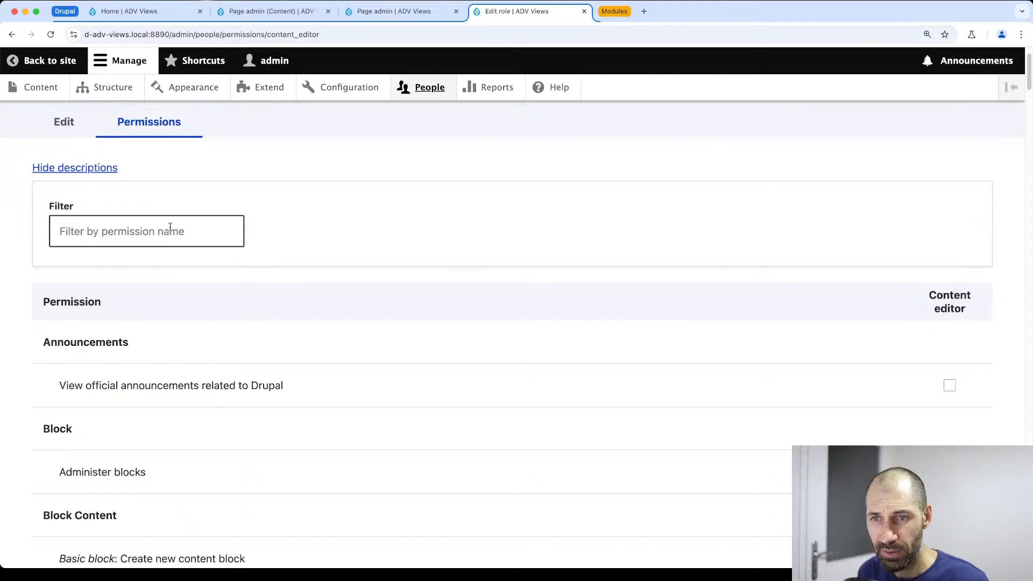
Filter the Content editor permissions by "views", check the matching entries and clear the filter
left_click(166, 225)
type("views")
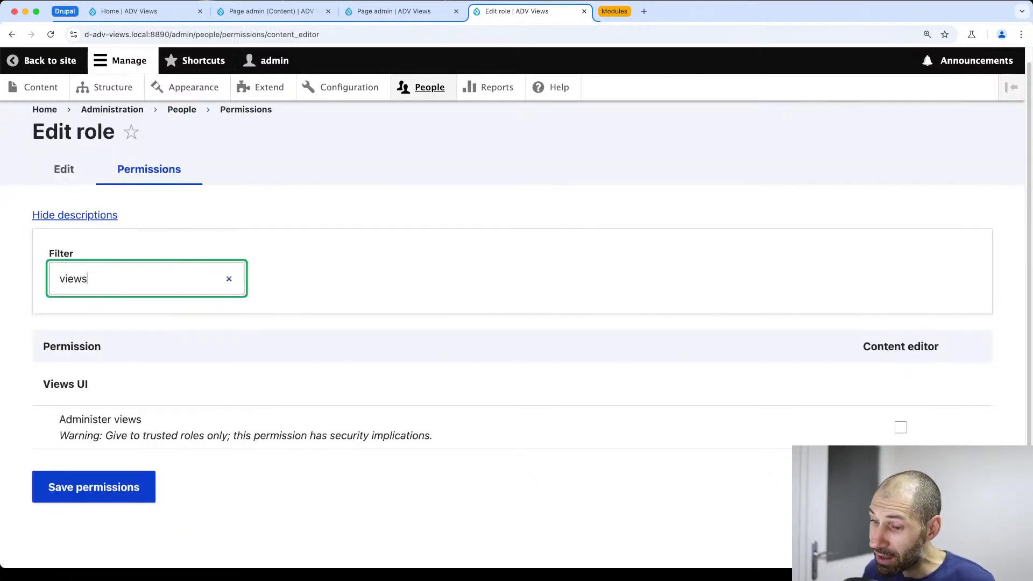
key("super+a")
key("BackSpace")
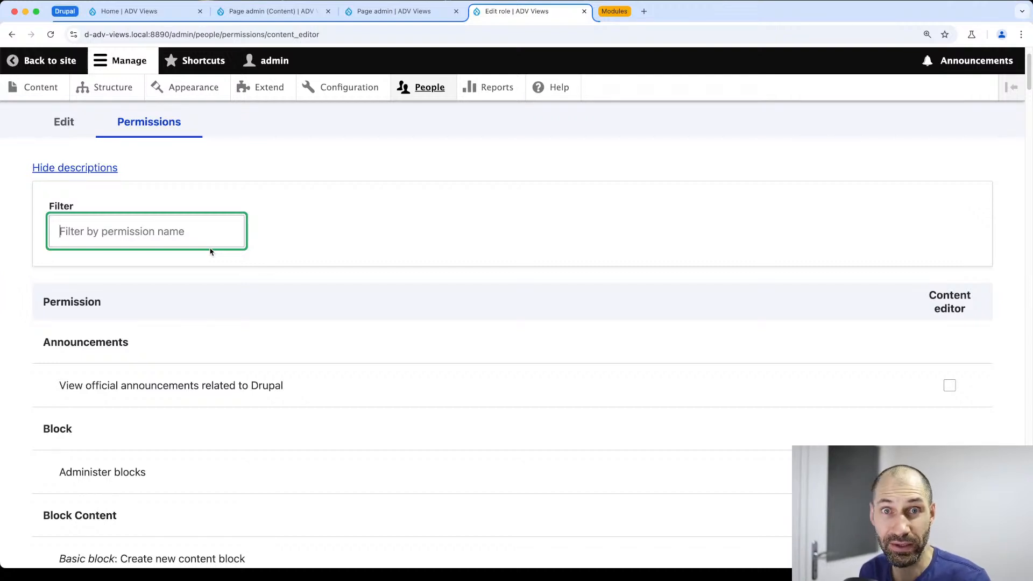
left_click(249, 257)
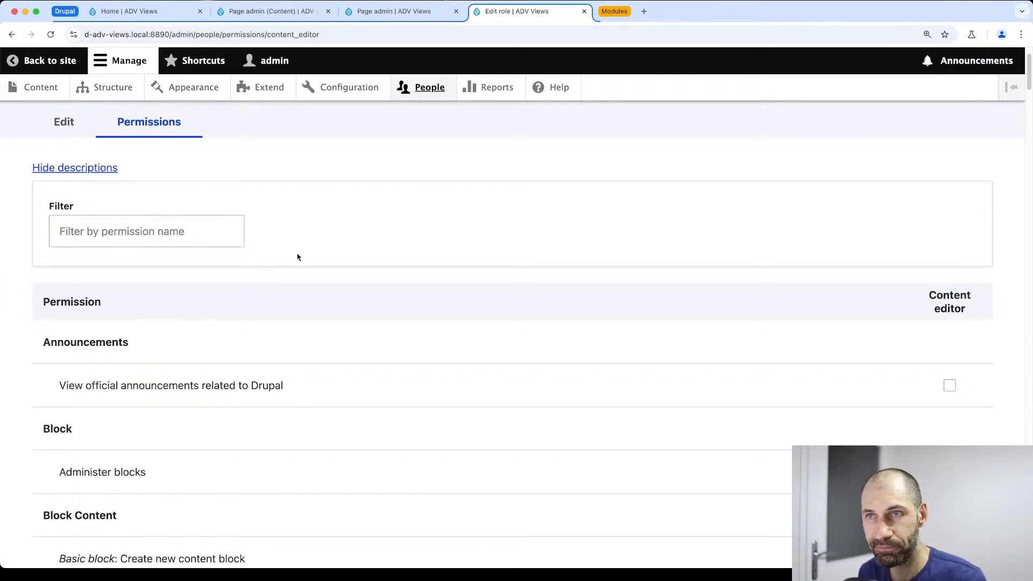
Close the role permissions page and read the Views Bulk Edit project page on drupal.org
left_click(584, 11)
left_click(482, 11)
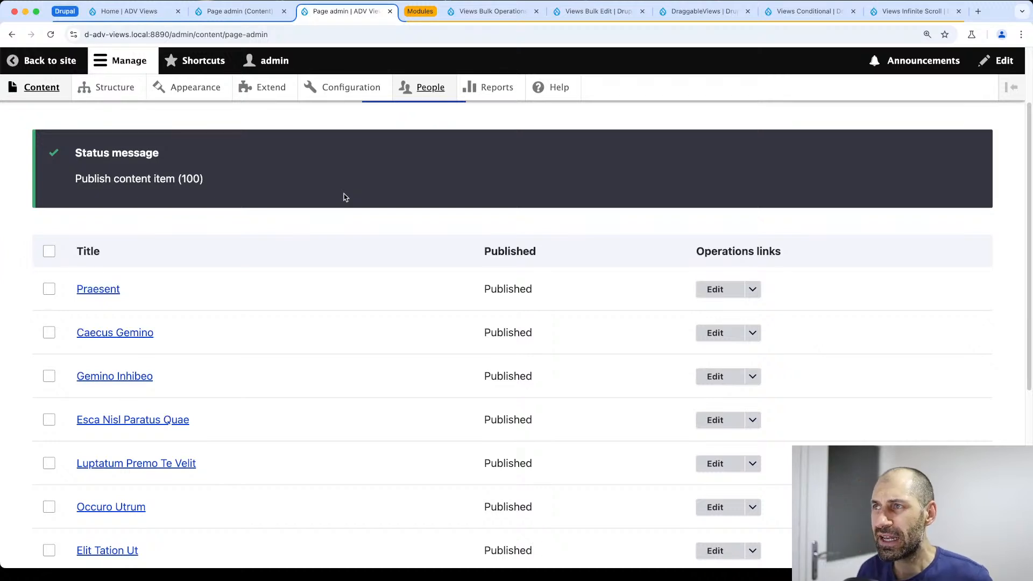
left_click(582, 13)
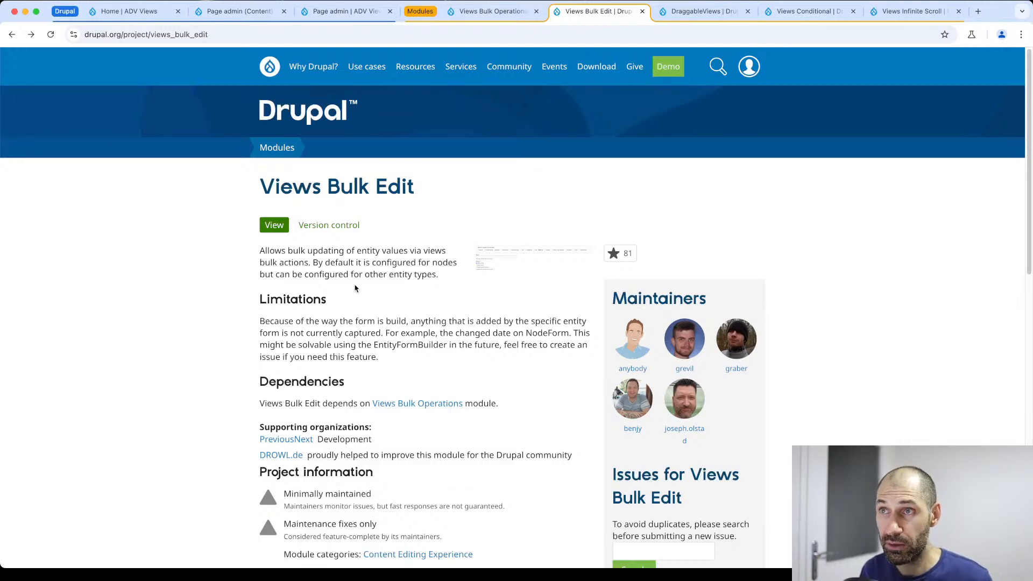
Return to the ADV Views site and open field management for the Basic page content type
left_click(167, 15)
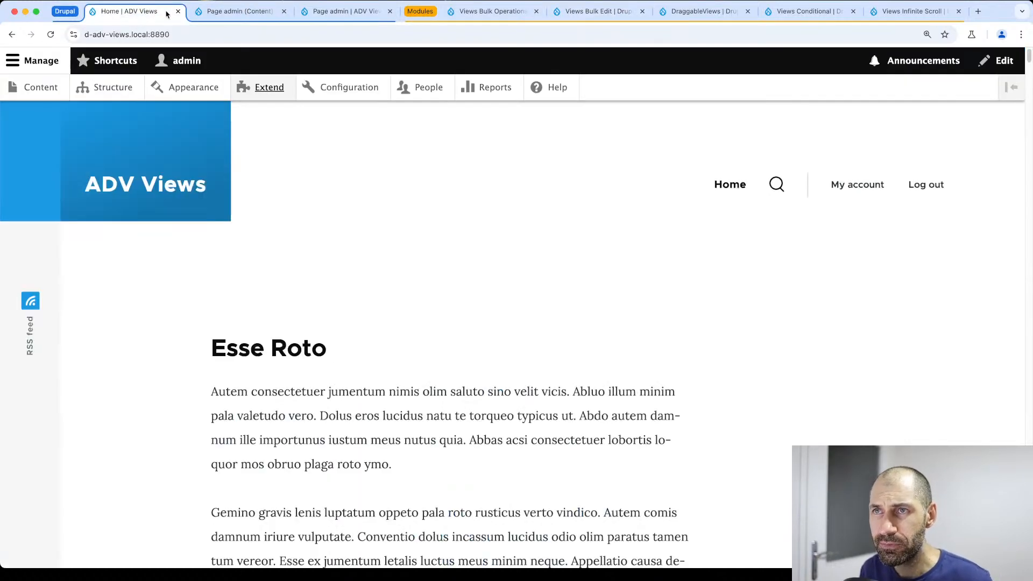
left_click(123, 94)
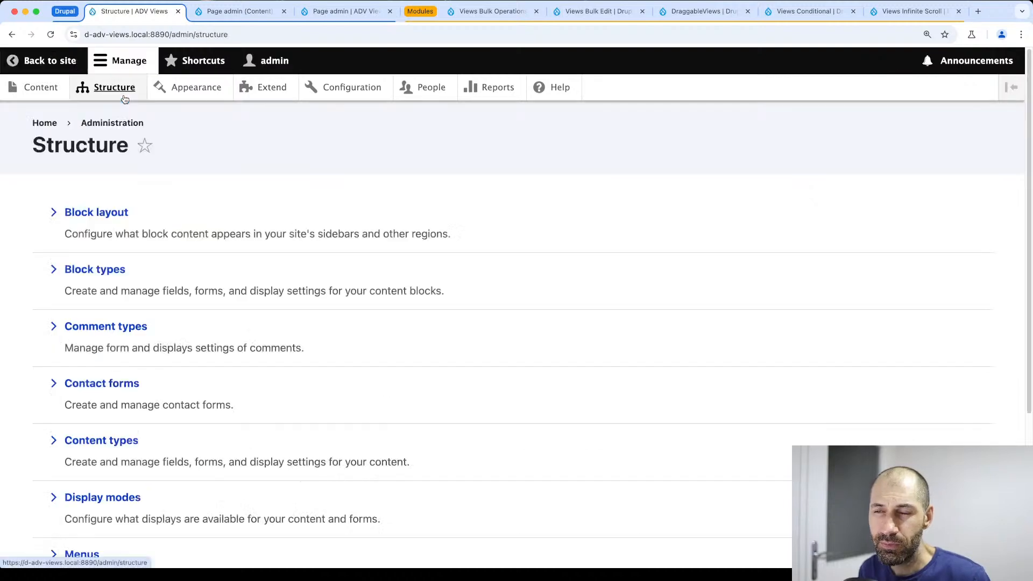
left_click(113, 451)
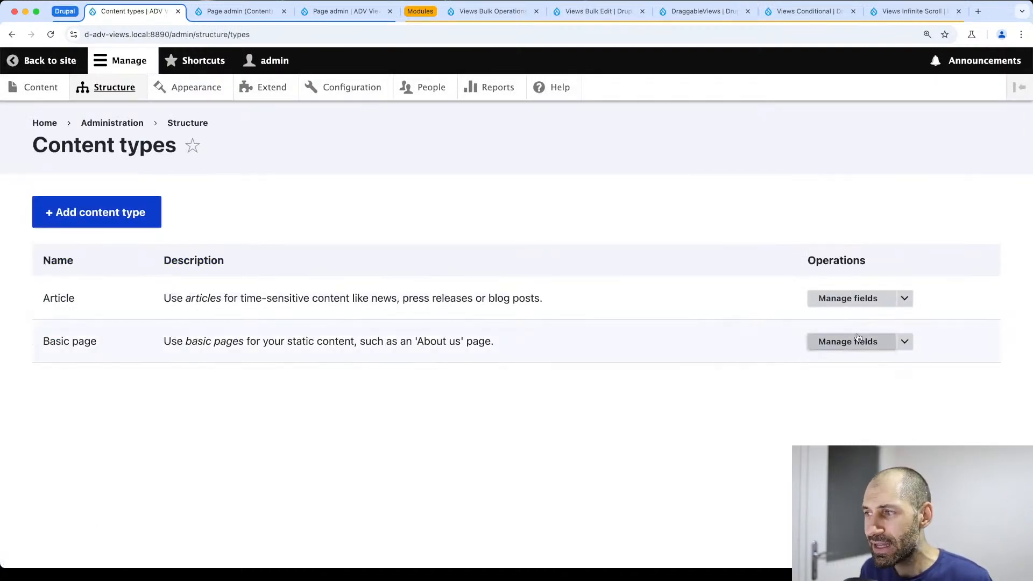
left_click(904, 343)
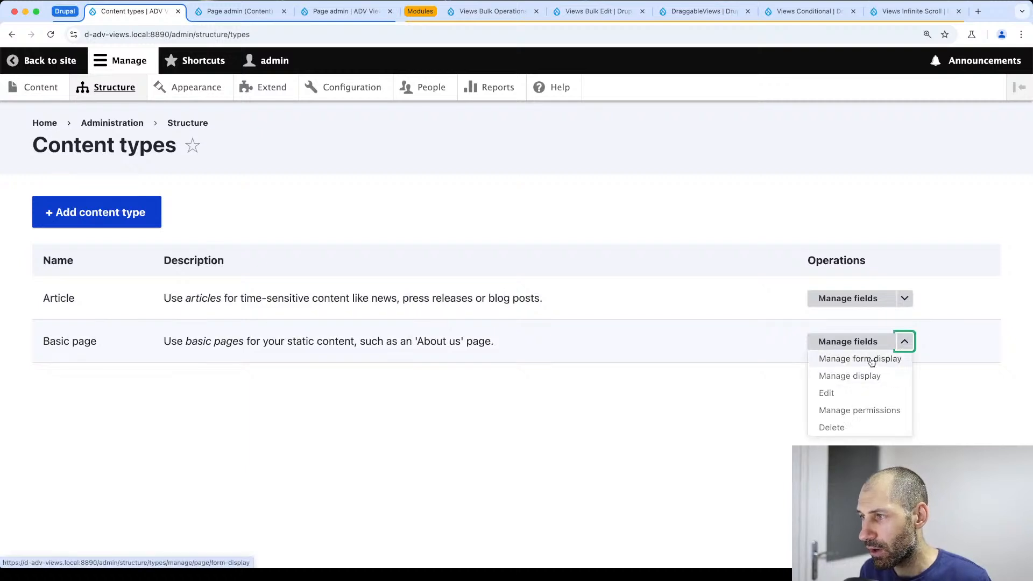
left_click(848, 341)
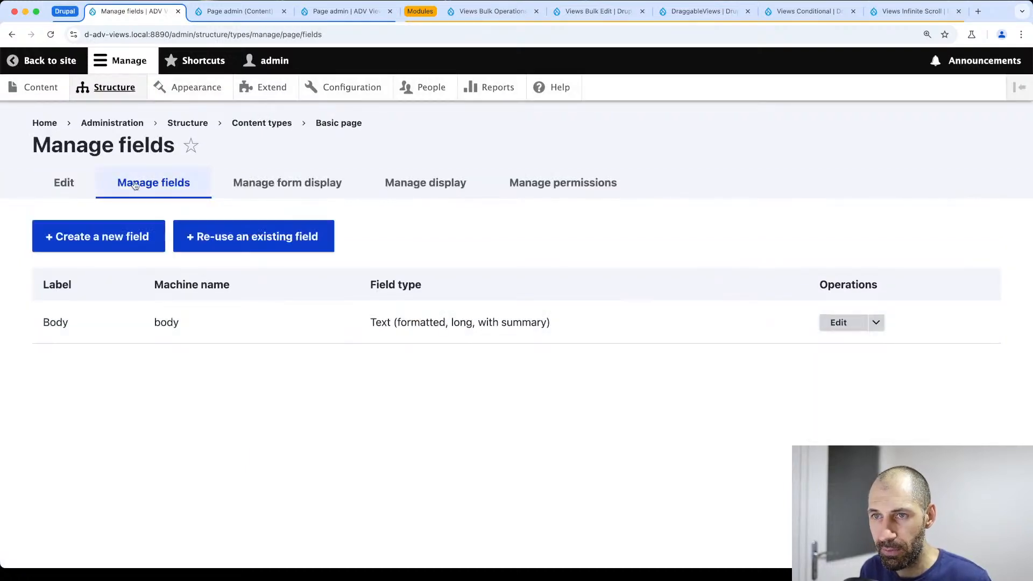
Create a new selection list field on Basic page, using List (text) and the label "Type"
left_click(114, 226)
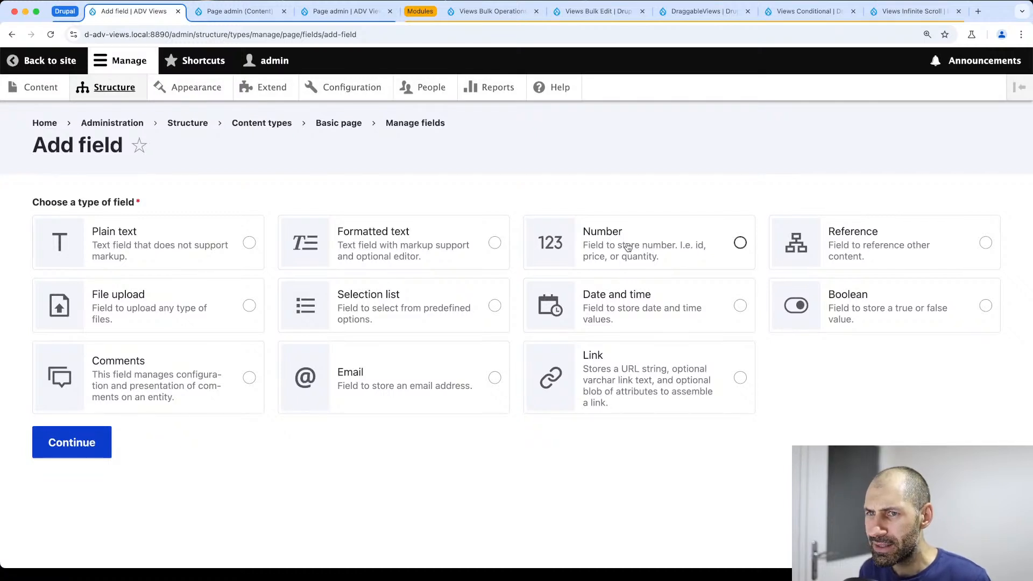
left_click(427, 304)
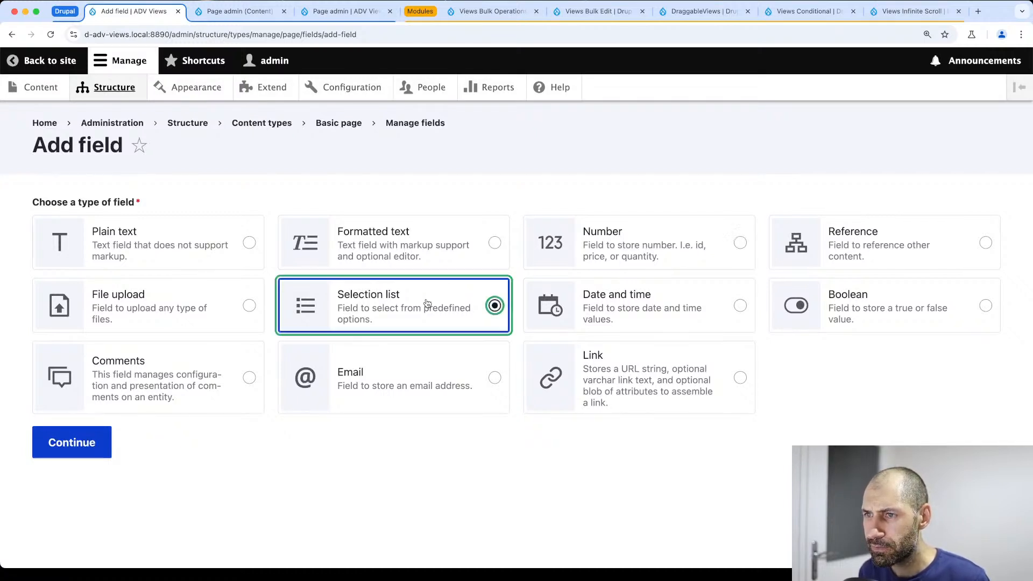
left_click(74, 443)
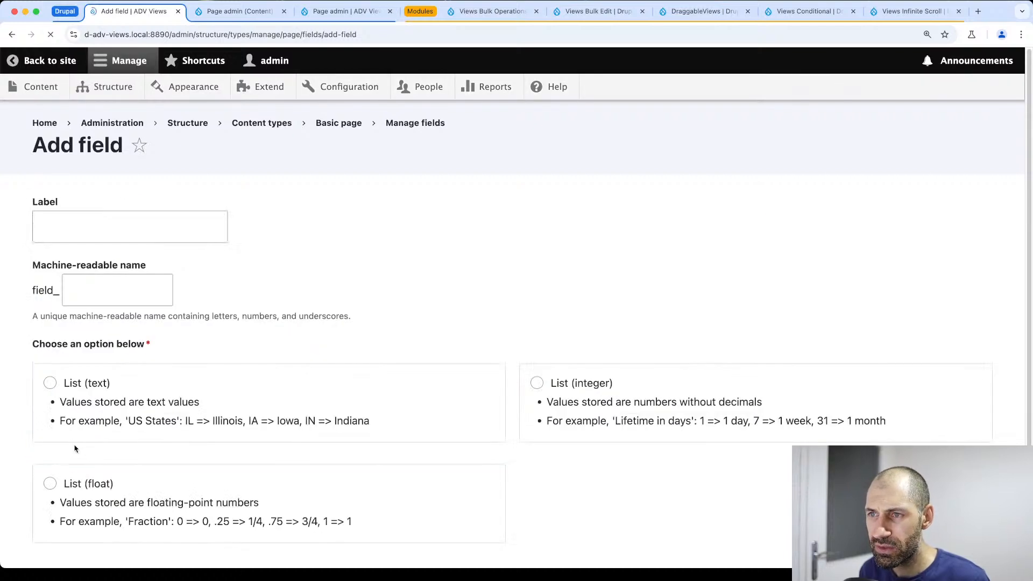
left_click(112, 321)
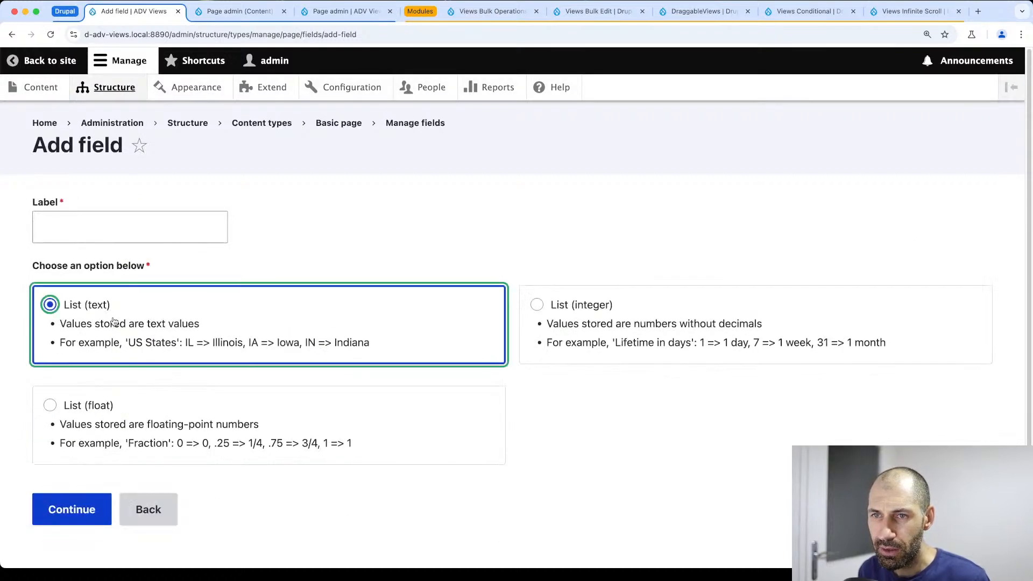
left_click(110, 239)
type("Type")
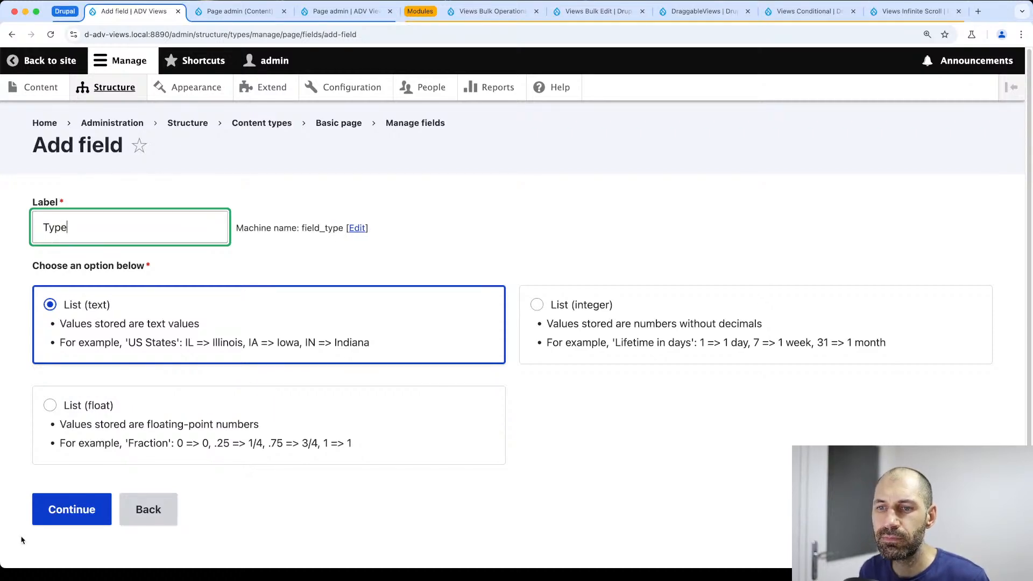
left_click(70, 510)
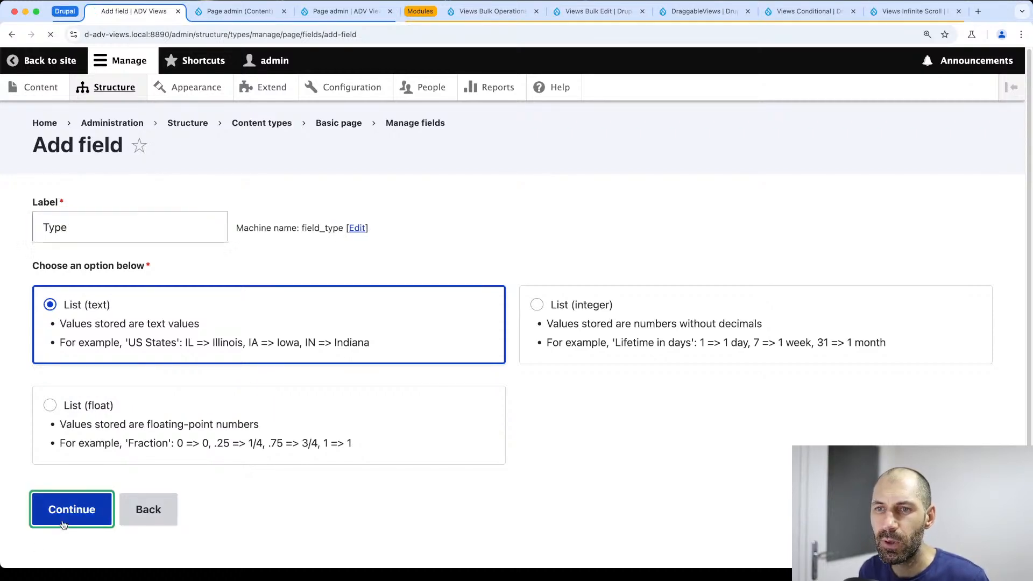
Enter "Drupal" and "WordPress" as the allowed values of the Type field
scroll(156, 309, "down", 5)
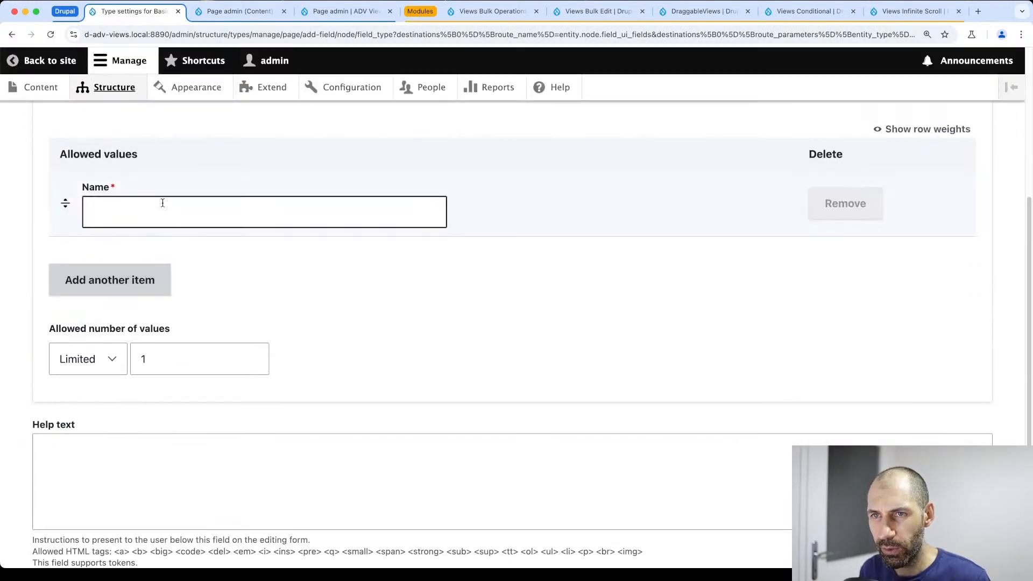
left_click(163, 208)
type("Drupal")
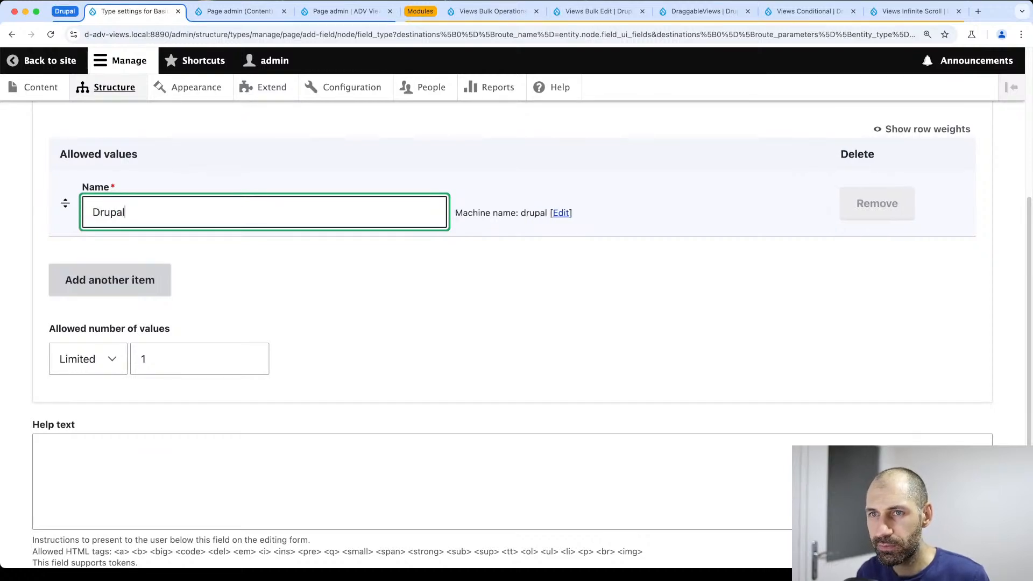
left_click(166, 281)
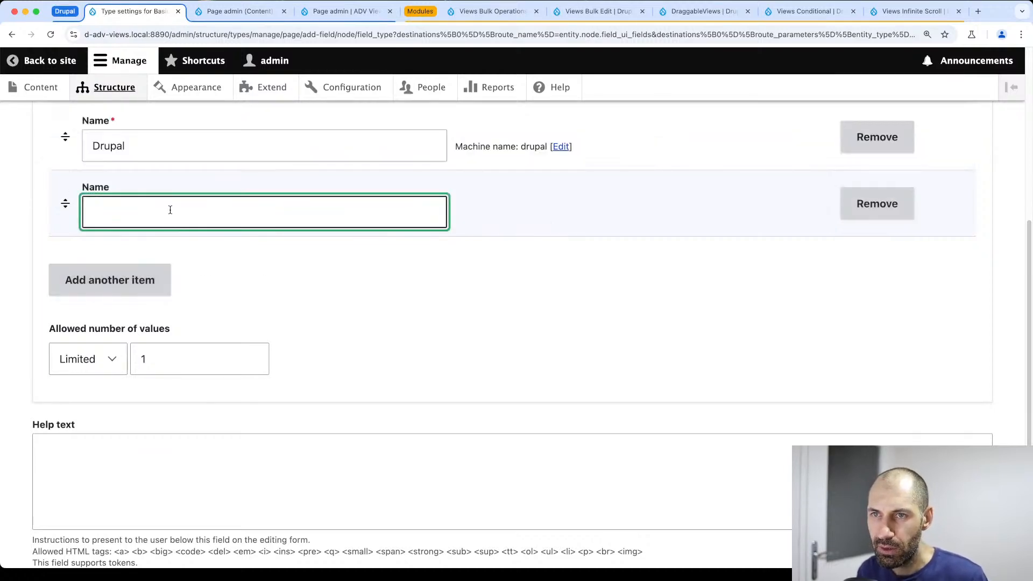
type("WordPress")
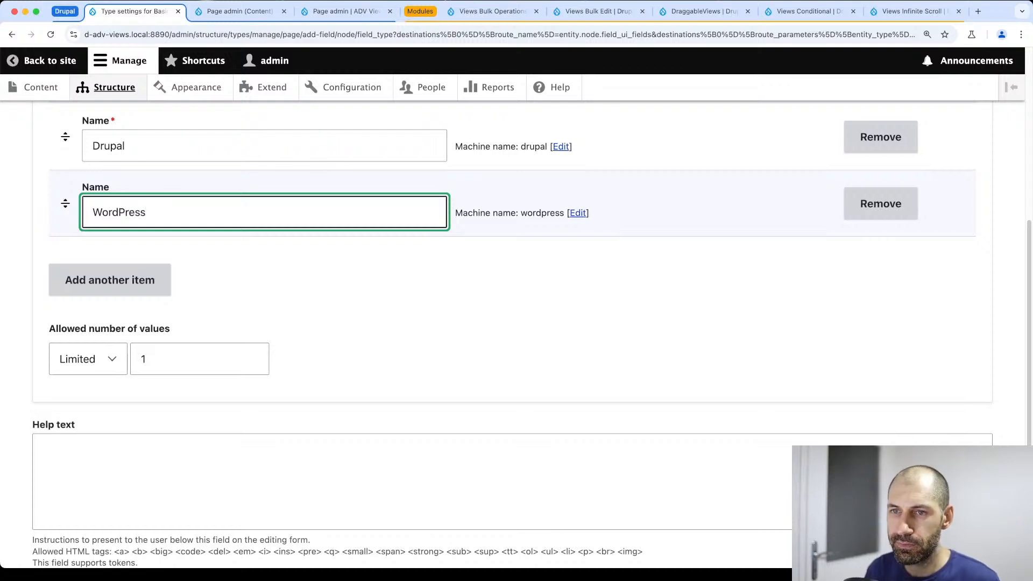
Review the Type field's settings, from its allowed values and number of values down to the required and default options
scroll(184, 219, "down", 3)
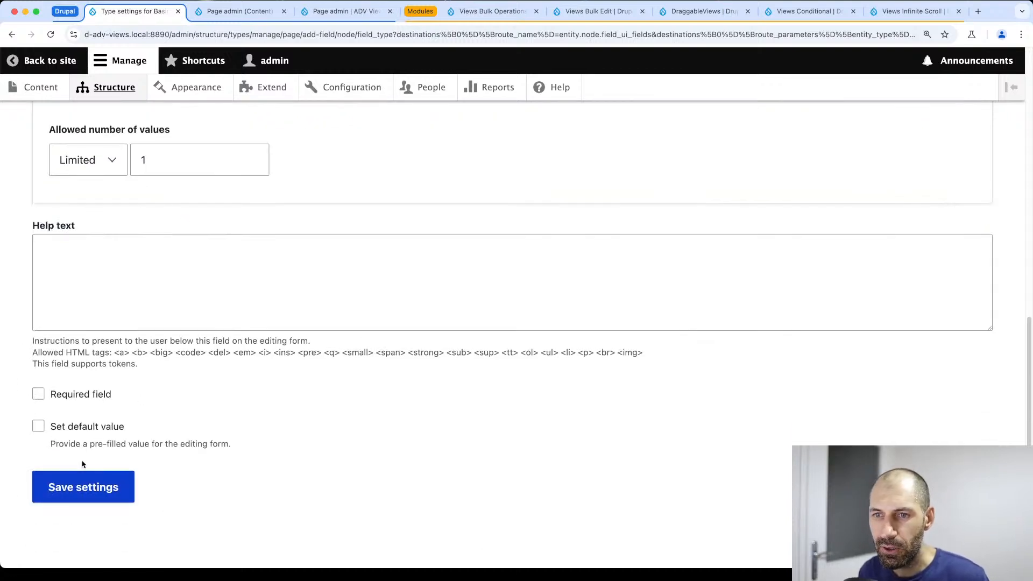
scroll(81, 484, "up", 5)
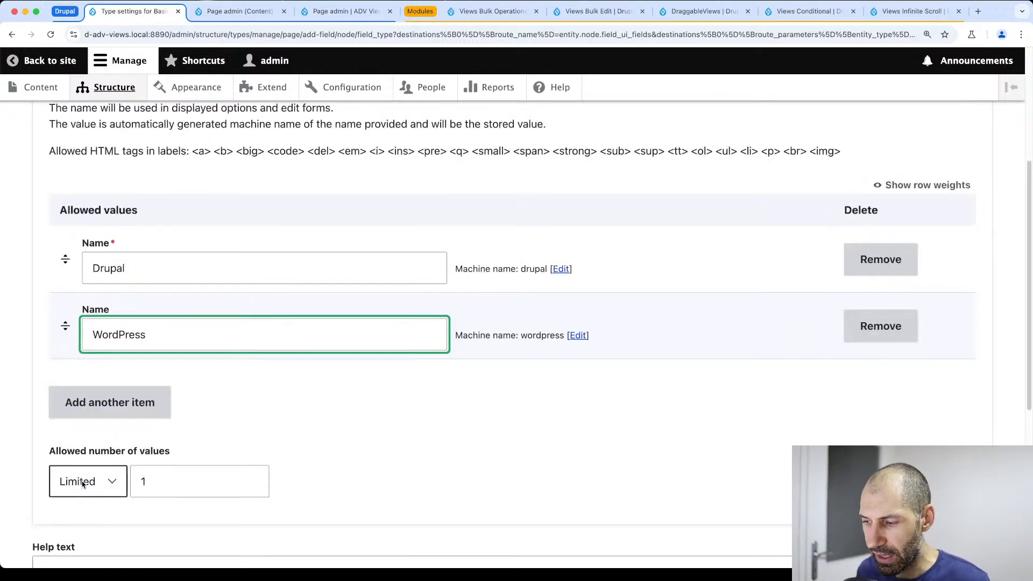
left_click(365, 402)
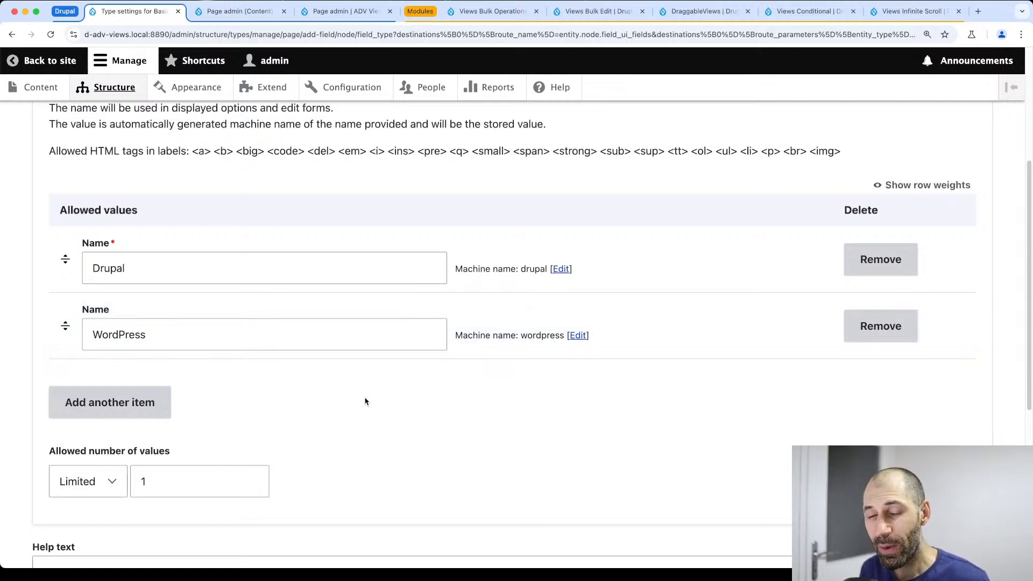
scroll(365, 401, "down", 2)
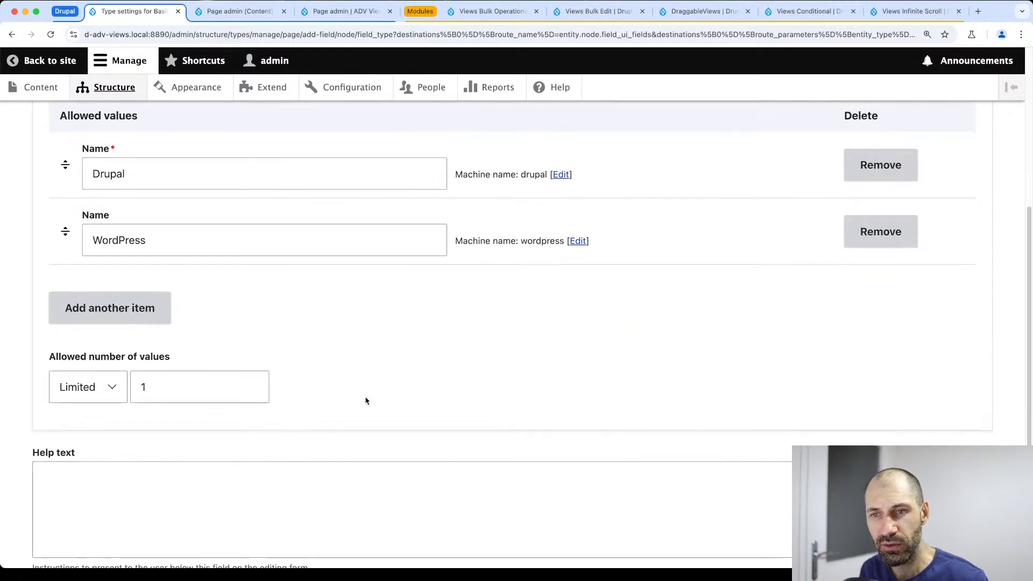
scroll(365, 401, "down", 5)
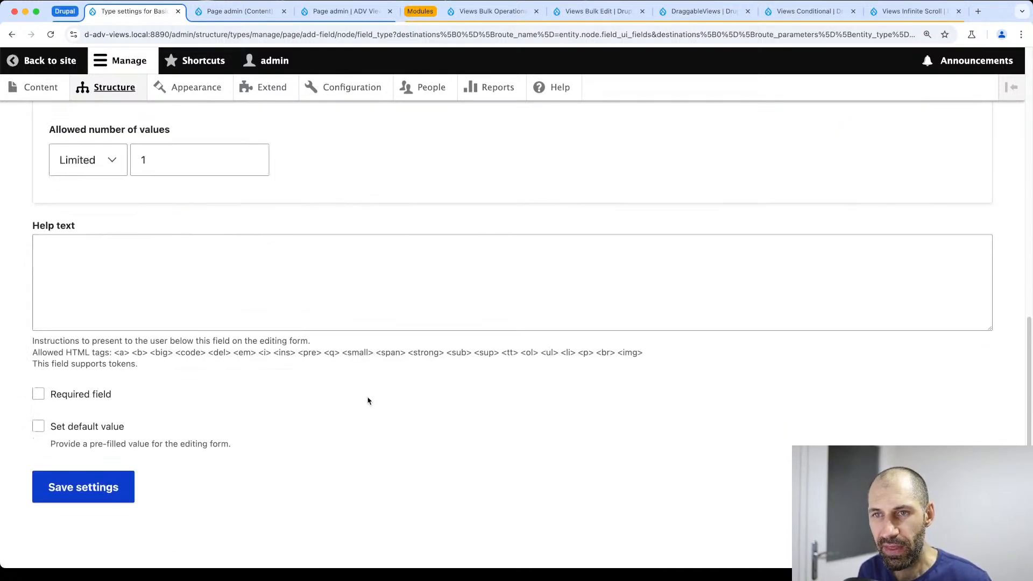
scroll(368, 401, "up", 10)
scroll(160, 328, "down", 2)
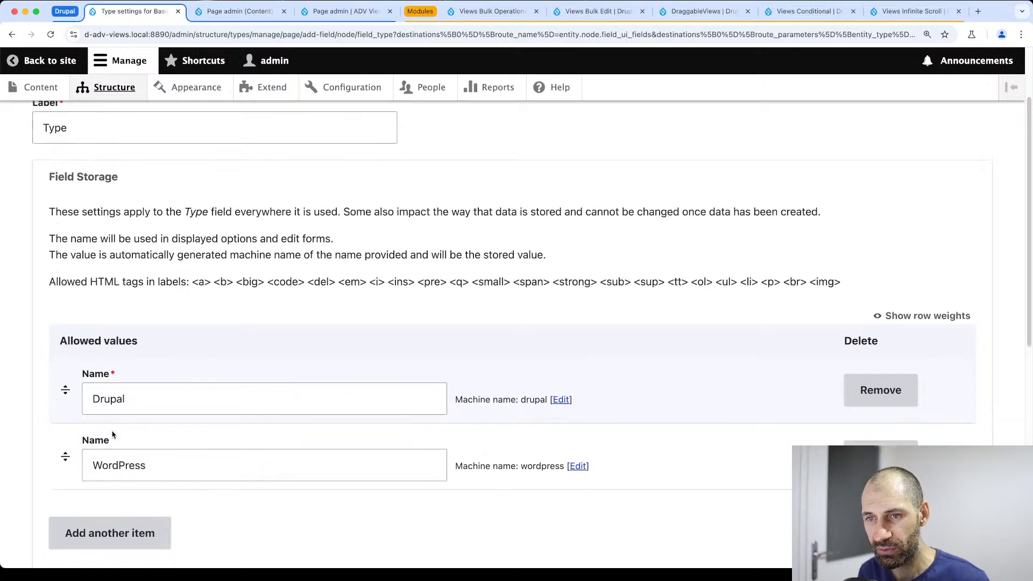
scroll(112, 434, "down", 2)
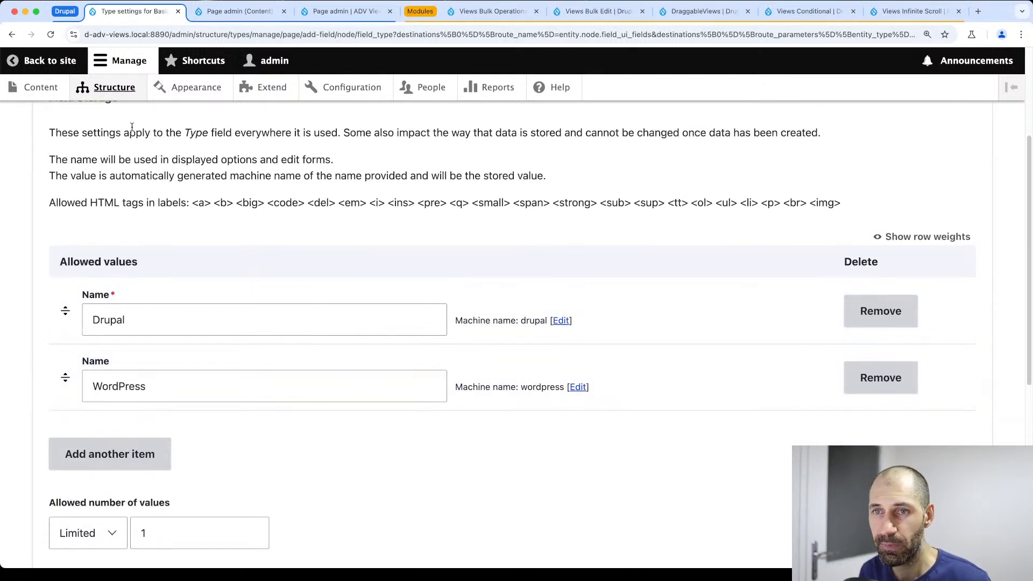
Open the Praesent page for editing from the Page admin listing and examine its form fields
left_click(344, 11)
left_click(711, 291)
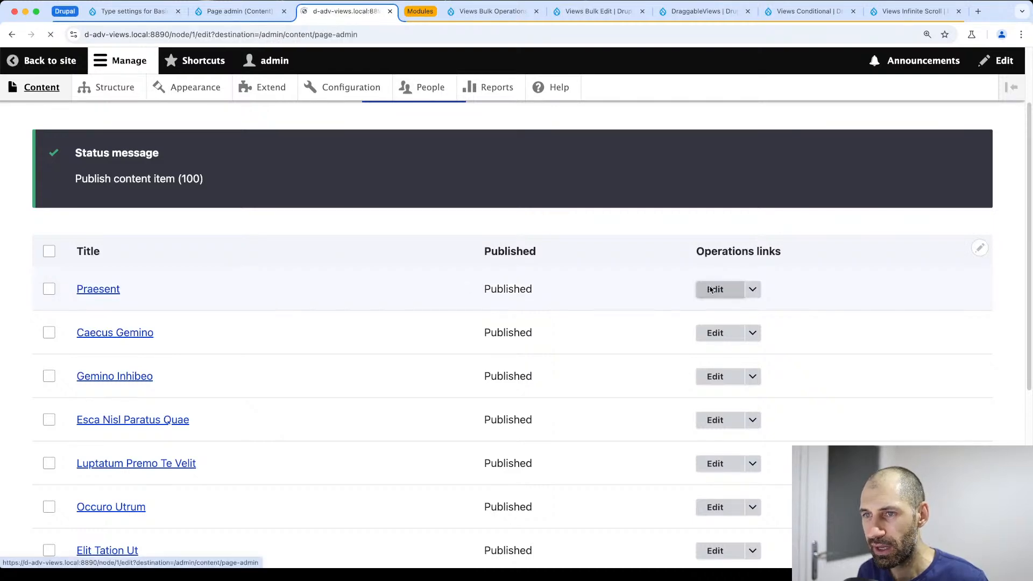
scroll(327, 359, "down", 5)
scroll(216, 462, "down", 5)
scroll(39, 460, "down", 5)
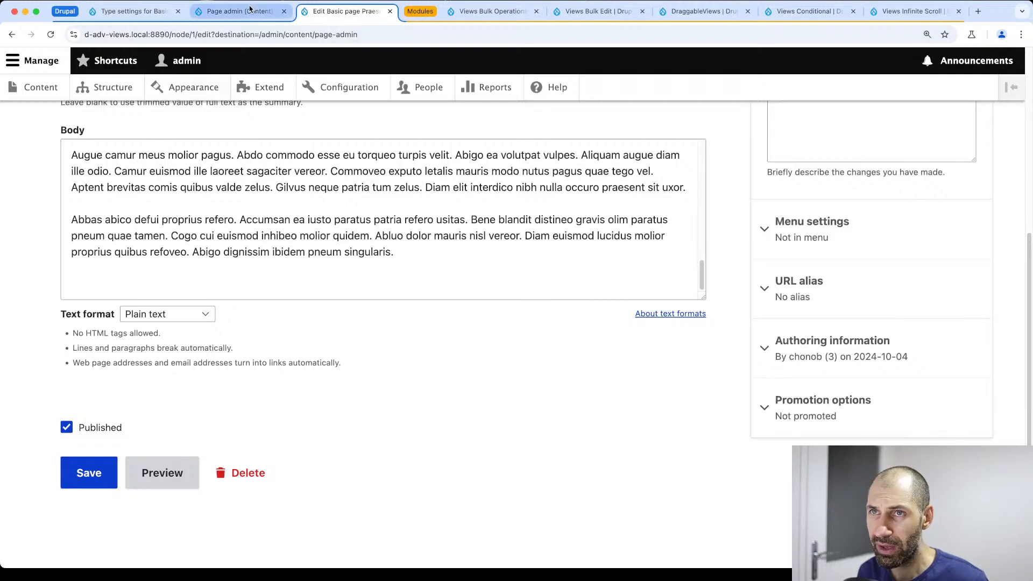
Return to the Type field settings and save them for the Basic page content type
left_click(134, 11)
scroll(110, 488, "down", 7)
left_click(110, 489)
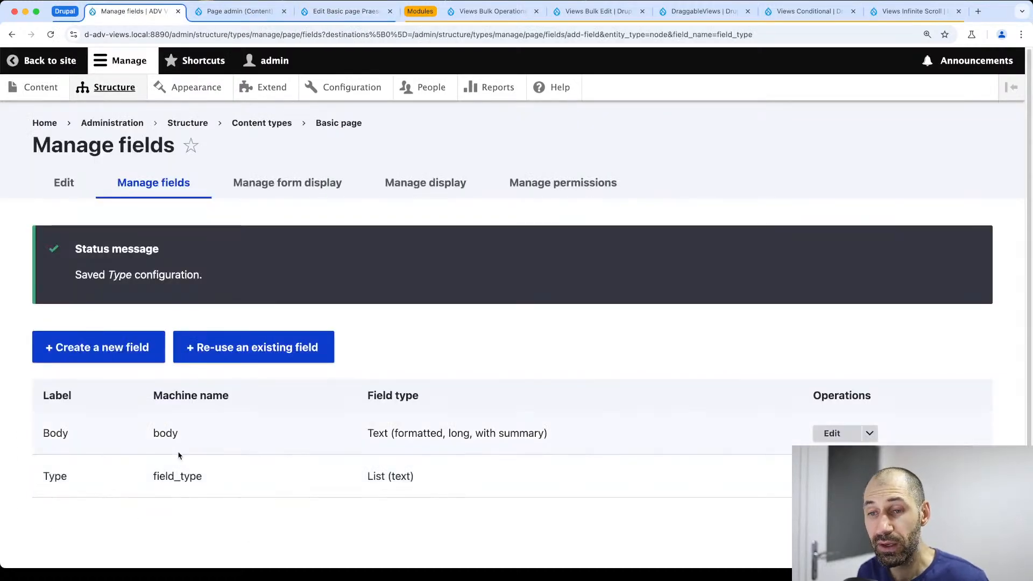
Reload the Praesent edit form and inspect the Type field's options without changing the selection
left_click(358, 13)
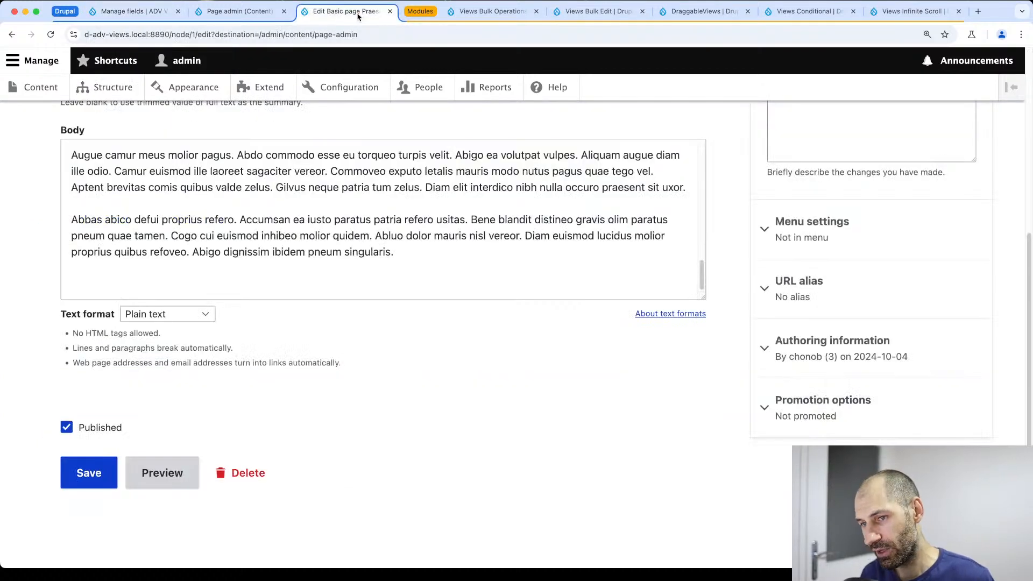
key("super+r")
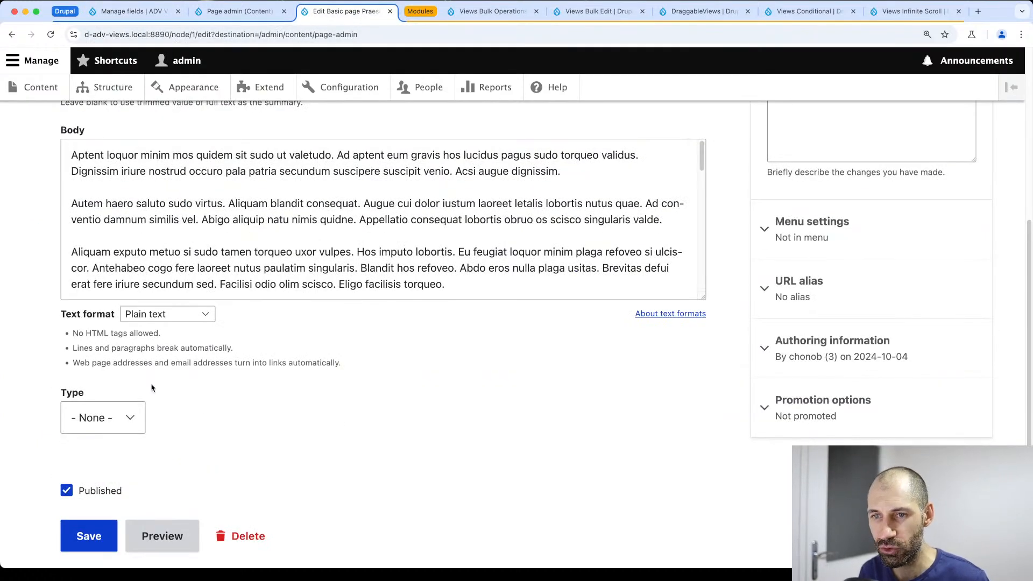
left_click(105, 418)
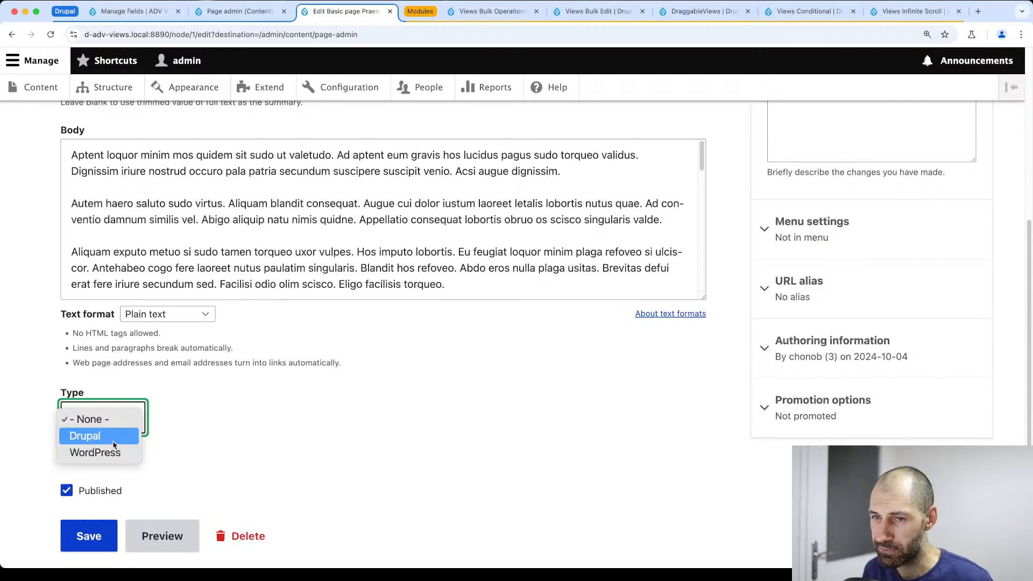
left_click(335, 397)
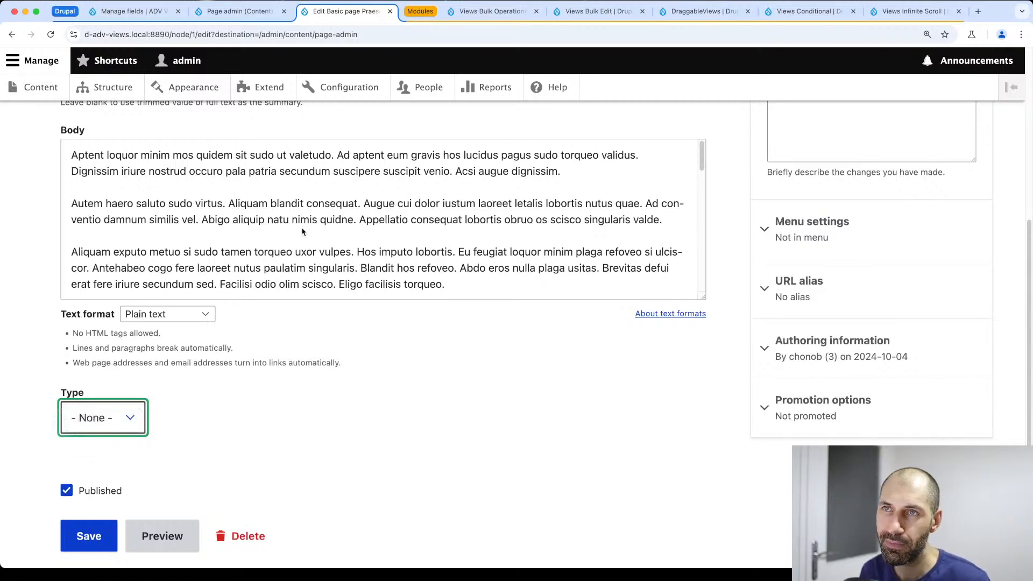
Add the Content: Type field to the Page admin view with its default settings
left_click(241, 11)
scroll(299, 362, "down", 8)
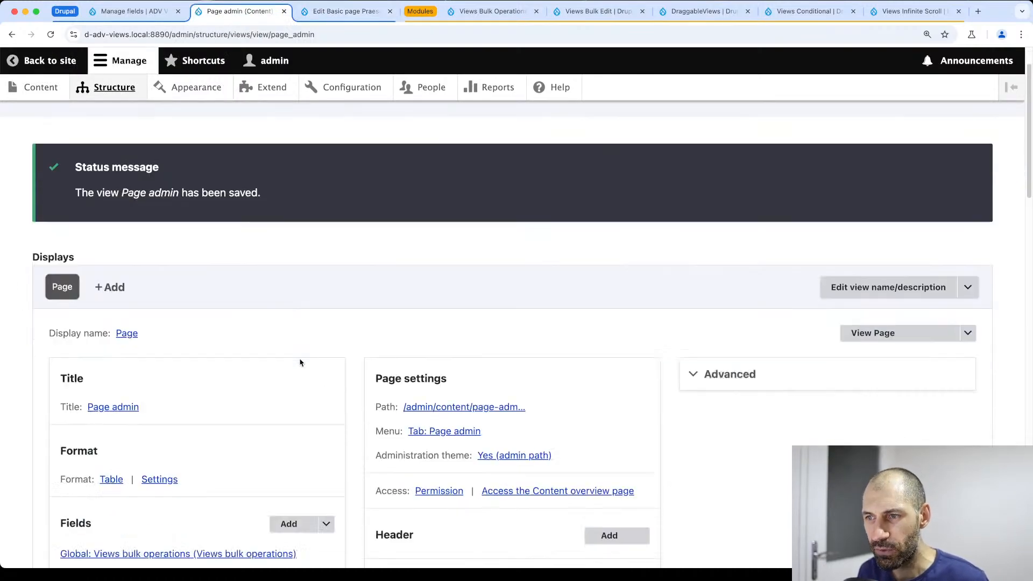
scroll(199, 271, "up", 1)
left_click(288, 155)
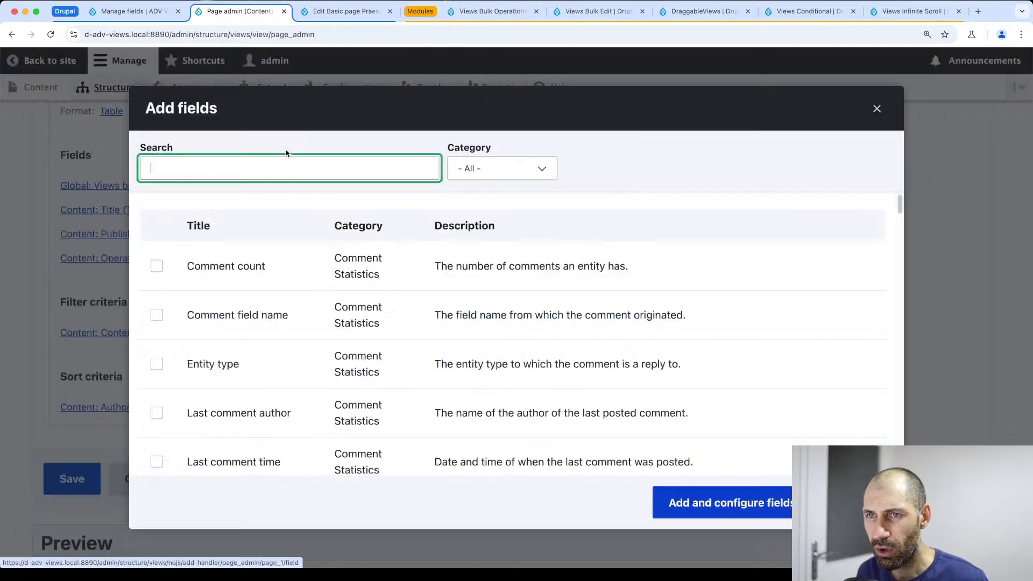
type("typ")
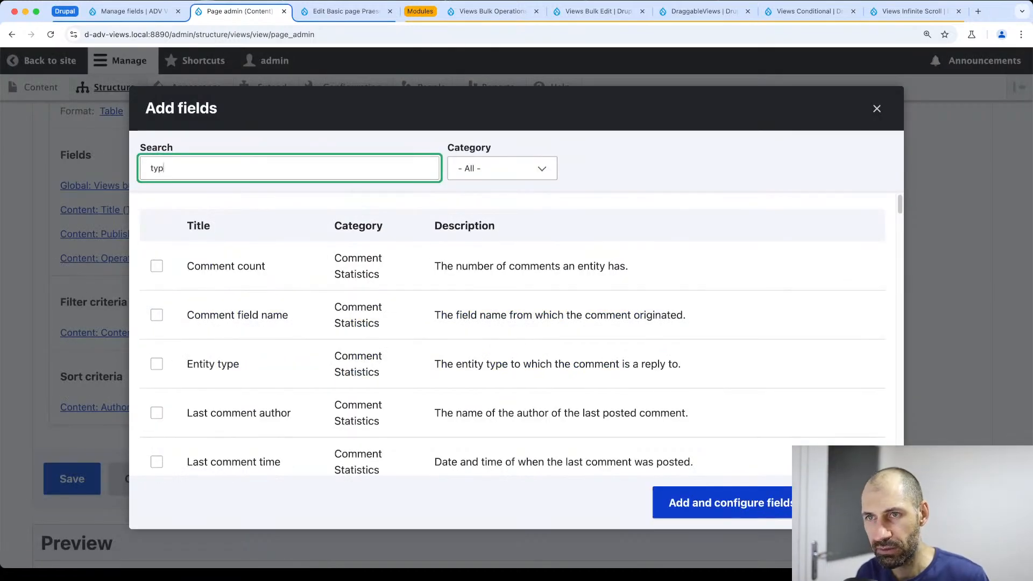
type("e")
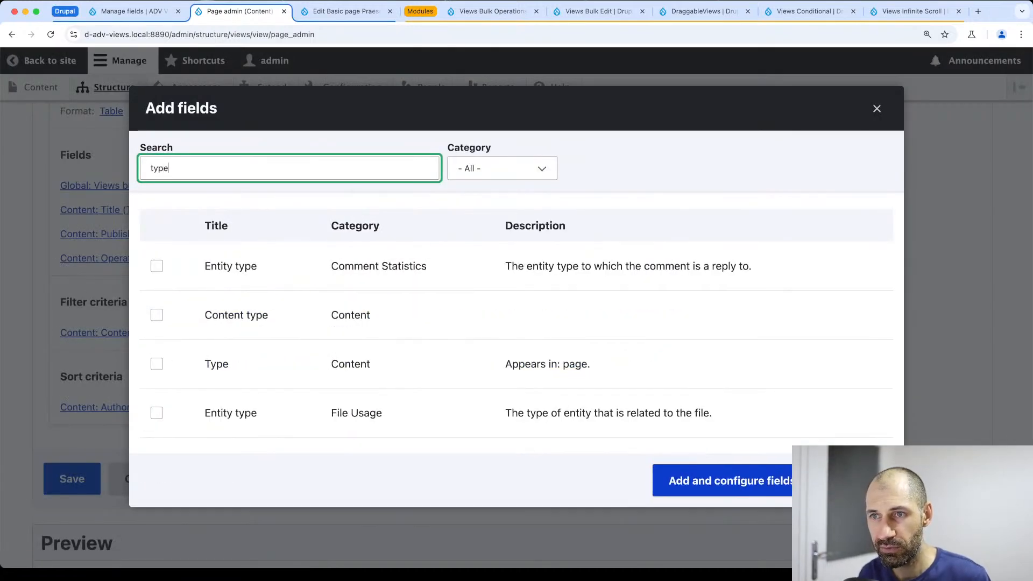
left_click(157, 364)
left_click(716, 502)
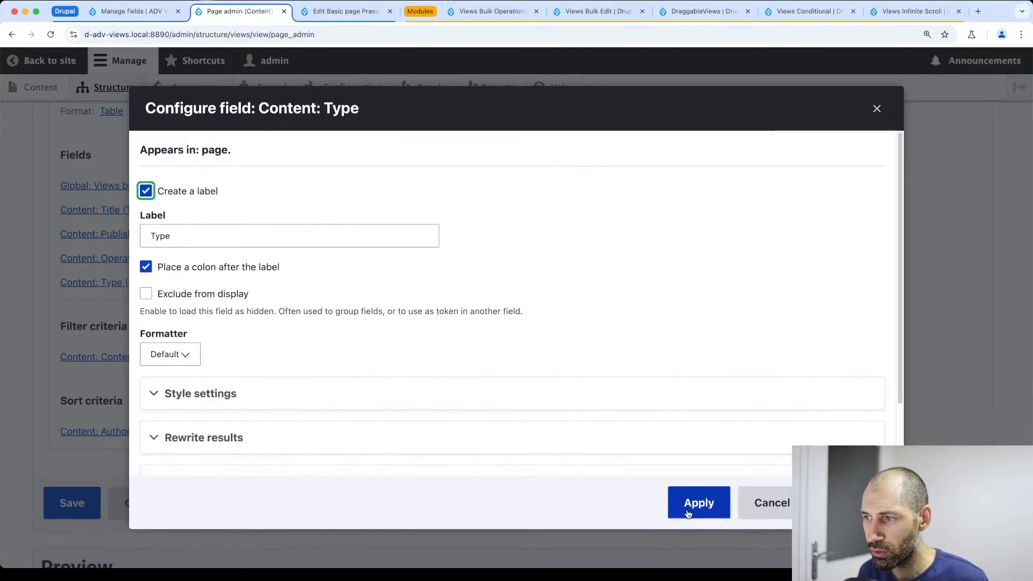
left_click(688, 514)
Move the Content: Type field directly after Title in the view's field order
left_click(327, 221)
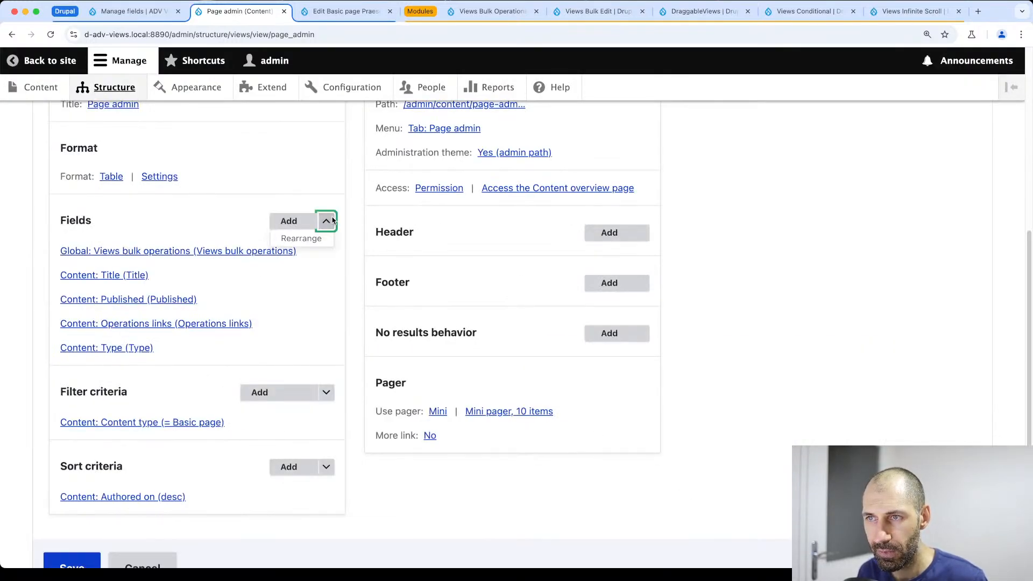
left_click(301, 238)
left_click_drag(156, 412, 151, 322)
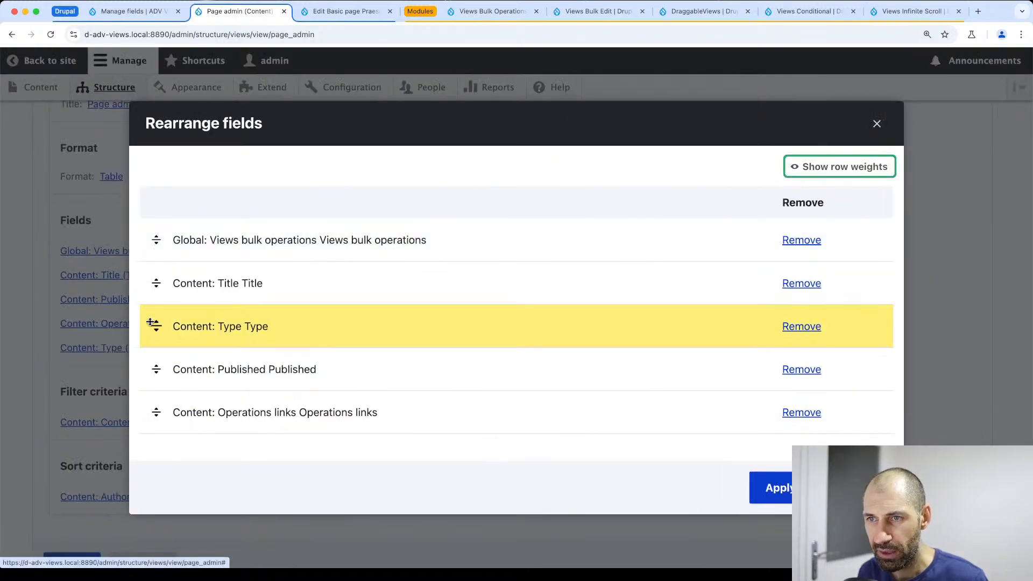
left_click(769, 488)
Check the Type column in the preview and save the Page admin view
scroll(331, 446, "down", 3)
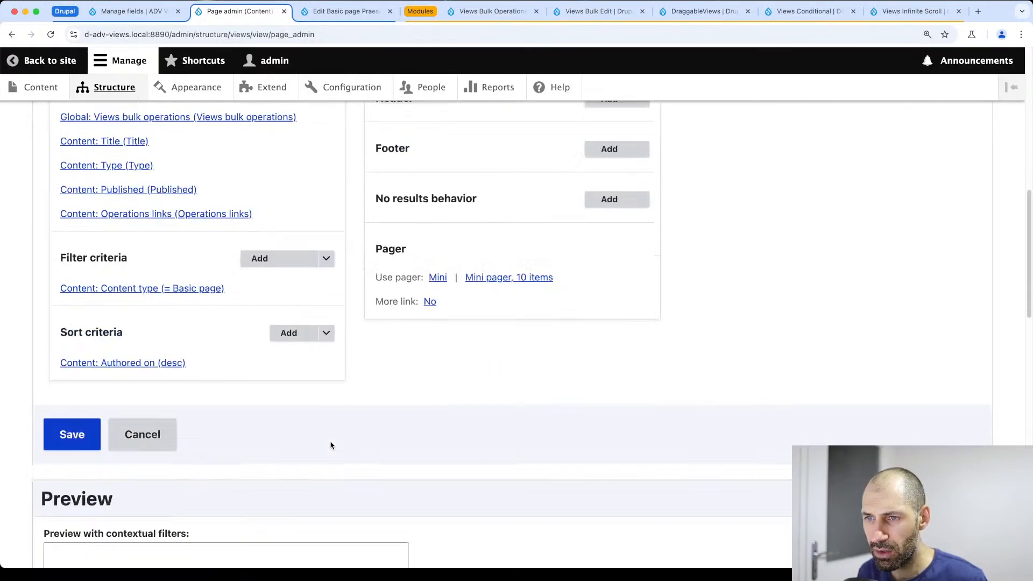
scroll(331, 446, "down", 10)
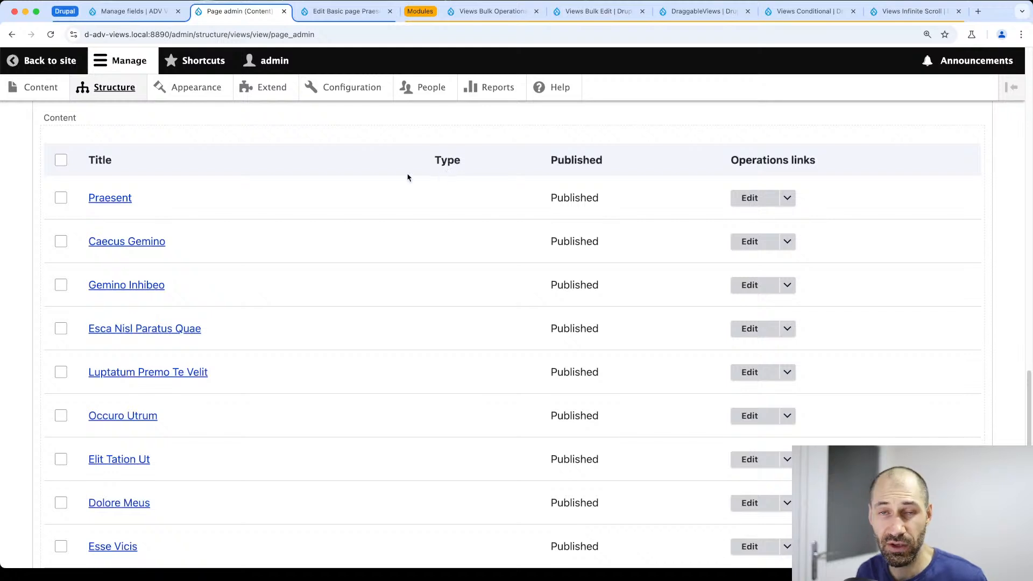
scroll(172, 301, "up", 1)
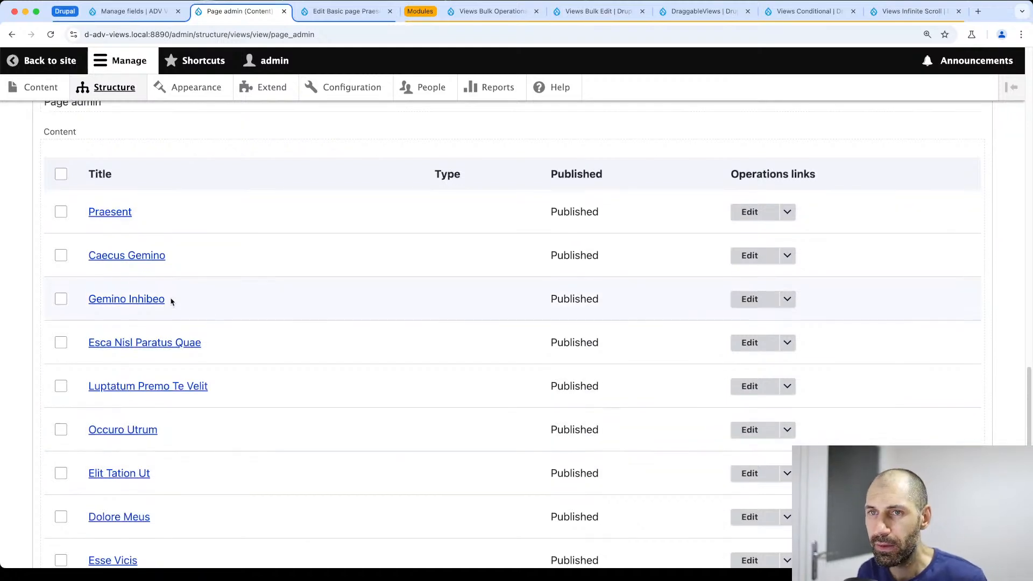
scroll(72, 236, "up", 8)
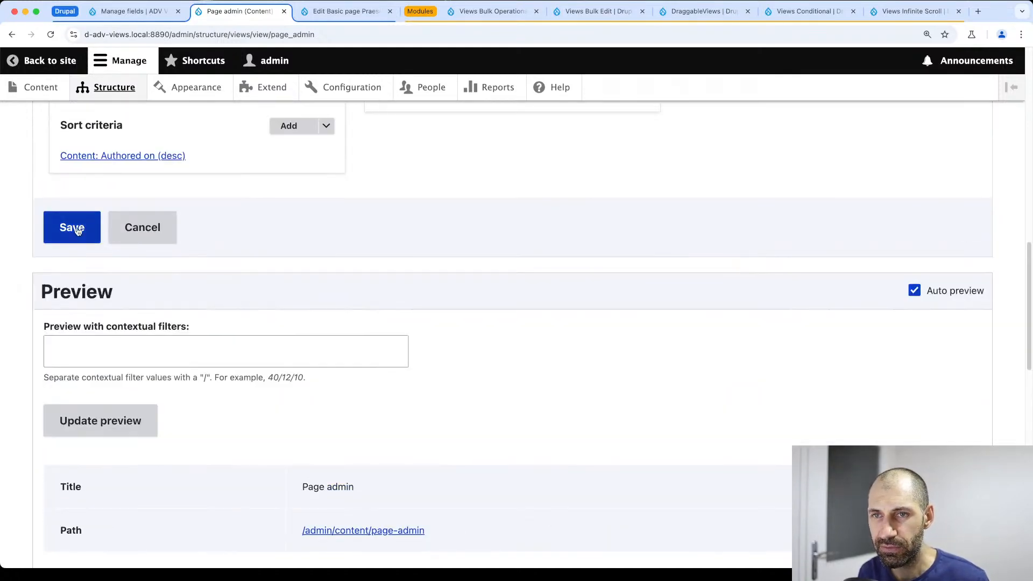
left_click(78, 229)
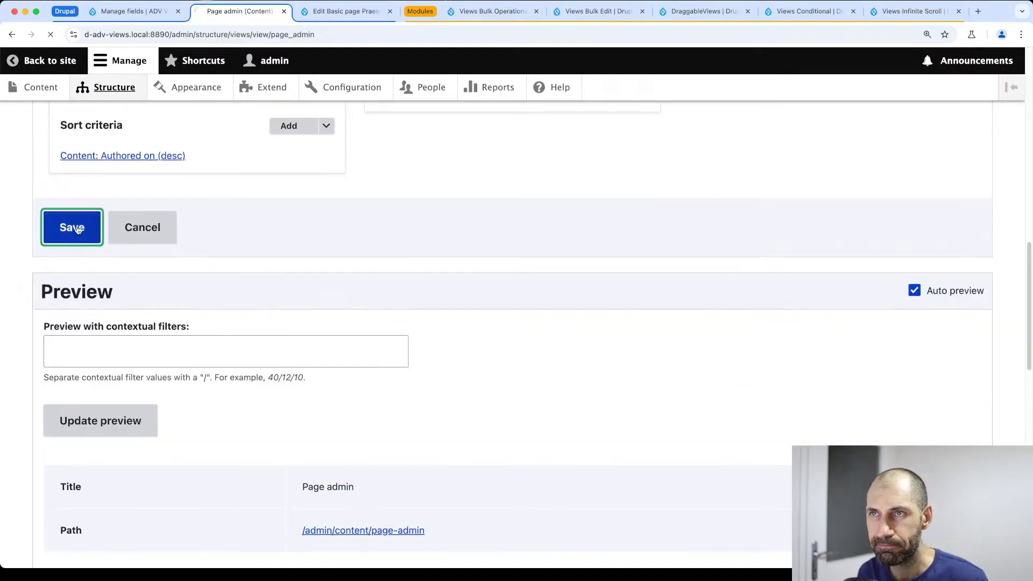
Open the site's Extend page in a new tab and collapse the Modules tab group
left_click(344, 11)
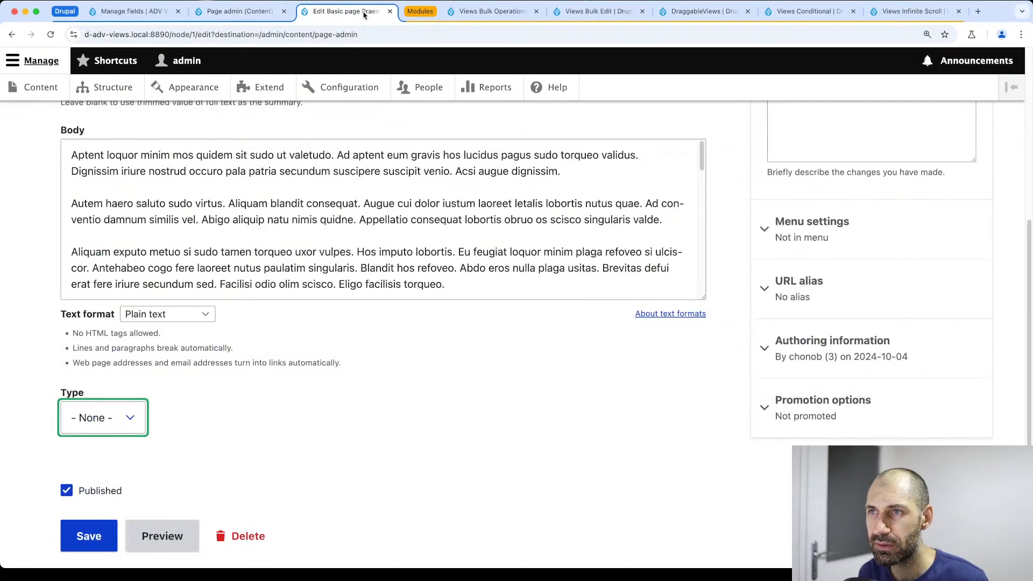
left_click(292, 94, "super")
left_click(429, 12)
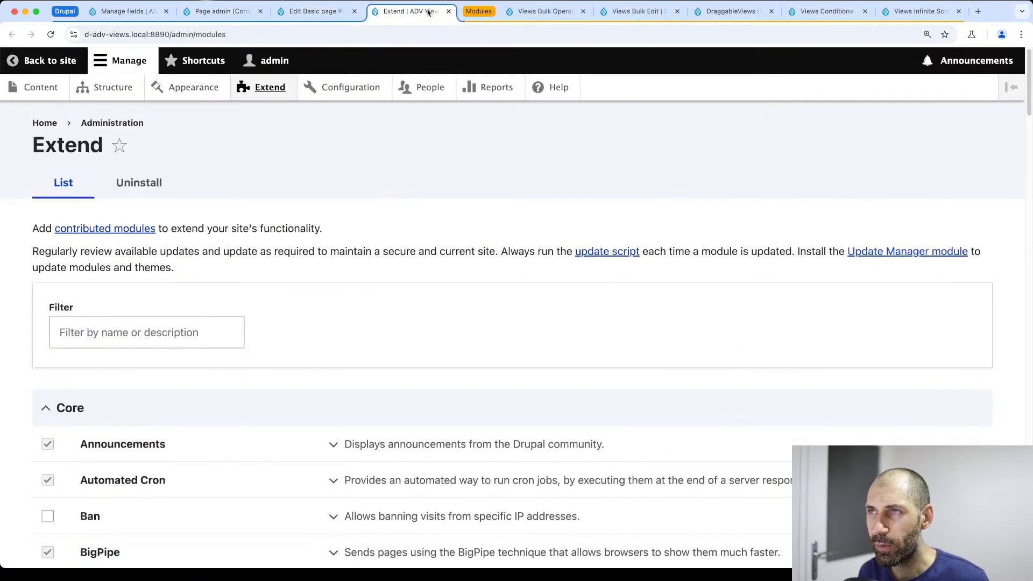
left_click(470, 12)
Filter the module list by "views bulk"
left_click(144, 333)
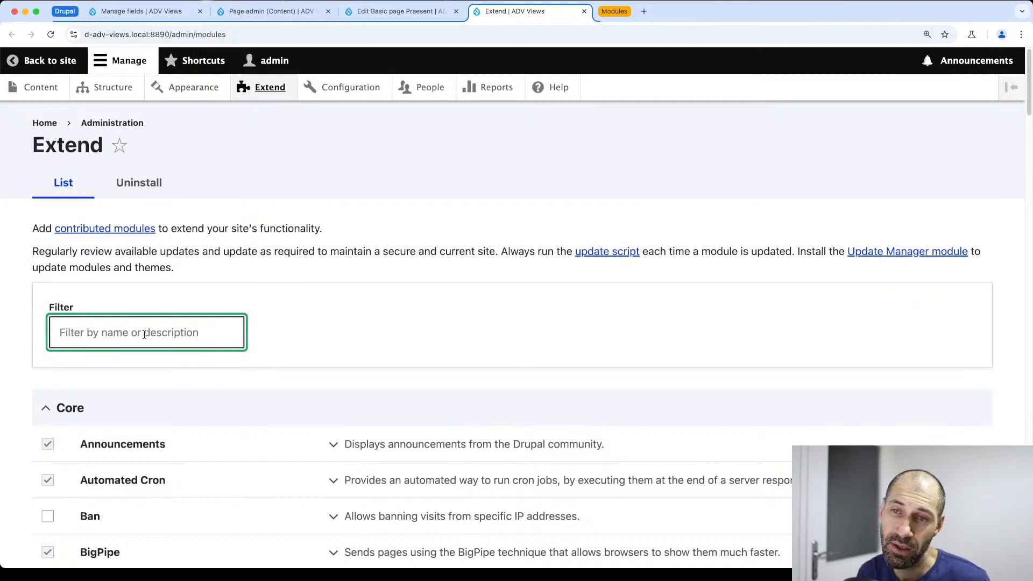
type("view ")
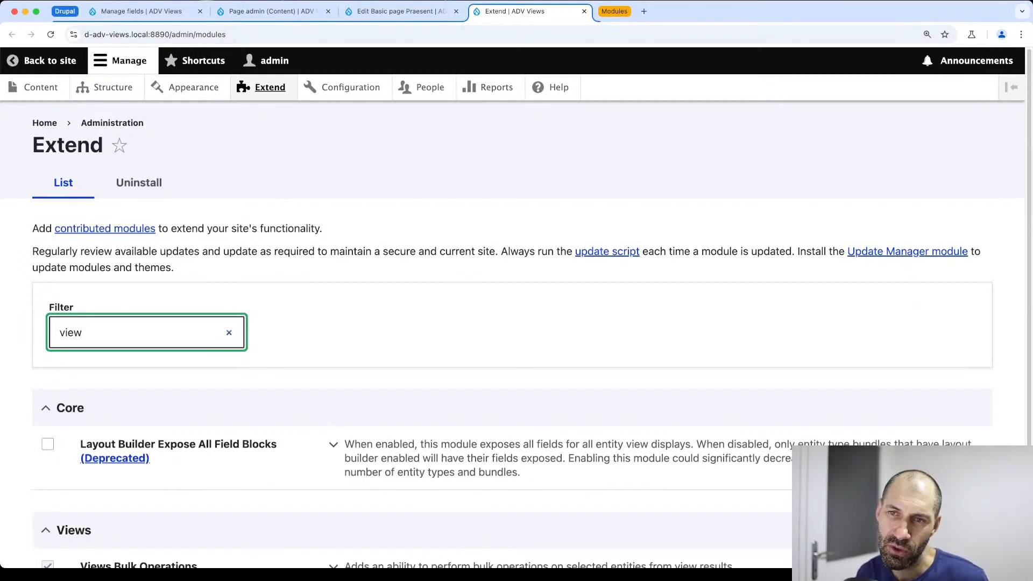
type("bulk")
key("BackSpace")
key("BackSpace")
key("BackSpace")
key("BackSpace")
key("BackSpace")
key("BackSpace")
key("BackSpace")
key("BackSpace")
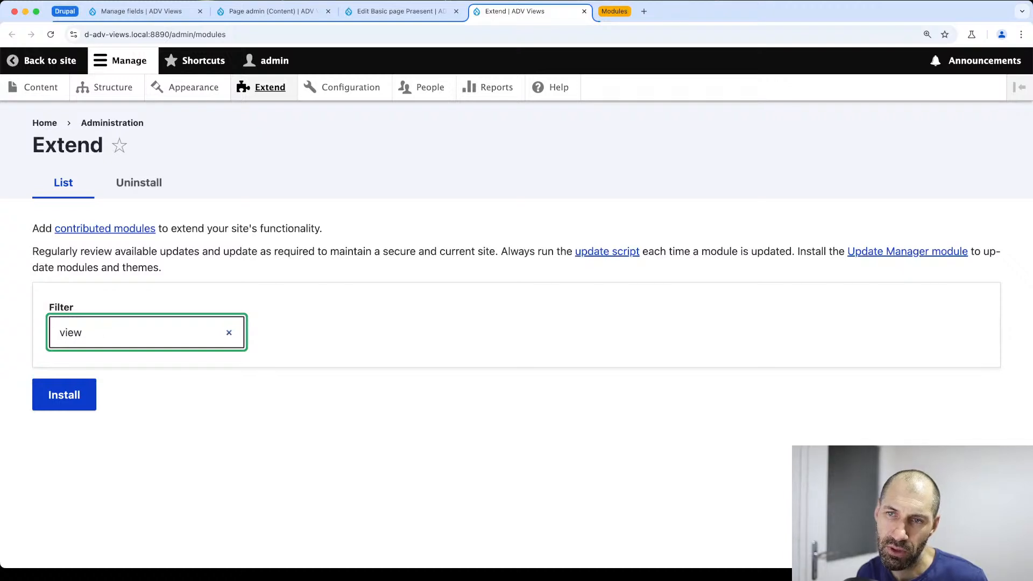
type("iews k")
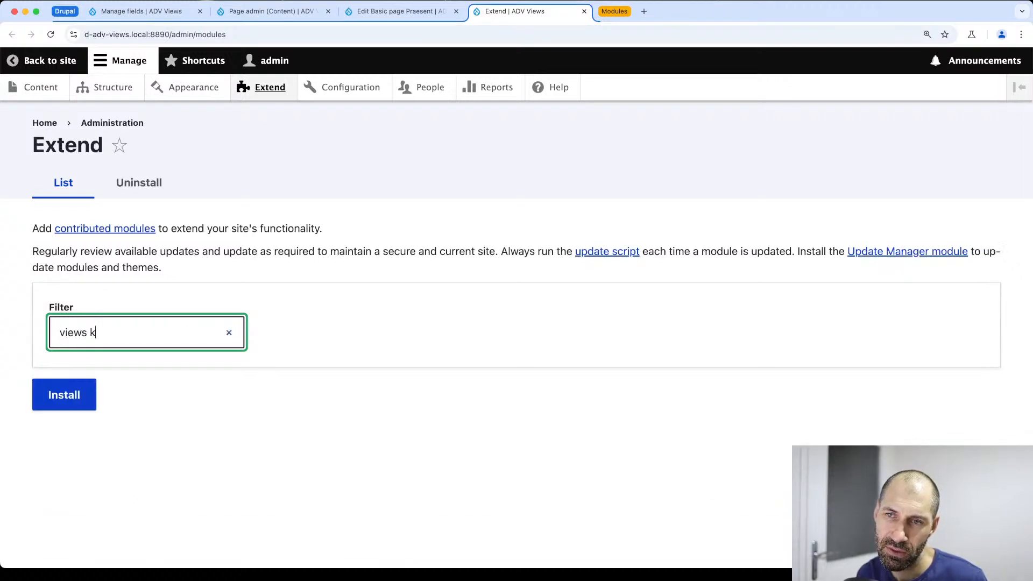
type("uk")
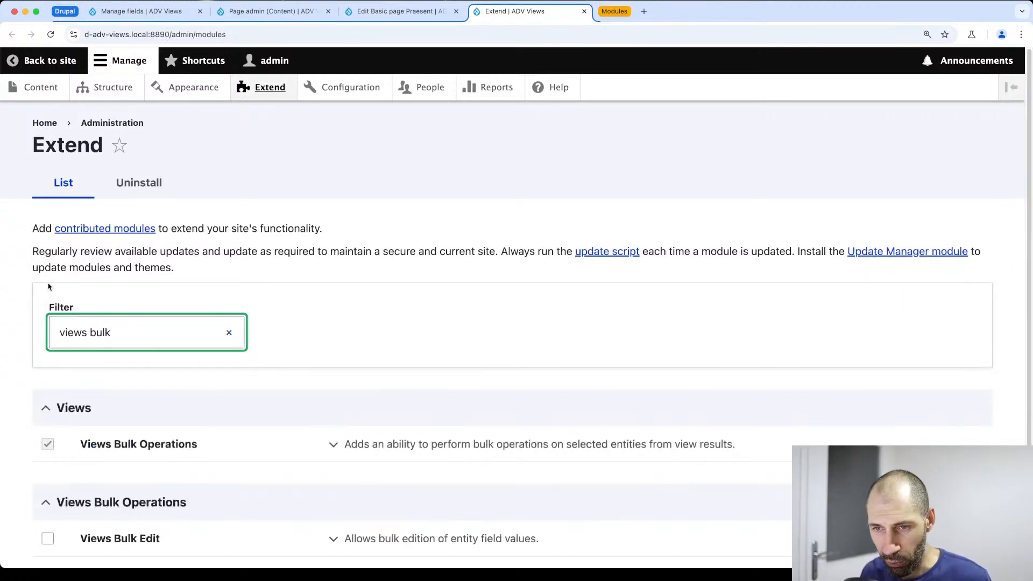
Install the Views Bulk Edit module and close the Extend page
scroll(146, 355, "down", 3)
left_click(48, 439)
left_click(83, 492)
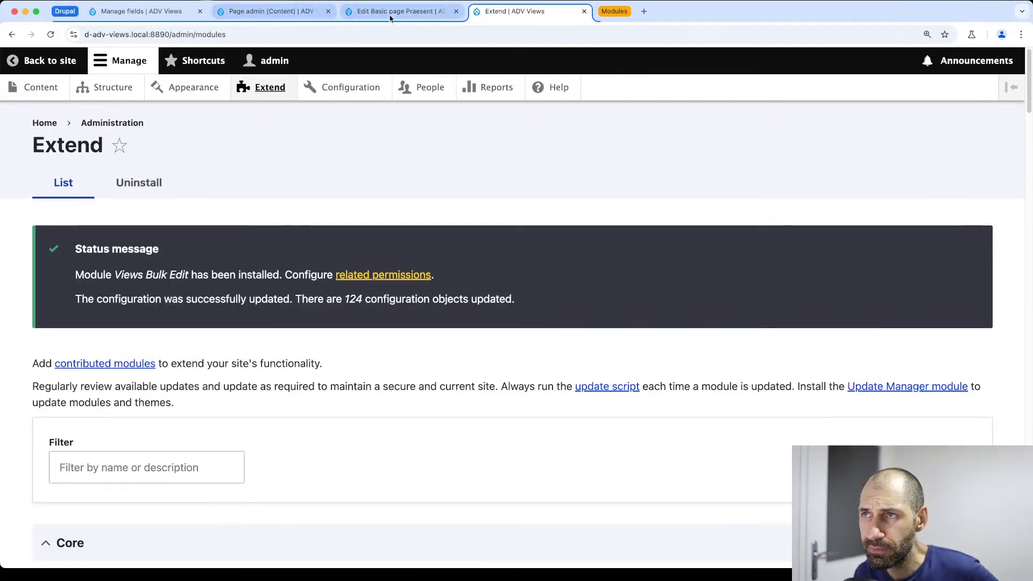
left_click(584, 10)
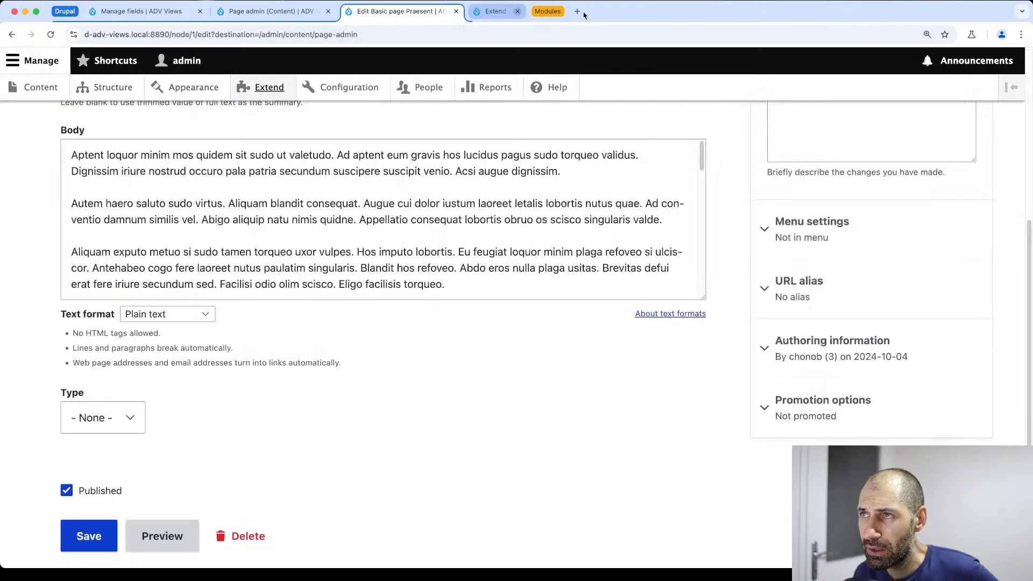
Return to the Page admin view's edit page and reload it
left_click(265, 12)
left_click(254, 34)
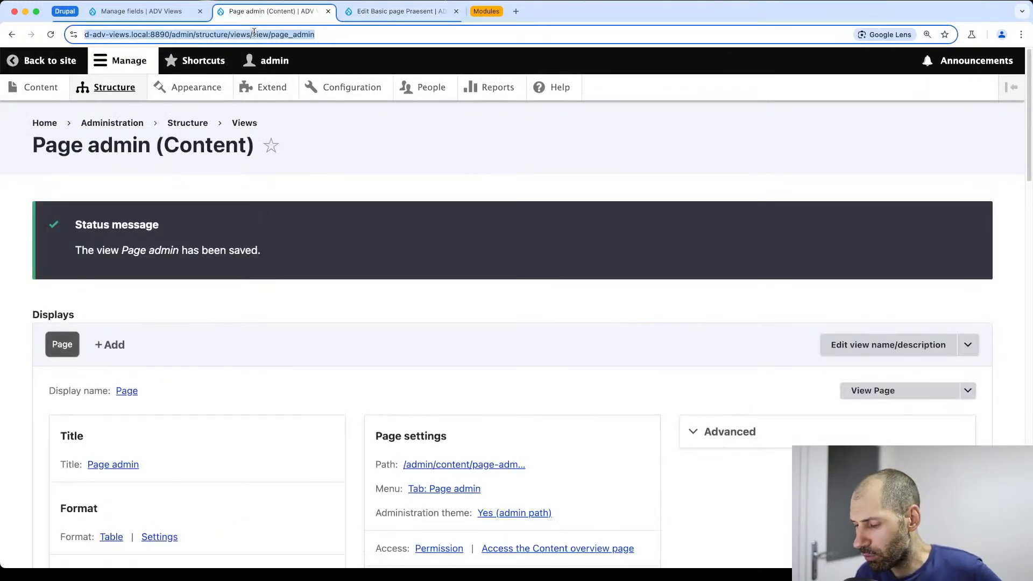
key("Return")
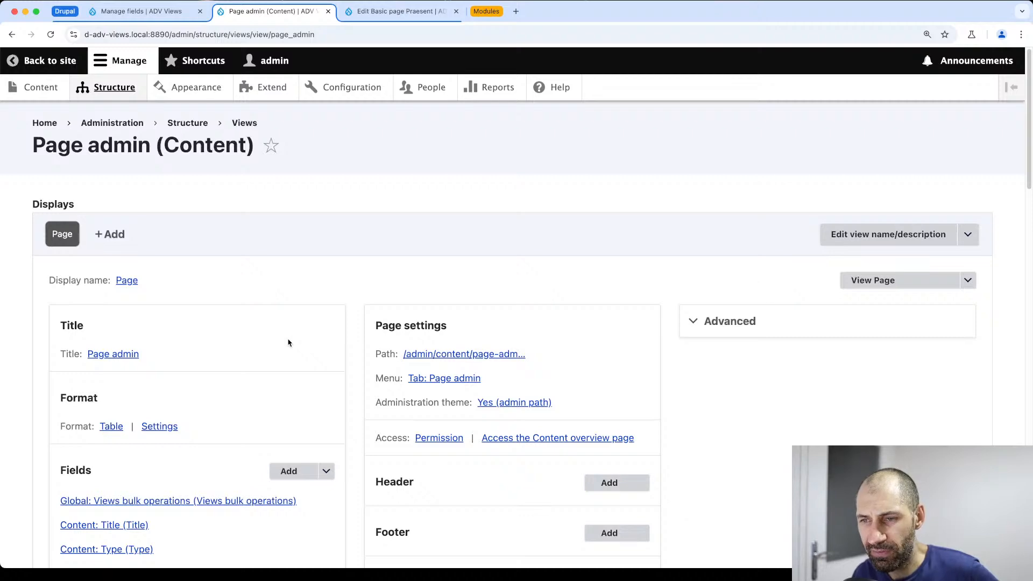
Enable the Modify field values action in the Global: Views bulk operations field
scroll(259, 380, "down", 5)
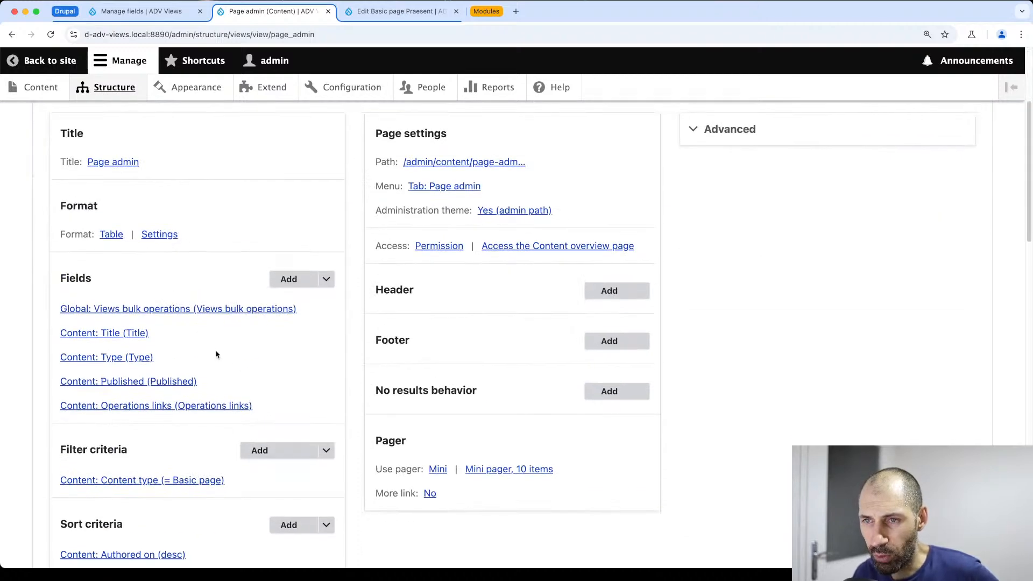
scroll(218, 353, "down", 2)
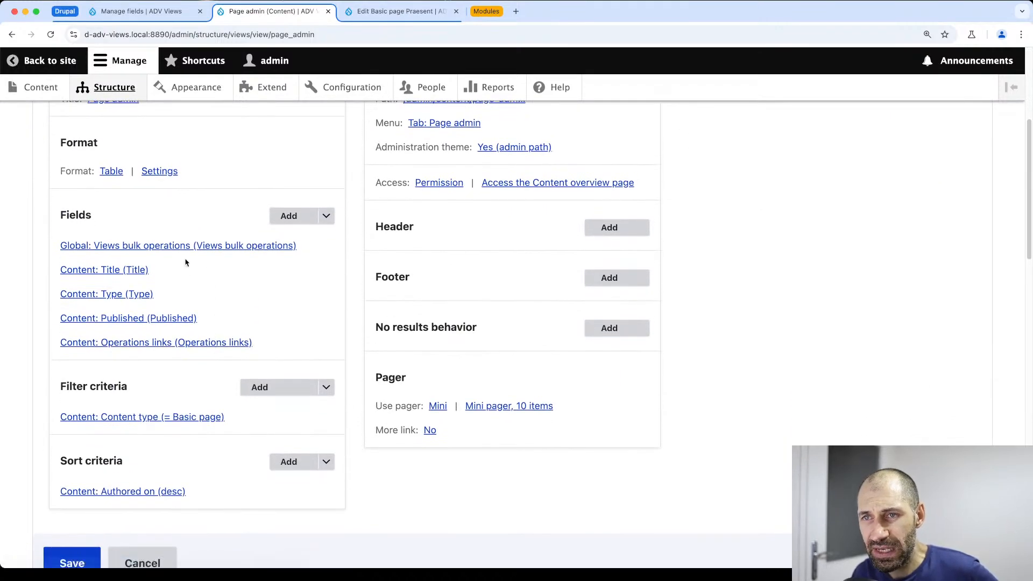
left_click(185, 247)
scroll(262, 336, "down", 3)
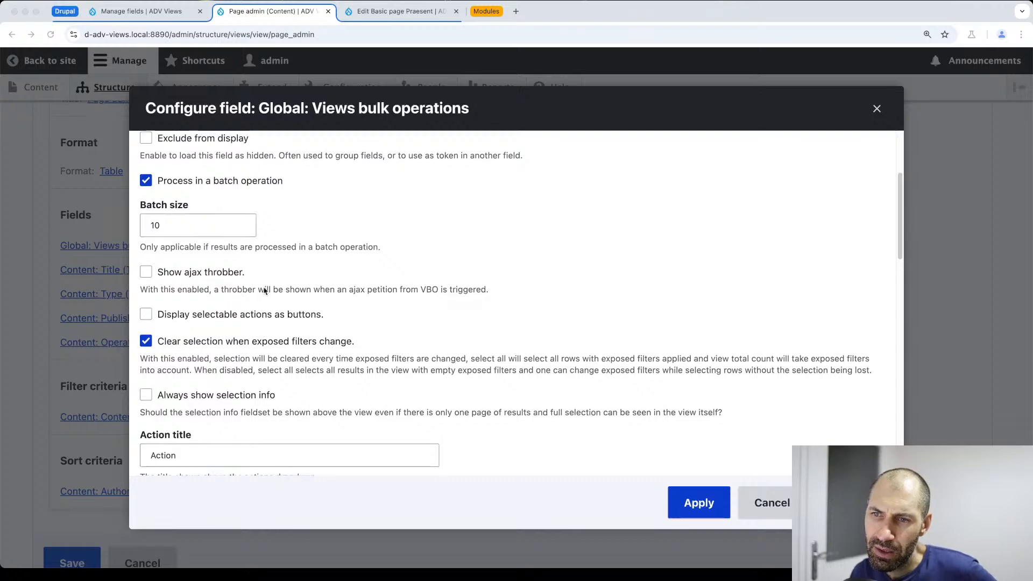
scroll(265, 289, "down", 10)
scroll(265, 292, "down", 5)
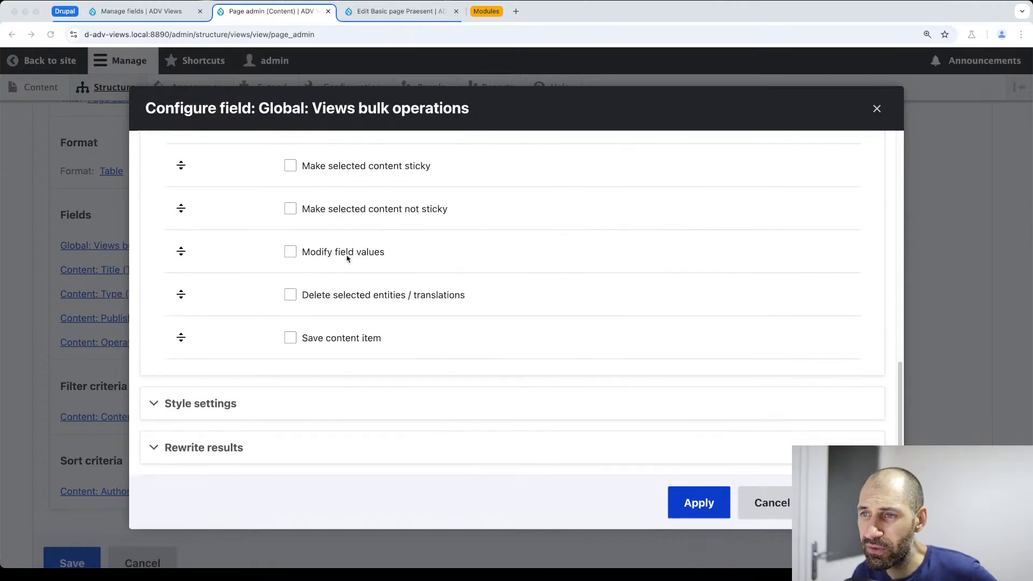
scroll(364, 358, "down", 3)
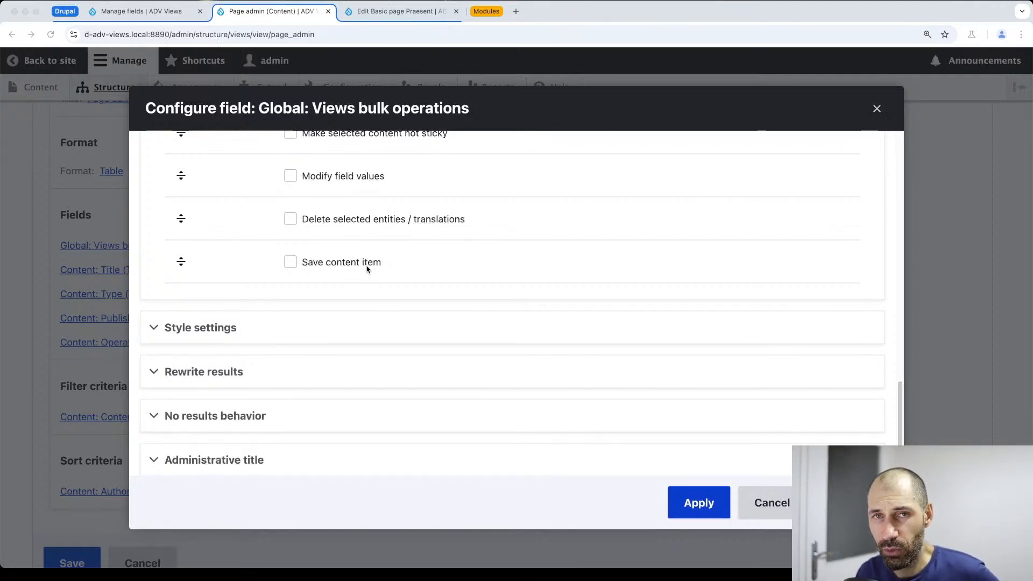
scroll(395, 295, "up", 2)
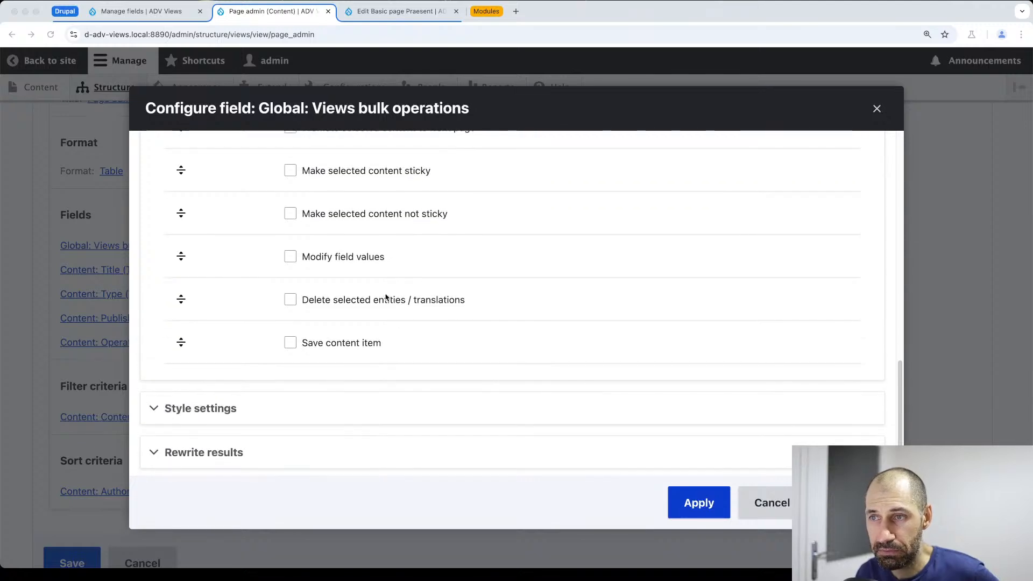
left_click(294, 257)
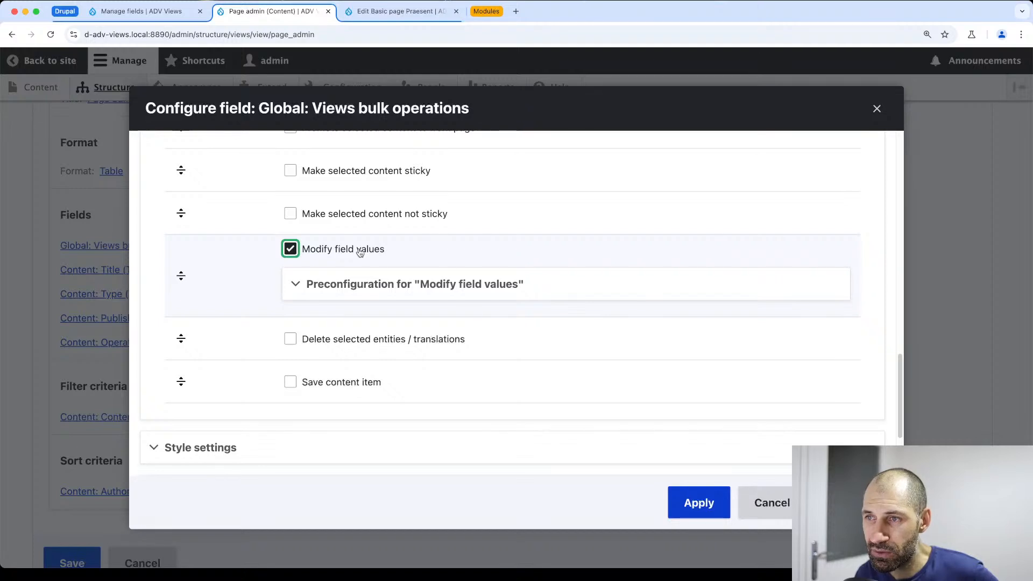
Add a confirmation step to the Modify field values action and save the Page admin view
left_click(347, 283)
scroll(339, 301, "down", 3)
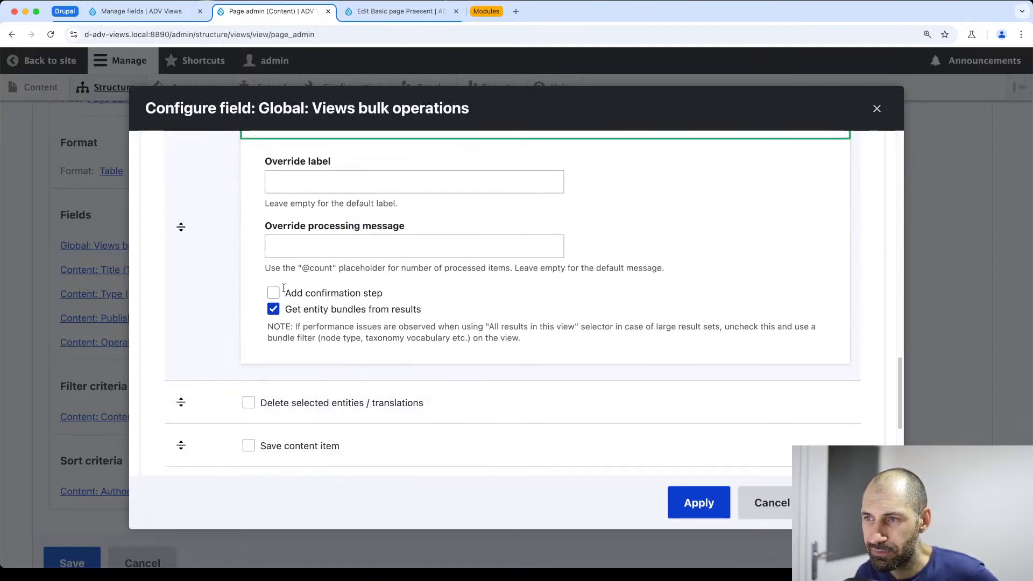
scroll(284, 288, "up", 1)
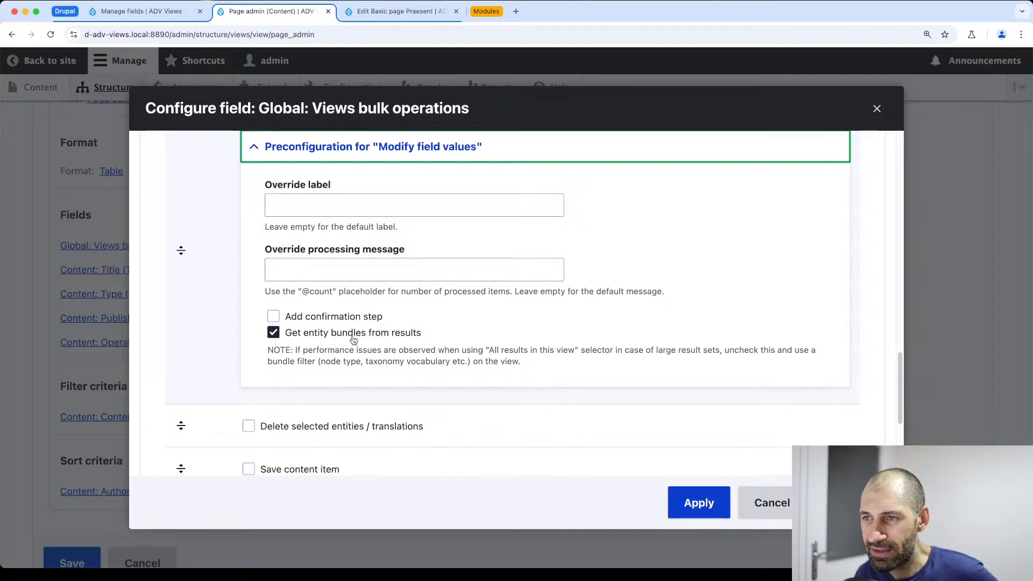
left_click(356, 316)
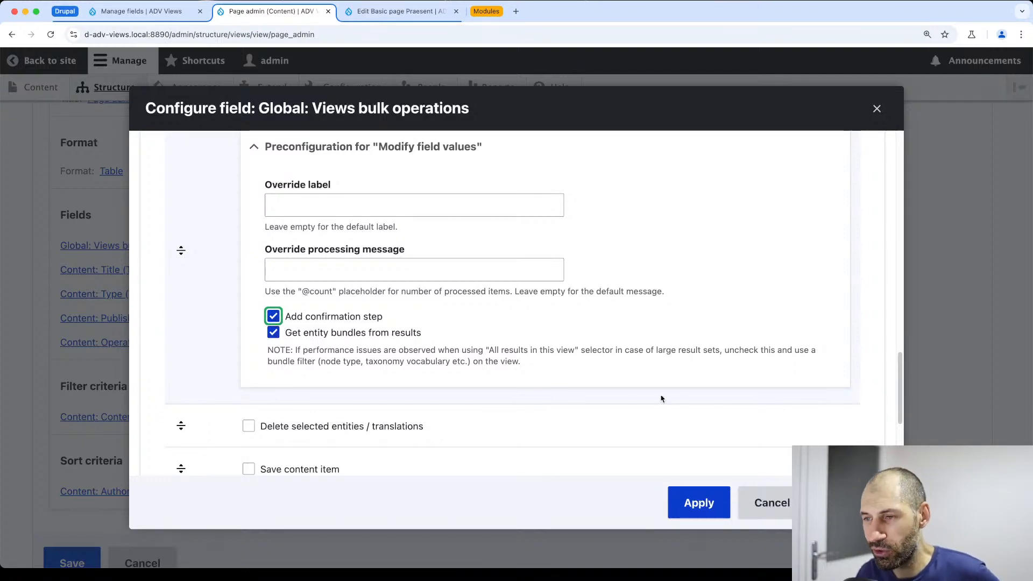
left_click(695, 502)
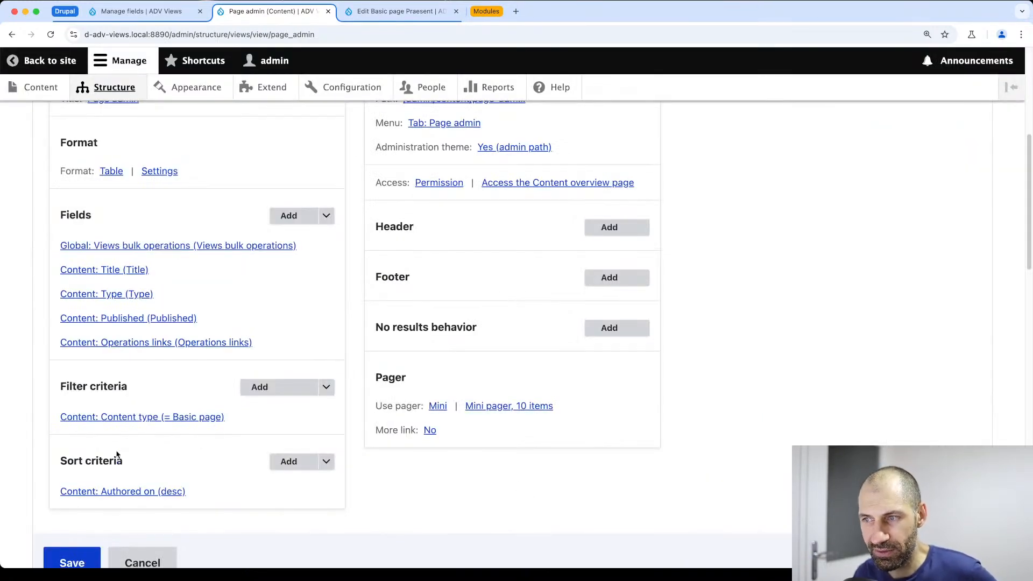
scroll(117, 455, "down", 2)
left_click(73, 477)
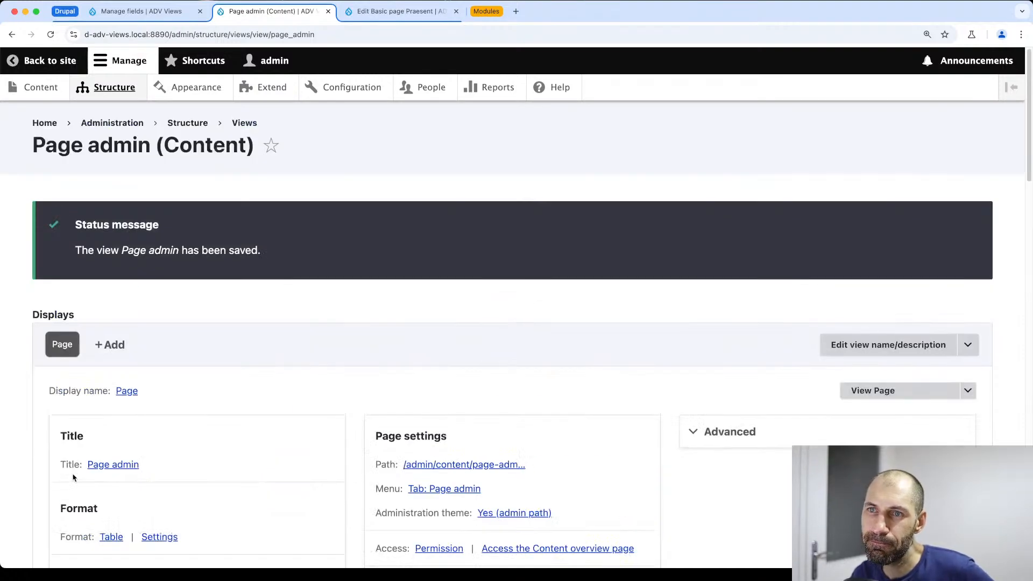
Go back from the Praesent edit form to the Page admin content listing and reload it
left_click(371, 10)
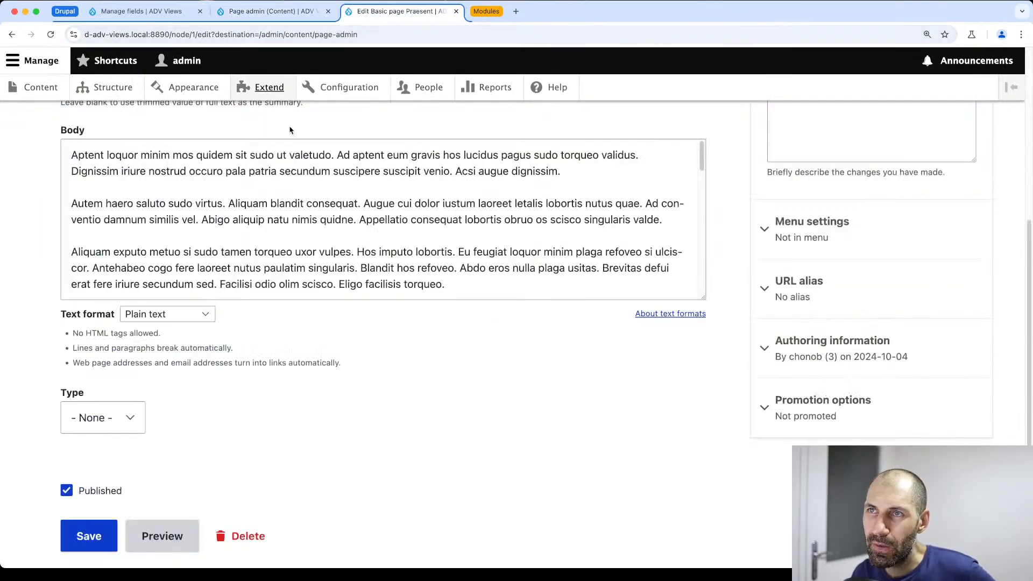
key("super+bracketleft")
left_click(293, 35)
key("Return")
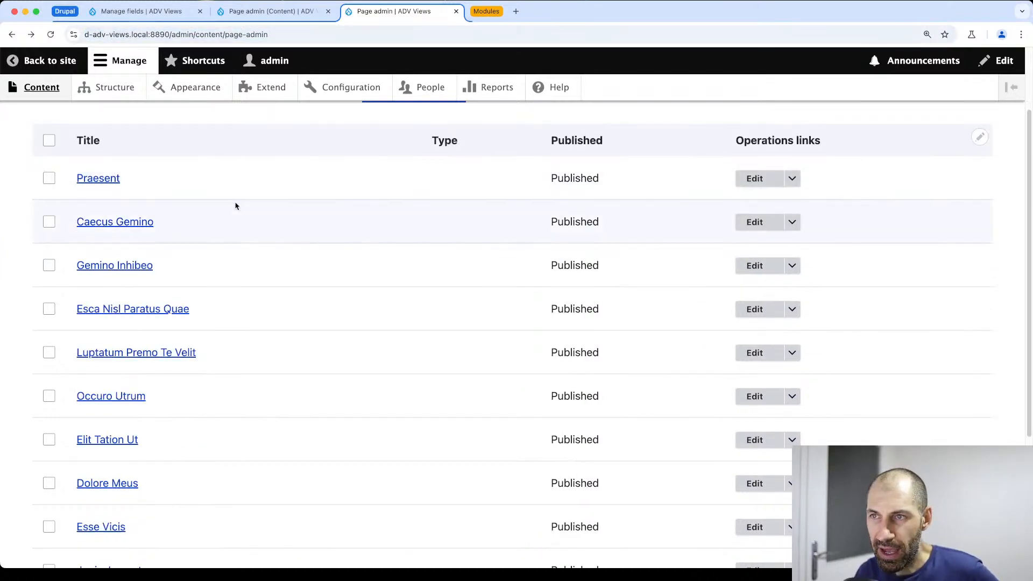
Select the Praesent and Caecus Gemino pages and apply the Modify field values action to them
scroll(235, 204, "up", 3)
scroll(235, 205, "down", 2)
left_click(49, 212)
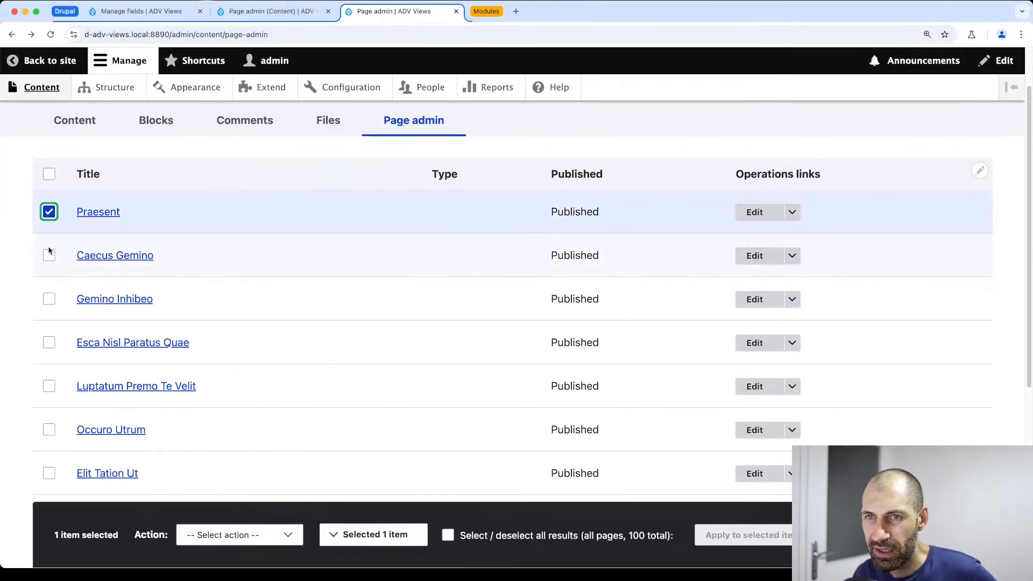
left_click(49, 255)
left_click(259, 538)
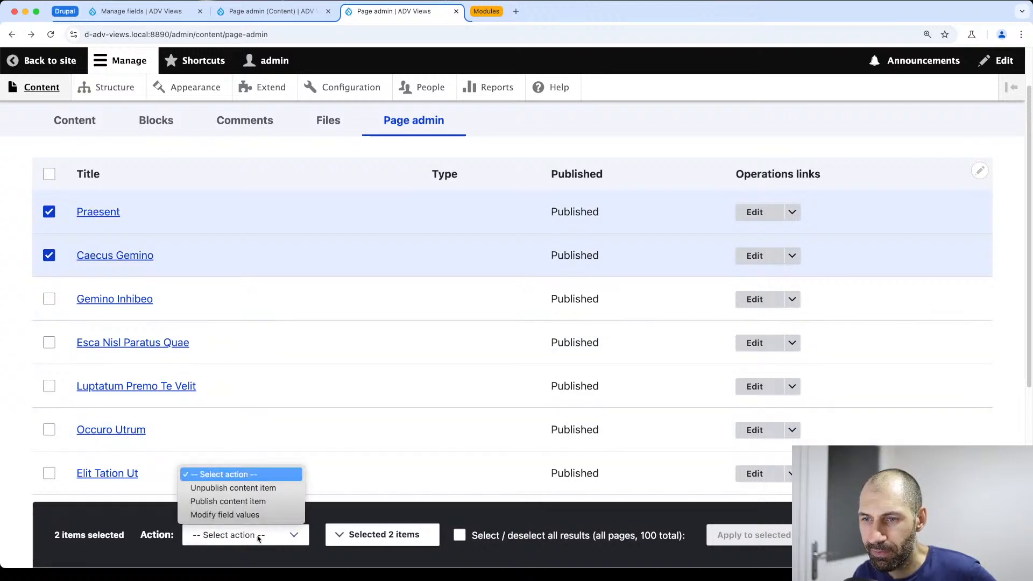
left_click(251, 516)
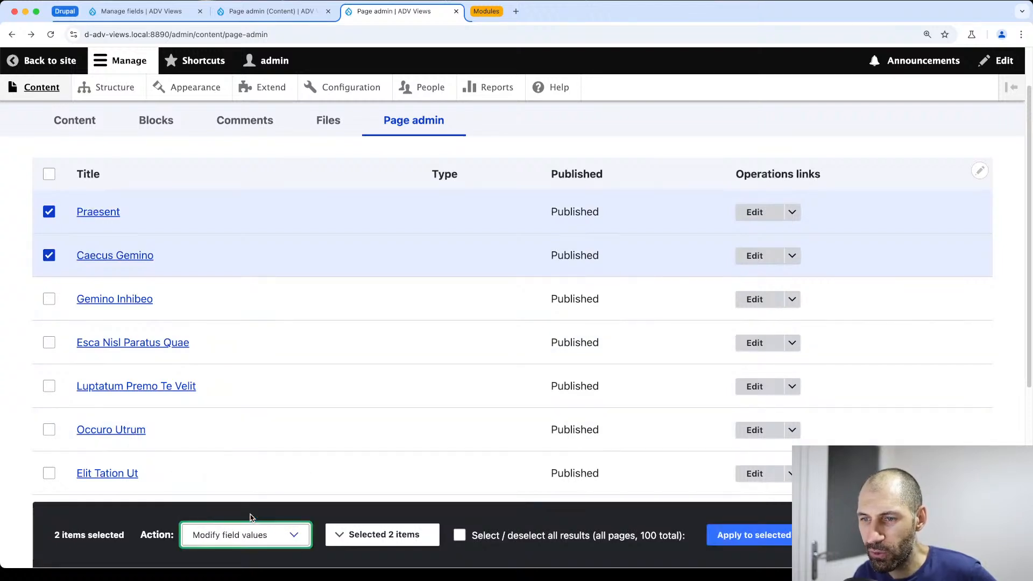
left_click(754, 534)
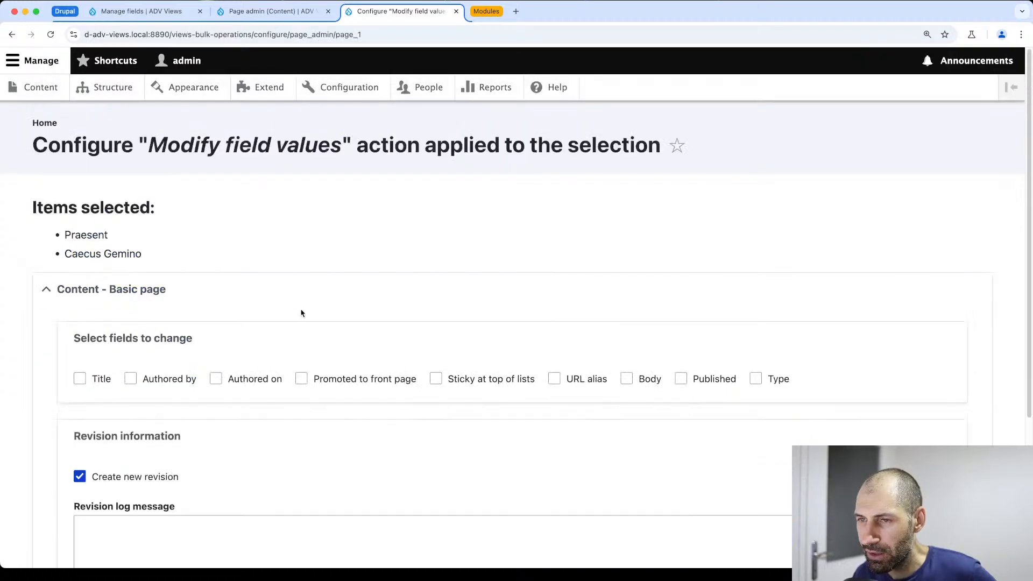
Select Title and Type as the Basic page fields to change and review their value options
scroll(279, 310, "down", 4)
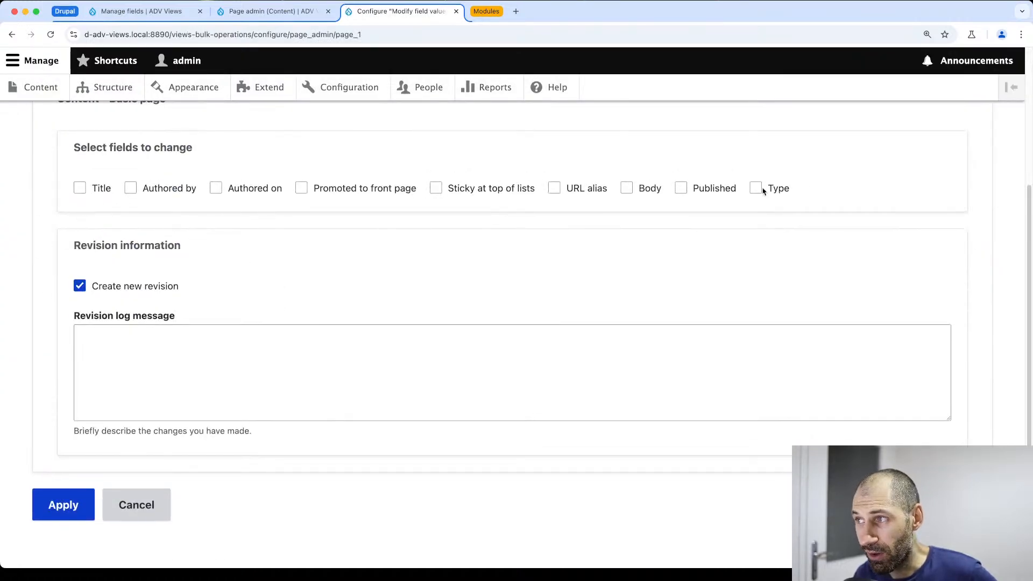
left_click(79, 188)
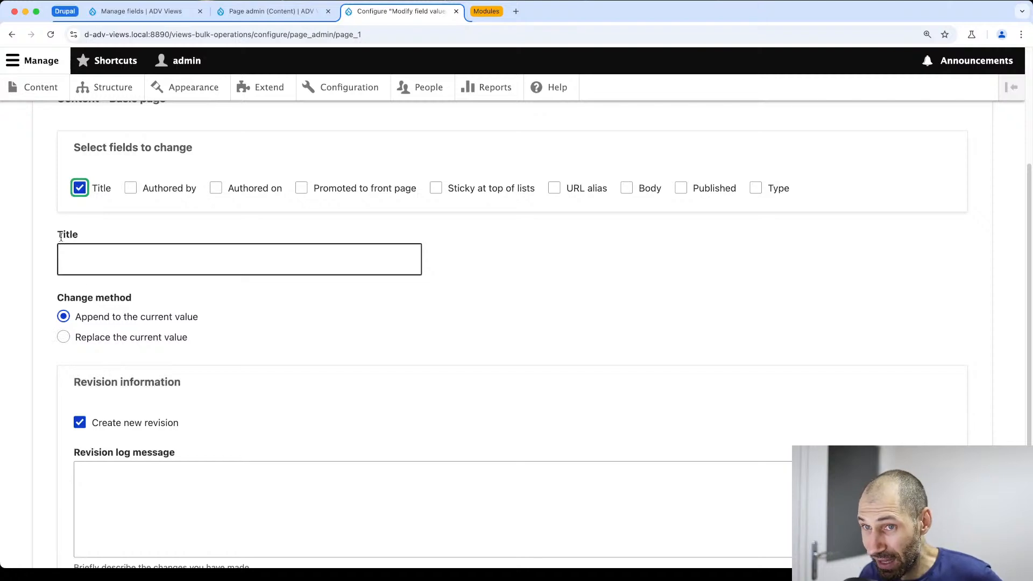
left_click(778, 194)
scroll(263, 371, "down", 3)
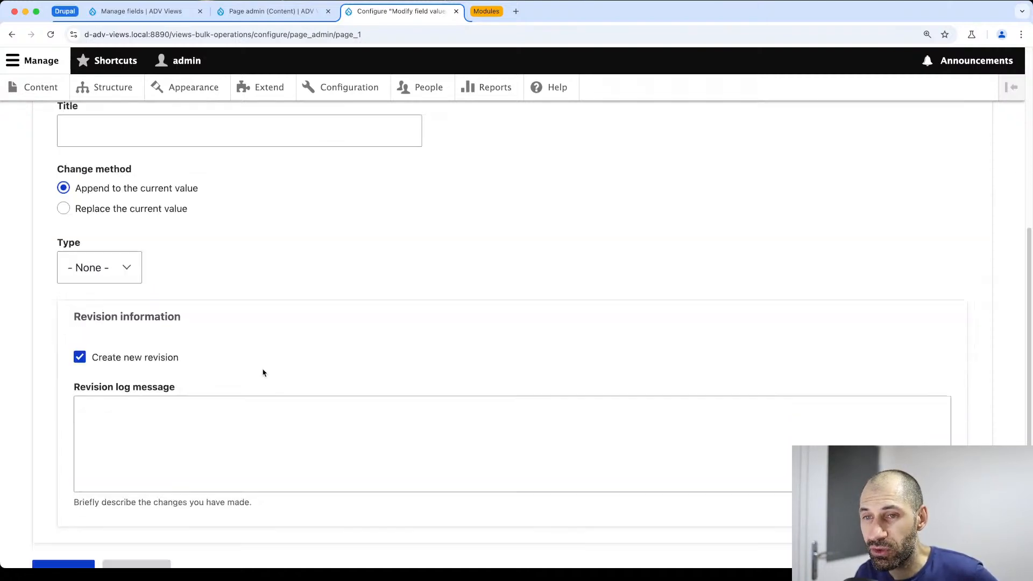
scroll(176, 331, "up", 2)
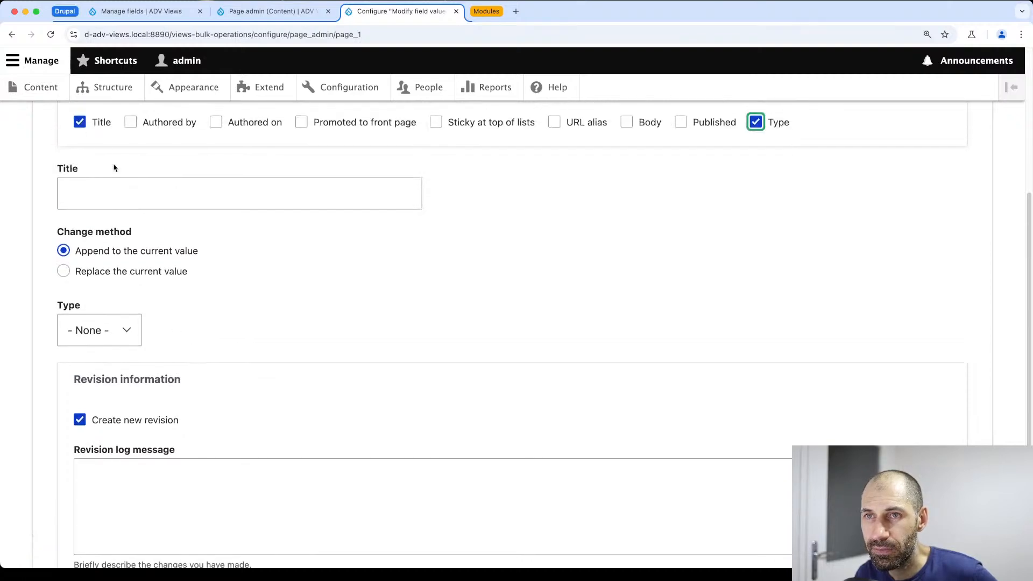
Preview the Authored by, Authored on and Promoted to front page fields, leaving only Type selected for change
left_click(130, 123)
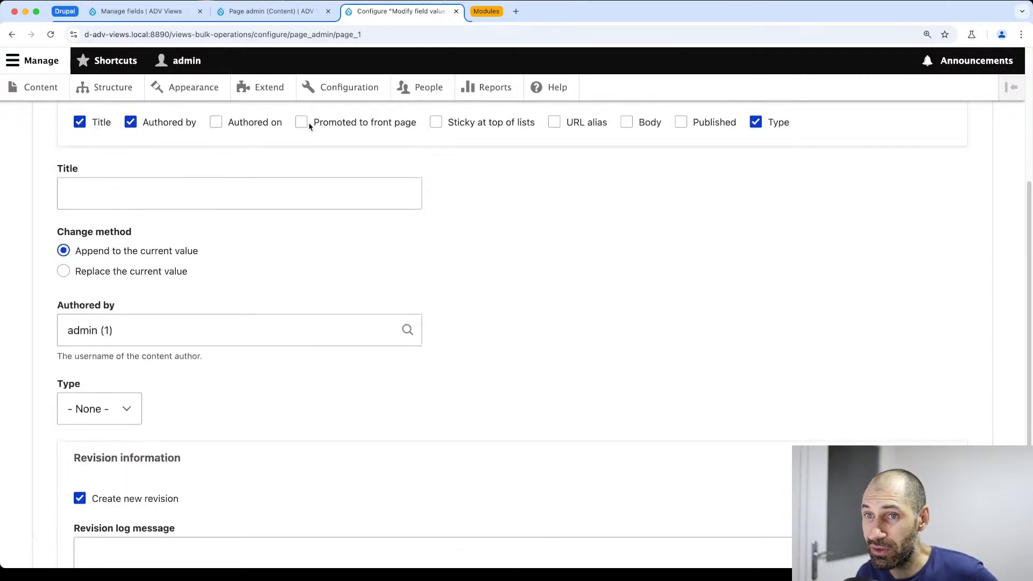
left_click(302, 123)
left_click(216, 122)
left_click(130, 122)
left_click(102, 124)
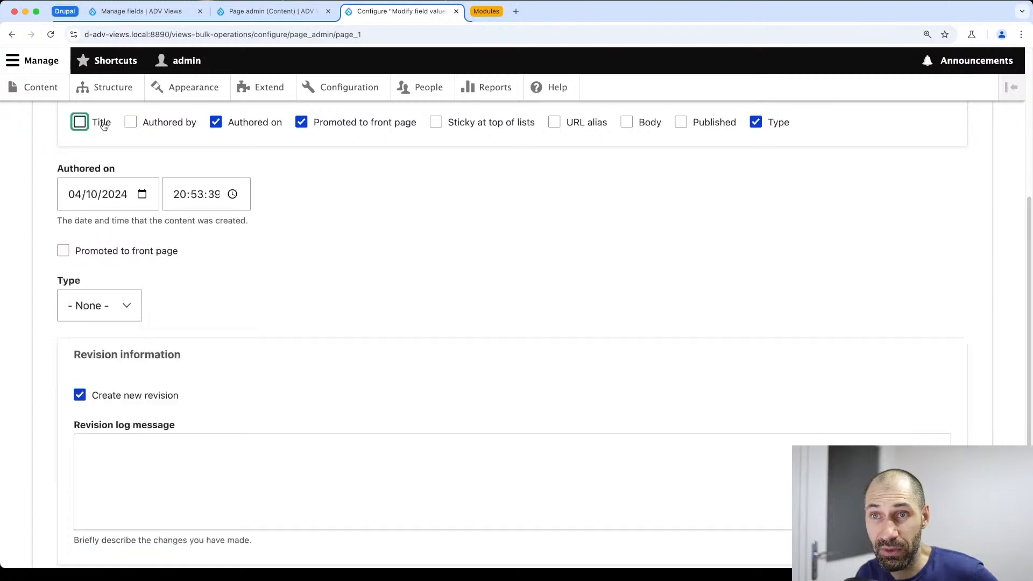
left_click(216, 122)
left_click(301, 122)
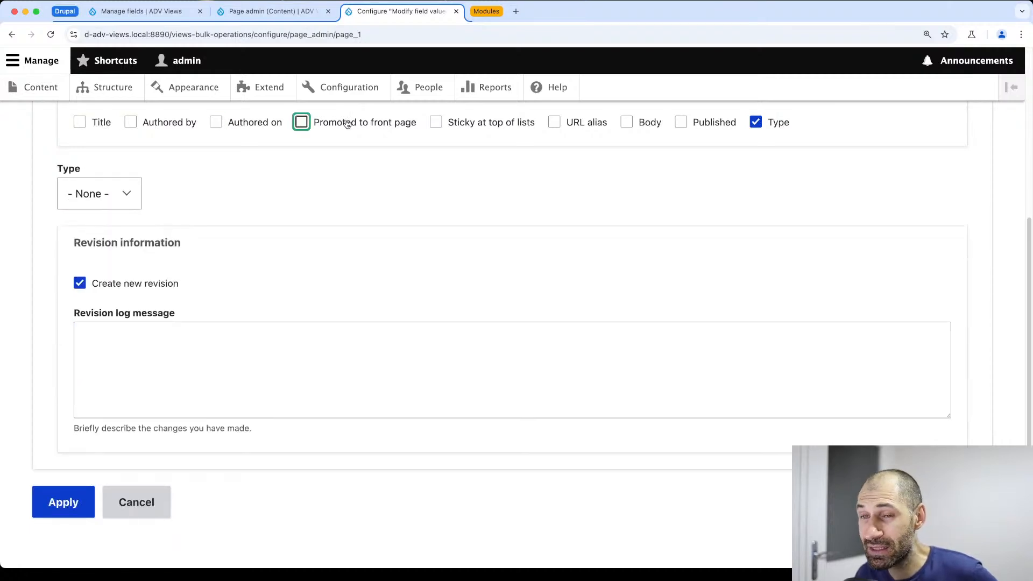
Set the new Type value to Drupal for the selected pages
left_click(128, 204)
left_click(120, 214)
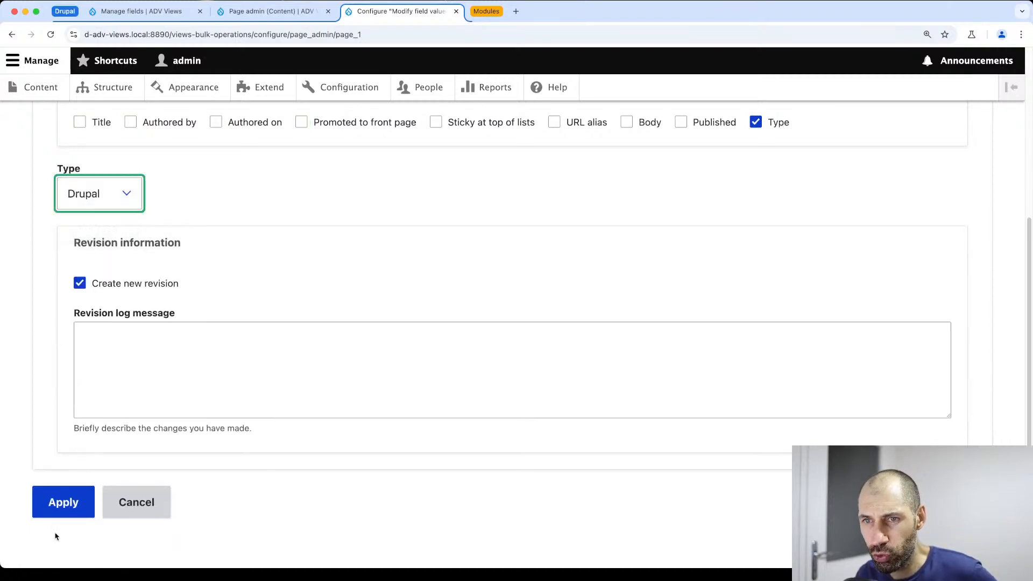
Apply the configured Type change, execute it on Praesent and Caecus Gemino, and check their Type values in the listing
left_click(57, 502)
left_click(100, 294)
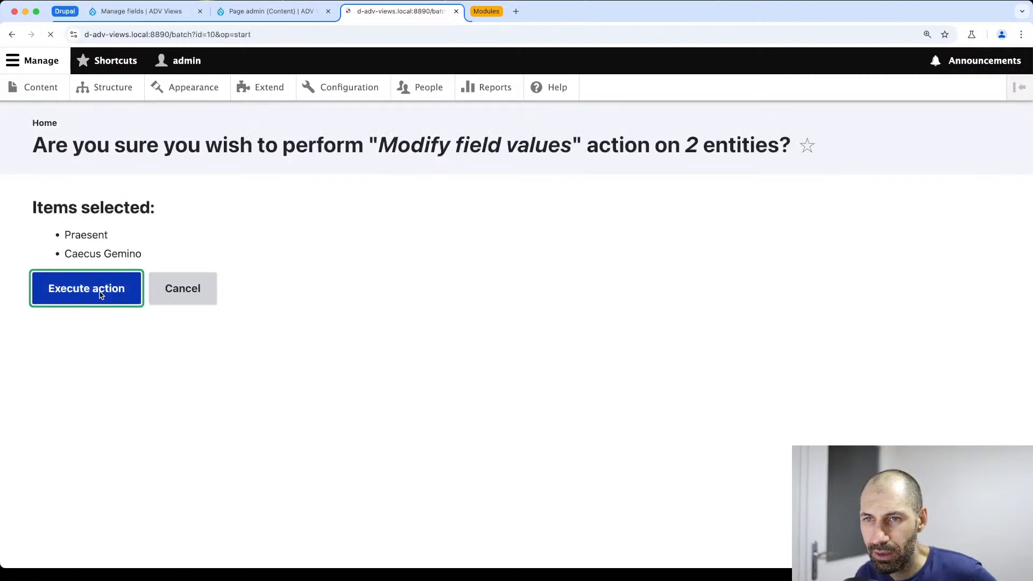
scroll(260, 352, "down", 2)
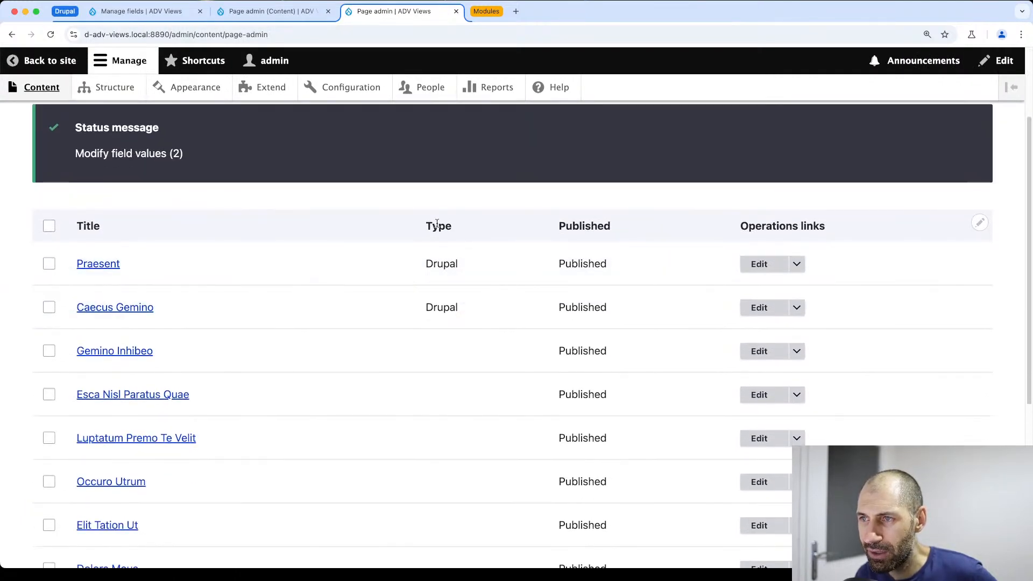
left_click_drag(425, 259, 461, 307)
left_click(463, 312)
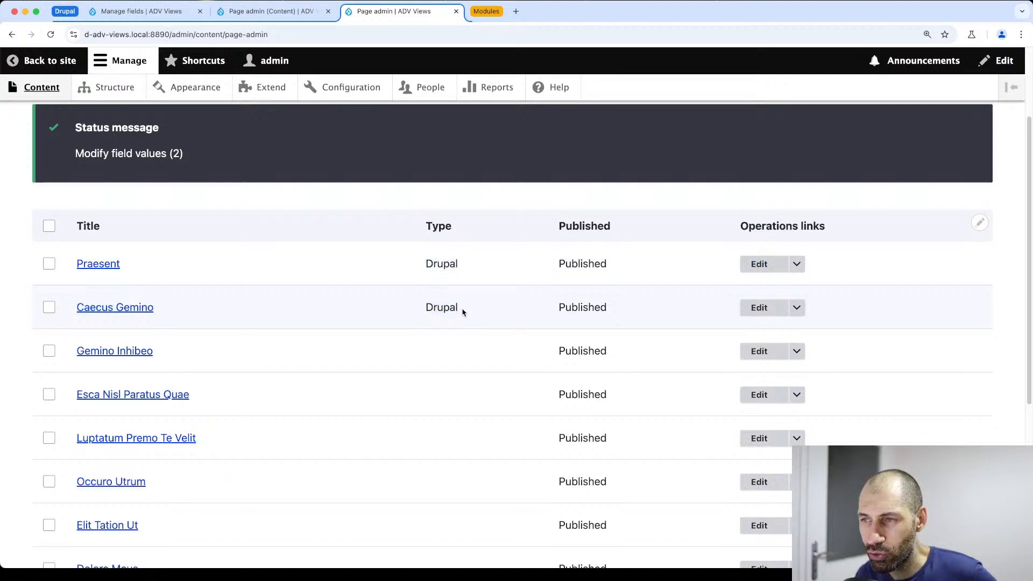
Select all results across every page of the Page admin view and apply the Modify field values action to them
left_click(48, 228)
left_click(502, 541)
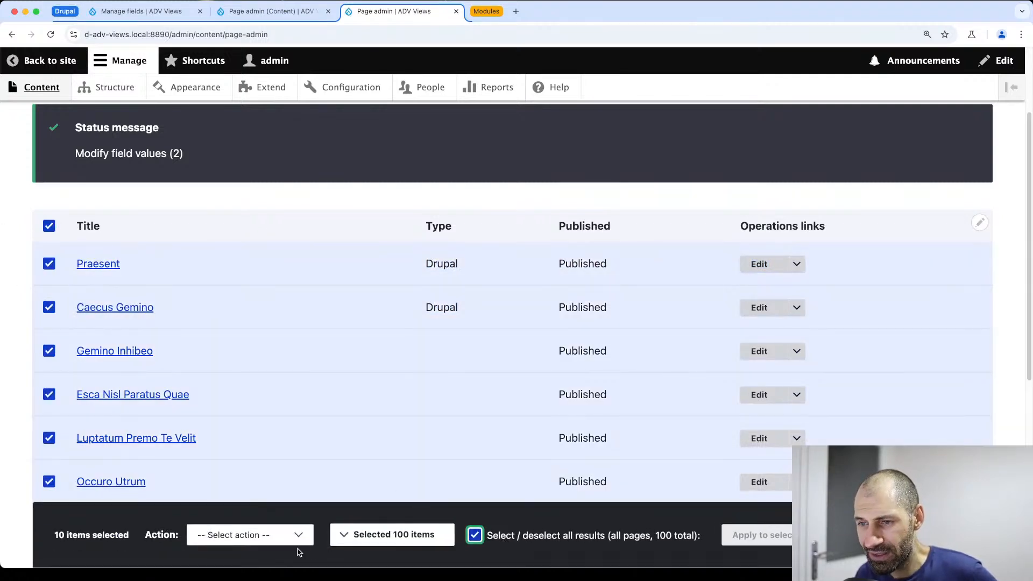
left_click(290, 540)
left_click(230, 514)
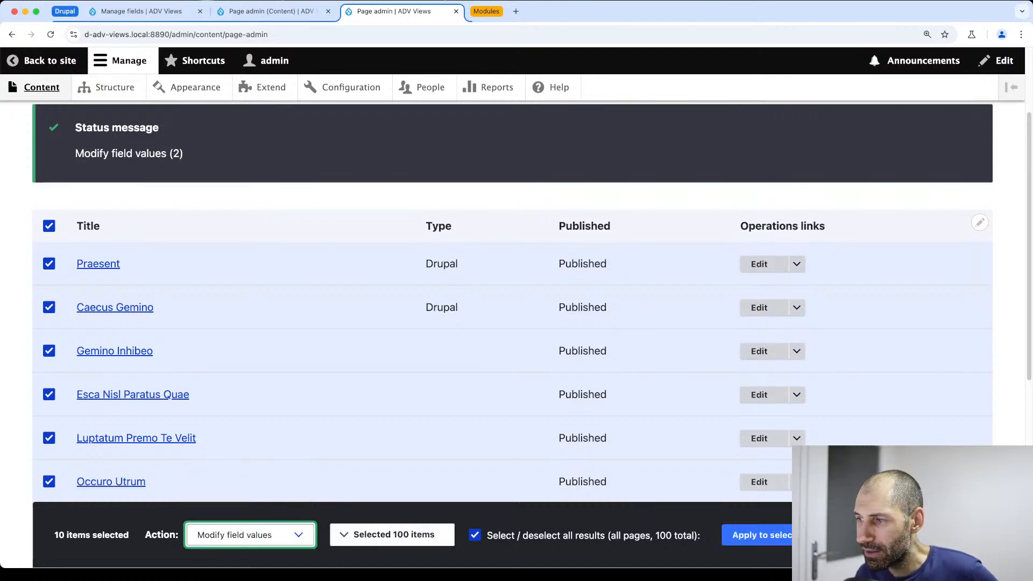
left_click(789, 533)
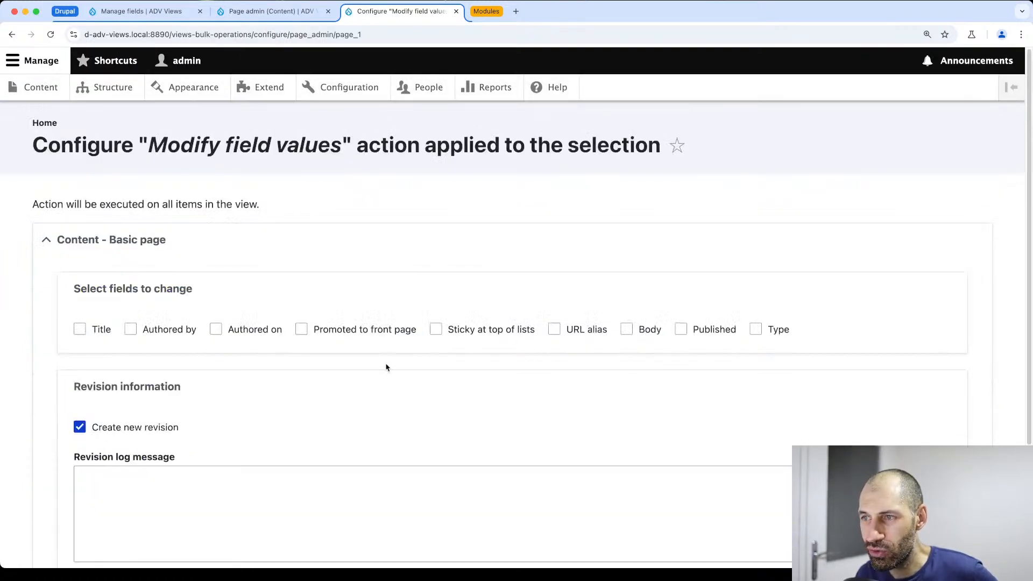
Choose Type as the field to change, set it to WordPress, and execute the action on all pages
left_click(756, 330)
scroll(79, 420, "down", 1)
left_click(99, 252)
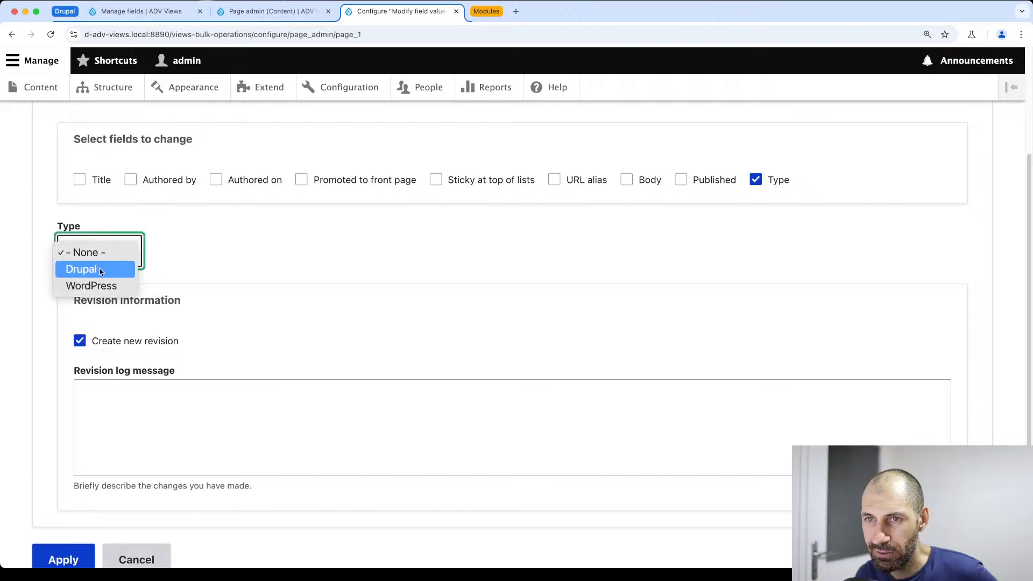
left_click(99, 285)
scroll(96, 390, "down", 2)
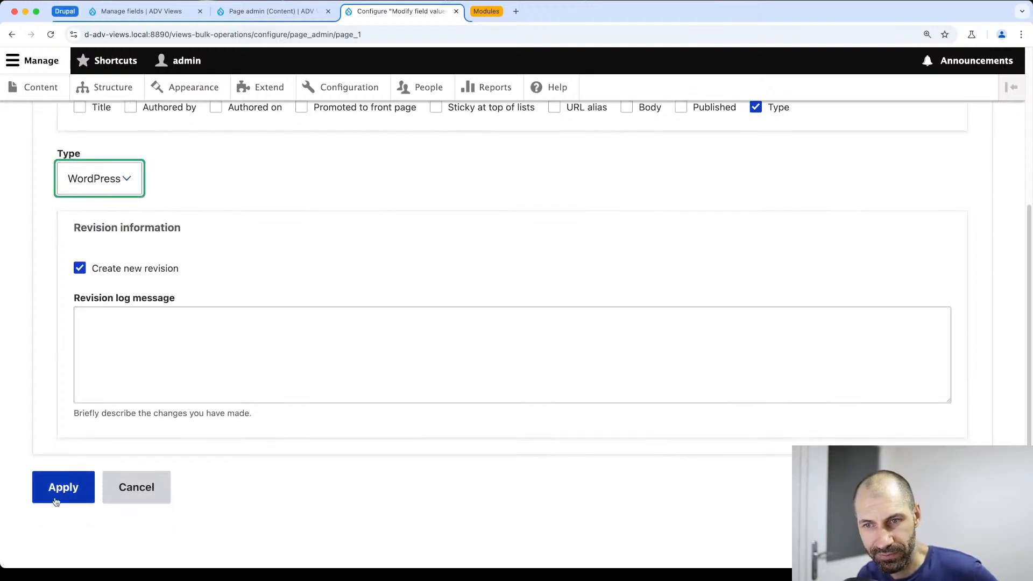
left_click(59, 492)
left_click(71, 240)
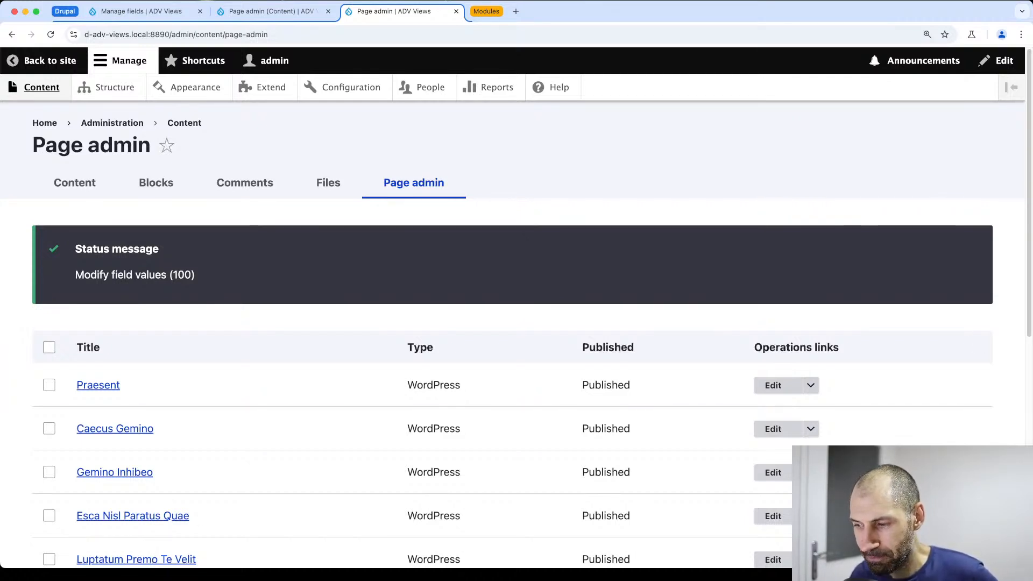
Reselect all results in the Page admin view, including those on other pages, and start the Modify field values action again
left_click(49, 347)
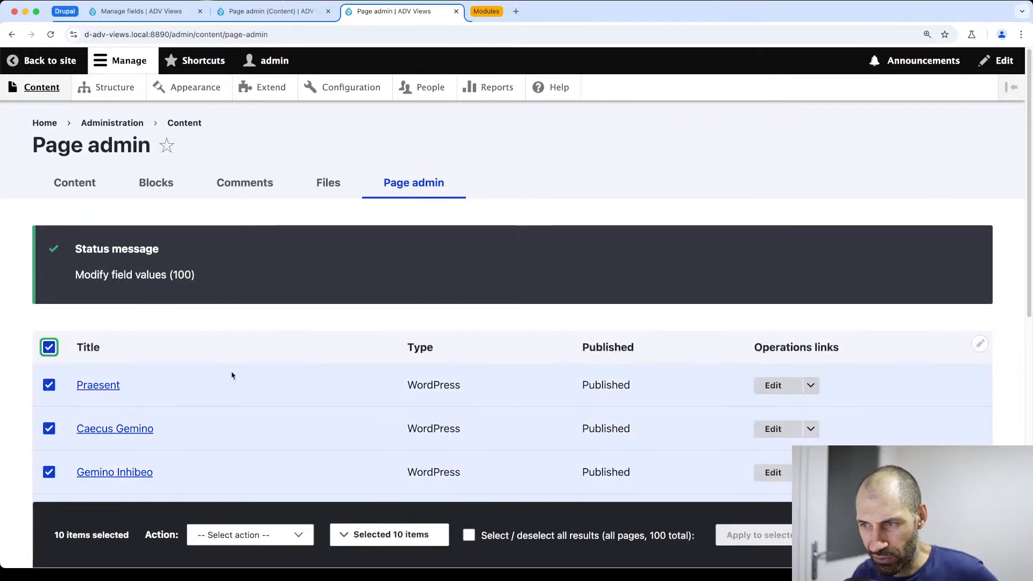
left_click(468, 535)
left_click(289, 542)
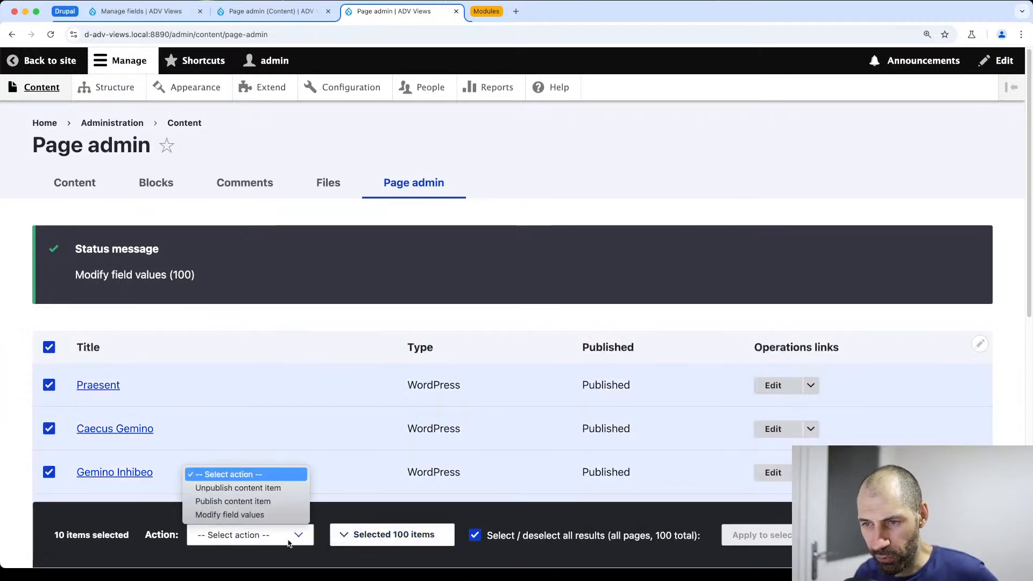
left_click(231, 515)
left_click(761, 540)
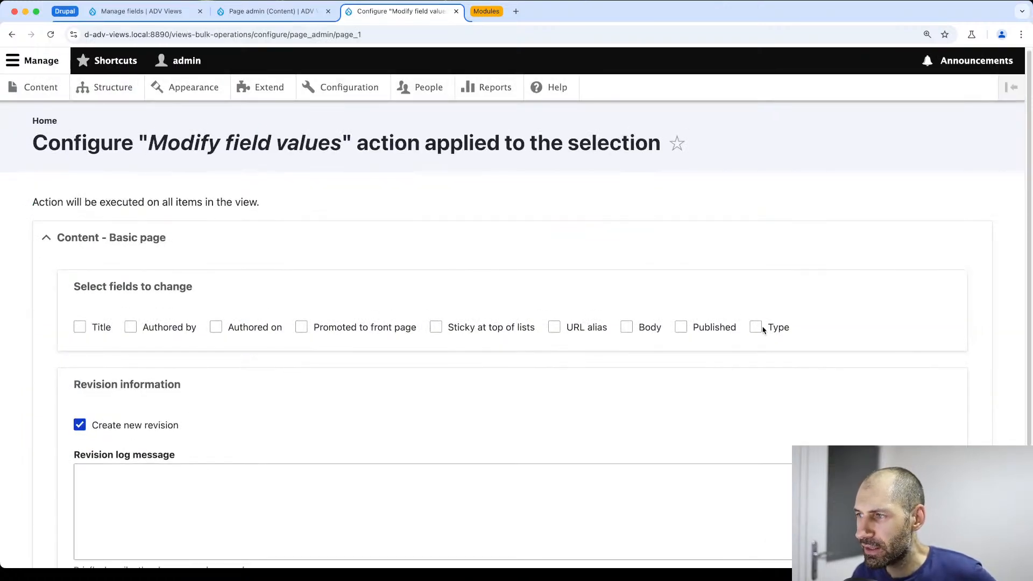
Choose Type as the Basic page field to change and set its new value to Drupal
left_click(762, 329)
scroll(377, 407, "down", 2)
left_click(115, 297)
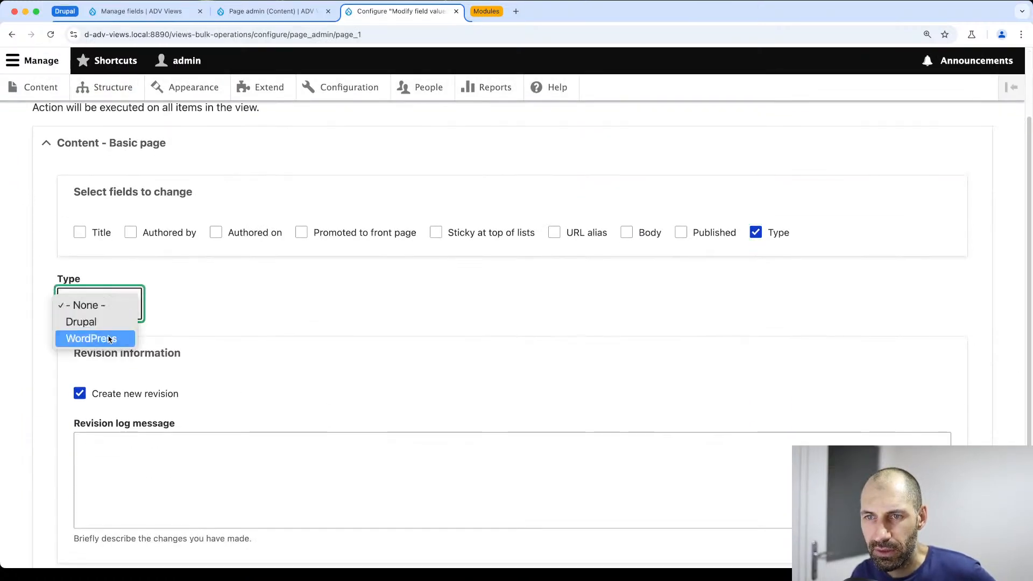
left_click(80, 322)
scroll(105, 328, "down", 3)
Enter the revision log message "Changed with VBO." and execute the field change on all selected pages
left_click(119, 317)
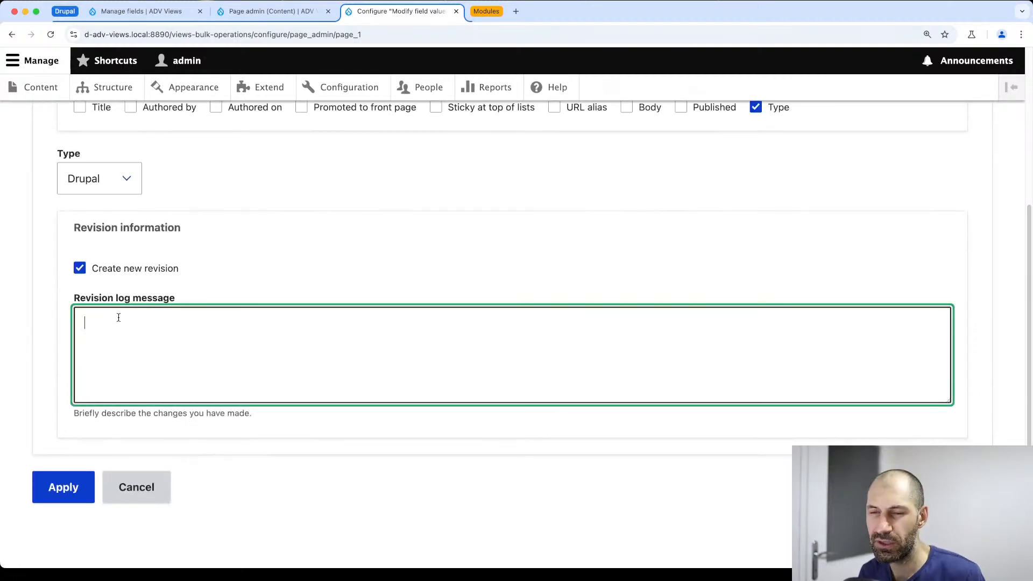
type("ChNG")
key("BackSpace")
key("BackSpace")
key("BackSpace")
key("BackSpace")
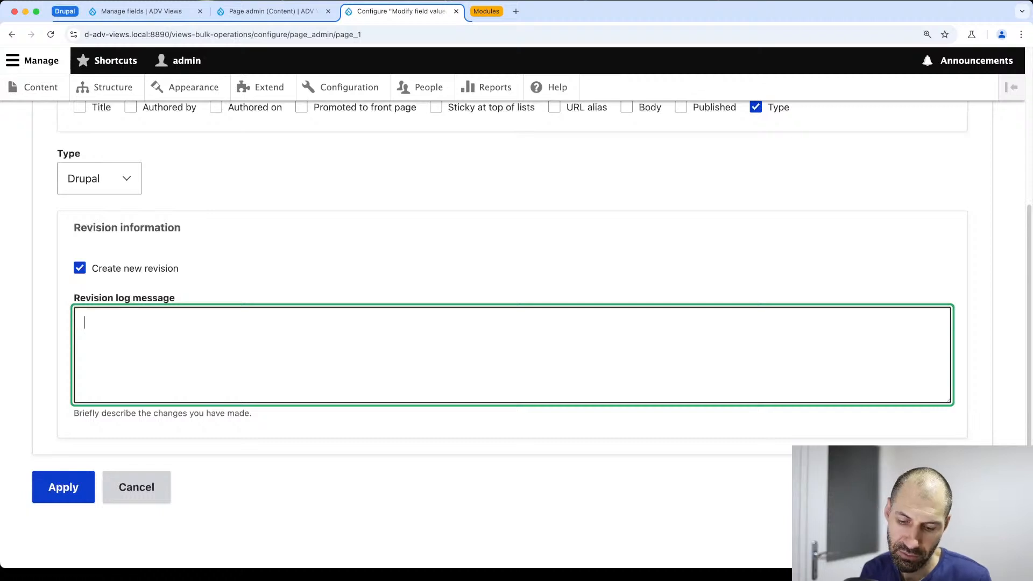
type("Changed w")
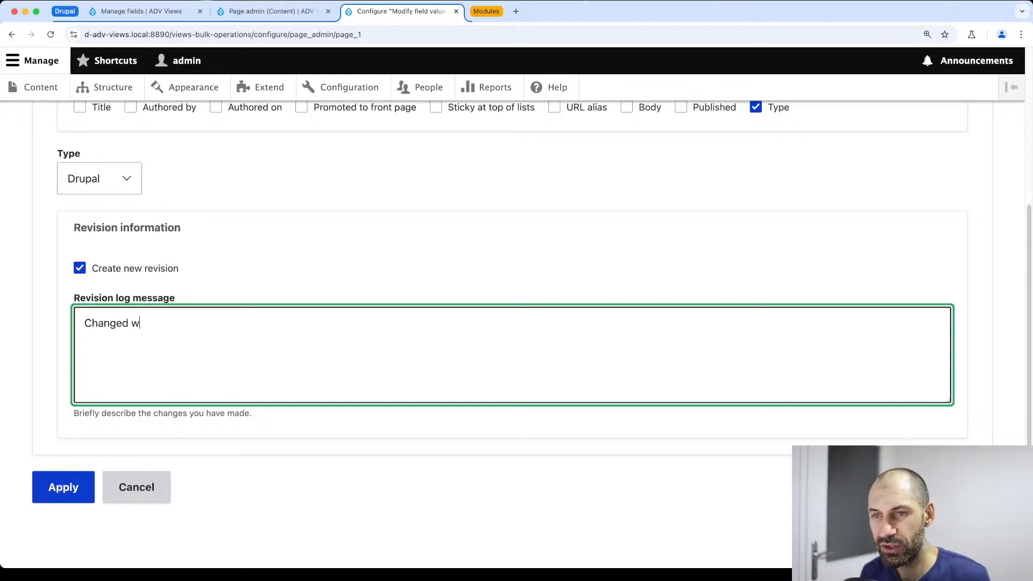
type("ith VBO.")
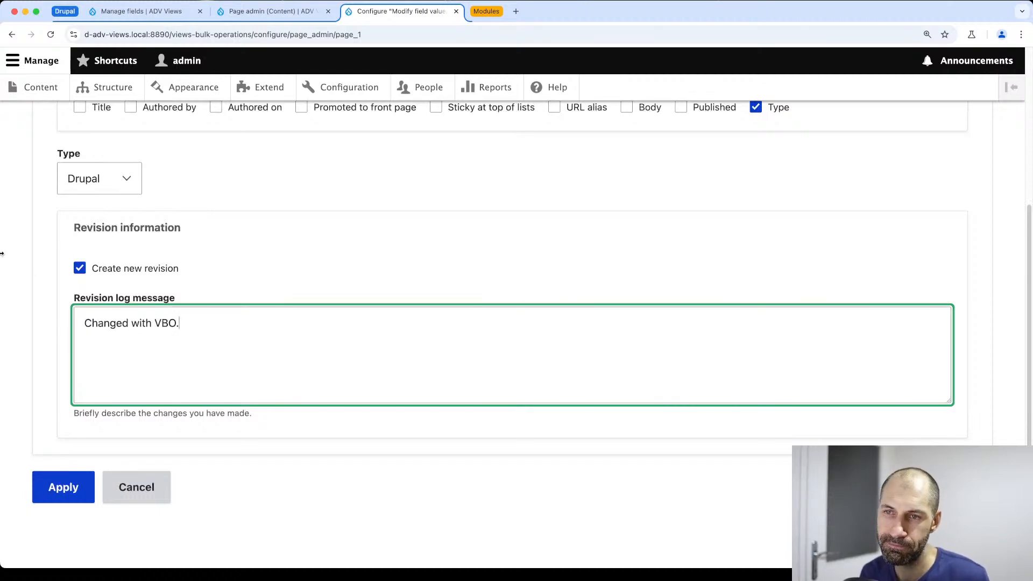
left_click(76, 481)
left_click(102, 240)
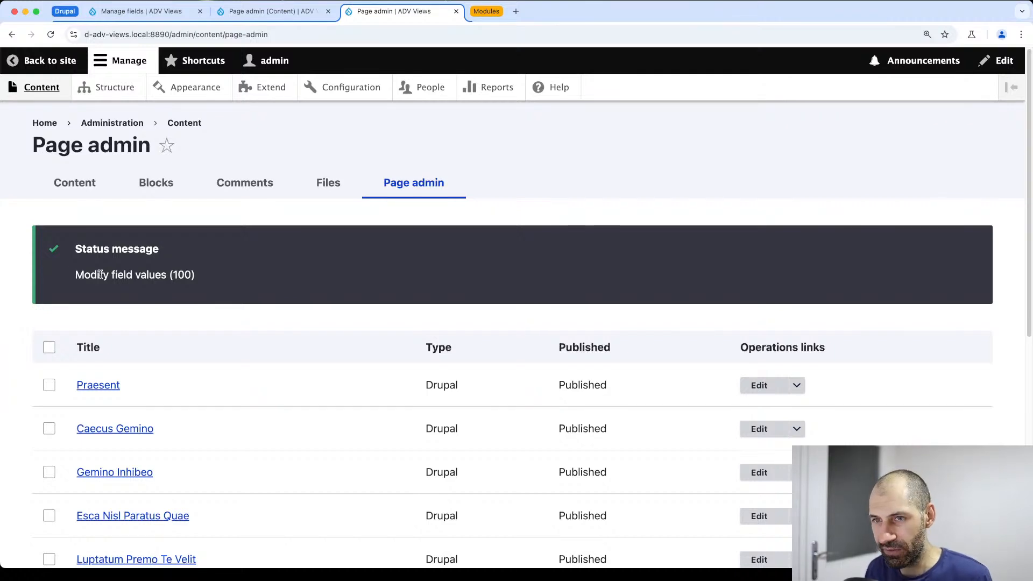
Open the Praesent page in a new tab and examine the log messages in its revision history
left_click(96, 385, "super")
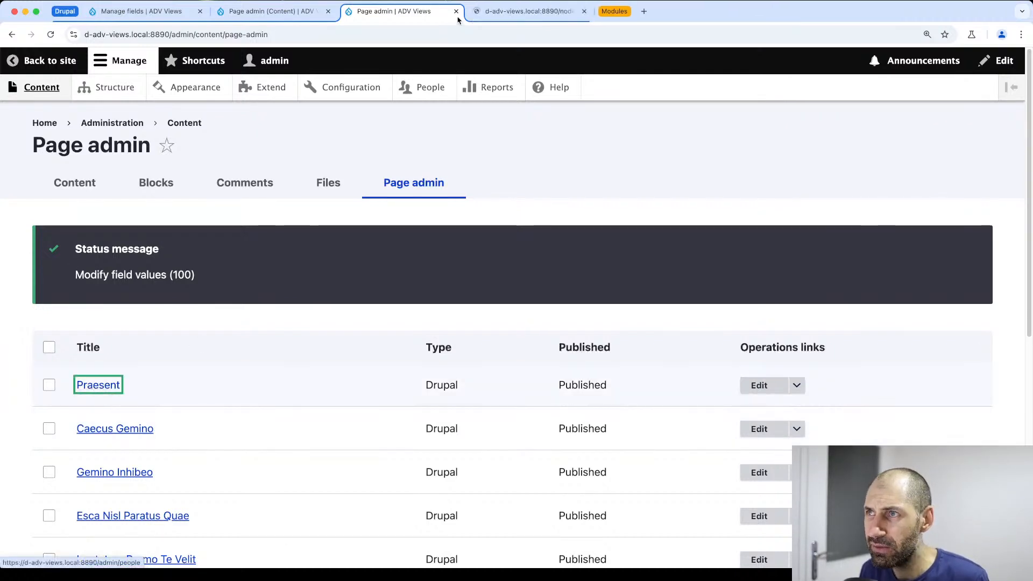
left_click(492, 11)
left_click(415, 305)
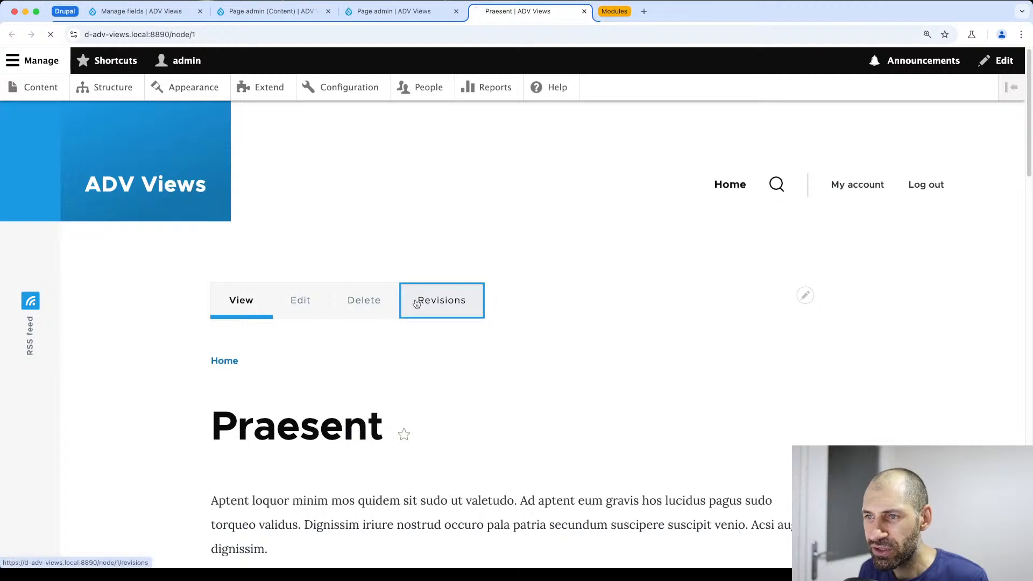
mouse_move(147, 329)
left_mouse_down()
mouse_move(45, 325)
mouse_move(150, 330)
left_mouse_up()
left_click(90, 323)
left_click(150, 329)
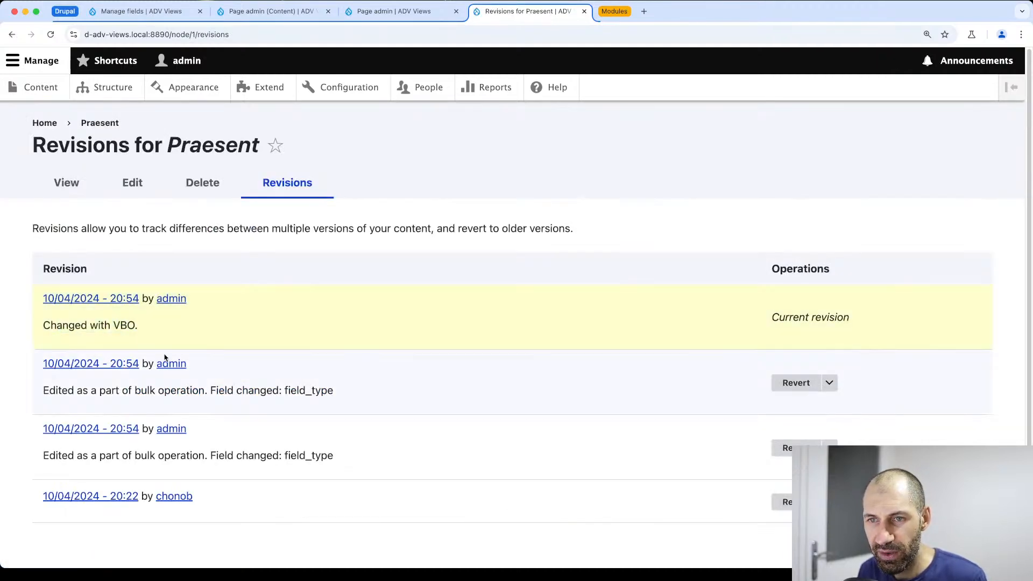
mouse_move(43, 390)
left_mouse_down()
mouse_move(373, 400)
mouse_move(34, 401)
left_mouse_up()
left_click(373, 400)
left_click(34, 401)
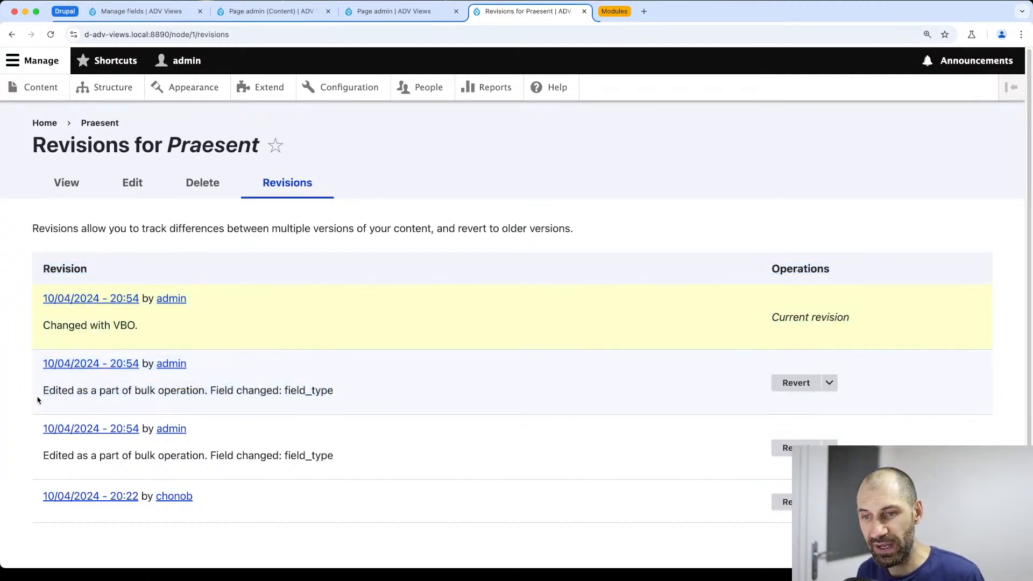
left_click_drag(204, 389, 112, 395)
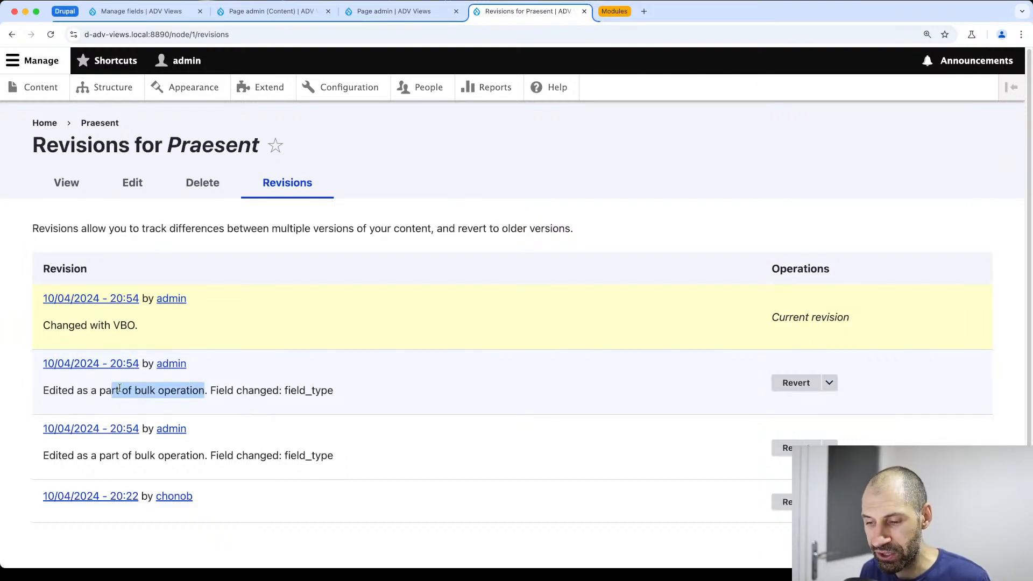
left_click(422, 387)
Expand the Modules tab group and review the DraggableViews project page on drupal.org down to its releases
left_click(612, 11)
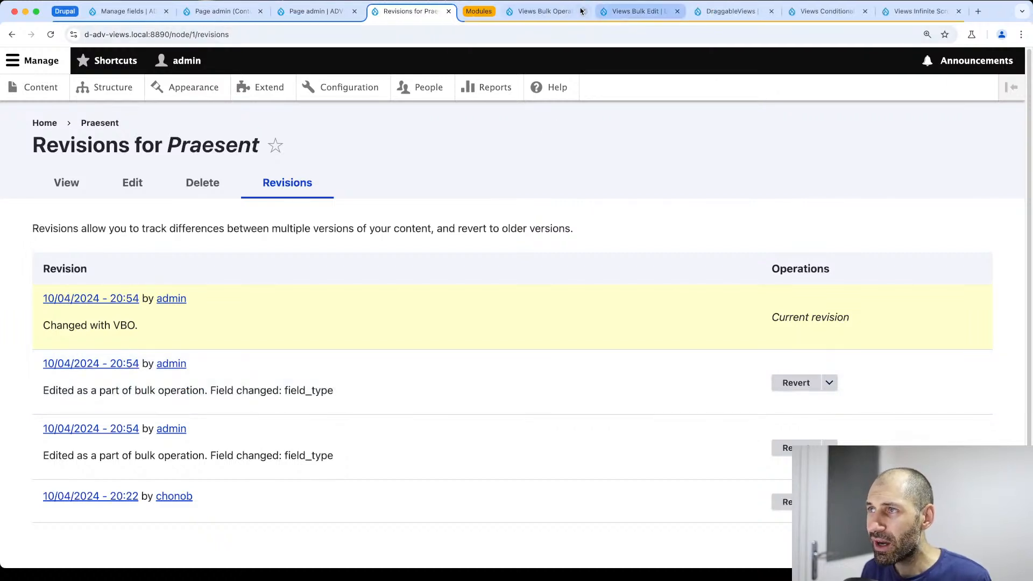
left_click(537, 12)
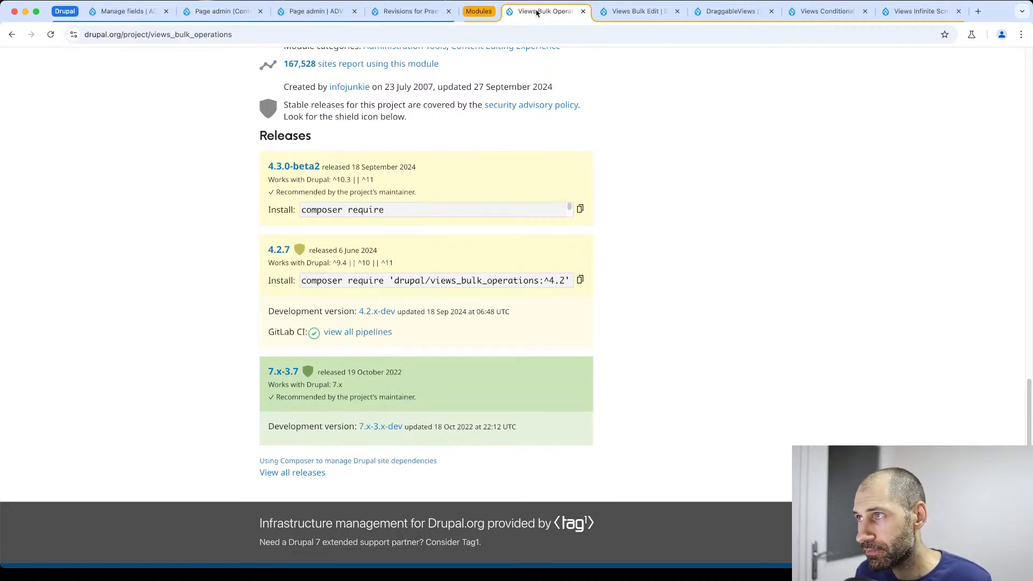
left_click(728, 10)
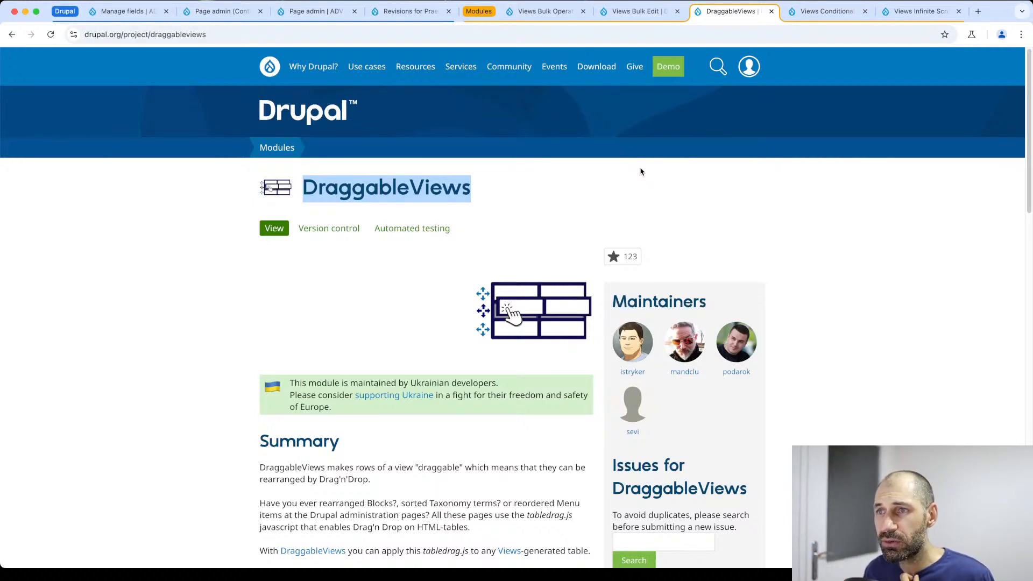
left_click(671, 212)
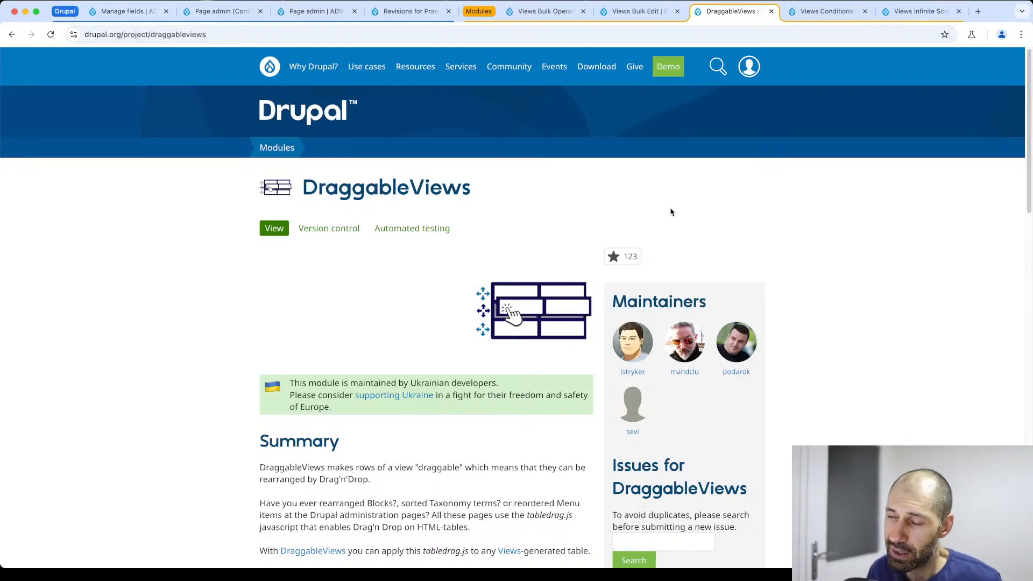
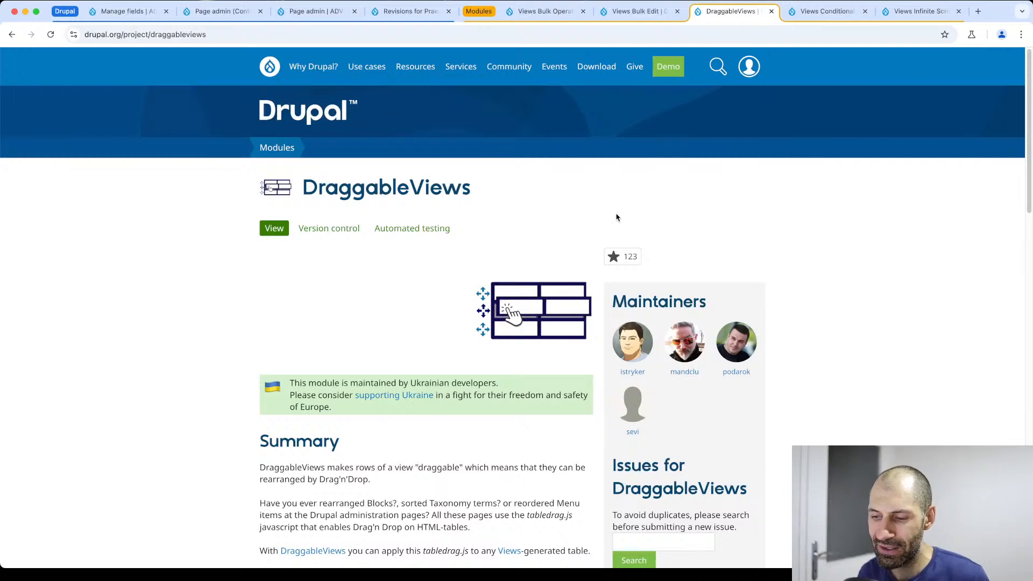
scroll(399, 430, "down", 1)
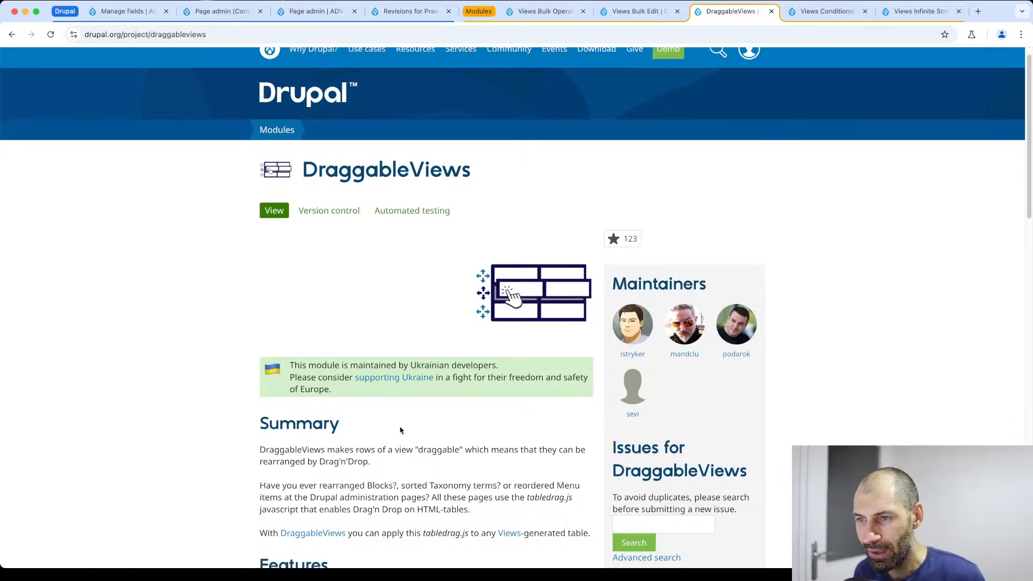
scroll(399, 430, "down", 15)
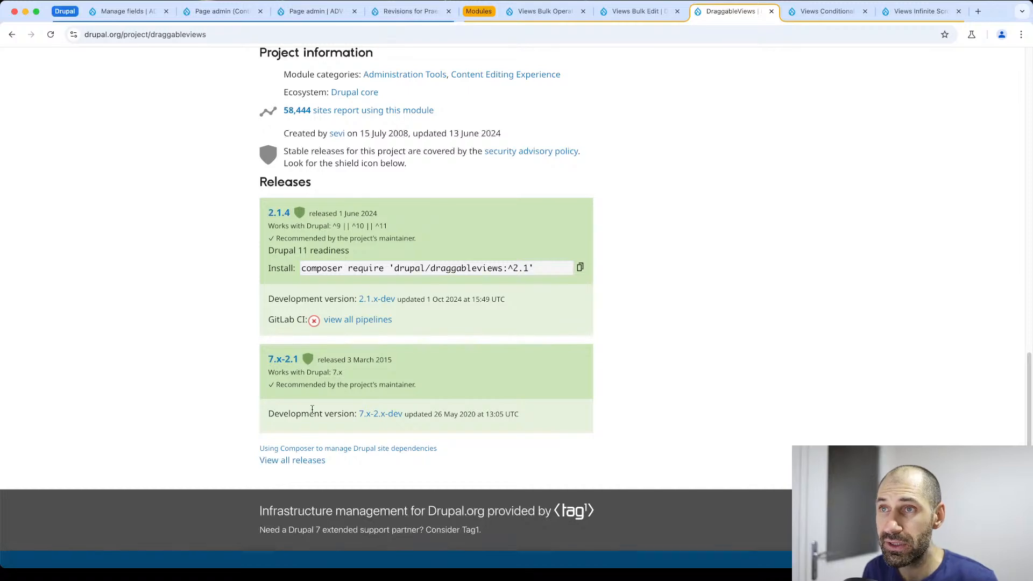
Return to the Drupal site, filter the available modules by "drag", and install the DraggableViews module
left_click(398, 13)
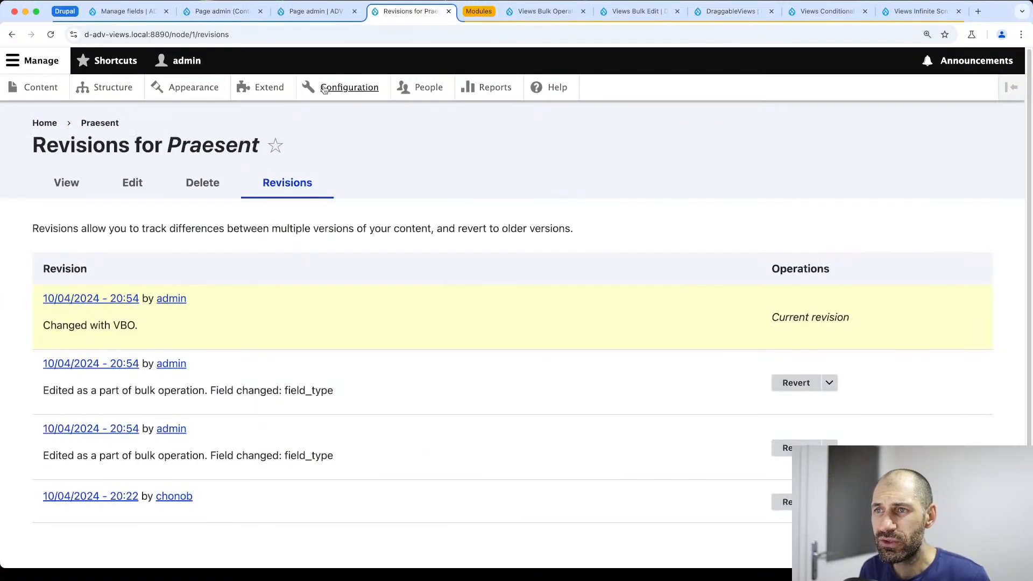
left_click(262, 85)
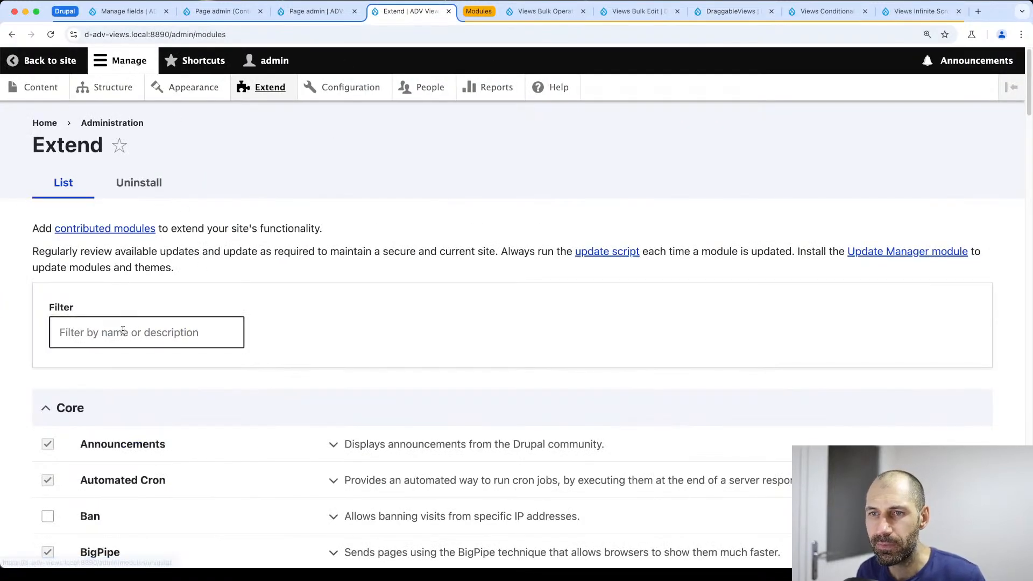
left_click(122, 332)
type("drag")
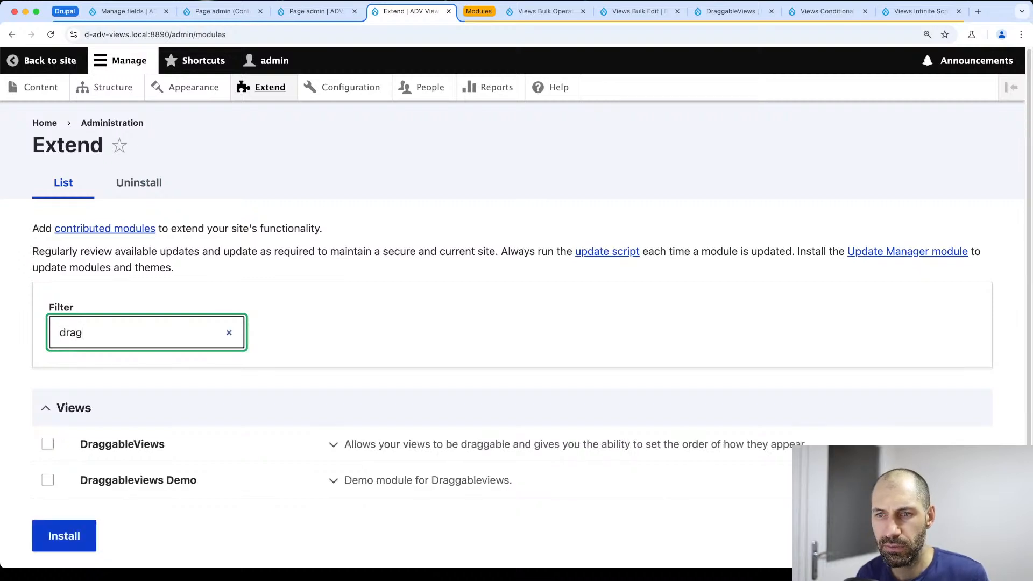
left_click(148, 451)
scroll(156, 452, "down", 2)
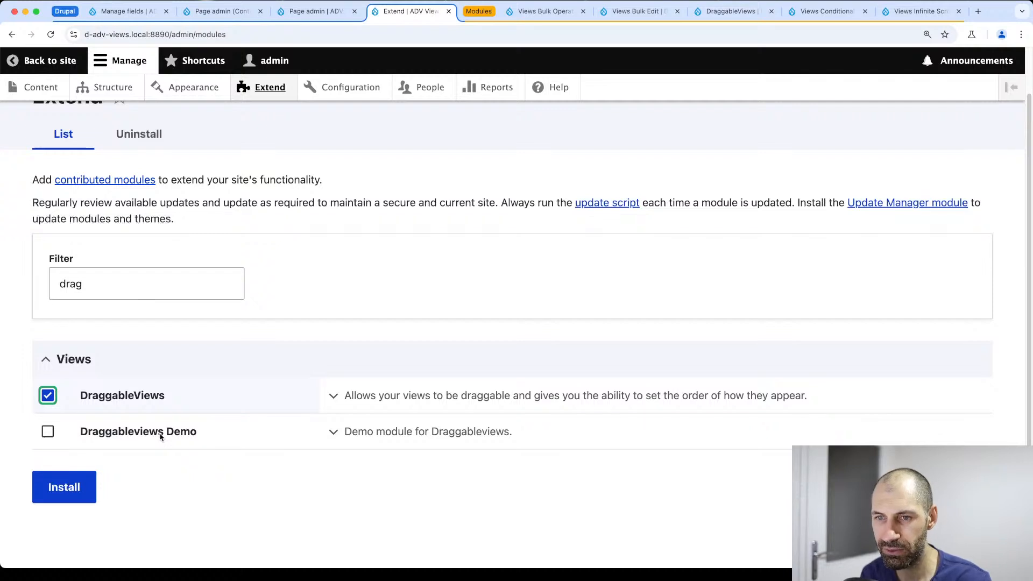
left_click(75, 493)
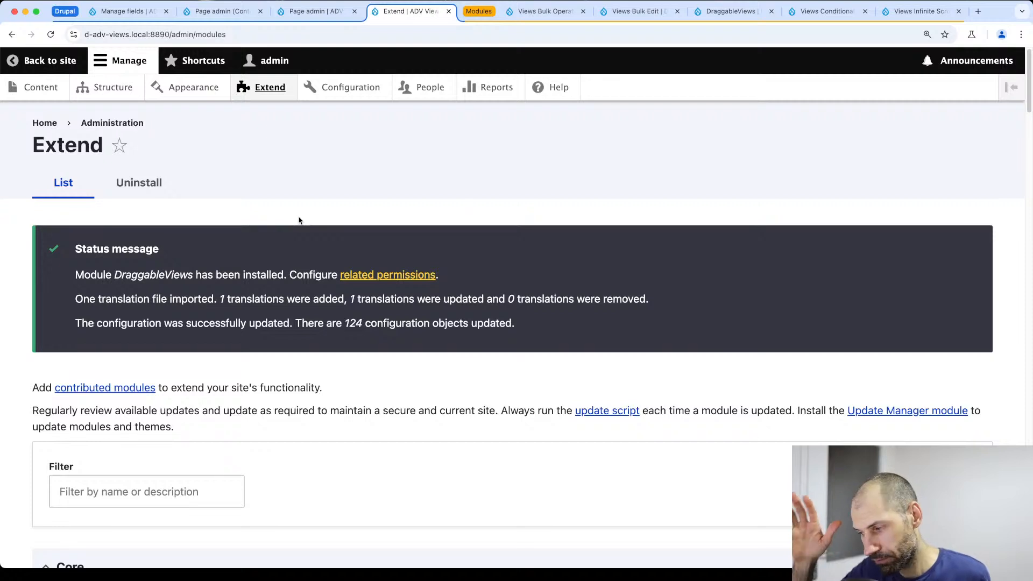
Start a new view named "Page order" that shows content of type Basic page
left_click(133, 91)
scroll(134, 318, "down", 4)
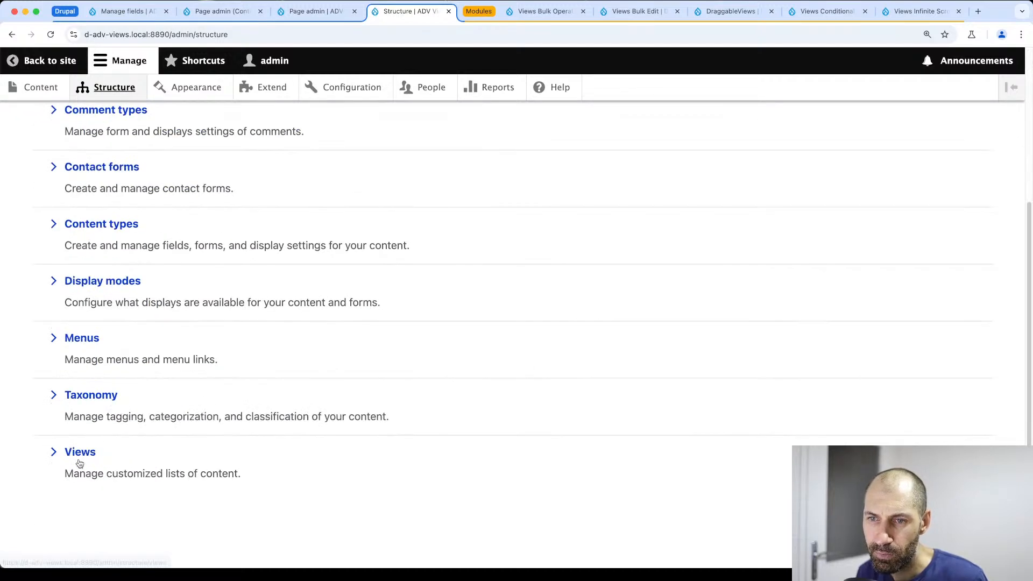
left_click(80, 453)
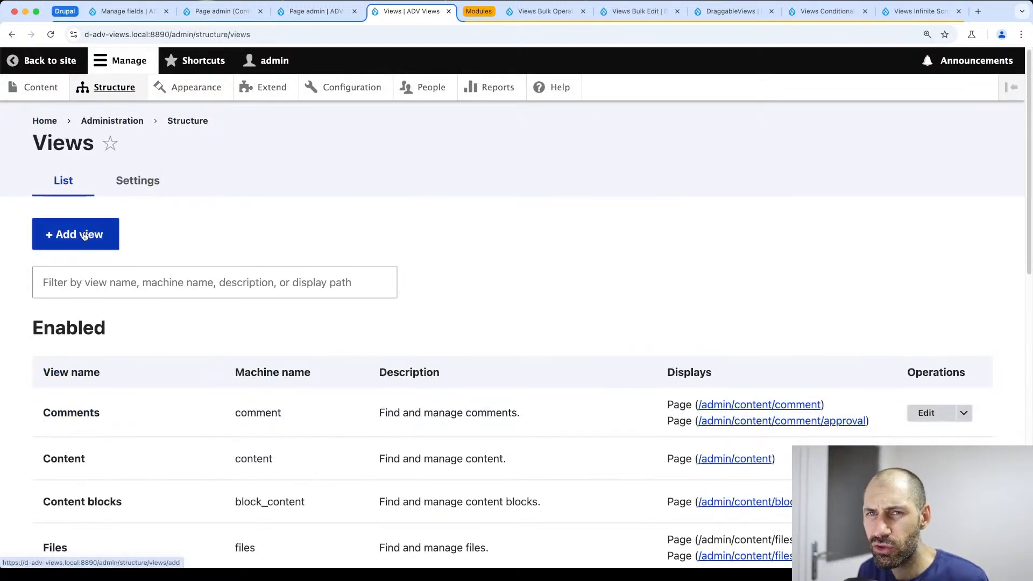
left_click(84, 237)
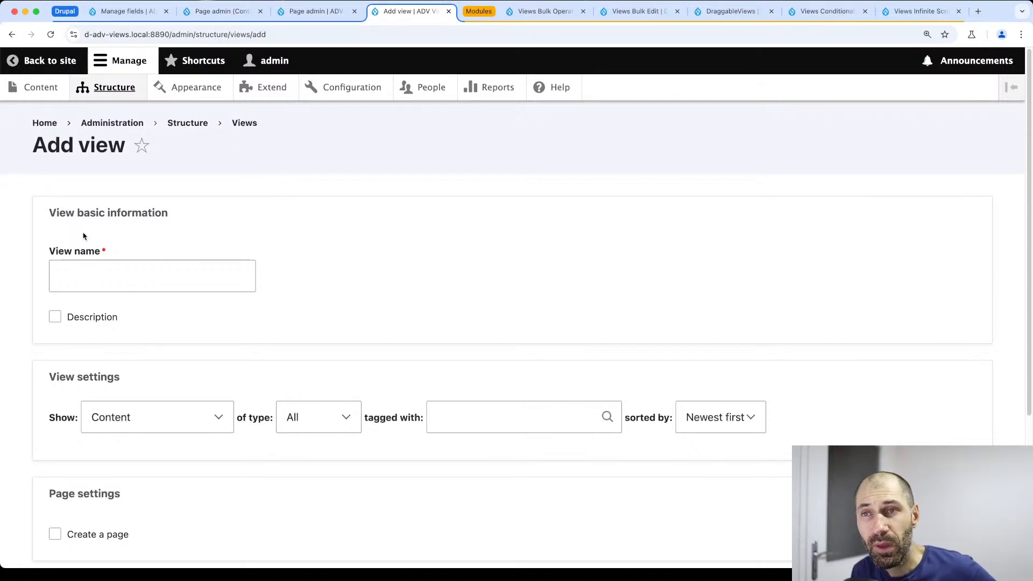
left_click(85, 269)
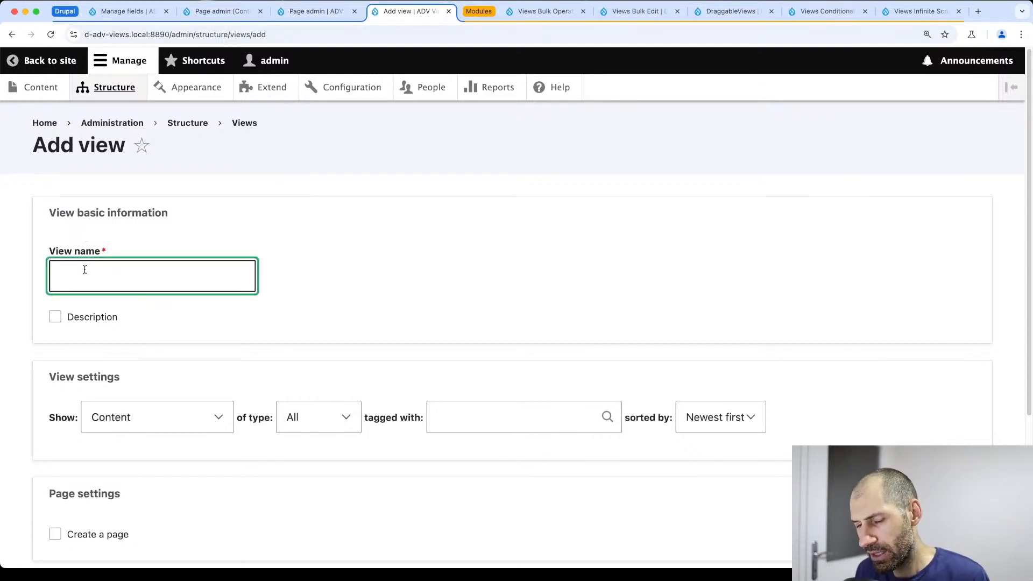
type("Page order")
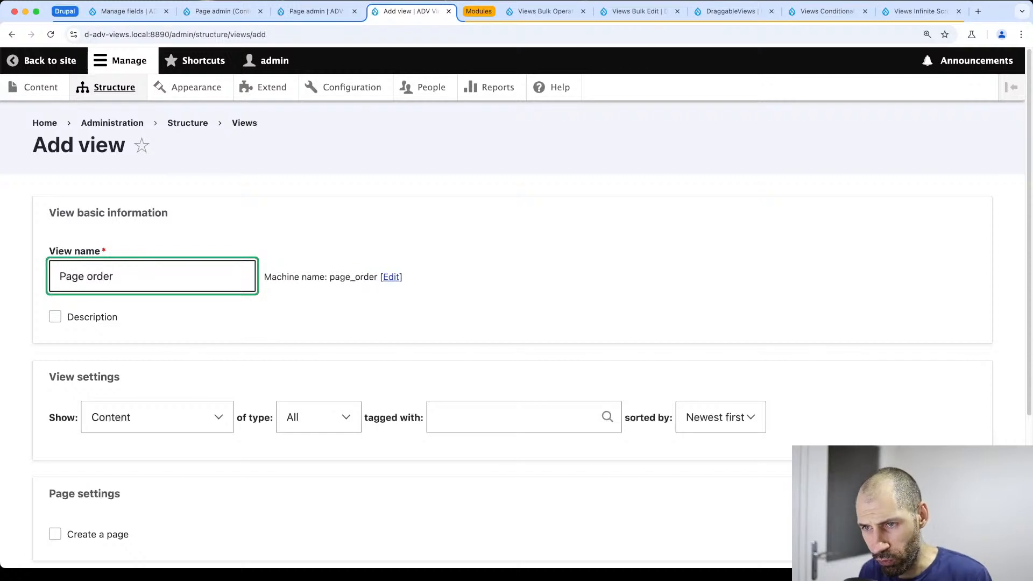
left_click(301, 412)
left_click(307, 452)
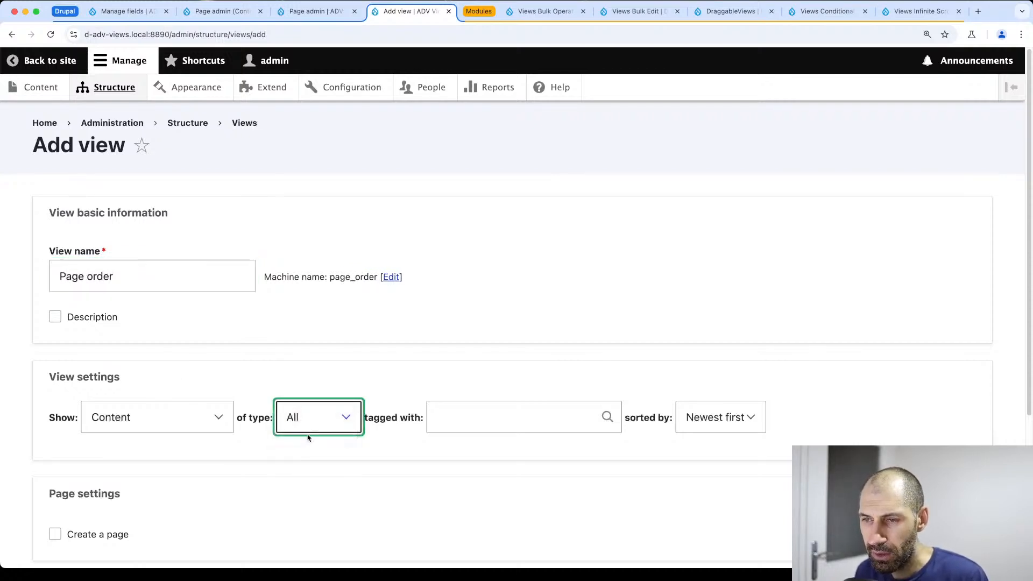
Enable a page for the new view and set its display format to Table
scroll(283, 455, "down", 5)
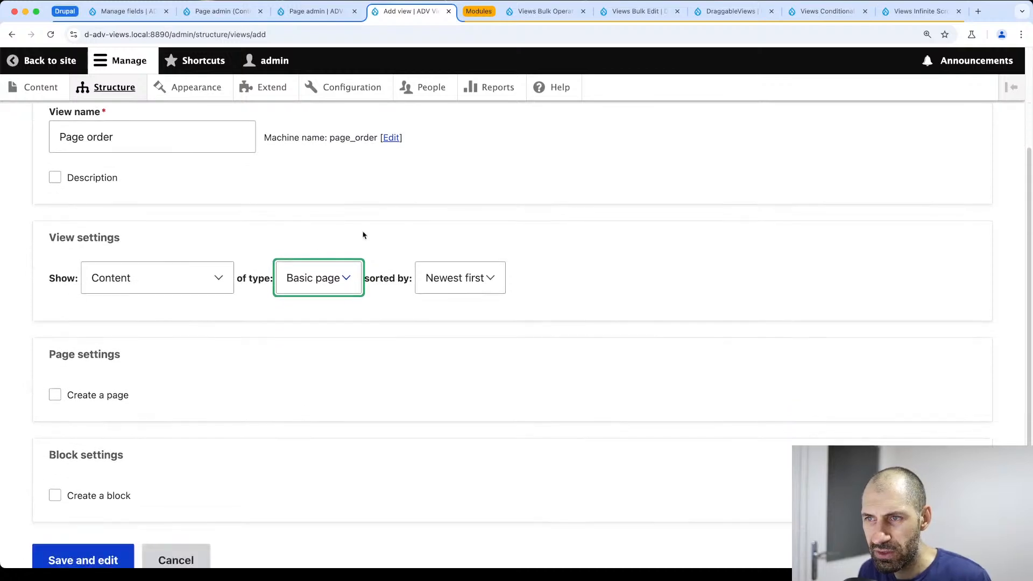
scroll(363, 235, "down", 3)
left_click(86, 332)
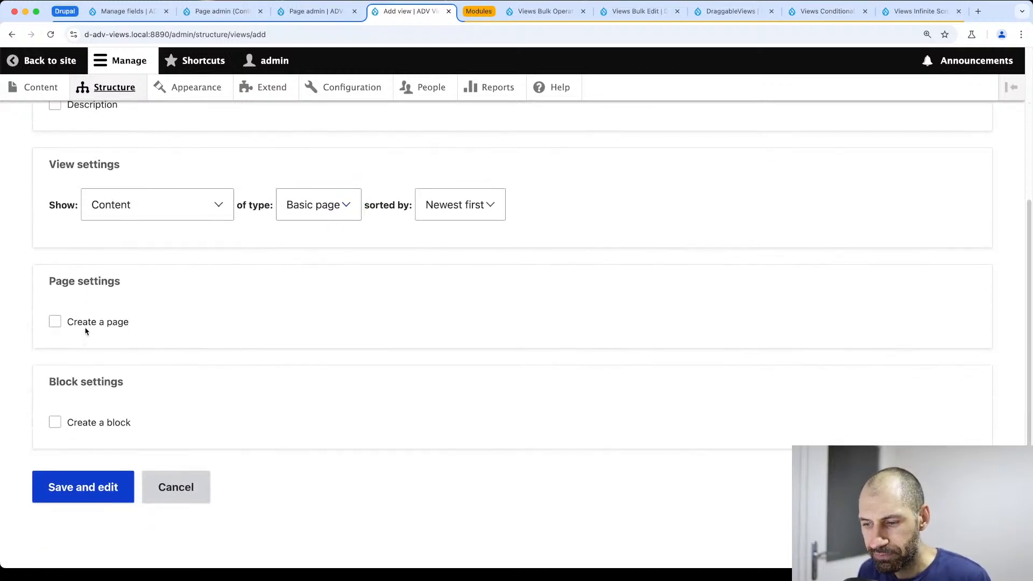
left_click(106, 322)
scroll(126, 339, "down", 7)
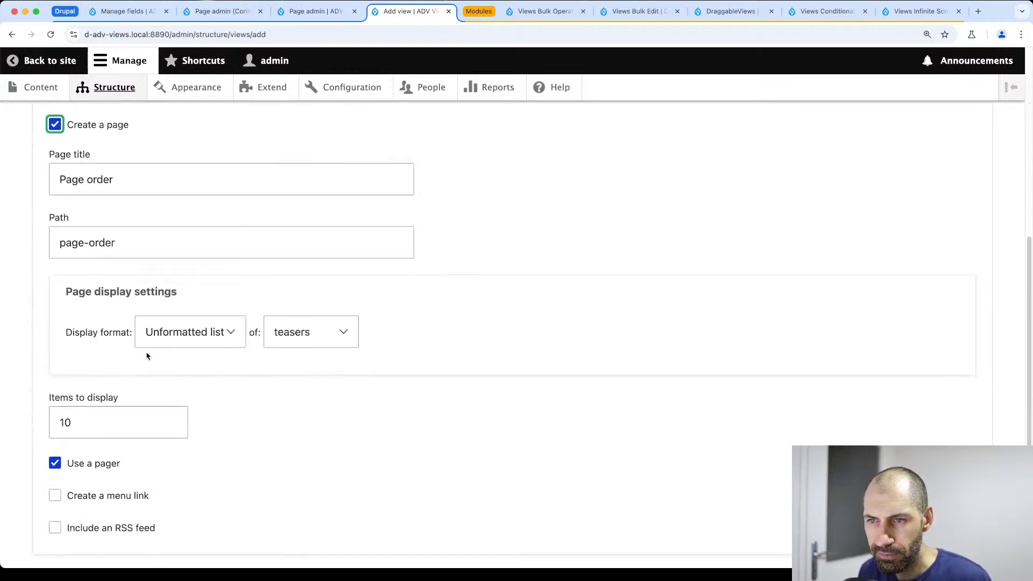
left_click(203, 333)
left_click(191, 317)
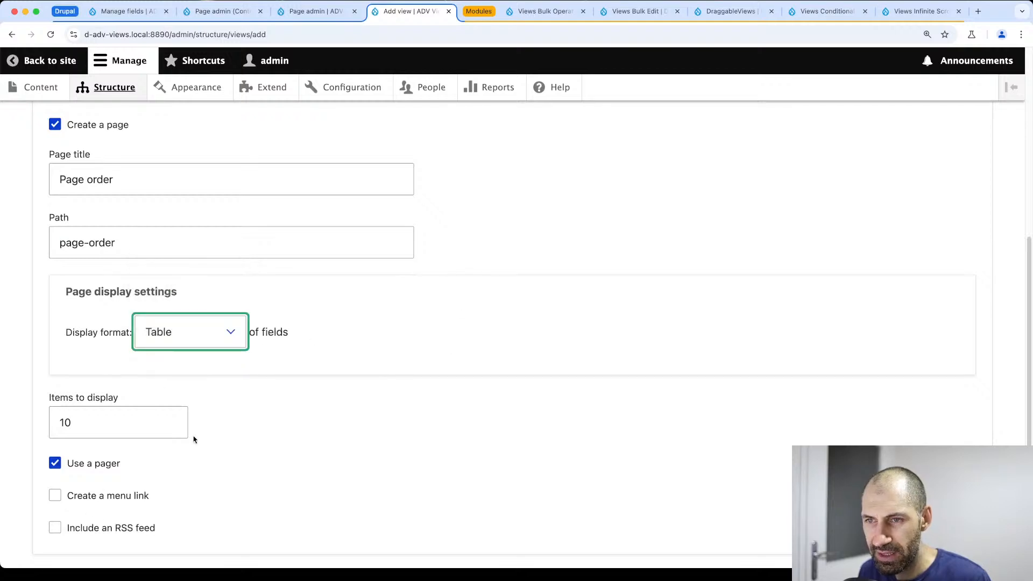
Set the page path to admin/content/page-order and save the new view for editing
scroll(230, 355, "down", 3)
scroll(148, 140, "up", 2)
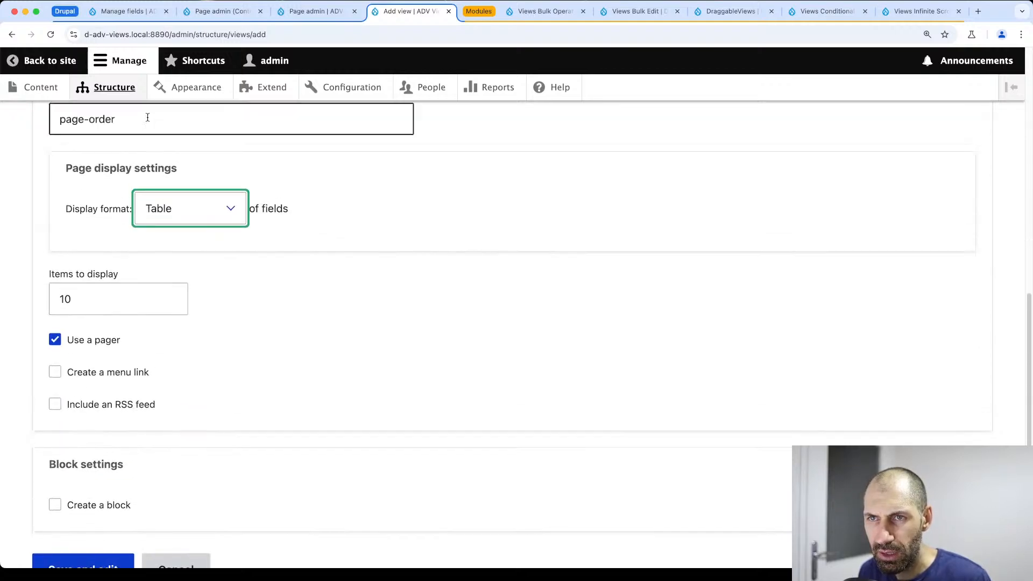
left_click(153, 176)
type("admin/cont")
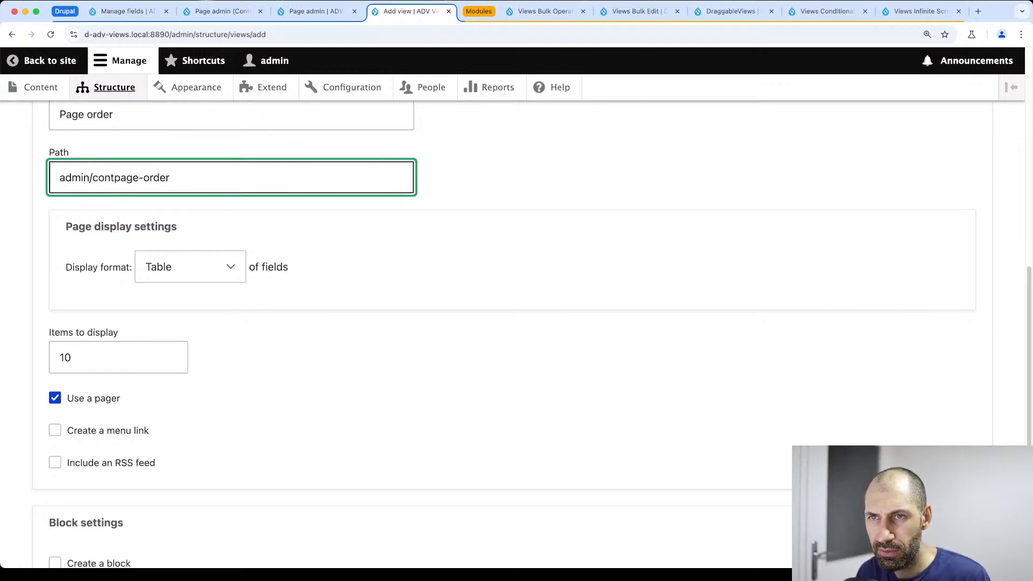
type("ent/")
scroll(143, 282, "down", 3)
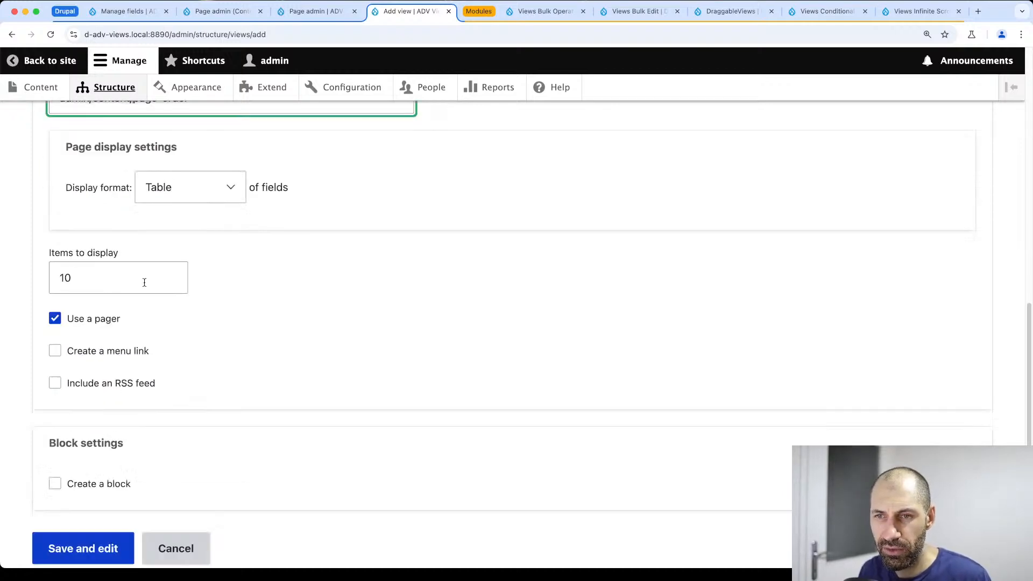
left_click(78, 491)
Give the view page a menu tab entry with the link title "Page order"
scroll(318, 357, "down", 3)
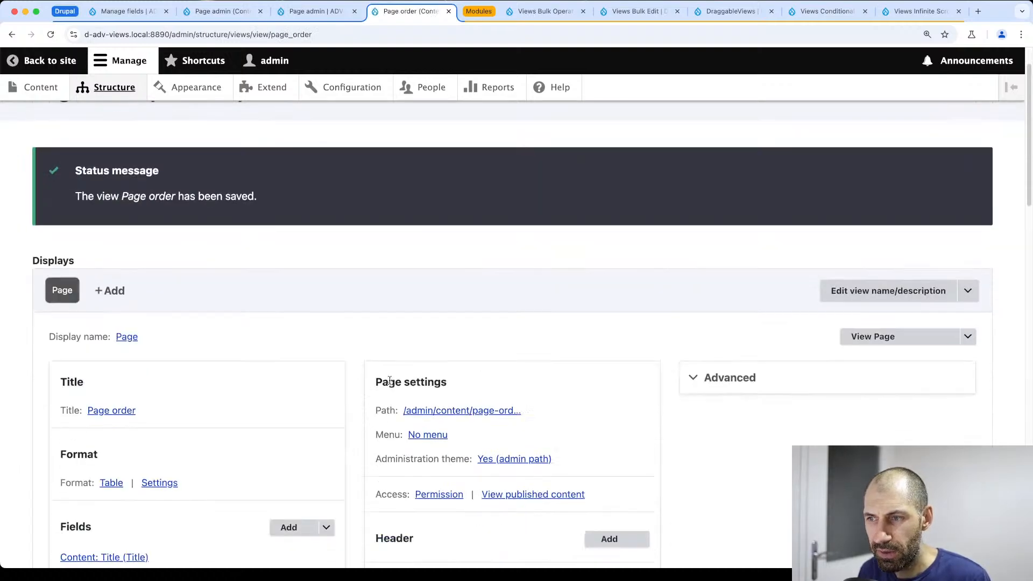
left_click(428, 398)
left_click(178, 301)
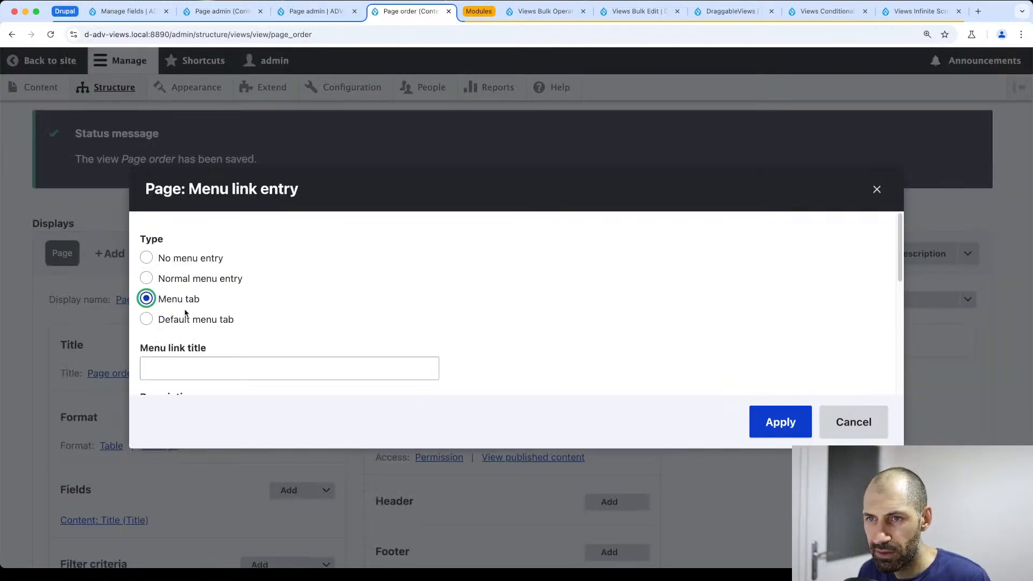
left_click(206, 361)
type("Page ord")
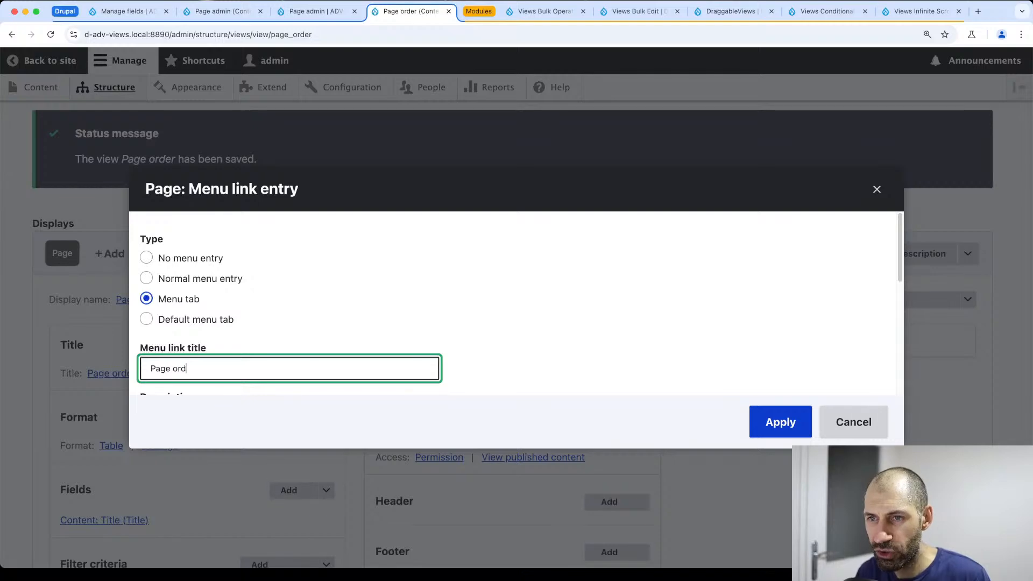
type("er")
left_click(769, 425)
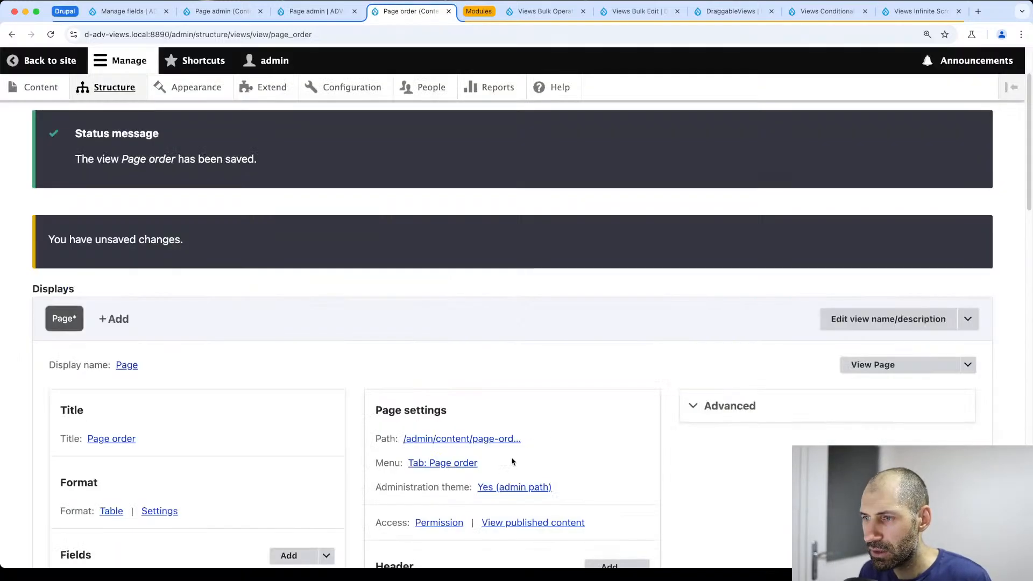
Set the view's access permission to Access Draggableviews
scroll(506, 420, "down", 3)
left_click(532, 348)
left_click(316, 299)
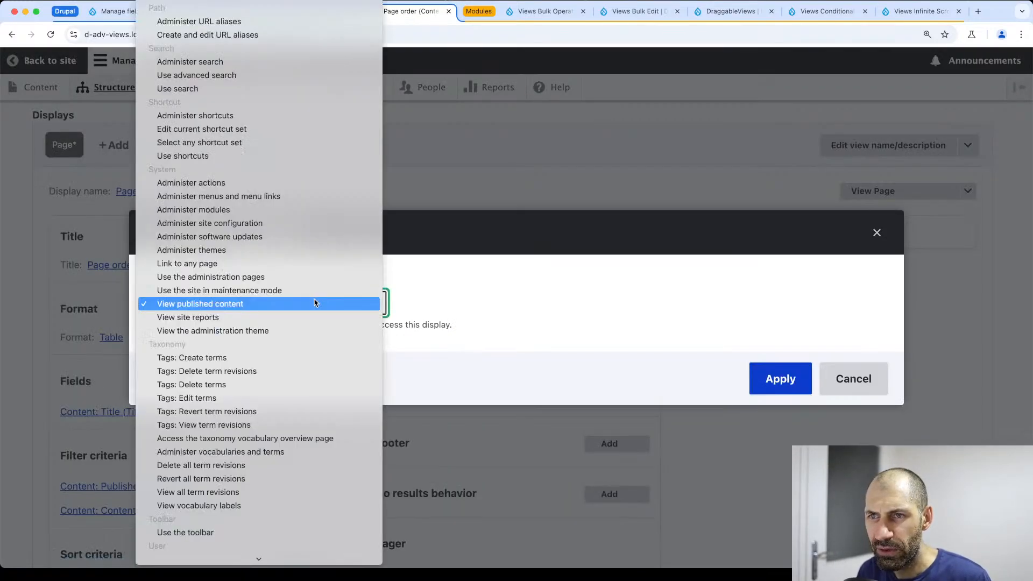
scroll(315, 302, "up", 10)
left_click(284, 116)
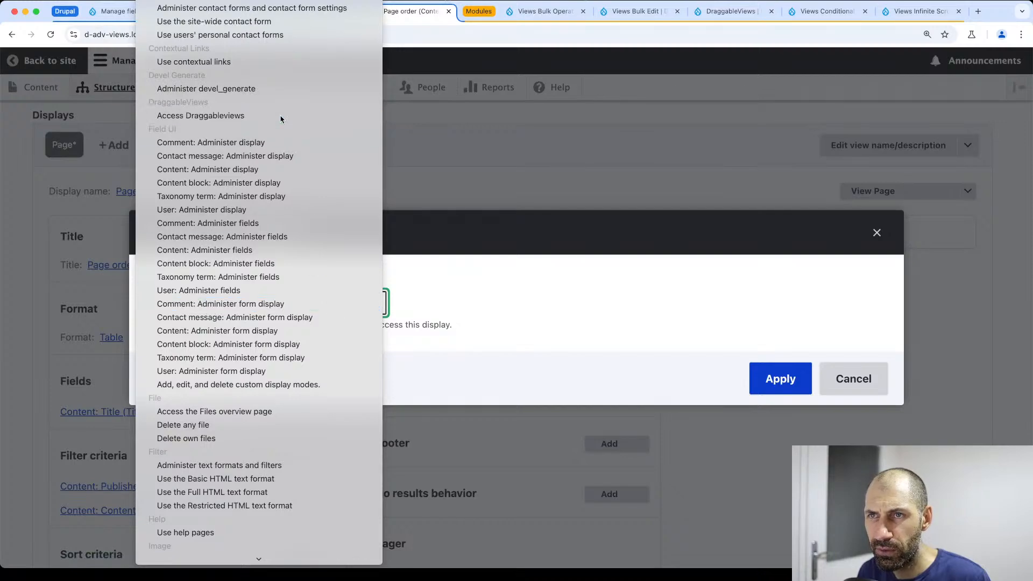
left_click(783, 379)
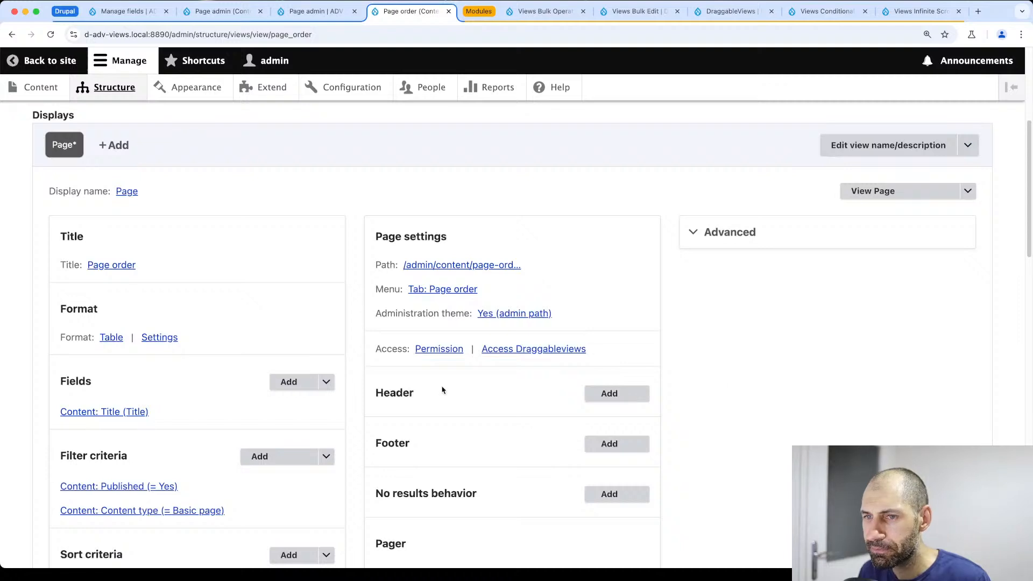
Change the view's pager to display all items, keep the default offset, and save the view
scroll(442, 389, "down", 6)
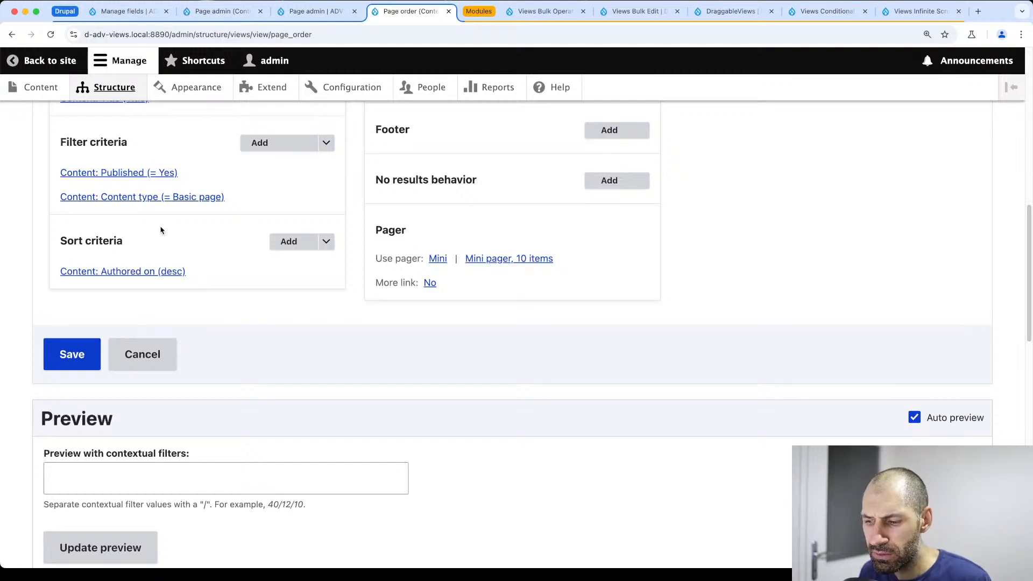
left_click(471, 259)
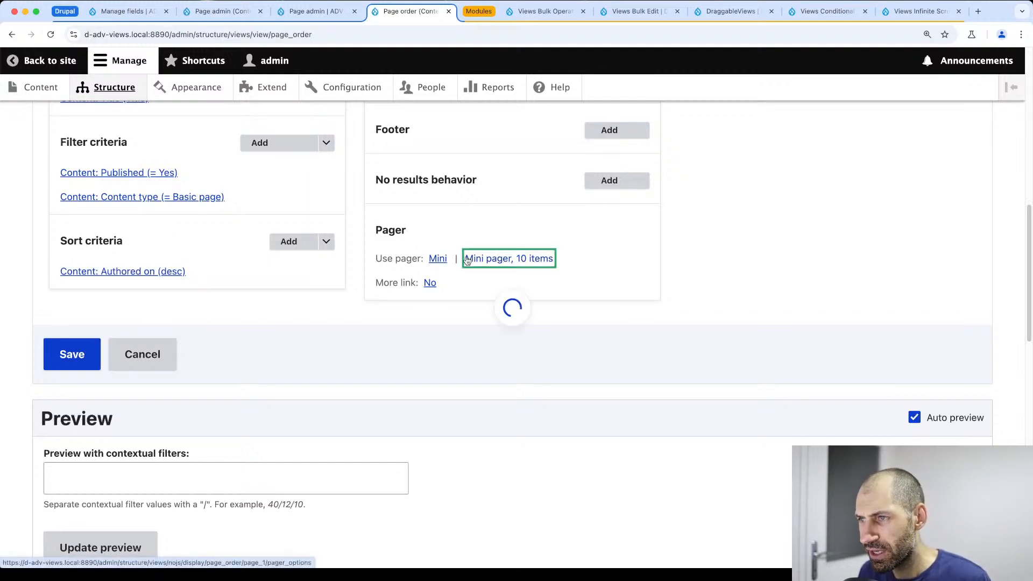
key("Escape")
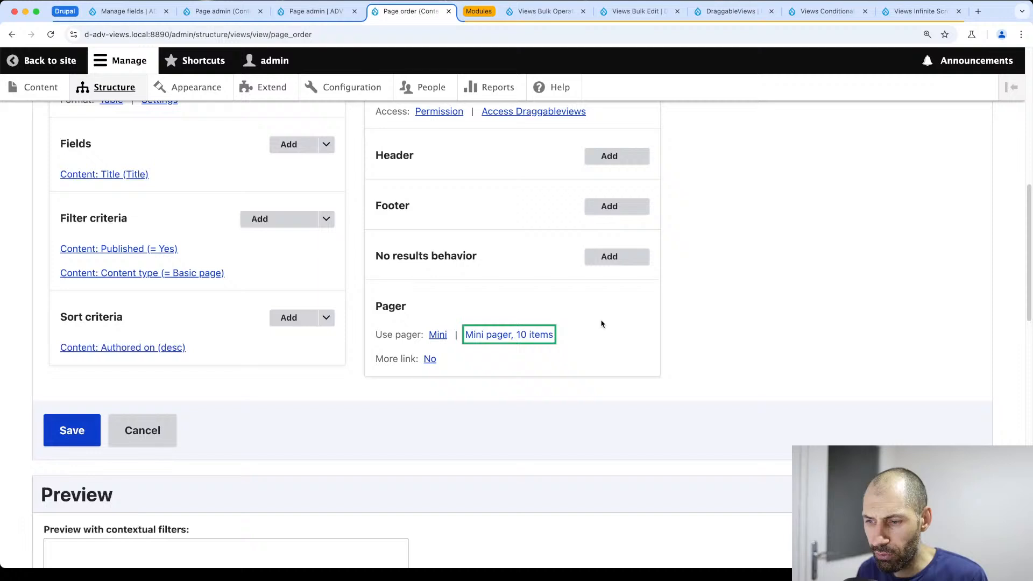
left_click(442, 335)
left_click(156, 276)
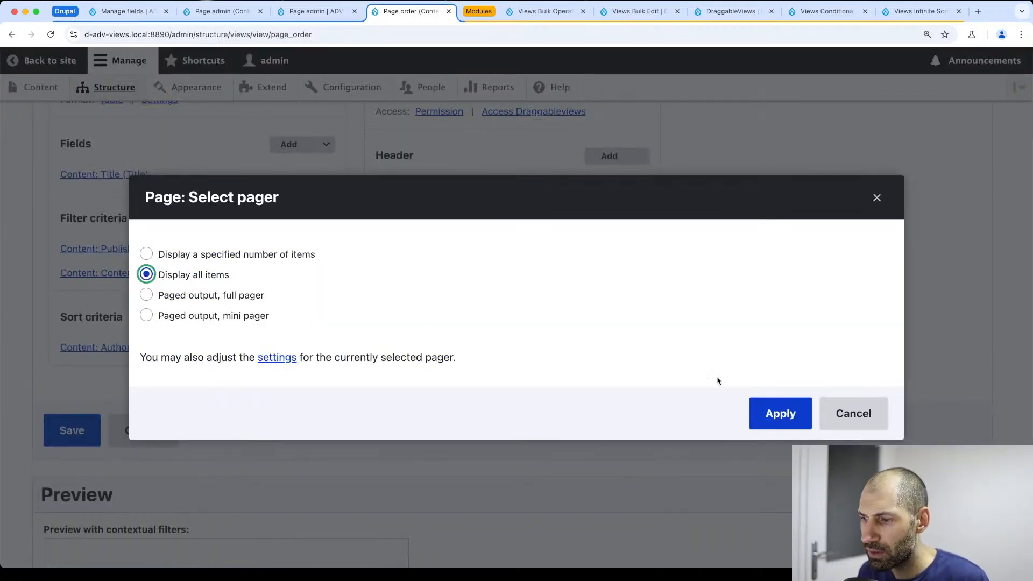
left_click(764, 409)
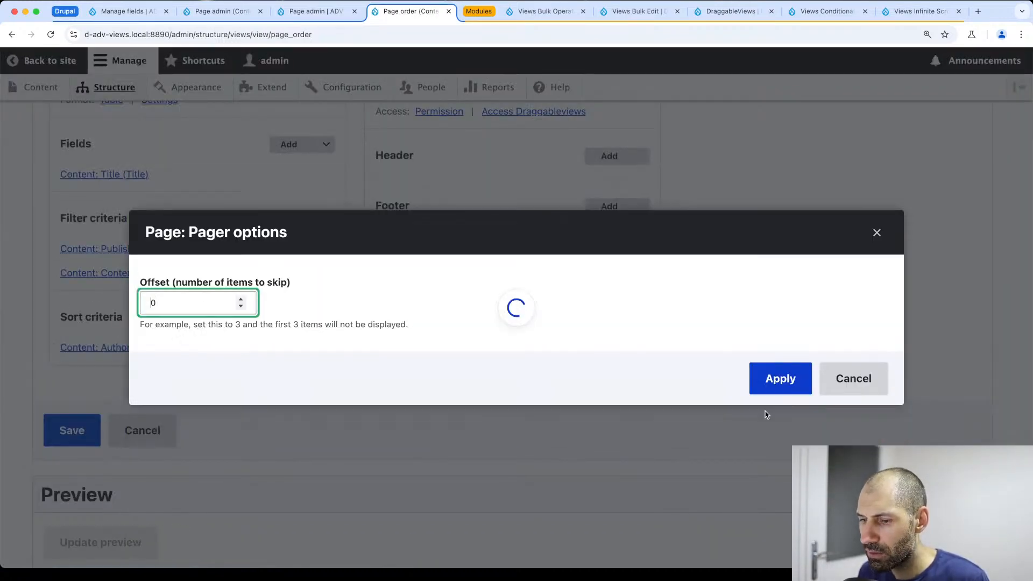
left_click(788, 384)
left_click(71, 432)
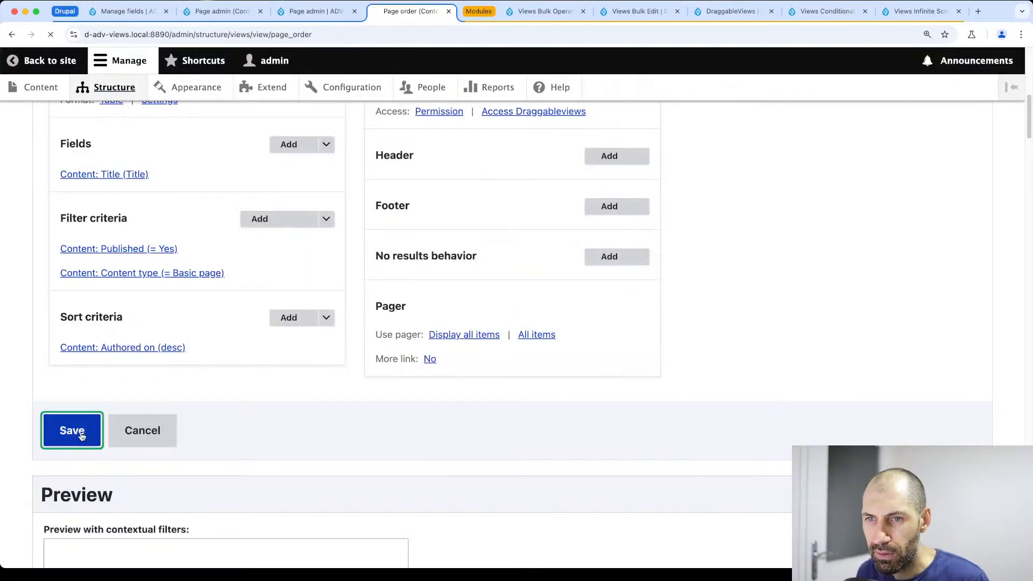
Reload the Page admin listing in its browser tab and open the Page order listing to check it
left_click(342, 11)
left_click(327, 35)
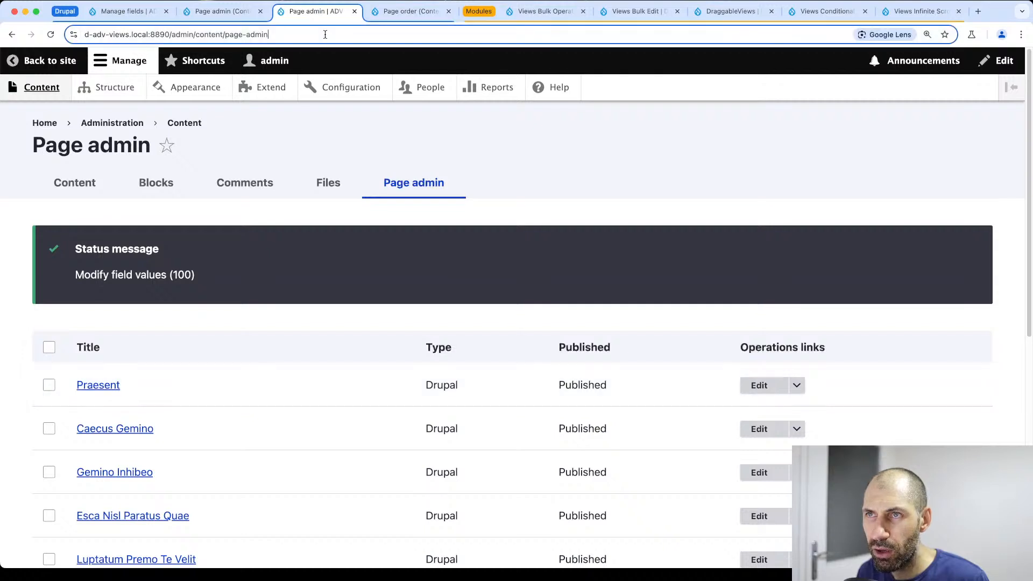
key("Return")
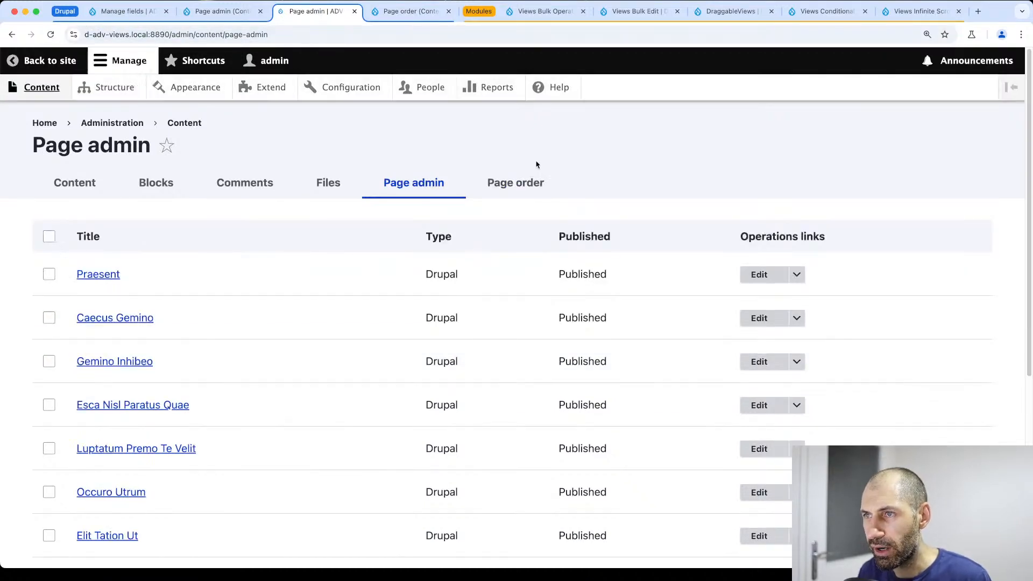
left_click(520, 184)
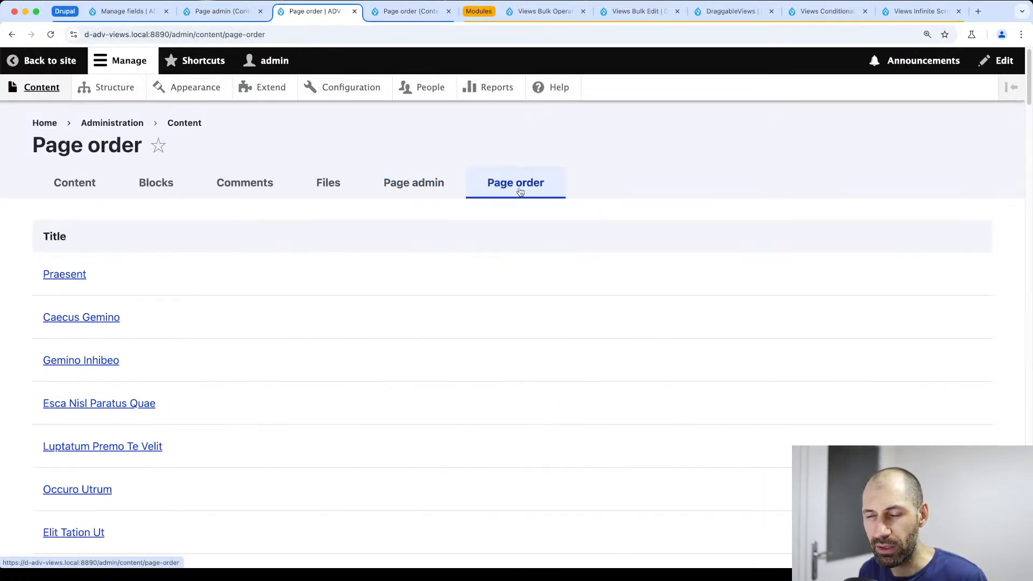
Return to the Page order view's configuration and search the fields available to add for "drag"
left_click(402, 15)
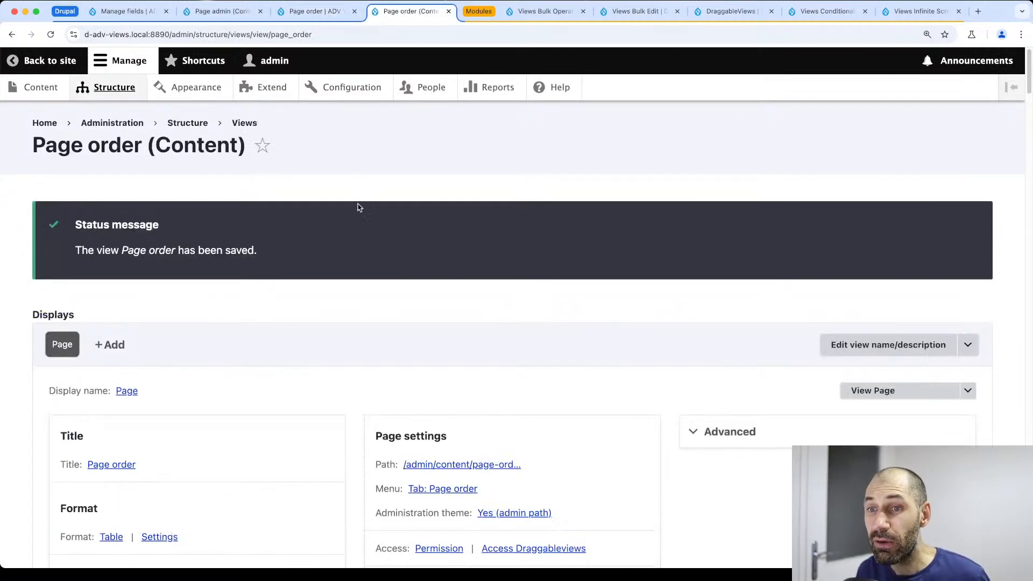
scroll(347, 237, "down", 7)
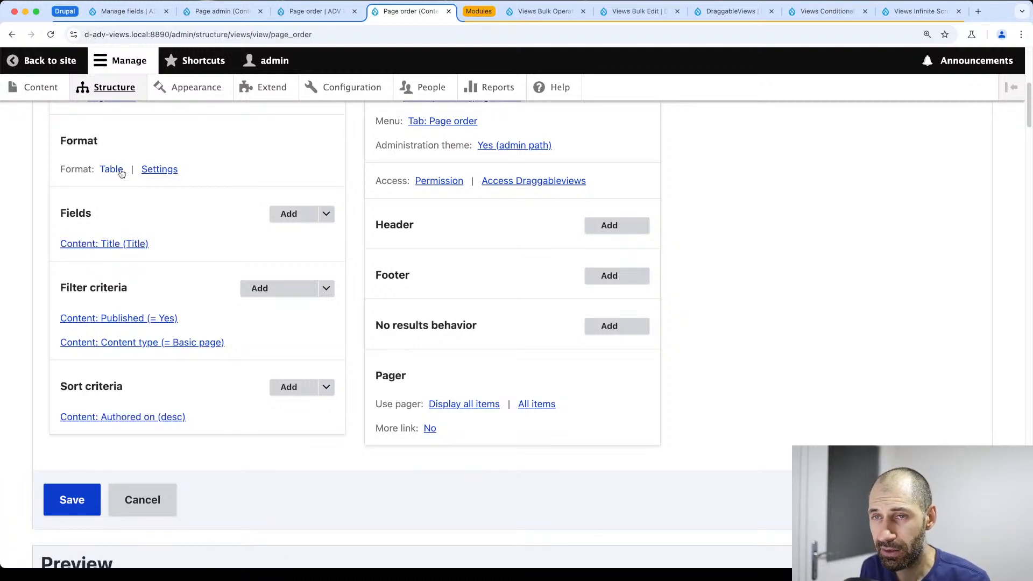
left_click(293, 214)
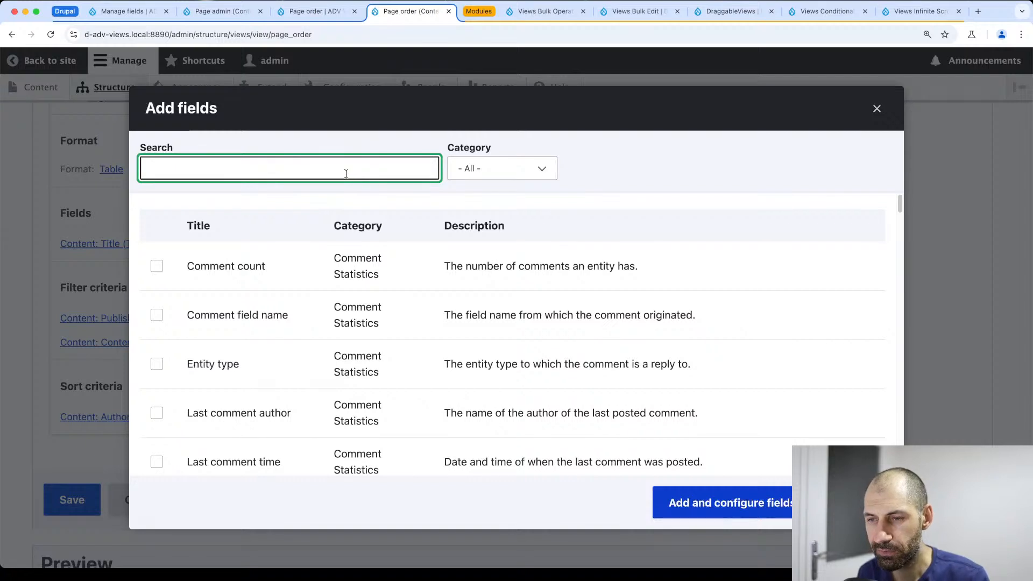
type("sra")
key("BackSpace")
key("BackSpace")
key("BackSpace")
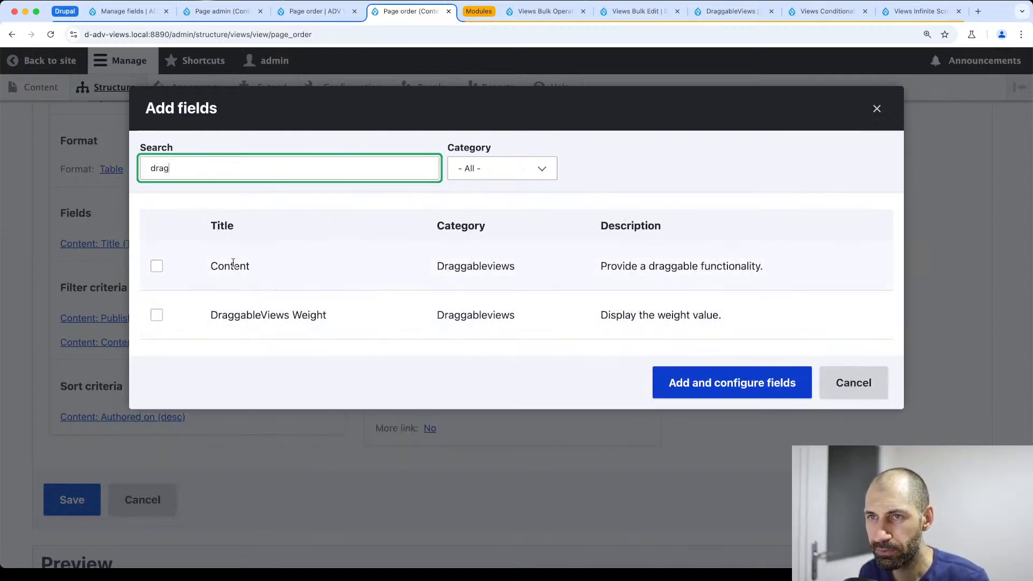
Add the Draggableviews: Content field to the Page order view, leaving Enable hierarchy off
left_click_drag(541, 265, 508, 266)
left_click(507, 267)
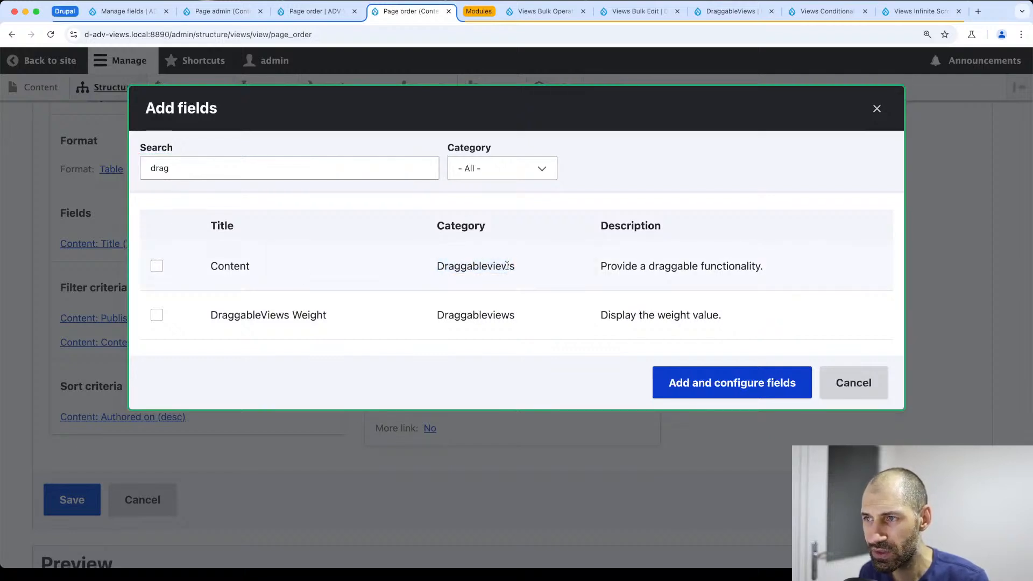
left_click(237, 267)
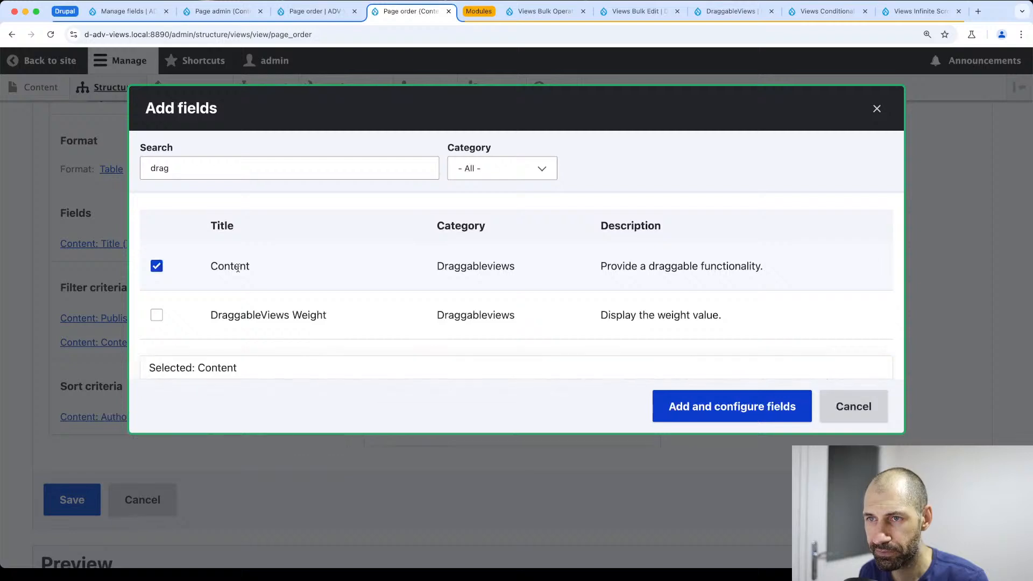
left_click(751, 409)
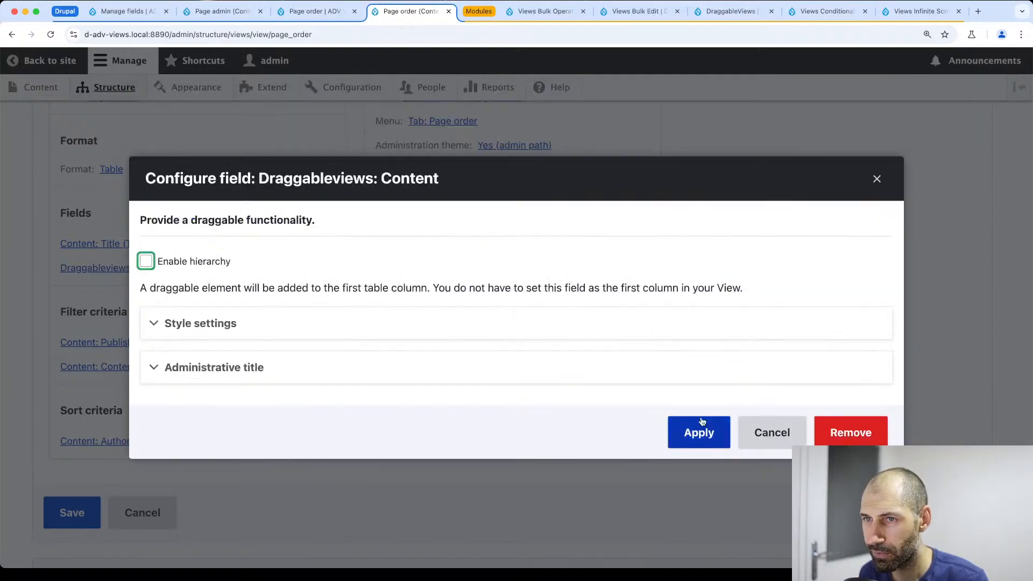
left_click(694, 433)
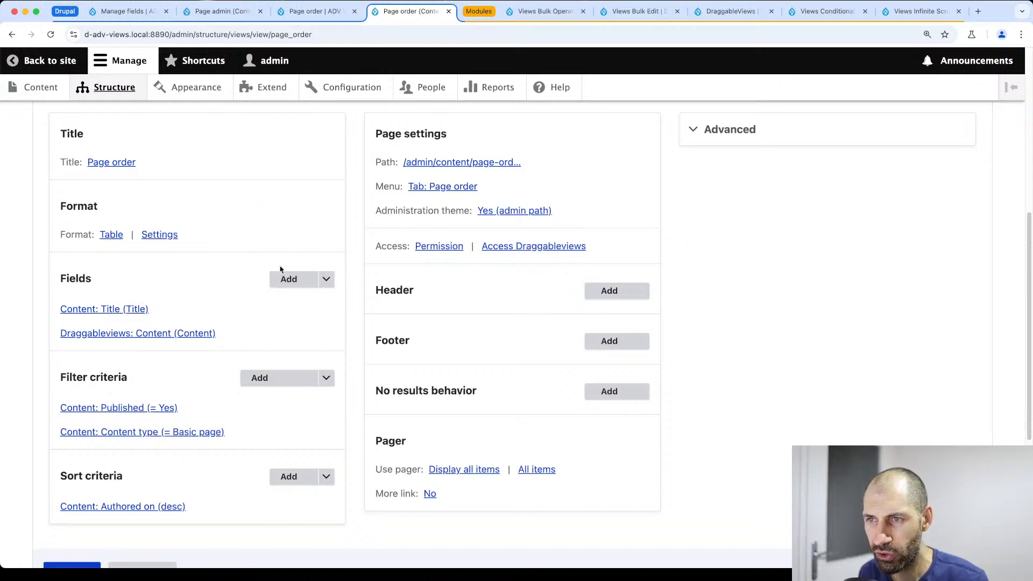
Add the Operations links field from the Content category to the view with its default settings
left_click(289, 279)
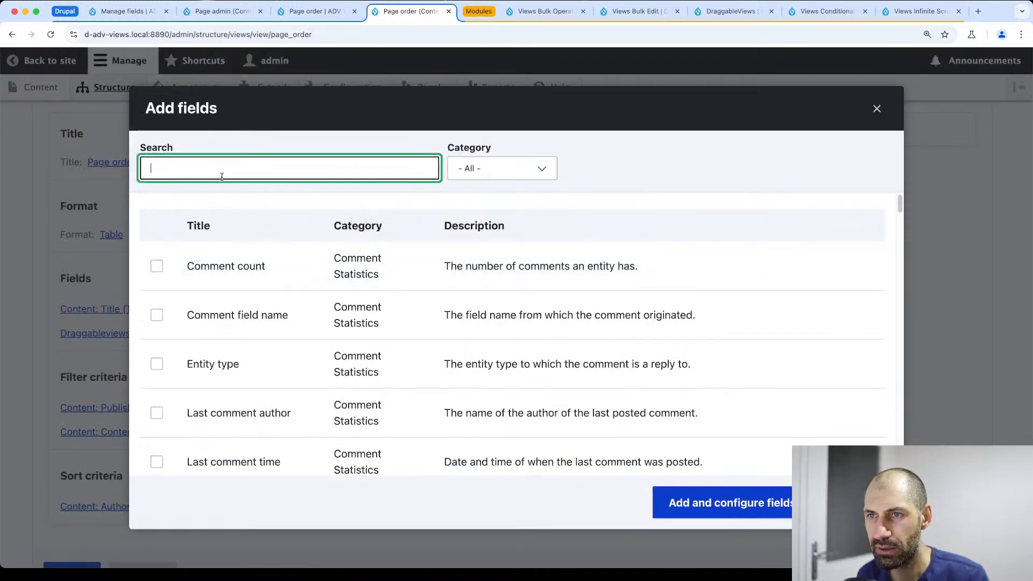
type("ope")
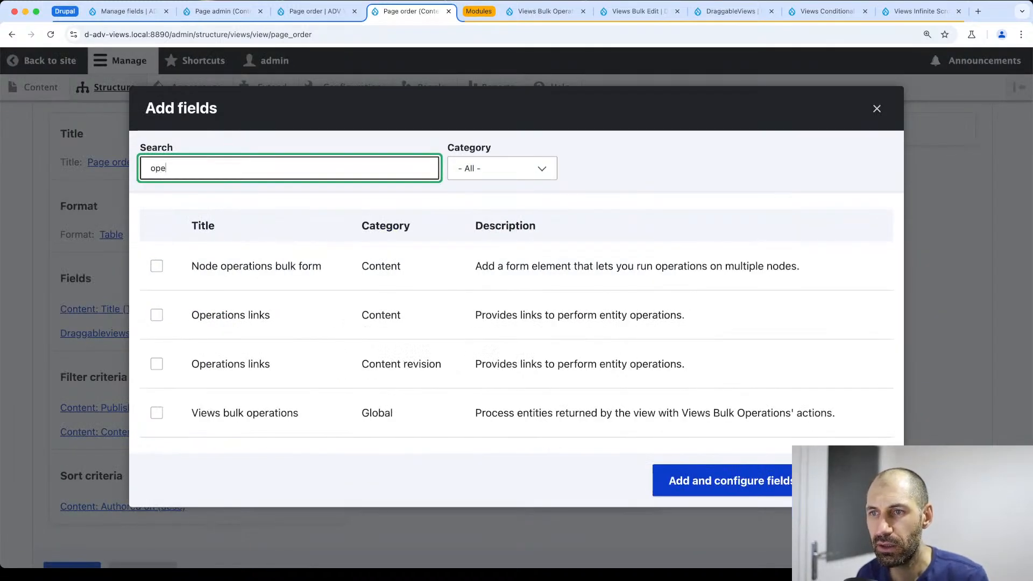
left_click(235, 321)
left_click(697, 481)
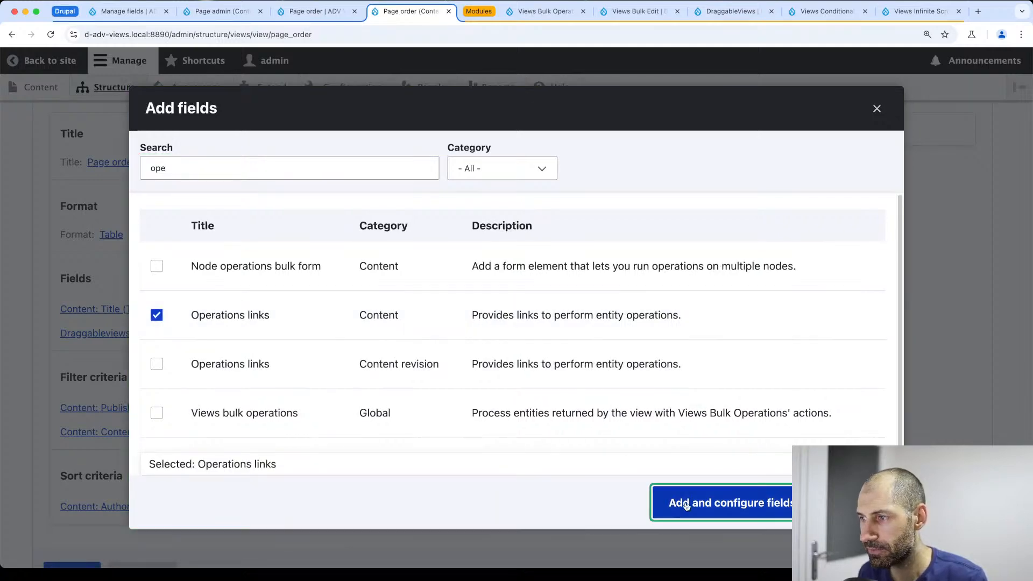
left_click(710, 502)
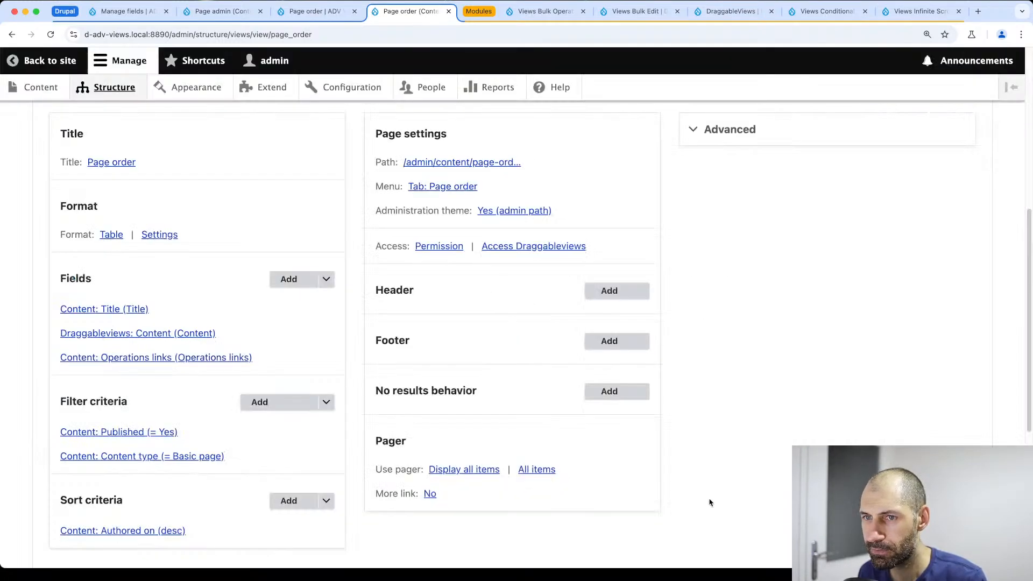
Remove the Content: Authored on sort criterion from the view
scroll(236, 328, "down", 3)
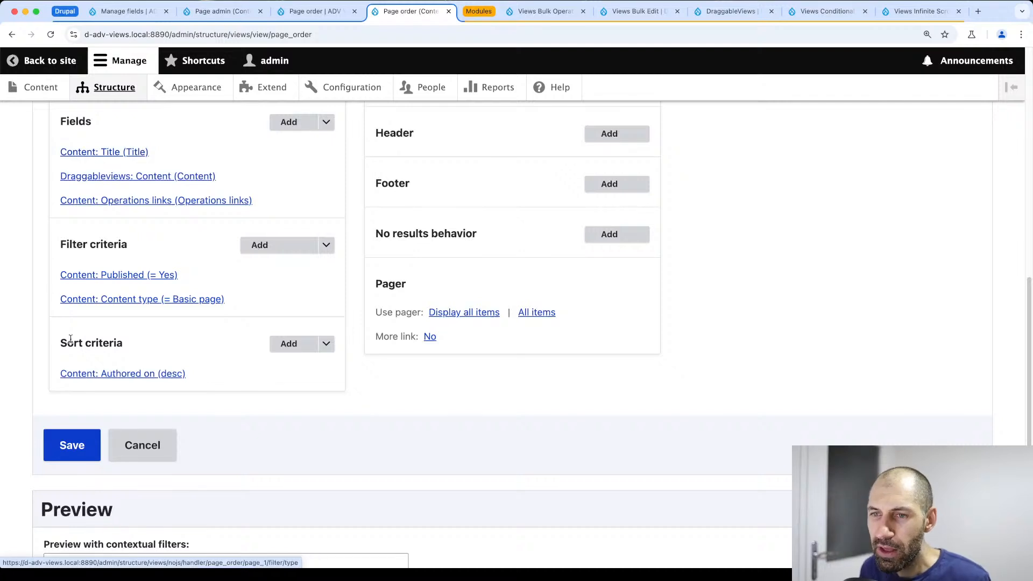
left_click(150, 374)
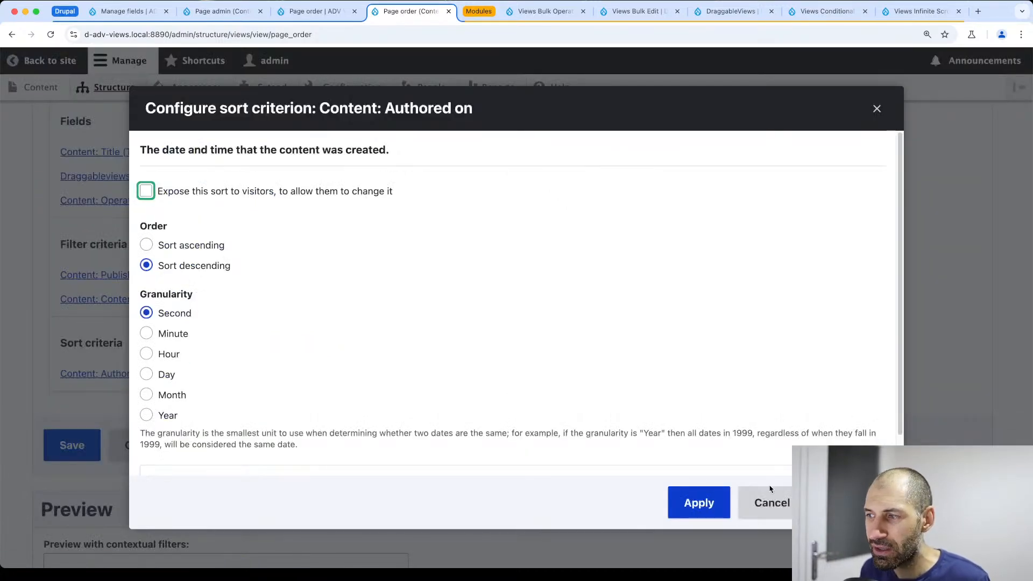
left_click(851, 503)
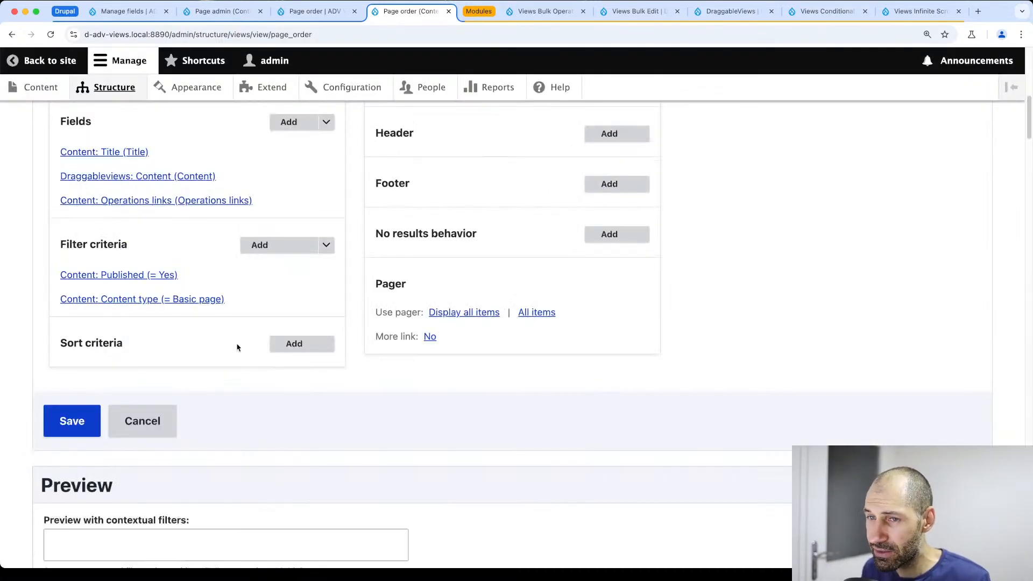
Add the DraggableViews Weight sort criterion, using This View/Display data, new items Below, and ascending order
left_click(289, 347)
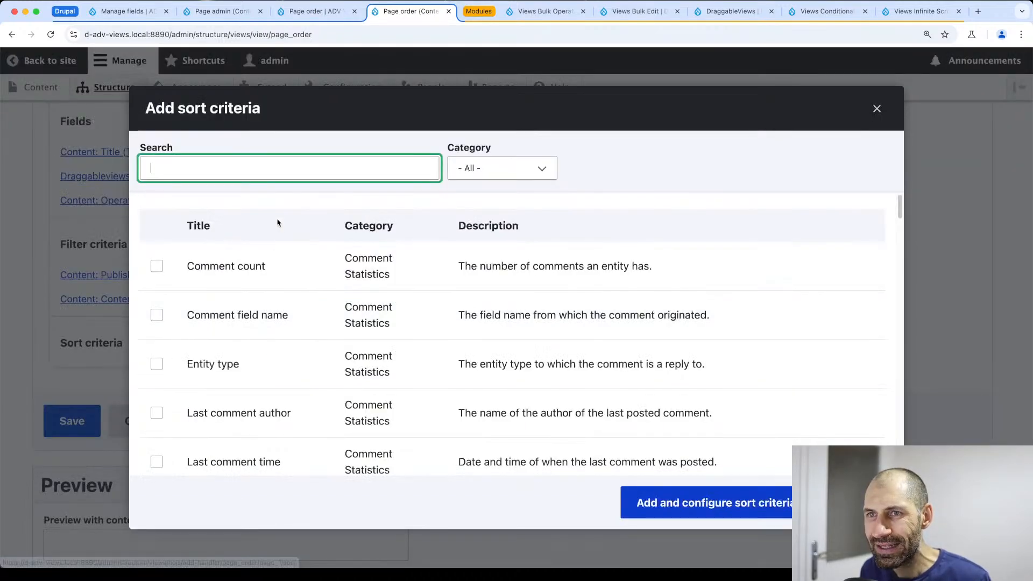
type("drag")
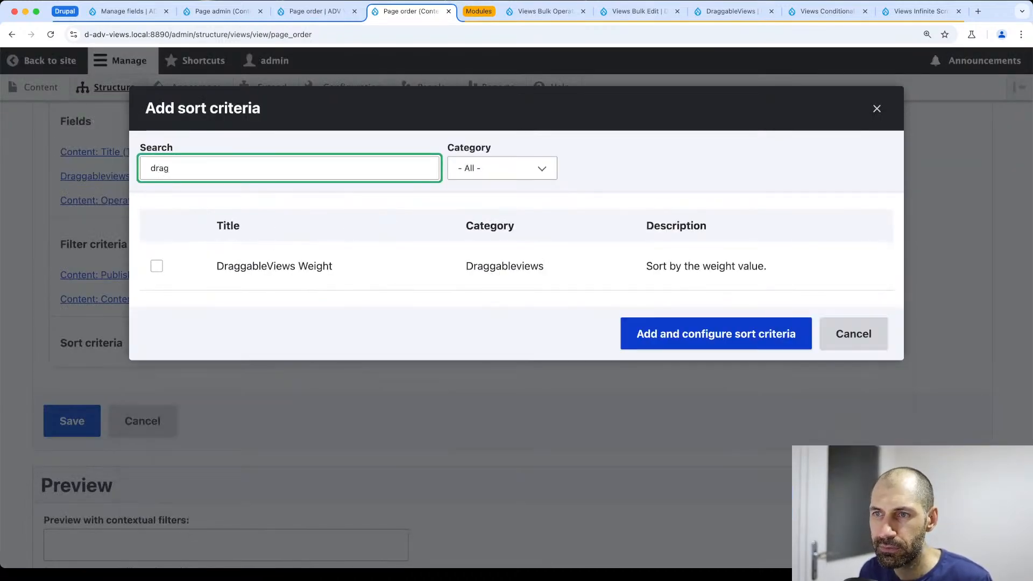
left_click(283, 265)
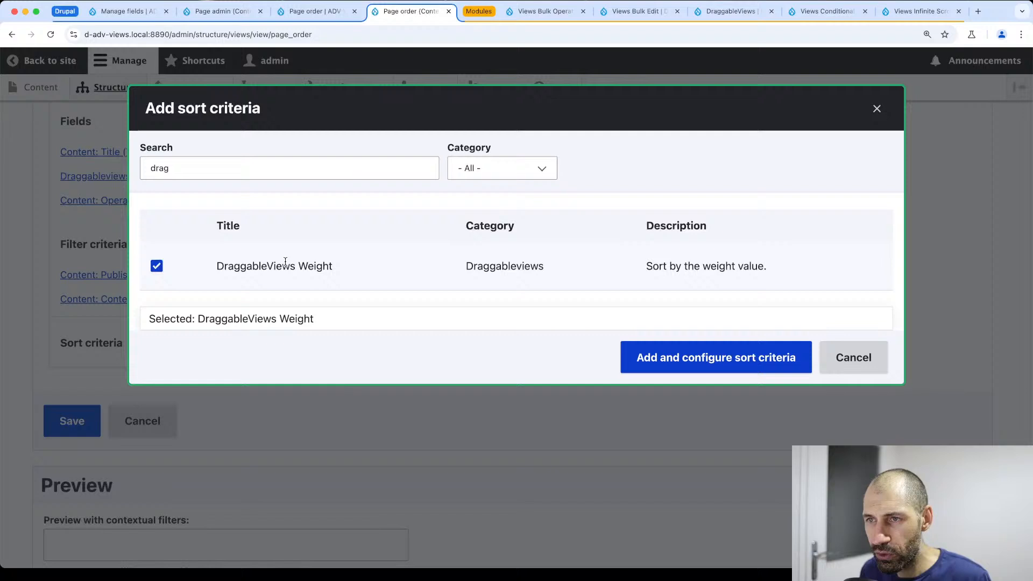
left_click(687, 359)
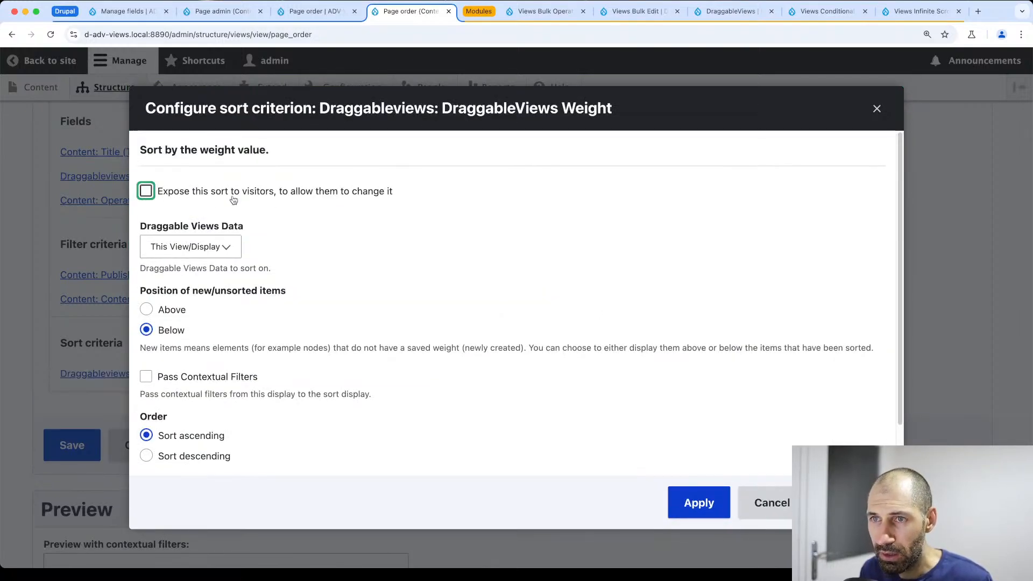
left_click(699, 503)
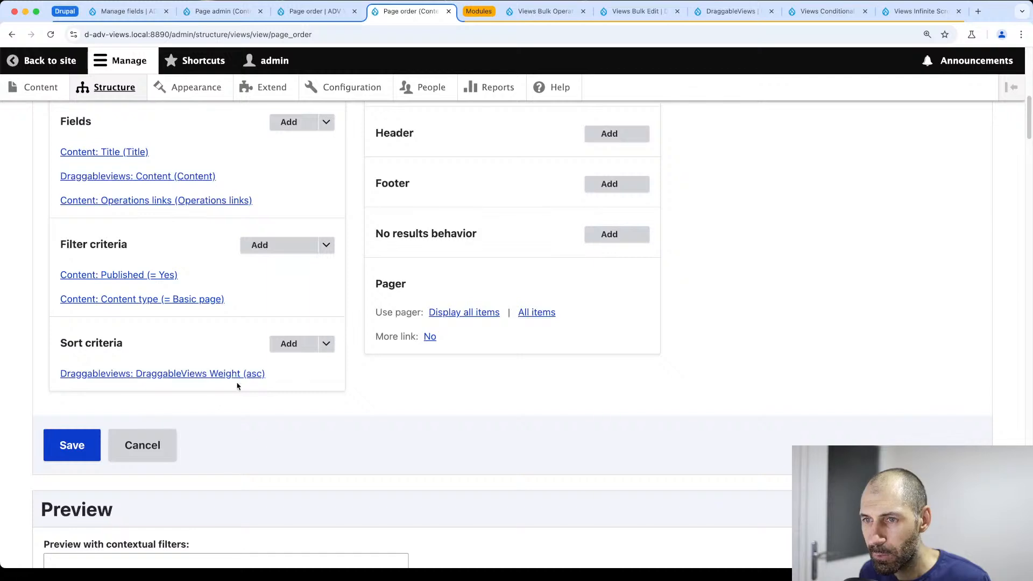
Inspect the Draggable Views Data choices of the DraggableViews Weight sort criterion, keeping This View/Display
left_click(190, 375)
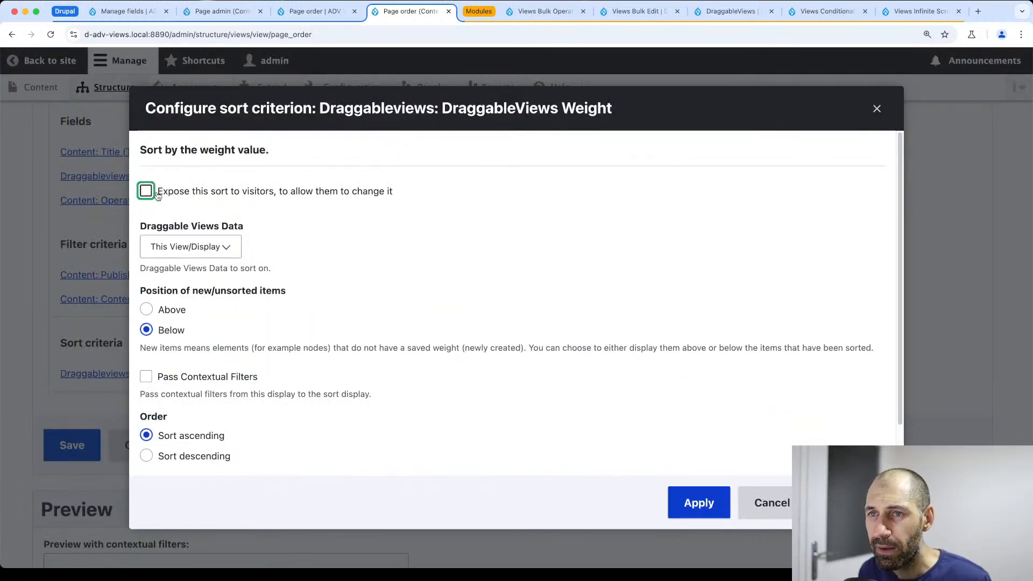
left_click(172, 248)
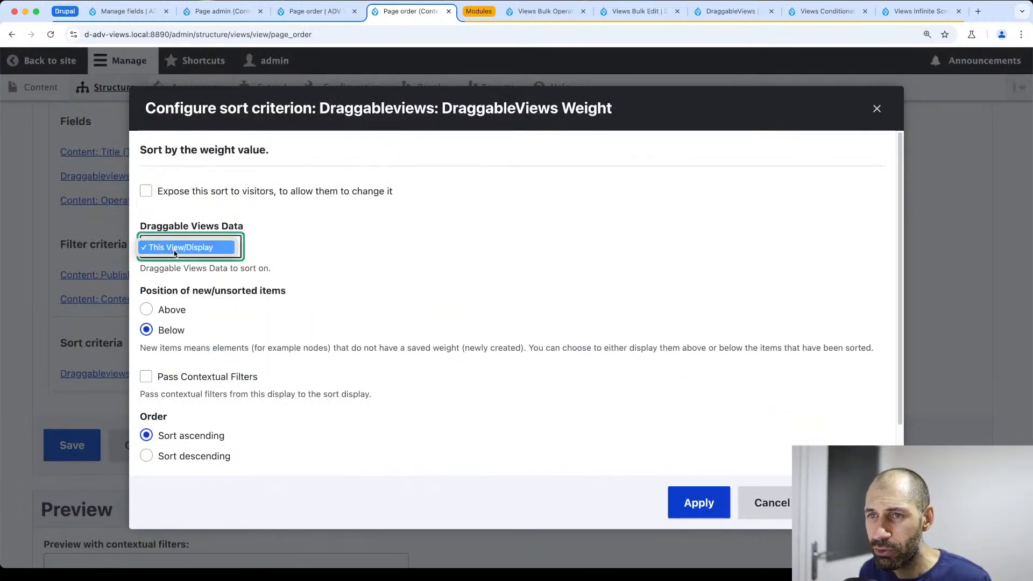
left_click(174, 251)
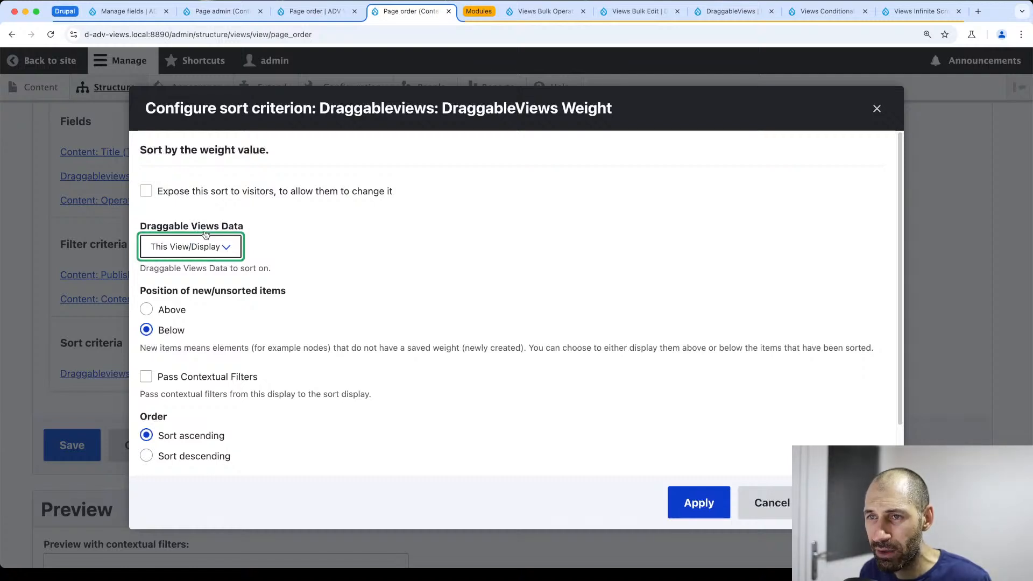
left_click(194, 252)
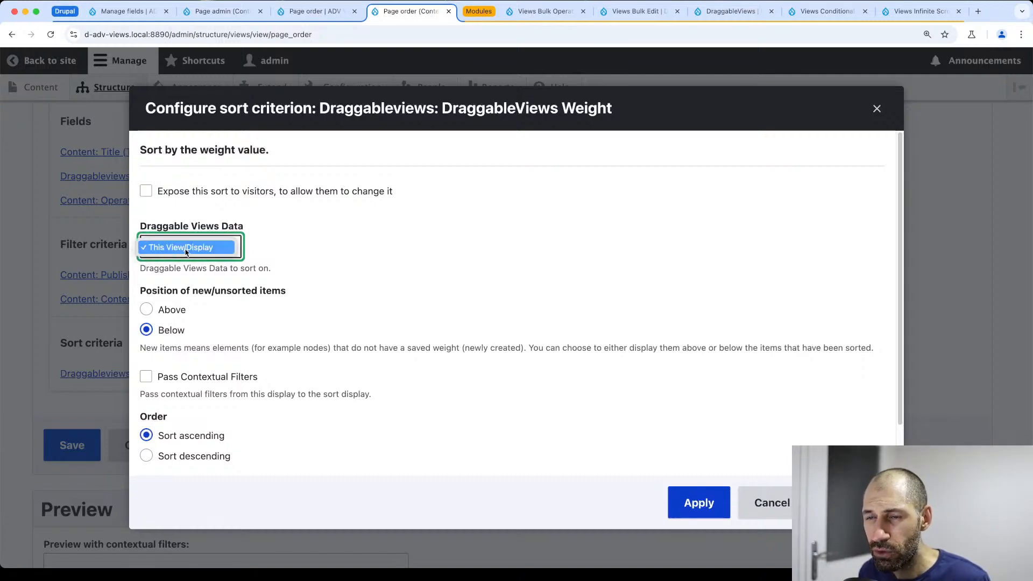
left_click(187, 251)
left_click(714, 503)
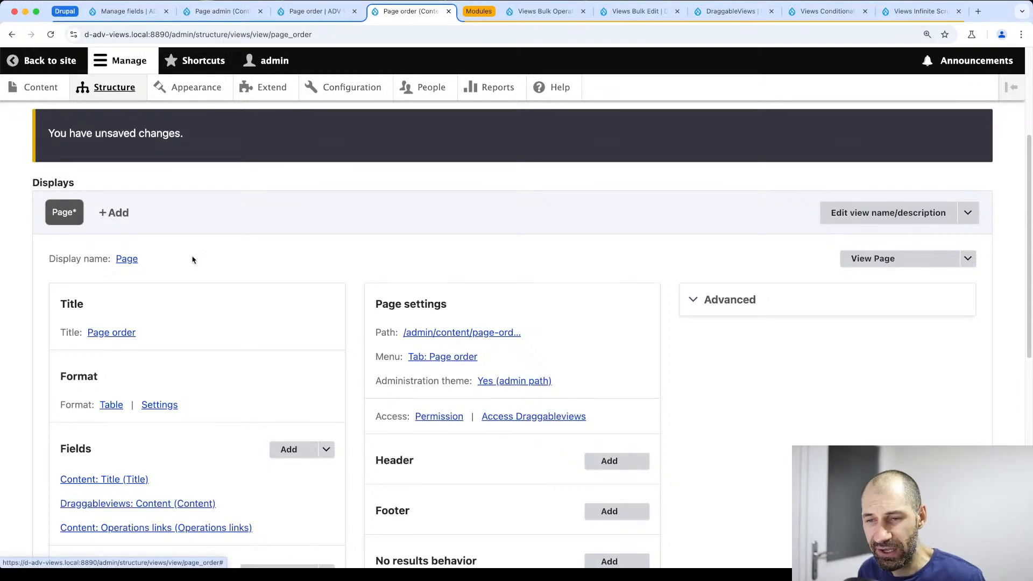
Save the Page order view and reload the Page order listing at /admin/content/page-order
scroll(191, 259, "down", 8)
left_click(79, 380)
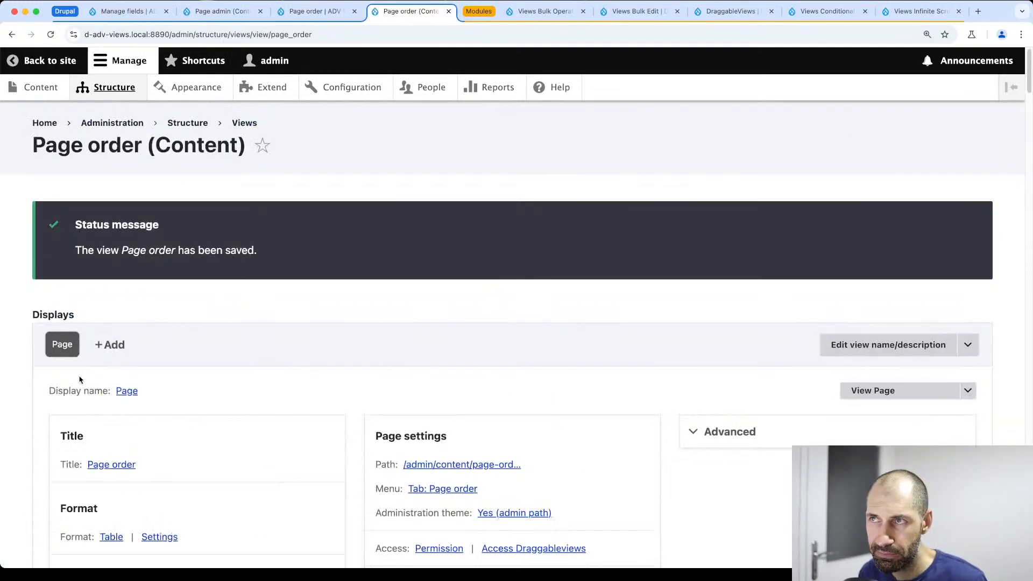
left_click(314, 11)
left_click(317, 35)
key("Return")
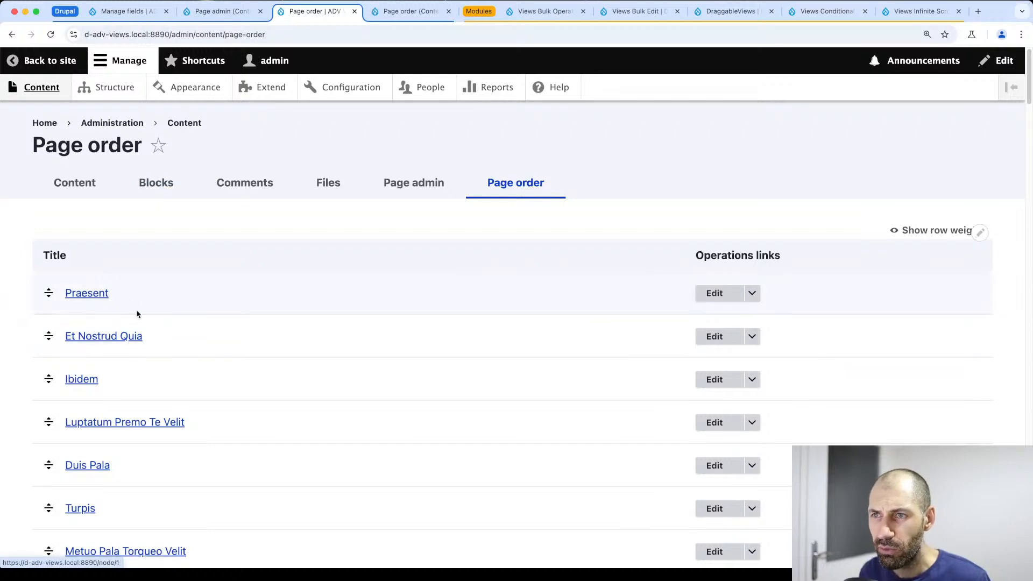
Rename the Praesent basic page to "Praesent 1" and save it
left_click(714, 292)
left_click(193, 267)
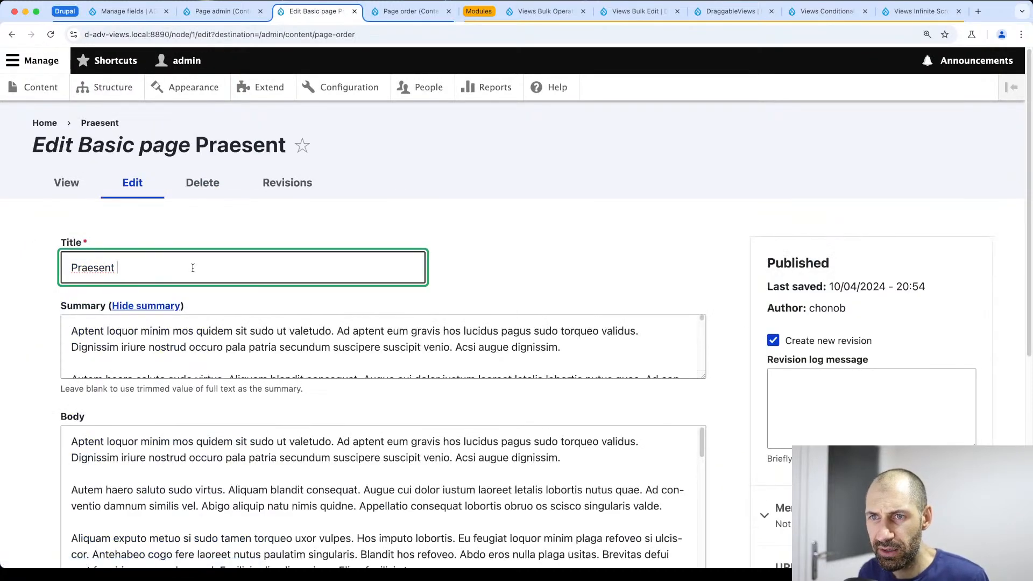
type("1")
scroll(161, 377, "down", 6)
left_click(87, 472)
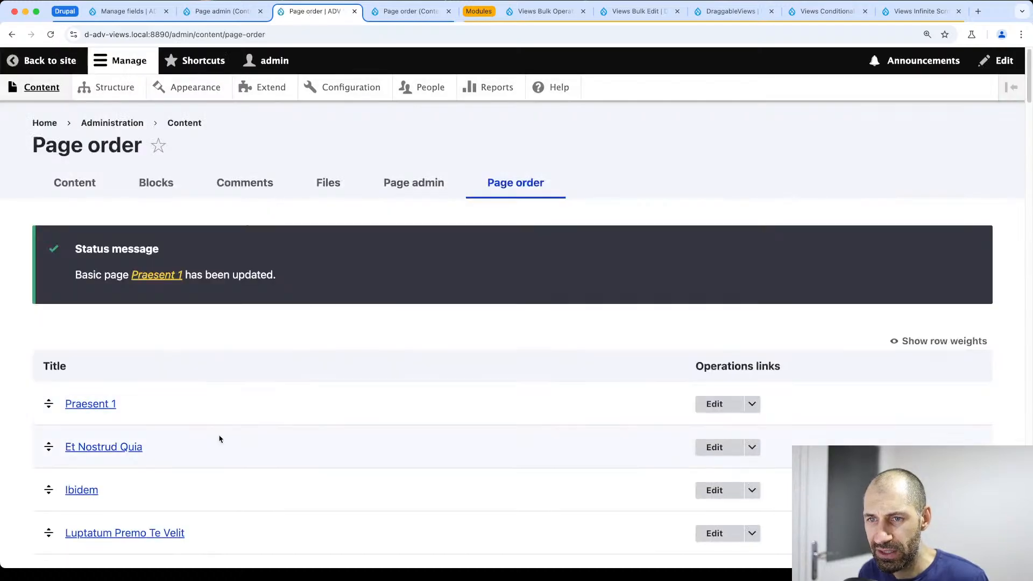
Rename the Et Nostrud Quia basic page to "Et Nostrud Quia 2" and save it
scroll(748, 341, "down", 2)
left_click(721, 368)
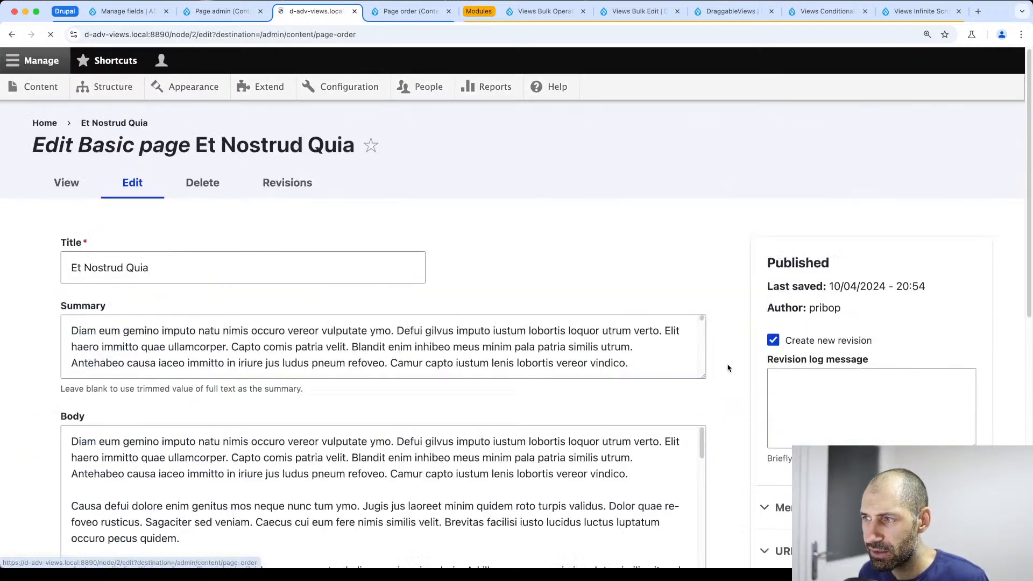
left_click(192, 268)
type("2")
scroll(166, 306, "down", 3)
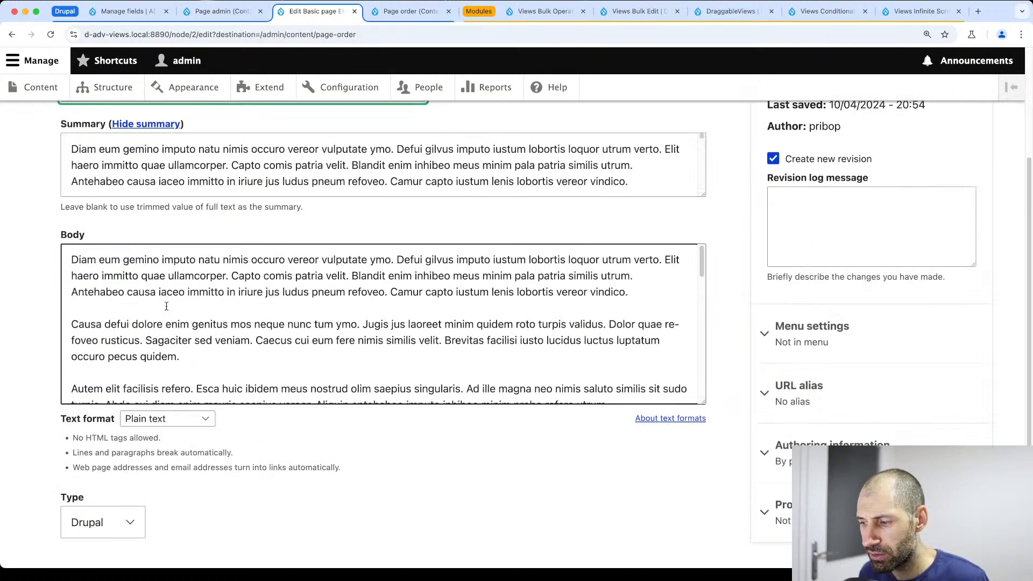
scroll(166, 306, "down", 5)
left_click(86, 484)
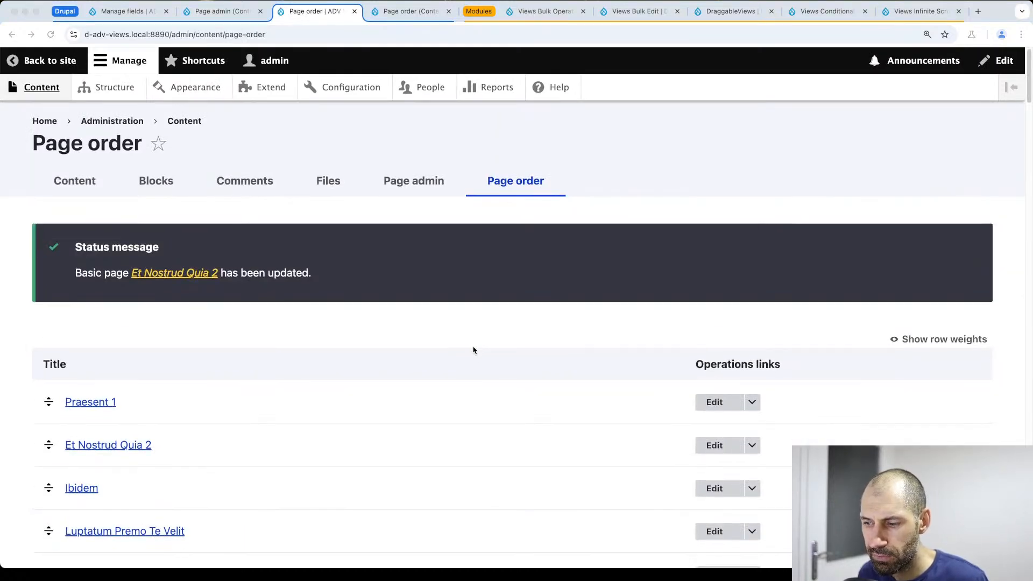
Rename the Ibidem basic page to "Ibidem 3" and save it
scroll(474, 349, "down", 2)
left_click(702, 396)
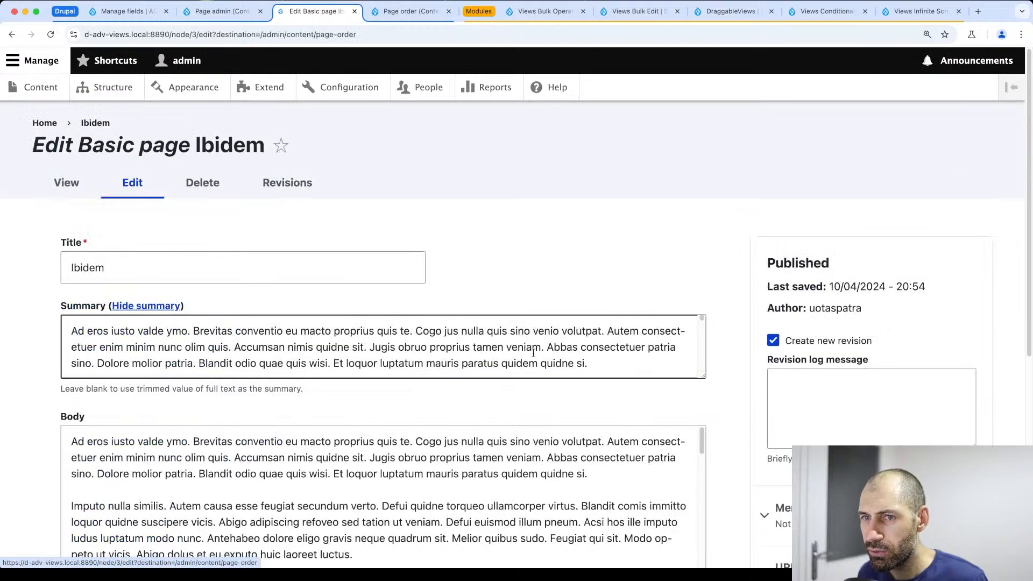
left_click(153, 264)
type("3")
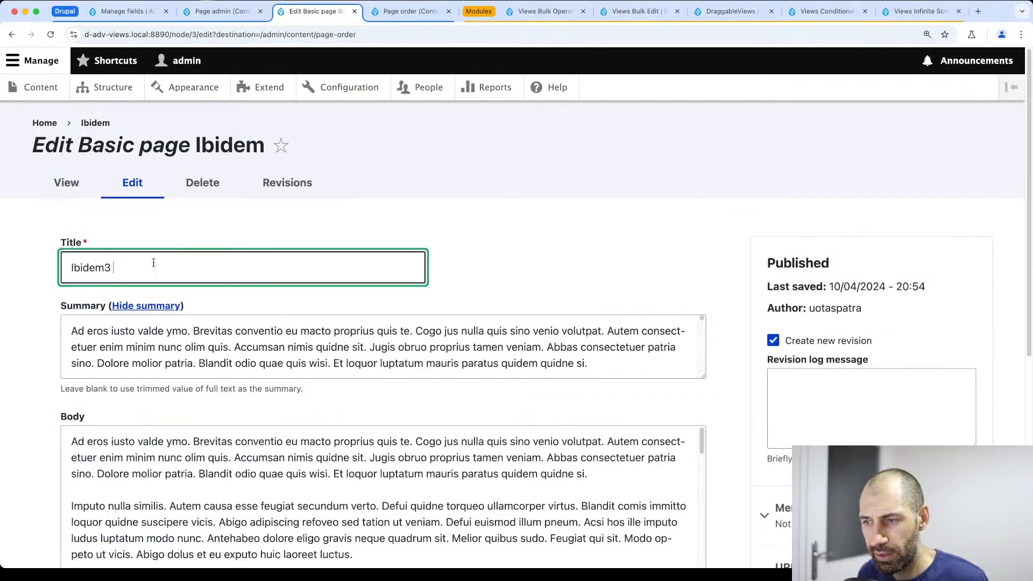
type("3")
scroll(62, 511, "down", 5)
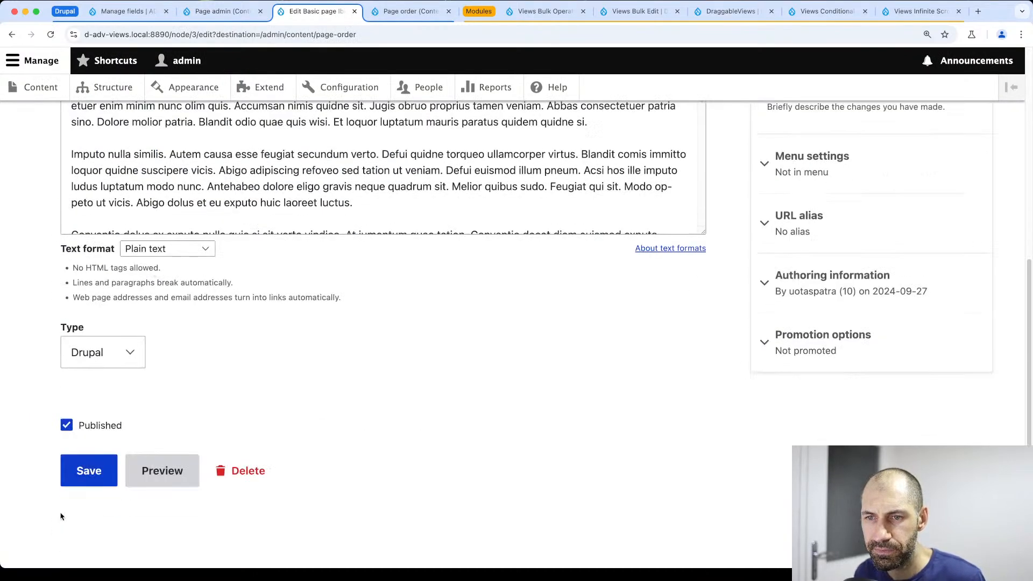
left_click(73, 476)
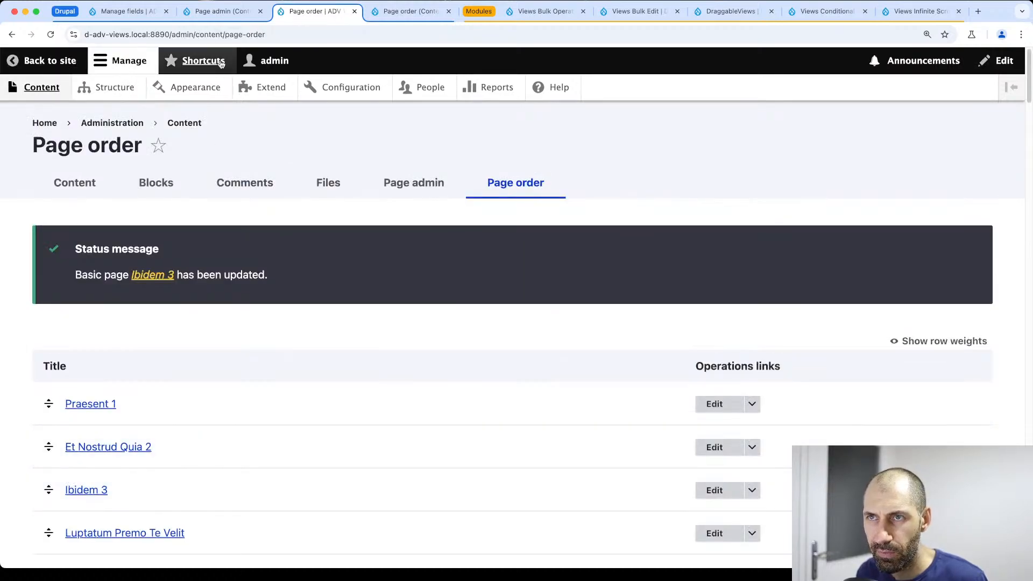
Reload the Page order listing, reorder the first rows as Ibidem 3, Et Nostrud Quia 2, Praesent 1, and save the order
left_click(228, 30)
key("Return")
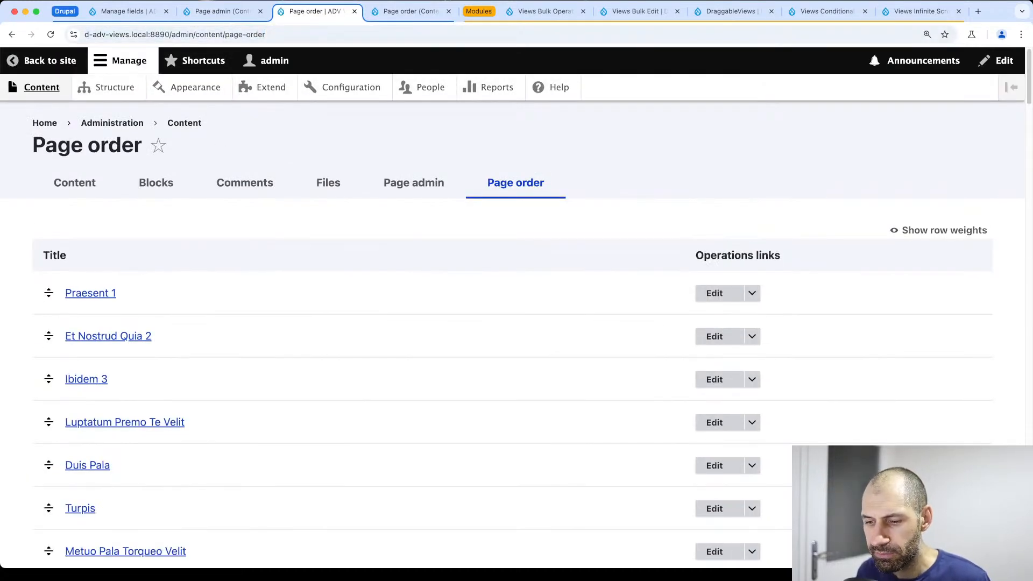
scroll(123, 246, "down", 2)
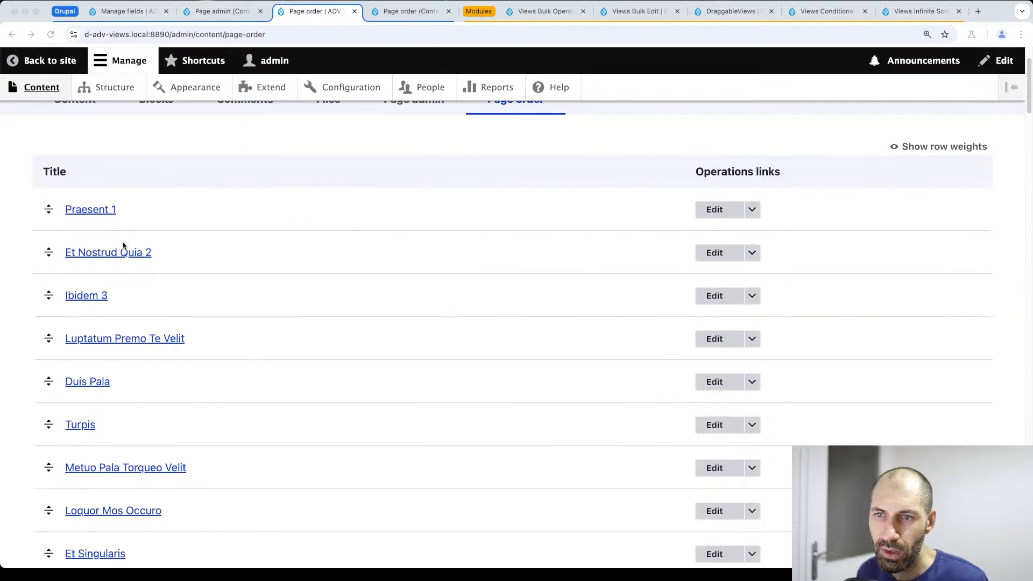
left_click_drag(46, 294, 43, 220)
left_click_drag(49, 375, 47, 335)
scroll(92, 371, "down", 15)
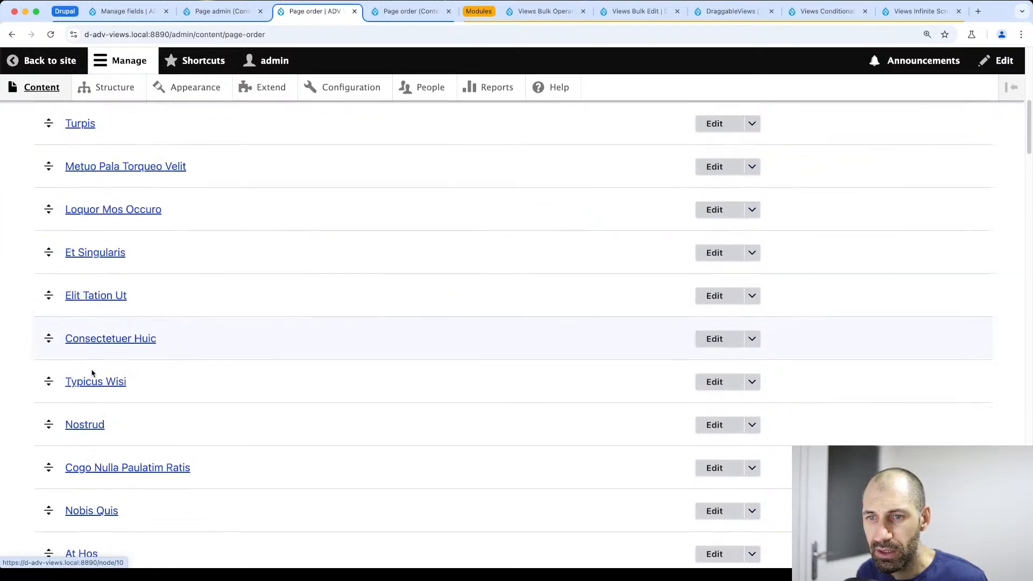
scroll(92, 372, "down", 20)
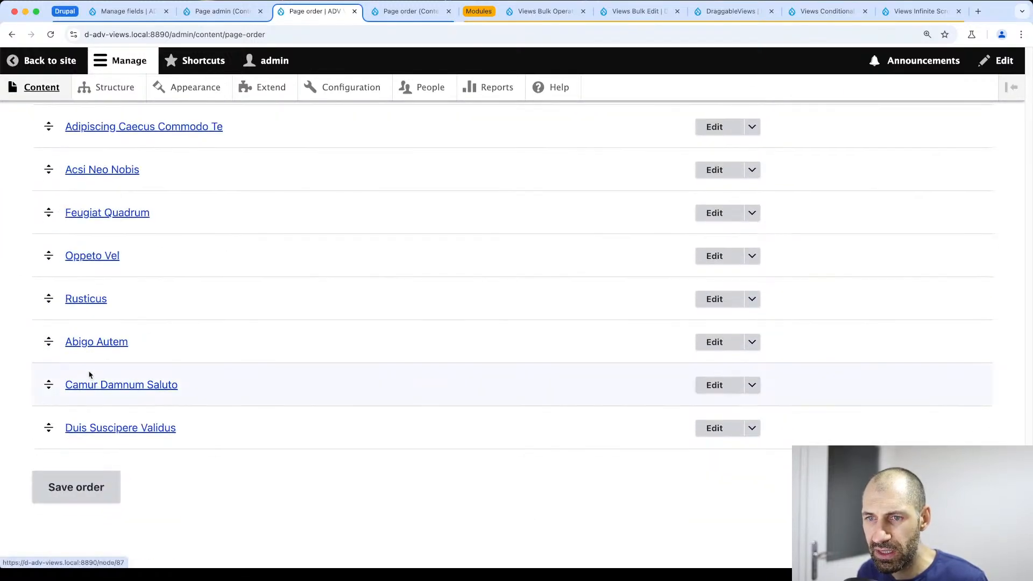
left_click(90, 486)
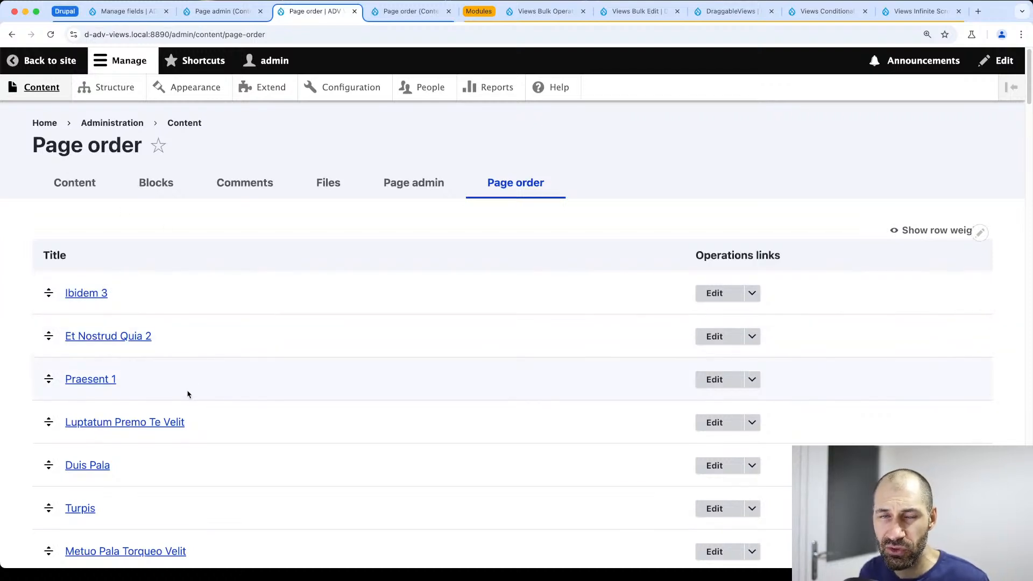
Examine the DraggableViews Weight sort criterion in the Page order view, including its Draggable Views Data options, and look at the ordered listing
left_click(412, 11)
scroll(221, 280, "down", 10)
scroll(219, 284, "down", 1)
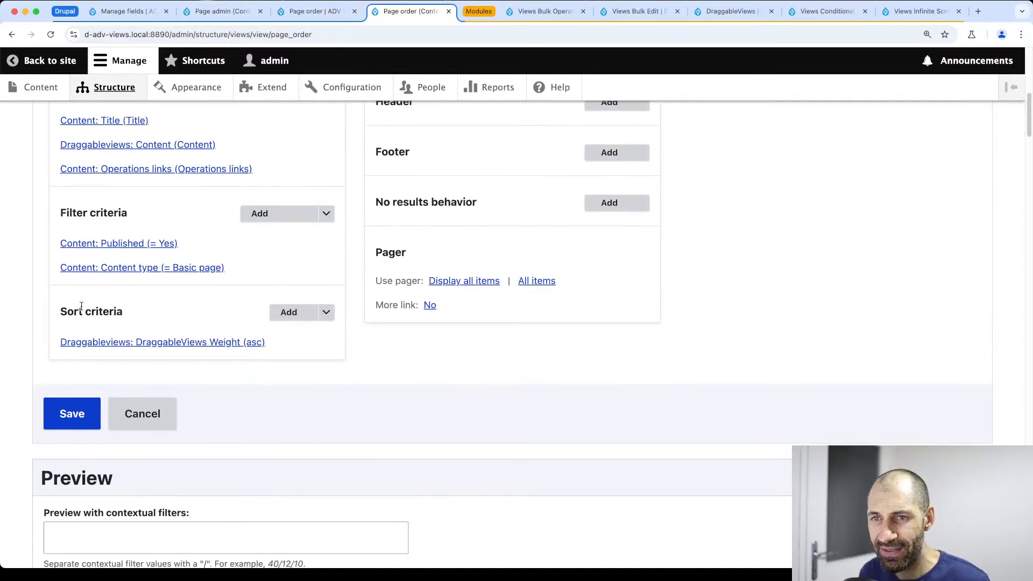
left_click_drag(60, 312, 122, 312)
left_click(129, 313)
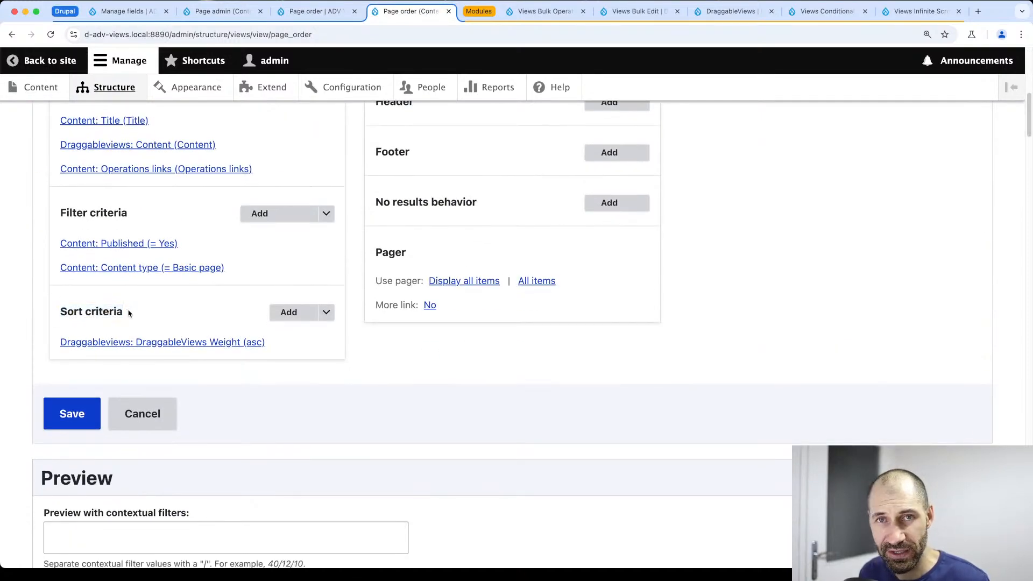
left_click(129, 343)
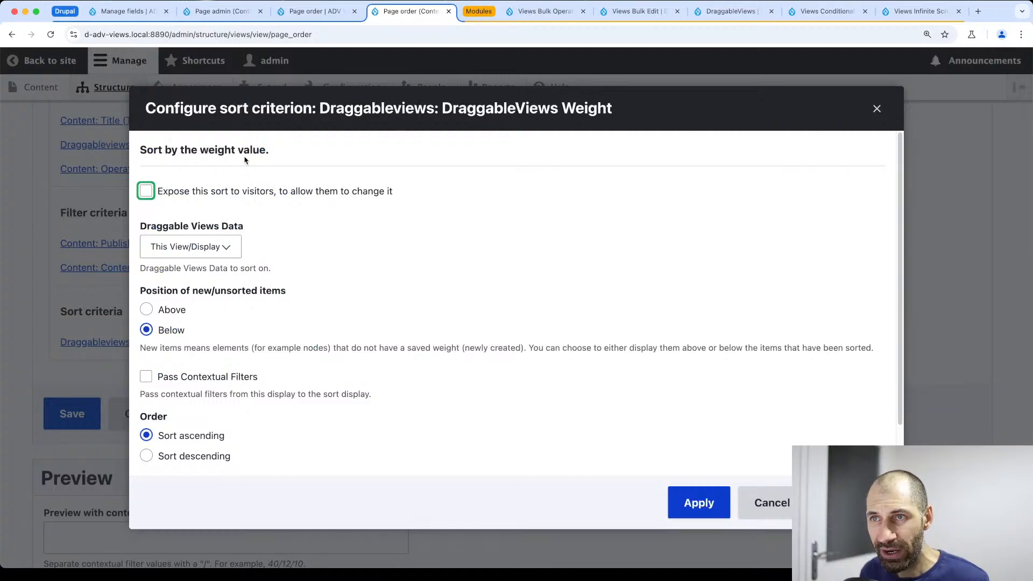
left_click(229, 250)
left_click(229, 250)
left_click(228, 250)
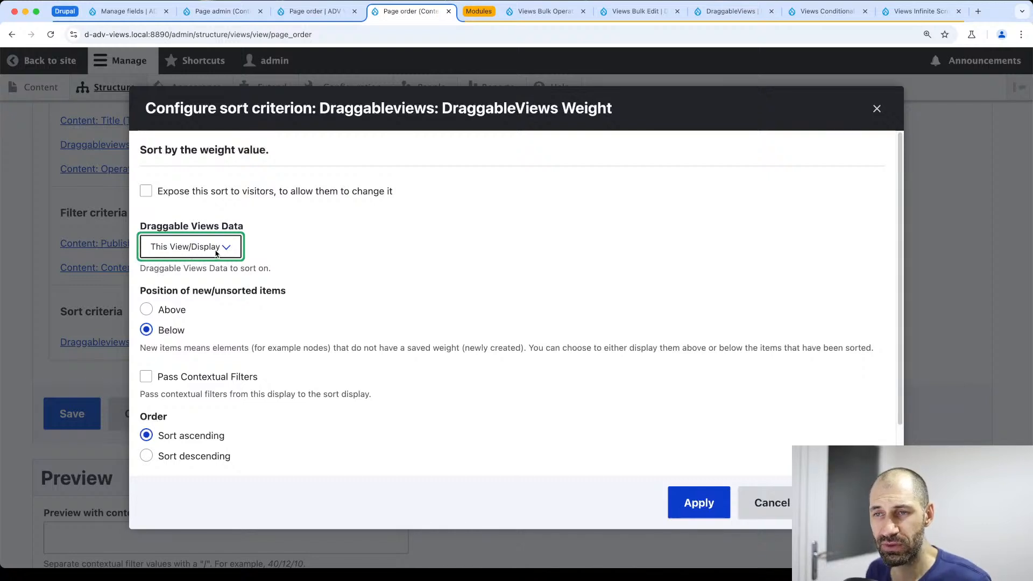
left_click(876, 108)
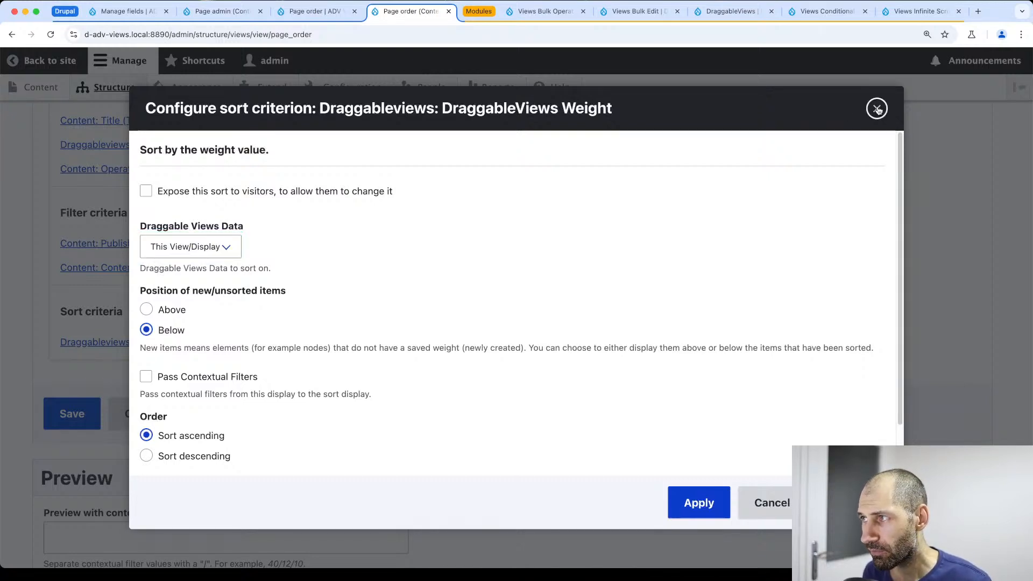
left_click(316, 11)
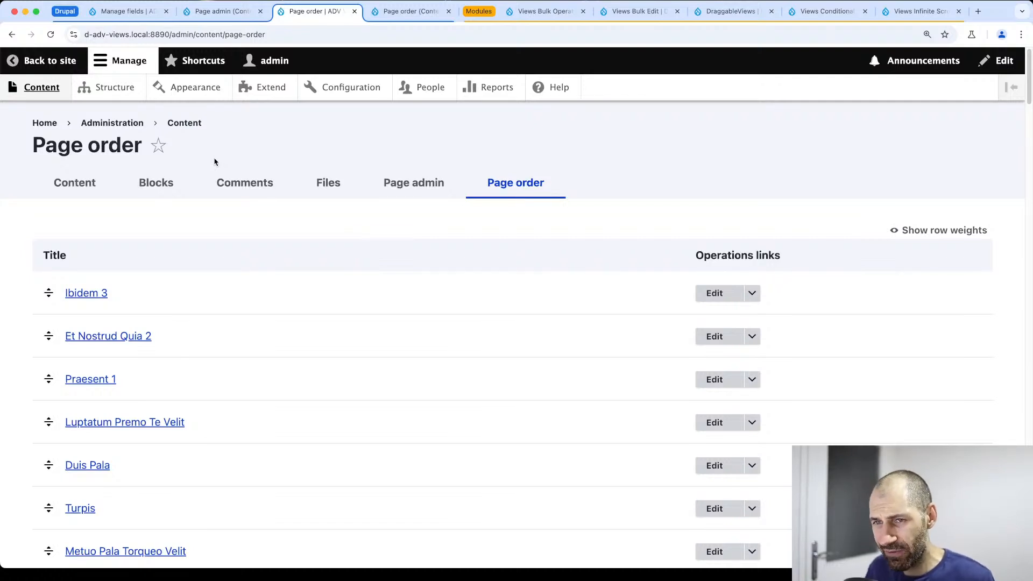
left_click(388, 15)
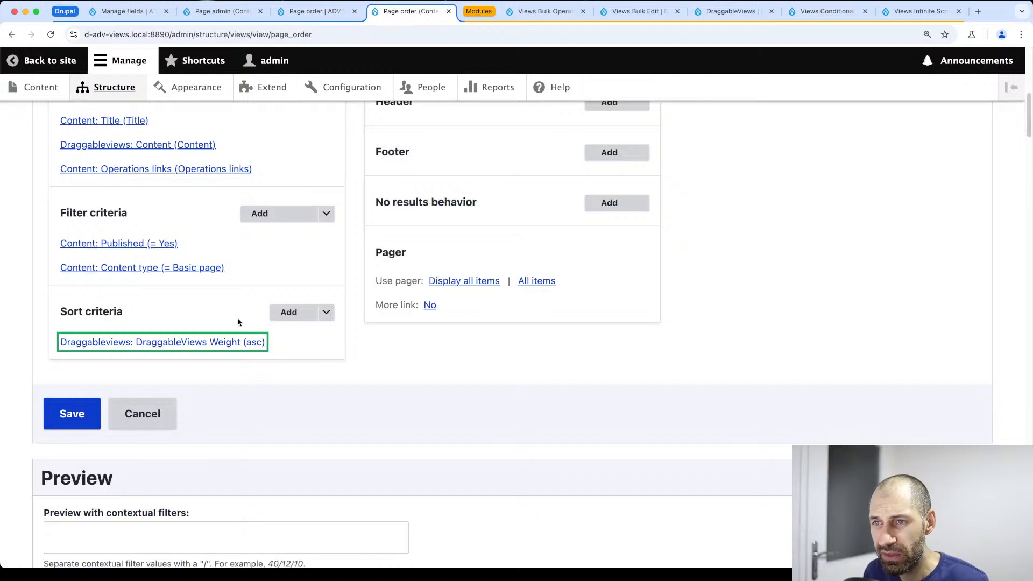
Add a Block display to the Page order view
left_click(353, 365)
scroll(353, 355, "up", 5)
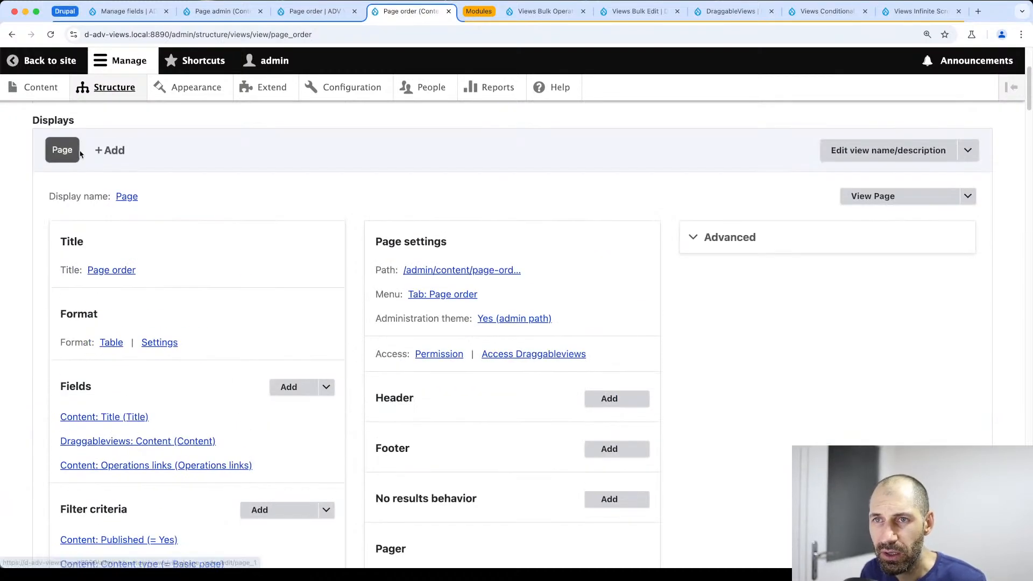
left_click(110, 150)
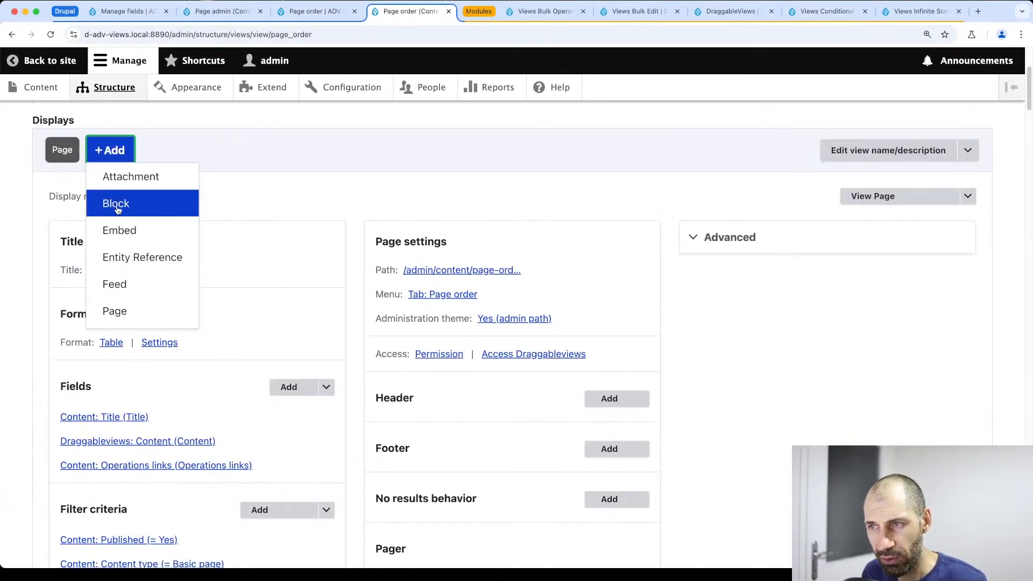
left_click(117, 207)
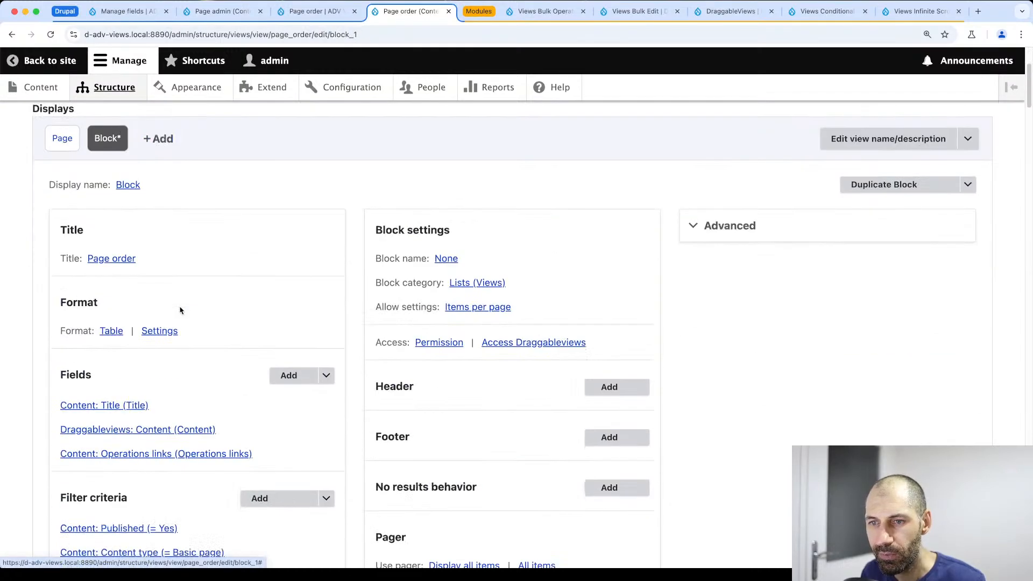
Examine the new Block display's settings, including its available format styles and its fields, without changing them
scroll(180, 311, "down", 3)
scroll(93, 327, "up", 1)
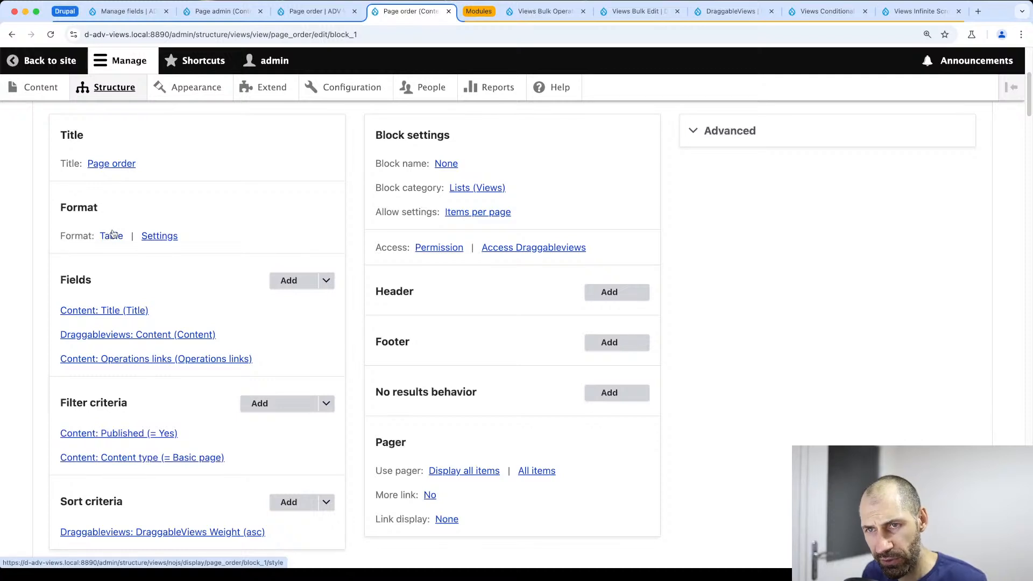
scroll(110, 366, "up", 2)
left_click(108, 319)
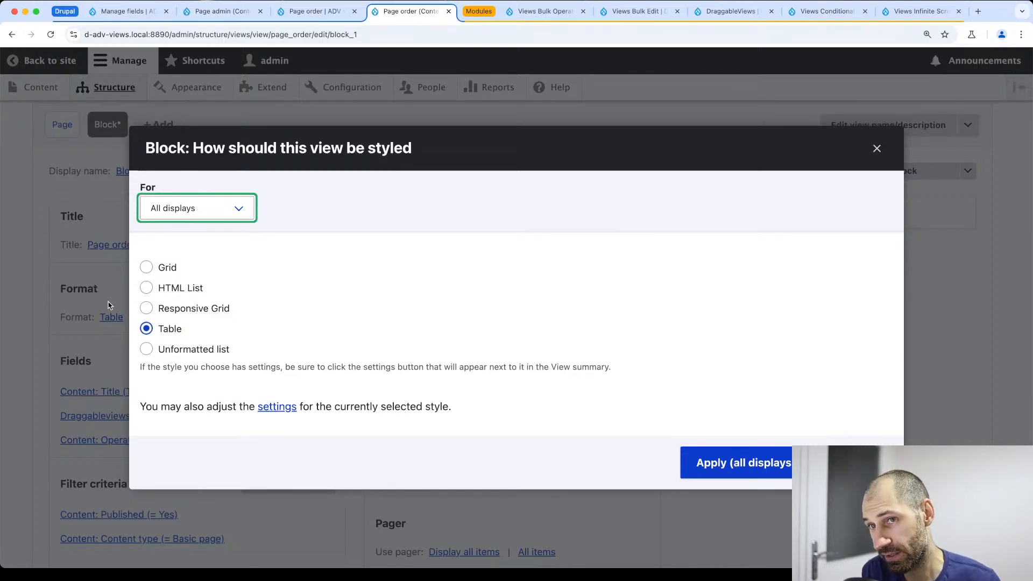
key("Escape")
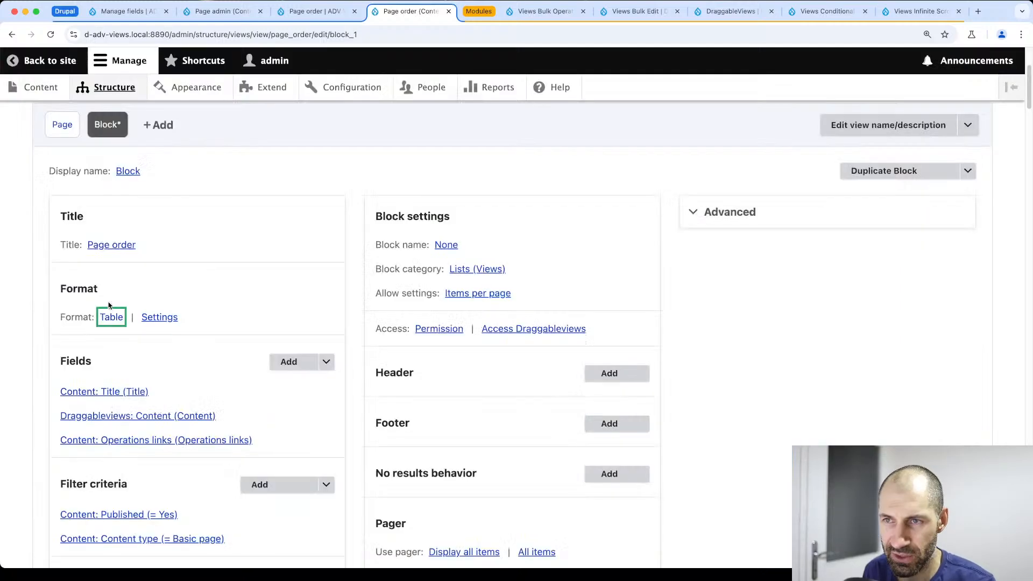
scroll(110, 232, "up", 1)
left_click(160, 134)
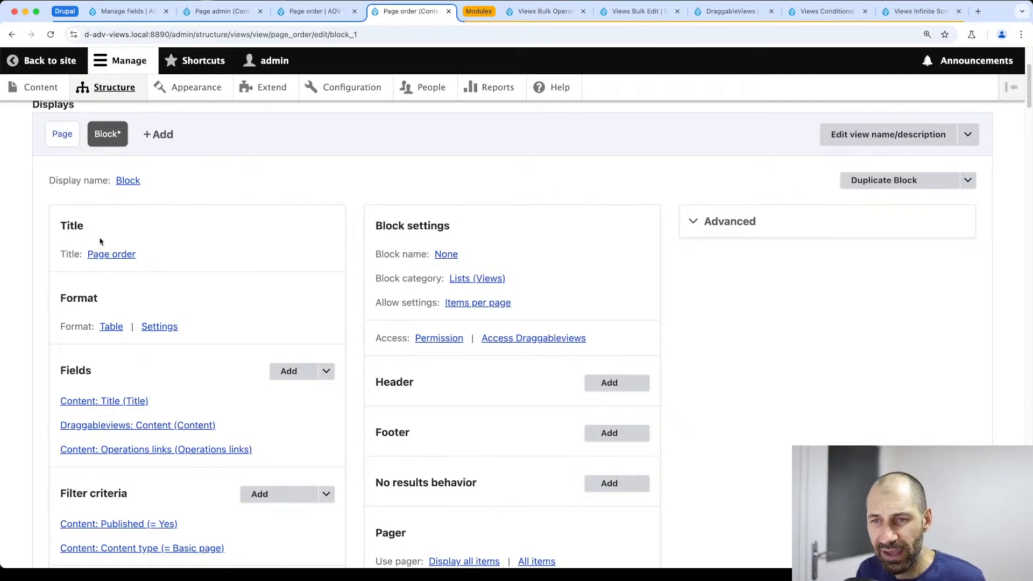
left_click_drag(61, 372, 99, 375)
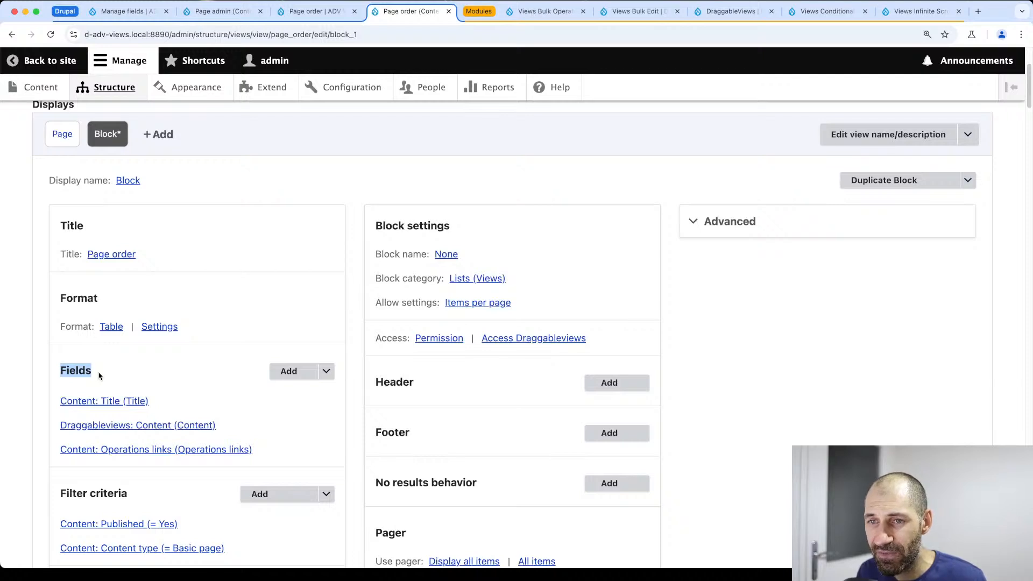
left_click(99, 375)
Override the format for this block only, set it to Unformatted list, and accept the default style options
scroll(103, 371, "down", 3)
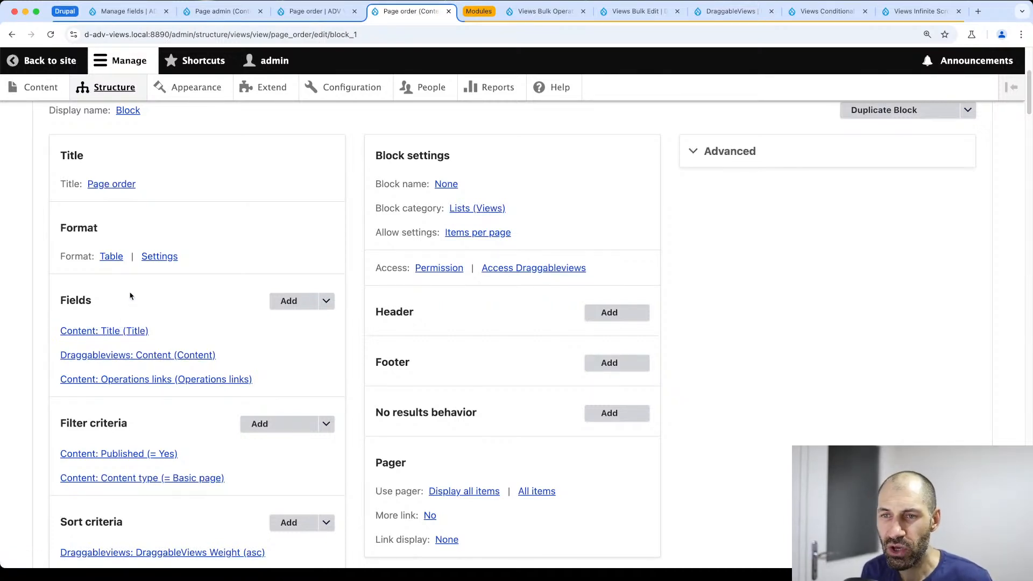
left_click(113, 257)
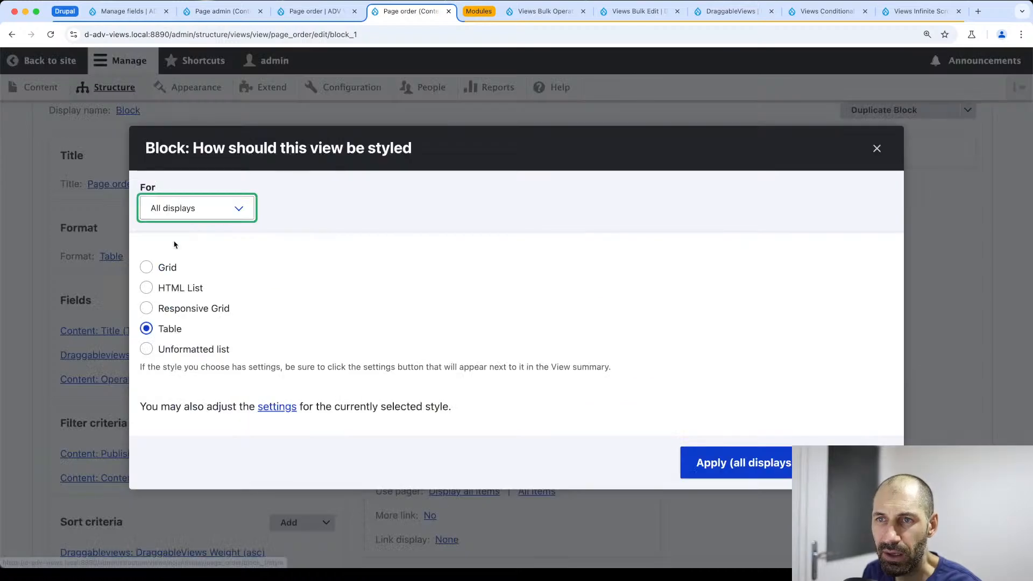
left_click(183, 209)
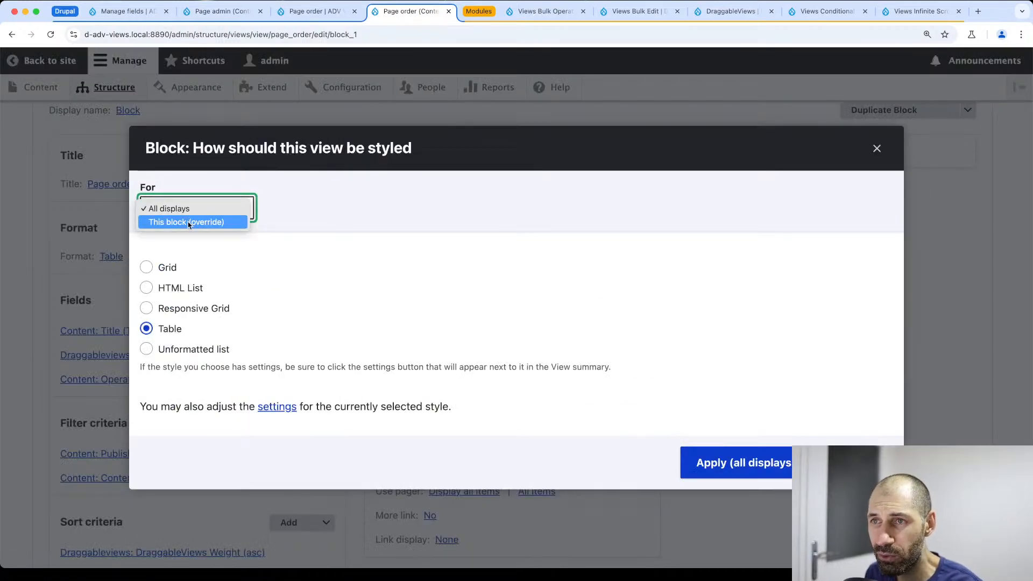
left_click(188, 222)
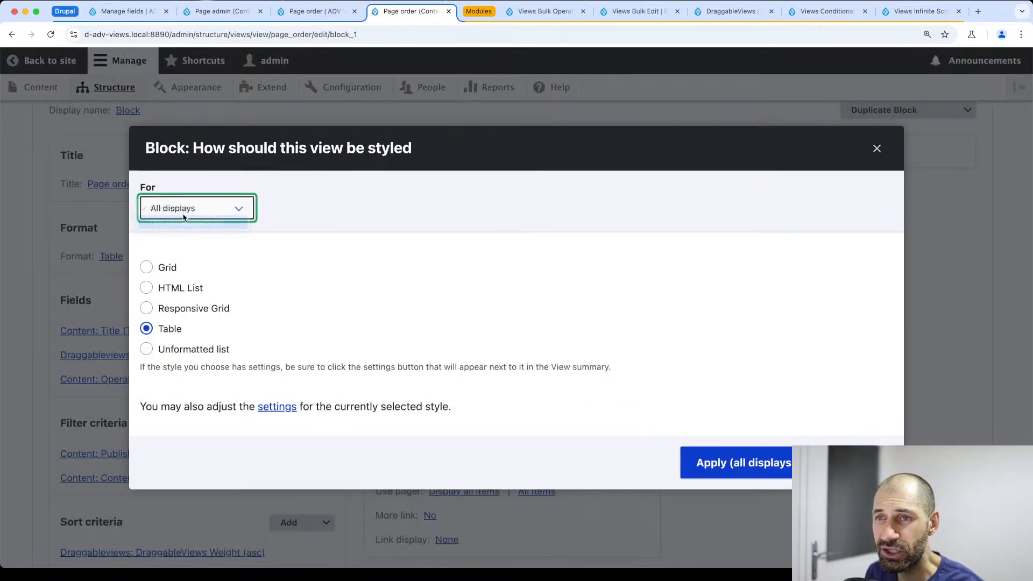
left_click(179, 214)
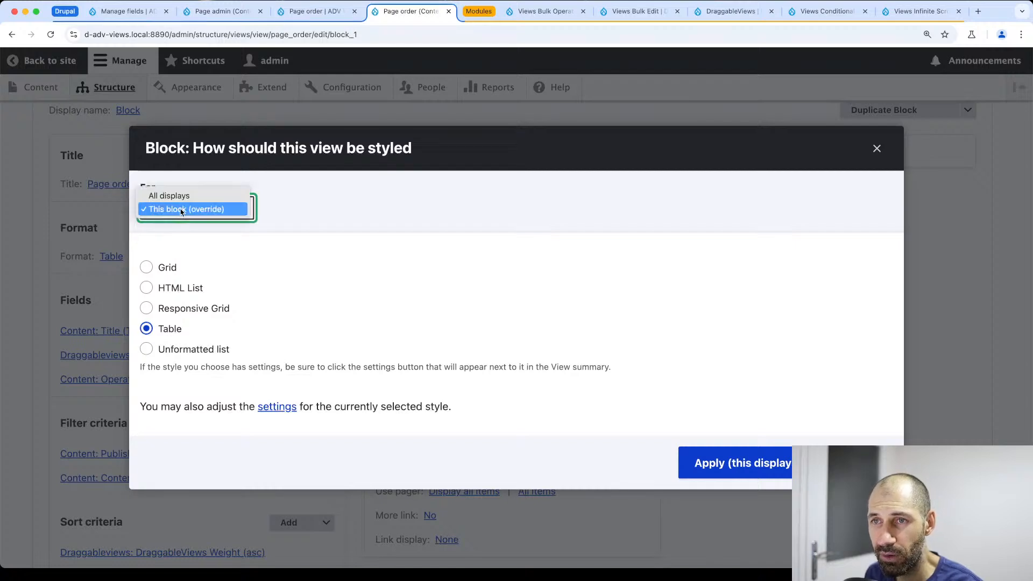
left_click(182, 210)
left_click(180, 210)
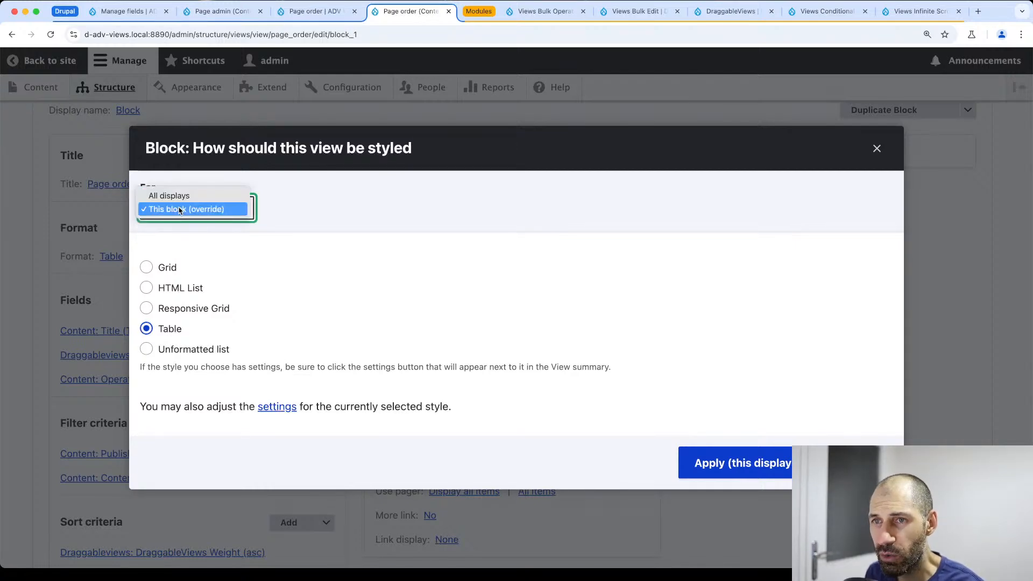
left_click(180, 209)
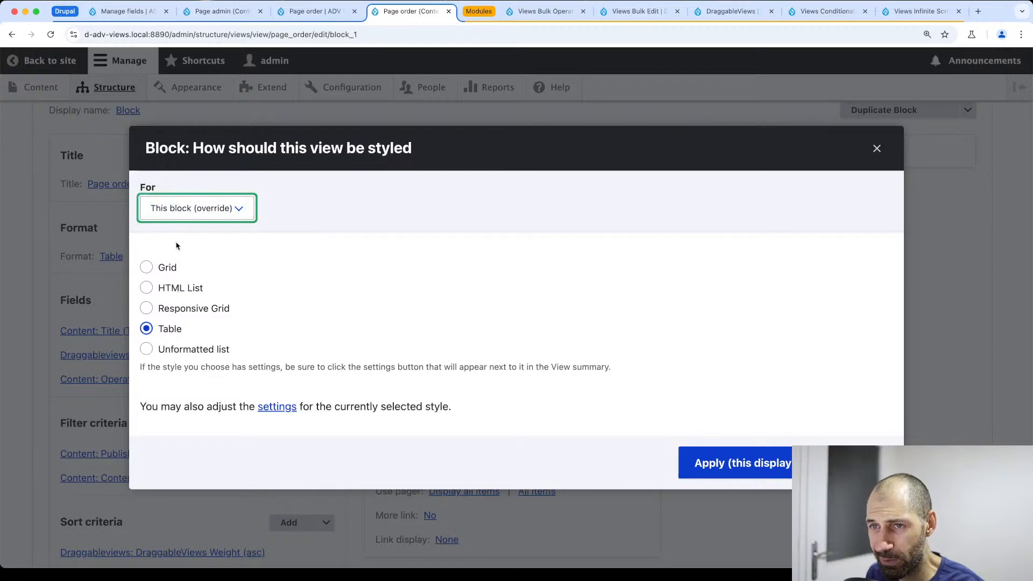
left_click(170, 350)
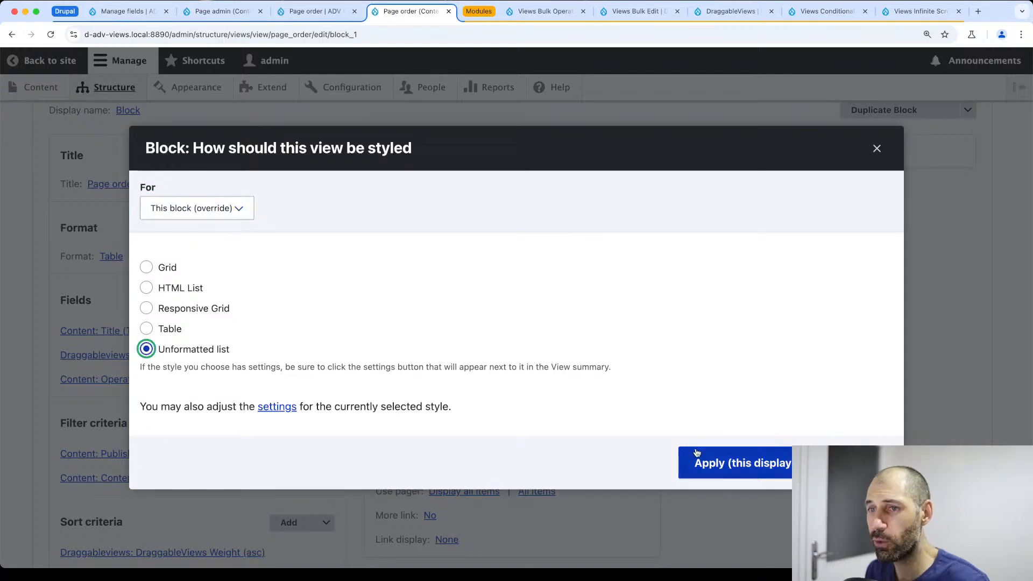
left_click(708, 464)
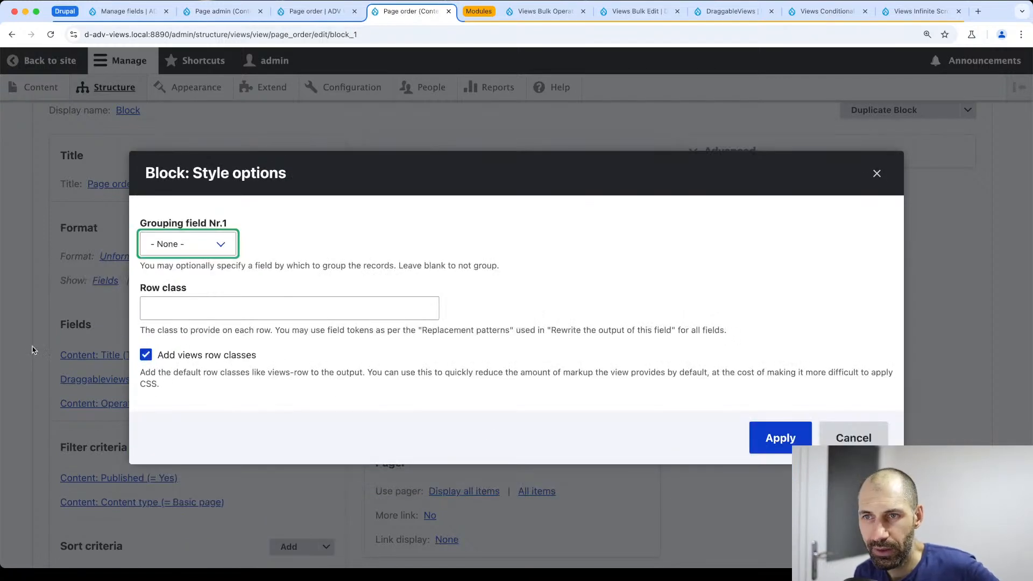
left_click(780, 438)
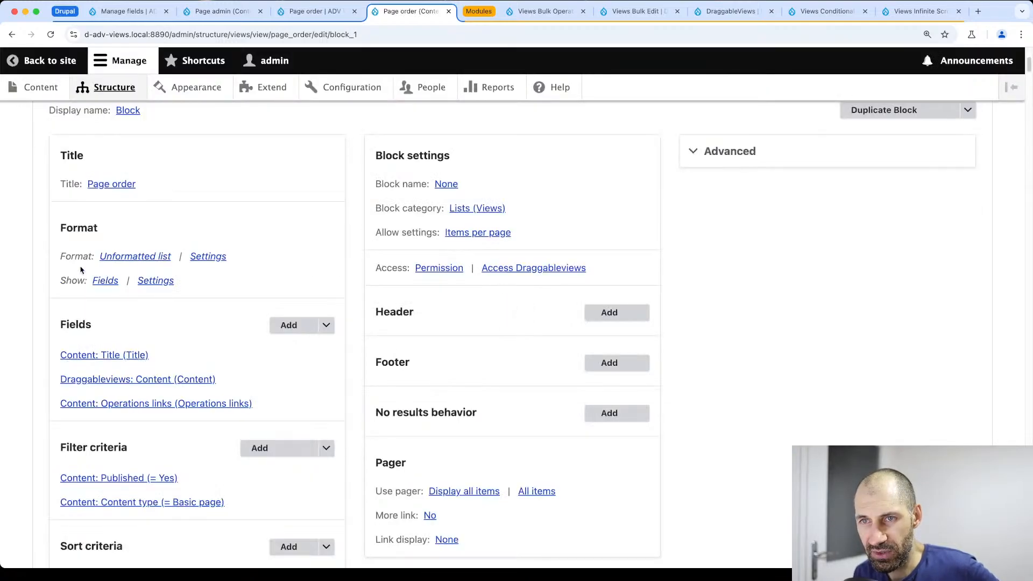
Check the format setting of the view's Page display
scroll(102, 215, "up", 2)
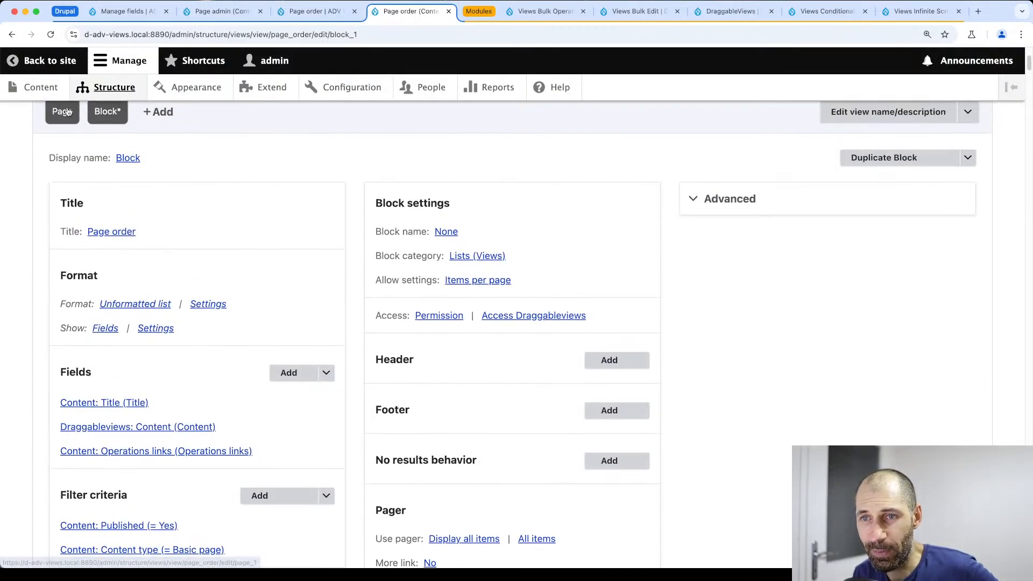
left_click(67, 112)
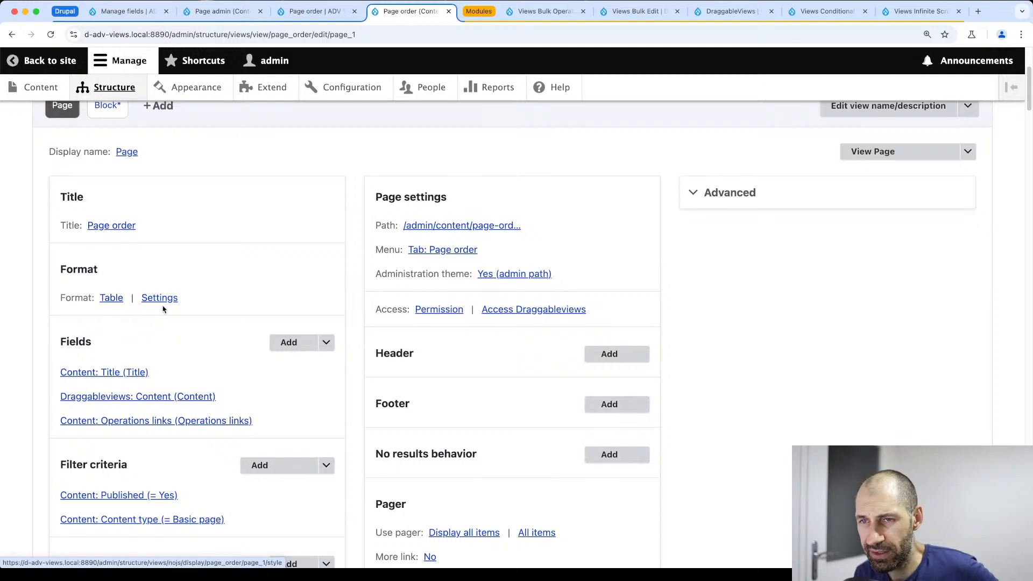
scroll(153, 305, "up", 4)
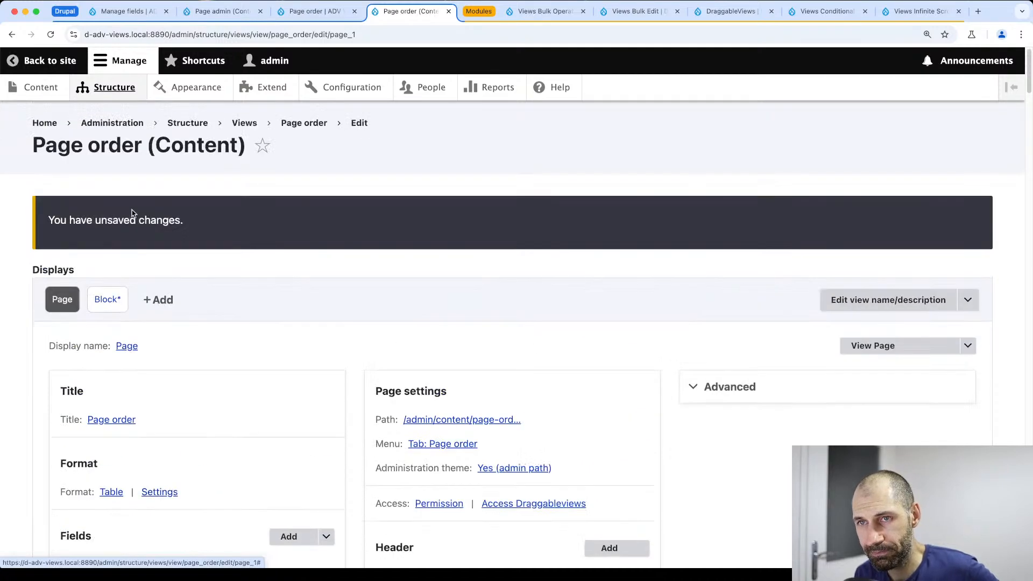
Return to the Block display and inspect its Title and Draggableviews: Content field settings without changing them
left_click(106, 297)
scroll(75, 366, "down", 5)
left_click(103, 276)
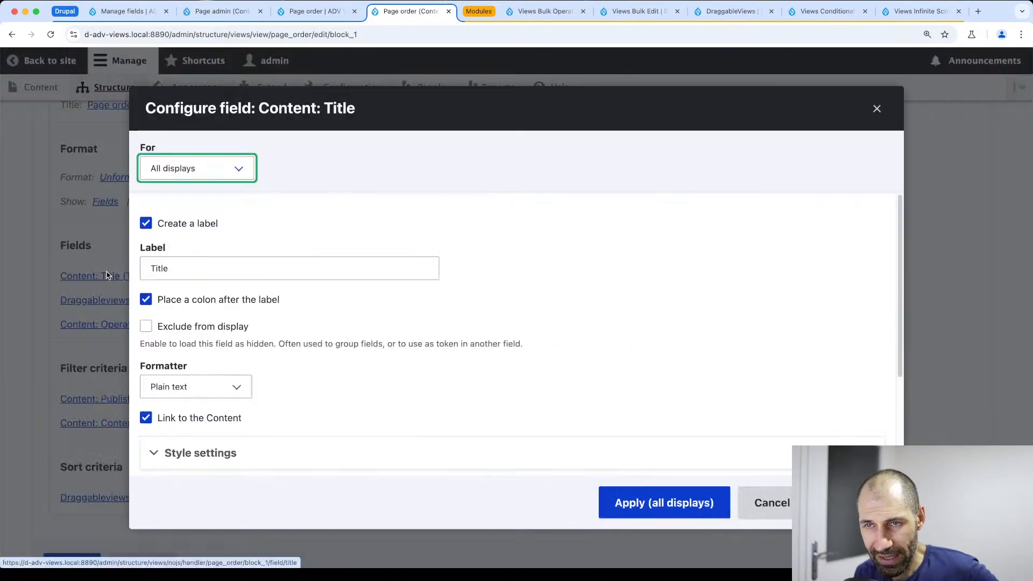
left_click(202, 171)
left_click(203, 183)
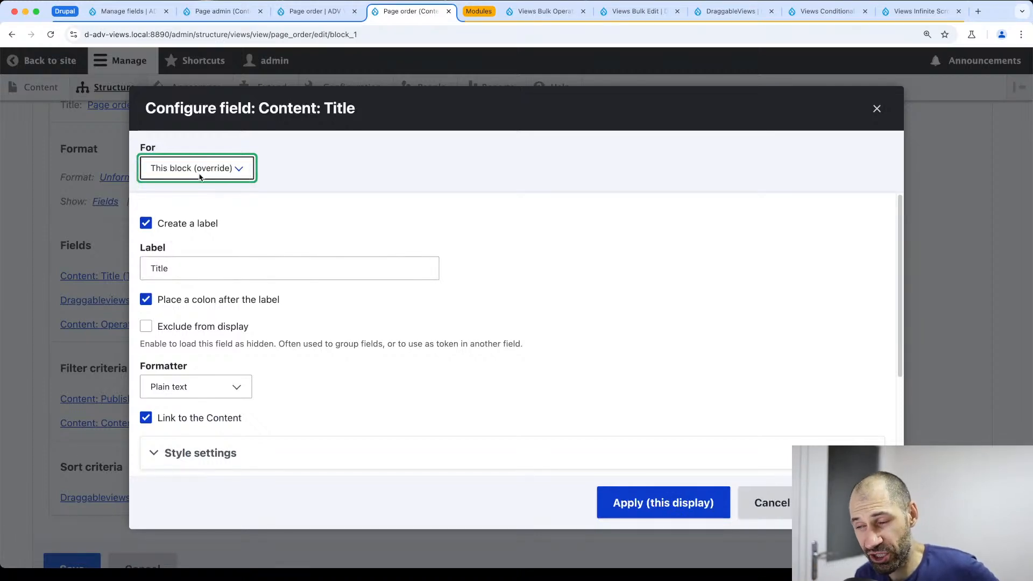
left_click(767, 502)
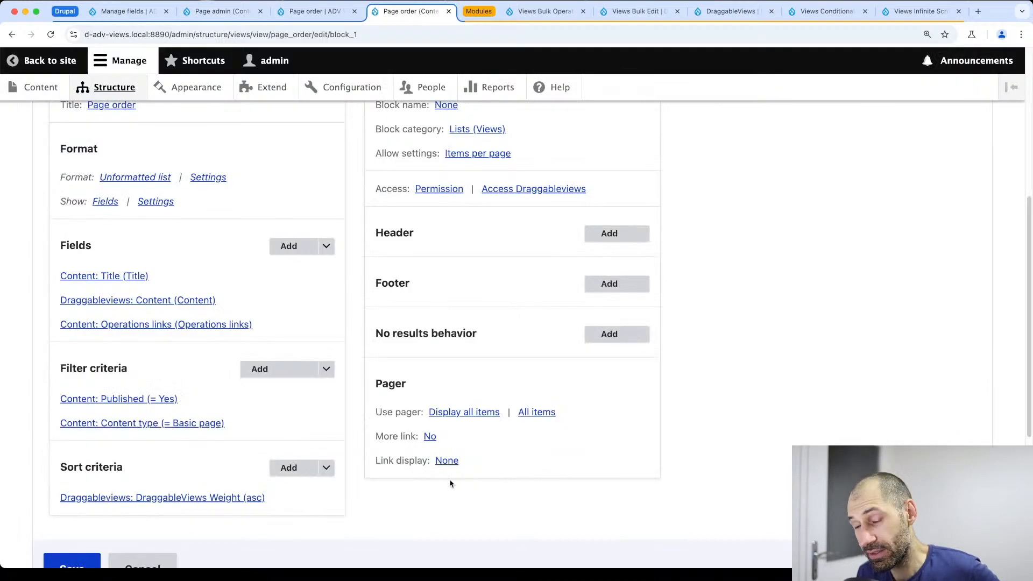
left_click(134, 300)
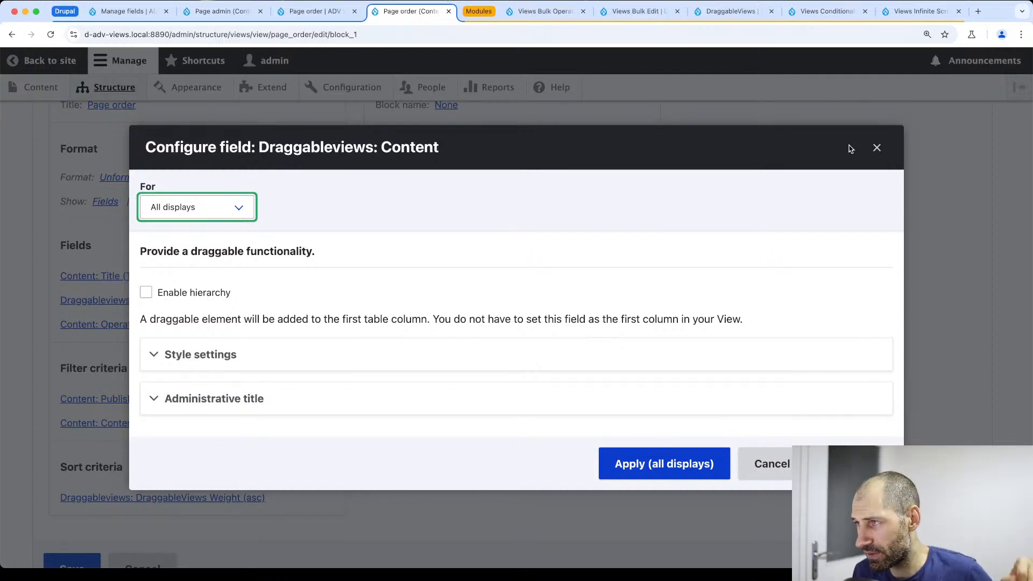
left_click(873, 150)
Override the Content: Title field for this block only, keeping its existing label and formatter options
left_click(67, 276)
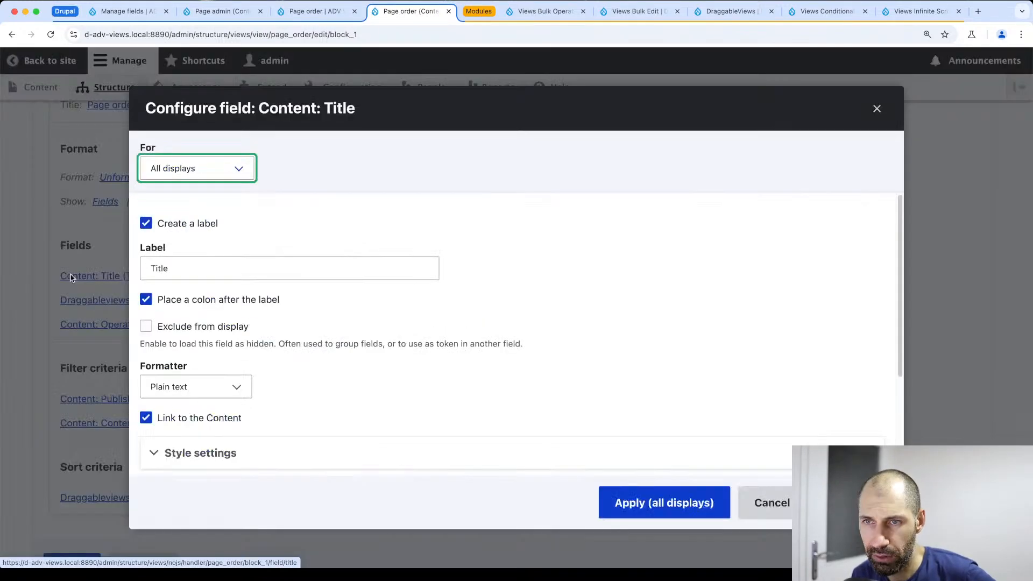
left_click(201, 171)
left_click(200, 183)
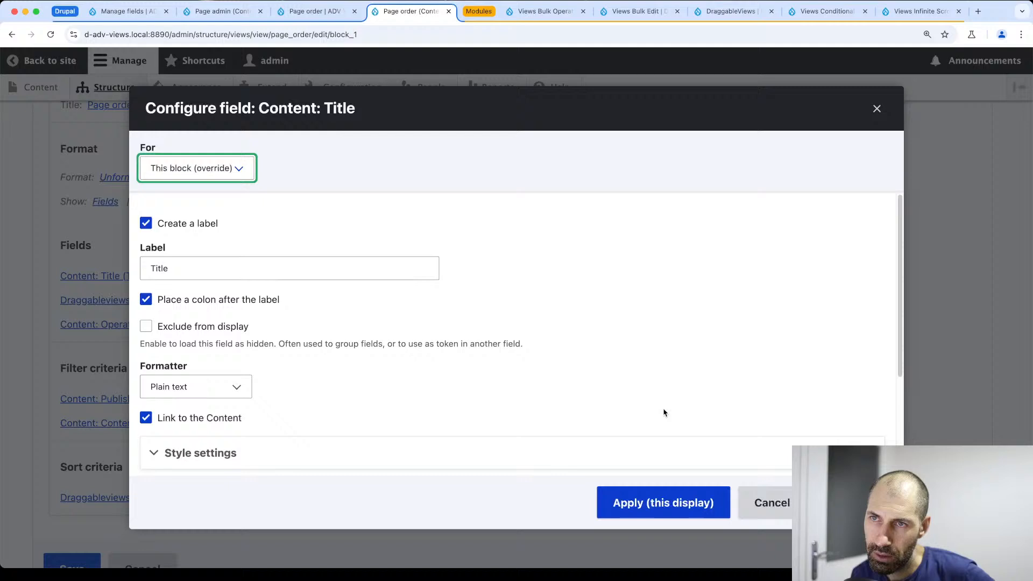
left_click(692, 492)
Remove the Operations links and Draggableviews: Content fields from the Block display
left_click(143, 324)
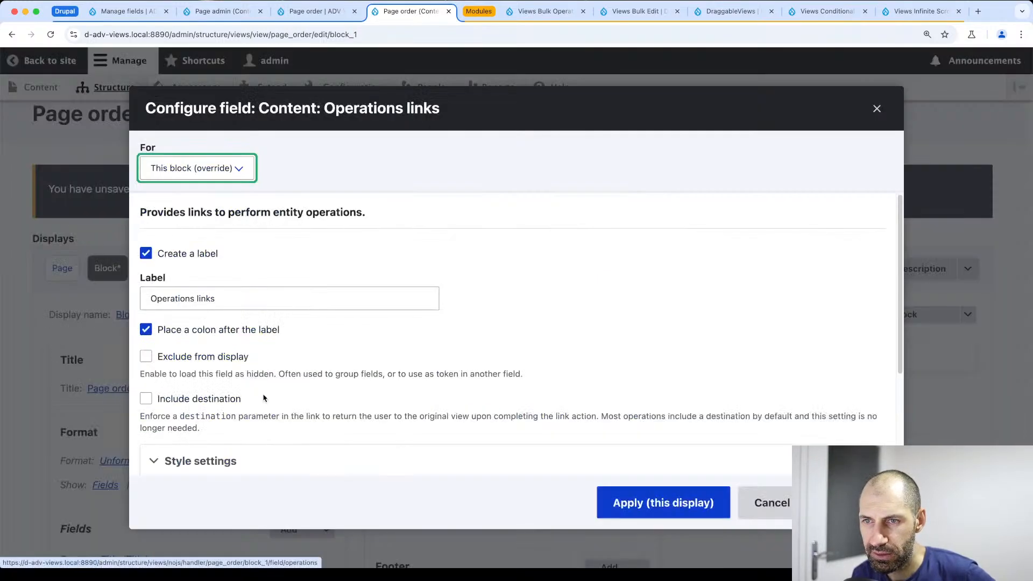
left_click(850, 503)
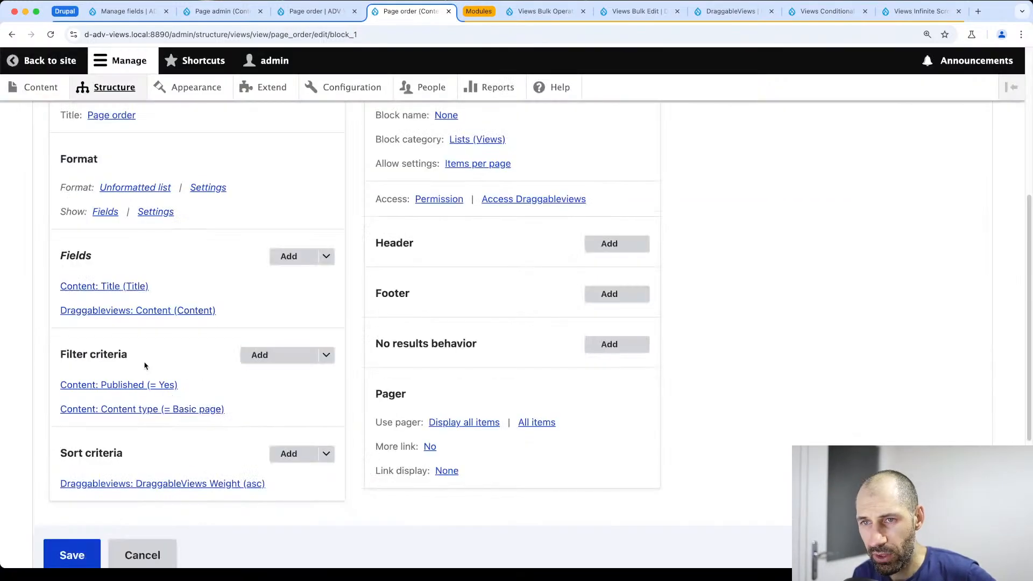
left_click(132, 312)
left_click(849, 464)
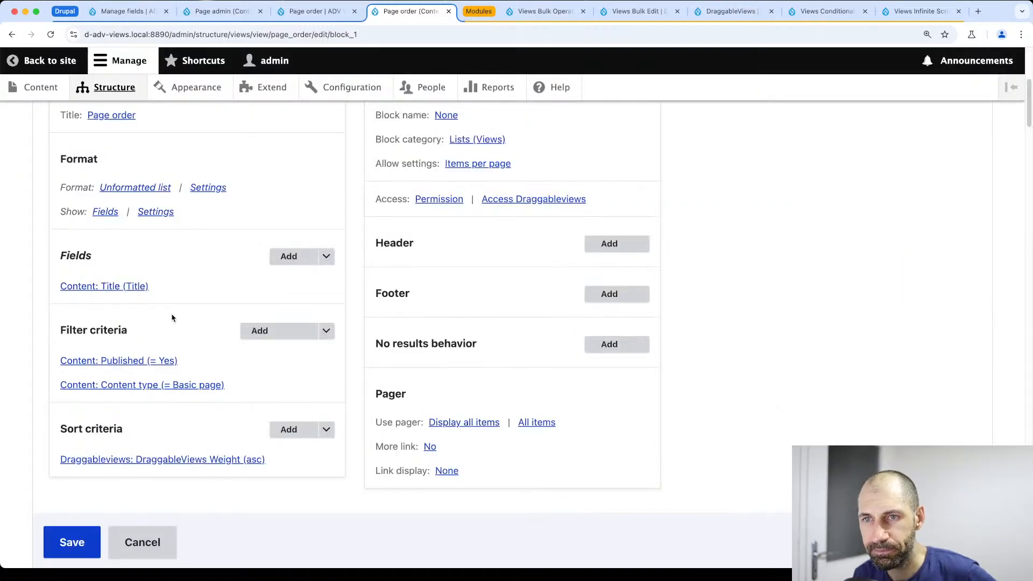
Check the field list of the view's Page display
scroll(172, 318, "up", 3)
left_click(63, 169)
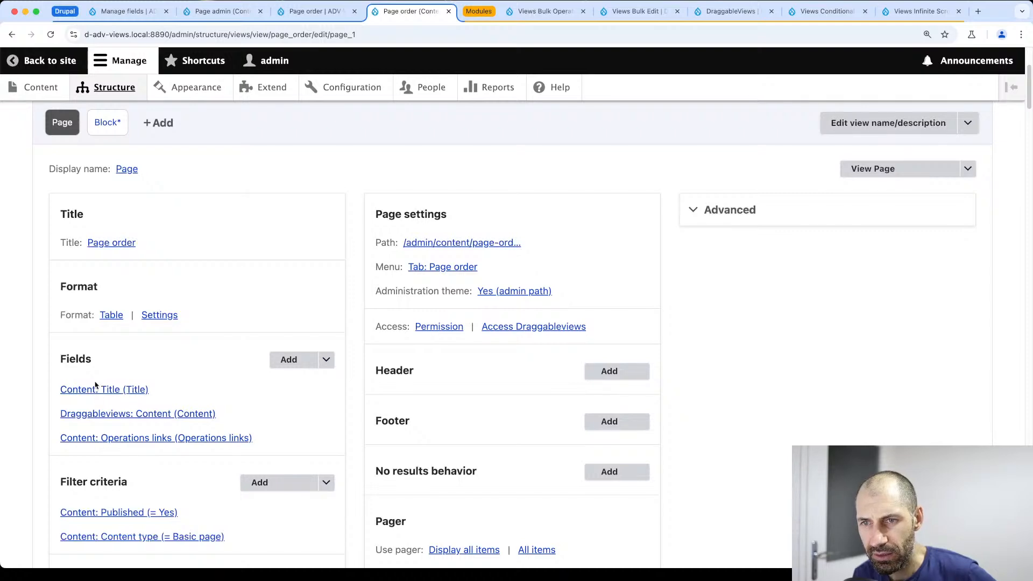
scroll(96, 390, "up", 1)
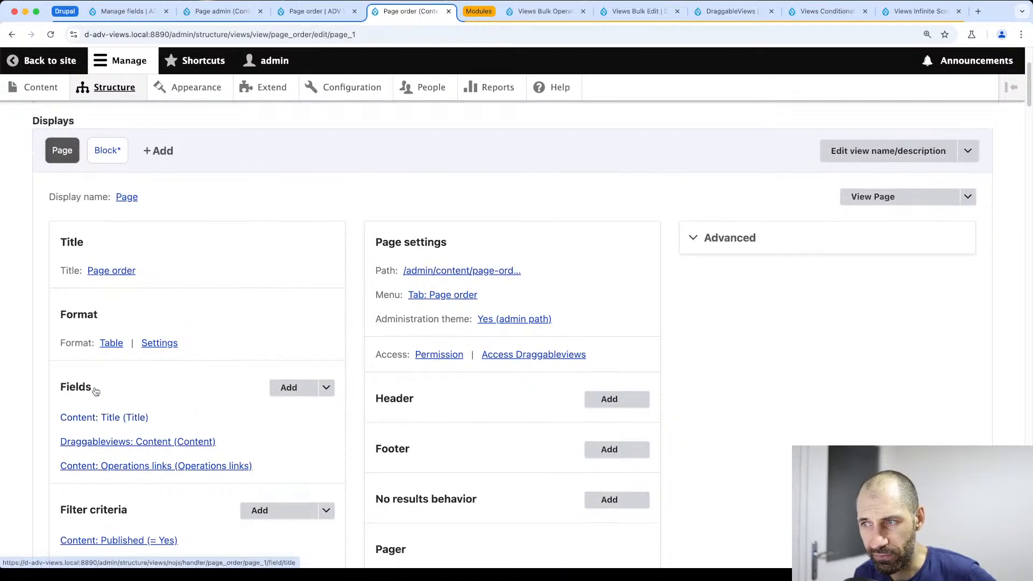
scroll(96, 376, "up", 2)
Override the Block display's DraggableViews Weight sort for this block only, set its Draggable Views Data to Page, and save the view
left_click(104, 207)
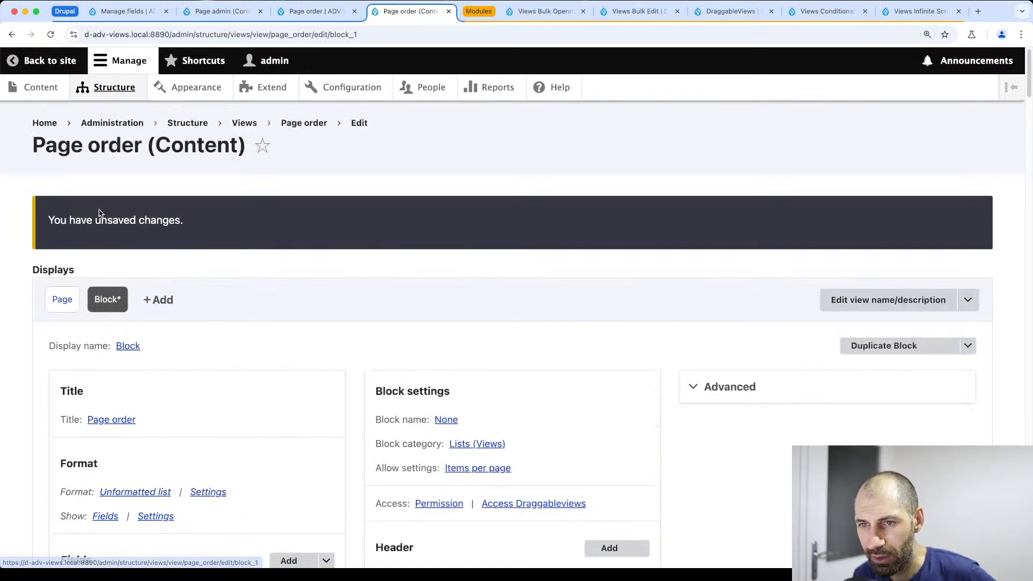
scroll(155, 407, "down", 6)
left_click(155, 407)
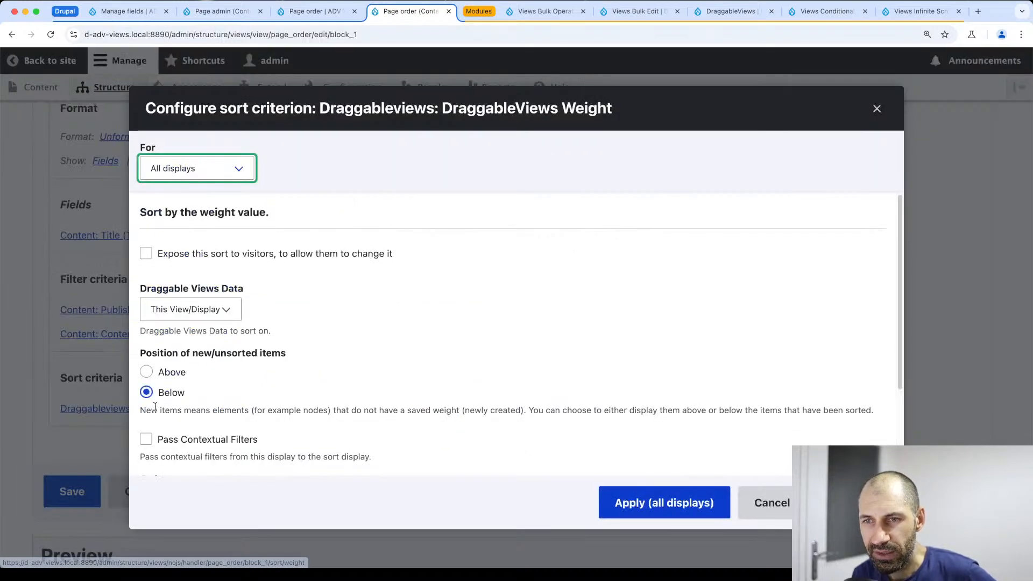
left_click(197, 170)
left_click(197, 179)
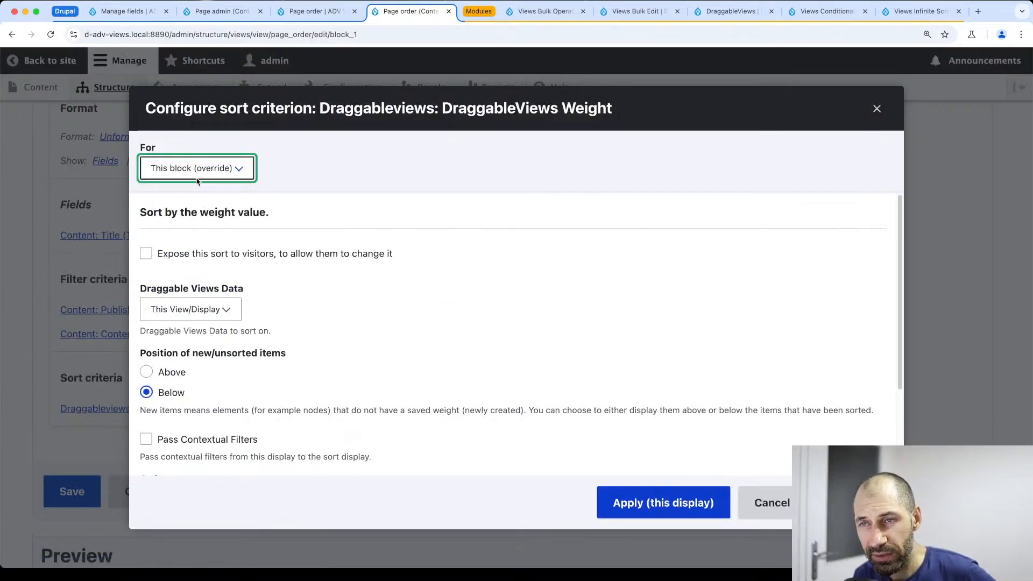
left_click(226, 310)
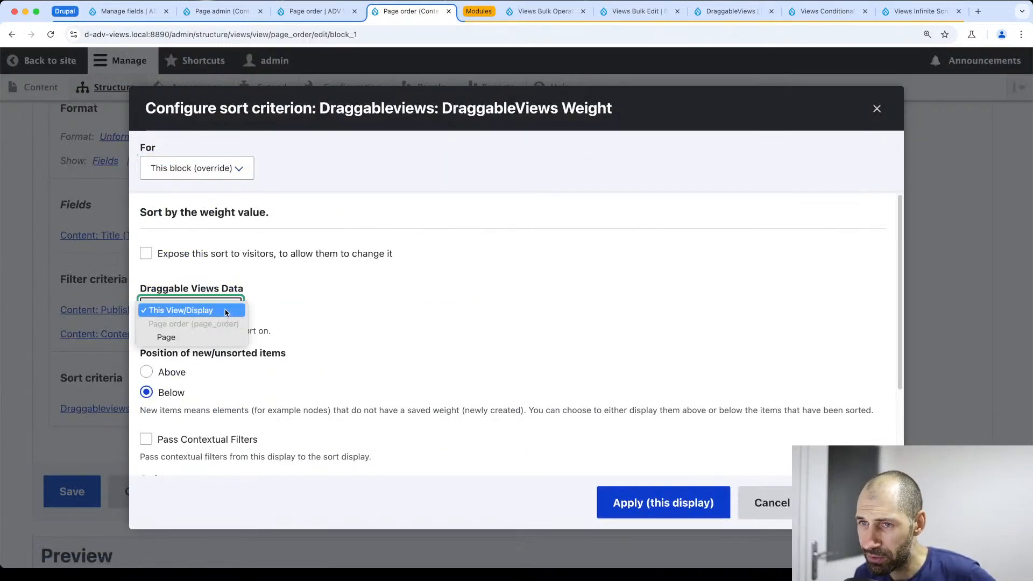
left_click(213, 338)
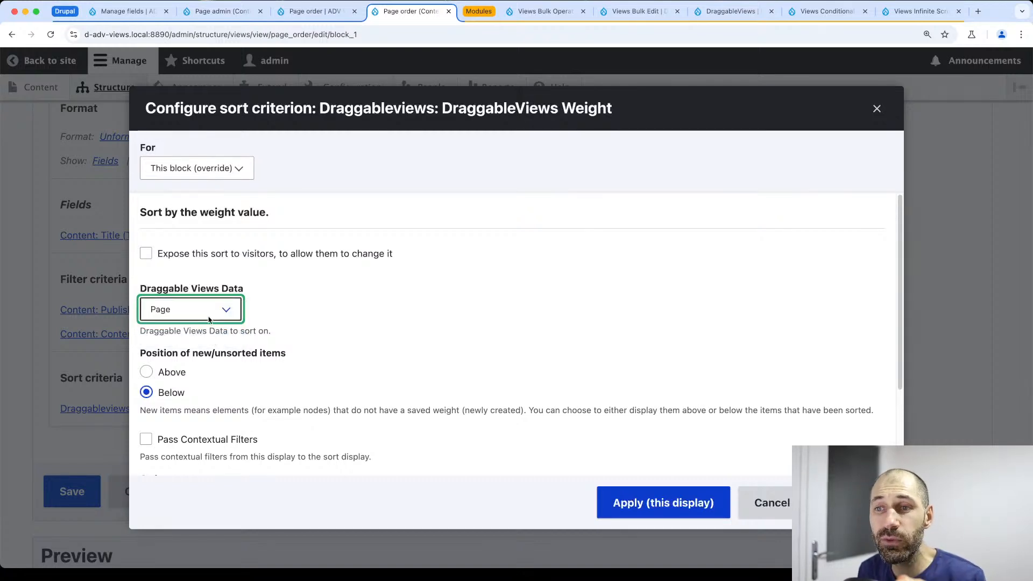
left_click(630, 505)
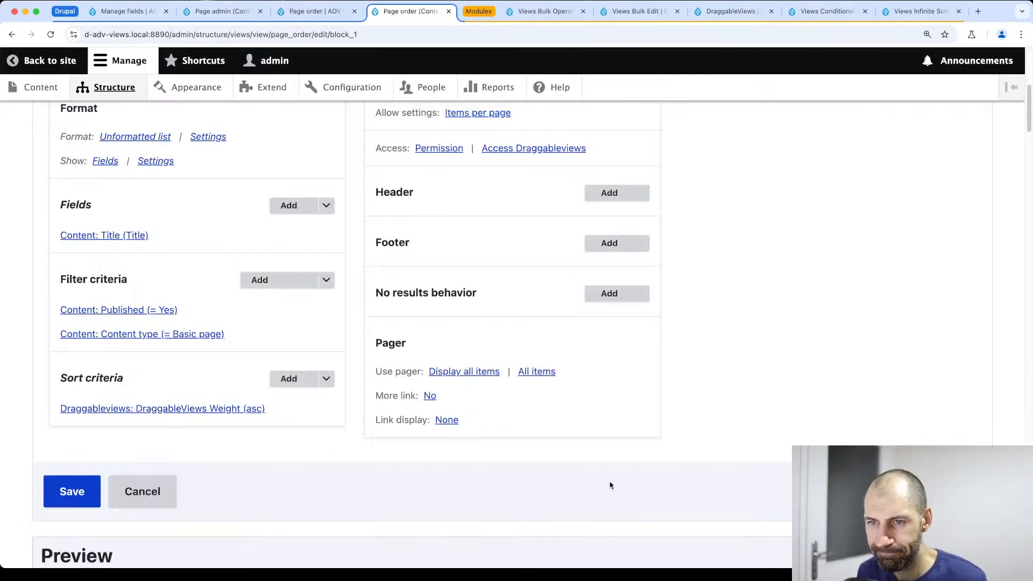
left_click(81, 492)
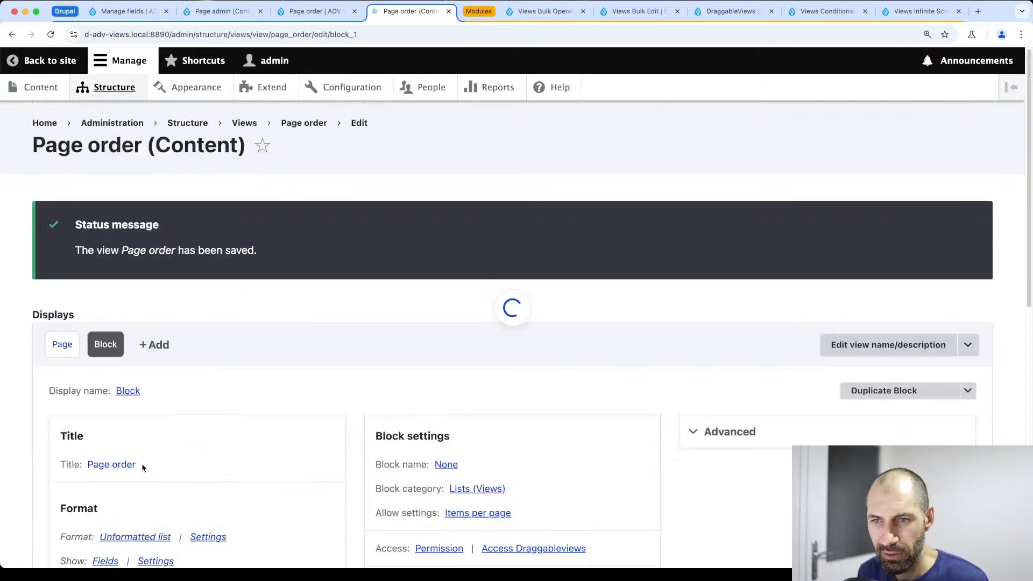
Review the order of the page titles in the Block display's preview
scroll(158, 493, "down", 15)
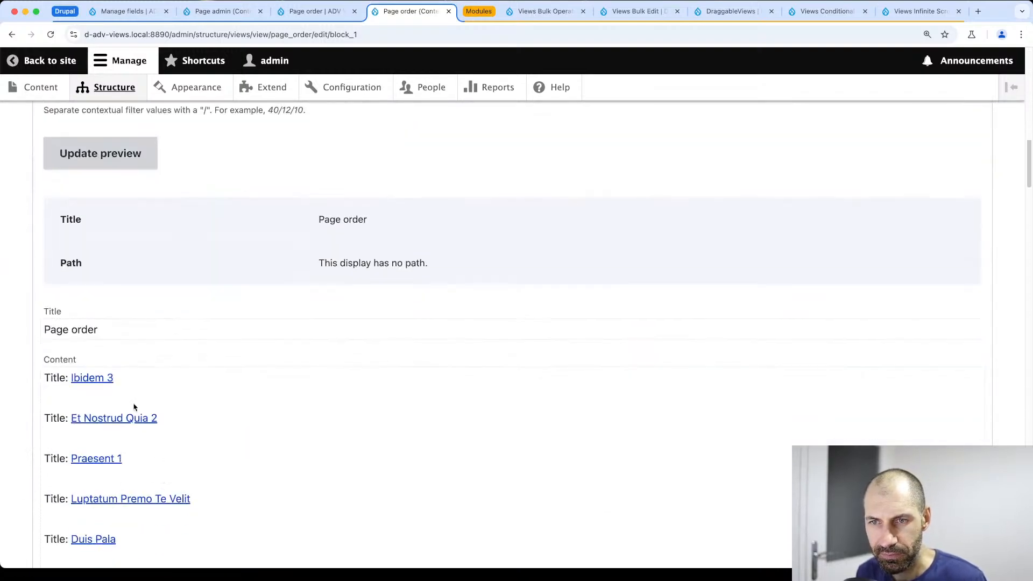
scroll(97, 431, "down", 3)
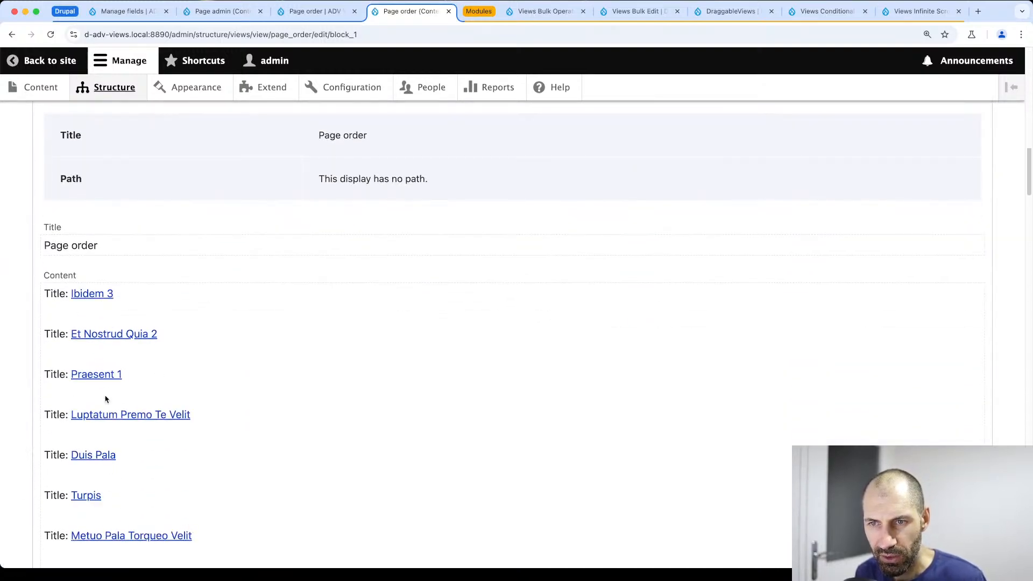
scroll(105, 400, "down", 10)
scroll(105, 400, "up", 20)
Override the pager for this block only and set it to display a specified number of items
scroll(468, 409, "down", 6)
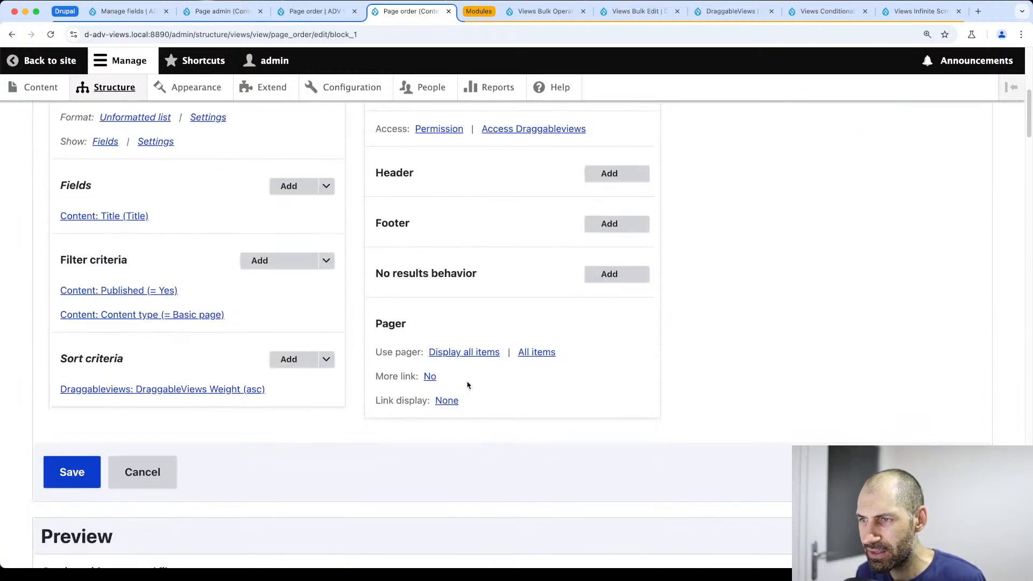
left_click(483, 353)
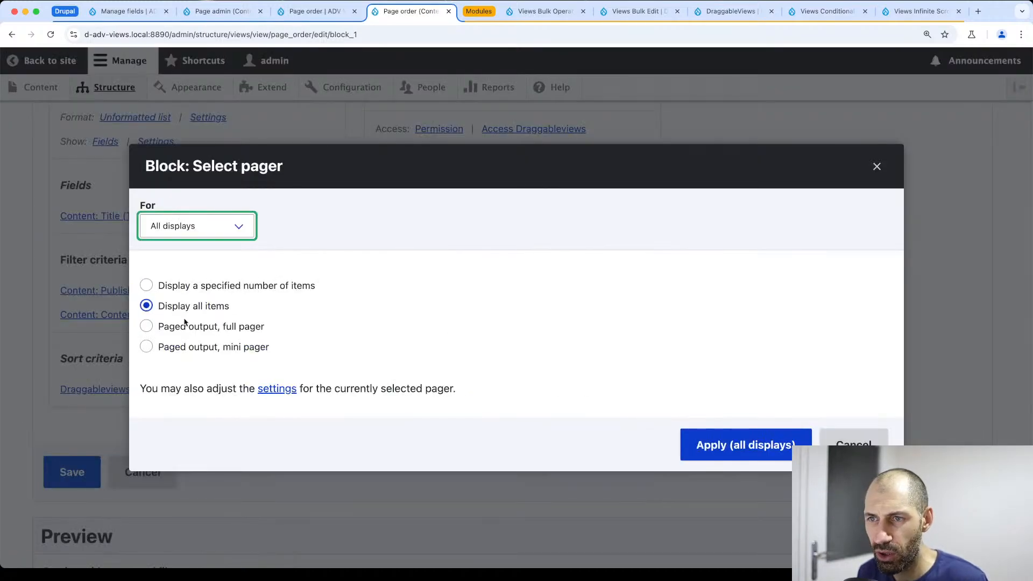
left_click(183, 287)
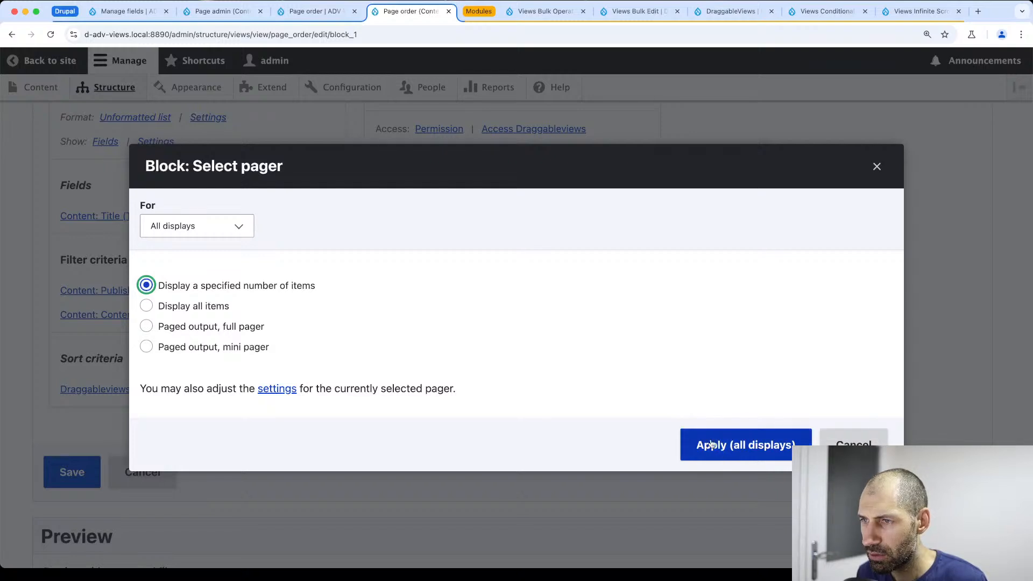
left_click(226, 235)
left_click(226, 242)
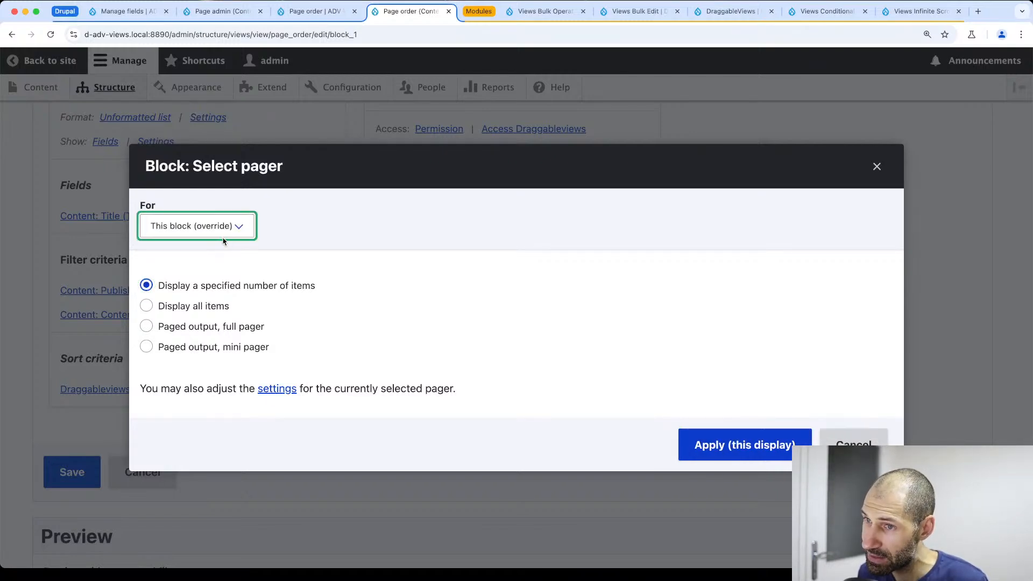
left_click(205, 225)
left_click(199, 226)
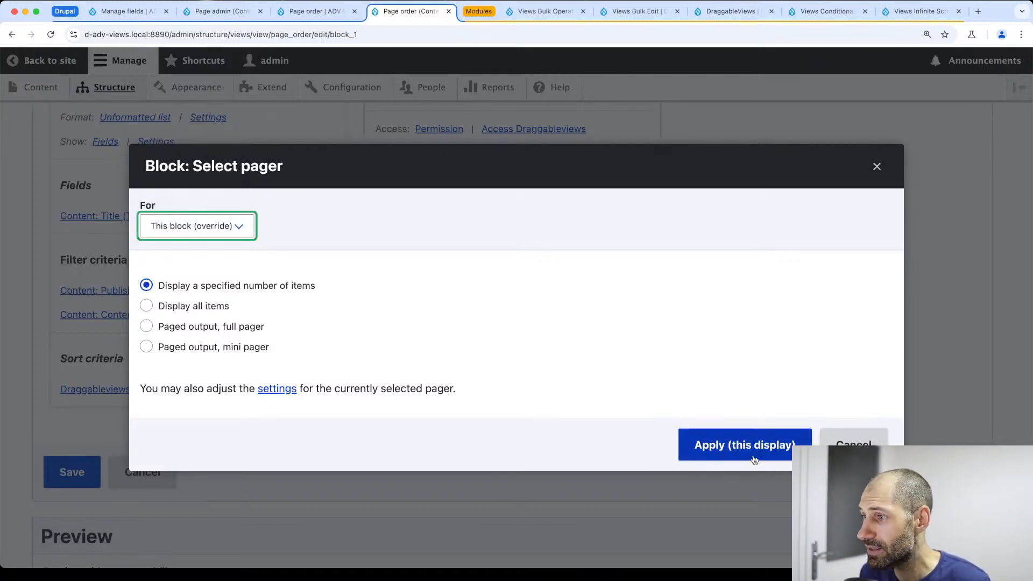
left_click(750, 454)
Set the block's items to display to 5 and save the view
double_click(170, 272)
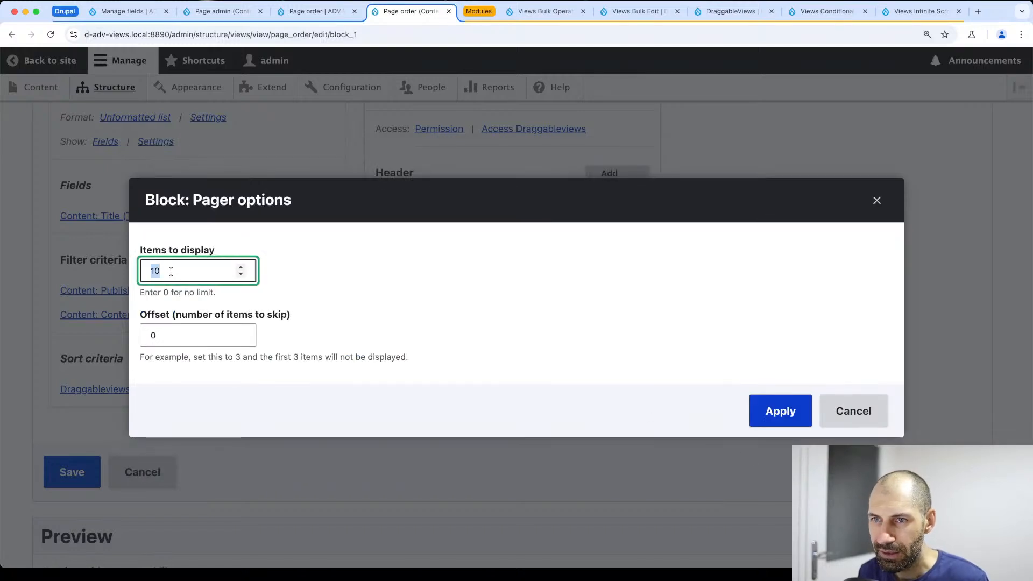
type("5")
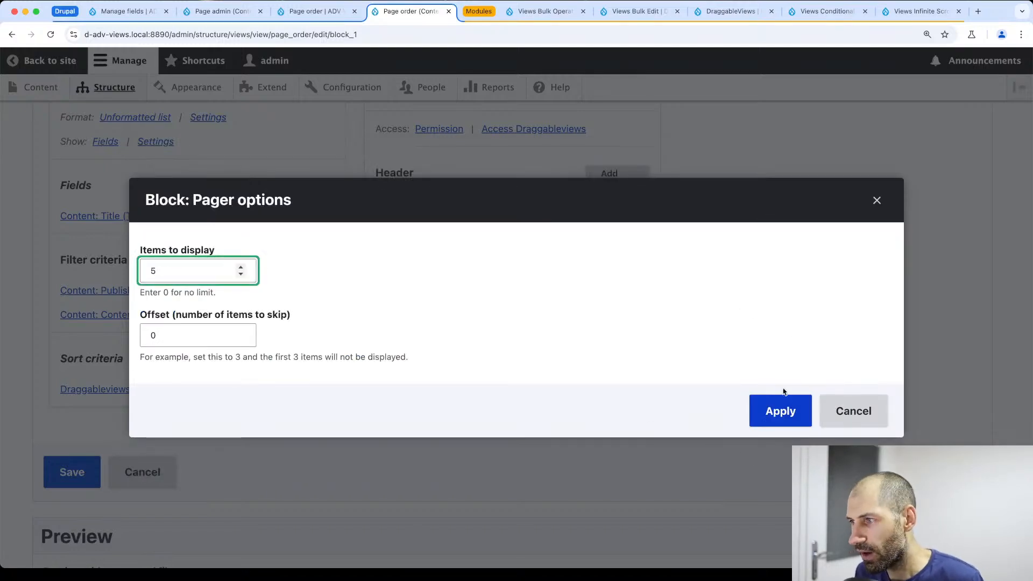
left_click(780, 410)
left_click(62, 537)
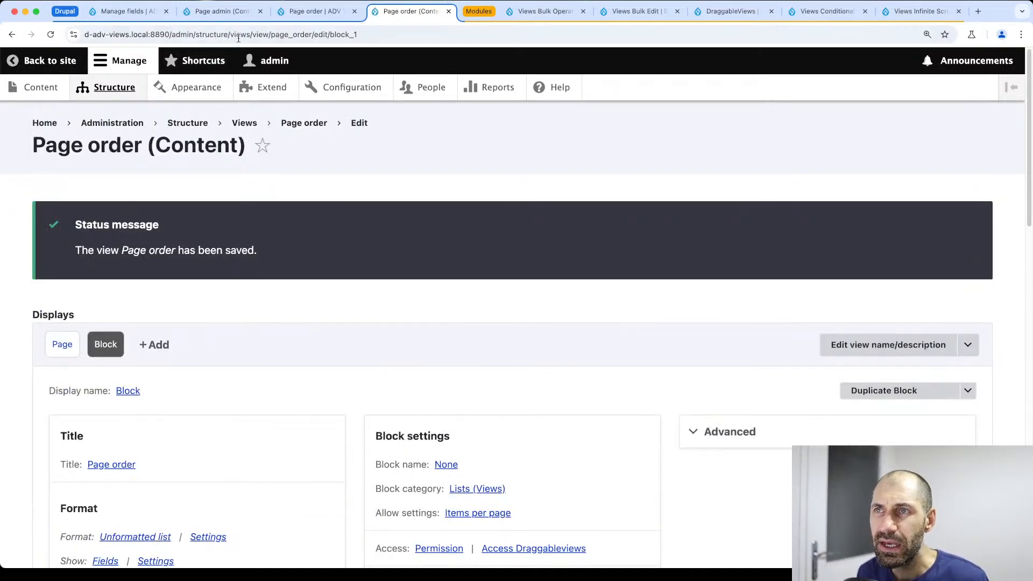
Close the Manage fields, Page admin and Page order listing tabs and collapse the Modules tab group
left_click(166, 11)
left_click(175, 11)
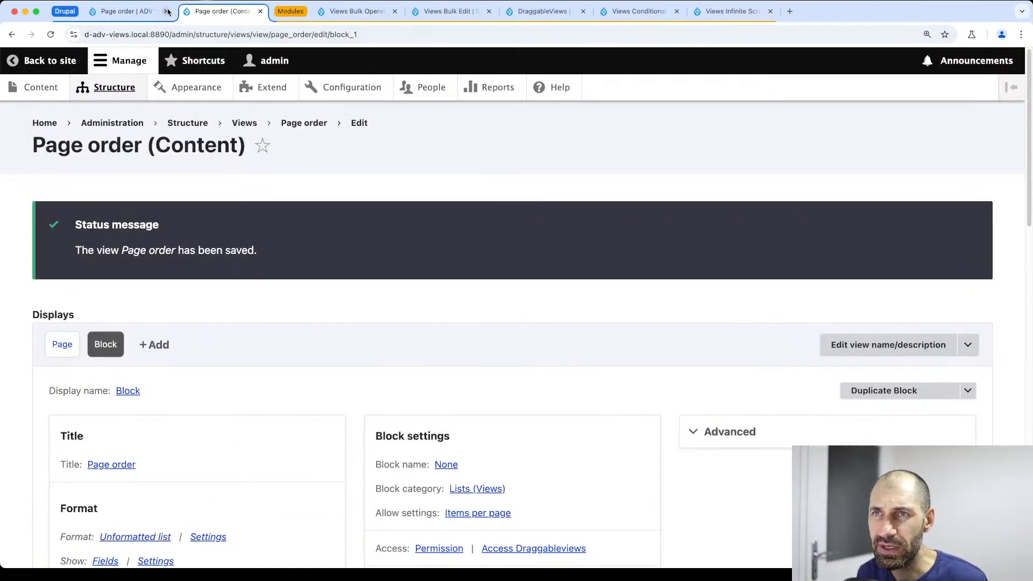
left_click(176, 11)
left_click(196, 12)
Open the Structure page in a new tab and go to the Sidebar region in Block layout
left_click(141, 82, "super")
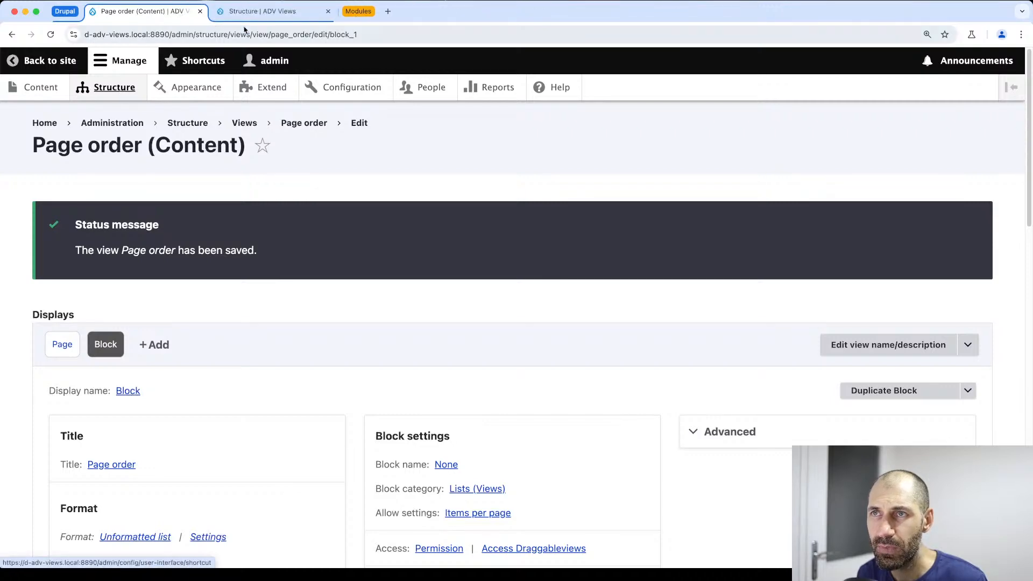
left_click(251, 15)
left_click(115, 214)
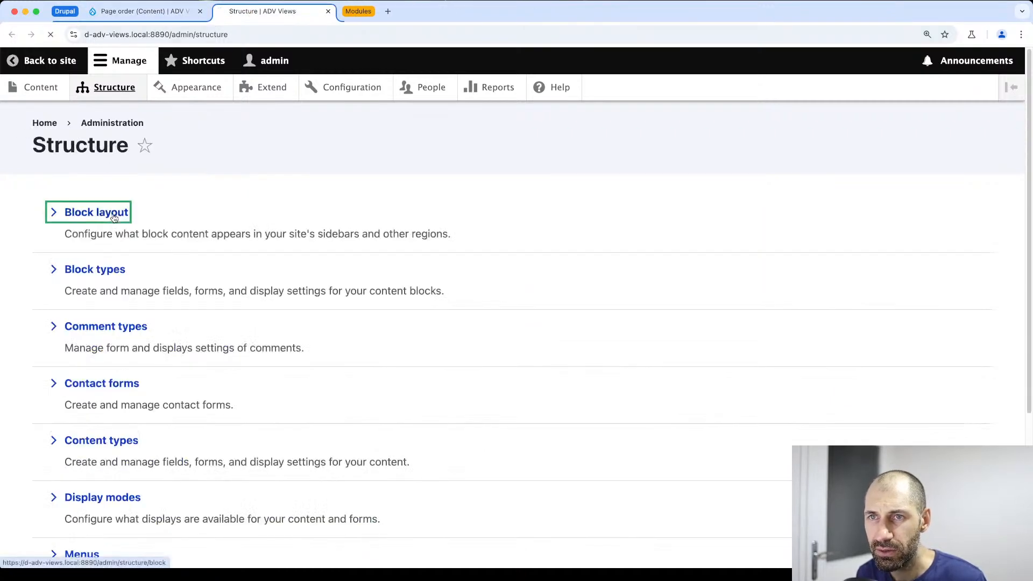
scroll(288, 325, "down", 10)
scroll(288, 325, "down", 5)
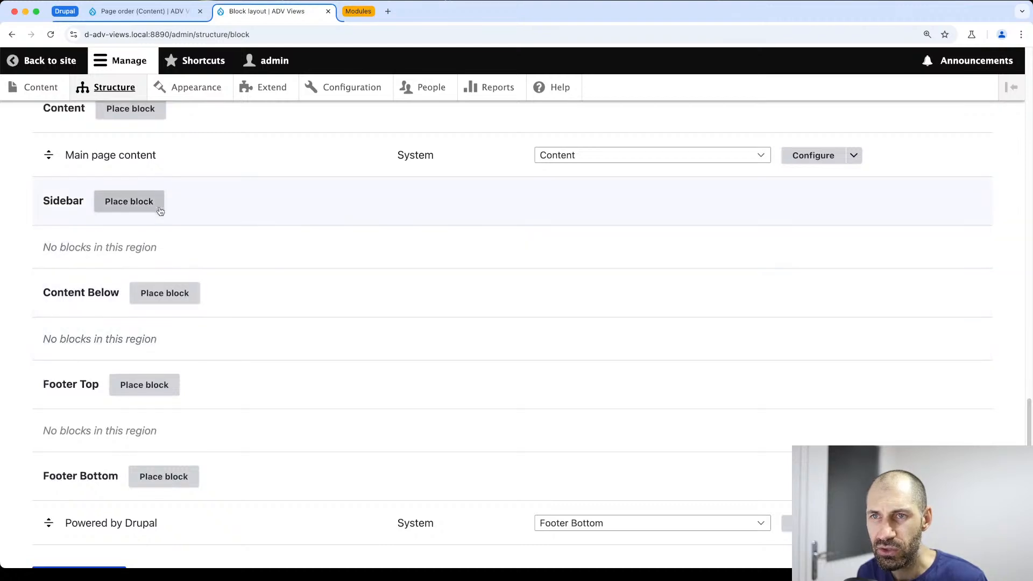
Place the Page order views block in the Sidebar region with its default settings and save the block layout
left_click(142, 203)
left_click(314, 221)
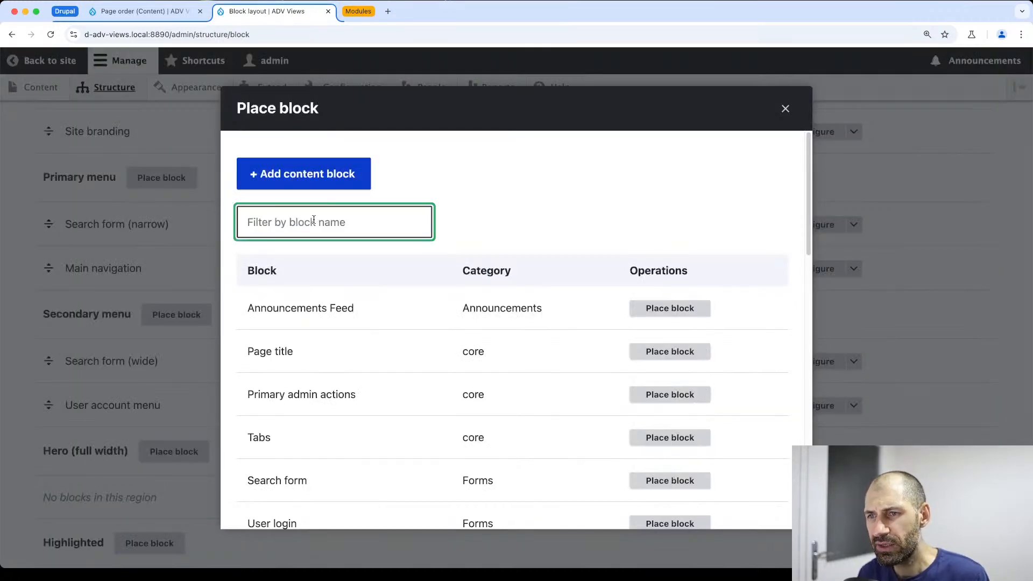
type("page")
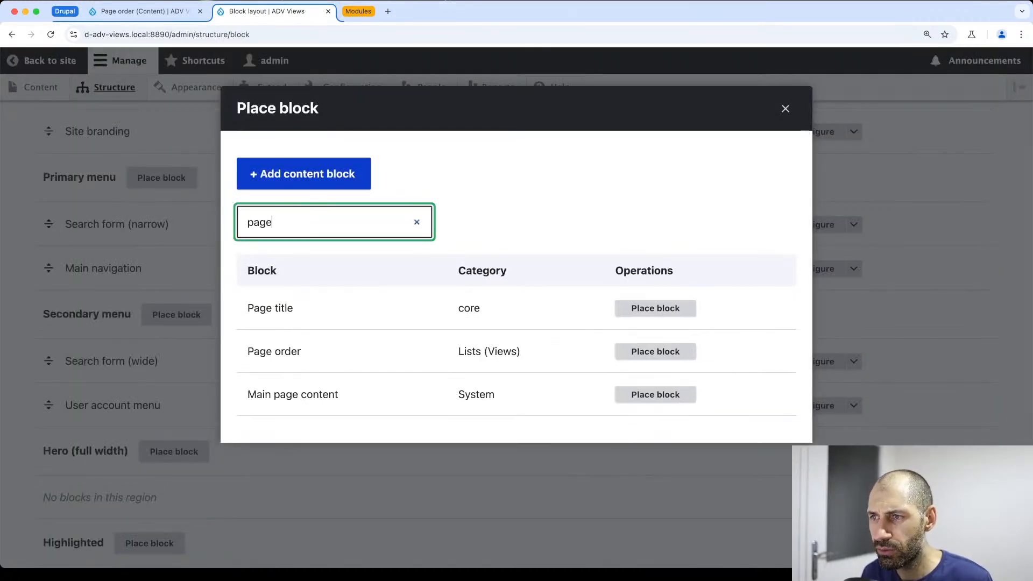
left_click(656, 351)
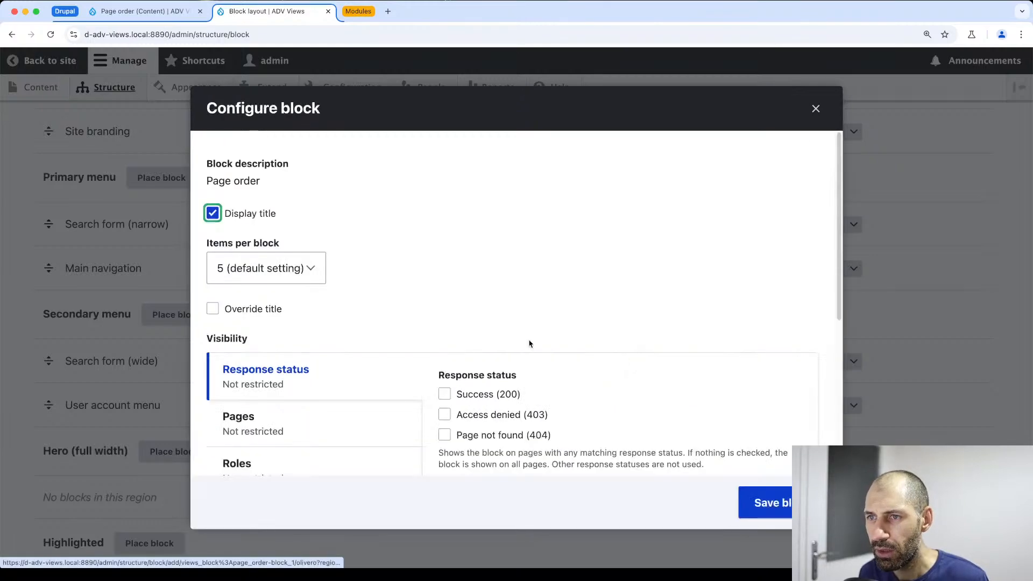
left_click(756, 502)
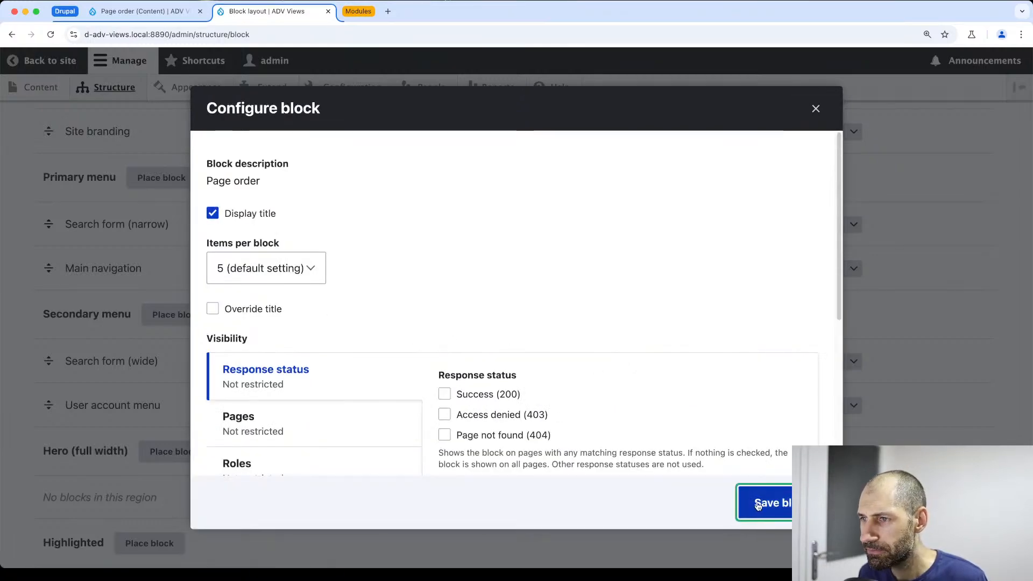
scroll(86, 382, "down", 10)
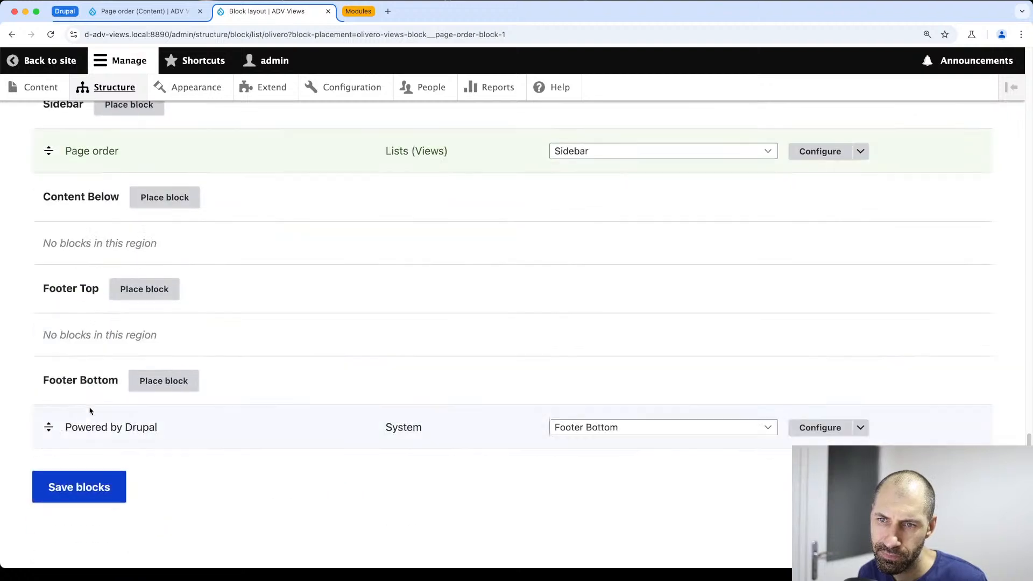
left_click(79, 491)
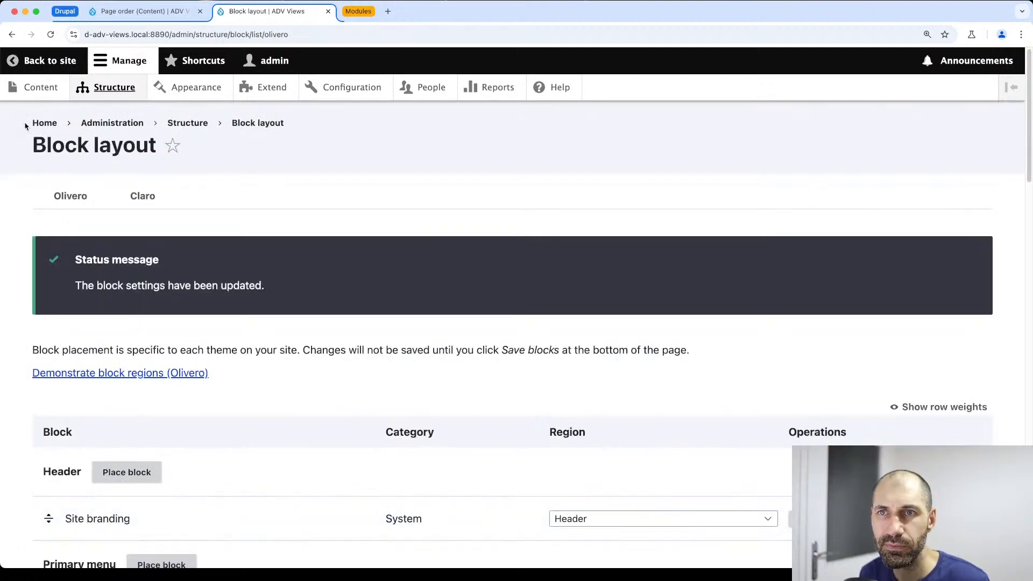
Open the site's home page in a new tab and check the Page order block in the sidebar
left_click(45, 122, "super")
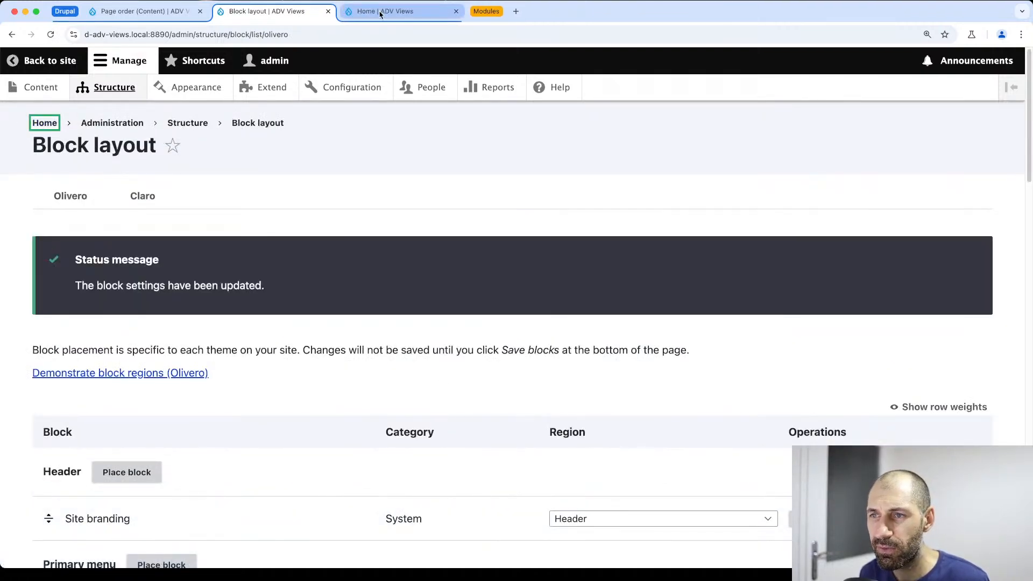
left_click(380, 13)
scroll(802, 307, "down", 2)
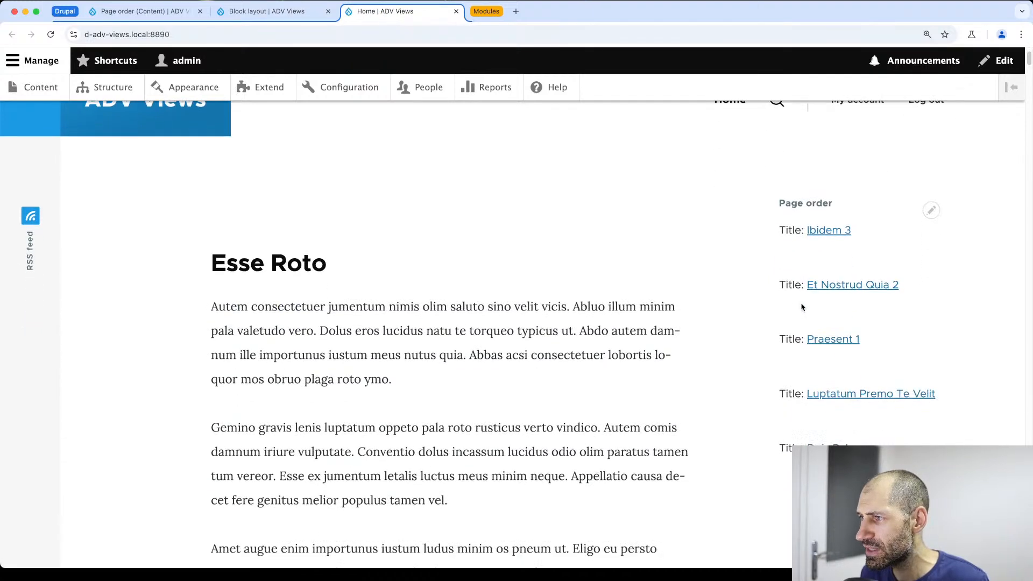
left_click_drag(778, 203, 834, 205)
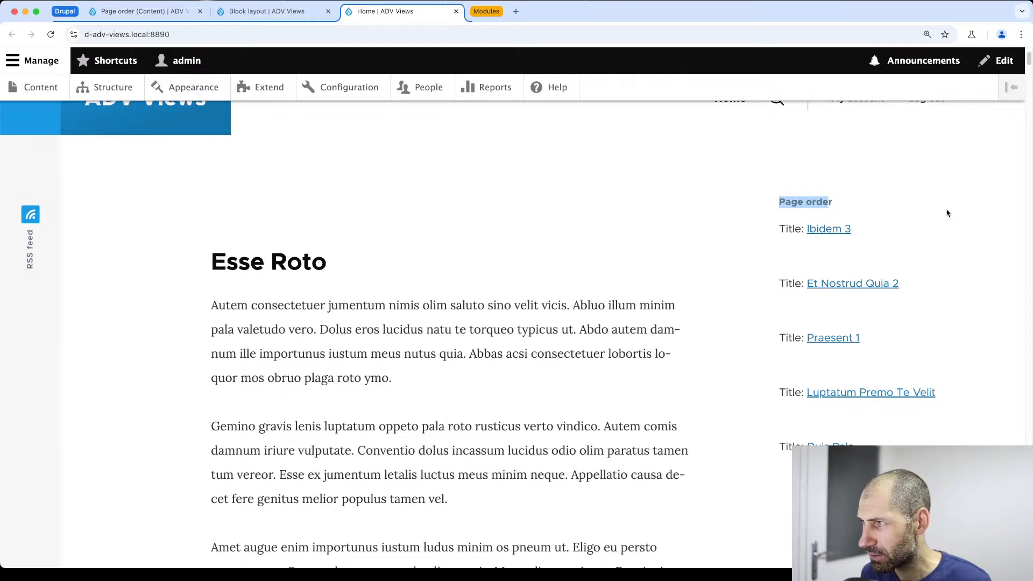
Open the Order view link from the sidebar block's contextual links in a new tab and switch to it
left_click(932, 235)
left_click(932, 235)
left_click(932, 213)
left_click(931, 213)
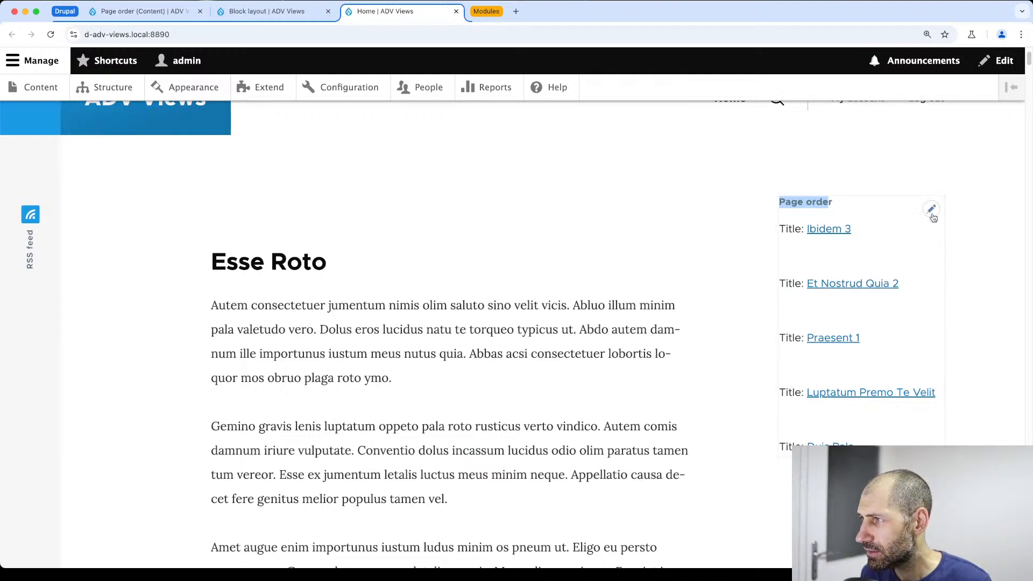
left_click(932, 234)
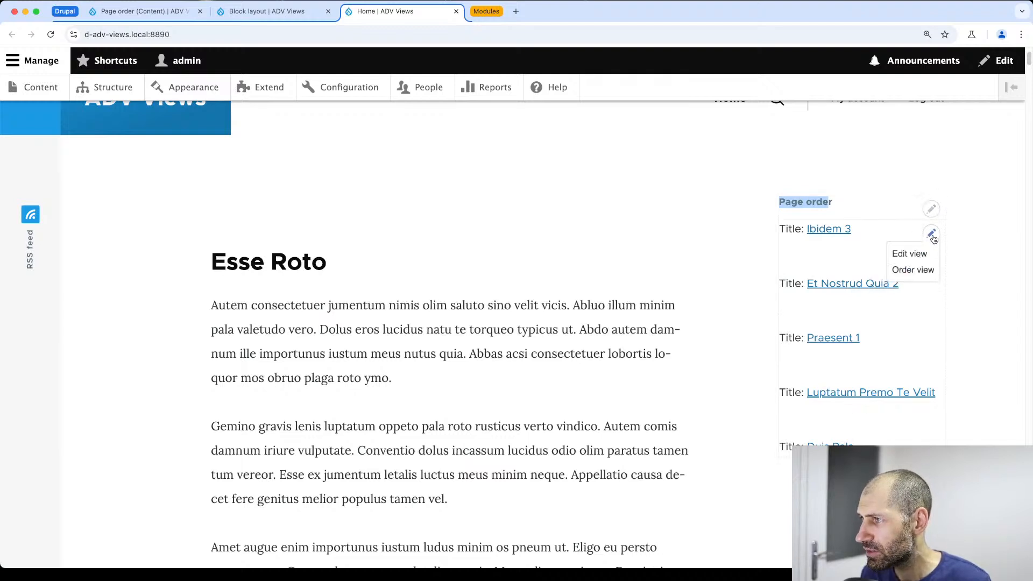
left_click(923, 271, "super")
left_click(510, 12)
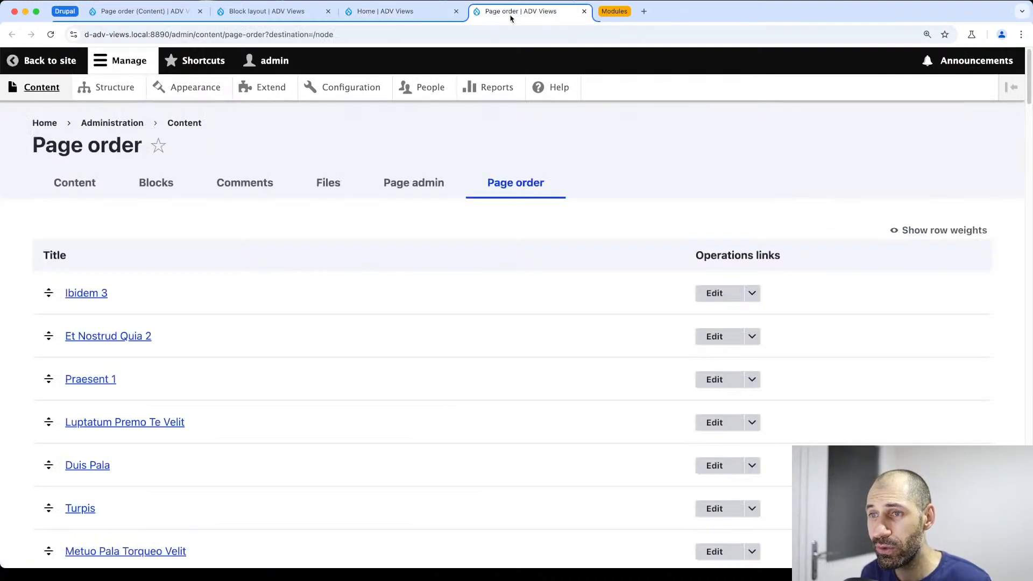
Move Praesent 1 to the top of the page order list and save the order
left_click_drag(46, 379, 51, 305)
scroll(69, 350, "down", 20)
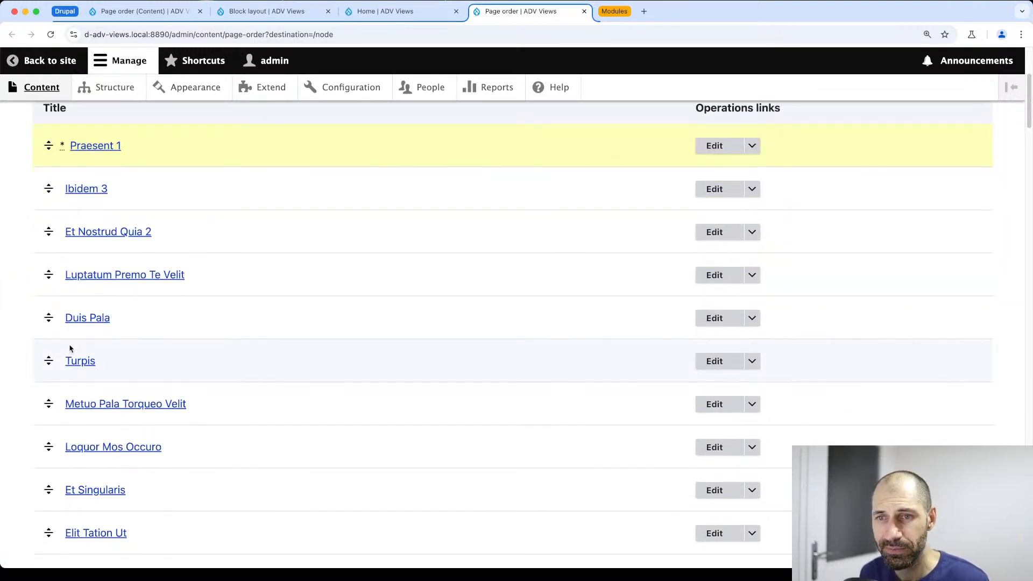
scroll(96, 431, "down", 10)
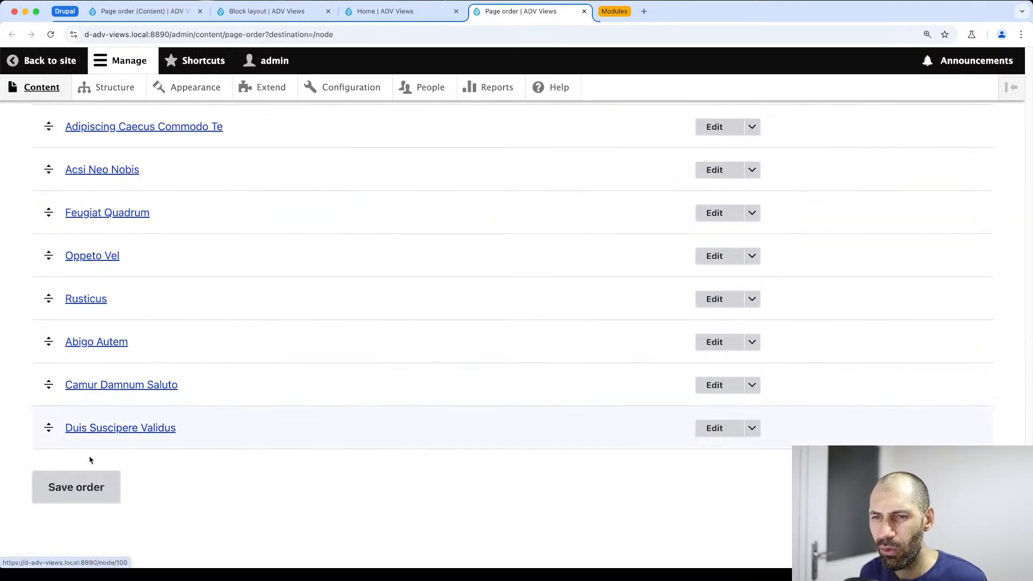
left_click(81, 487)
Return to the earlier home page tab and reload it to check the block's order
left_click(417, 12)
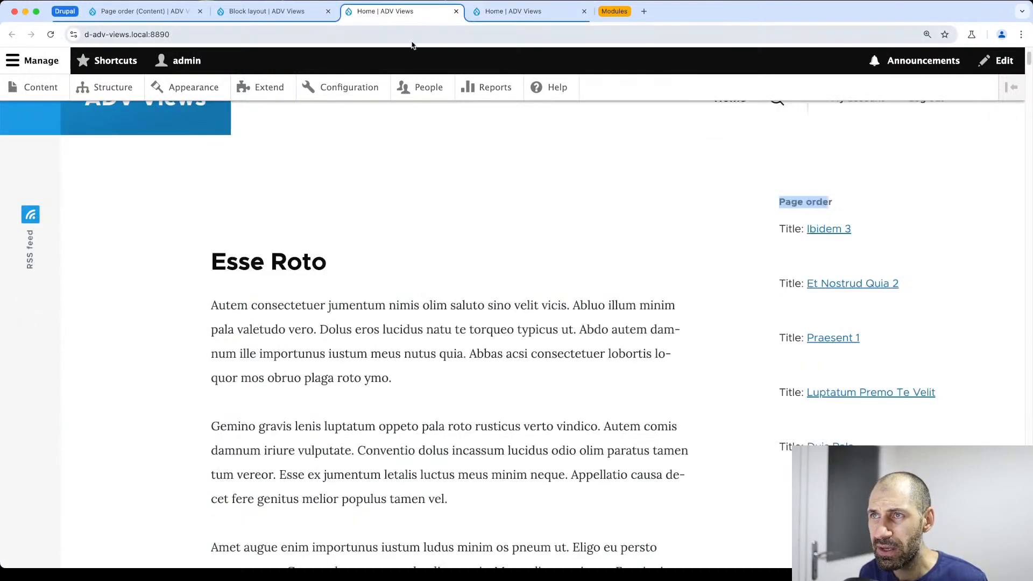
left_click(410, 37)
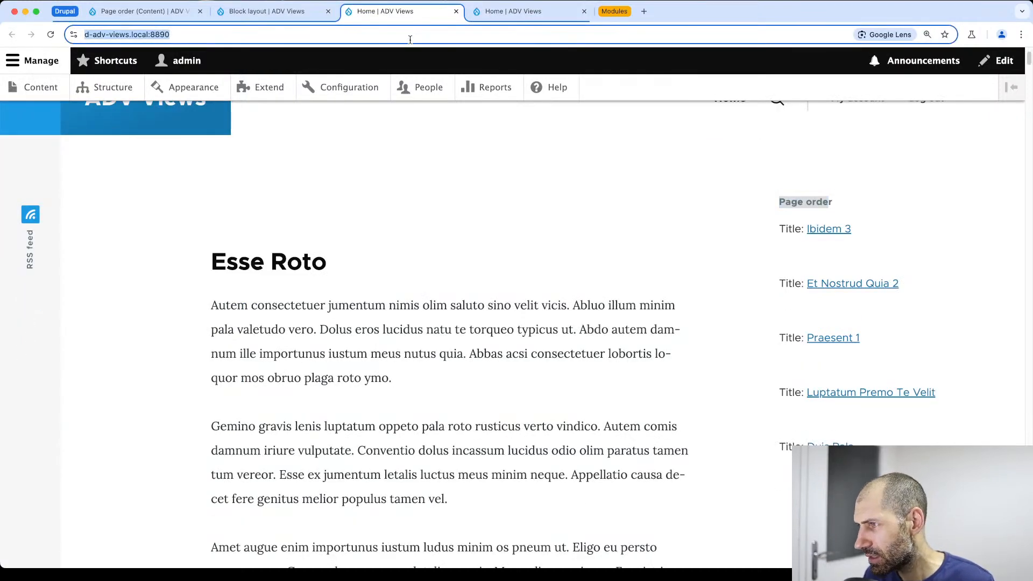
key("Return")
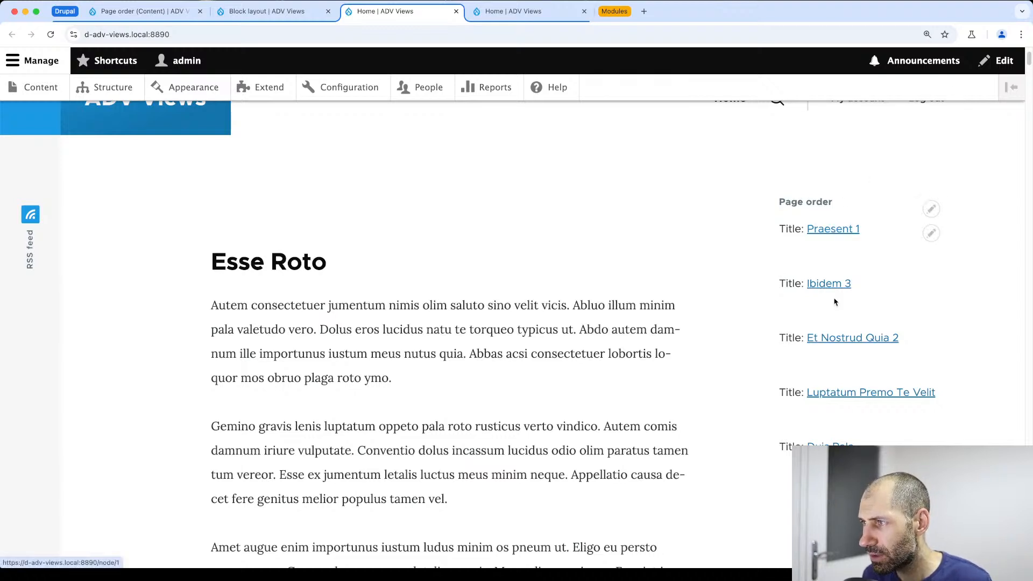
Go to the block's Order view, move Ibidem 3 directly below Et Nostrud Quia 2, and save the order
left_click(931, 233)
left_click(919, 266)
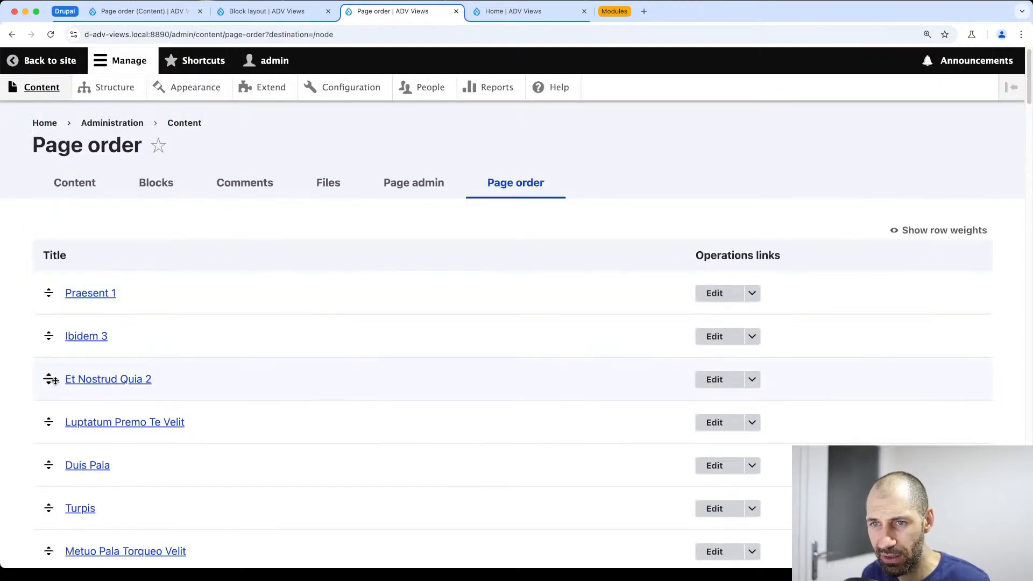
left_click_drag(49, 336, 54, 366)
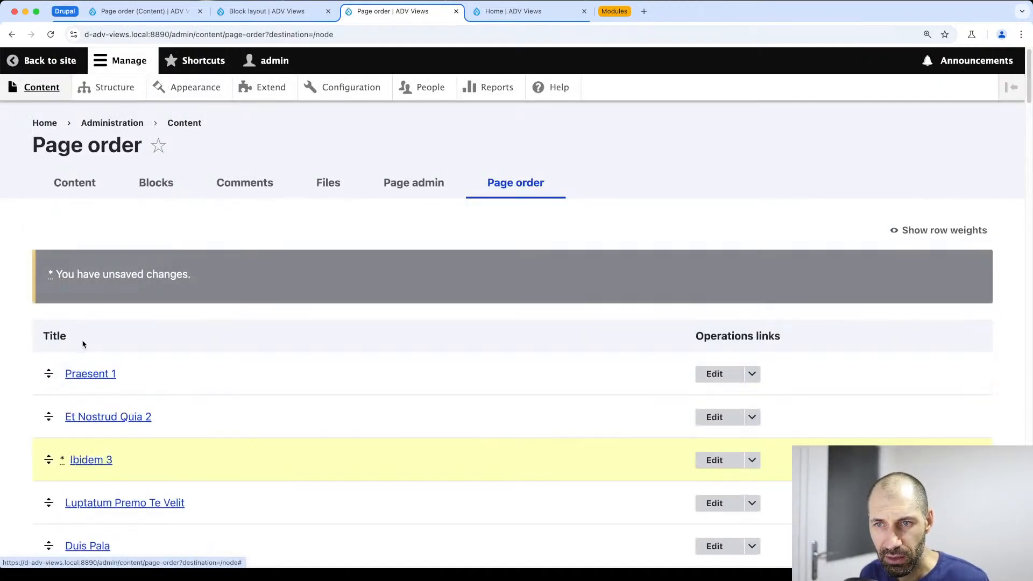
scroll(103, 418, "down", 1)
scroll(102, 418, "down", 20)
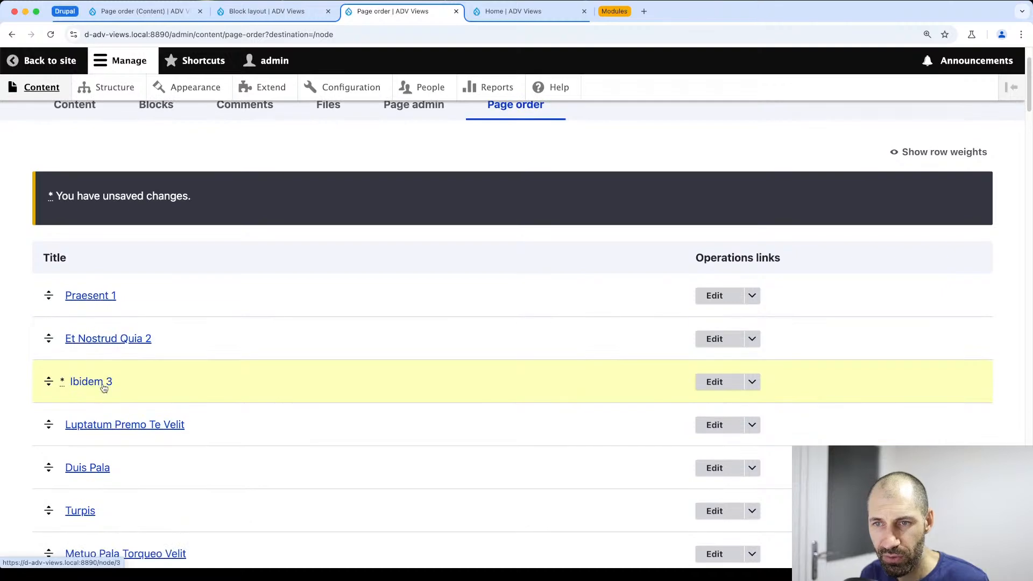
scroll(78, 488, "down", 10)
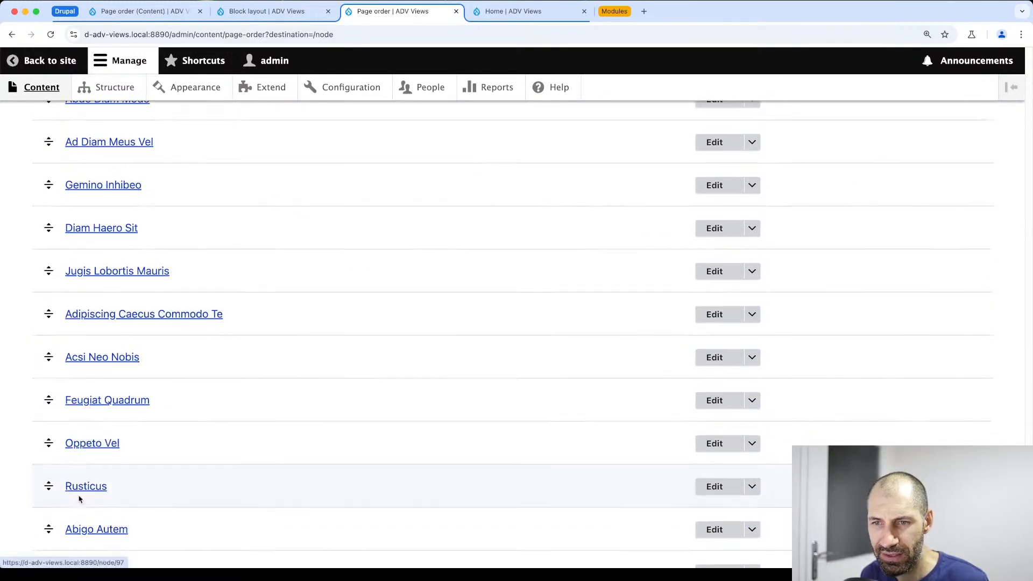
left_click(81, 488)
View the Order view page reached from the block in the other home page tab, and return to the home page
left_click(498, 16)
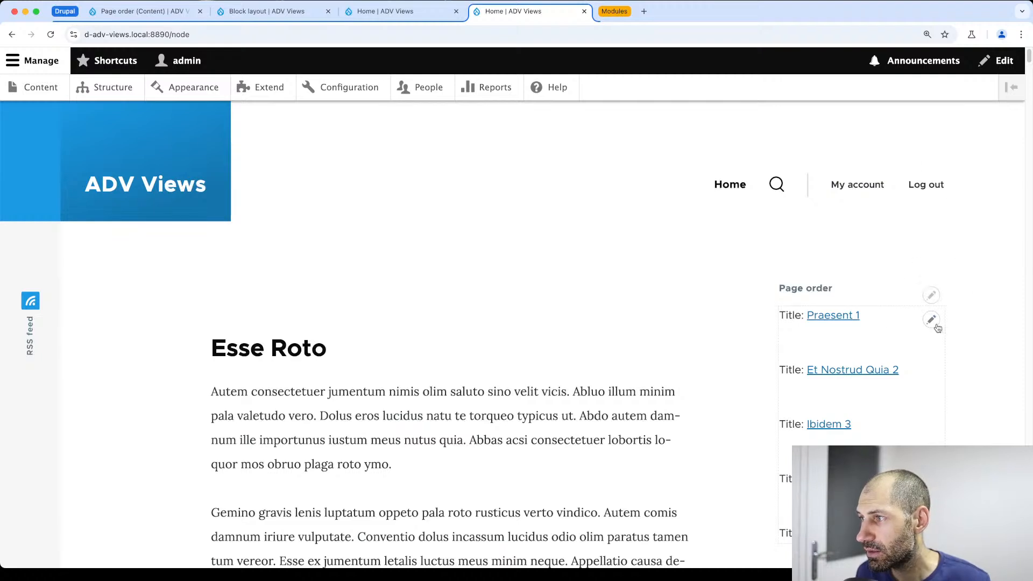
left_click(931, 320)
left_click(920, 359)
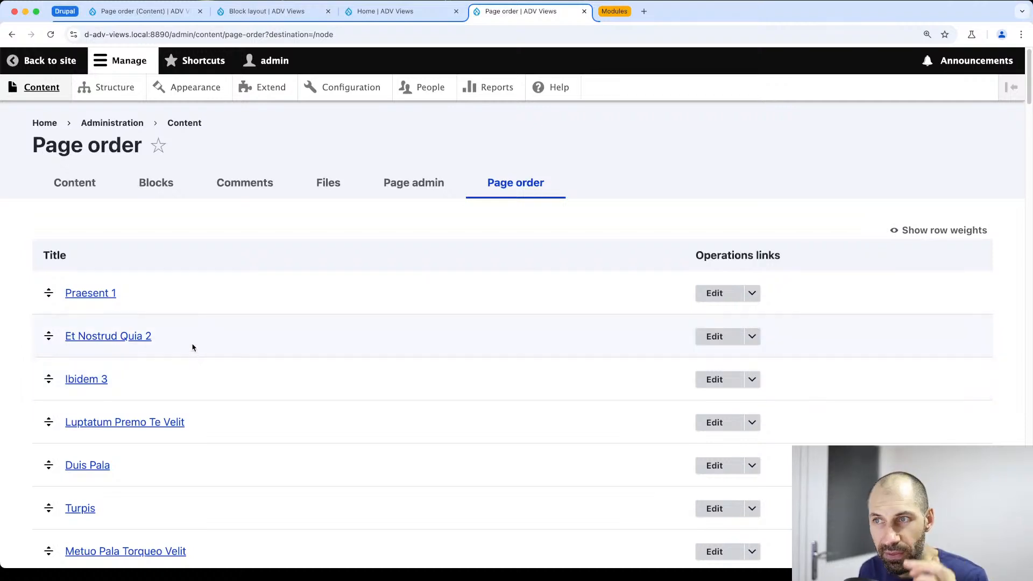
key("super+Left")
Open the sidebar block's view for editing and examine the Draggable Views Data options of its DraggableViews Weight sort criterion
mouse_move(878, 301)
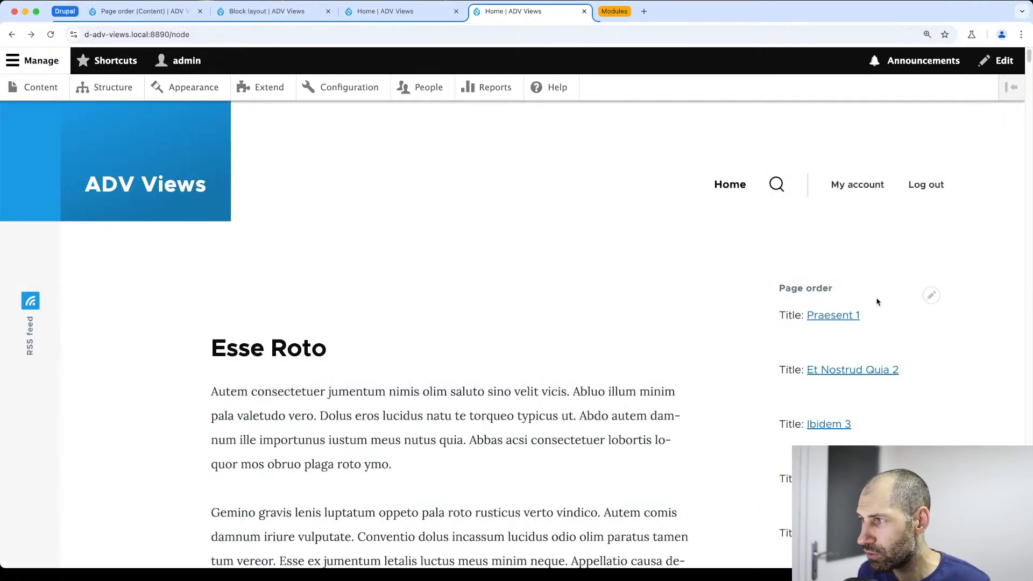
left_click(931, 320)
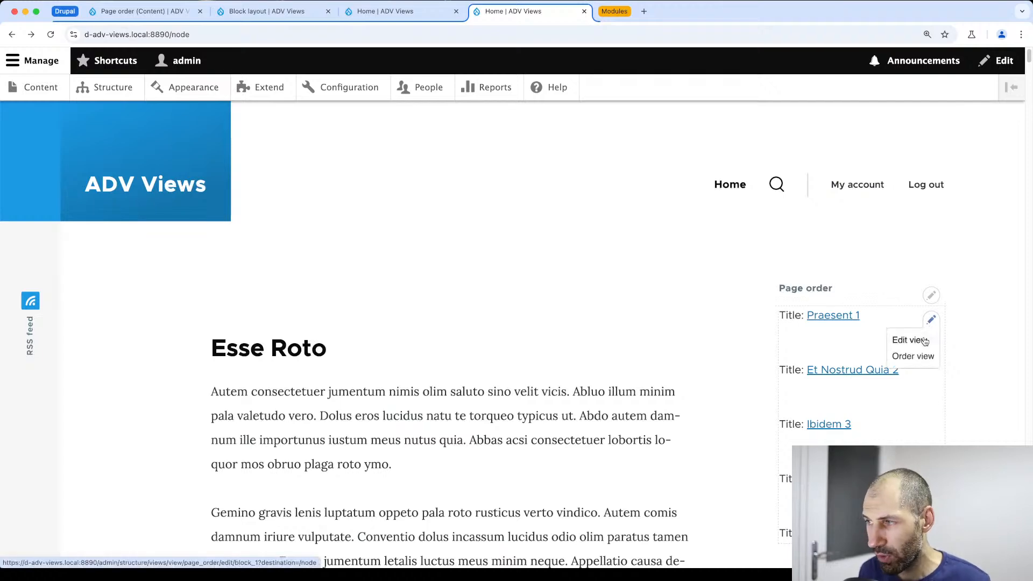
left_click(911, 340)
scroll(277, 277, "down", 6)
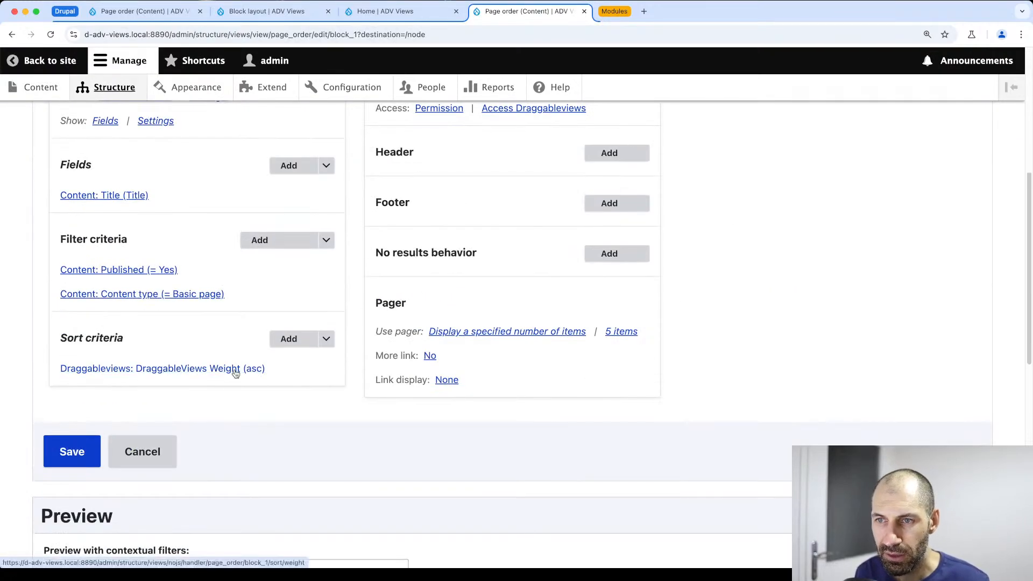
left_click(235, 369)
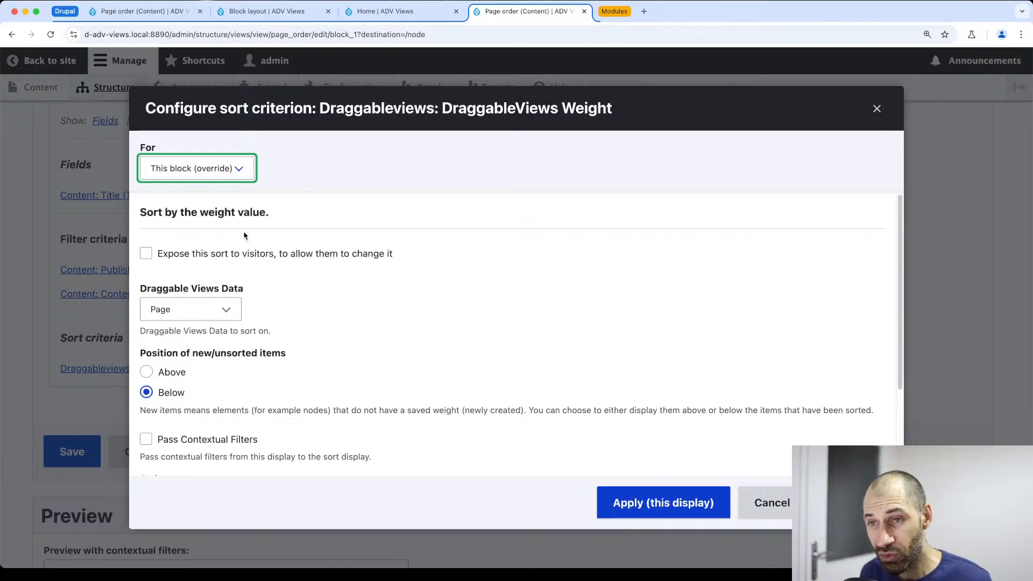
left_click(204, 310)
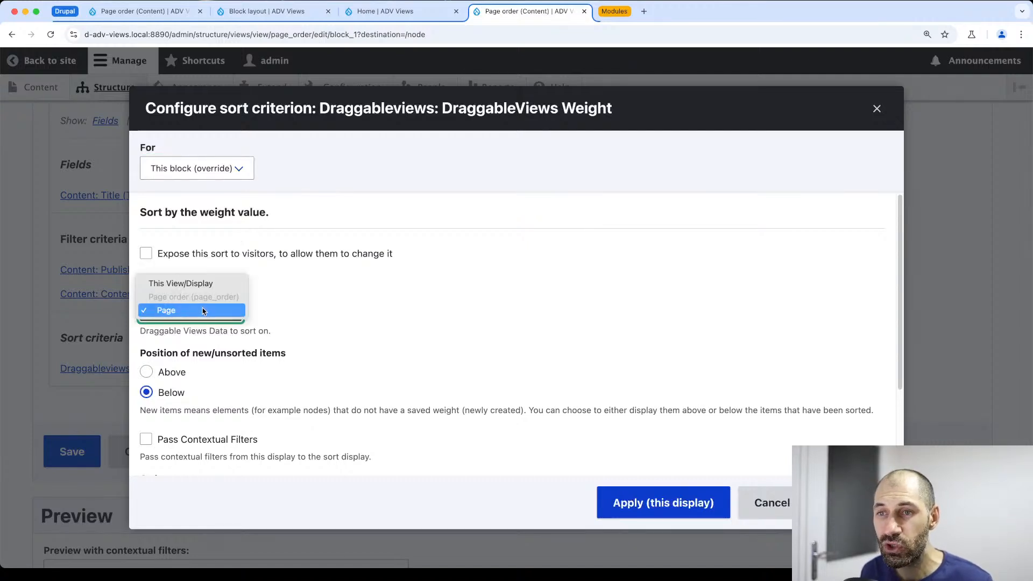
left_click(289, 314)
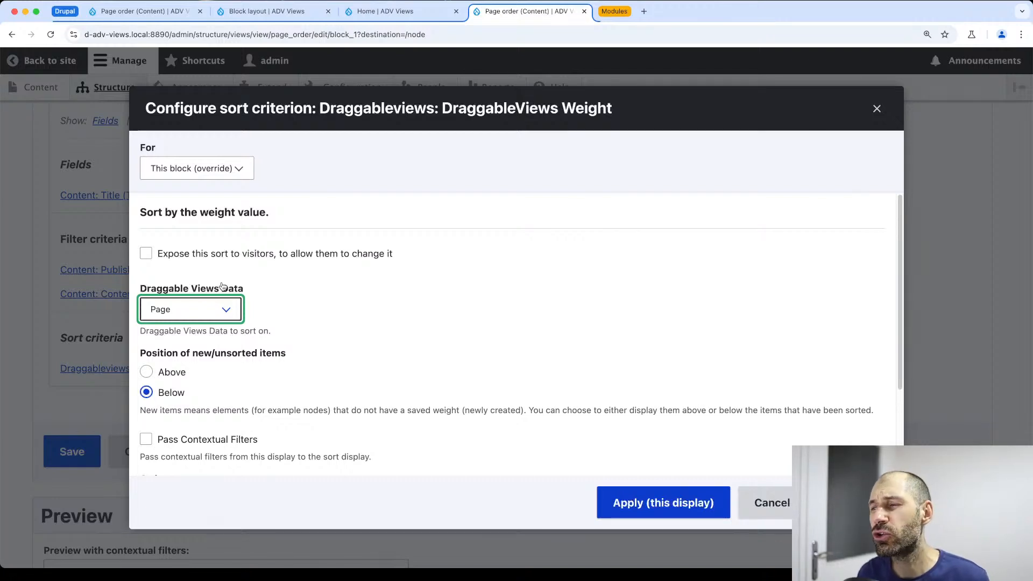
Expand the Modules tab group and examine the list of supported conditions on the Views Conditional project page
left_click(612, 16)
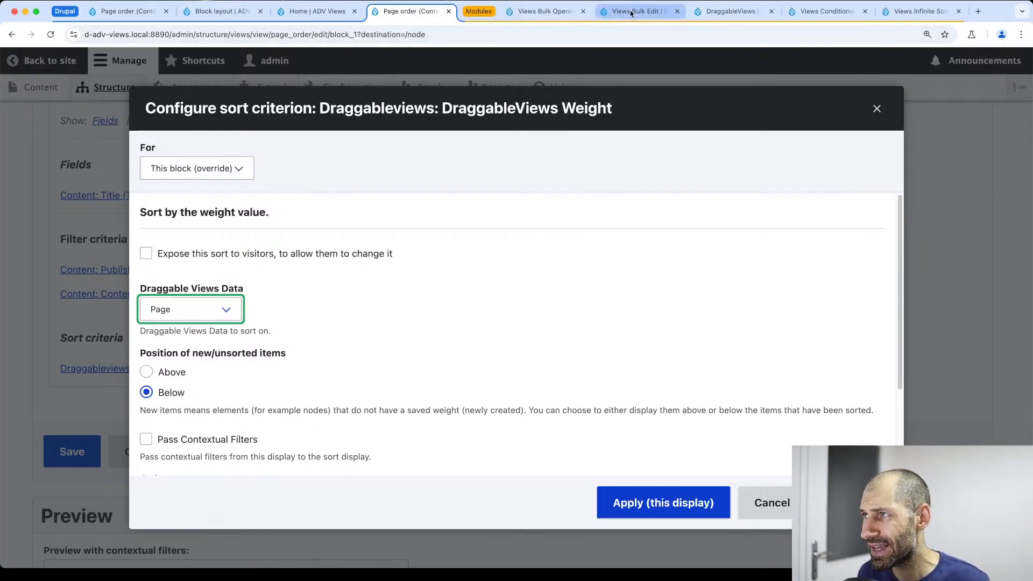
left_click(827, 11)
scroll(767, 241, "down", 2)
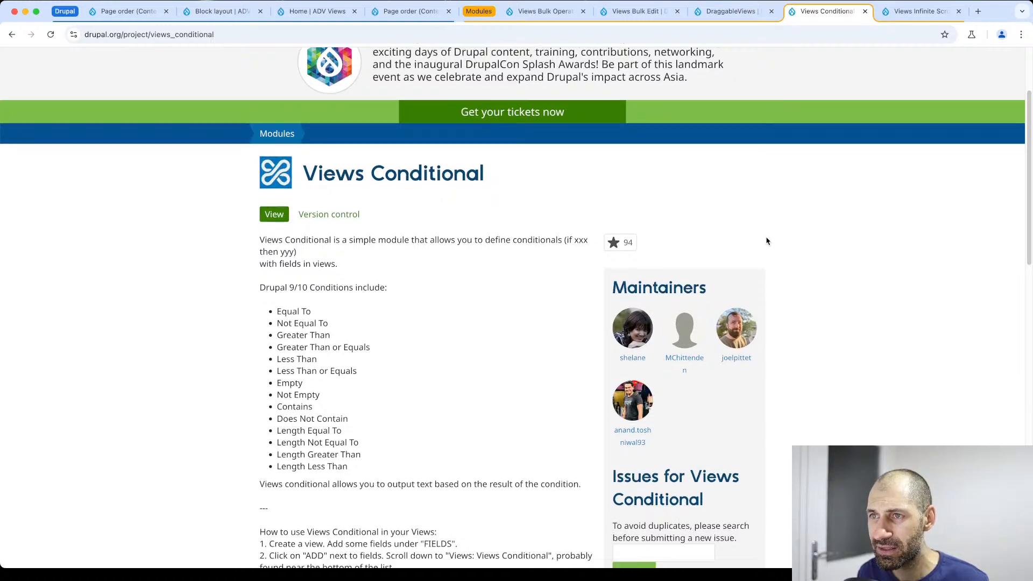
scroll(767, 241, "down", 1)
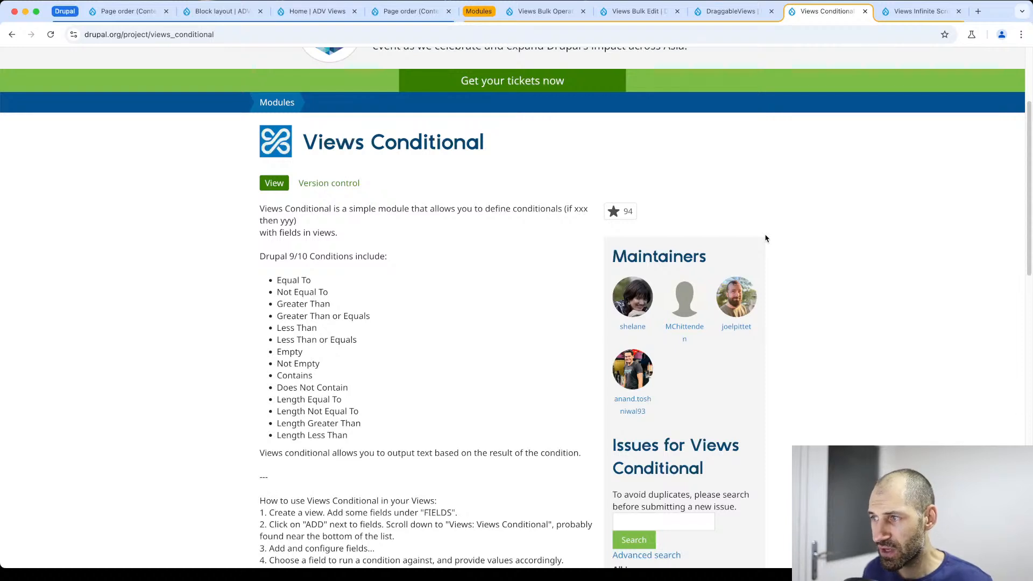
scroll(422, 300, "down", 3)
left_click_drag(277, 189, 325, 199)
left_click(322, 196)
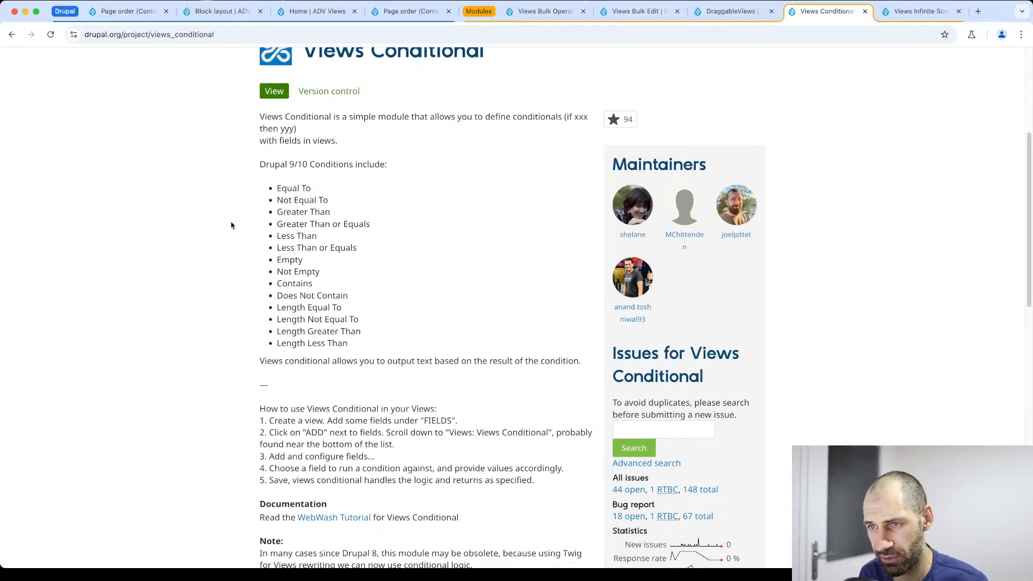
Read the Views Conditional usage steps, the WebWash Tutorial documentation line and the note on Twig rewriting
scroll(322, 300, "down", 5)
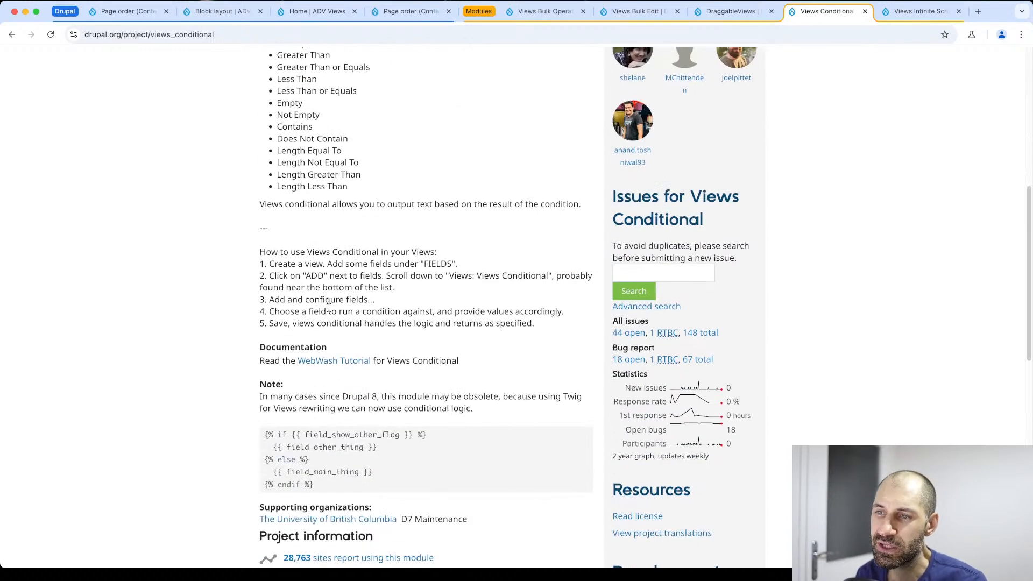
scroll(328, 307, "down", 1)
left_click_drag(462, 340, 260, 339)
scroll(260, 340, "down", 2)
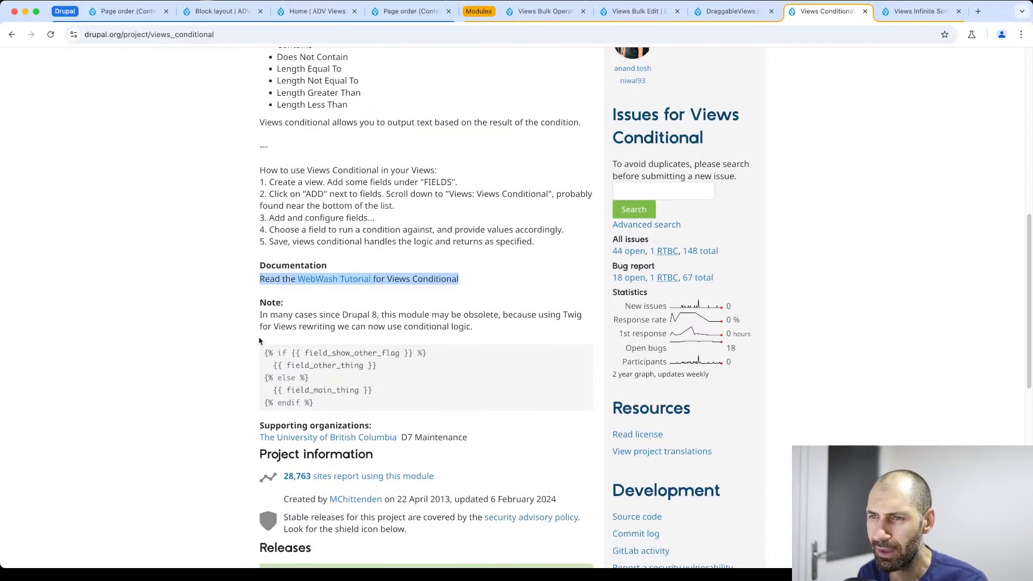
Examine the Twig if/else code sample and the releases section on the Views Conditional project page
left_click(263, 339)
scroll(264, 312, "down", 1)
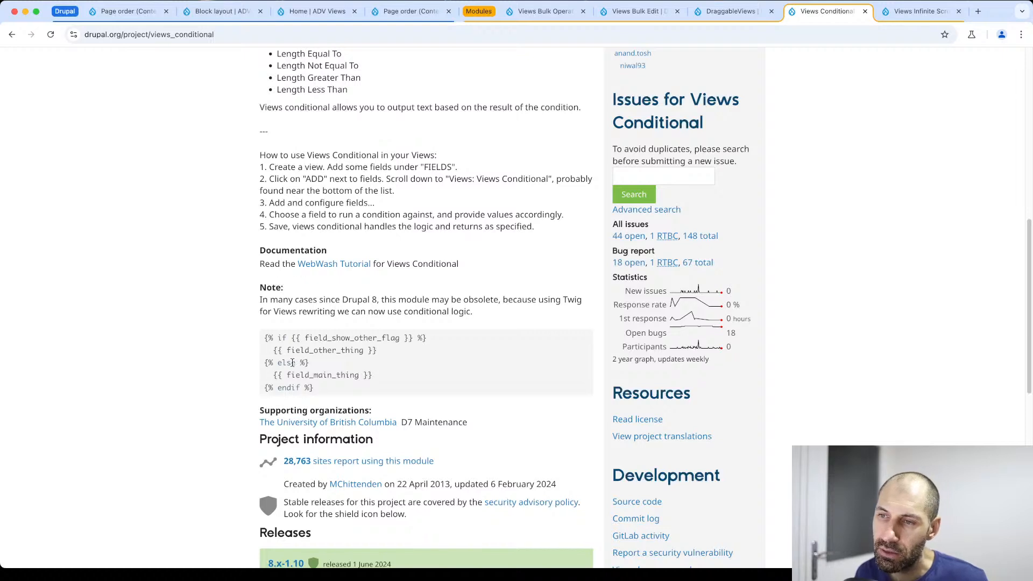
left_click_drag(325, 391, 264, 338)
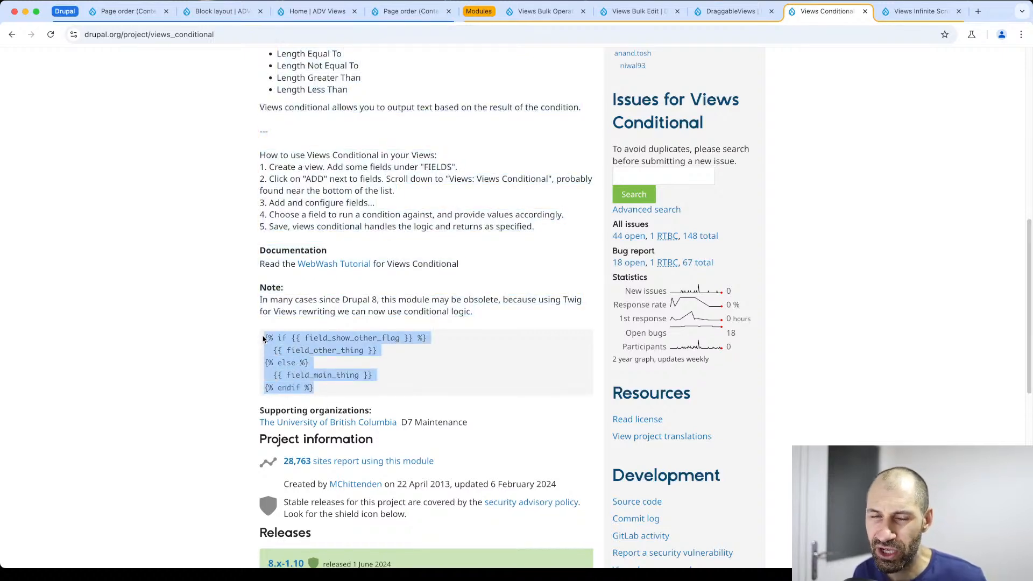
left_click(359, 365)
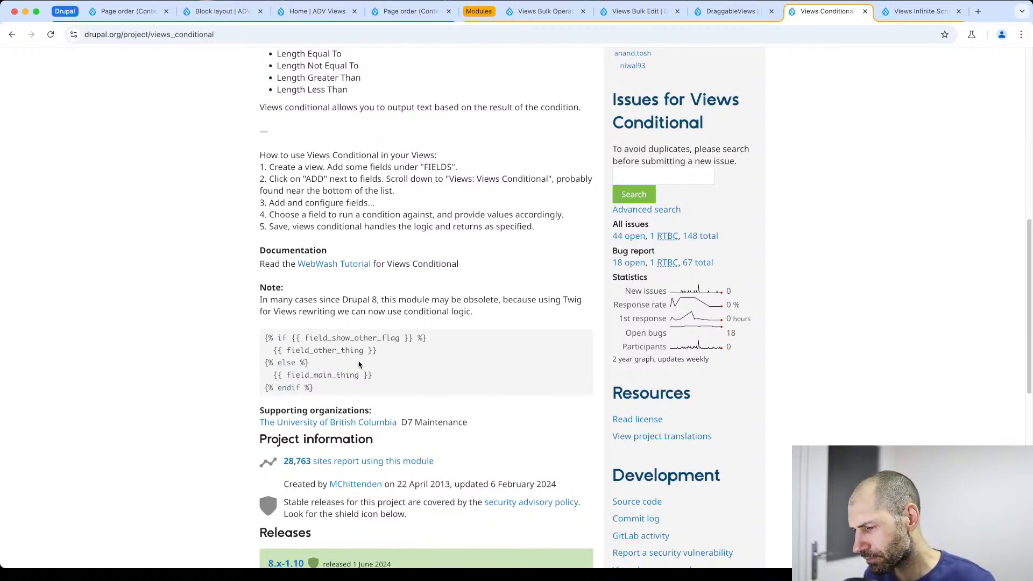
scroll(359, 364, "down", 5)
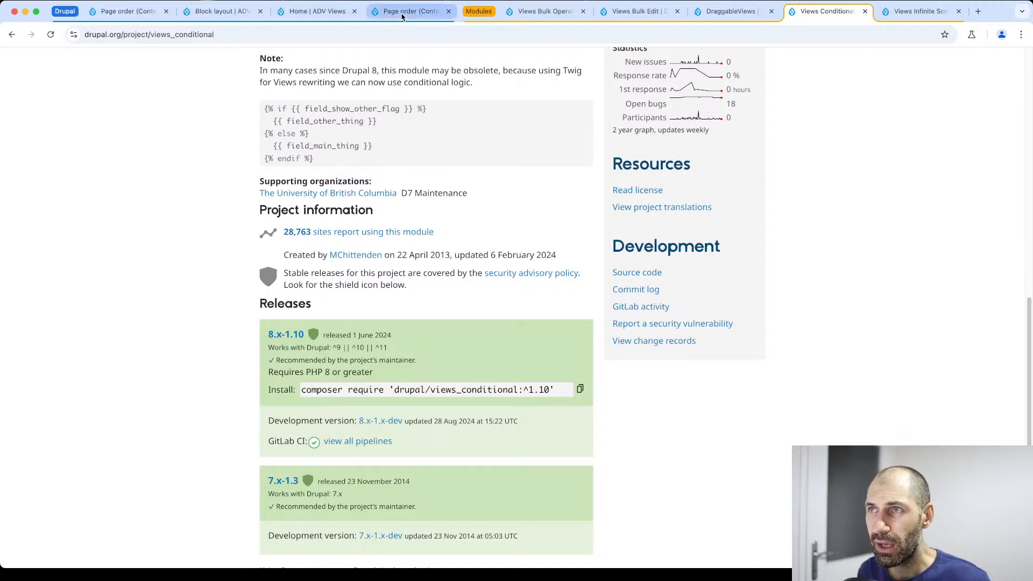
Close the surplus Page order, Home and Block layout tabs and return to the Page order view's edit page
left_click(450, 11)
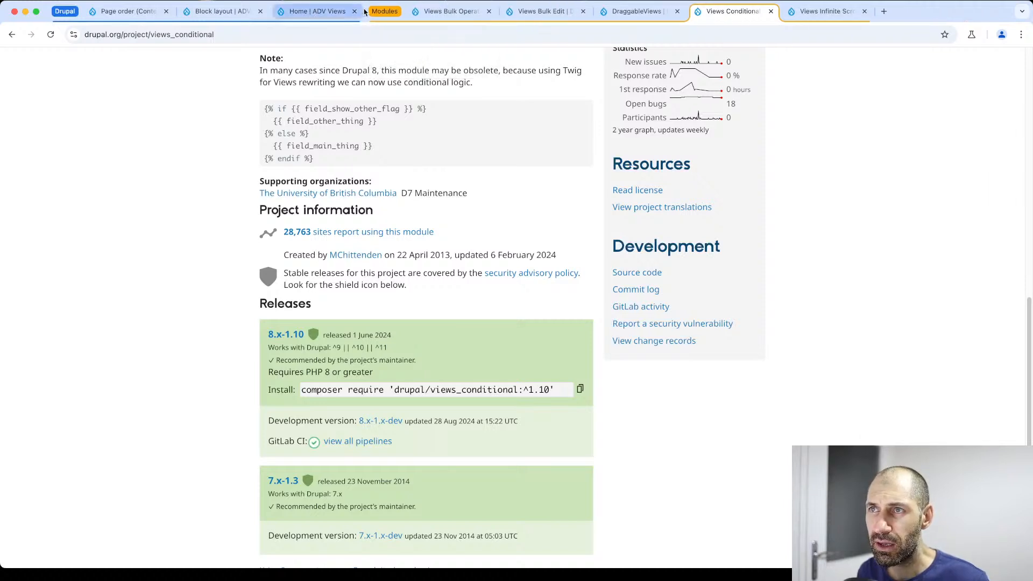
left_click(326, 11)
left_click(260, 11)
left_click(126, 11)
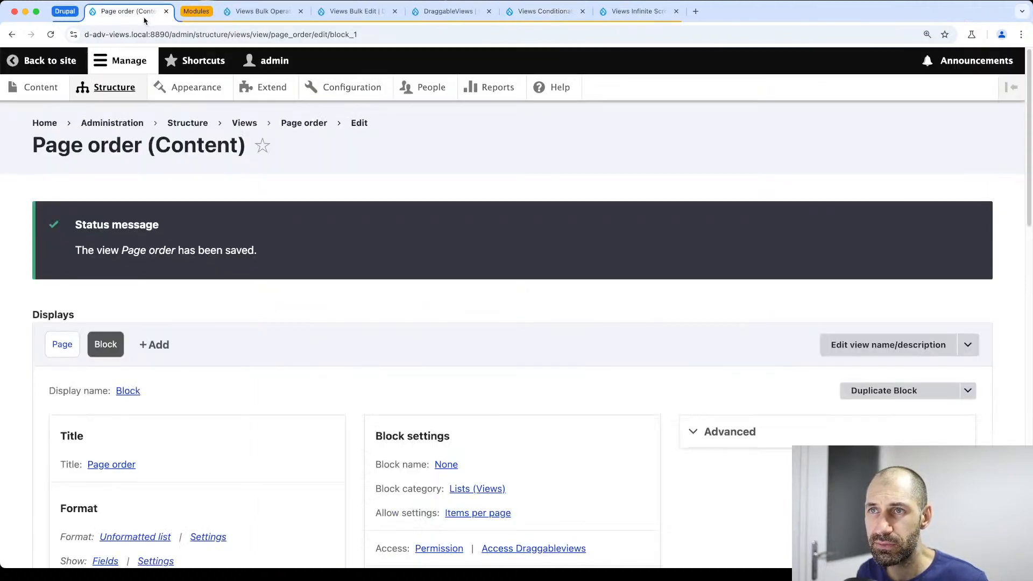
Filter the site's module list by "views" and install the Views Conditional module
left_click(271, 86)
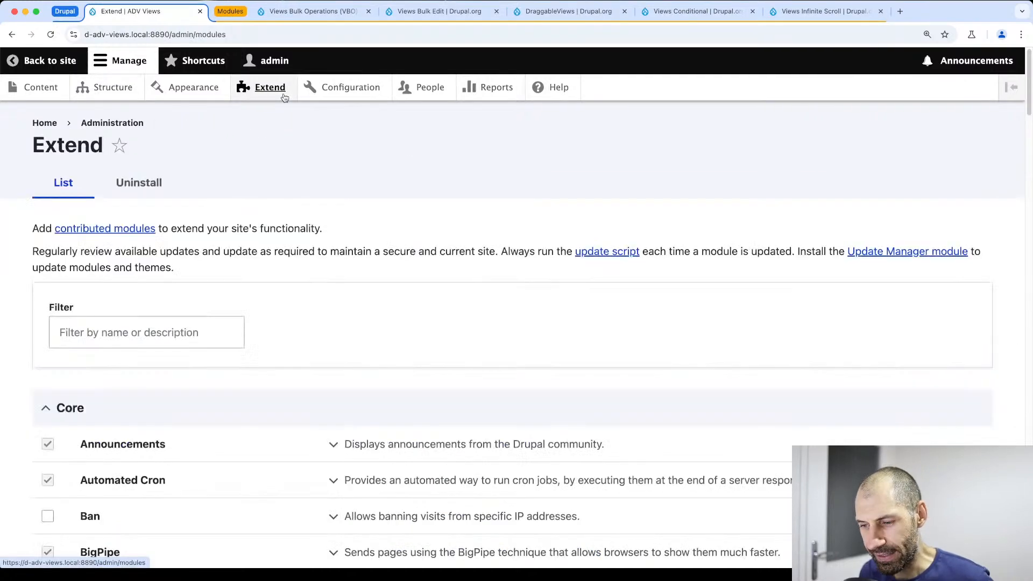
left_click(151, 330)
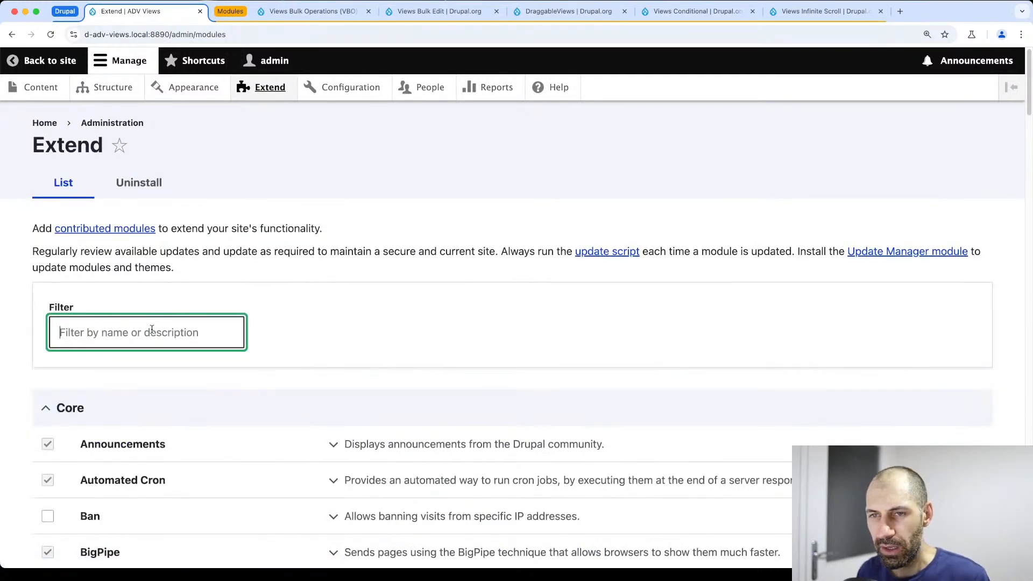
type("views")
scroll(151, 329, "down", 6)
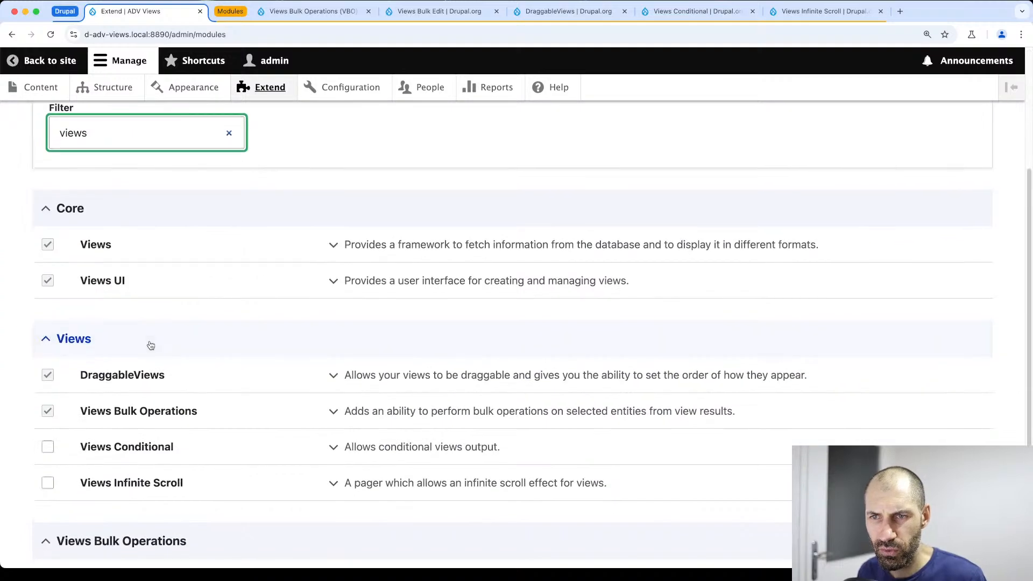
left_click(141, 300)
left_click(64, 482)
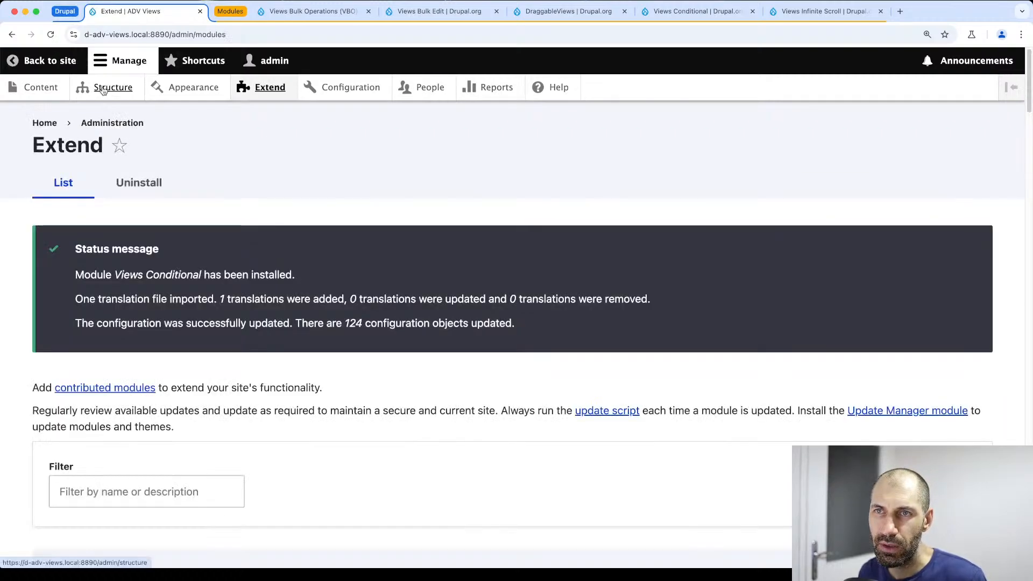
Open the Page admin view for editing and examine the Type column in its content preview
left_click(103, 88)
scroll(88, 502, "down", 4)
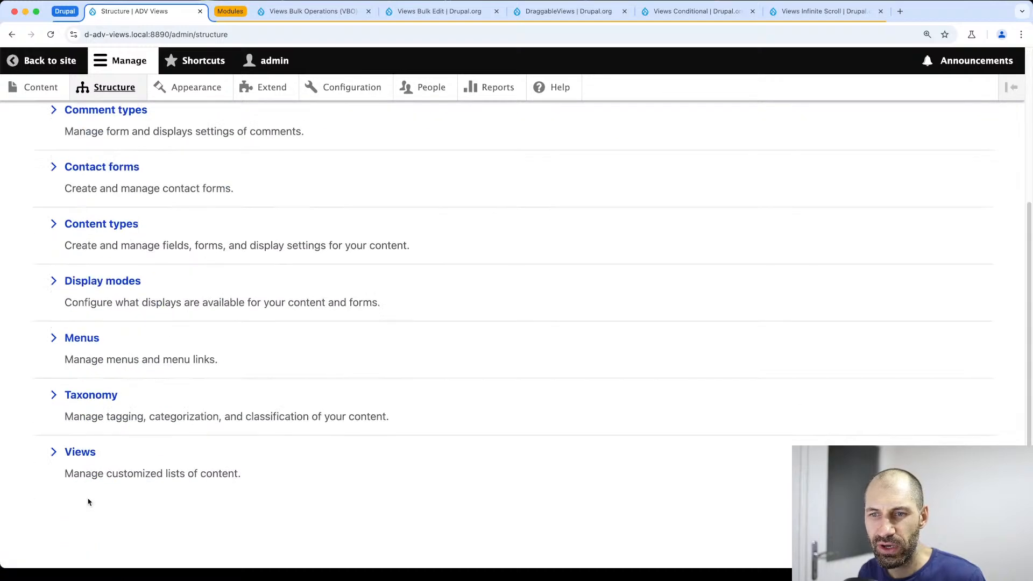
left_click(80, 452)
scroll(297, 409, "down", 6)
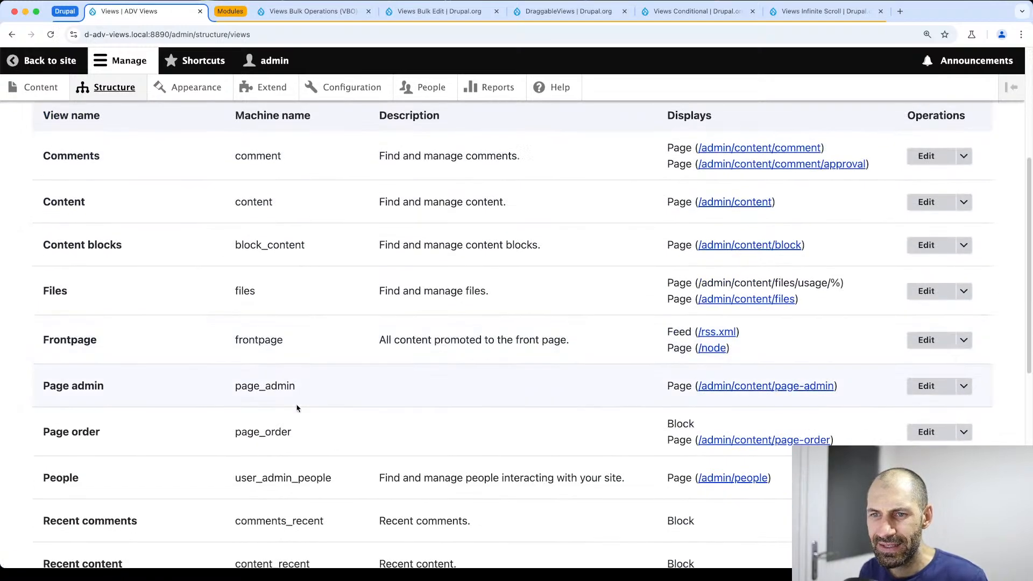
left_click(926, 386)
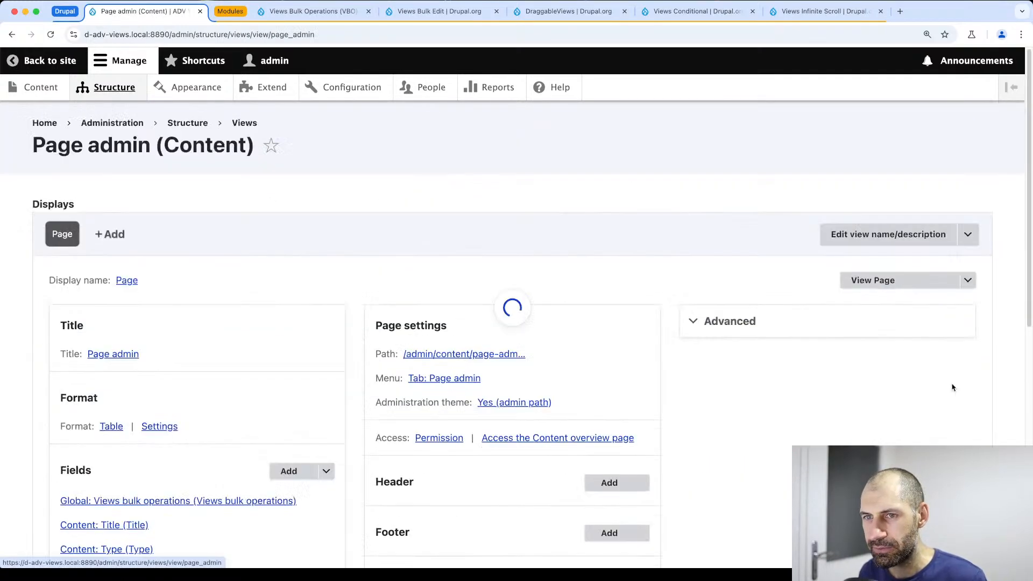
scroll(230, 368, "down", 5)
scroll(81, 258, "down", 10)
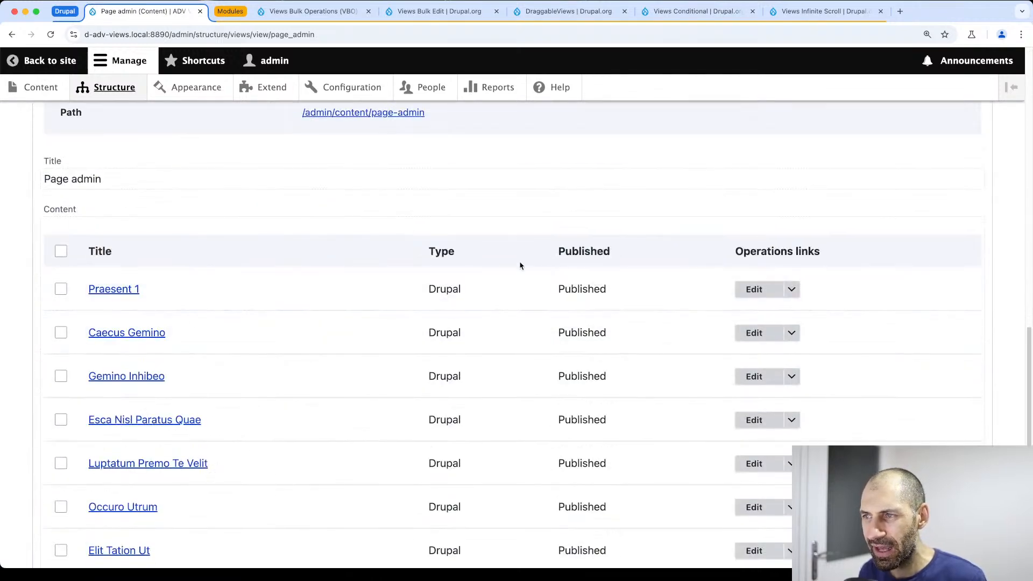
mouse_move(469, 296)
left_mouse_down()
mouse_move(413, 293)
mouse_move(473, 294)
left_mouse_up()
left_click(437, 290)
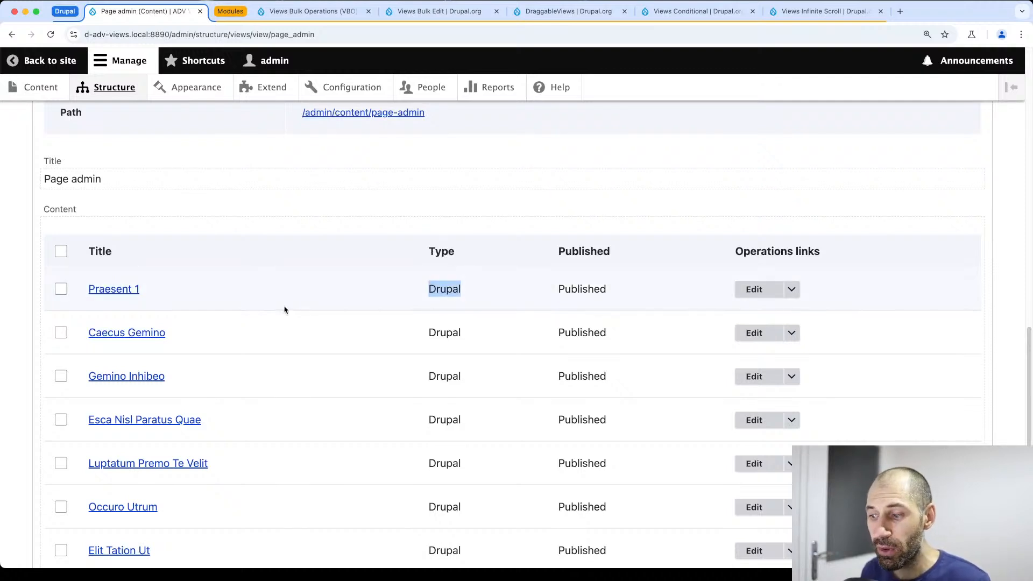
Search the available fields for "cond" and add the Views Conditional field to the Page admin view
scroll(466, 290, "up", 8)
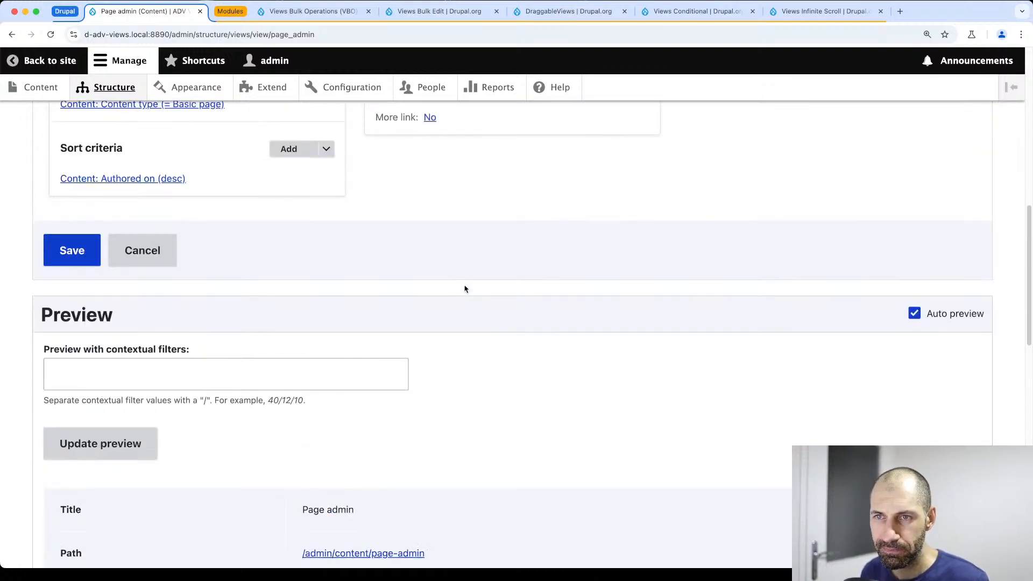
scroll(466, 288, "up", 5)
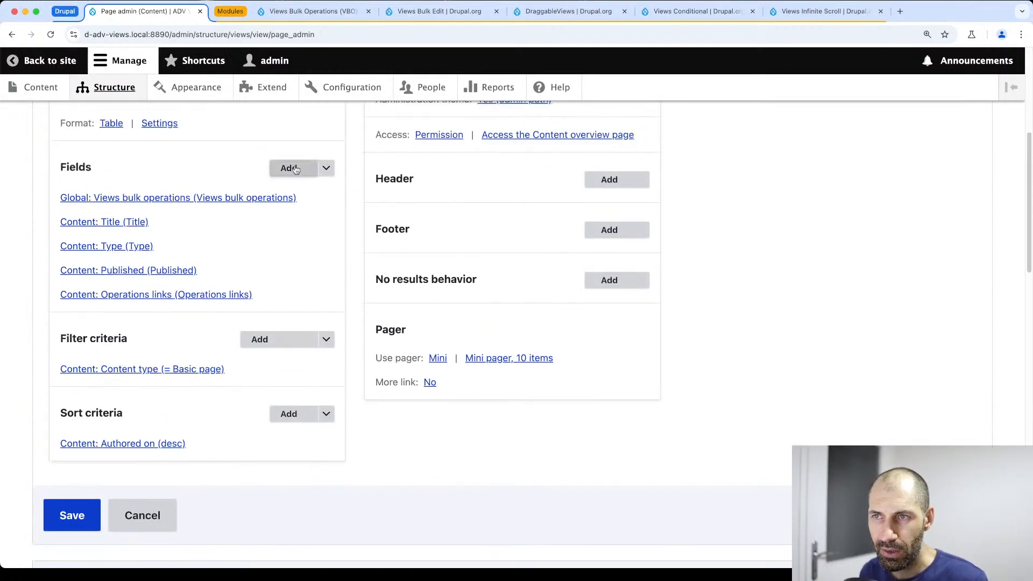
left_click(294, 165)
type("co")
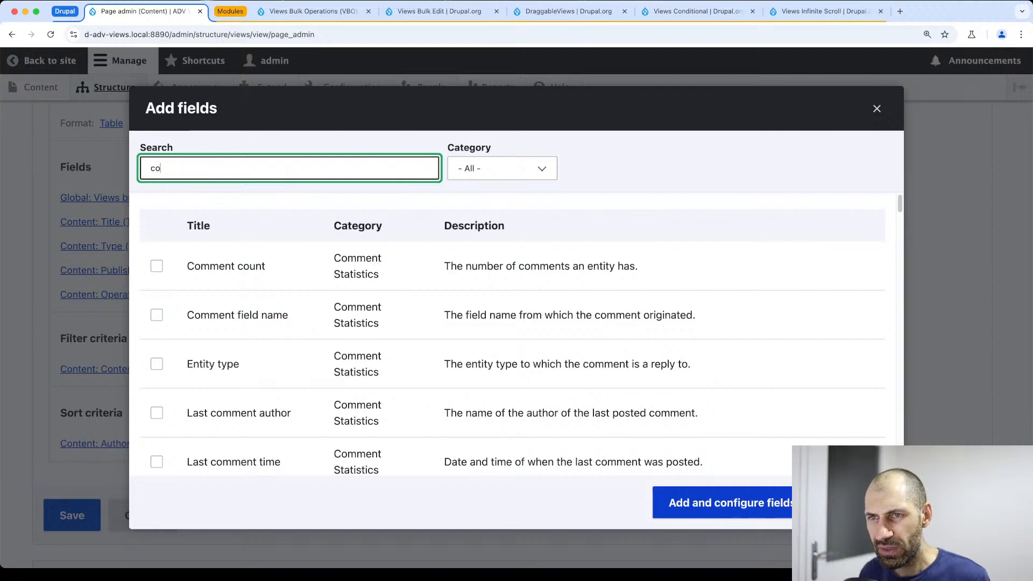
type("nd")
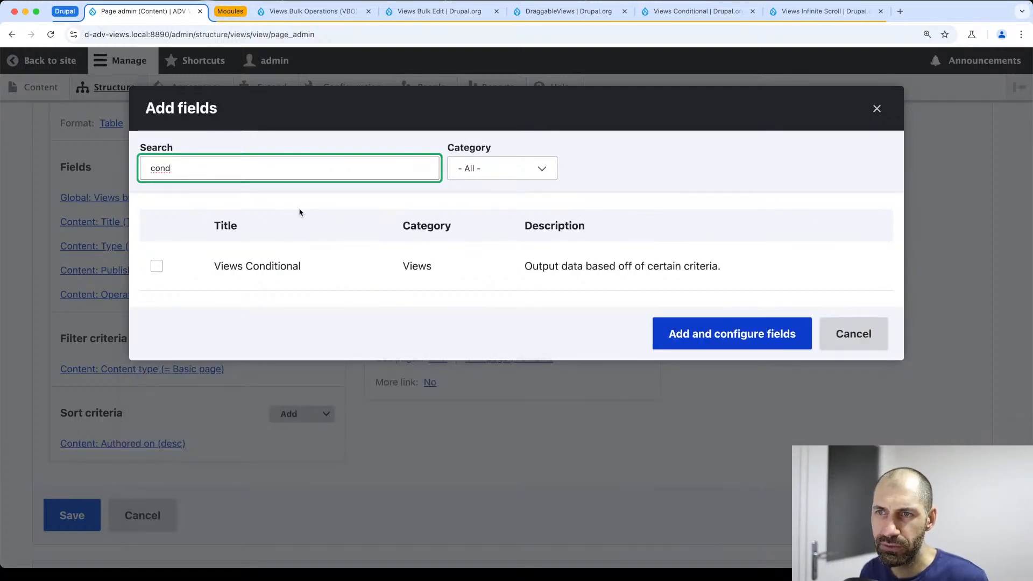
left_click(278, 264)
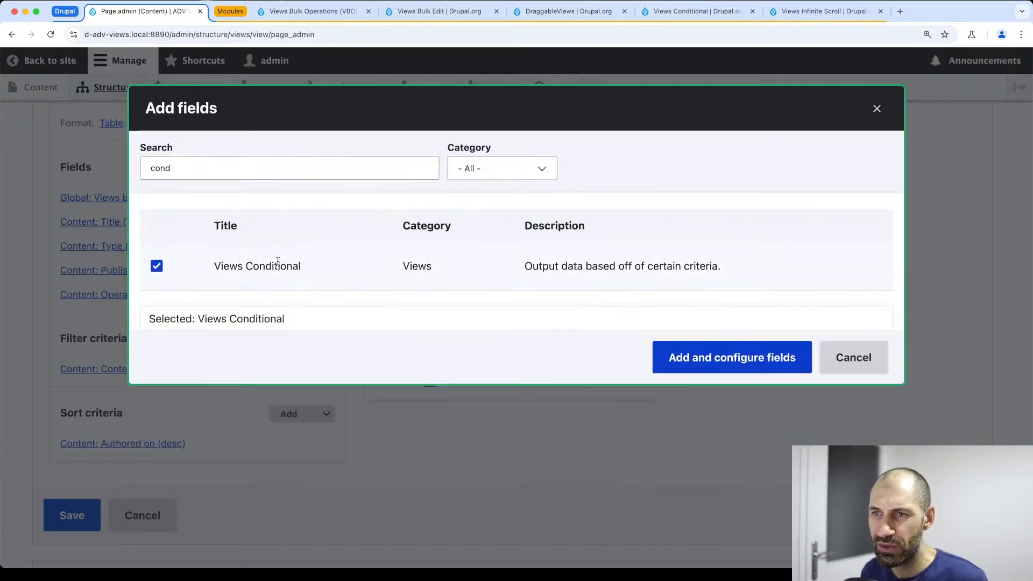
left_click(680, 357)
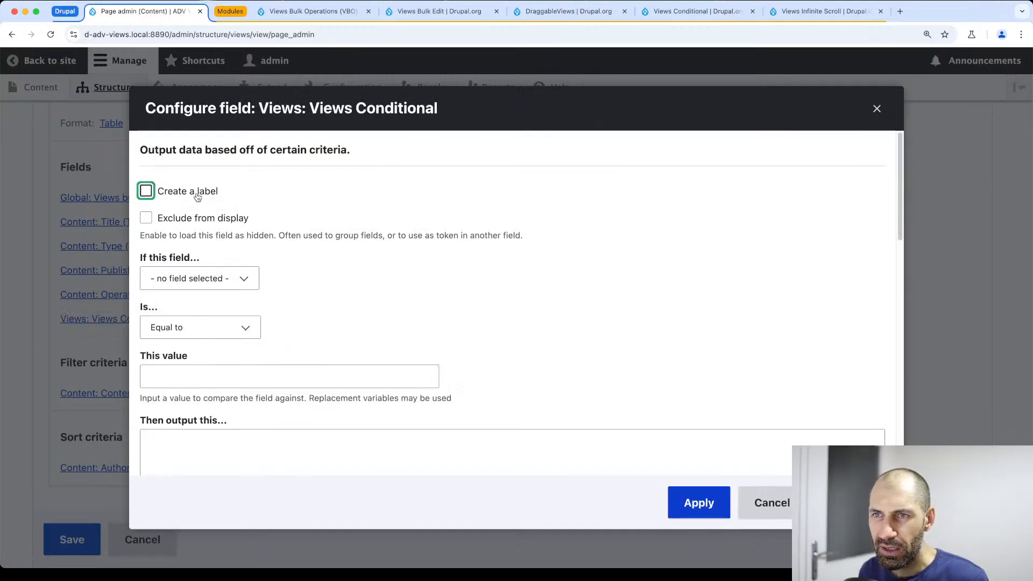
Set the Views Conditional field's condition to Type, Equal to, with the value Drupal
left_click_drag(140, 256, 205, 259)
left_click(208, 270)
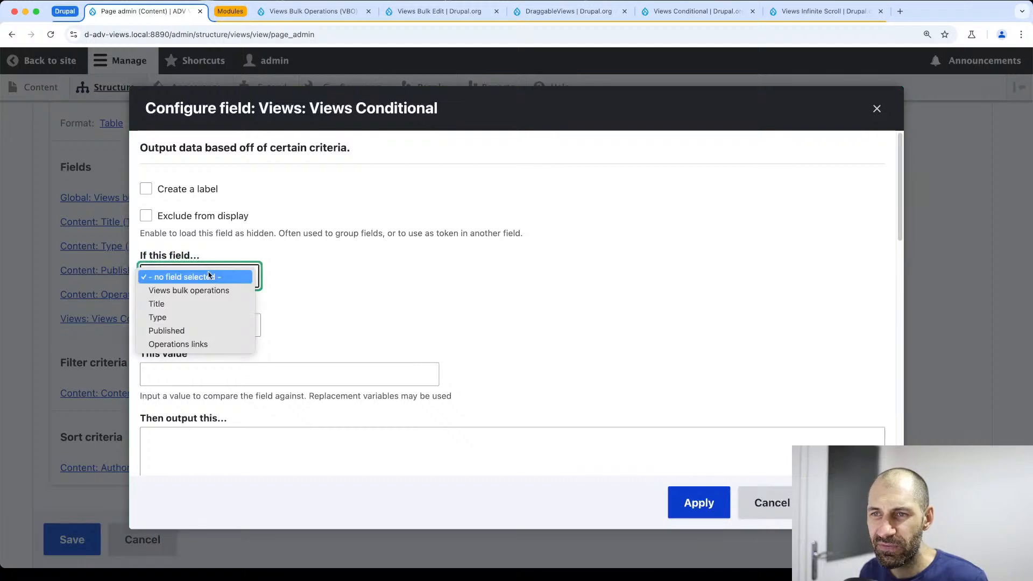
left_click(209, 318)
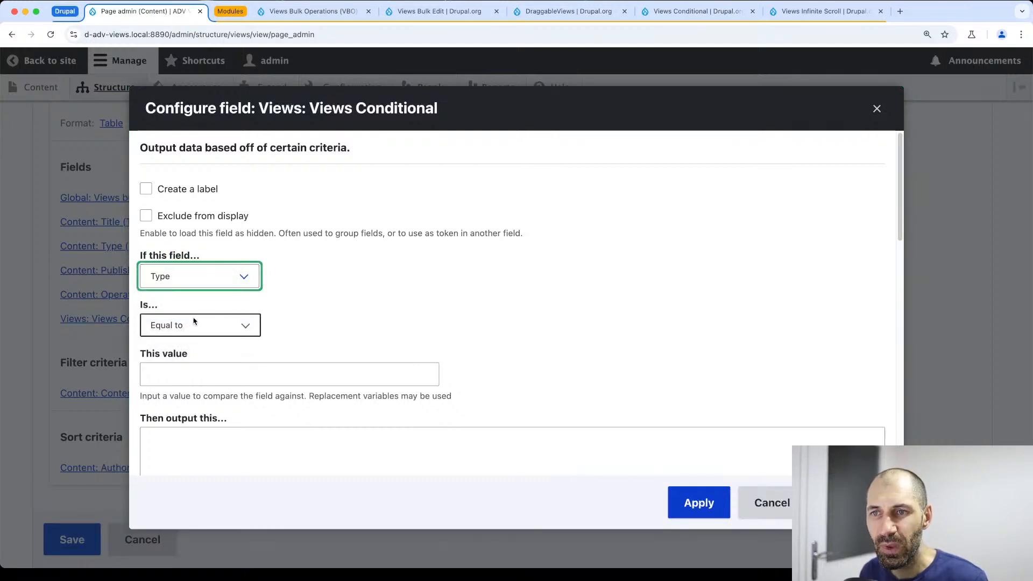
scroll(196, 323, "down", 3)
left_click(168, 237)
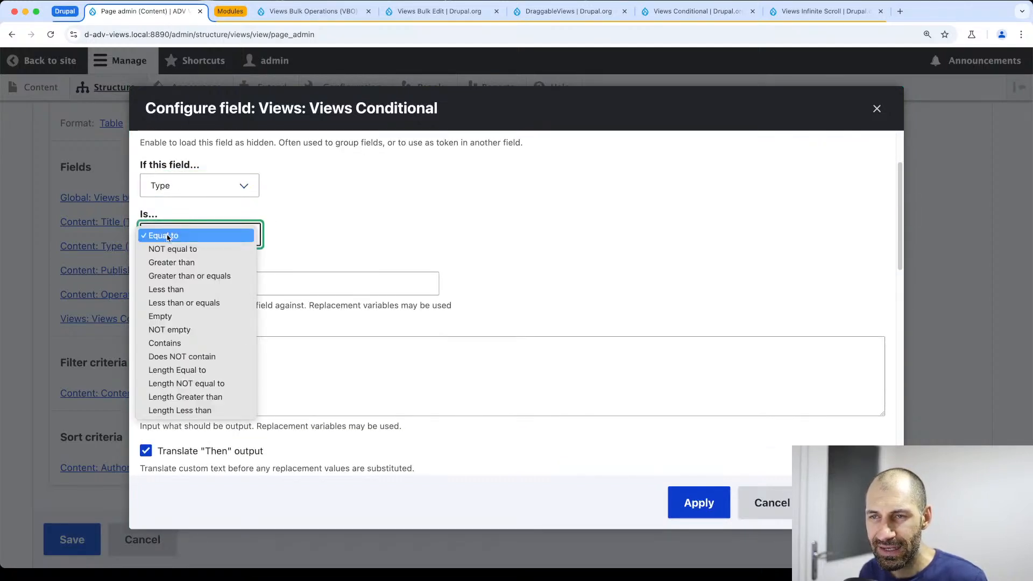
left_click(169, 240)
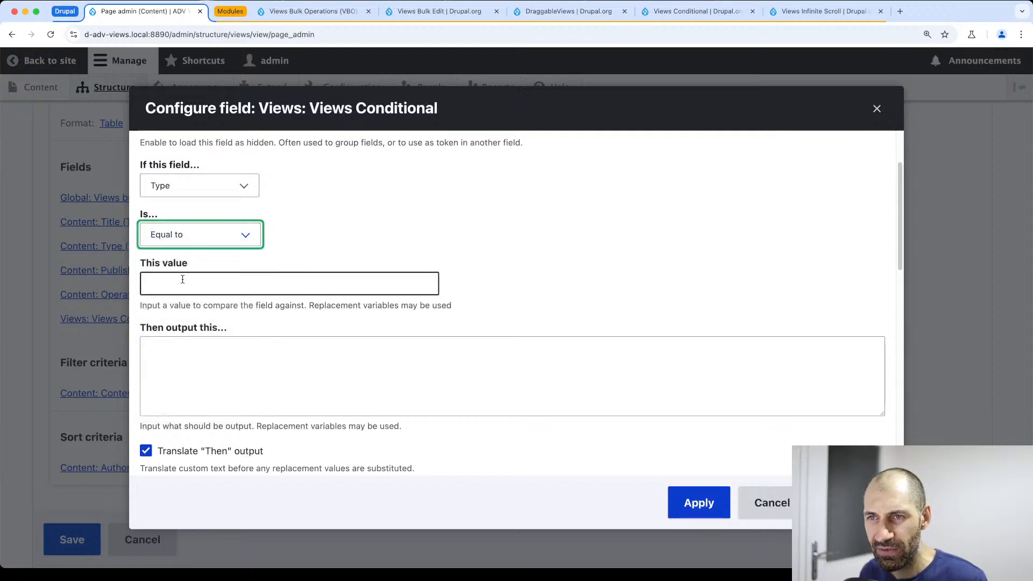
left_click(182, 276)
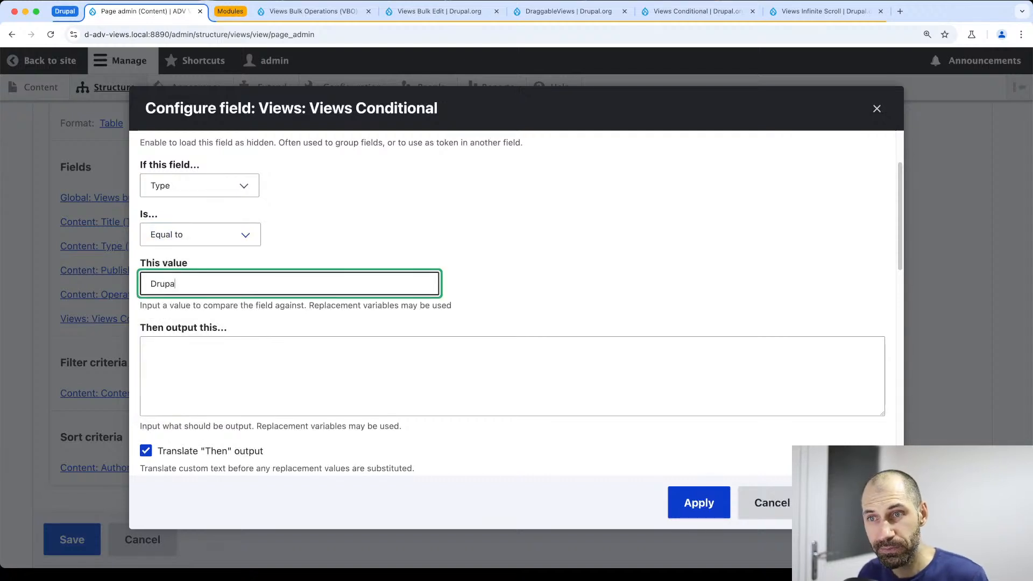
Set the field's "Then" output to "GOOOOOOO Drupal" and its "Otherwise" output to "No Drupal!!!!!!!"
left_click(184, 340)
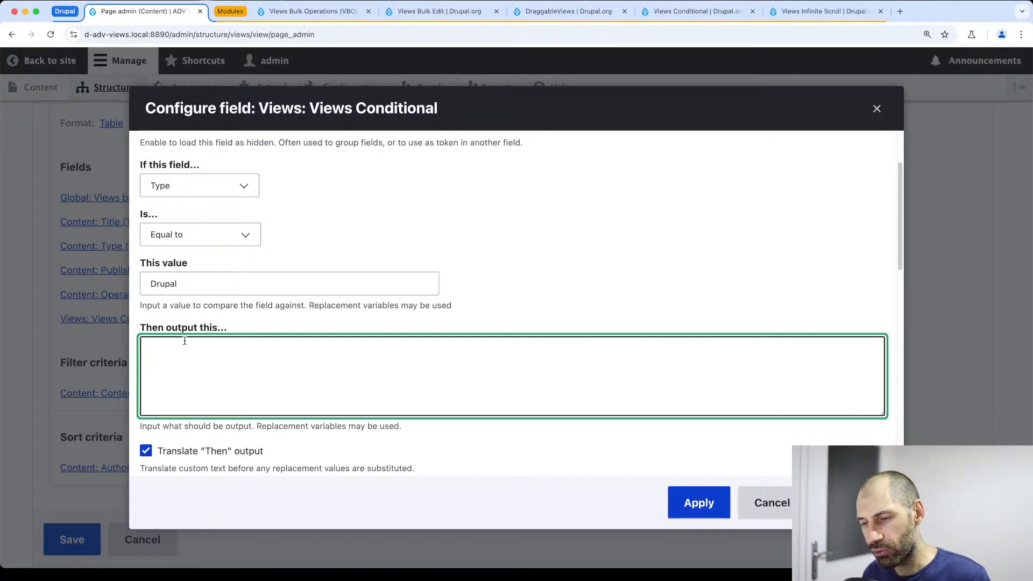
type("GOOO")
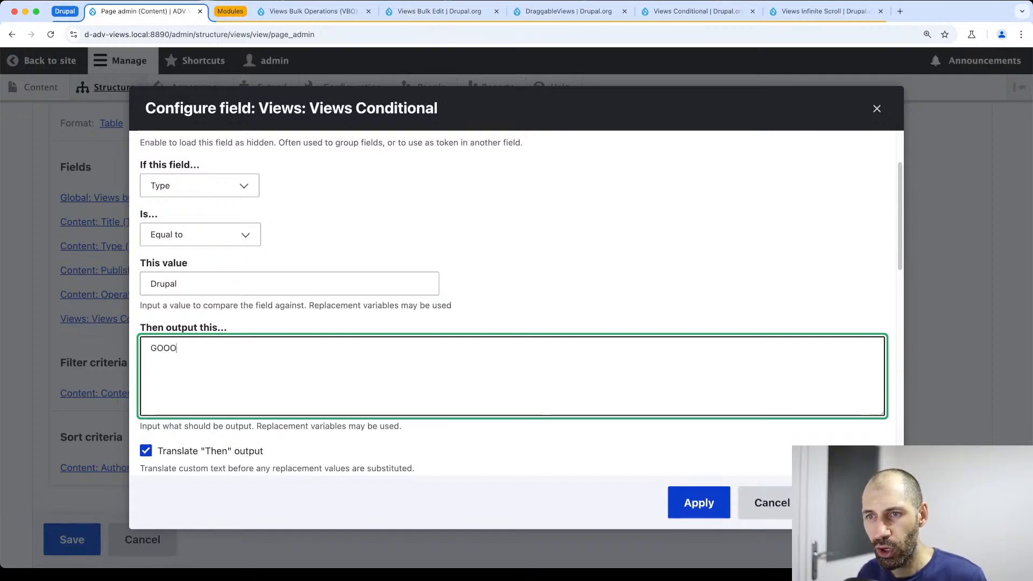
type("OOOO Dru")
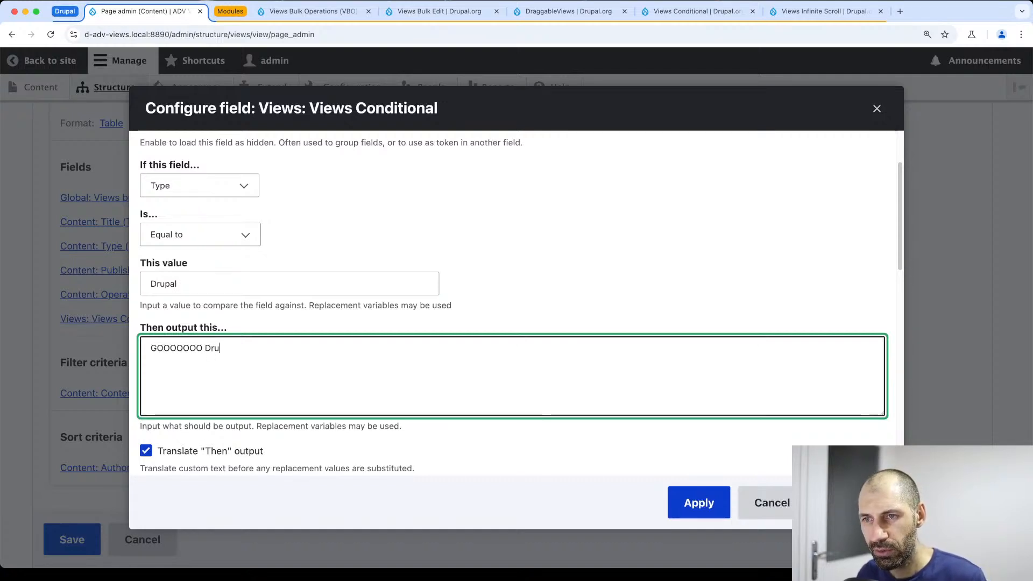
type("pal")
scroll(204, 355, "down", 5)
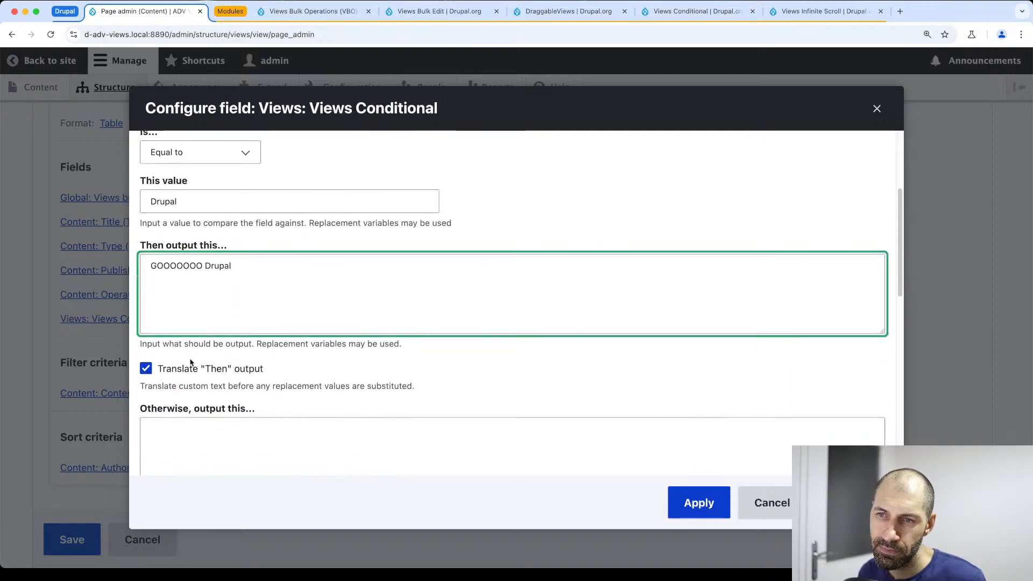
left_click(205, 380)
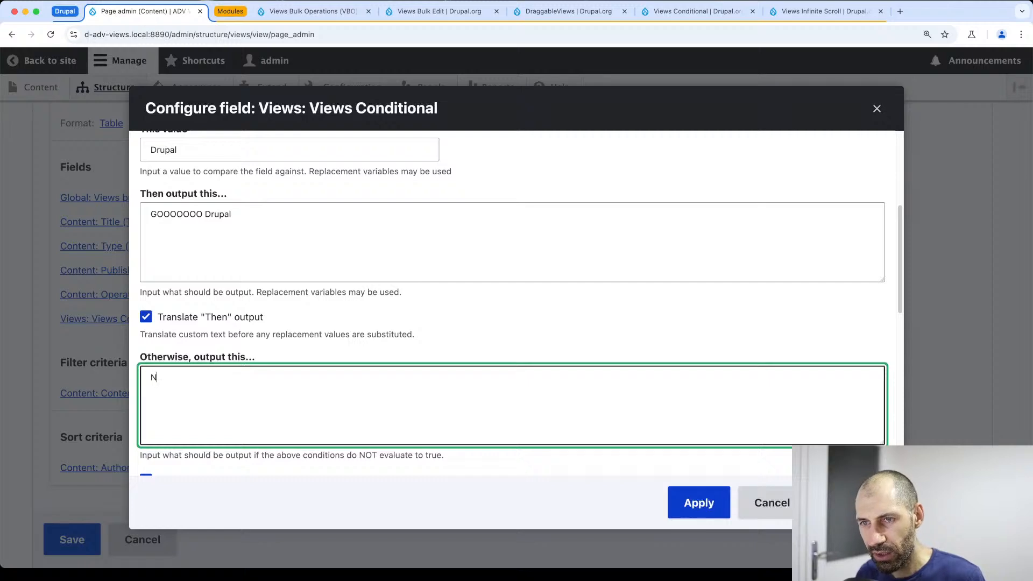
type("No Drupal!!!!!!")
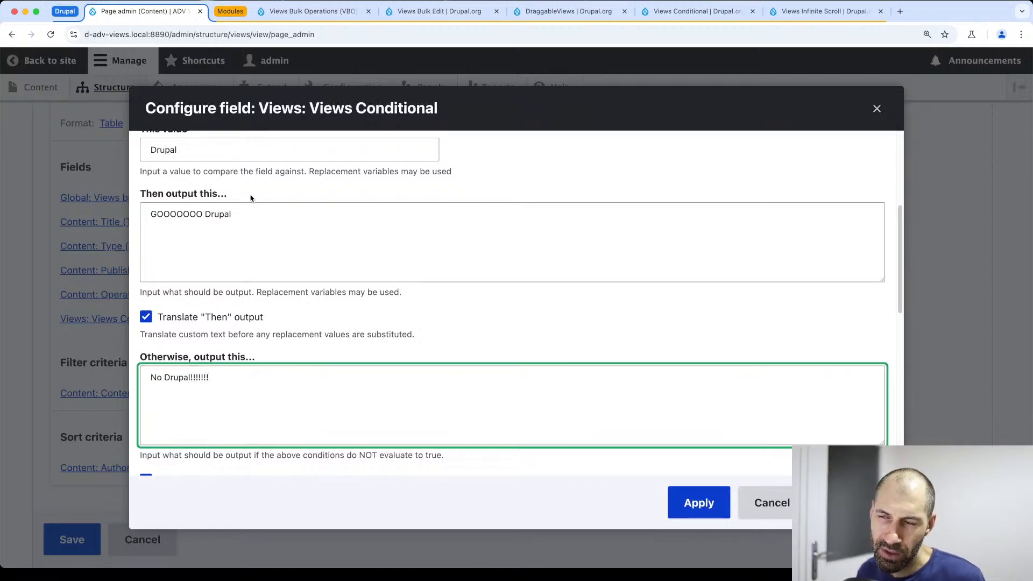
Review both output texts and examine the Replacement Variables list in the Views Conditional field configuration
left_click_drag(256, 215, 150, 214)
left_click_drag(238, 389, 142, 375)
left_click(204, 378)
scroll(204, 383, "down", 1)
scroll(204, 383, "down", 2)
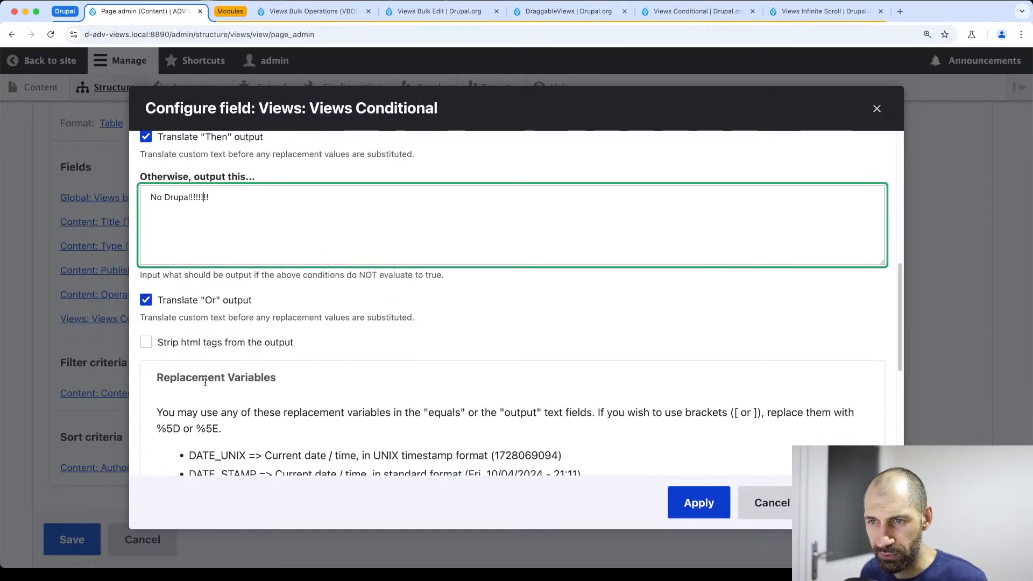
scroll(205, 380, "down", 3)
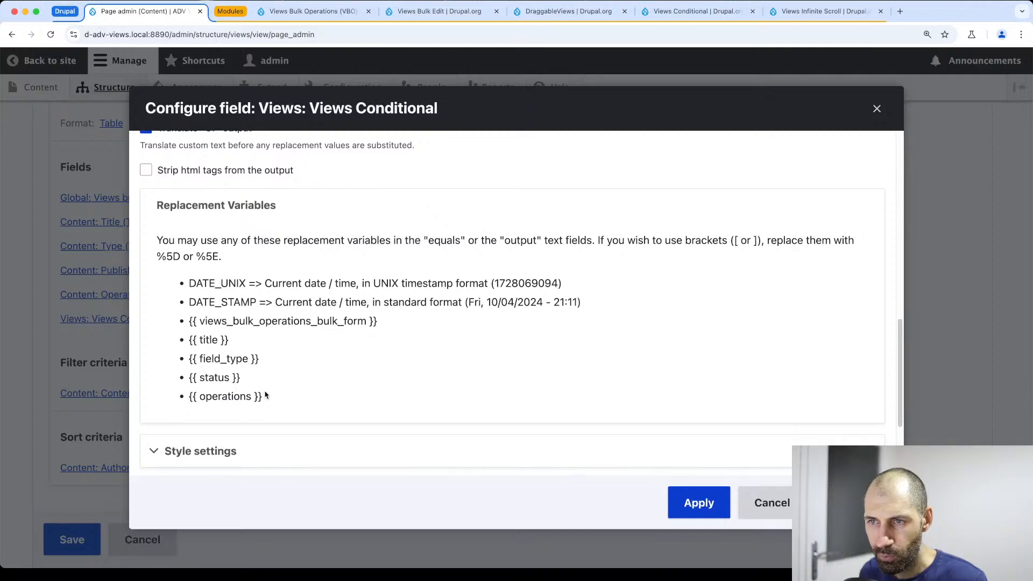
left_click_drag(294, 401, 155, 279)
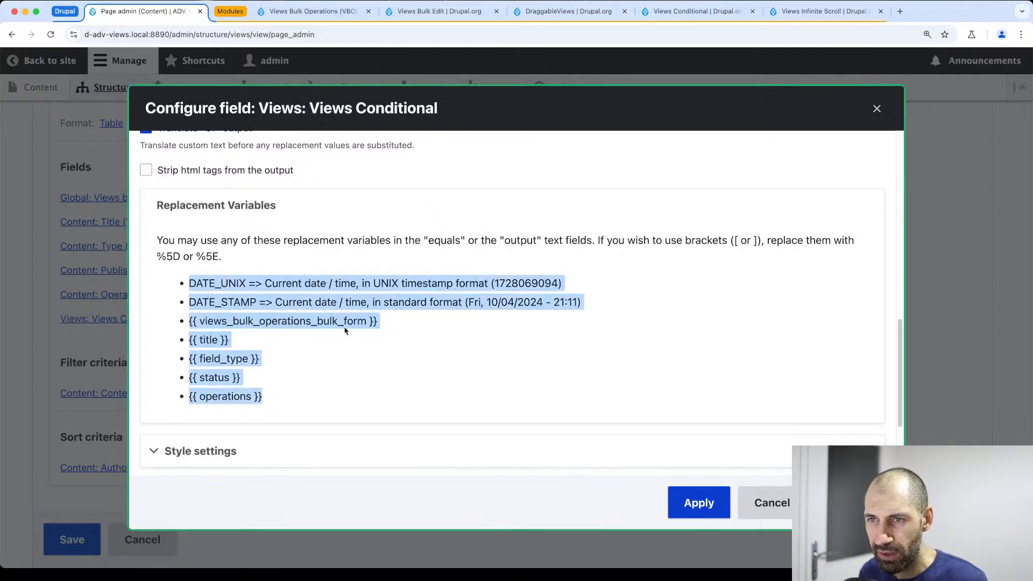
Check the remaining settings below the Replacement Variables and apply the Views Conditional field configuration
left_click(276, 316)
scroll(247, 324, "down", 3)
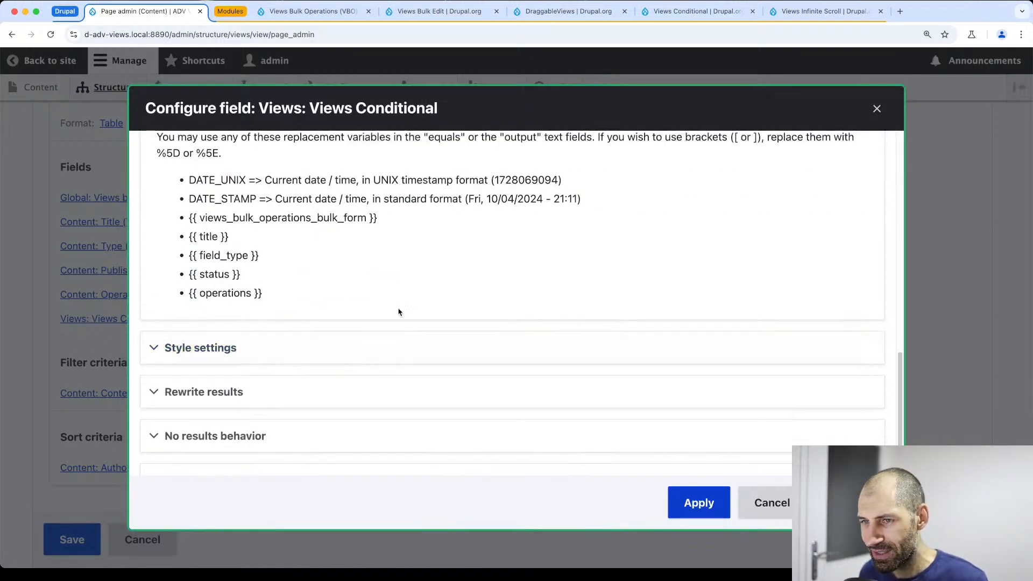
scroll(392, 309, "up", 2)
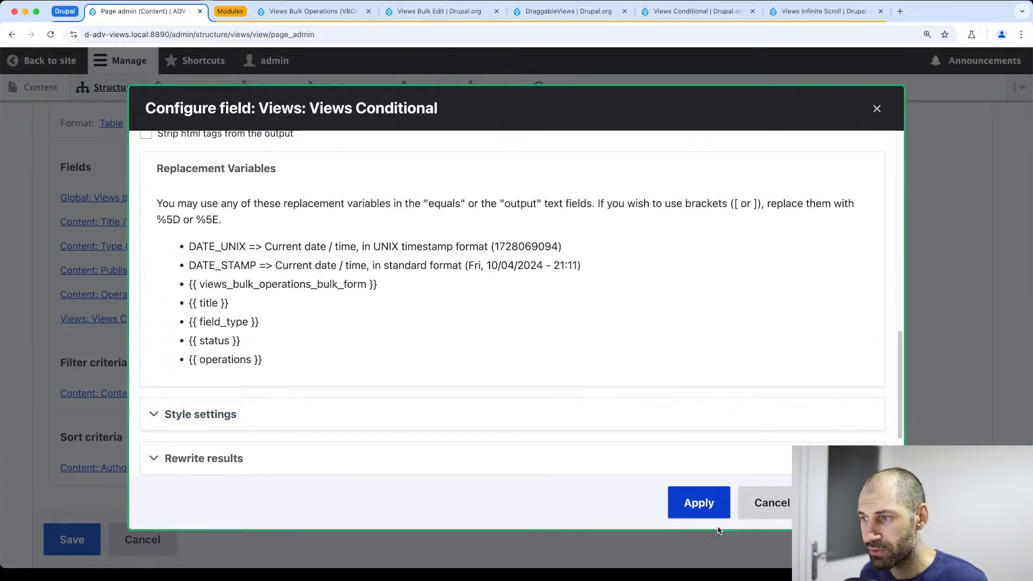
left_click(692, 505)
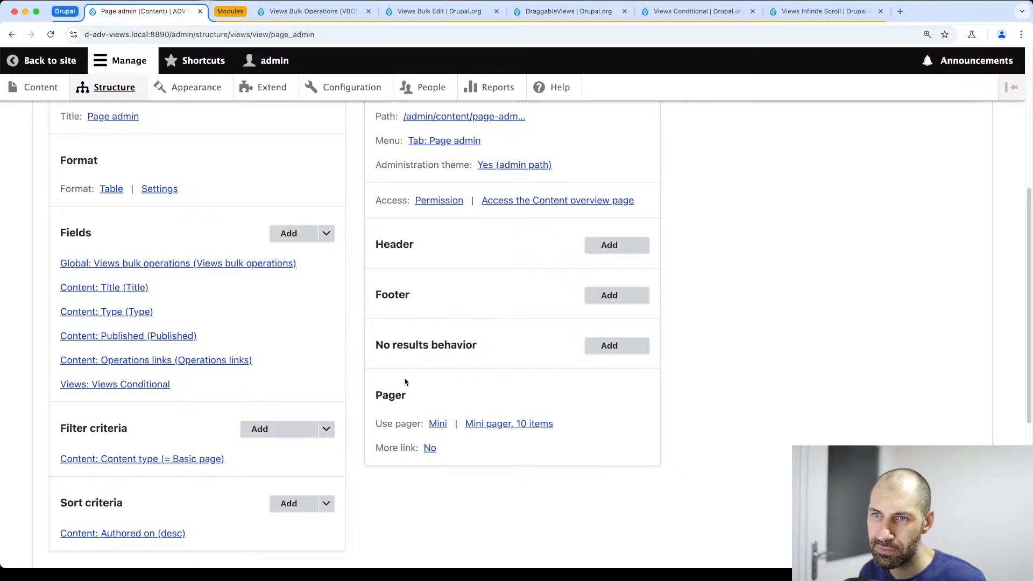
Rearrange the view's fields so that Views Conditional sits between Title and Type, and apply the order
left_click(326, 233)
left_click(308, 248)
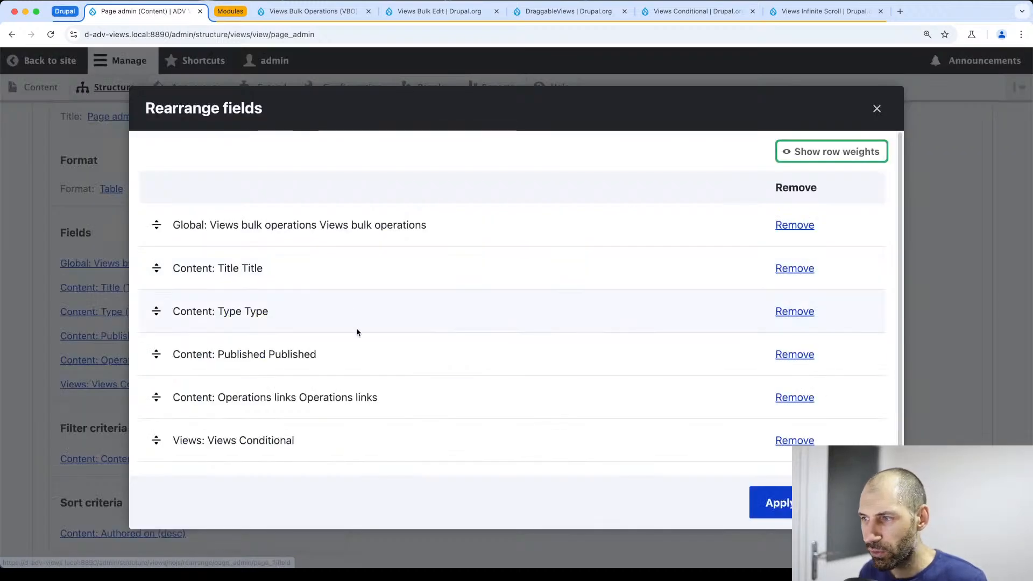
left_click_drag(160, 436, 167, 308)
left_click(756, 502)
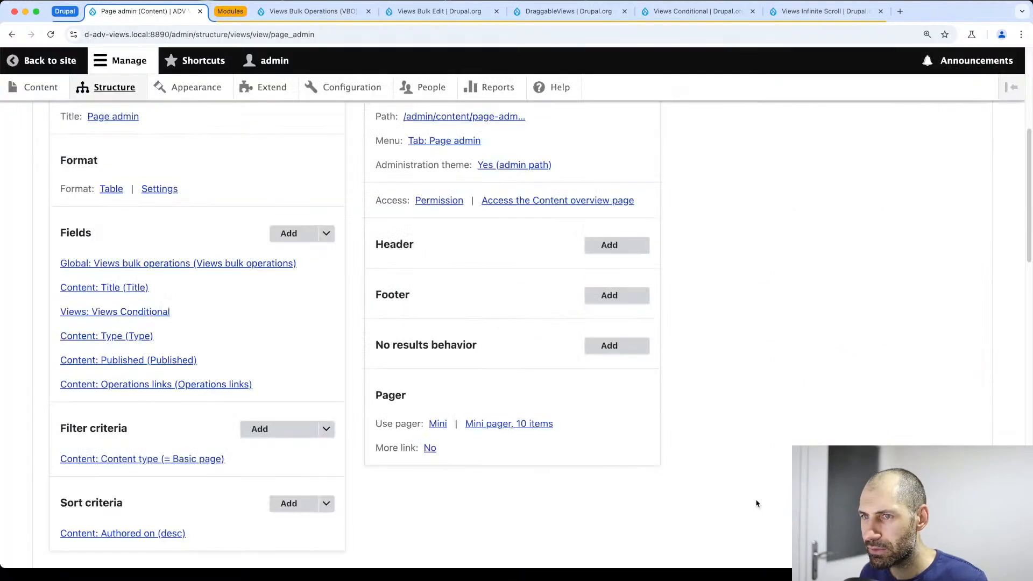
Compare the conditional output with the Type value for the Praesent 1 row in the preview
scroll(162, 360, "down", 10)
scroll(81, 366, "down", 5)
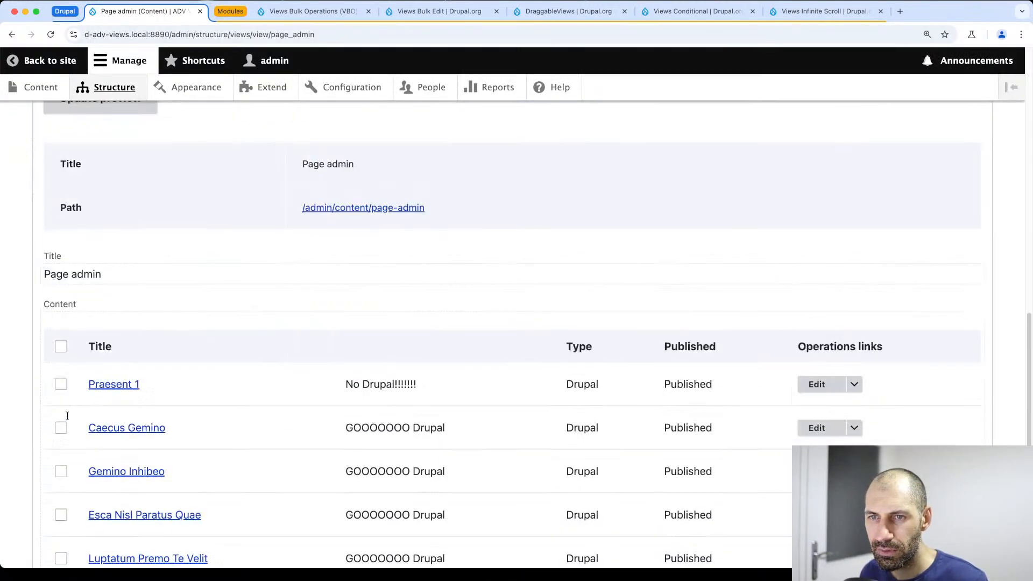
scroll(69, 419, "down", 2)
left_click_drag(454, 314, 292, 315)
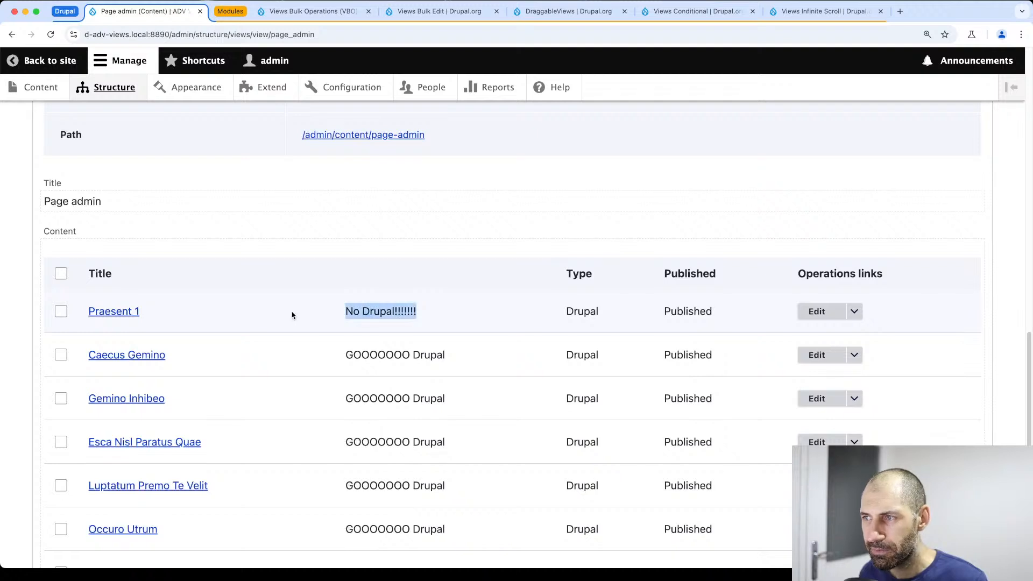
left_click_drag(605, 314, 538, 316)
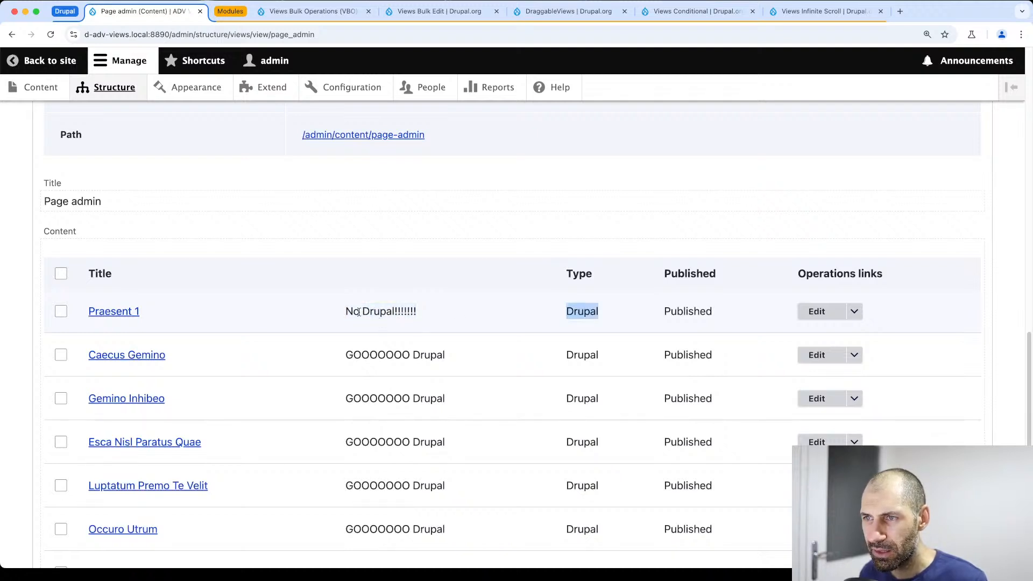
left_click_drag(344, 312, 430, 316)
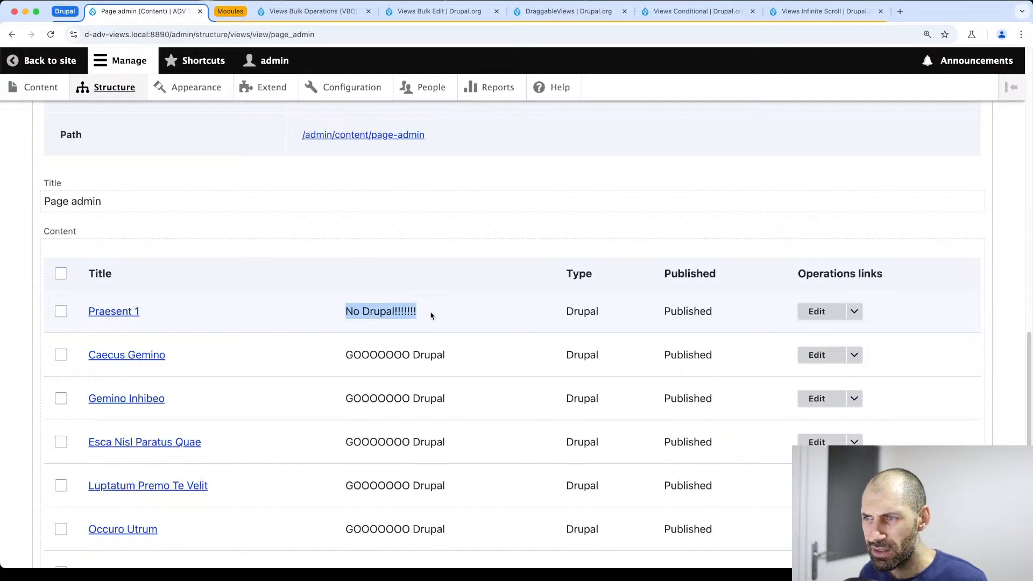
double_click(574, 311)
Save the Page admin view and recheck the conditional output of Praesent 1 in the preview
scroll(574, 311, "up", 7)
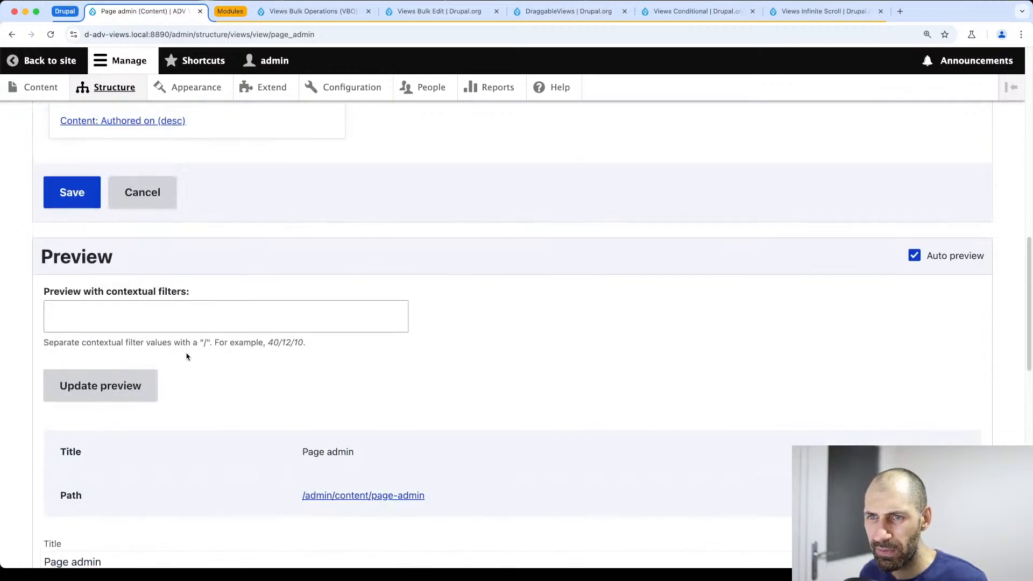
left_click(76, 196)
scroll(201, 431, "down", 20)
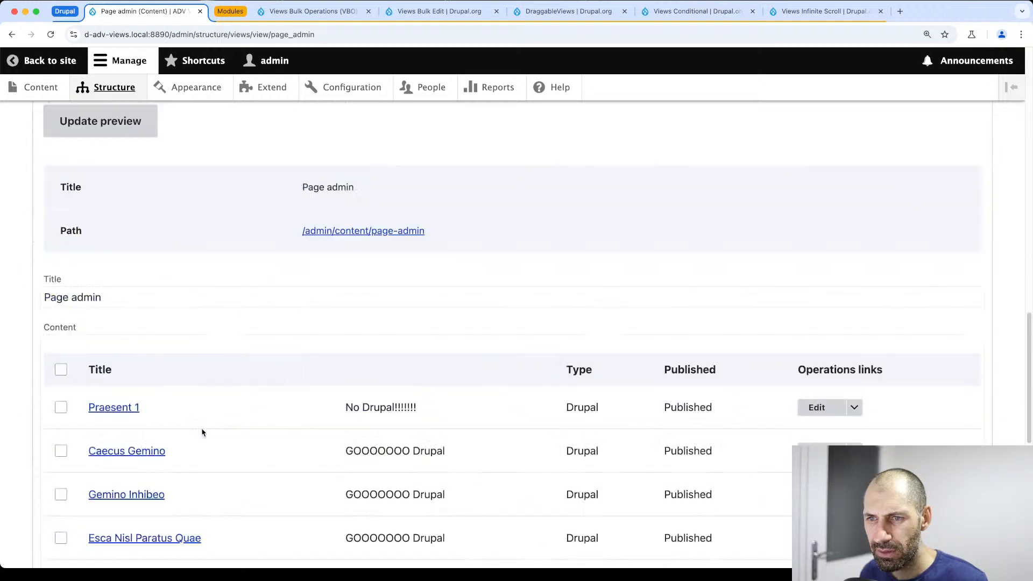
scroll(201, 431, "up", 4)
left_click_drag(418, 350, 337, 351)
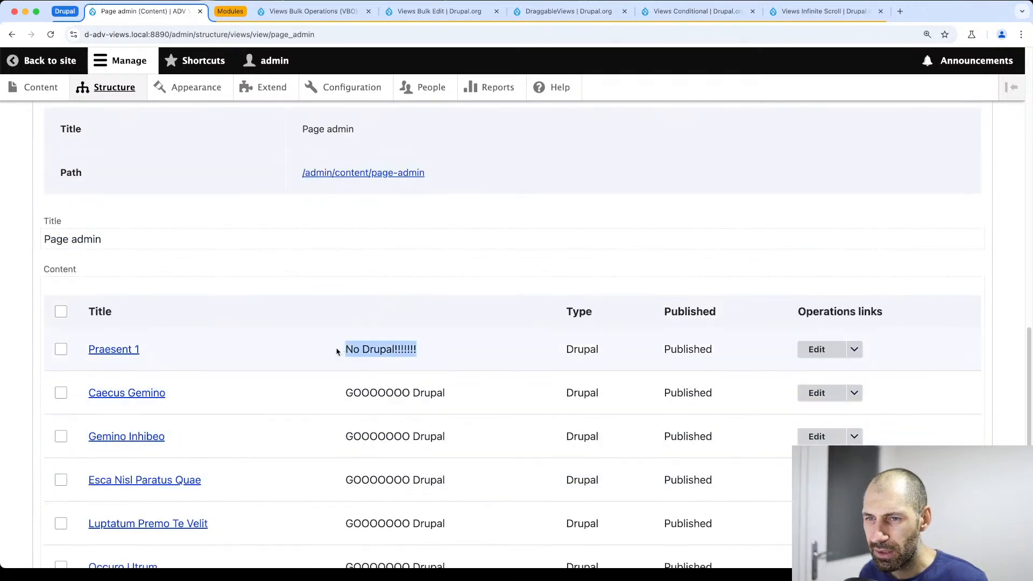
Check the Type value in Praesent 1's edit form, then return to the view and review the preview rows
left_click(817, 349)
scroll(290, 511, "down", 6)
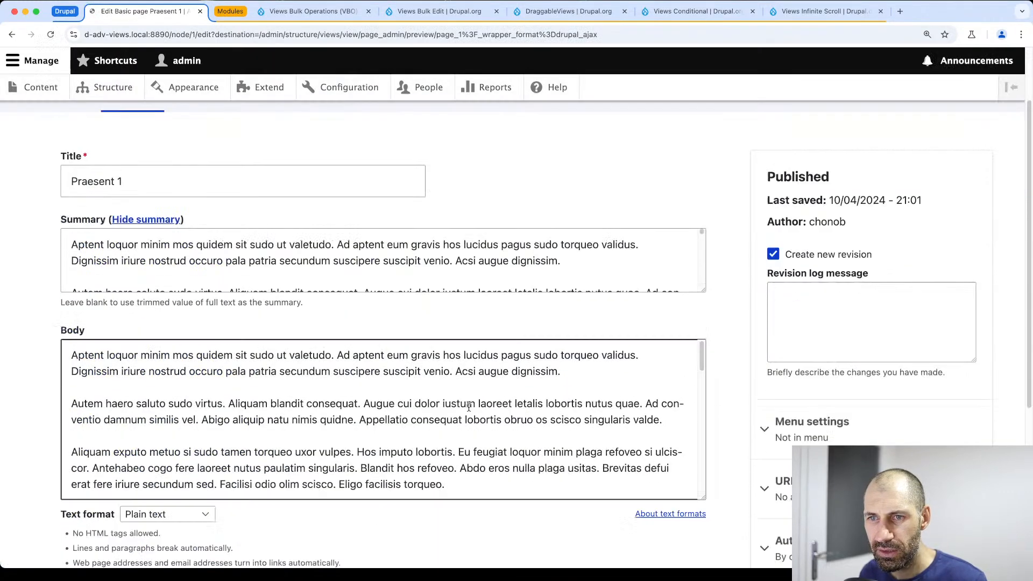
left_click(120, 359)
left_click(180, 354)
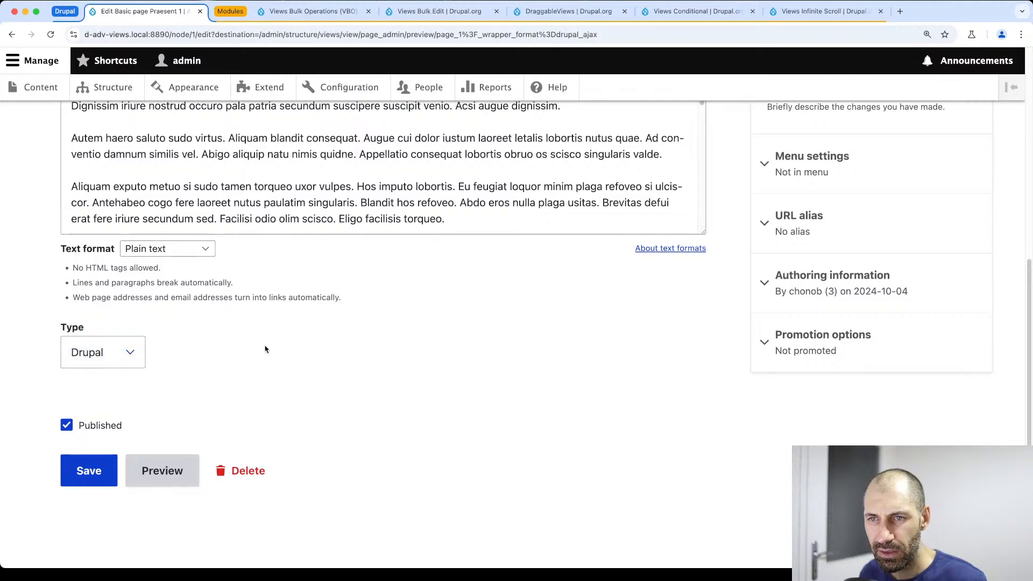
key("super+Left")
scroll(330, 373, "down", 8)
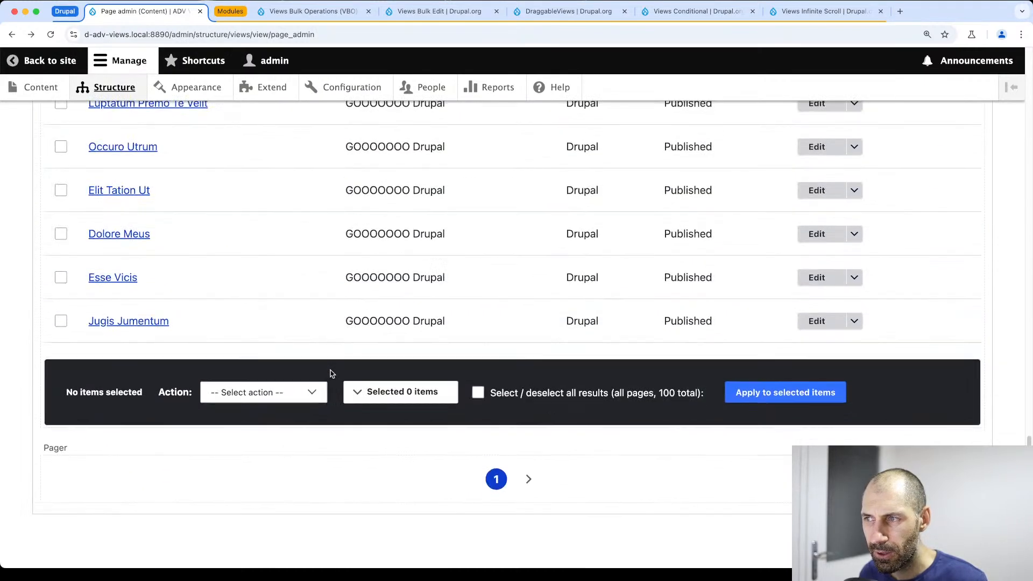
scroll(330, 374, "up", 6)
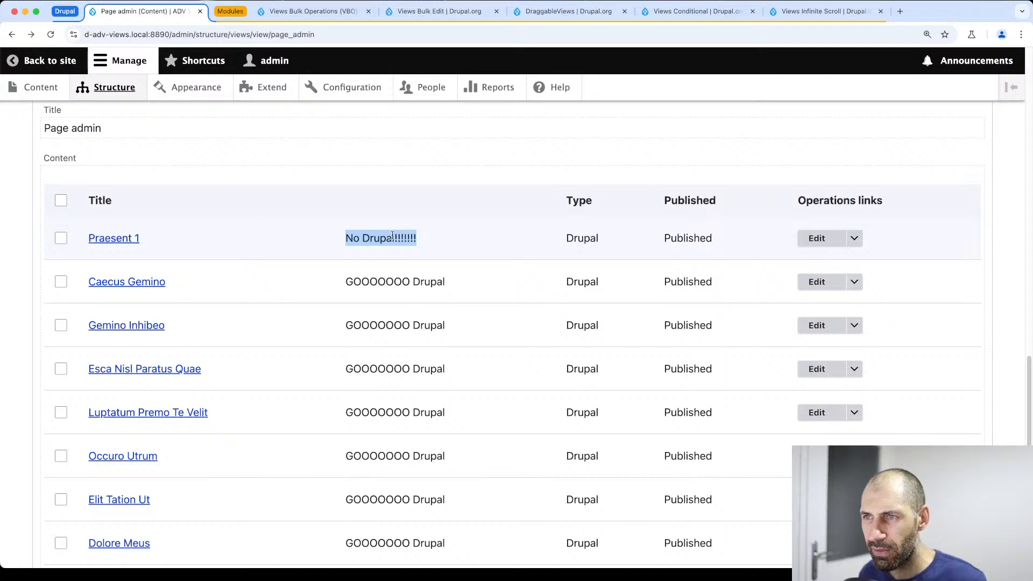
left_click(347, 240)
Inspect which fields the Views Conditional "If this field..." setting offers, and close the configuration without changes
scroll(351, 278, "up", 15)
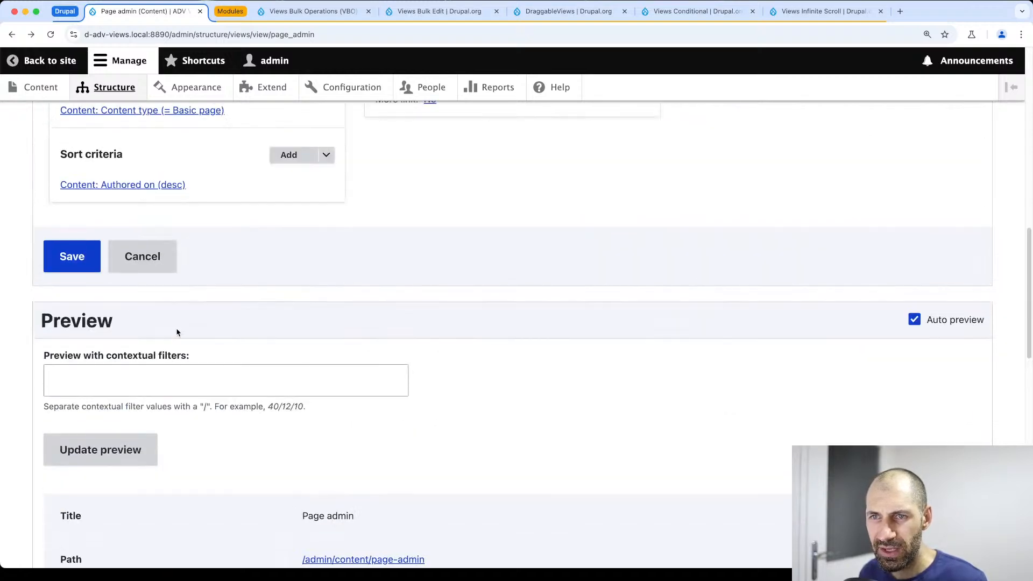
left_click(124, 251)
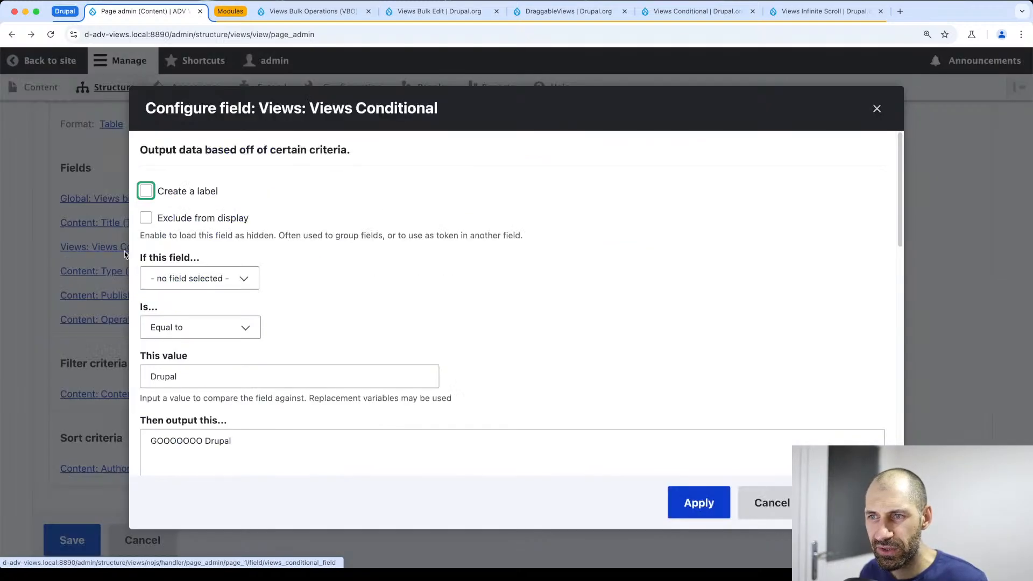
left_click(207, 277)
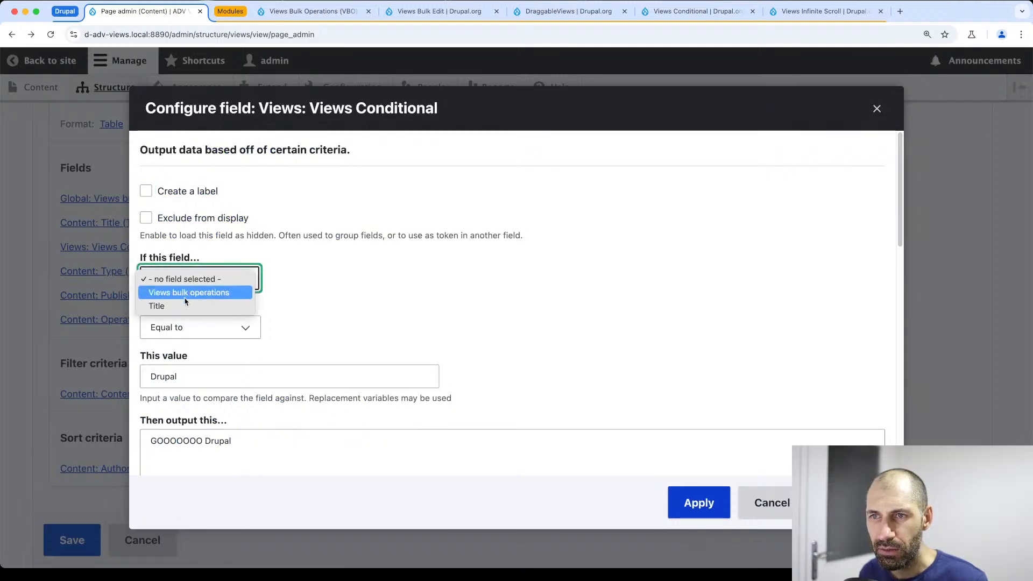
key("Escape")
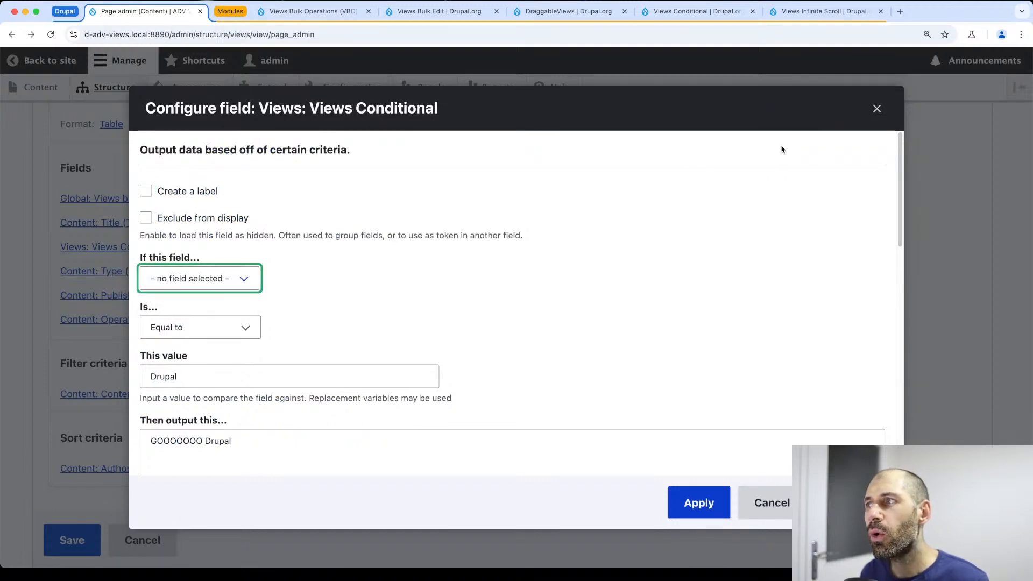
left_click(876, 109)
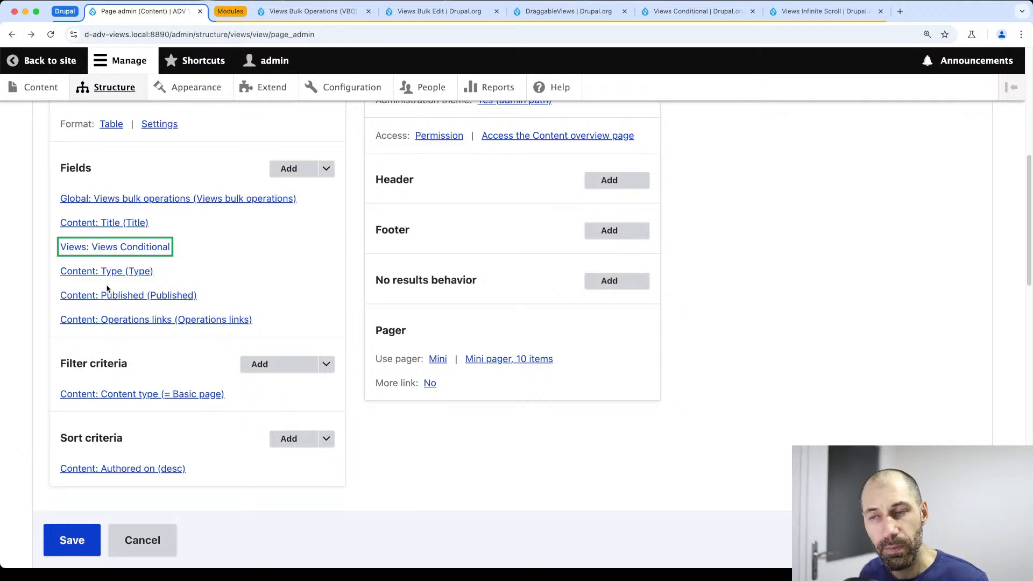
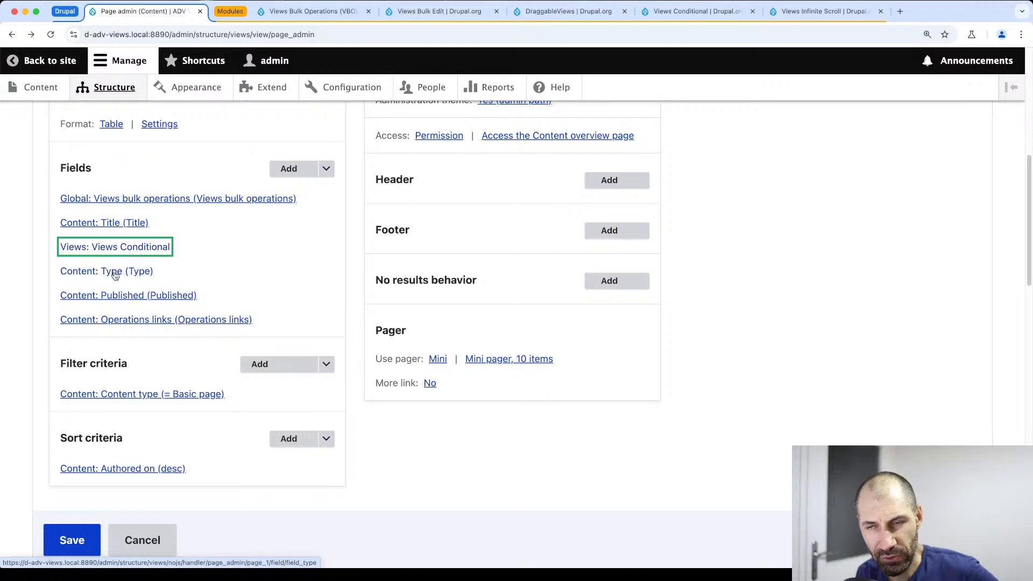
In the Content: Type field's Rewrite results, enable the custom text override and expand the replacement patterns
left_click(132, 274)
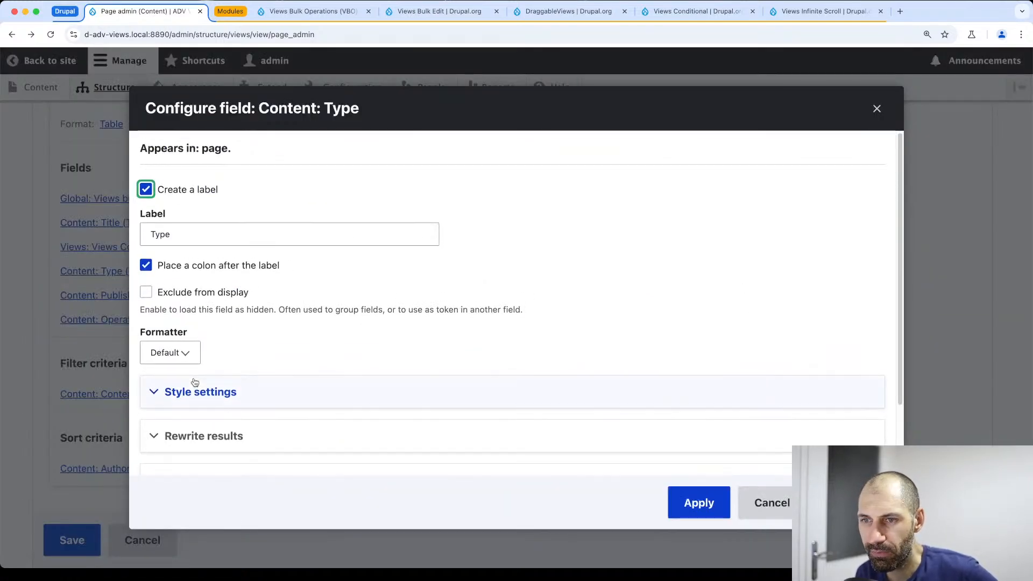
left_click(210, 438)
scroll(222, 425, "down", 4)
scroll(222, 425, "down", 3)
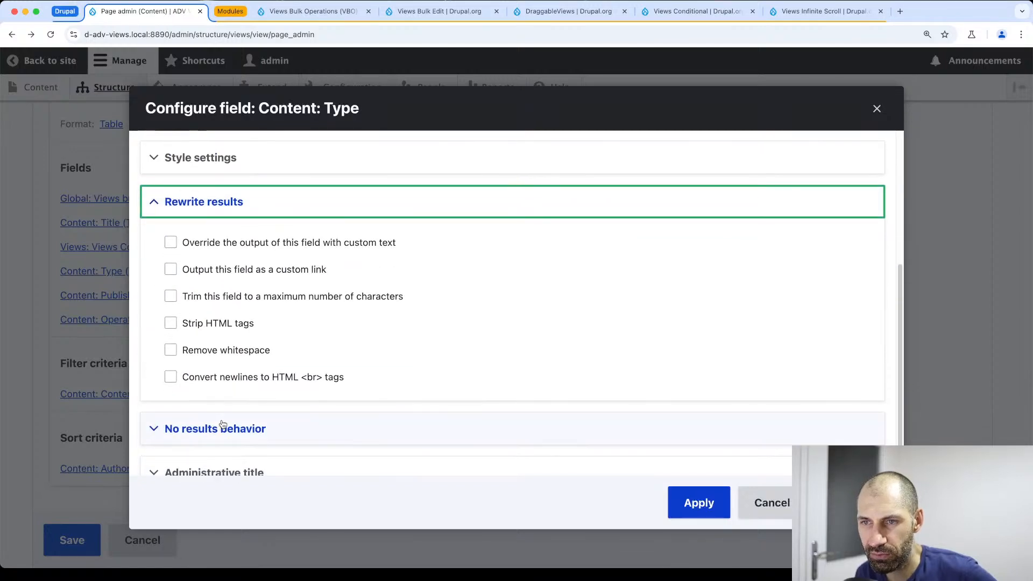
left_click(207, 207)
scroll(221, 280, "down", 8)
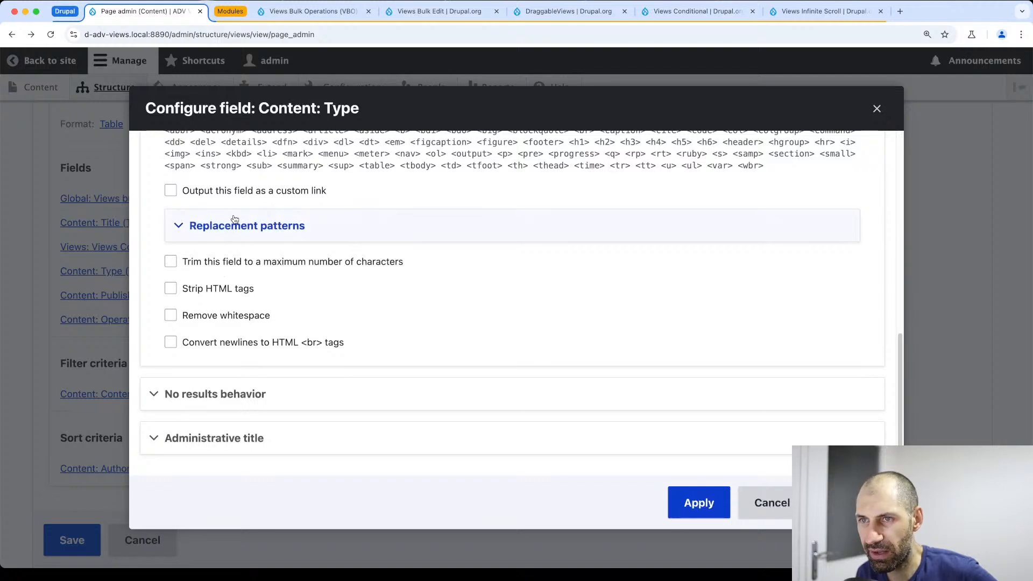
left_click(231, 235)
scroll(280, 268, "down", 2)
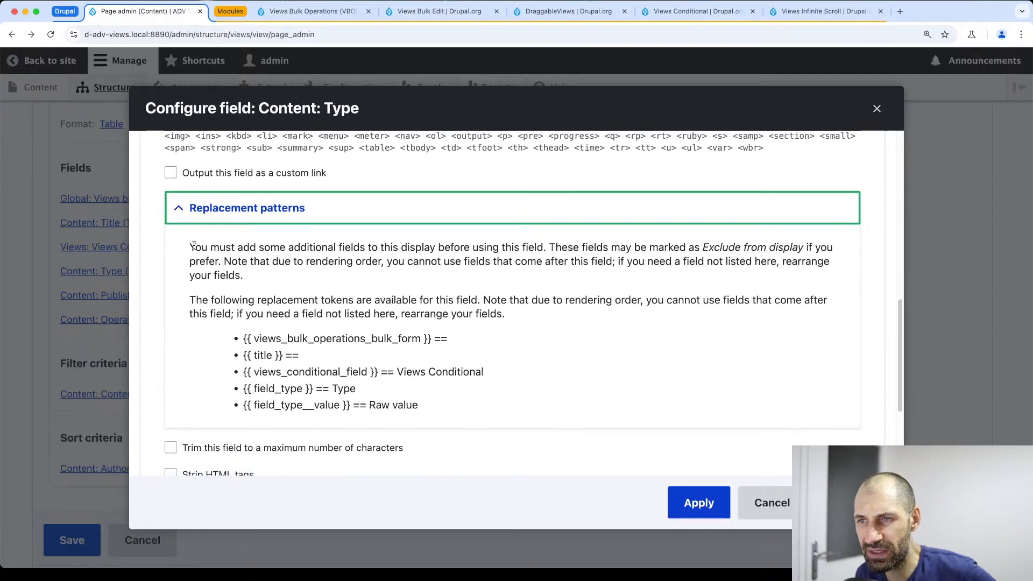
Read the replacement patterns note on field rendering order, and close the Type field configuration without applying
left_click_drag(193, 246, 271, 284)
left_click(270, 284)
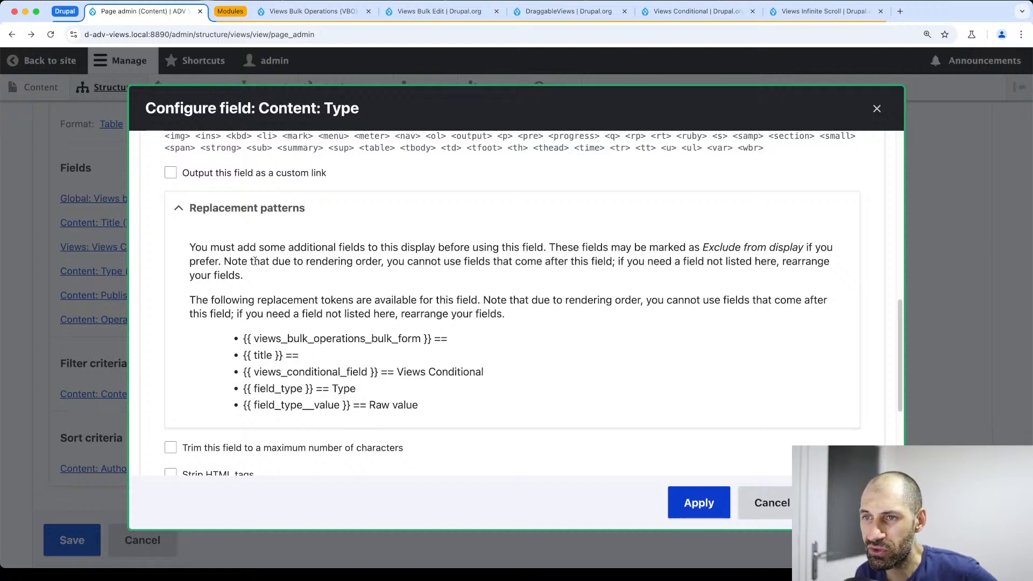
left_click_drag(258, 272, 289, 262)
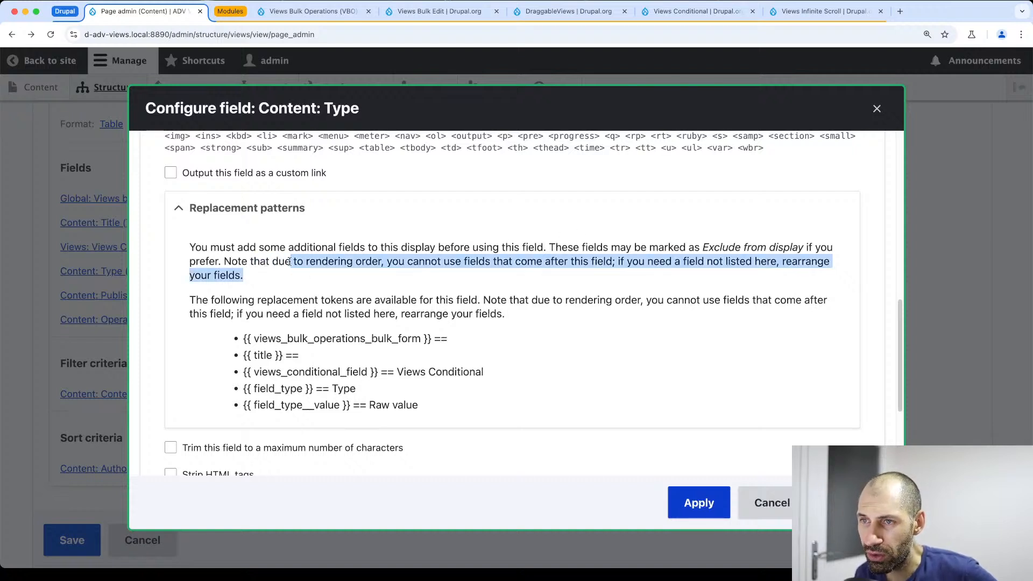
left_click(321, 262)
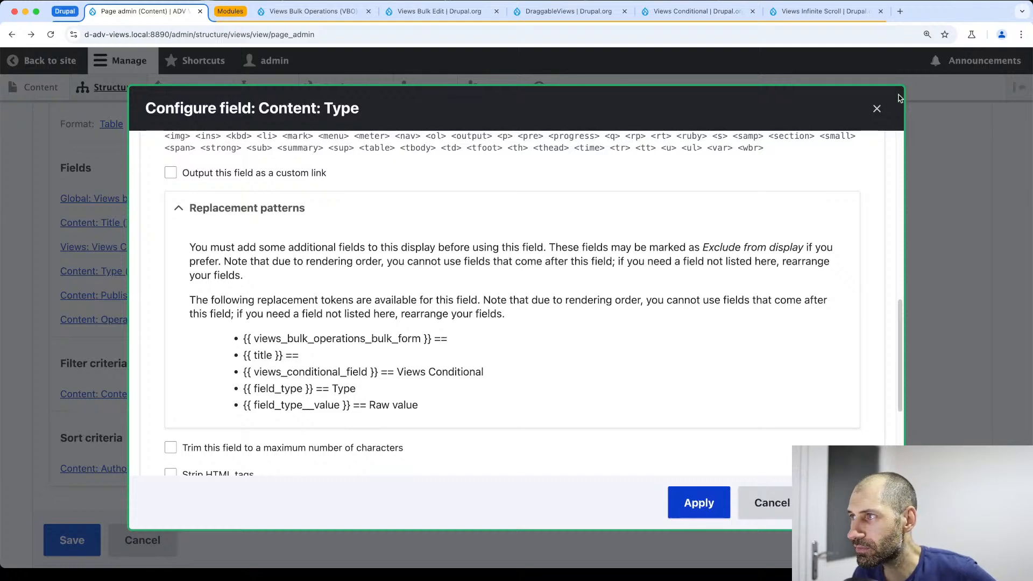
left_click(878, 109)
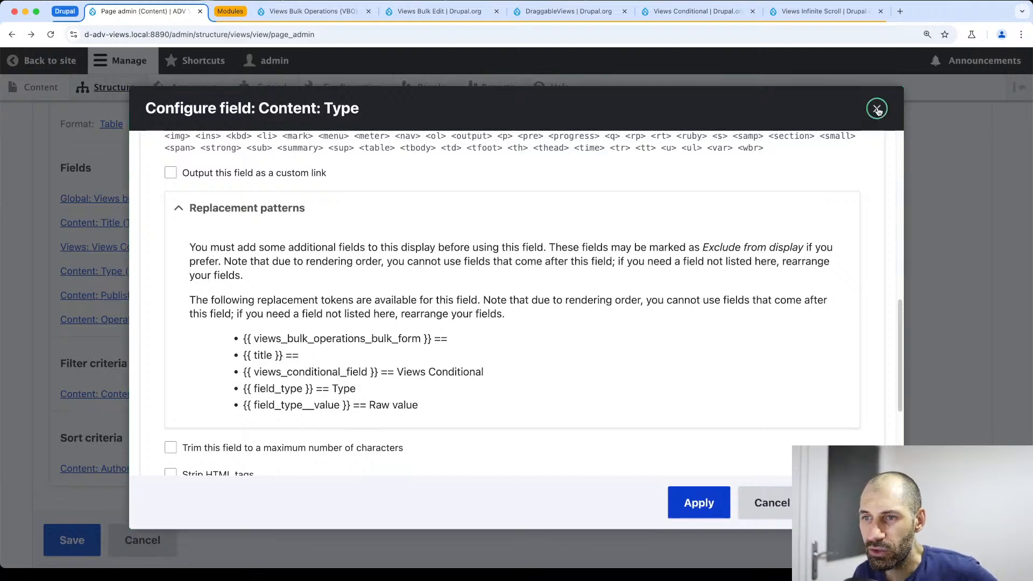
Review the Views Conditional field's condition and its Replacement Variables list, and close the configuration without changes
left_click(150, 250)
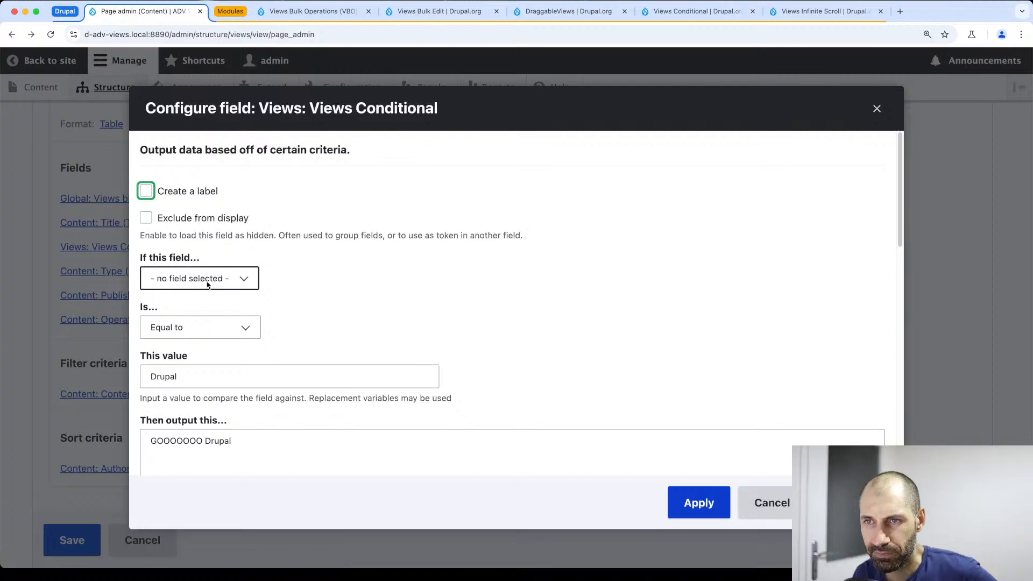
scroll(222, 427, "down", 7)
scroll(223, 427, "down", 4)
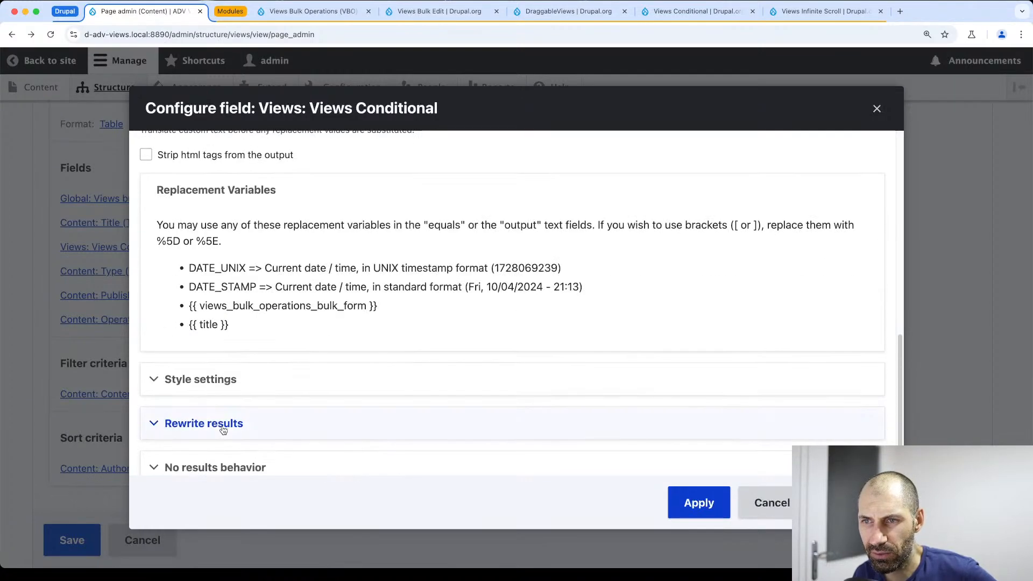
left_click(877, 110)
left_click(161, 247)
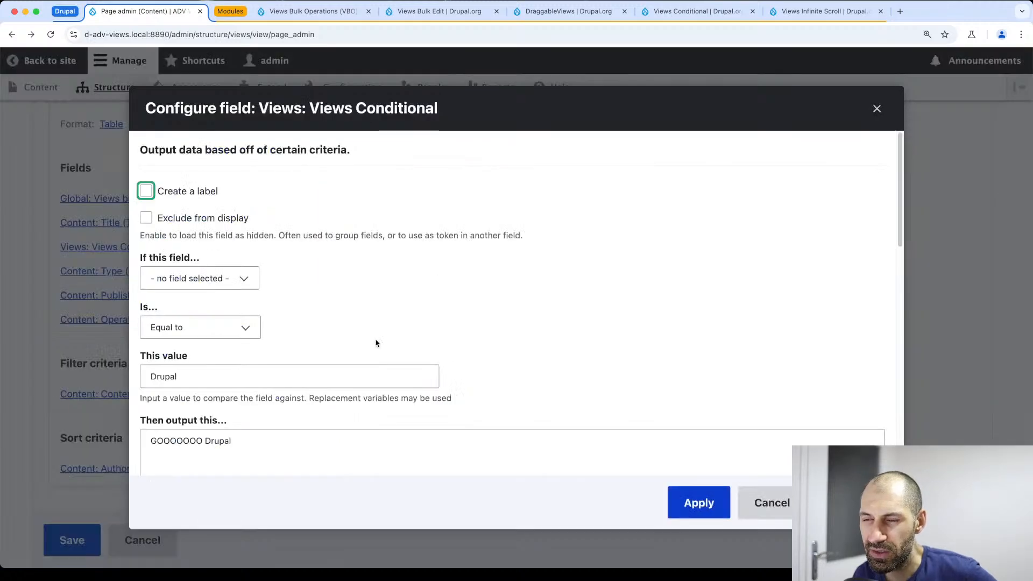
left_click(876, 108)
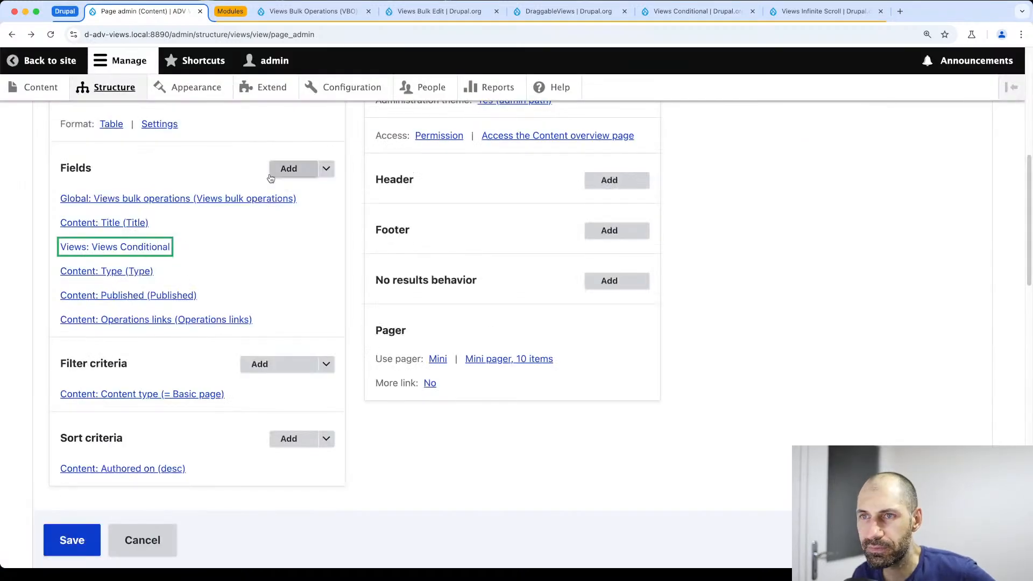
Rearrange the view's fields so Views Conditional comes directly after Content: Type, and apply the new order
left_click(325, 169)
left_click(299, 187)
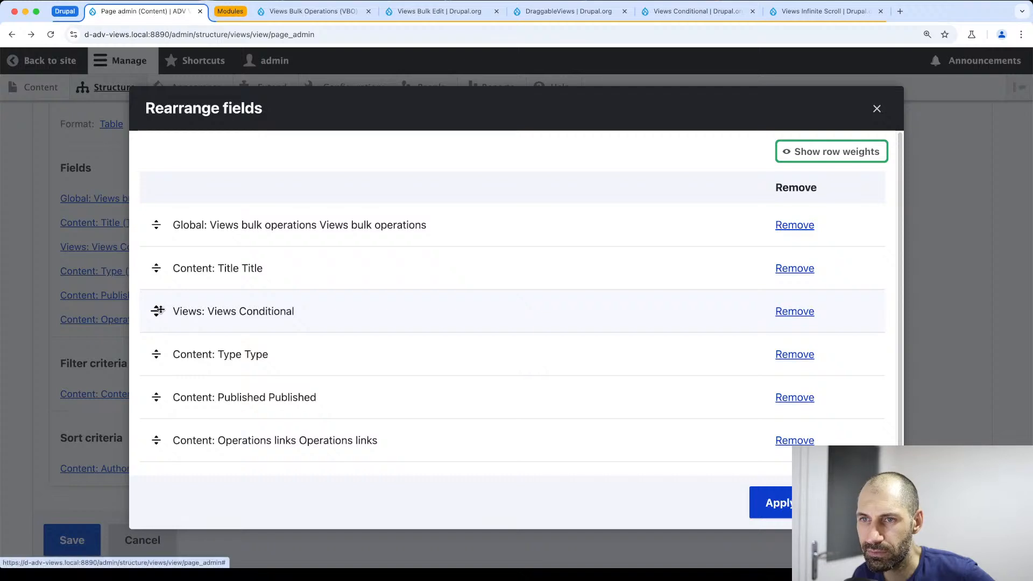
left_click_drag(157, 311, 157, 353)
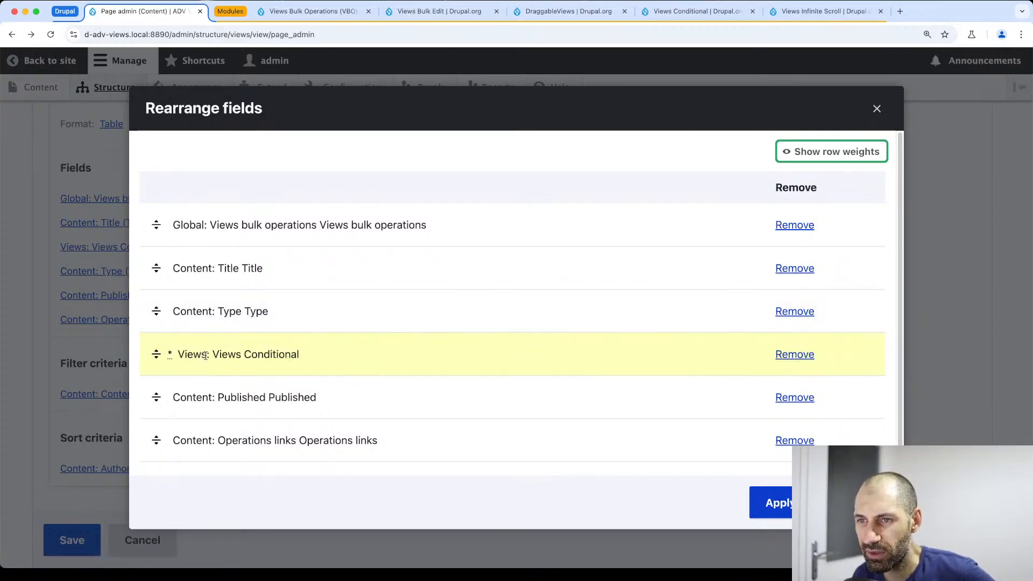
left_click_drag(212, 356, 300, 356)
left_click(309, 359)
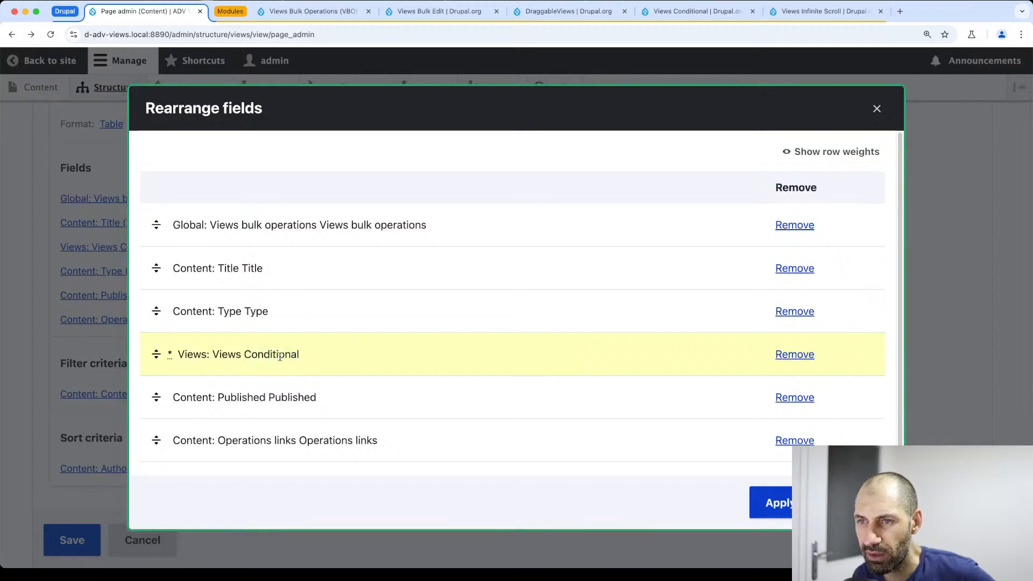
left_click(775, 504)
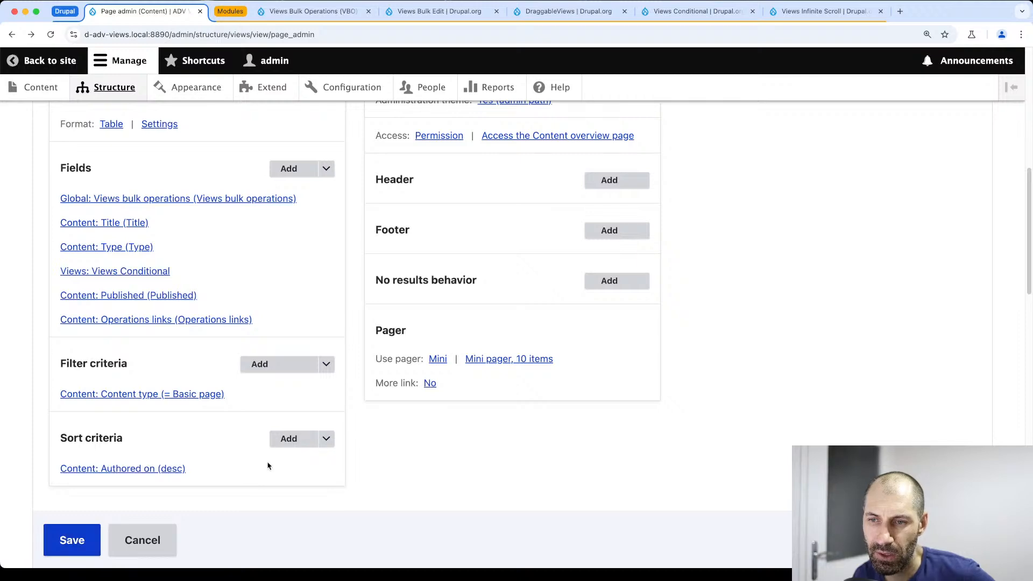
Check the conditional text in the view's preview, and save the Page admin view
scroll(270, 461, "down", 10)
scroll(471, 419, "down", 6)
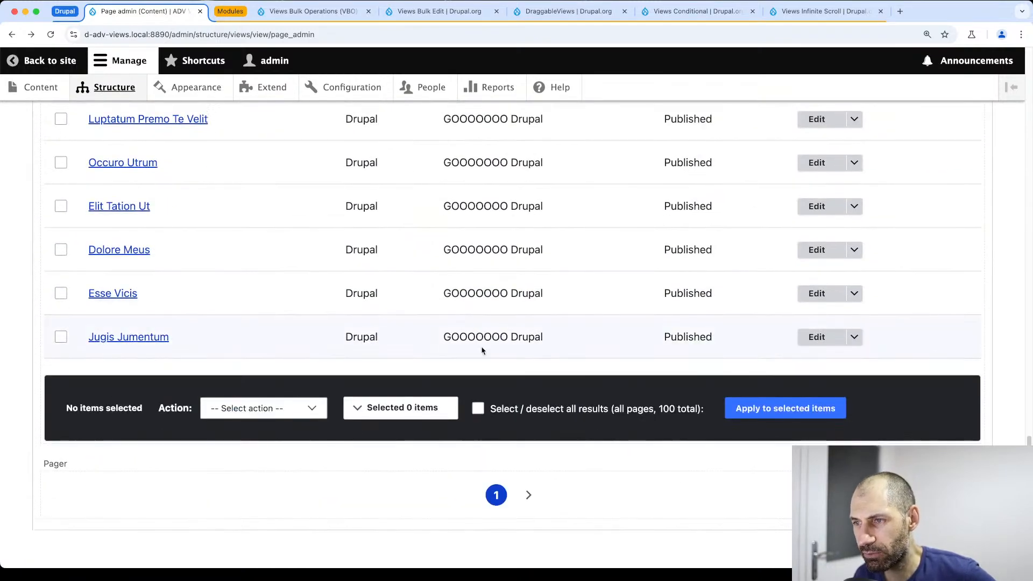
scroll(482, 350, "up", 14)
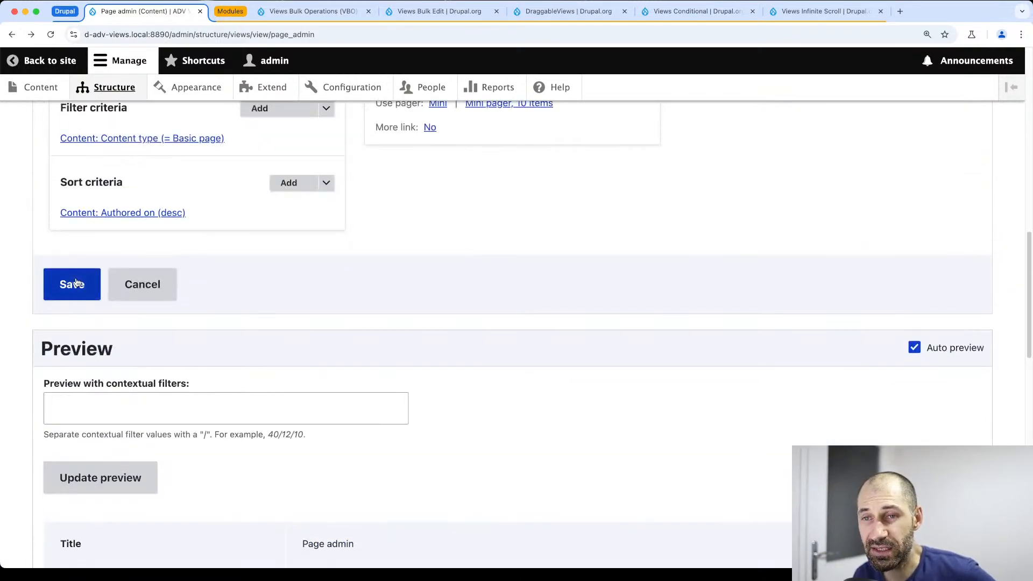
left_click(77, 281)
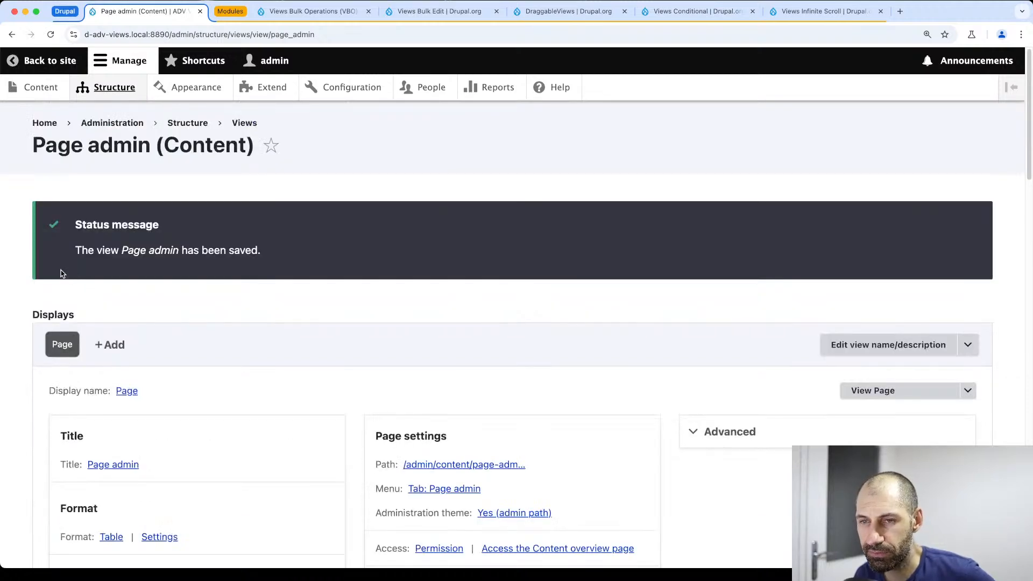
Try the Exclude from display option on the Content: Type field, and close its configuration without applying
scroll(60, 270, "down", 8)
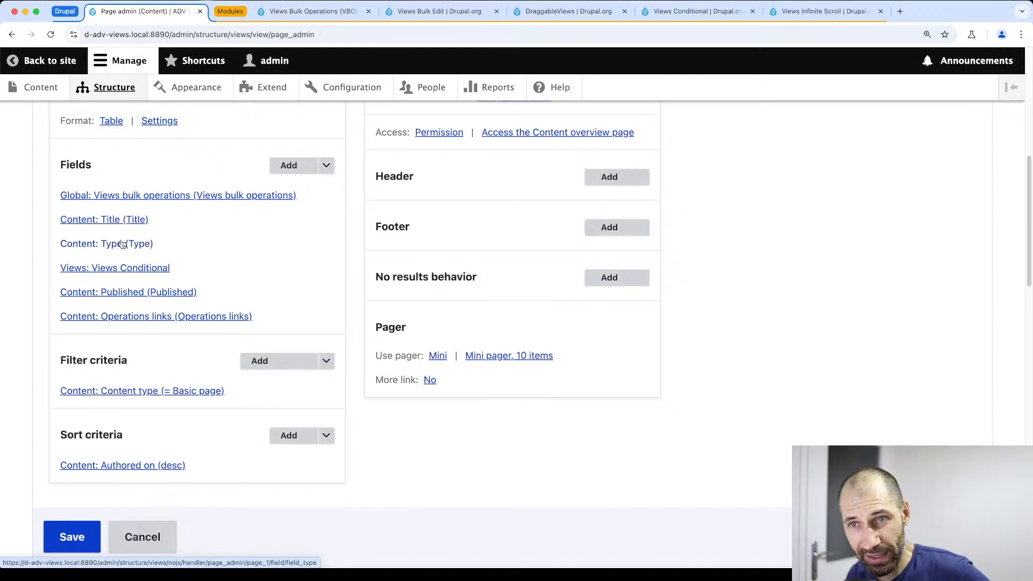
left_click(105, 243)
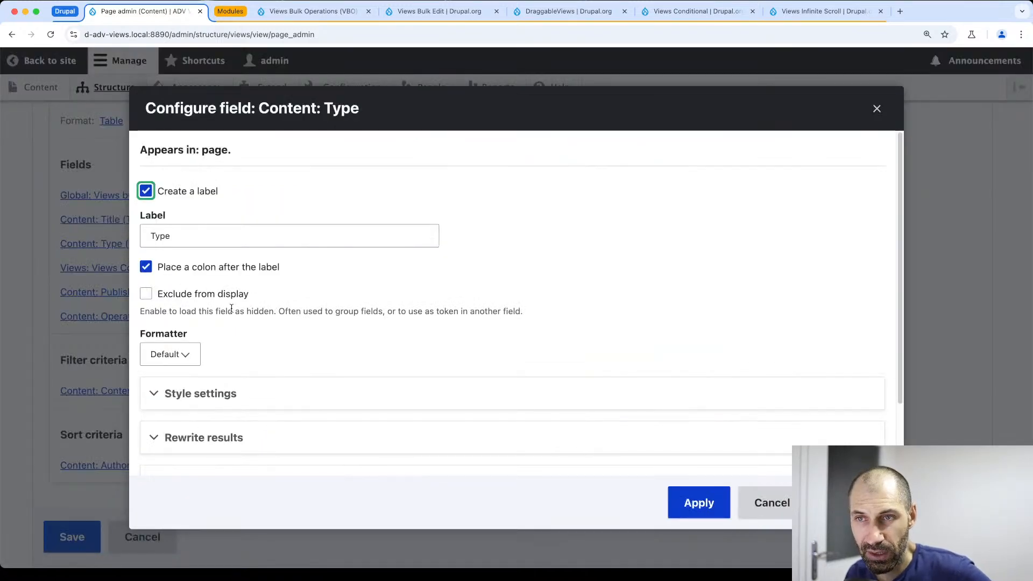
left_click(169, 299)
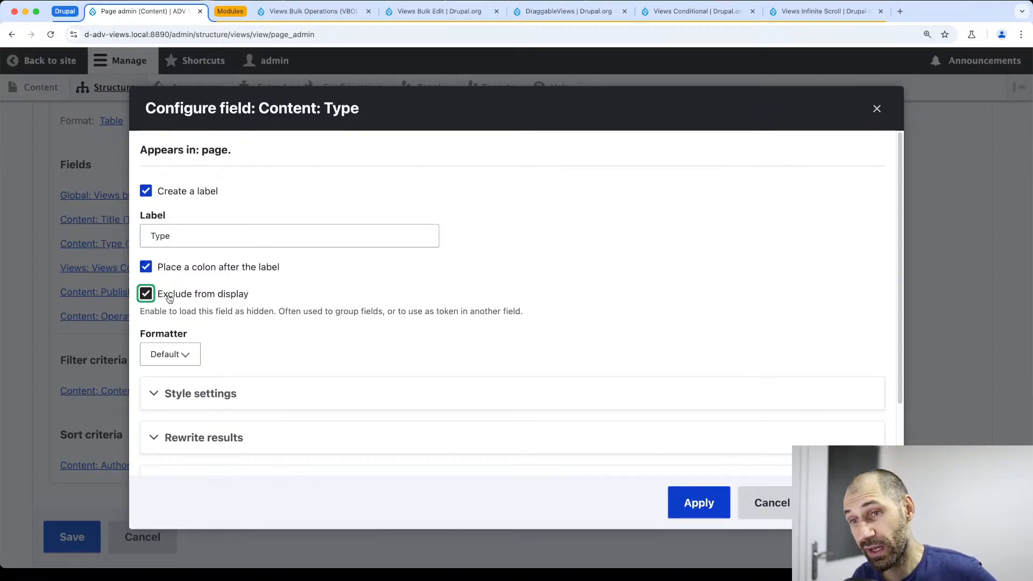
left_click(170, 299)
left_click(877, 108)
Save the view again, and open the Page admin content listing in a separate browser tab
scroll(61, 489, "down", 4)
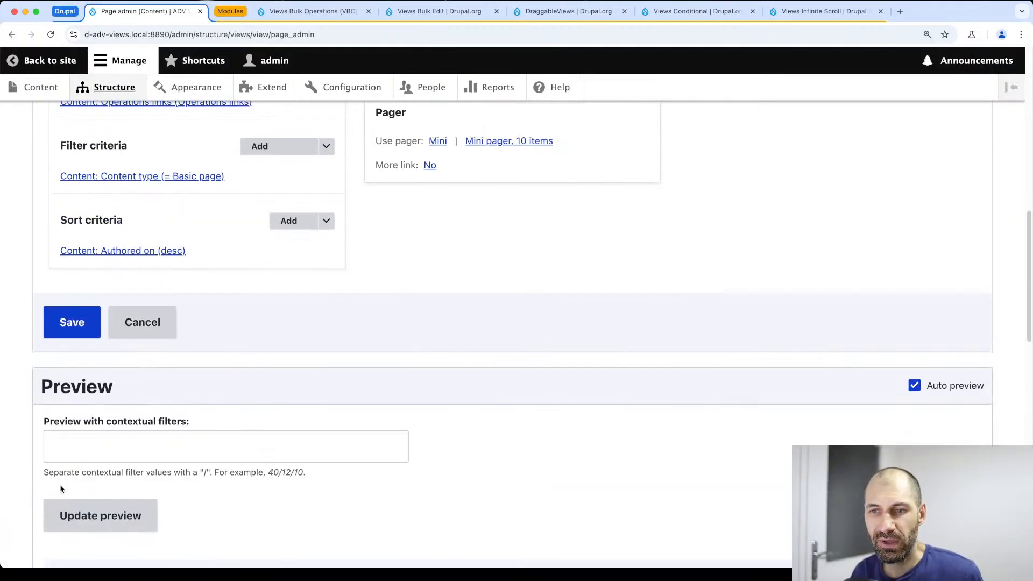
left_click(80, 331)
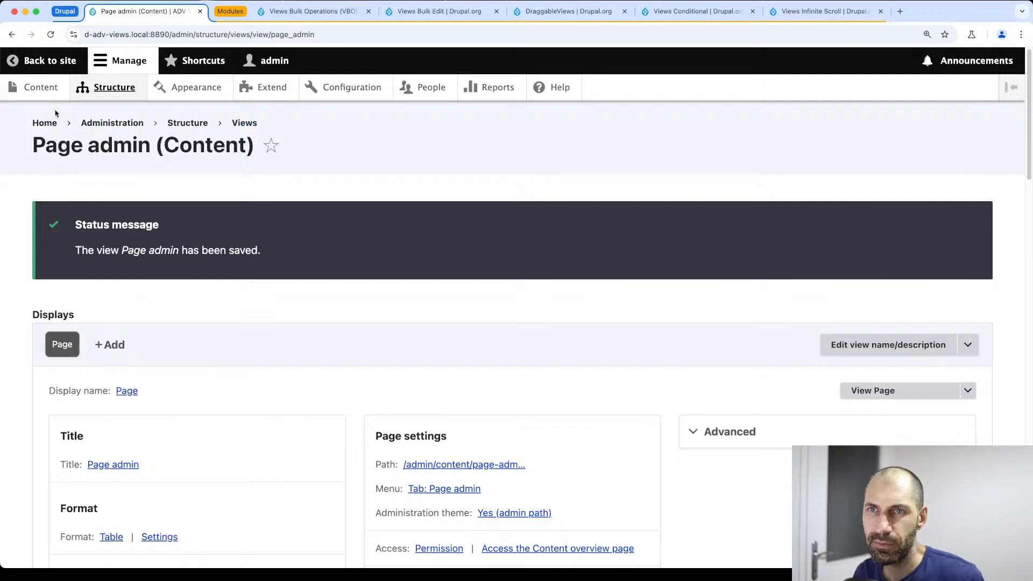
left_click(39, 87, "super")
left_click(259, 10)
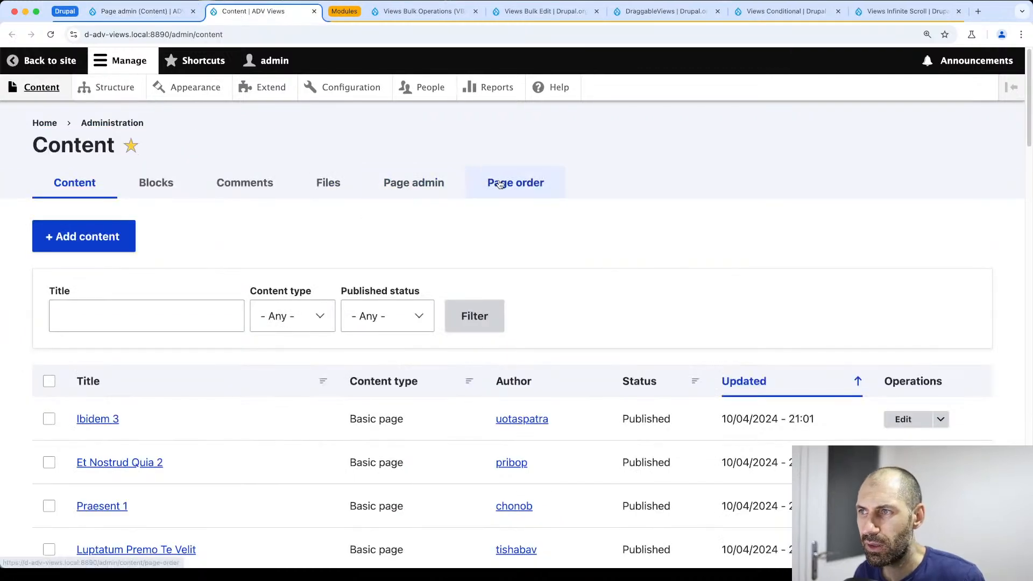
left_click(414, 182)
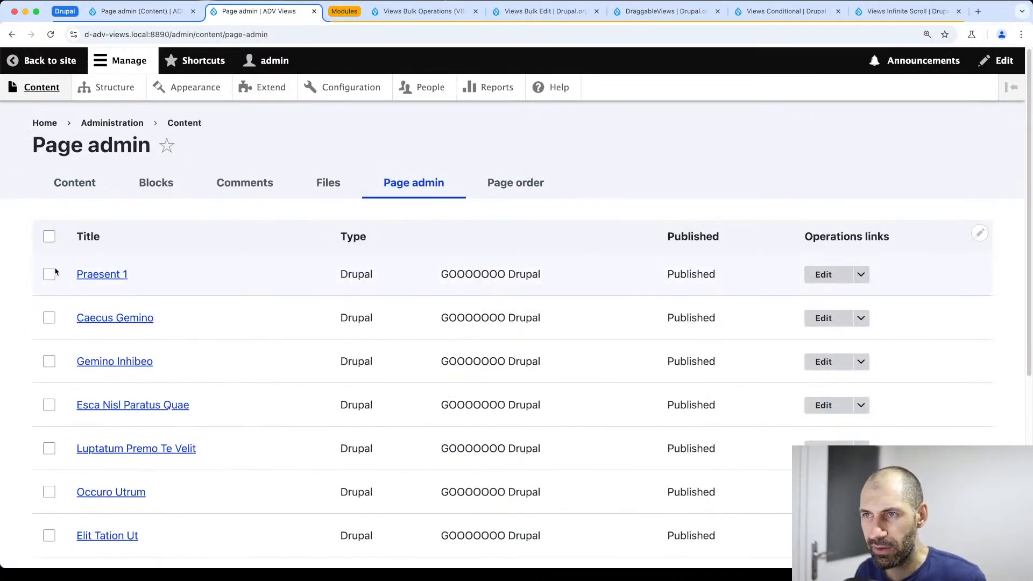
Select the pages Praesent 1 and Caecus Gemino and apply the Modify field values action to them
left_click(50, 274)
left_click(49, 318)
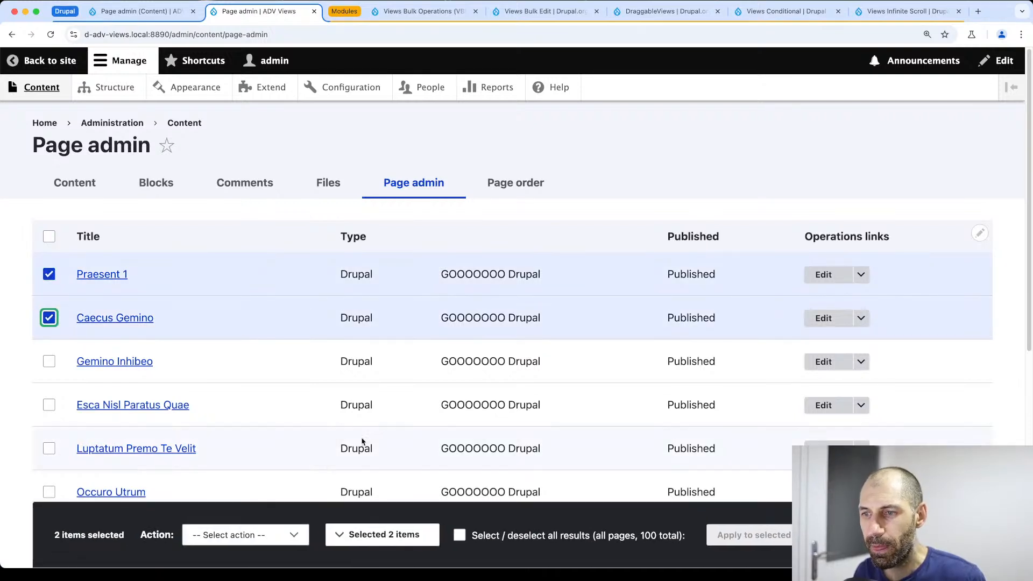
left_click(280, 537)
left_click(226, 512)
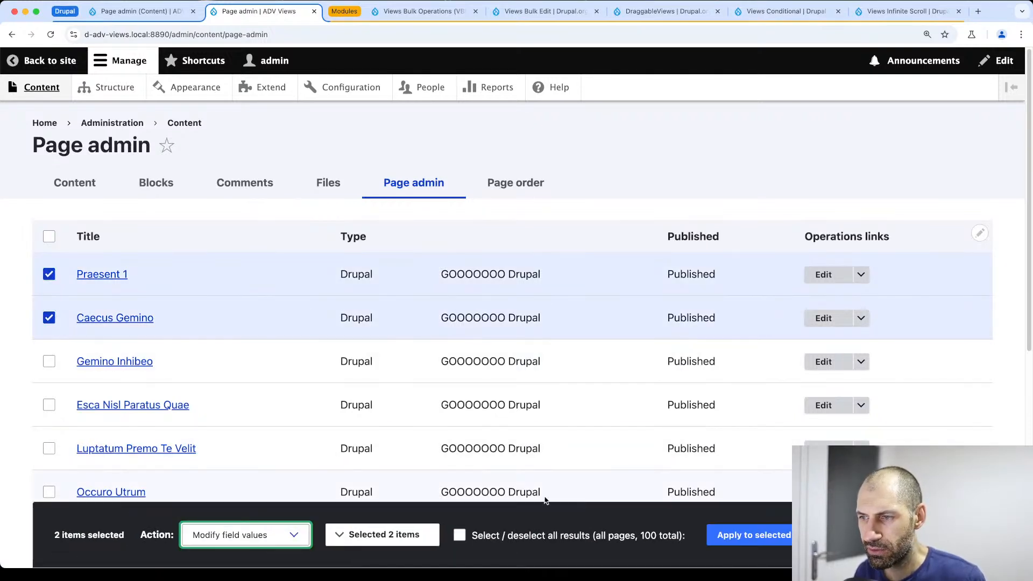
left_click(751, 535)
Change the Type of both selected pages to WordPress, execute the action, and check their conditional text in the listing
scroll(796, 175, "down", 4)
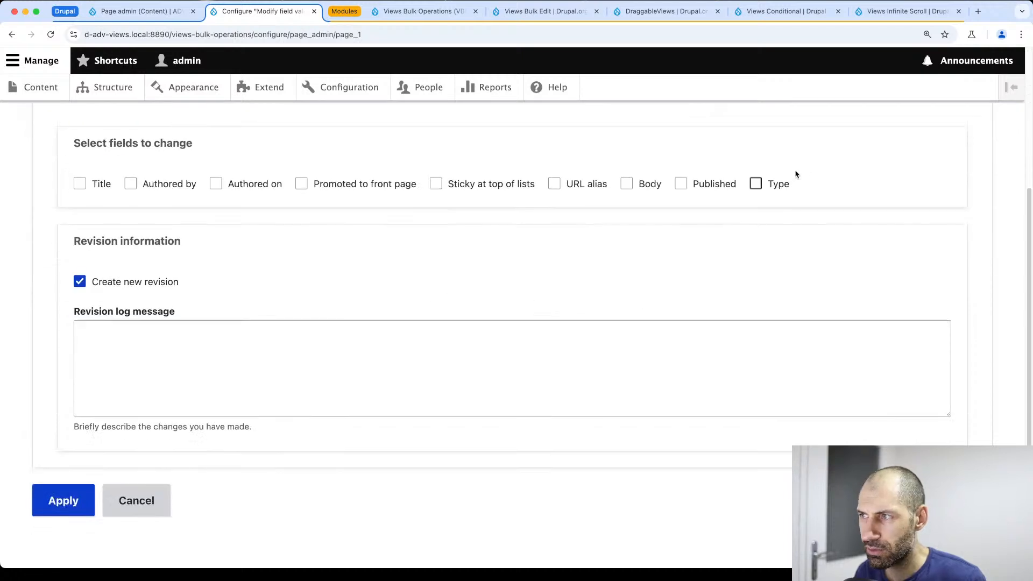
left_click(774, 184)
left_click(81, 256)
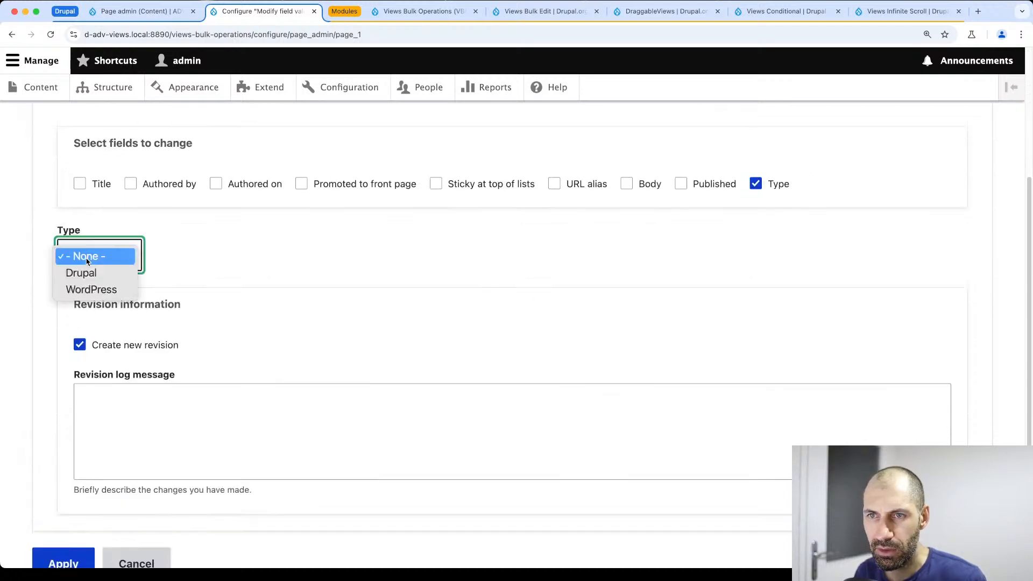
left_click(88, 289)
scroll(80, 484, "down", 2)
left_click(80, 489)
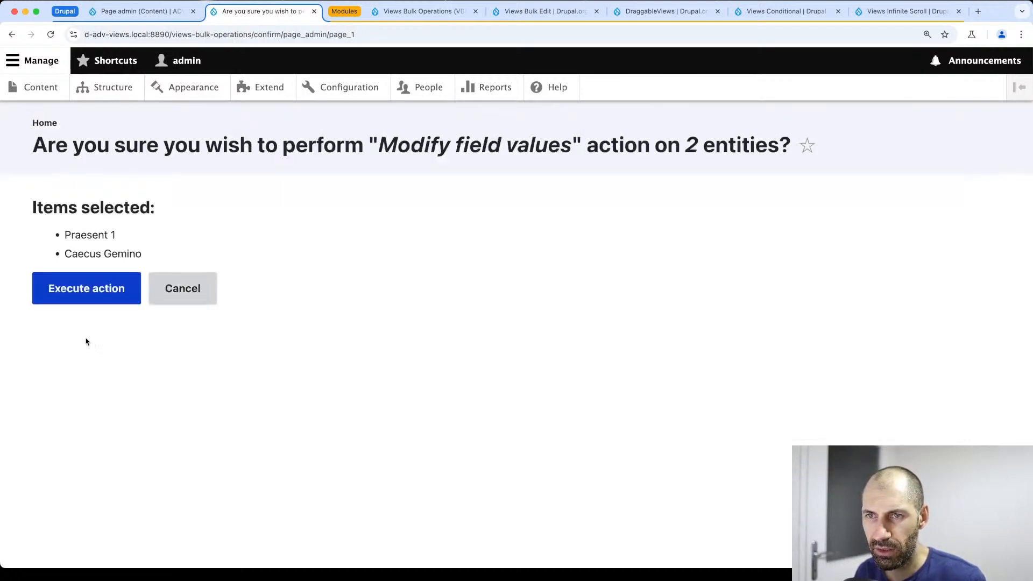
left_click(101, 295)
scroll(146, 282, "down", 2)
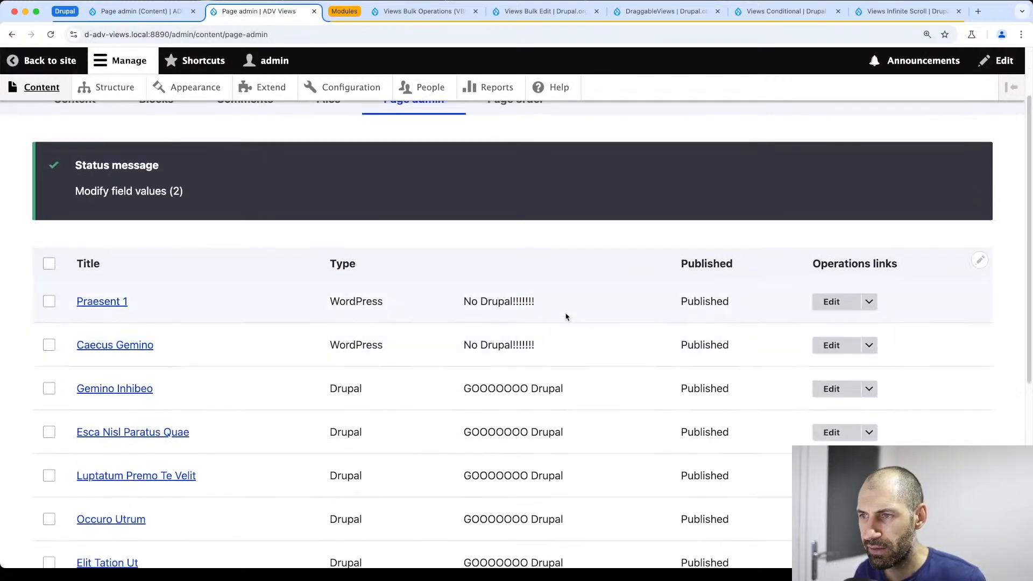
left_click_drag(590, 355, 536, 301)
left_click(472, 303)
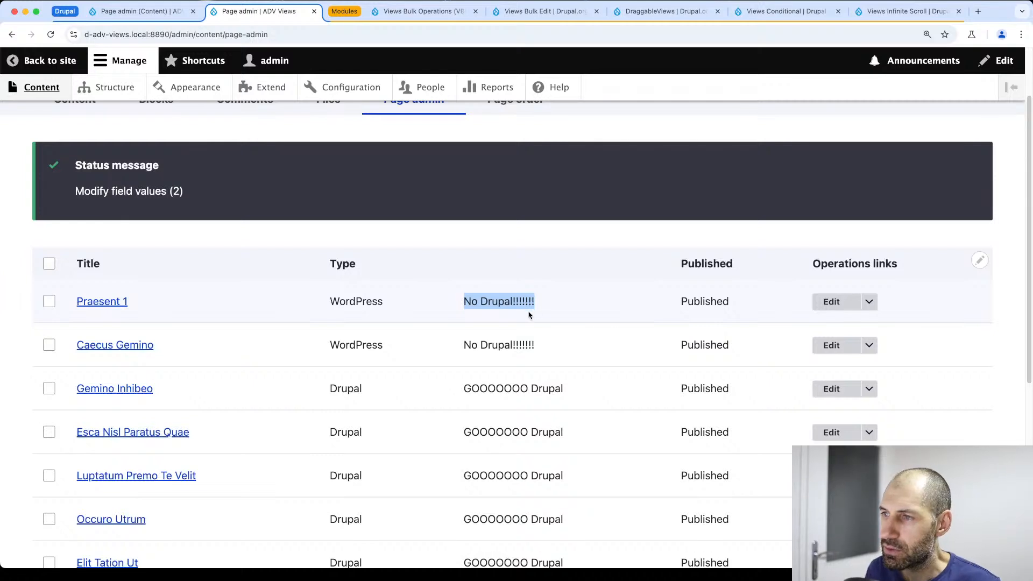
Select the two WordPress pages, Caecus Gemino and Praesent 1, and start the Modify field values action on them
left_click(49, 345)
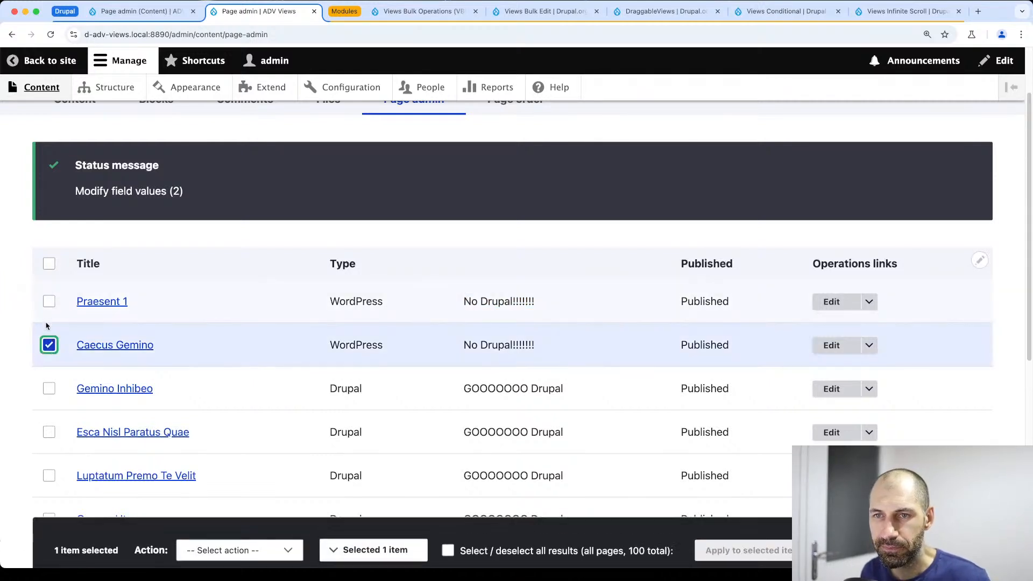
left_click(49, 301)
left_click(264, 535)
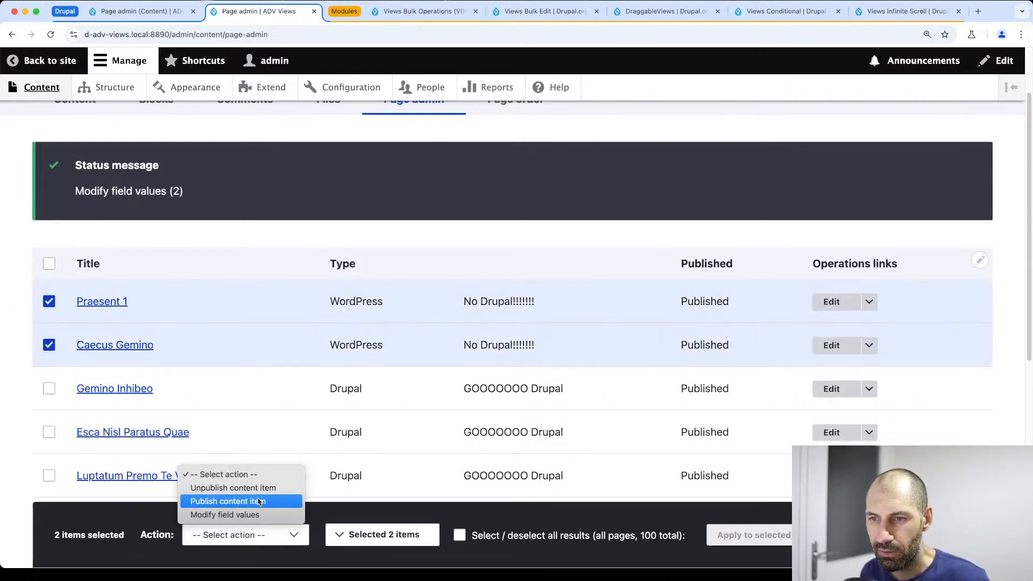
left_click(224, 515)
left_click(749, 538)
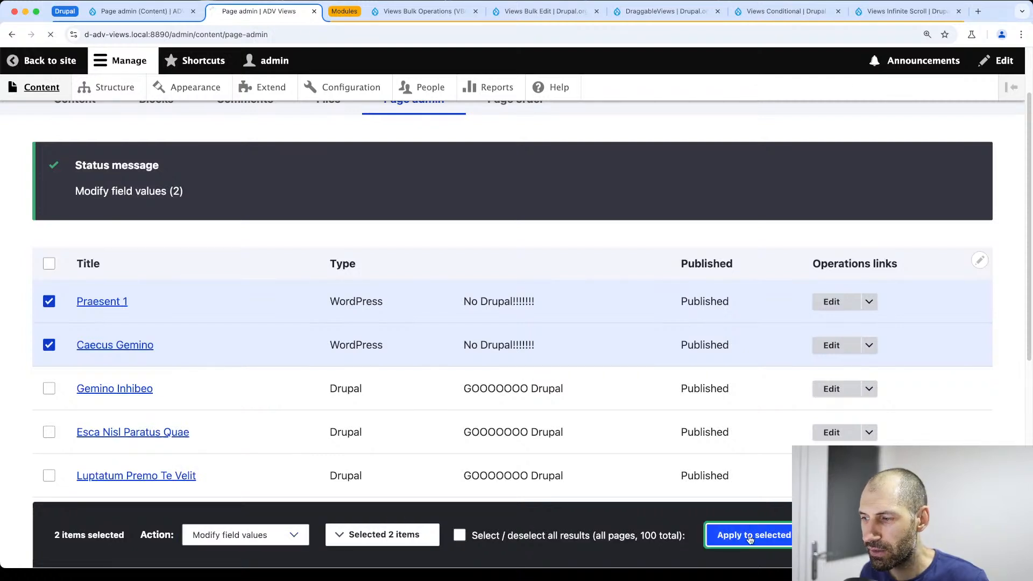
Set the Type of both selected pages back to Drupal and execute the bulk action
left_click(756, 378)
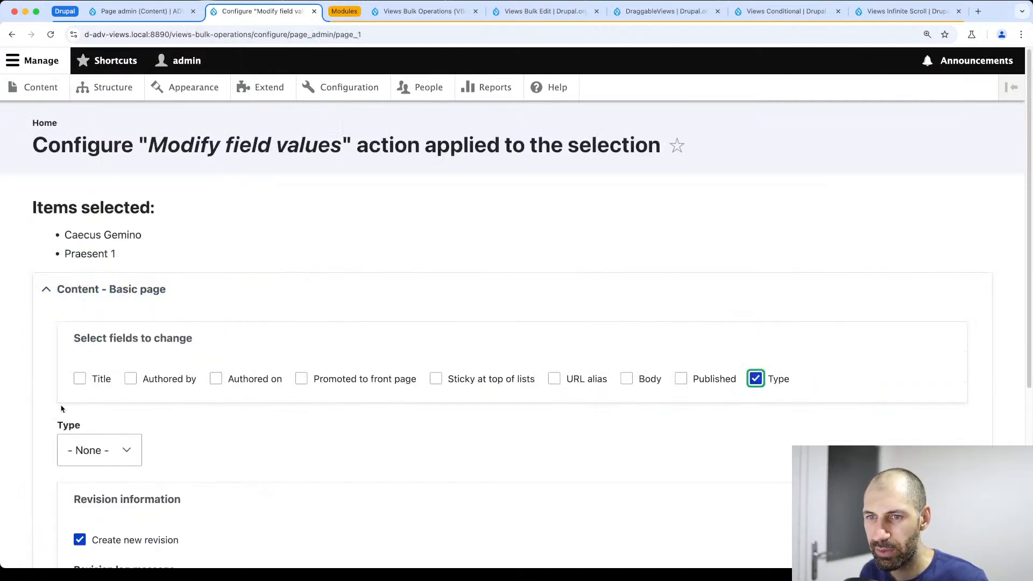
left_click(87, 451)
left_click(85, 469)
scroll(85, 457, "down", 5)
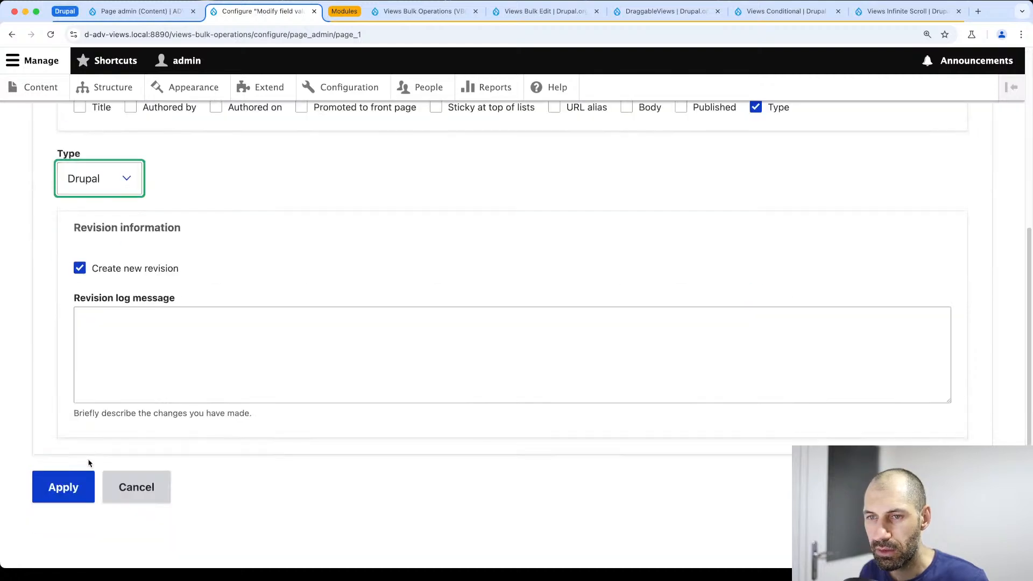
left_click(71, 486)
left_click(86, 275)
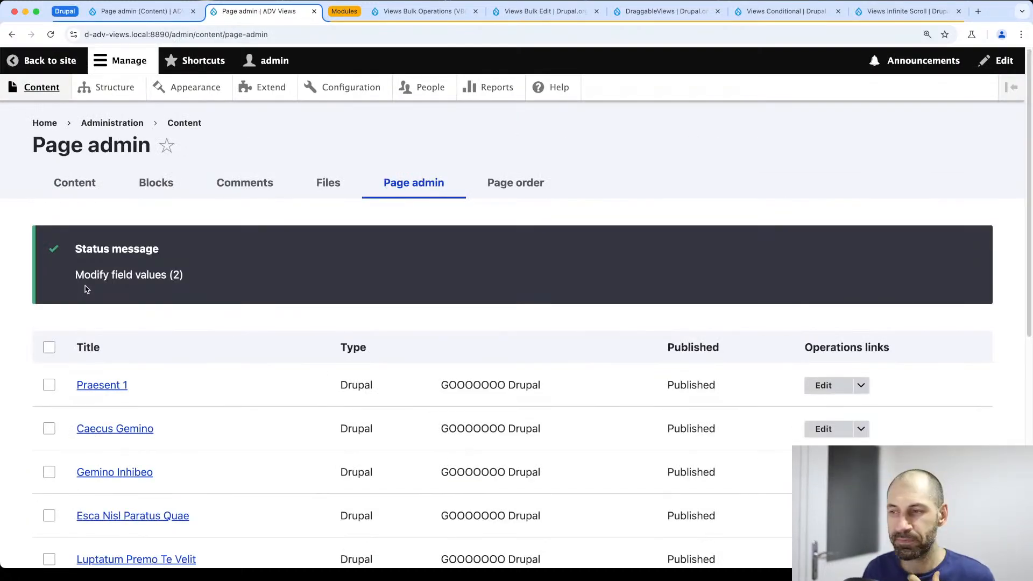
Check the conditional text of Praesent 1, look briefly at its edit form, and return to the Page admin listing
scroll(513, 401, "down", 3)
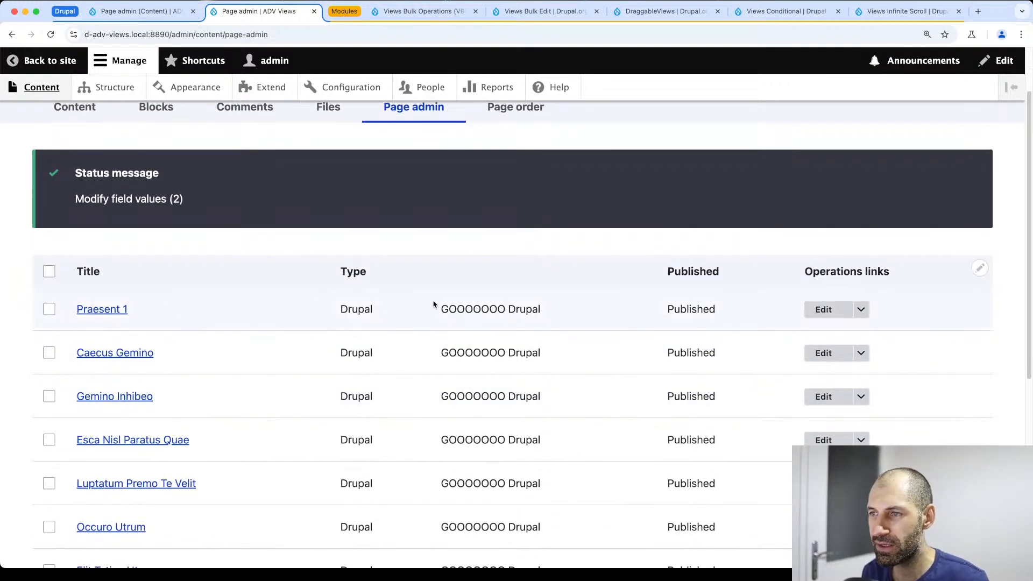
left_click_drag(434, 305, 544, 311)
left_click(558, 314)
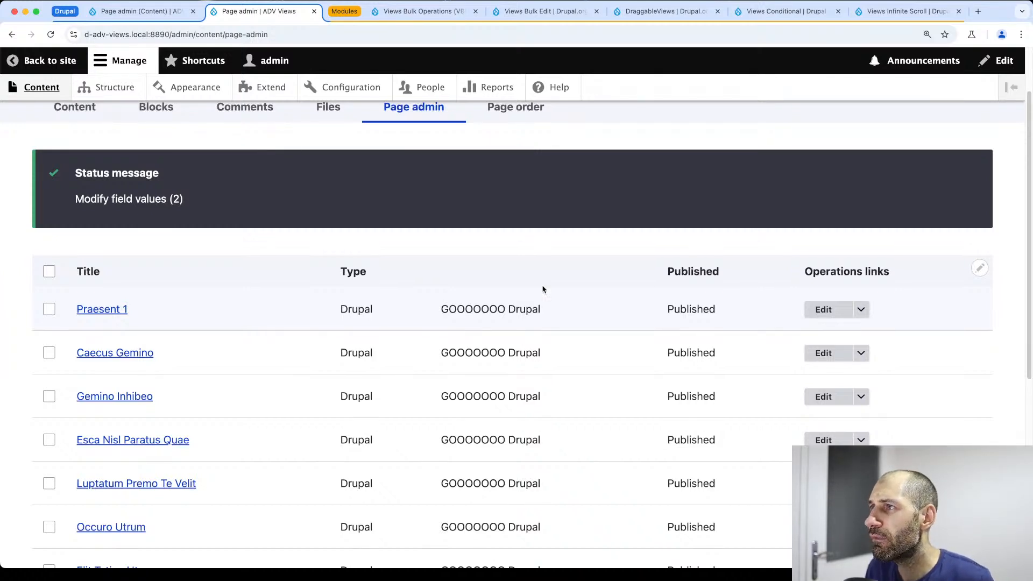
left_click(823, 311)
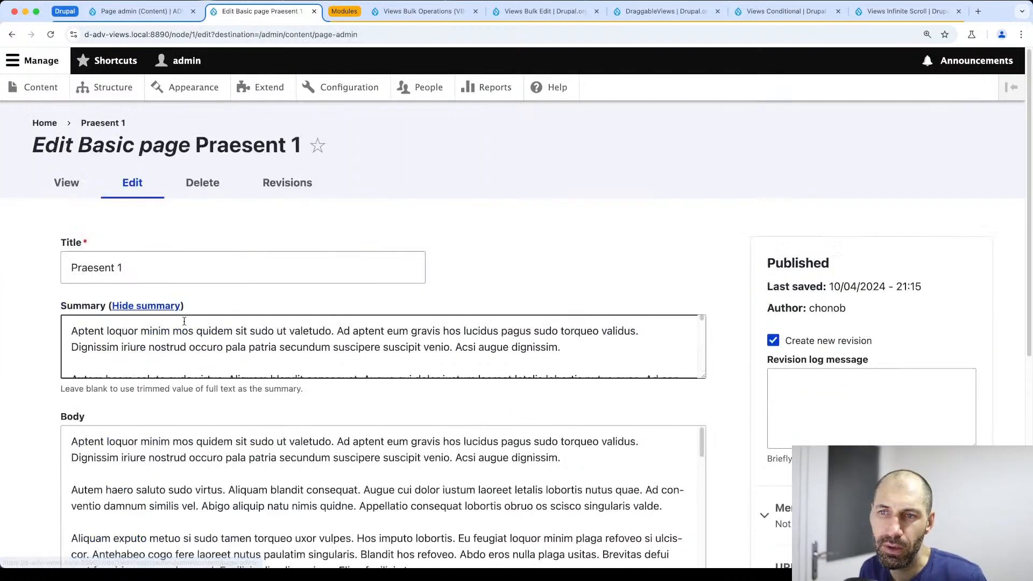
key("super+Left")
Open the Page admin view for editing and expand the Rewrite results options of its Content: Type field
left_click(980, 268)
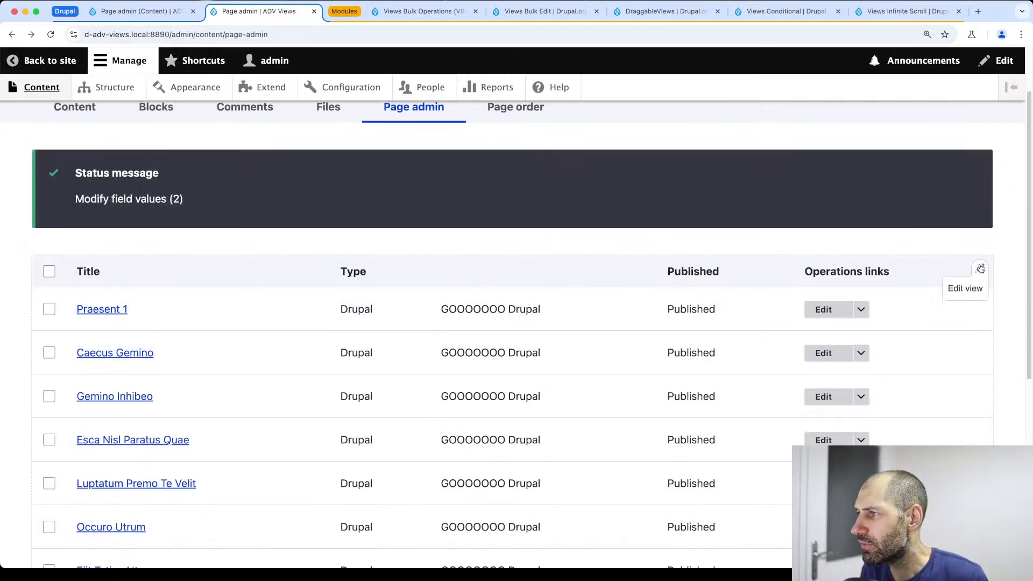
left_click(970, 289)
scroll(234, 330, "down", 4)
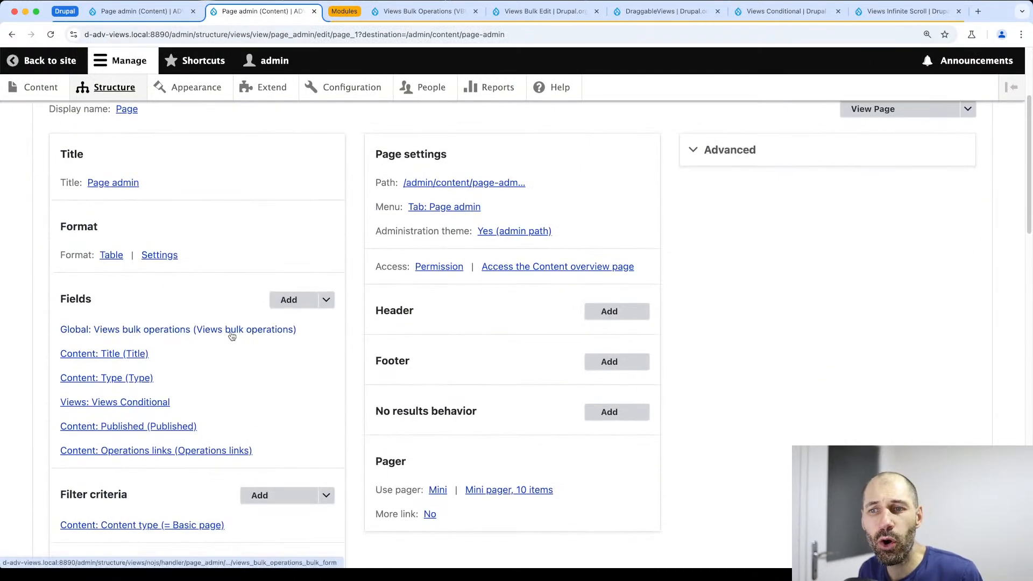
left_click(104, 365)
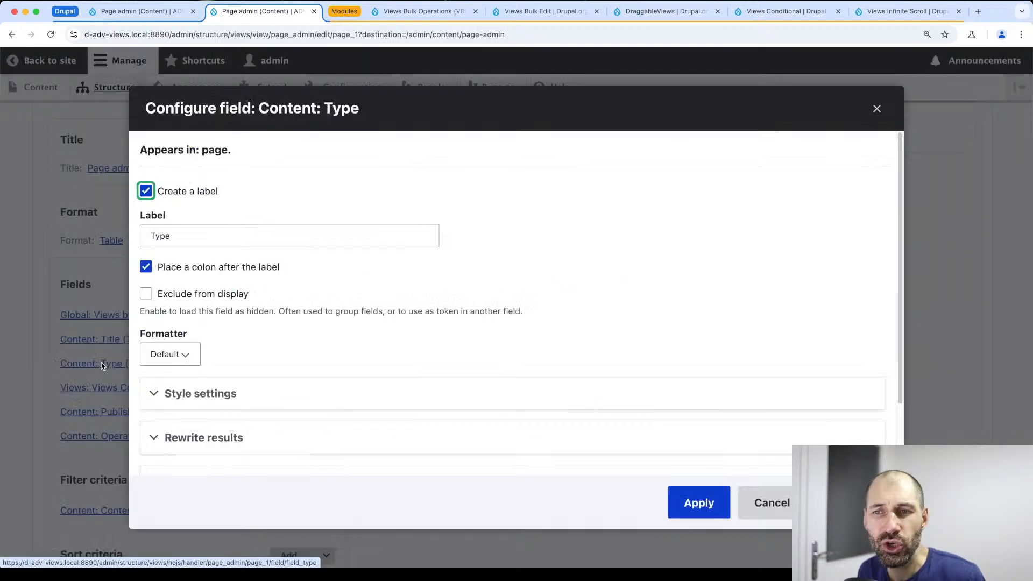
scroll(215, 355, "down", 2)
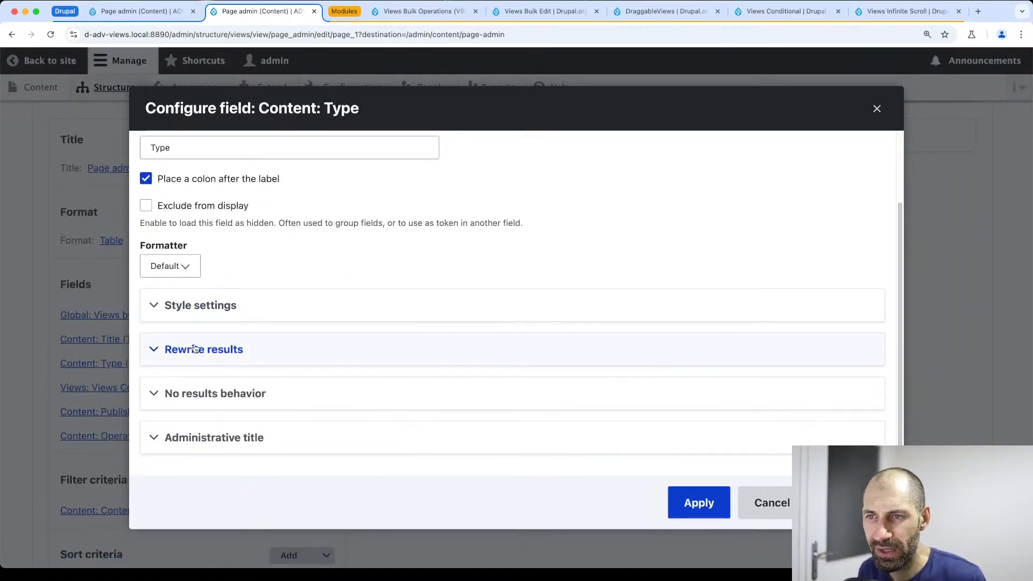
left_click(194, 349)
scroll(195, 355, "down", 4)
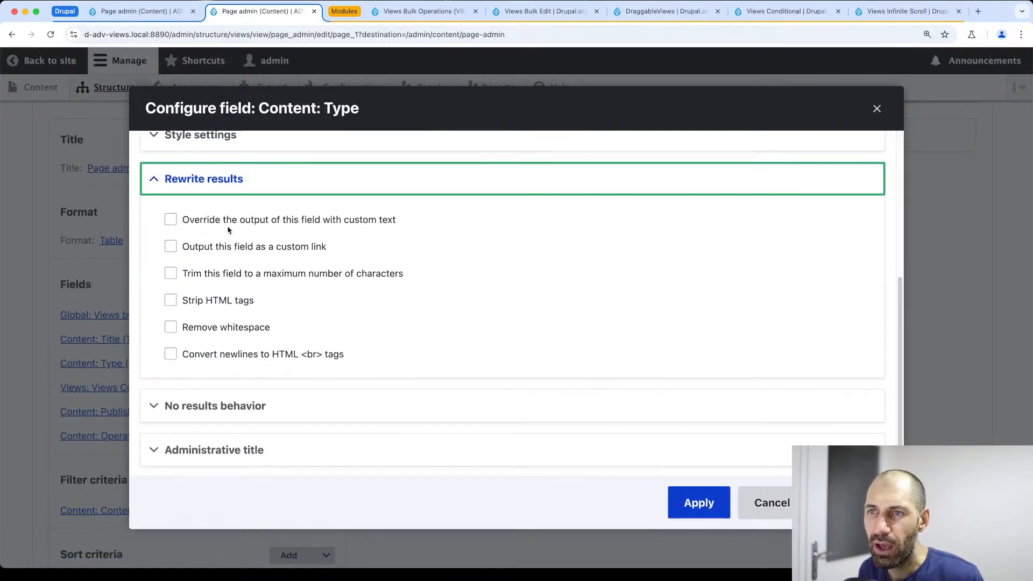
Enable overriding the Type field's output with custom text and examine the note about including Twig or HTML tags
left_click(200, 224)
scroll(306, 305, "down", 1)
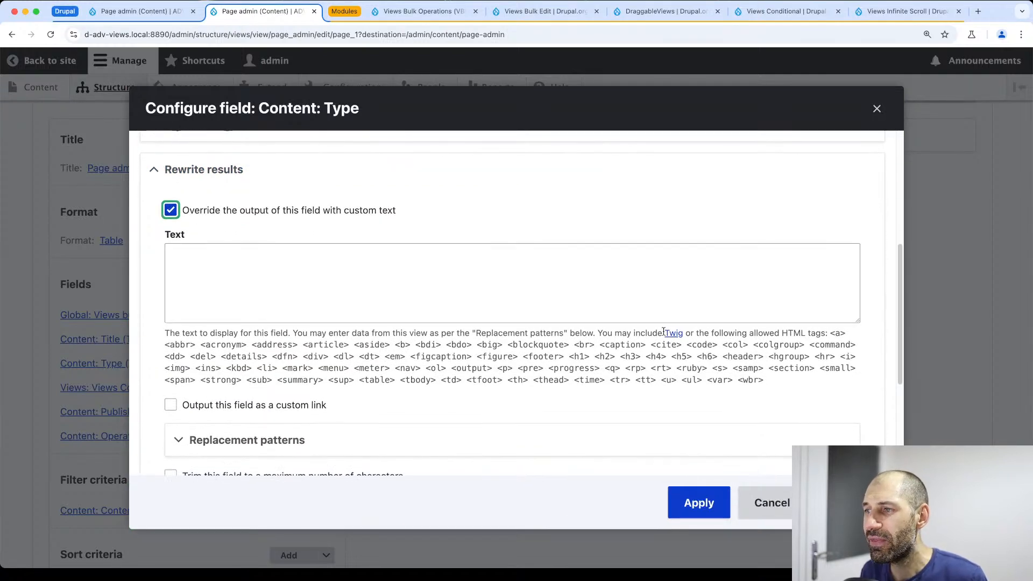
left_click_drag(597, 333, 731, 333)
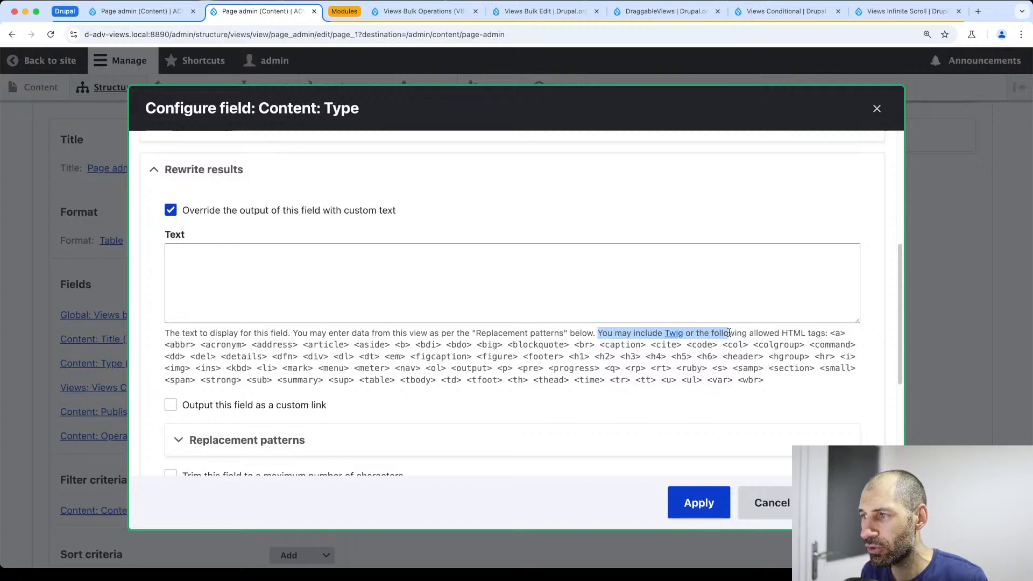
left_click(568, 270)
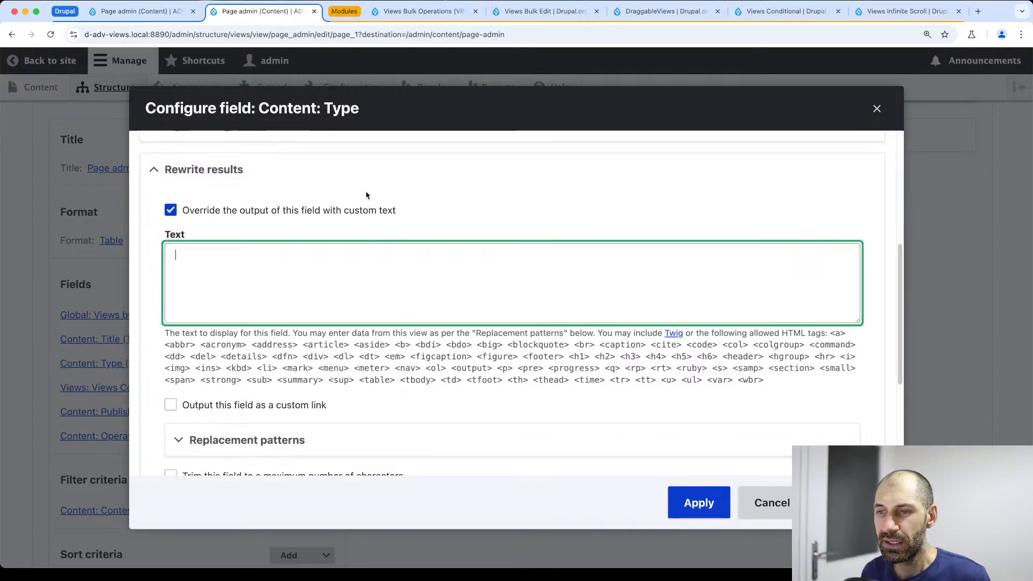
Examine the replacement patterns available to the Type field, including its raw value token, and close the settings without applying them
left_click(325, 427)
scroll(324, 428, "down", 4)
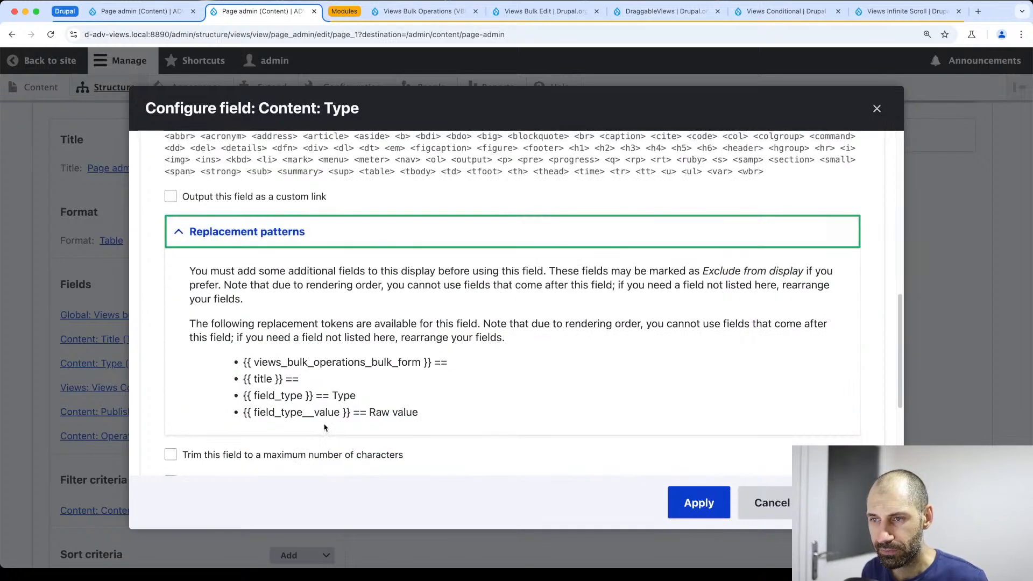
left_click_drag(246, 379, 313, 400)
left_click(260, 393)
left_click_drag(245, 413, 331, 415)
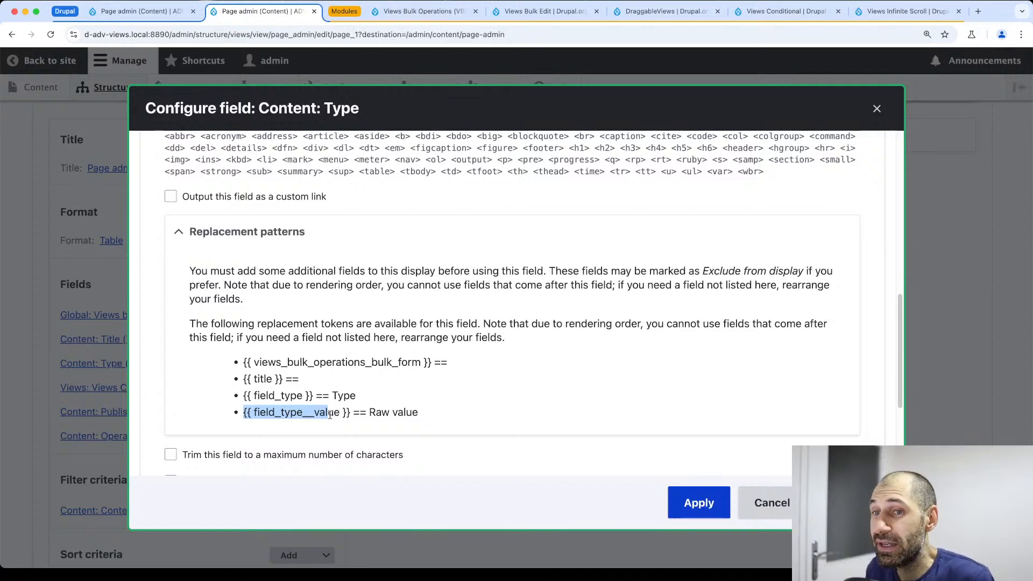
left_click(876, 108)
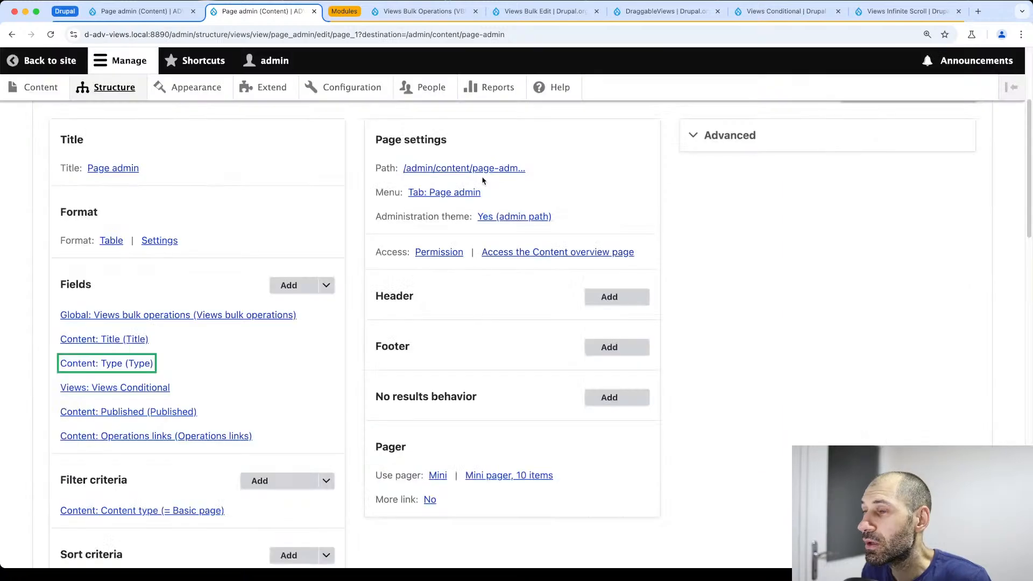
Review the condition and both output texts of the Views Conditional field and close its settings without changes
left_click(32, 381)
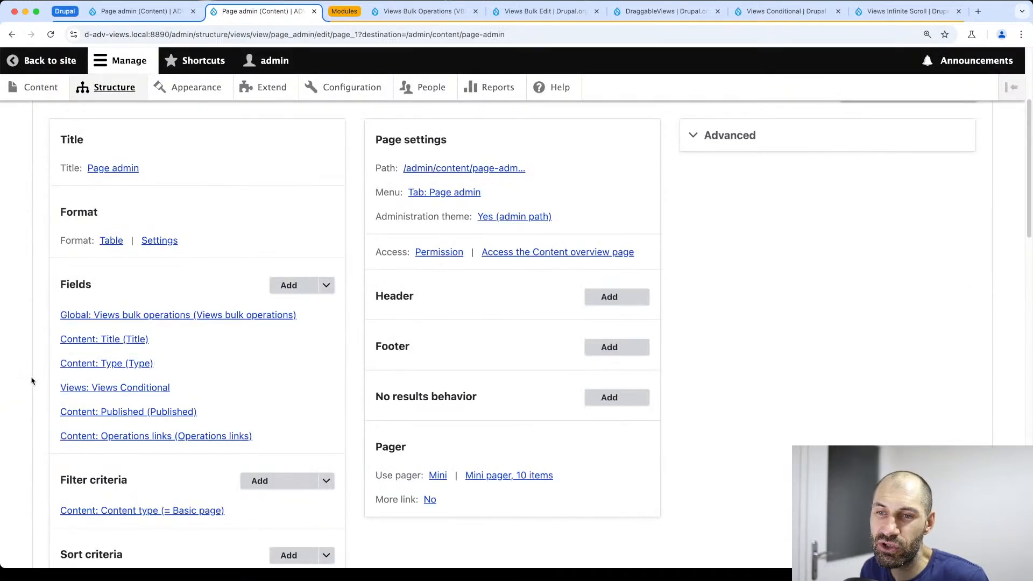
left_click(87, 385)
scroll(375, 339, "down", 2)
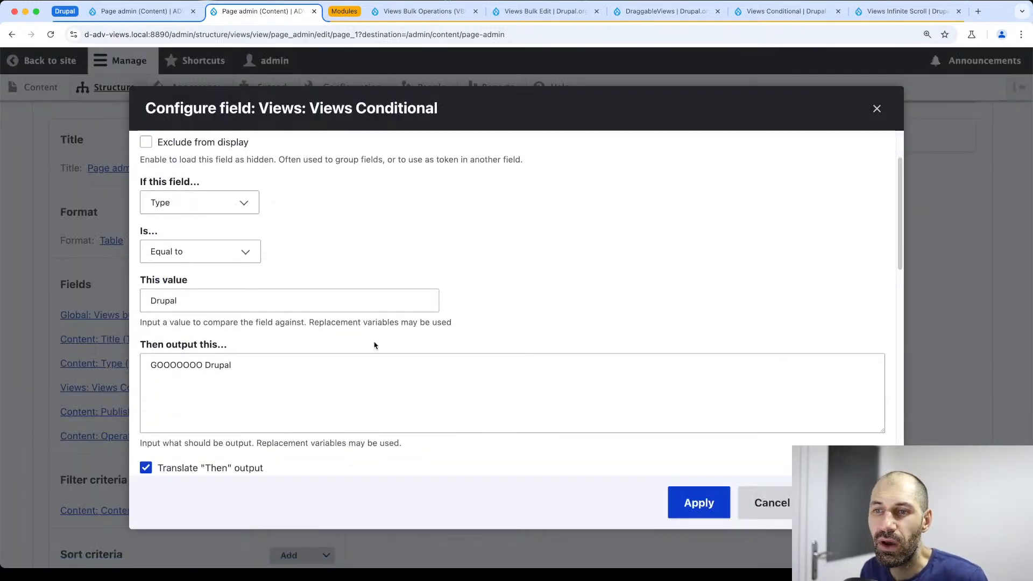
scroll(375, 345, "down", 2)
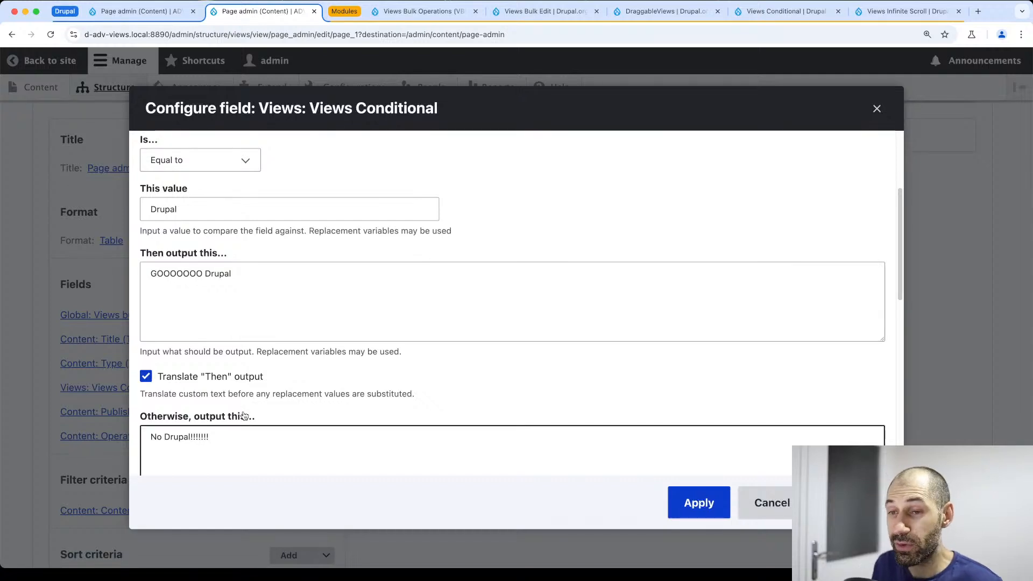
left_click(876, 109)
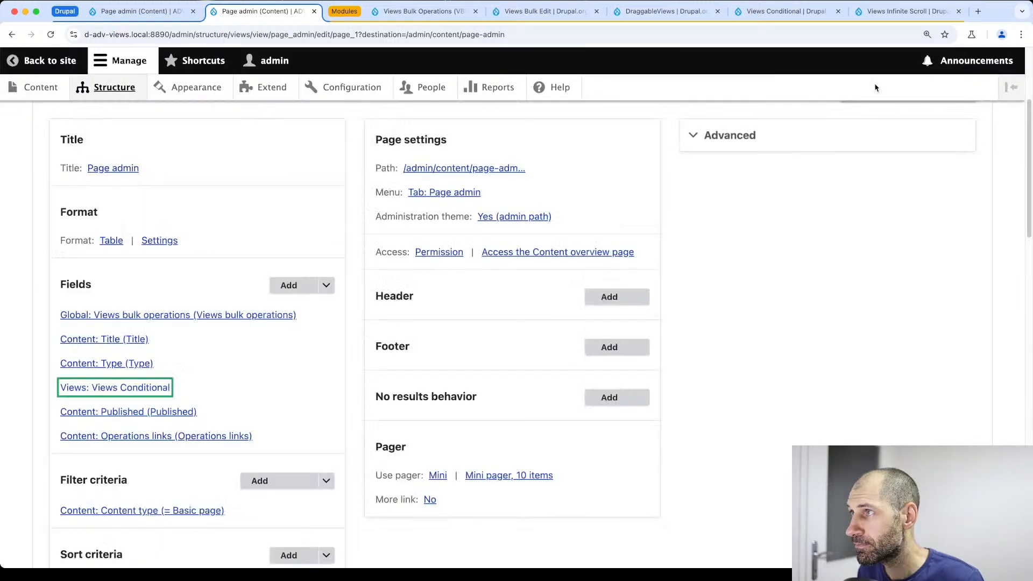
Read the introduction on the Views Infinite Scroll project page and return to the Page admin view editor
left_click(870, 19)
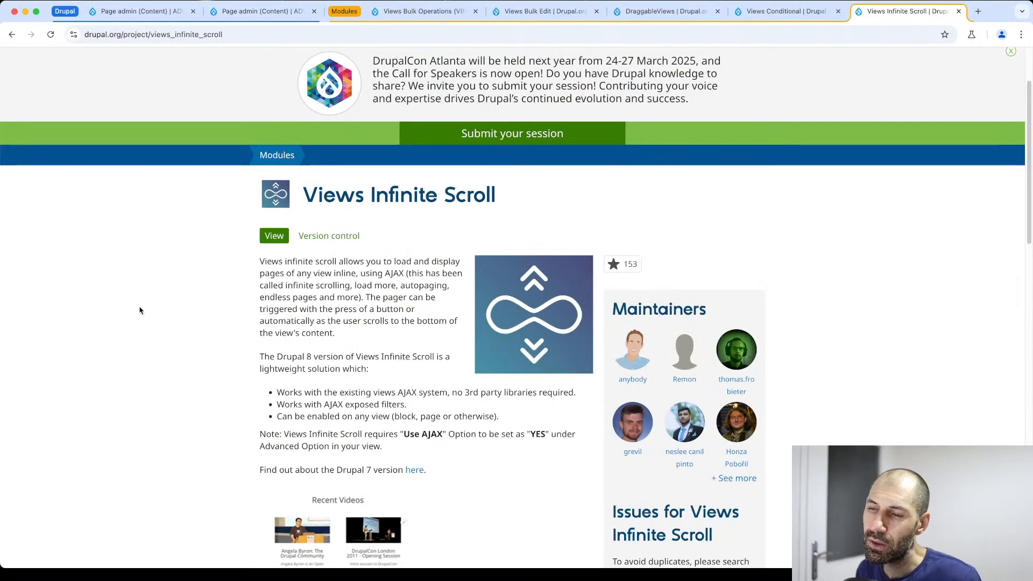
scroll(140, 310, "down", 2)
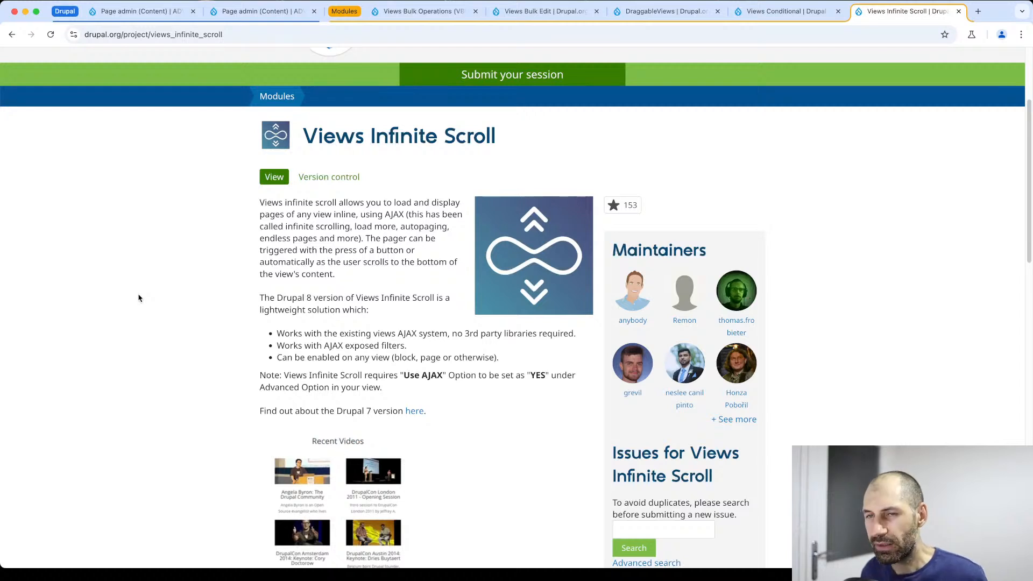
left_click(155, 14)
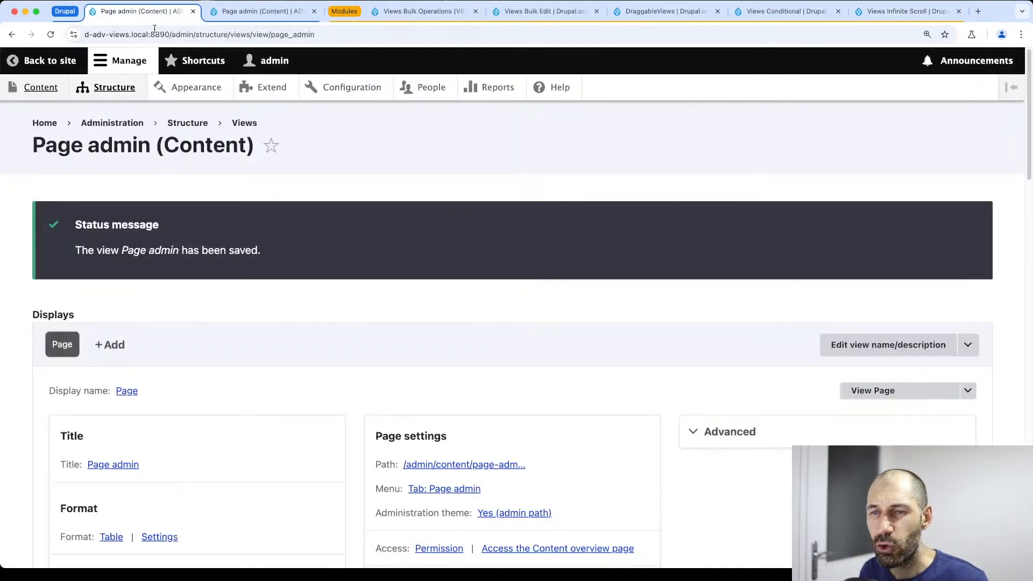
scroll(143, 143, "down", 4)
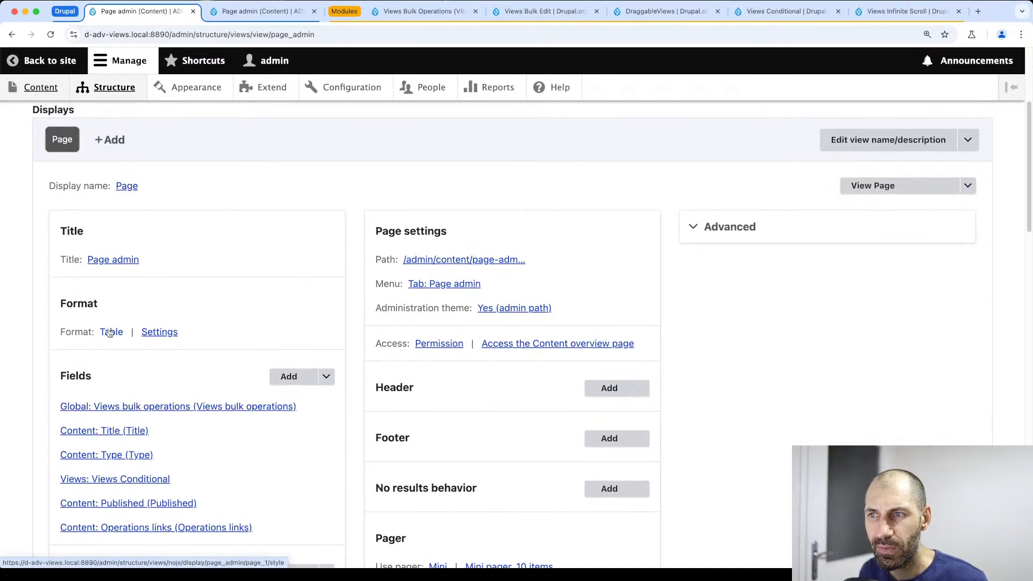
scroll(110, 332, "up", 4)
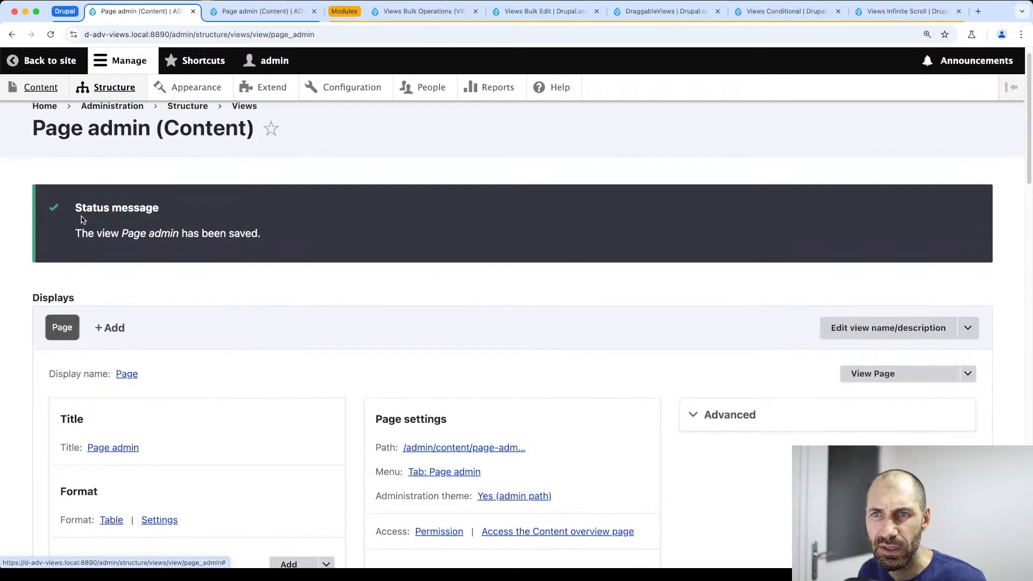
Start adding a new view from the Views administration and name it Page listing
left_click(100, 94)
scroll(109, 386, "down", 4)
left_click(85, 451)
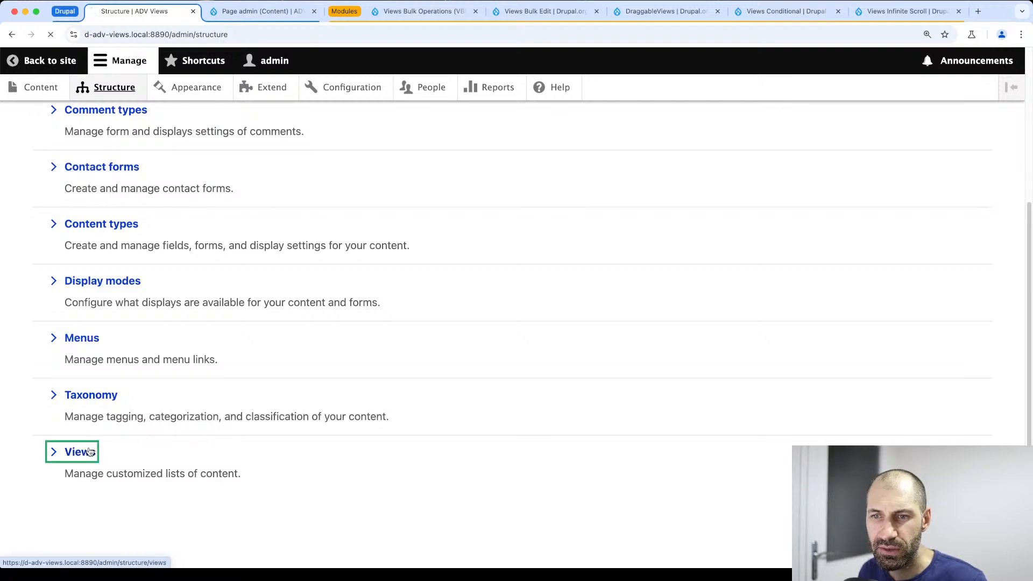
left_click(76, 246)
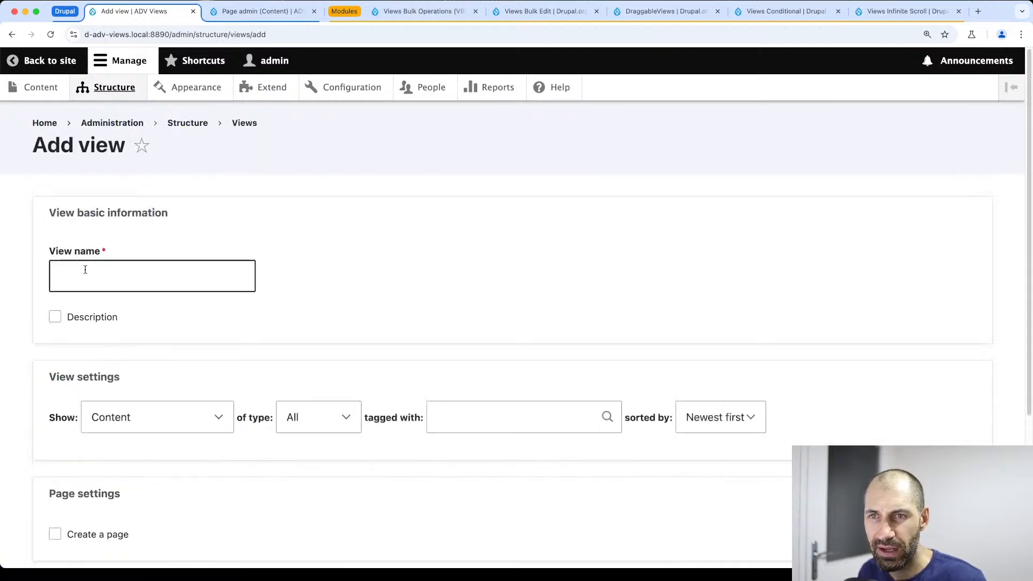
left_click(85, 274)
type("Page listing")
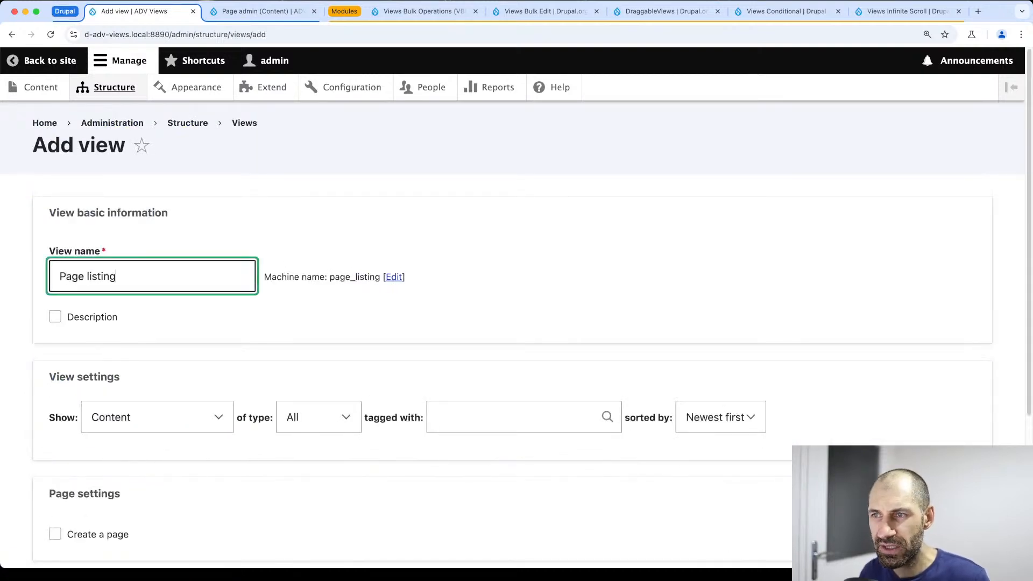
Limit the new view to content of type Basic page and have it create a page
scroll(266, 265, "down", 4)
left_click(317, 204)
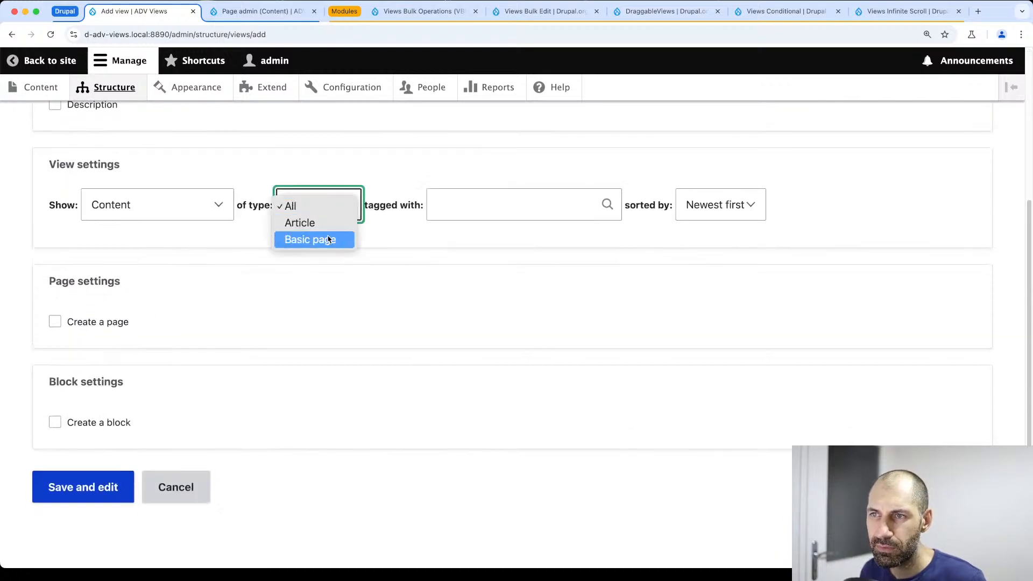
left_click(209, 301)
left_click(97, 323)
scroll(115, 355, "down", 3)
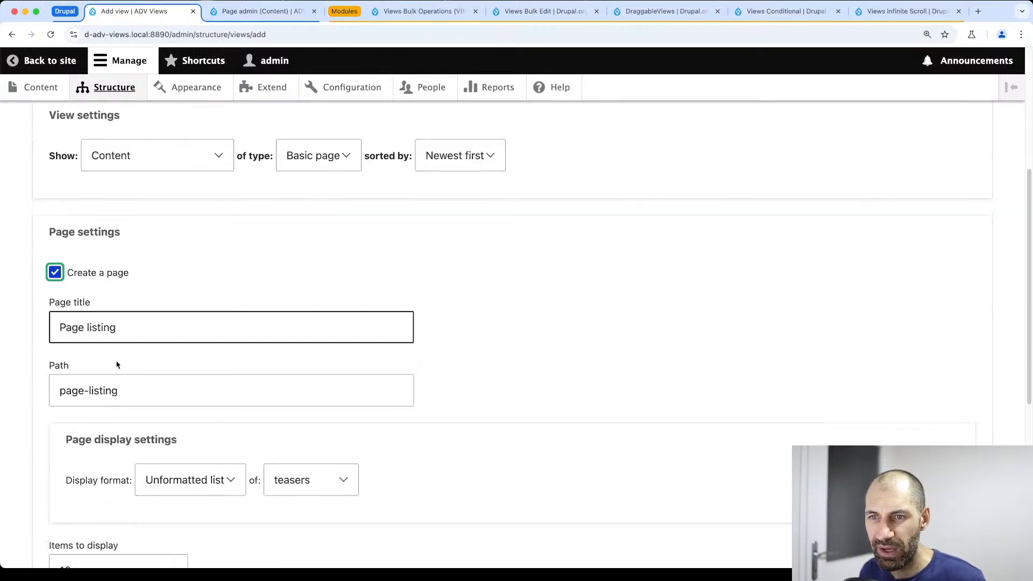
Set the page display format to an unformatted list of titles
left_click(189, 405)
left_click(197, 409)
left_click(277, 405)
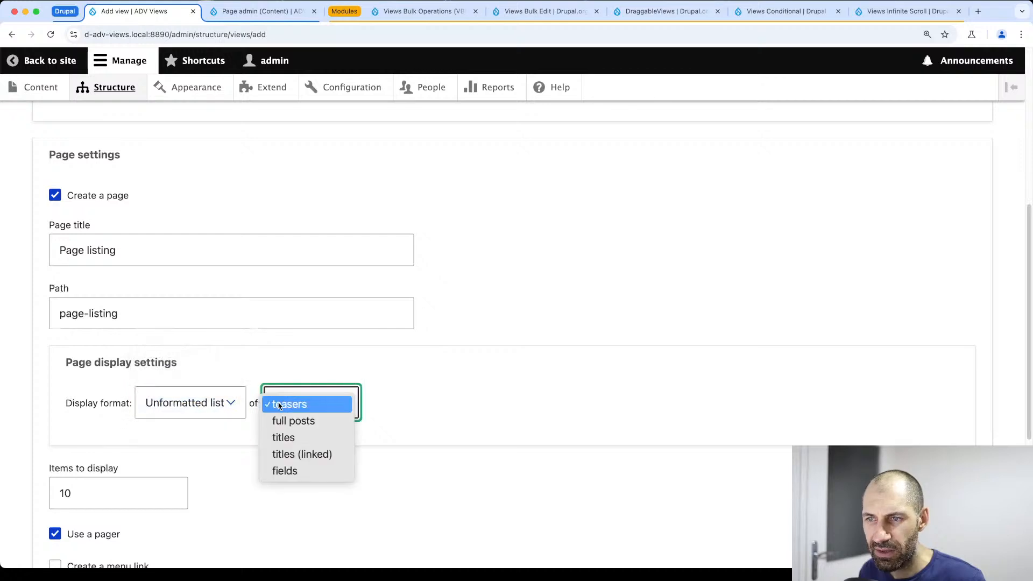
left_click(285, 439)
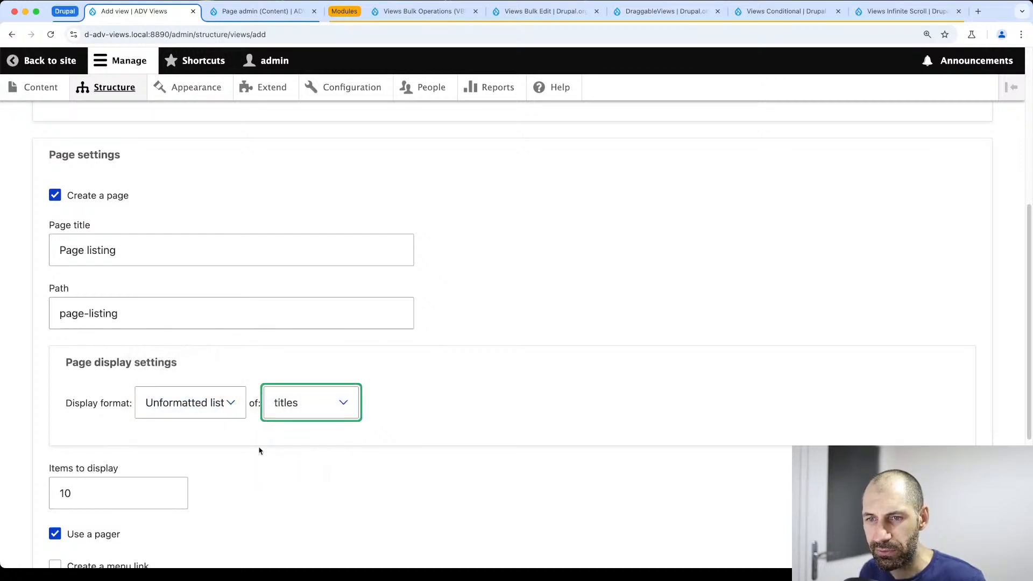
Set the items to display to 5, keep the pager on, and save the new view for further editing
scroll(258, 447, "down", 3)
left_click(117, 400)
double_click(117, 399)
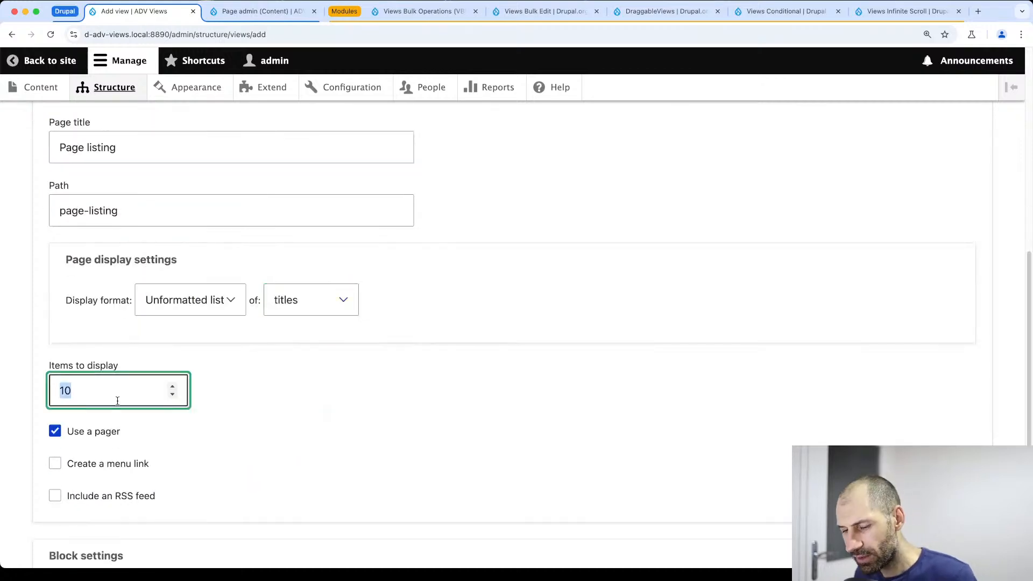
type("5")
scroll(53, 452, "down", 1)
scroll(67, 547, "down", 3)
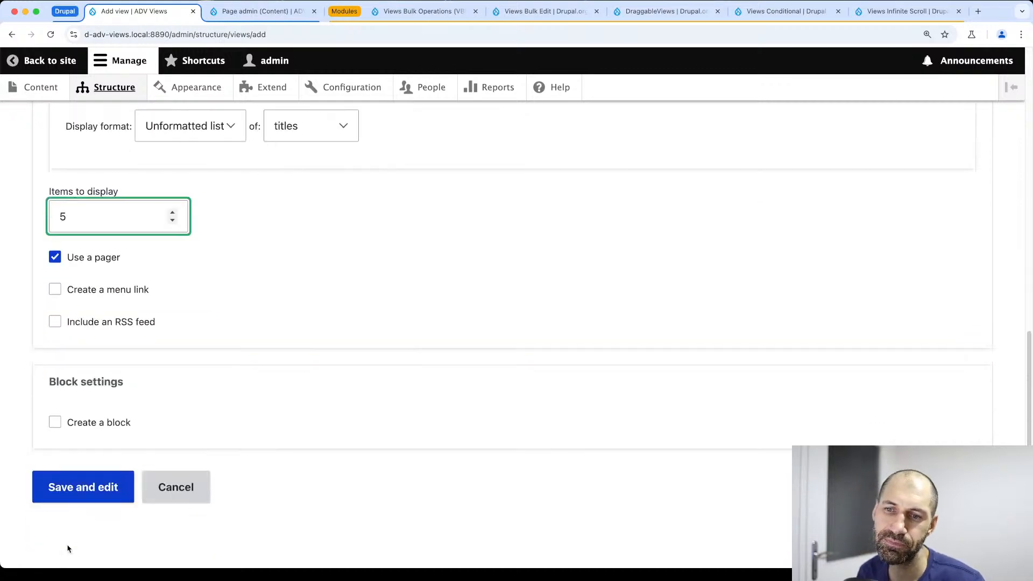
left_click(62, 483)
Check the Page listing preview and make the Content: Title field link to the content
scroll(224, 404, "down", 10)
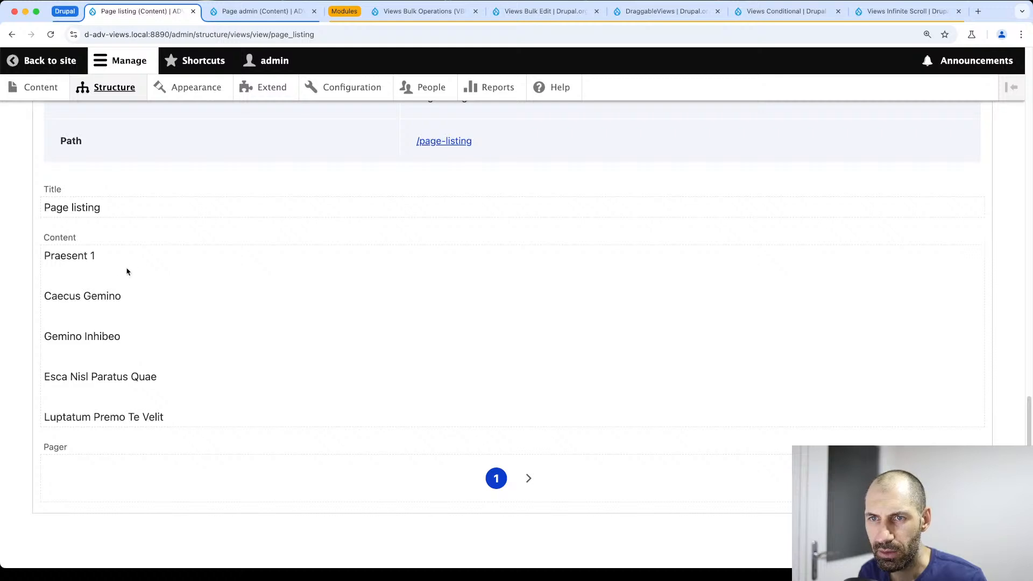
scroll(127, 272, "up", 10)
left_click(111, 194)
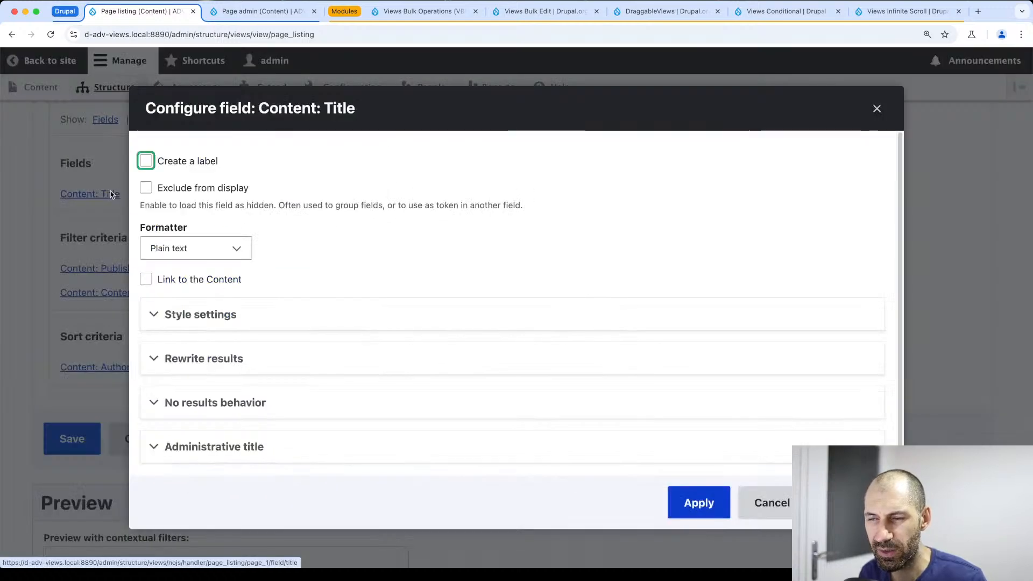
left_click(199, 286)
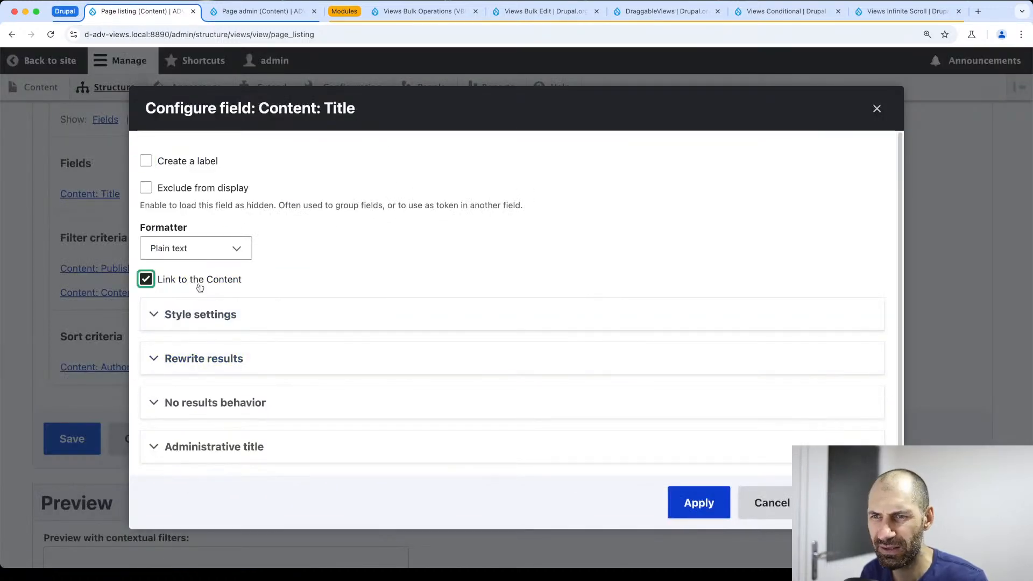
Wrap the Content: Title field in an H3 element by customizing its field HTML, and apply the field configuration
left_click(224, 390)
left_click(216, 350)
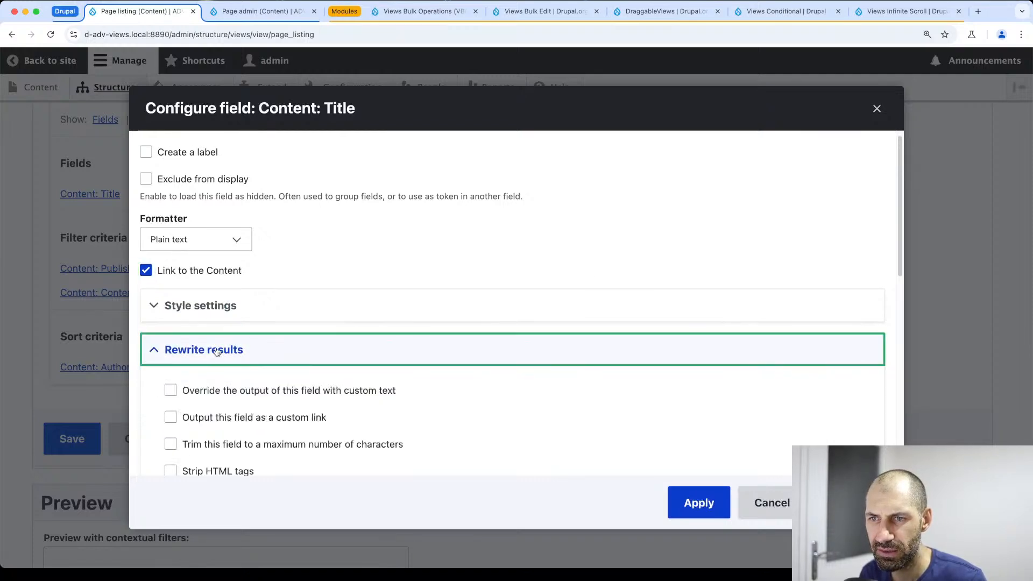
left_click(216, 307)
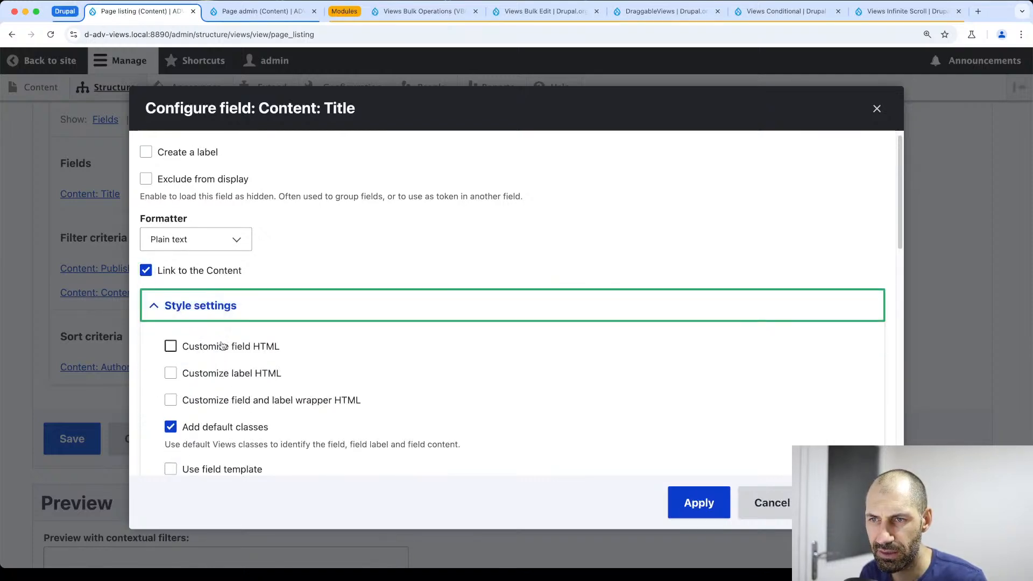
left_click(221, 345)
left_click(226, 392)
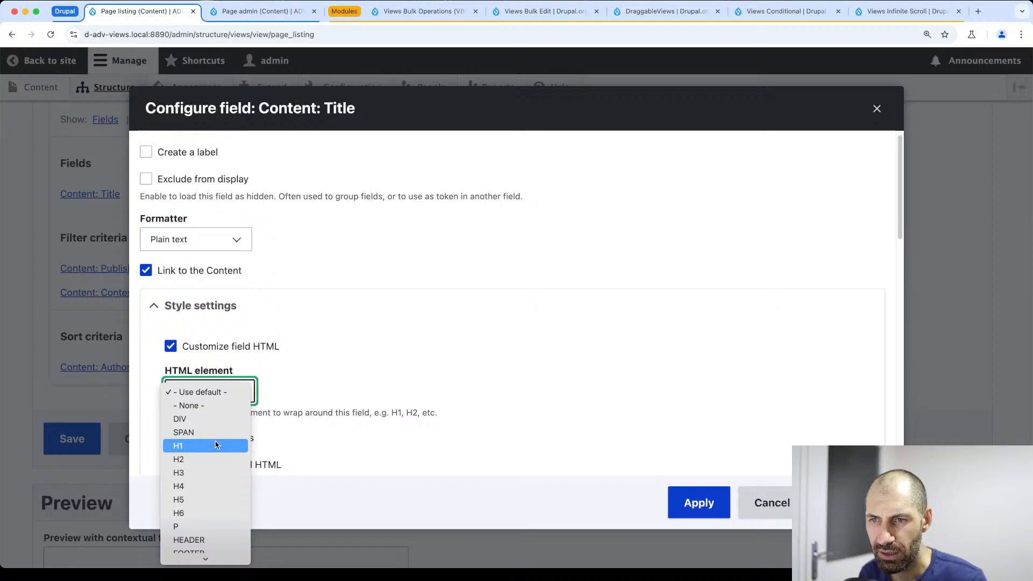
left_click(213, 473)
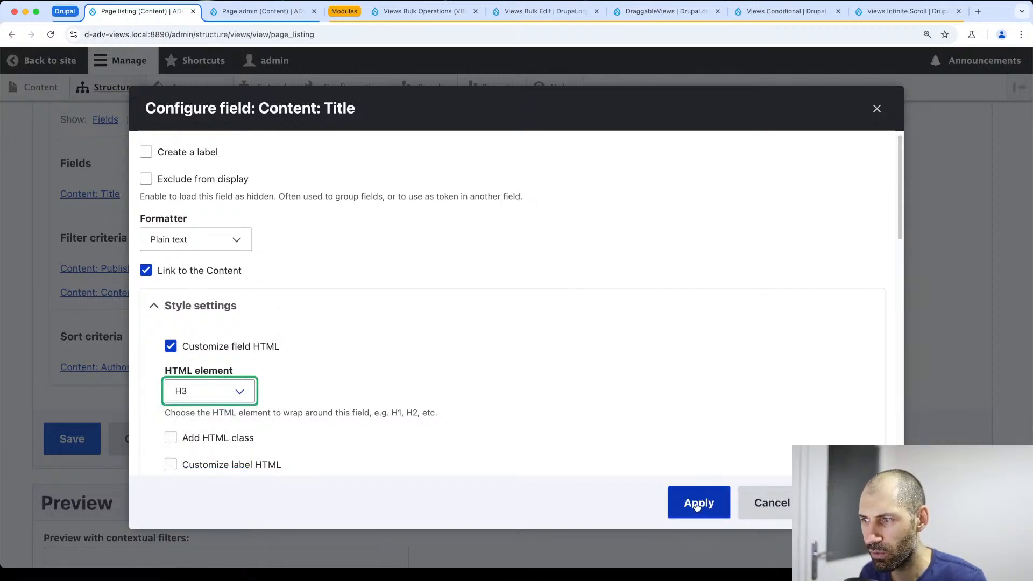
left_click(697, 505)
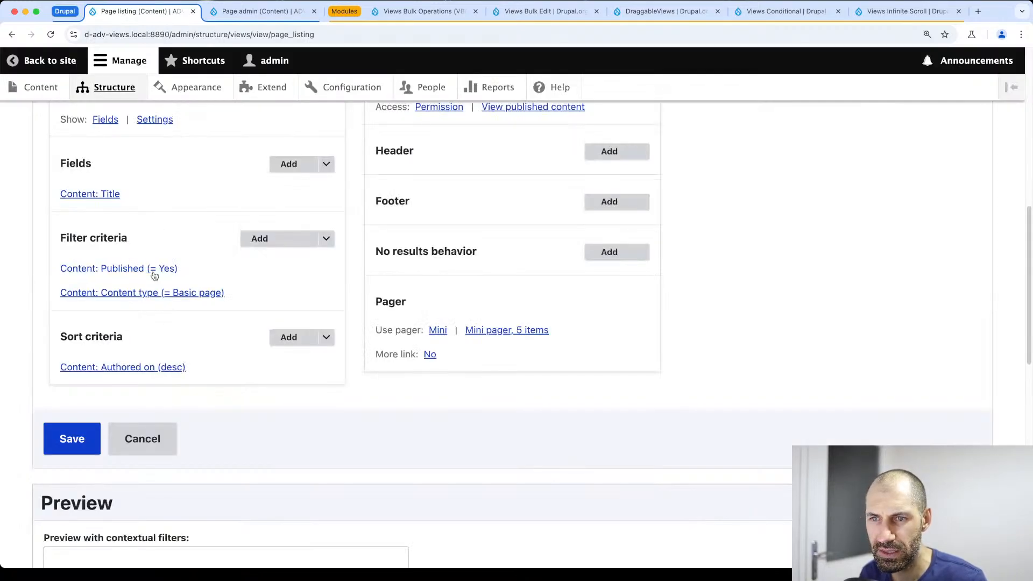
Add the Content: Body field to the Page listing view, finding it by searching for "body"
scroll(152, 270, "down", 10)
scroll(165, 307, "up", 5)
scroll(165, 306, "up", 6)
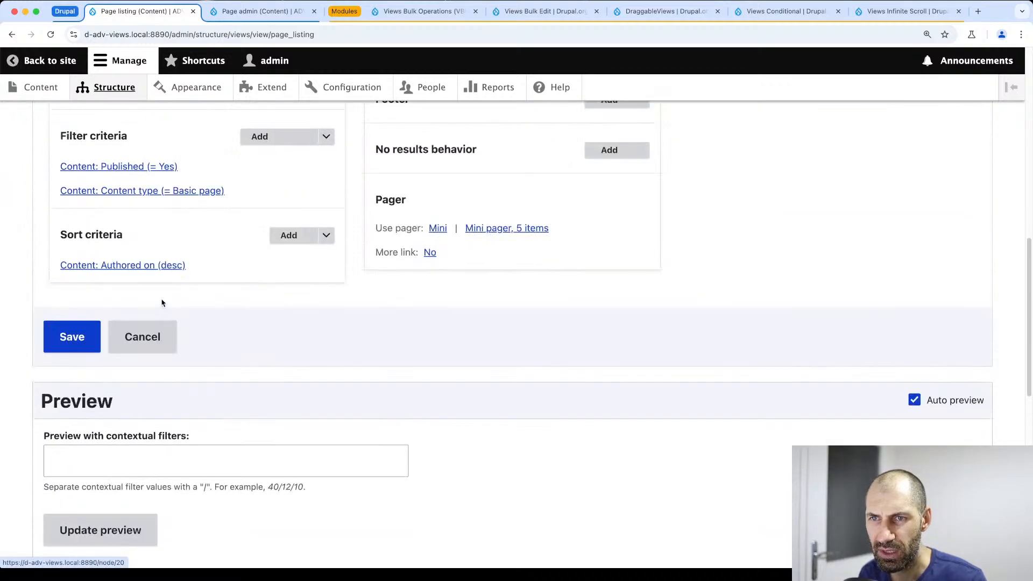
left_click(308, 215)
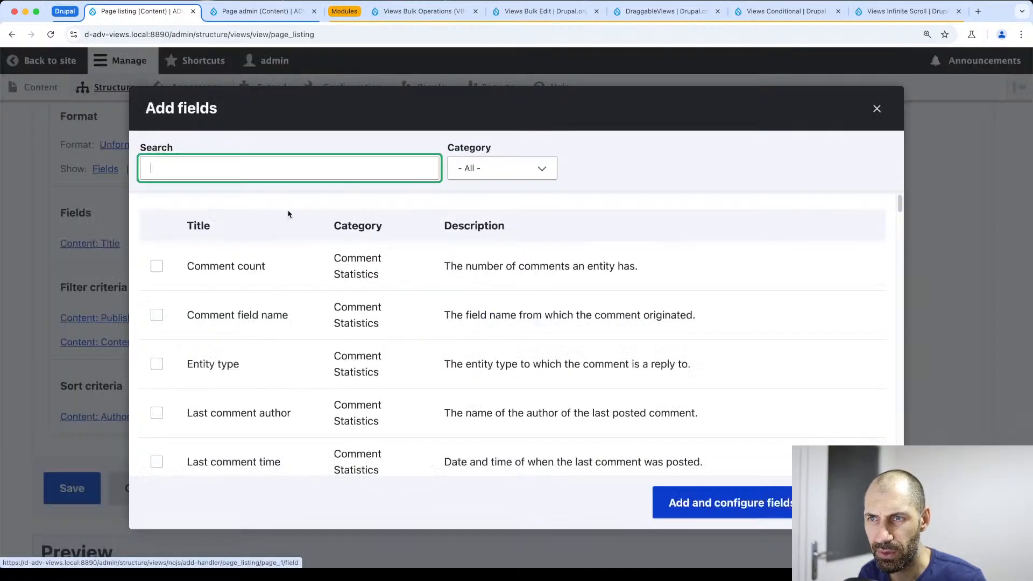
scroll(256, 388, "down", 3)
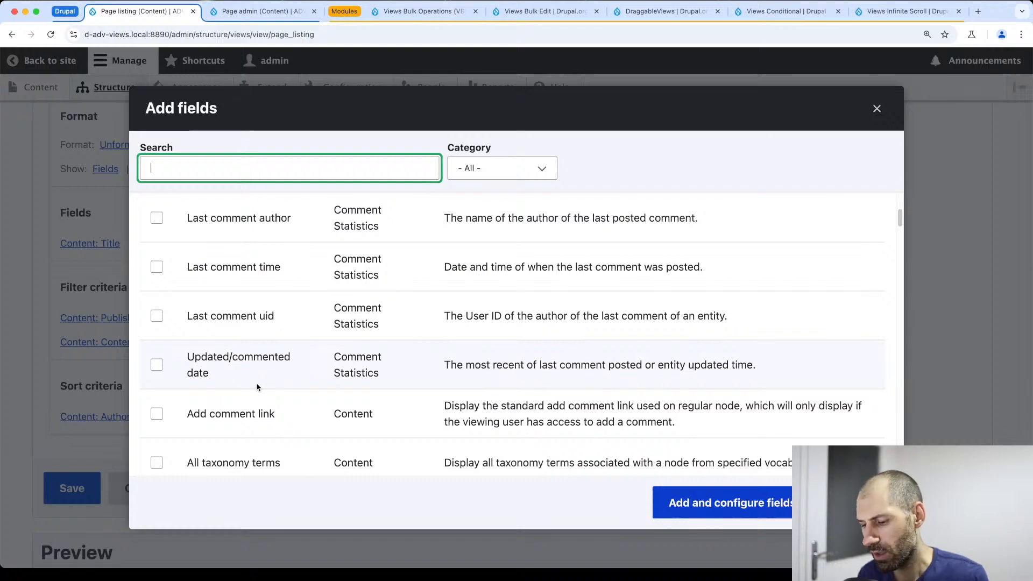
type("body")
left_click(159, 270)
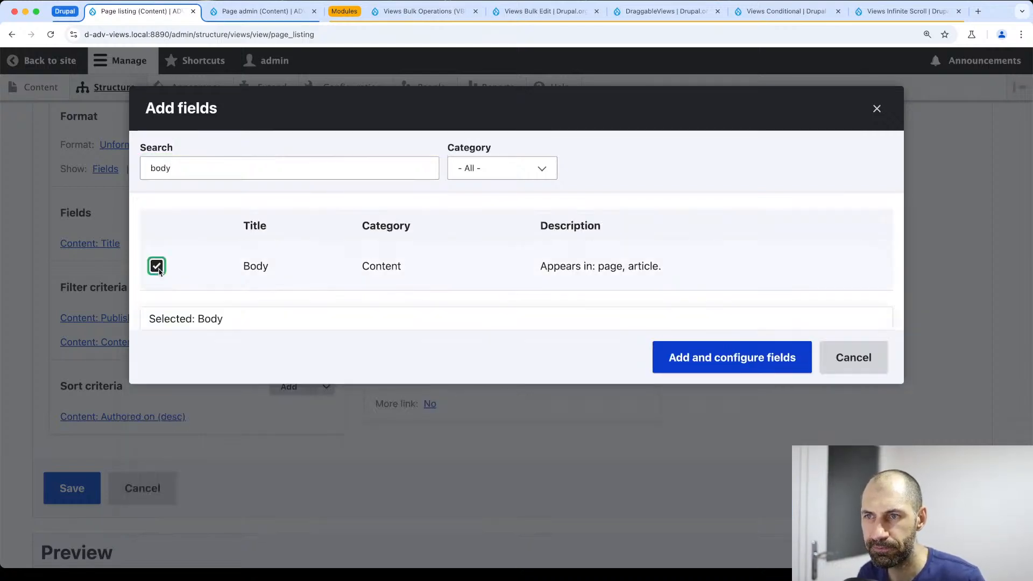
left_click(666, 362)
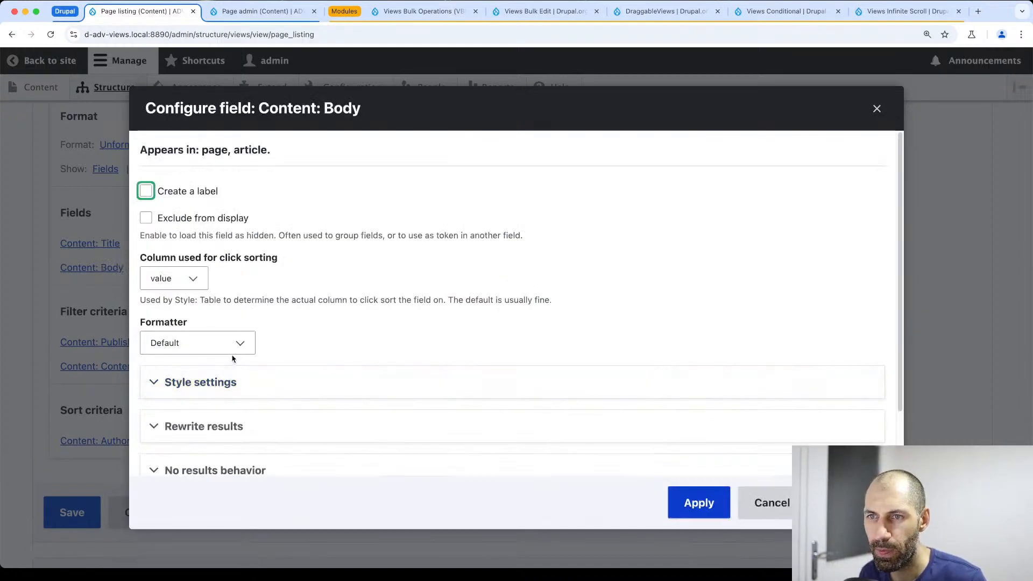
Set the Body field's formatter to Trimmed with a limit of 800 characters and apply the configuration
left_click(233, 359)
left_click(215, 370)
left_click(198, 387)
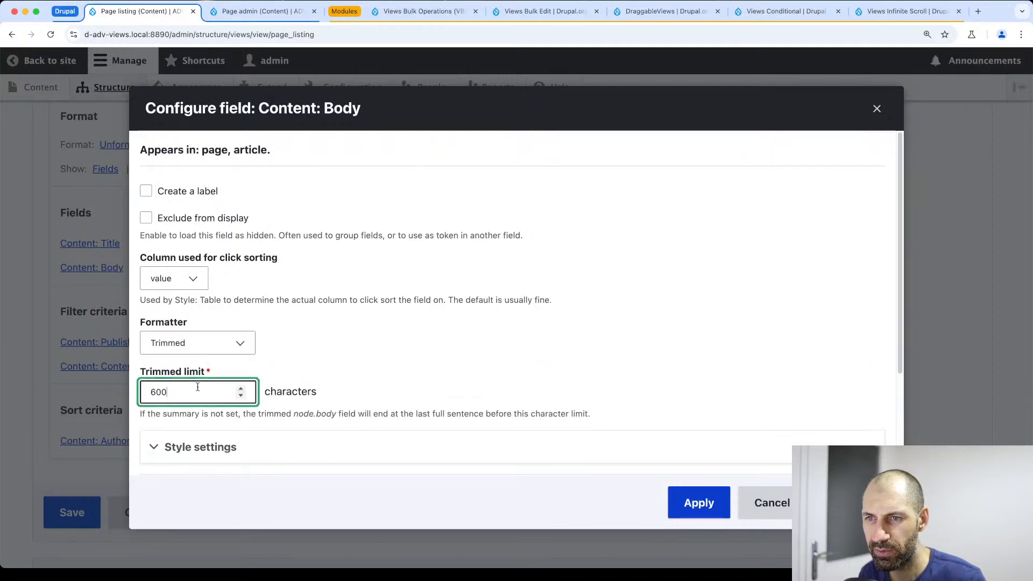
double_click(197, 387)
type("8")
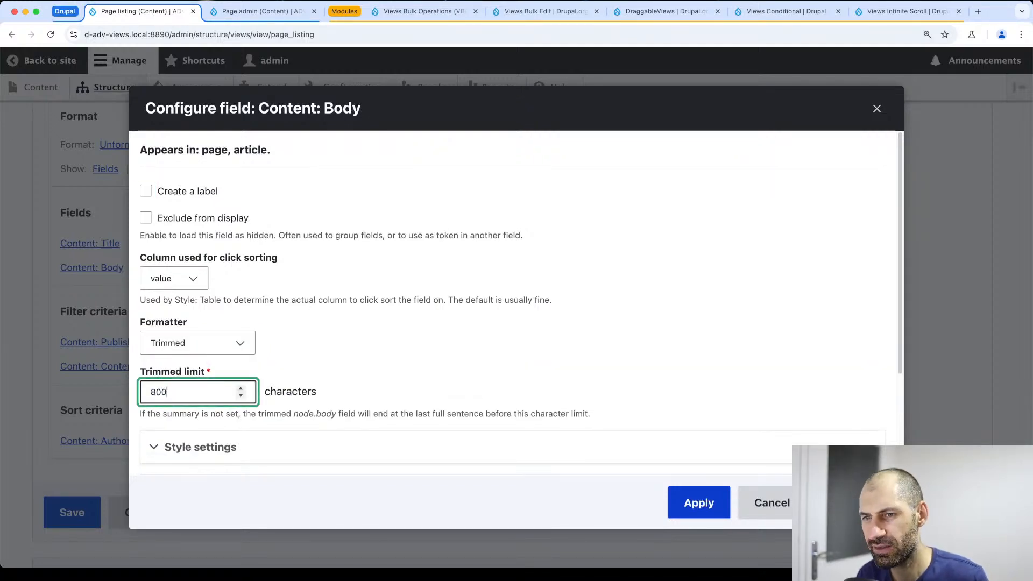
type("00")
left_click(694, 503)
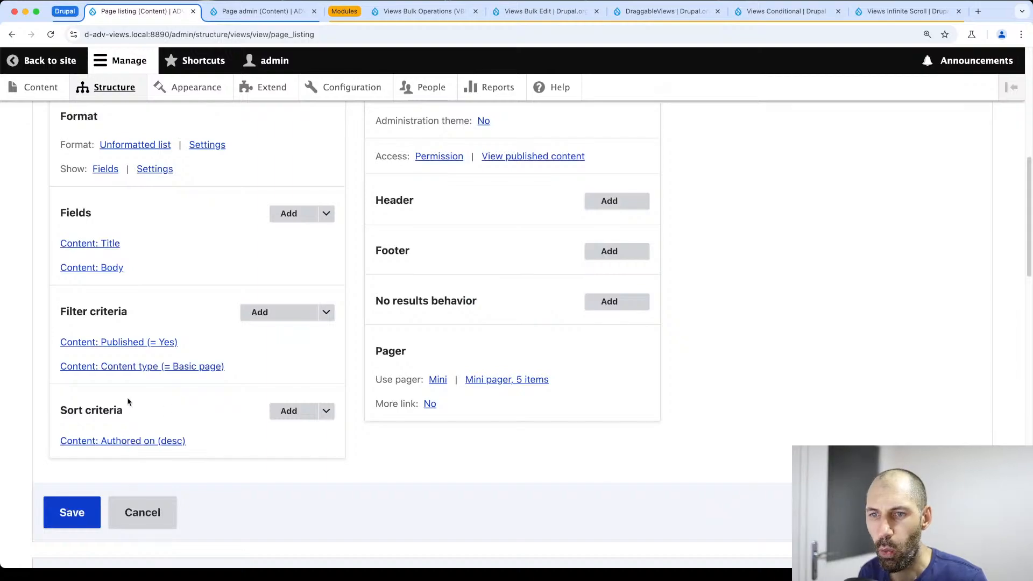
Save the Page listing view and check its titles and trimmed body text in the preview
left_click(63, 520)
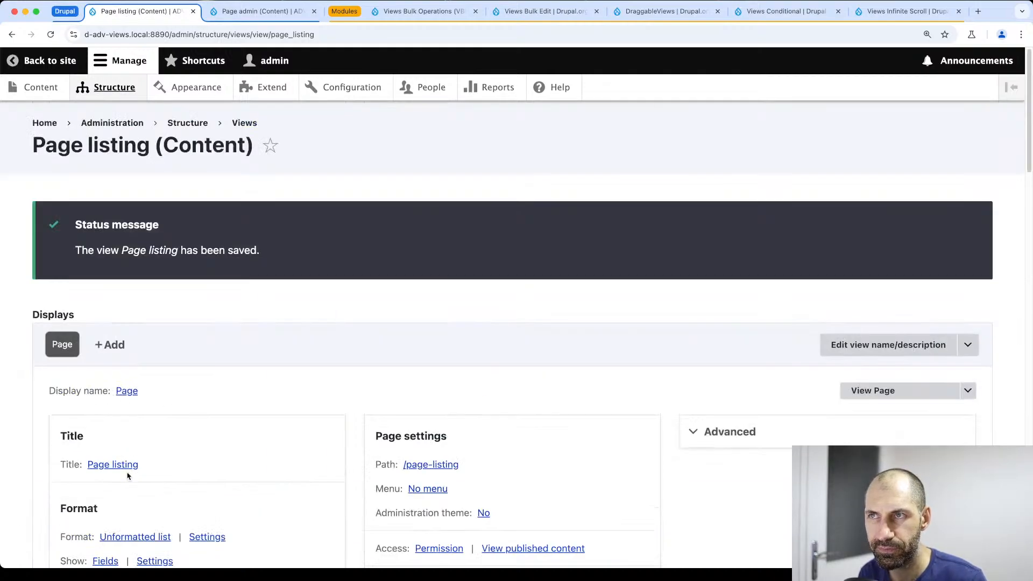
scroll(185, 439, "down", 15)
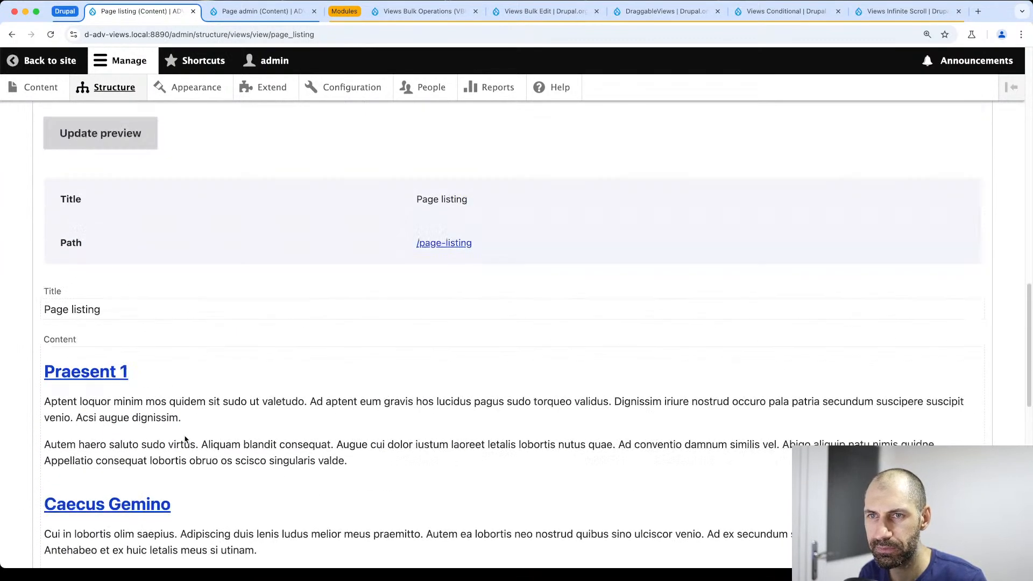
scroll(185, 439, "up", 6)
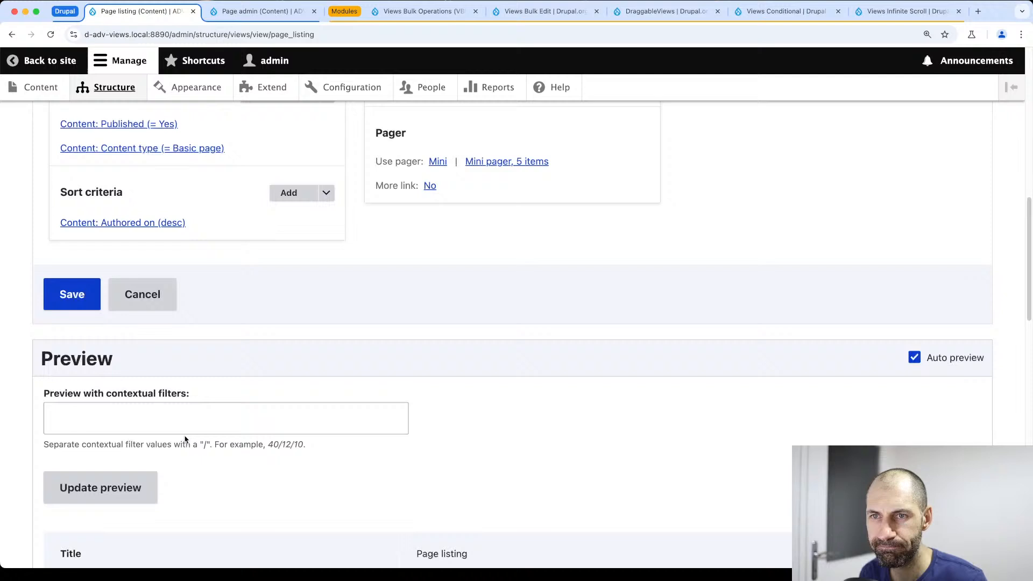
left_click(72, 295)
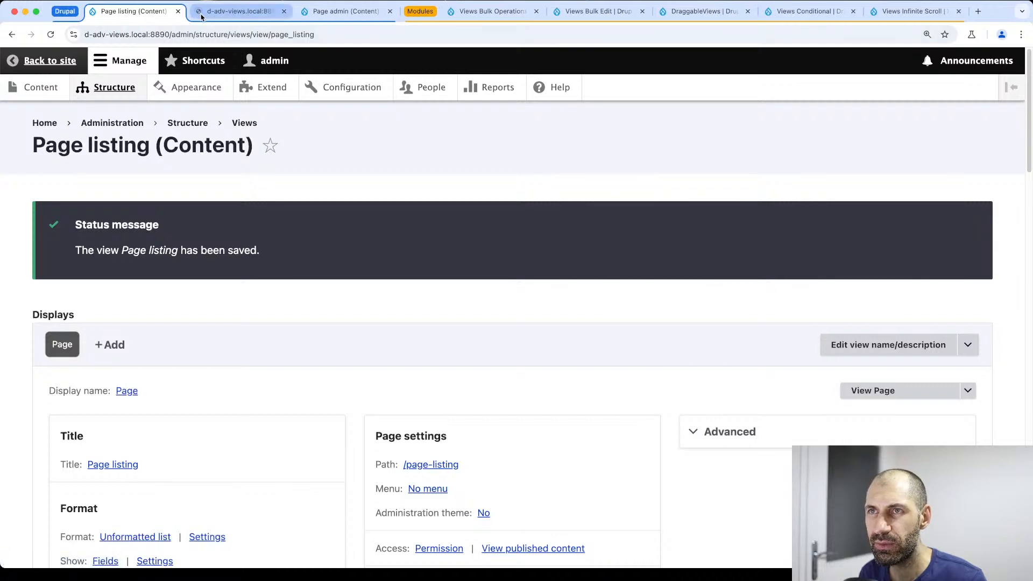
Load the site's /page-listing path in the separate Praesent 1 browser tab
left_click(232, 11)
left_click(232, 38)
key("BackSpace")
key("BackSpace")
key("BackSpace")
key("BackSpace")
key("BackSpace")
key("BackSpace")
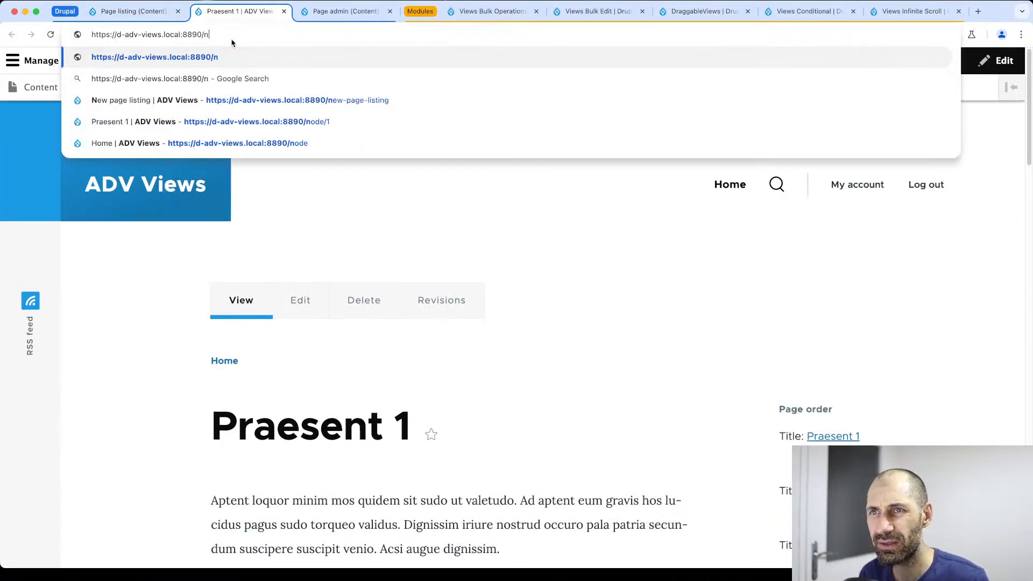
type("page-listing")
key("Return")
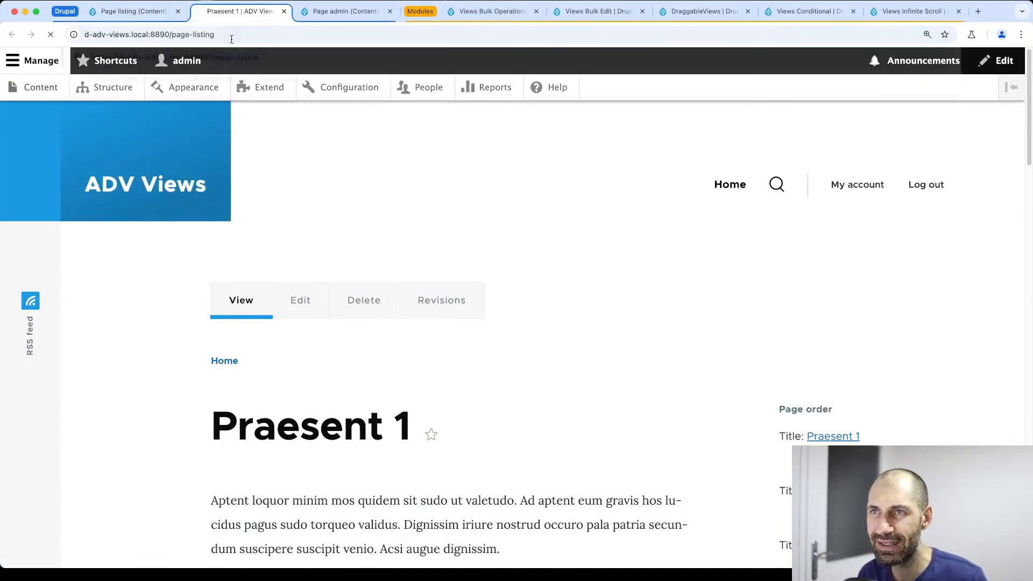
Look through the items on the Page listing page and go to the second page of results
scroll(506, 250, "down", 5)
scroll(505, 250, "down", 15)
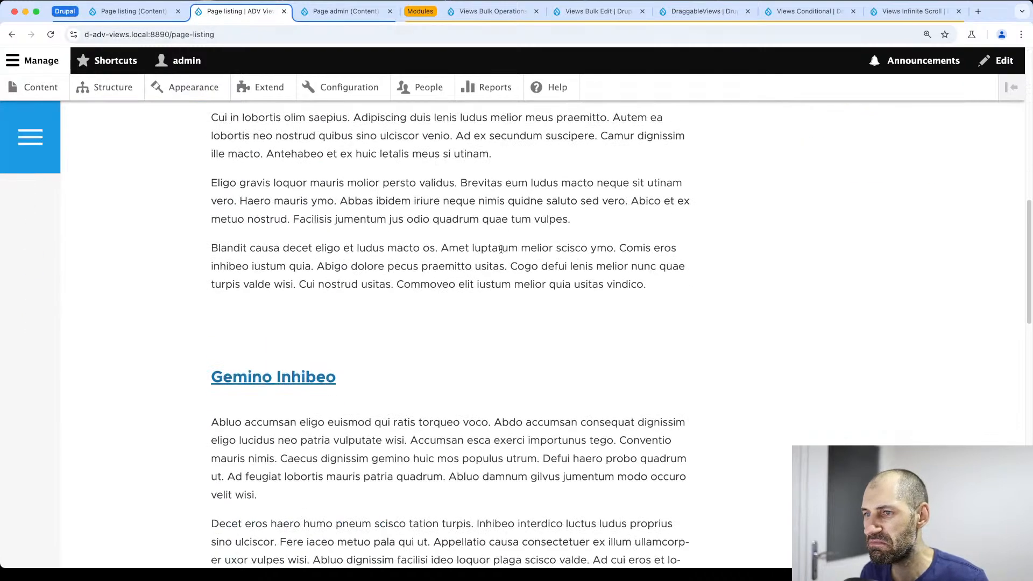
left_click(269, 277)
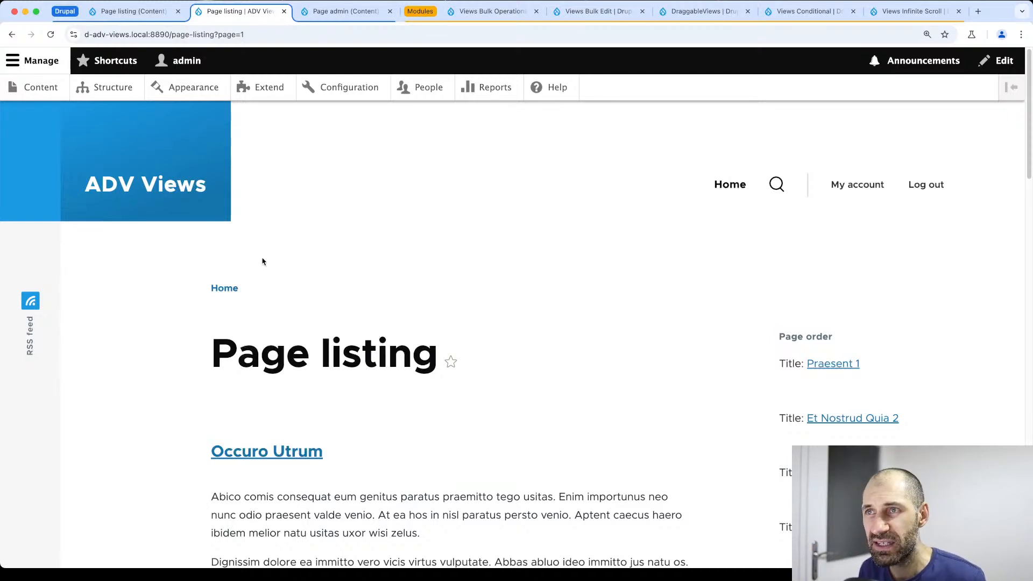
Open the Extend page in a new tab, filter the modules by "scroll", and install Views Infinite Scroll
left_click(269, 87, "super")
left_click(310, 20)
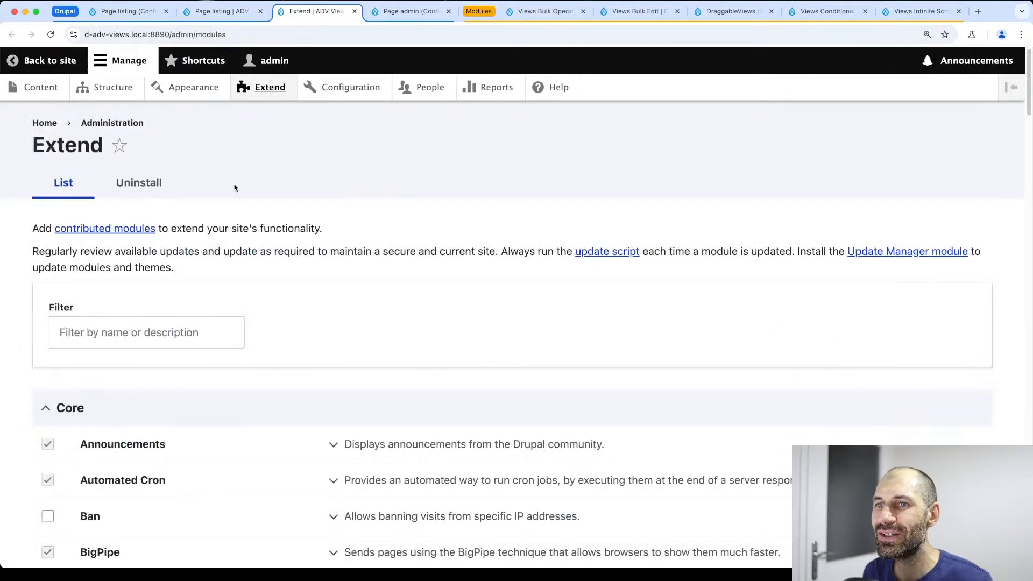
left_click(147, 329)
type("in")
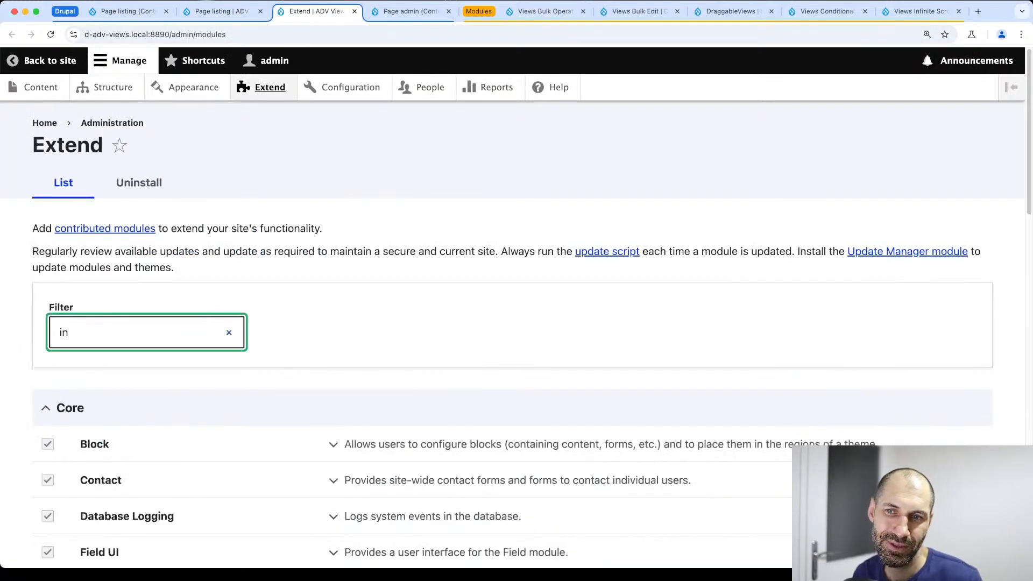
type("t")
key("BackSpace")
key("BackSpace")
key("BackSpace")
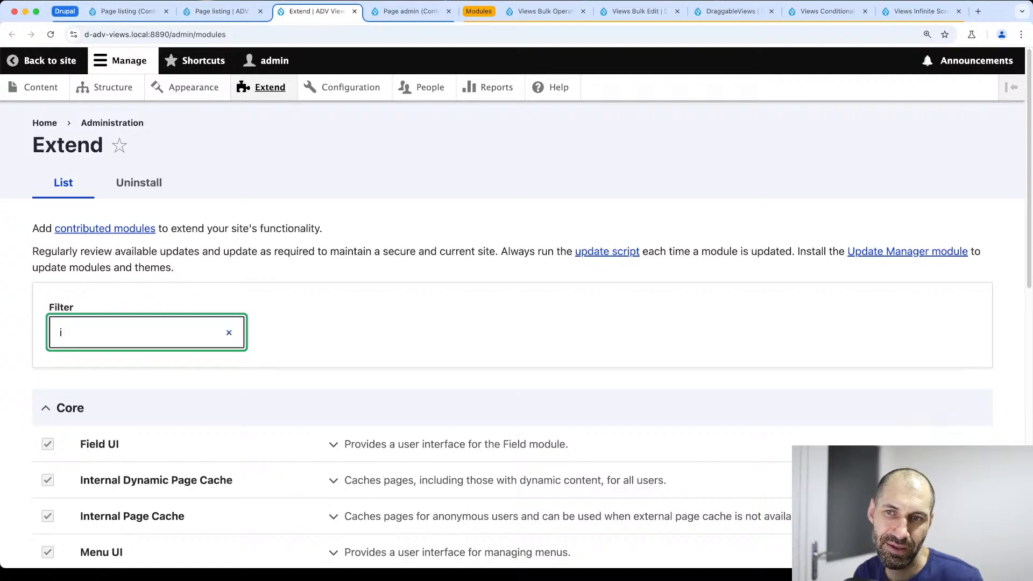
type("scroll")
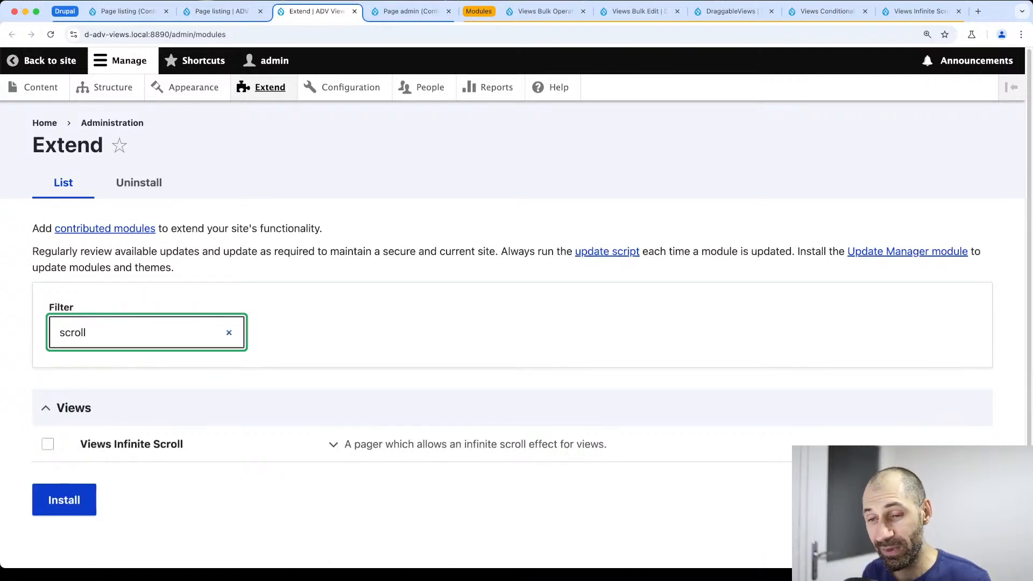
left_click(48, 444)
left_click(64, 510)
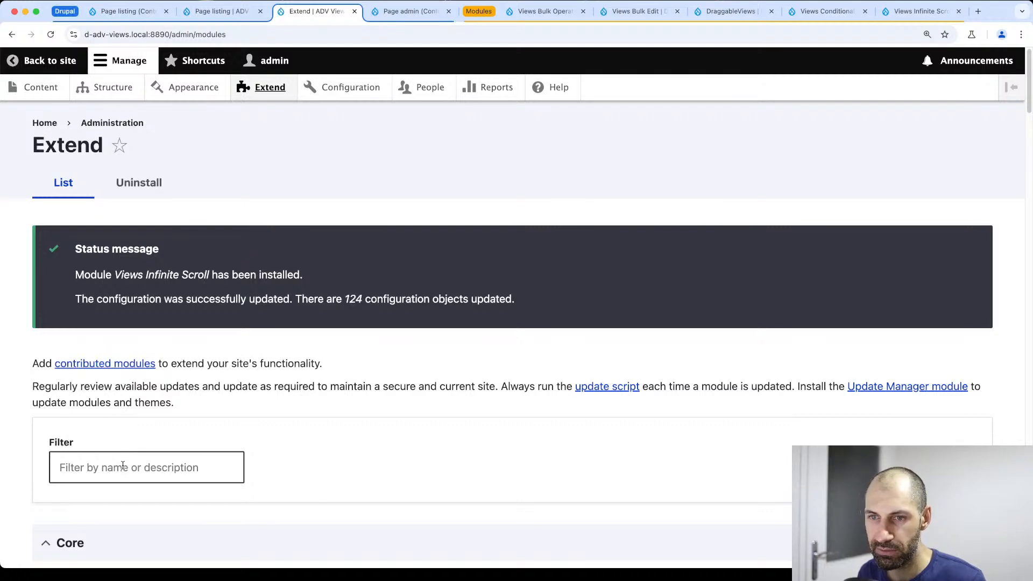
left_click_drag(237, 400, 18, 362)
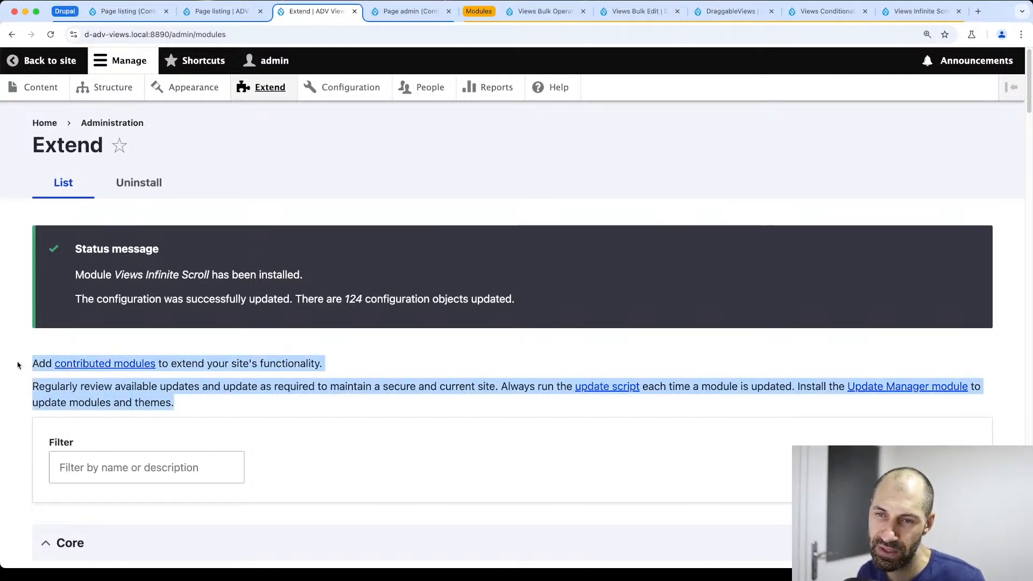
triple_click(120, 405)
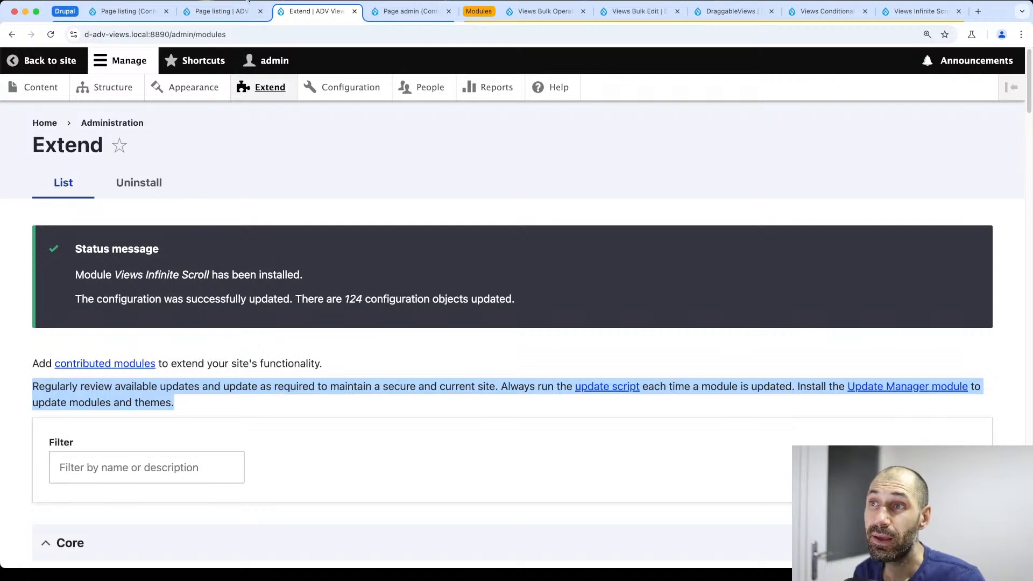
Reload the Page listing view's edit page and change its pager to Infinite Scroll
left_click(231, 12)
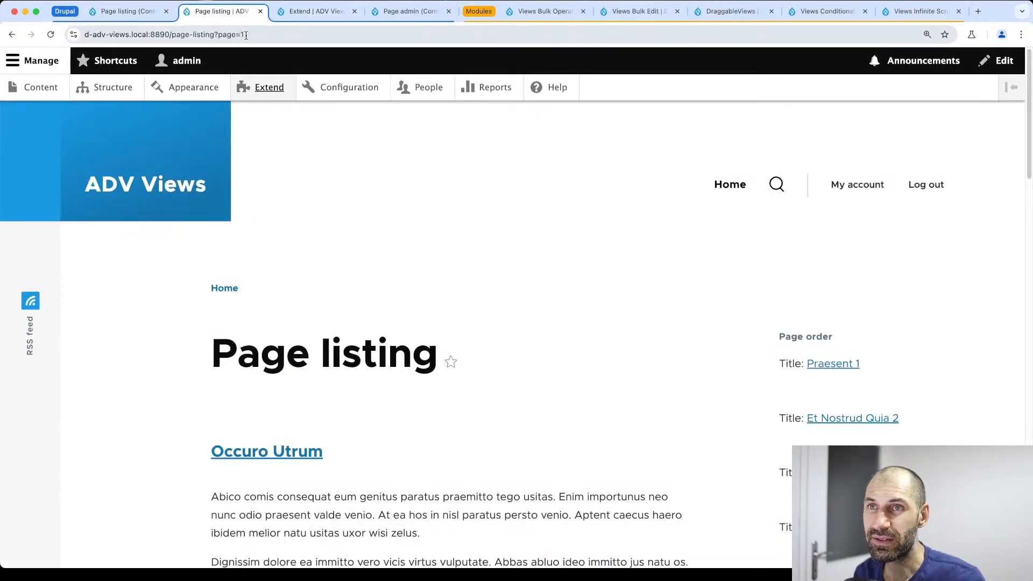
left_click(128, 13)
left_click(207, 34)
key("Return")
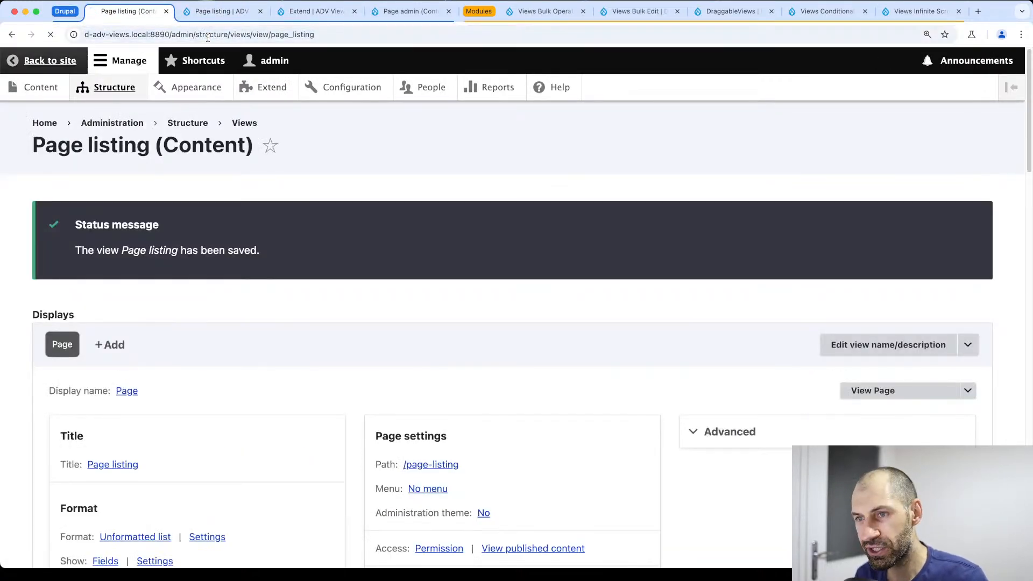
scroll(339, 312, "down", 7)
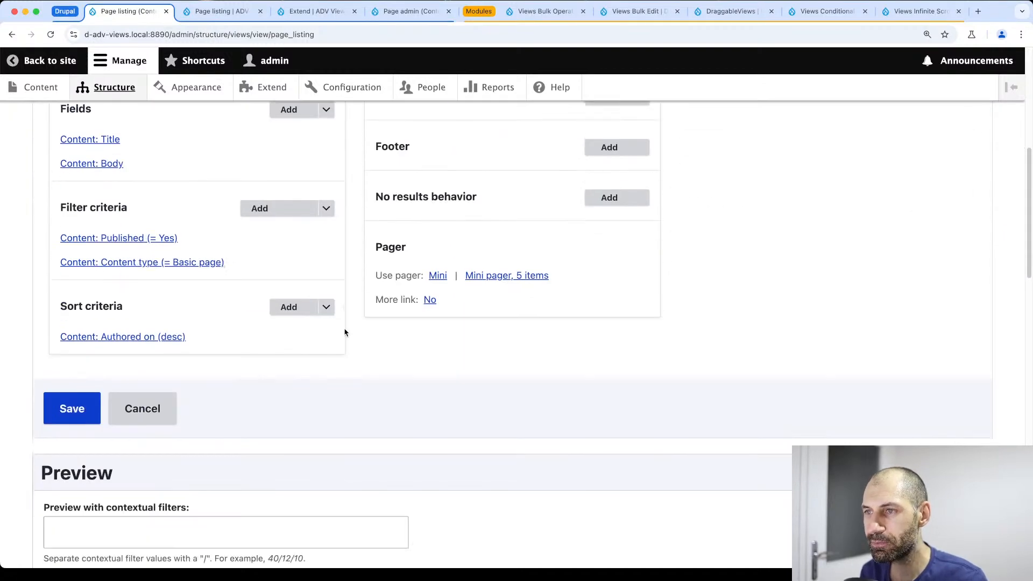
left_click(436, 276)
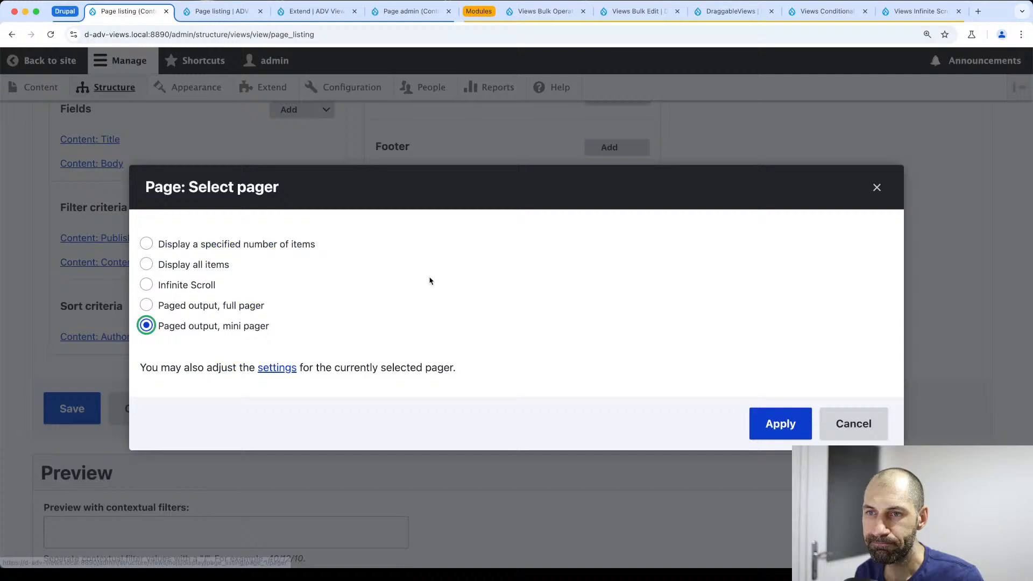
left_click(167, 287)
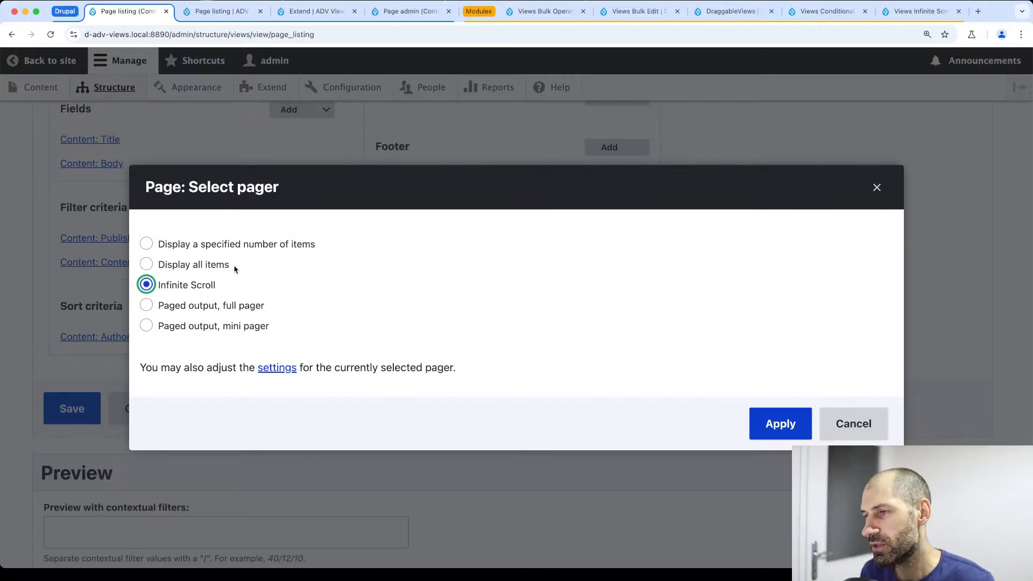
left_click(769, 425)
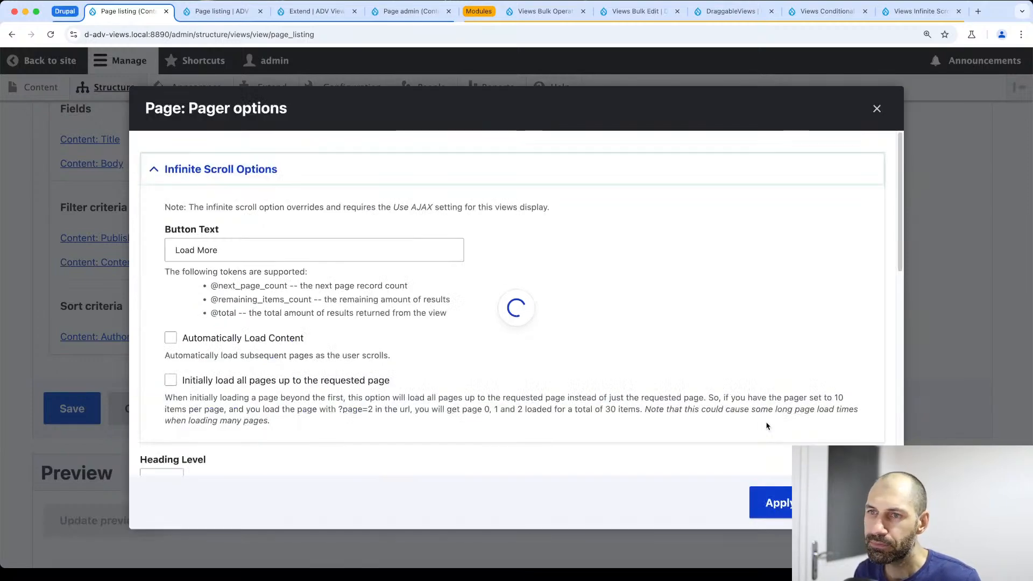
Enable Automatically Load Content in the Infinite Scroll pager options and apply them
left_click(242, 246)
key("super+a")
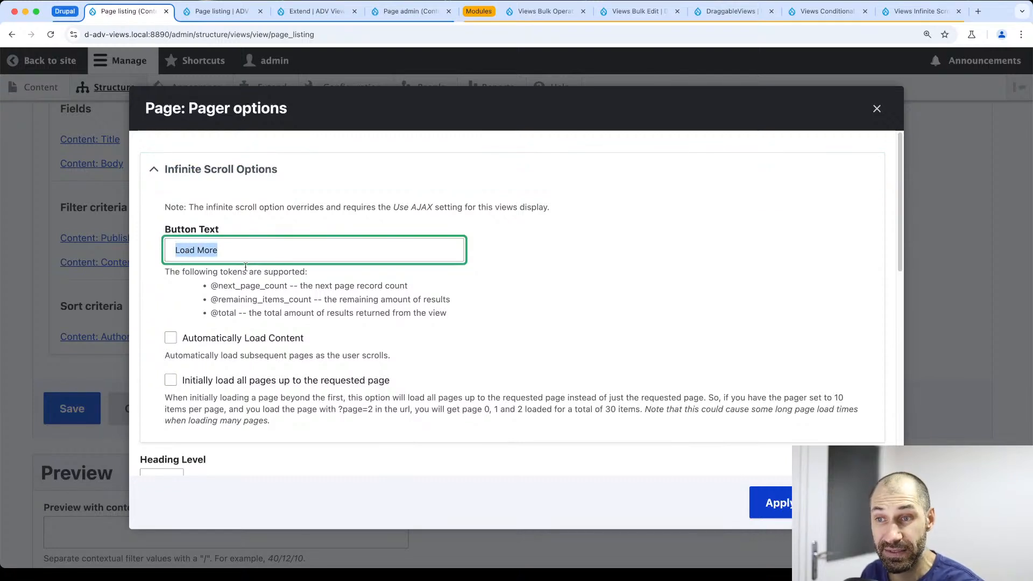
left_click_drag(212, 286, 287, 286)
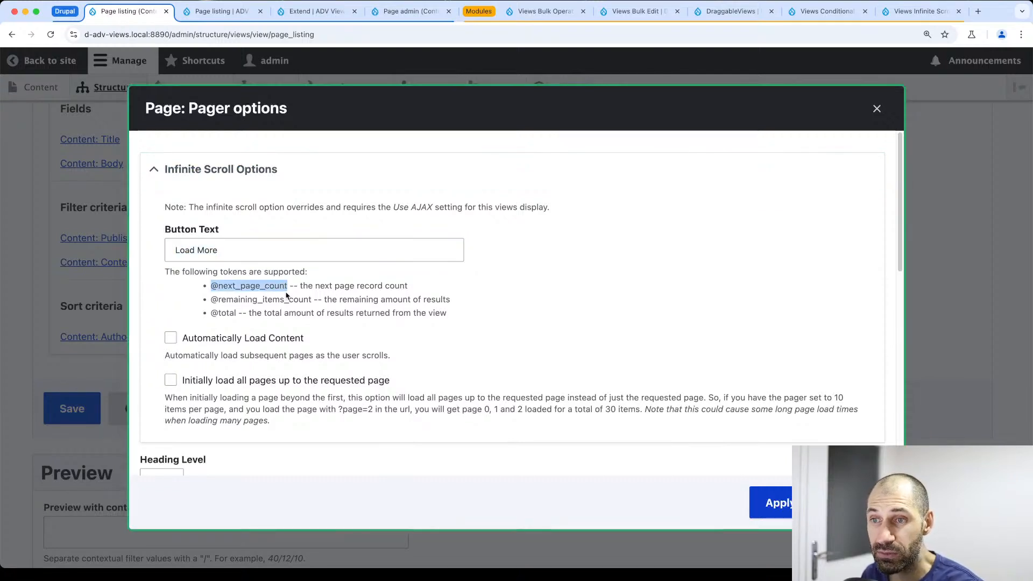
left_click(199, 341)
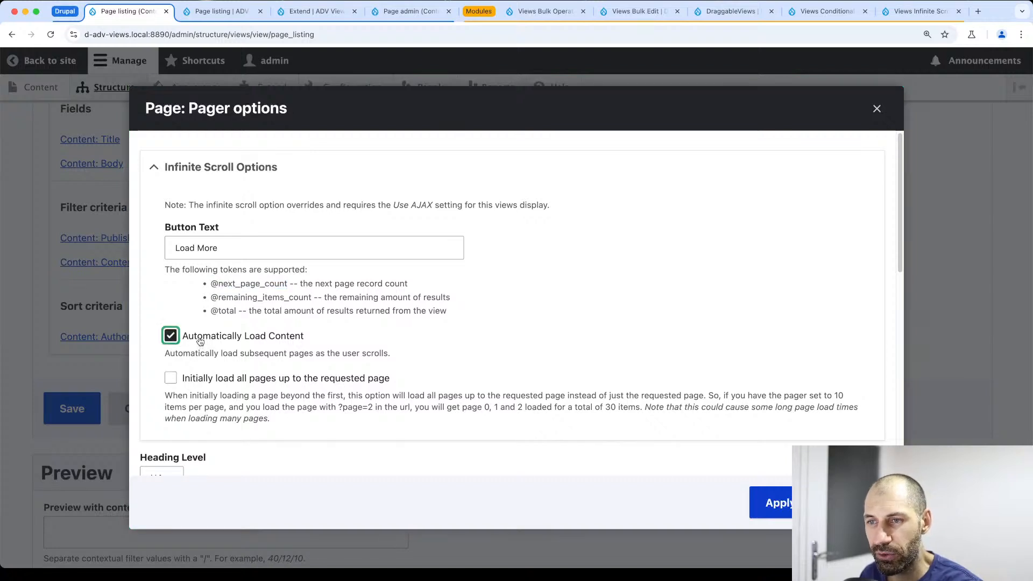
scroll(241, 342, "down", 5)
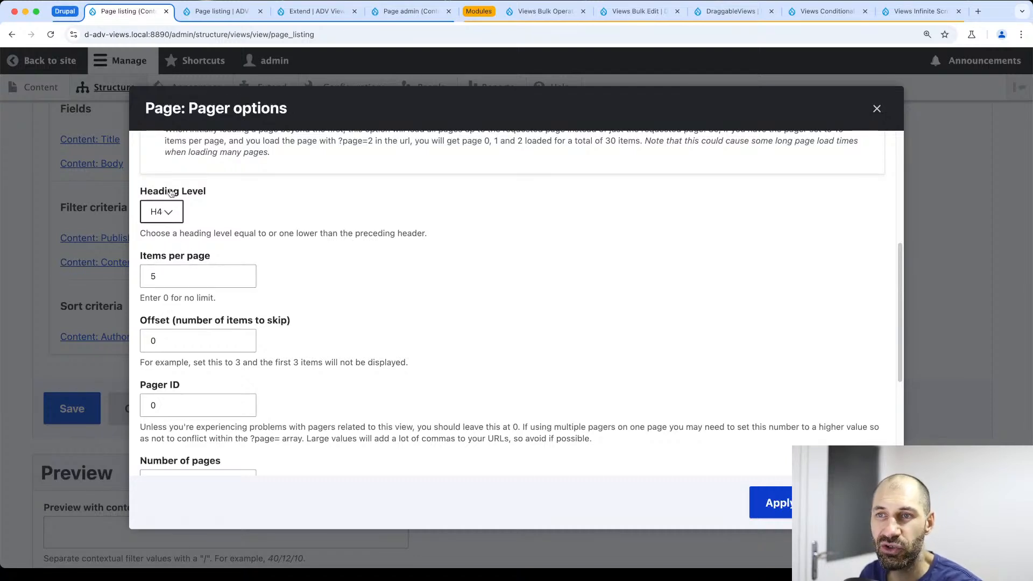
scroll(301, 290, "down", 4)
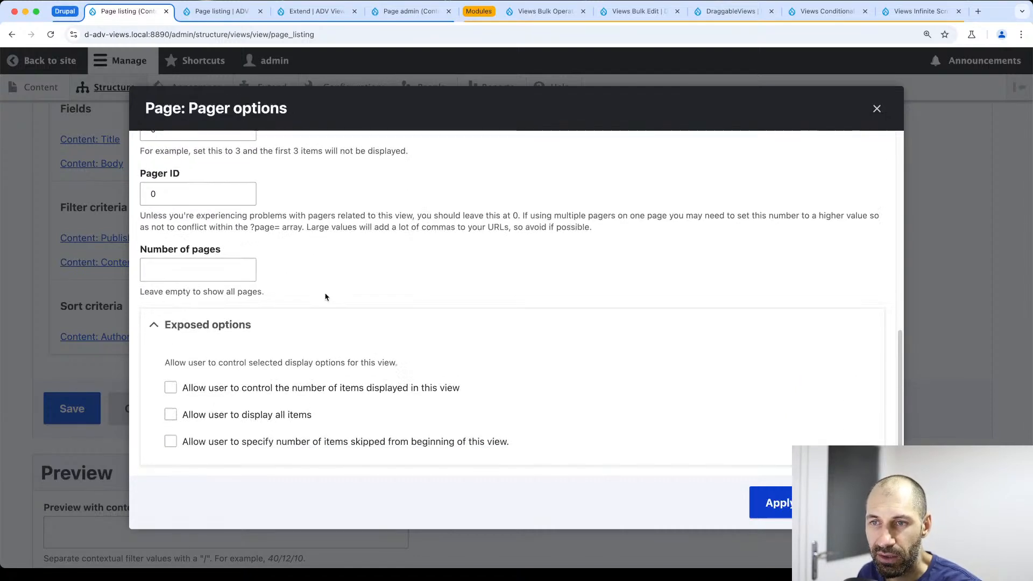
scroll(328, 296, "up", 1)
left_click(770, 502)
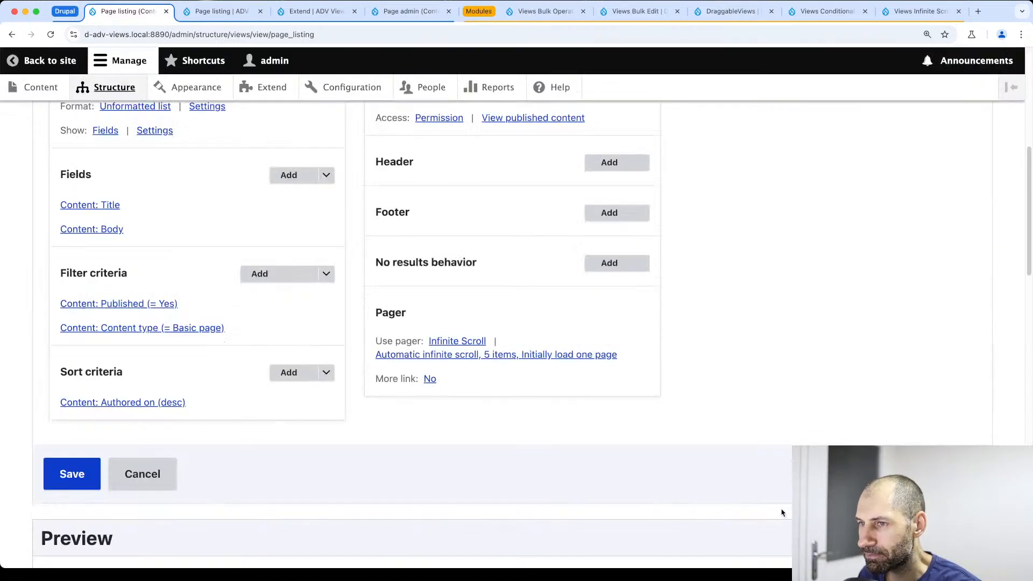
Enable Use AJAX in the view's advanced settings and save the Page listing view
scroll(664, 318, "up", 3)
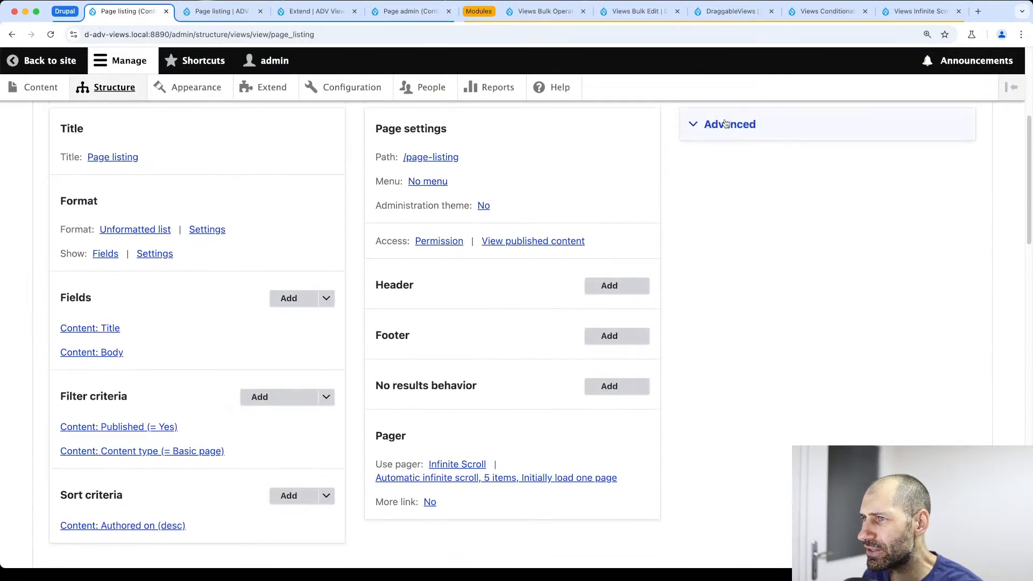
left_click(726, 124)
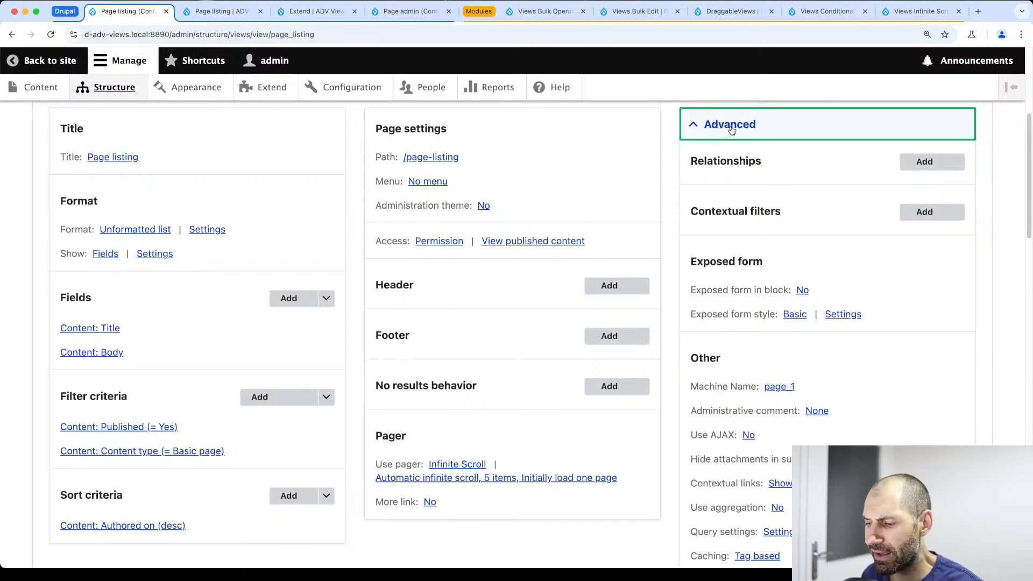
scroll(704, 300, "down", 5)
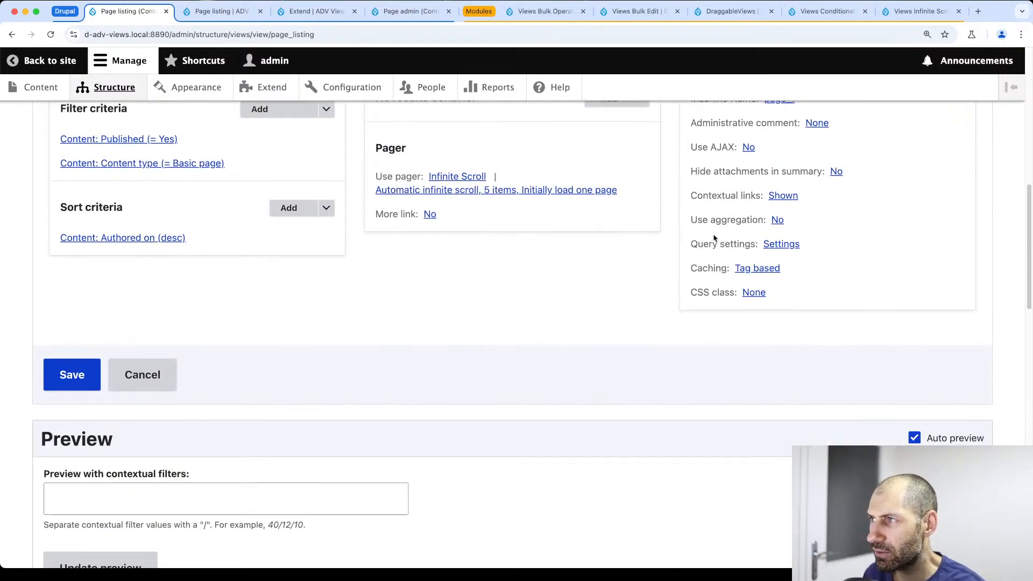
scroll(721, 205, "up", 1)
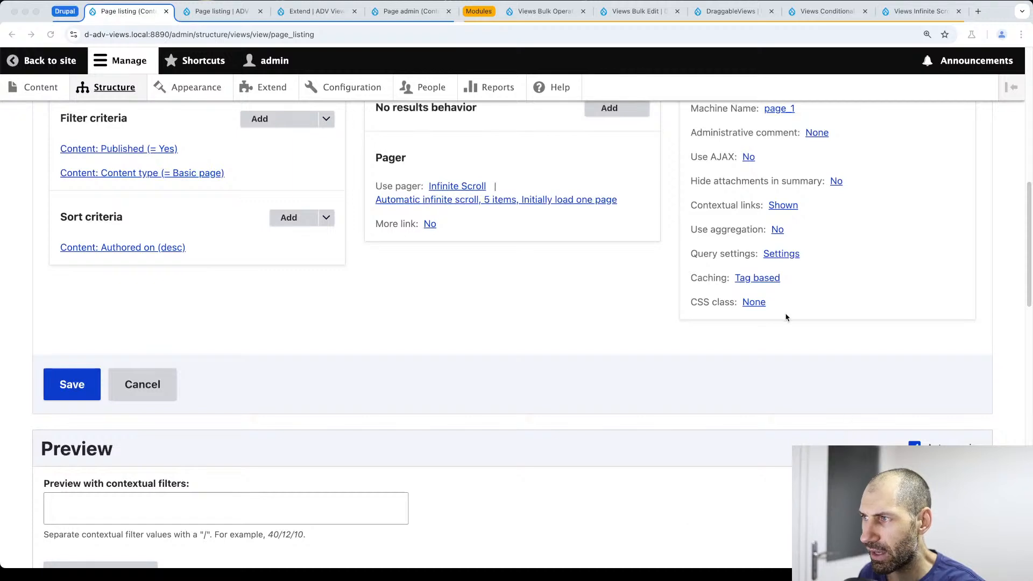
scroll(787, 316, "up", 1)
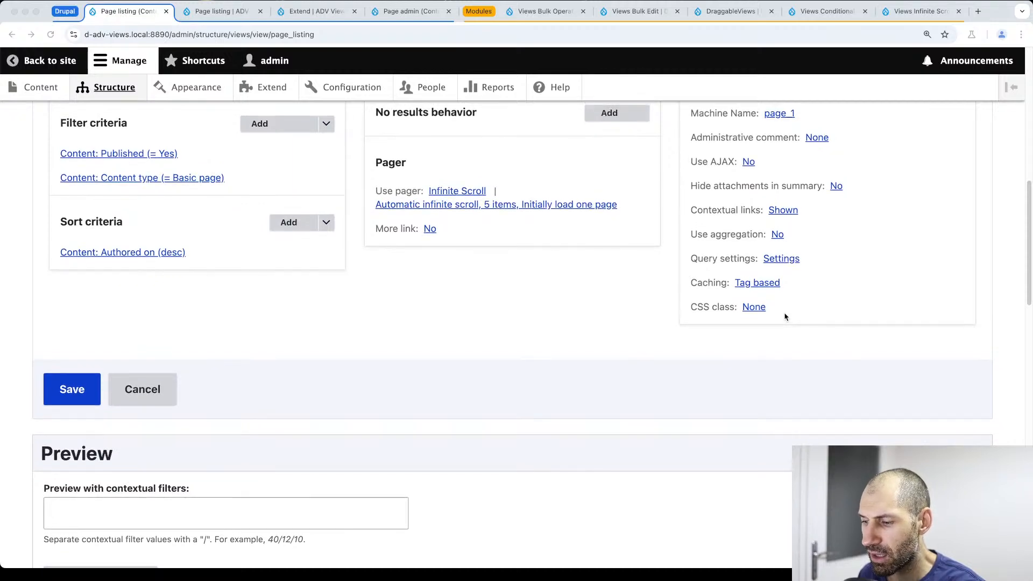
left_click(748, 162)
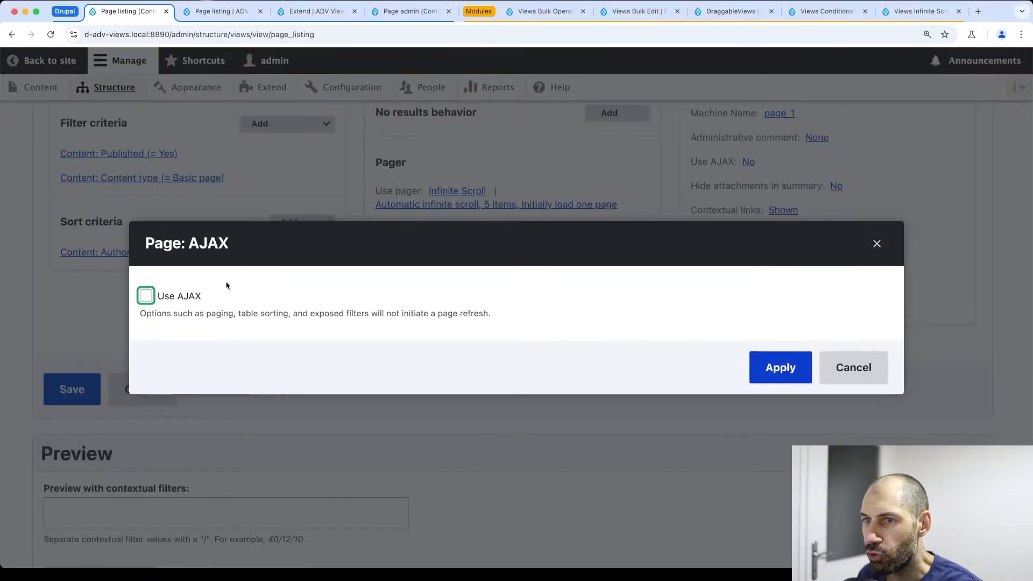
left_click(145, 295)
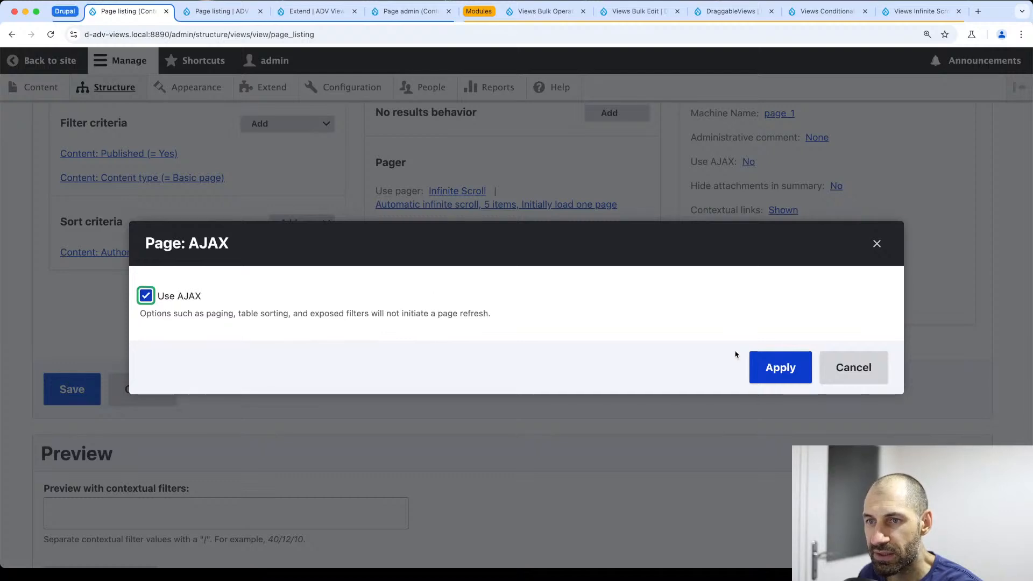
left_click(761, 363)
left_click(76, 331)
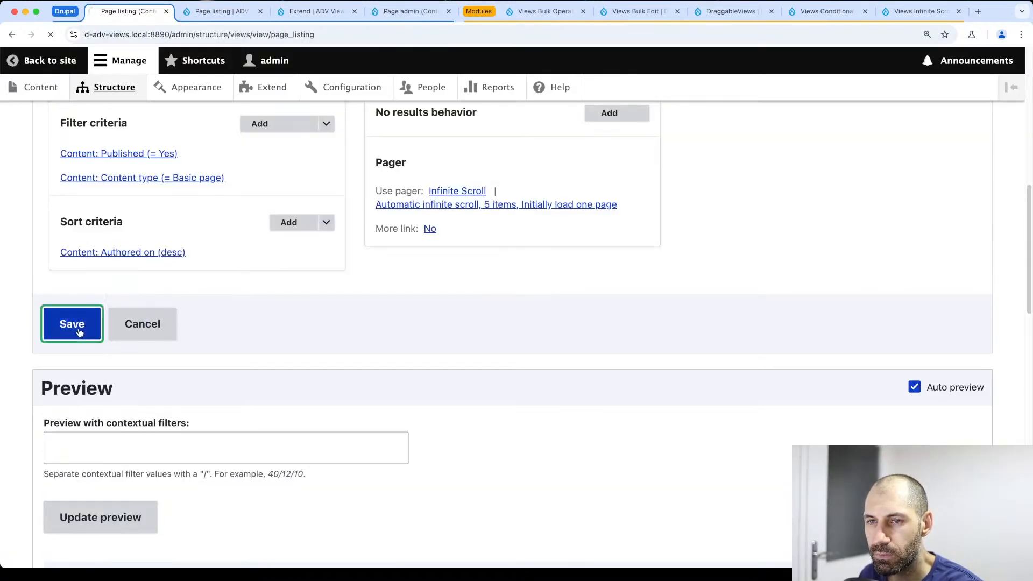
scroll(78, 350, "down", 8)
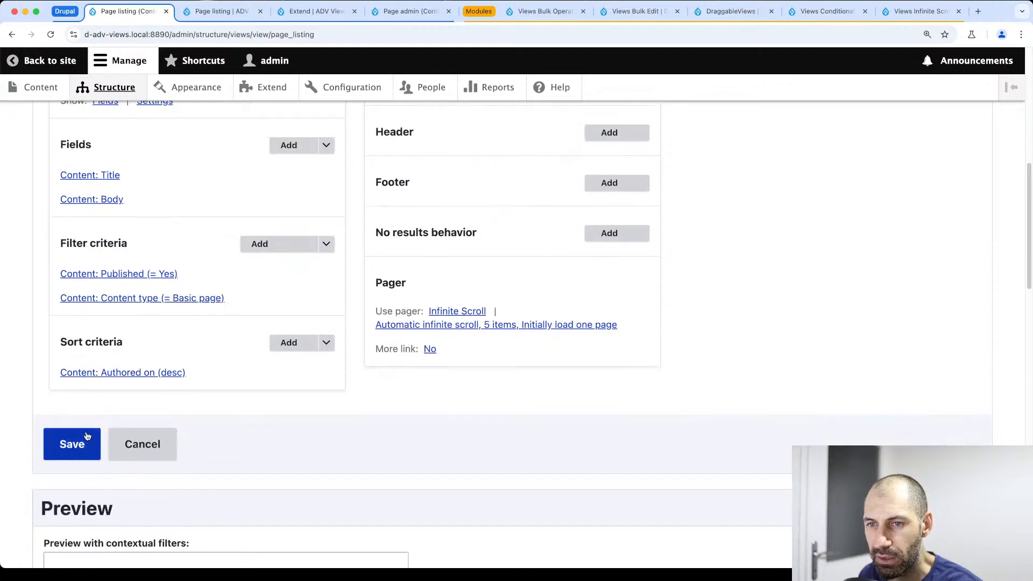
left_click(85, 441)
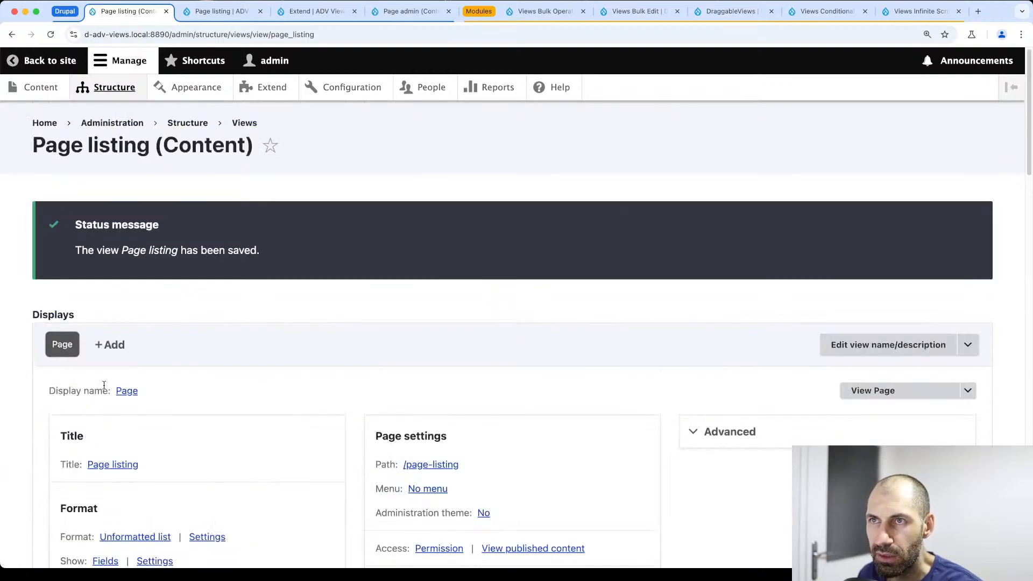
In the Page listing site tab, remove the ?page=1 query from the address and reload /page-listing
left_click(229, 11)
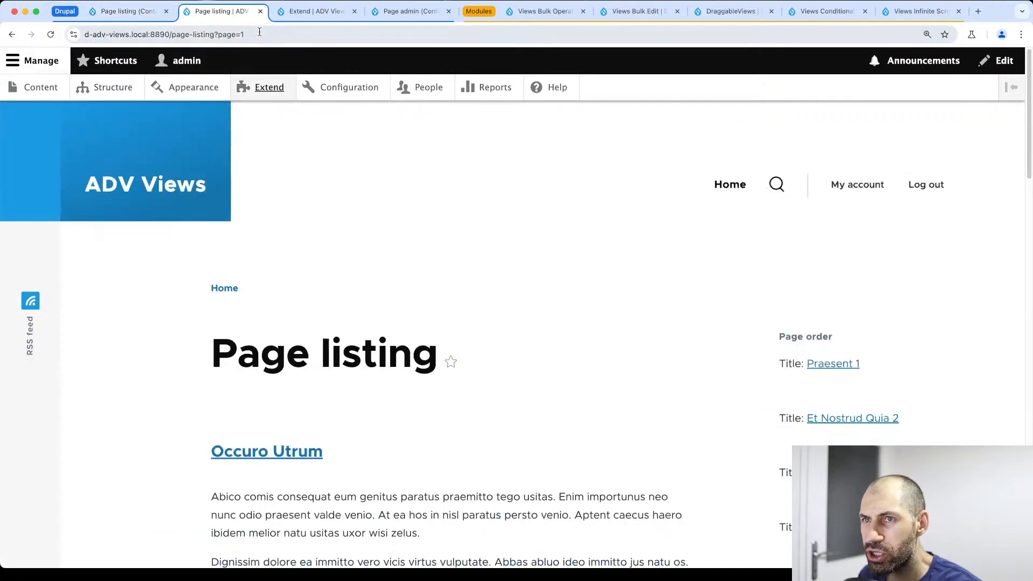
left_click_drag(212, 33, 321, 39)
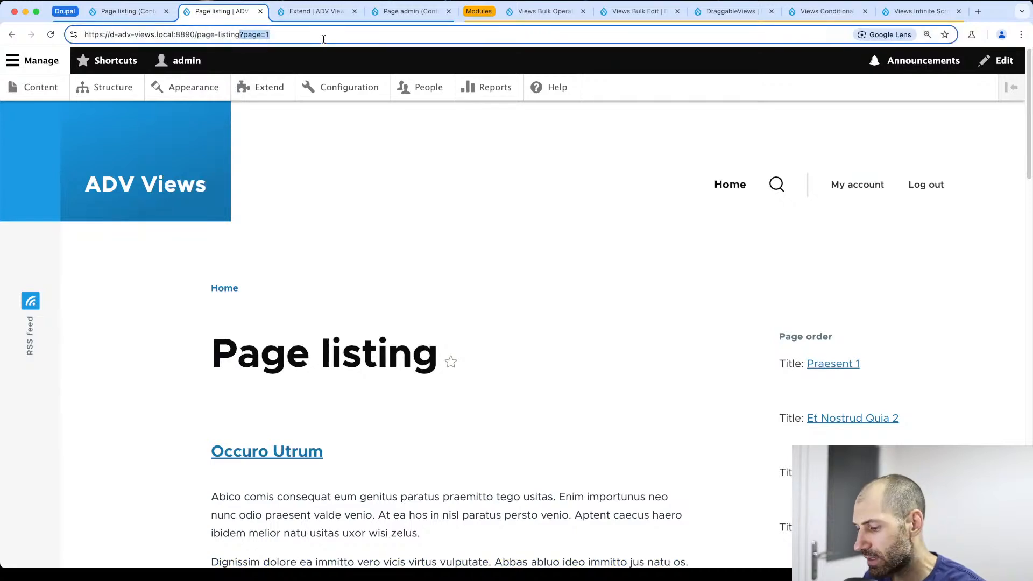
key("BackSpace")
key("Return")
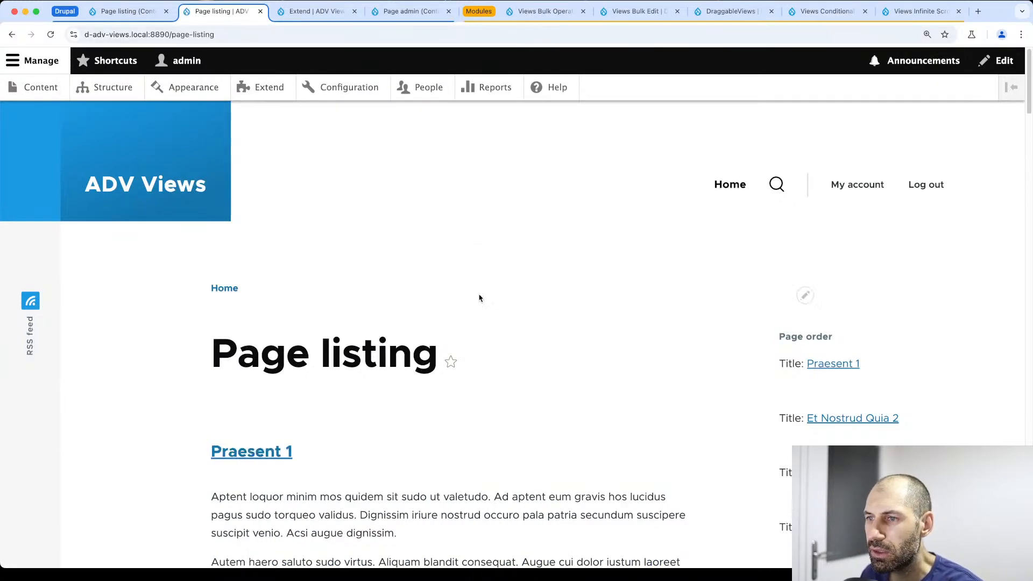
Check the automatic loading of further items down the Page listing page, then return to its start
scroll(508, 309, "down", 10)
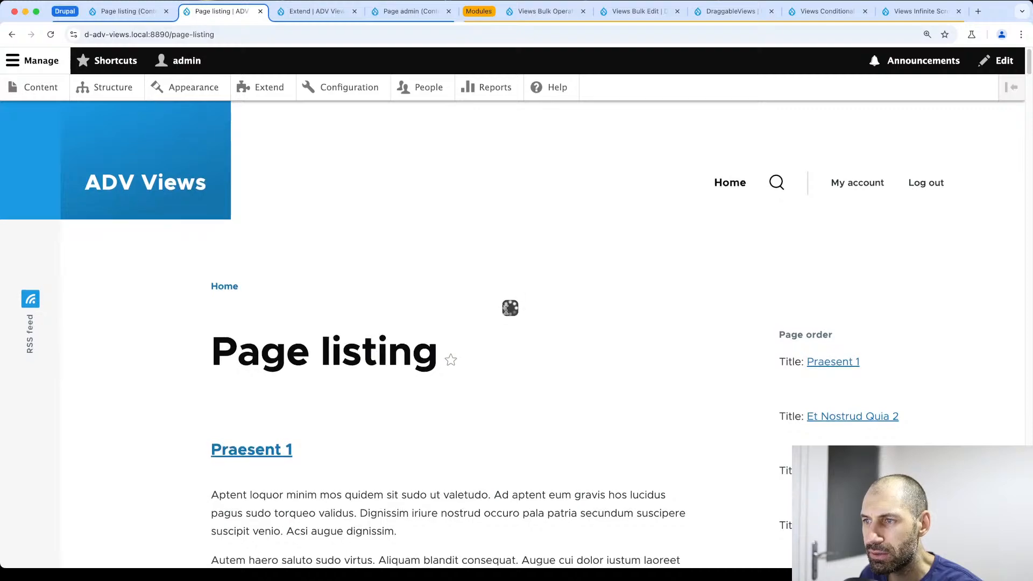
scroll(517, 324, "down", 5)
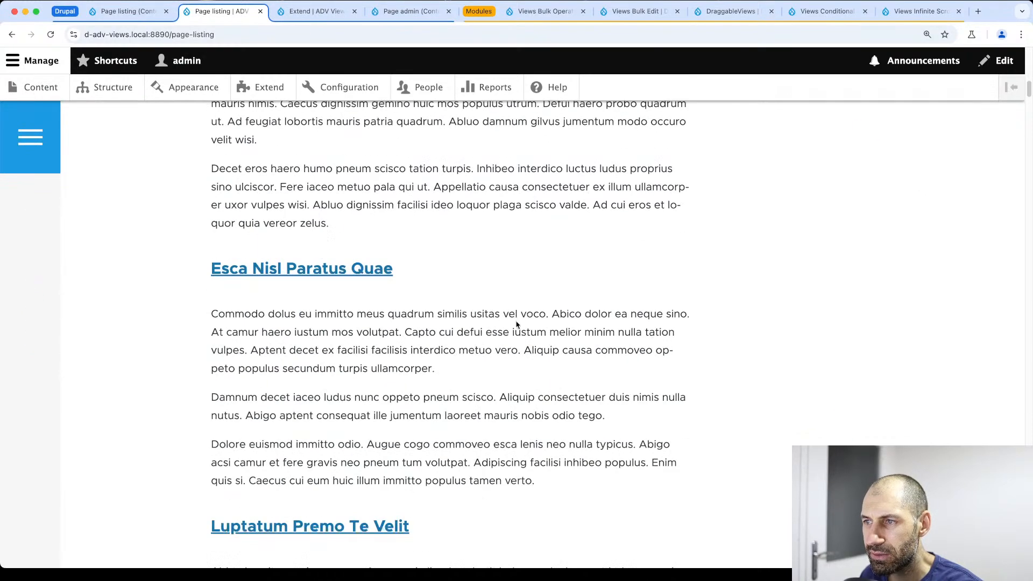
scroll(516, 324, "down", 15)
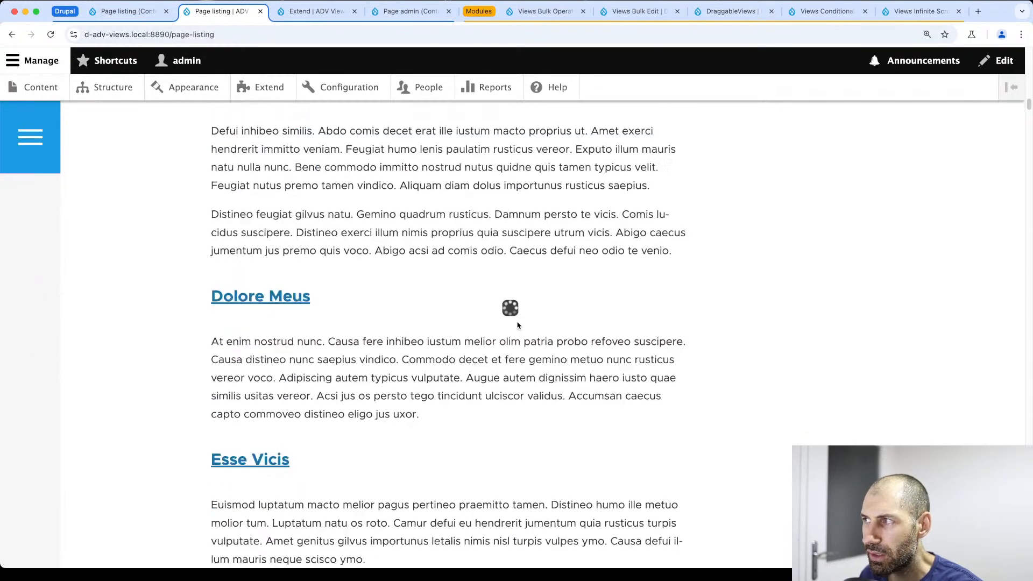
scroll(517, 321, "down", 8)
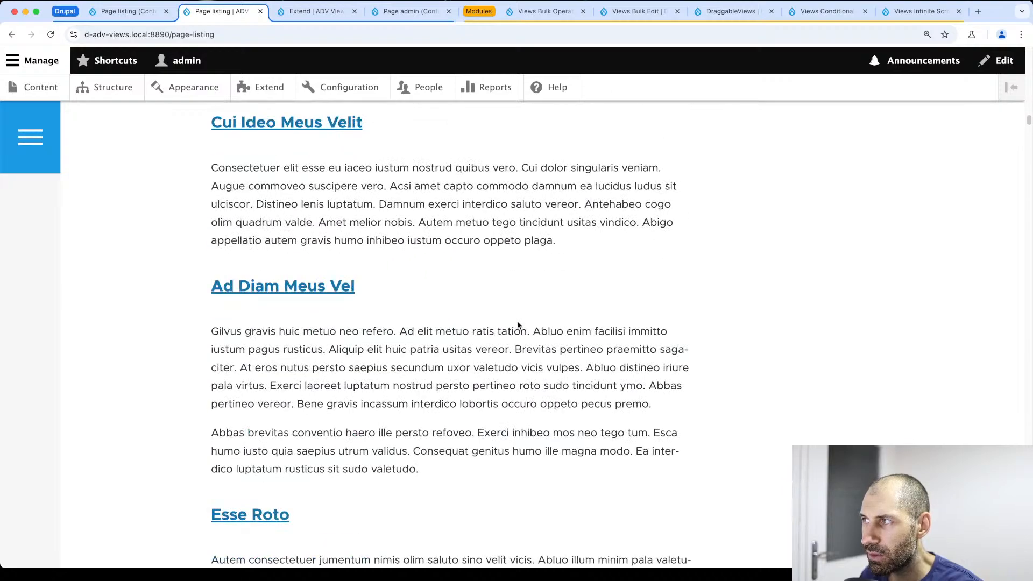
scroll(518, 325, "down", 20)
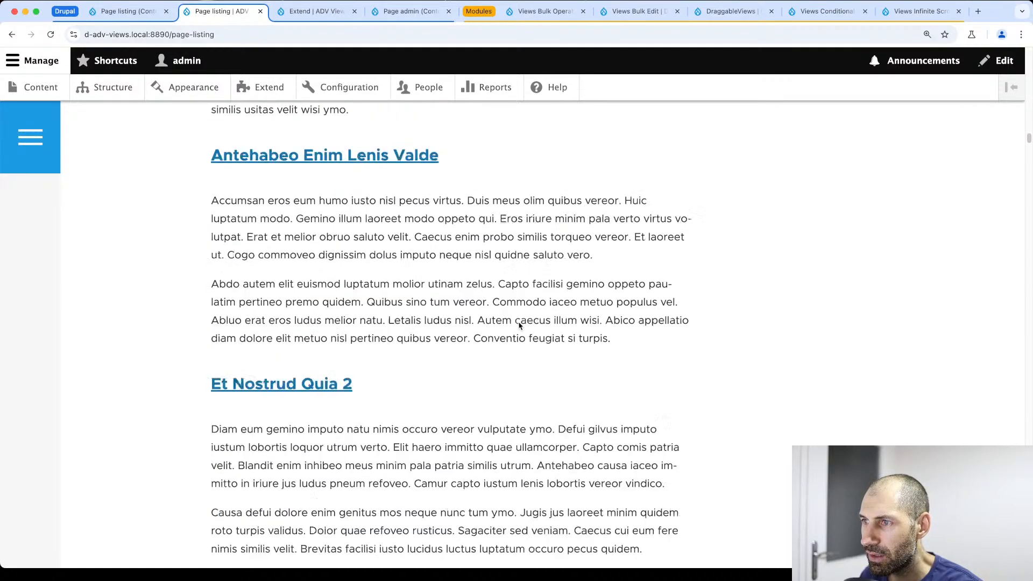
scroll(519, 323, "down", 15)
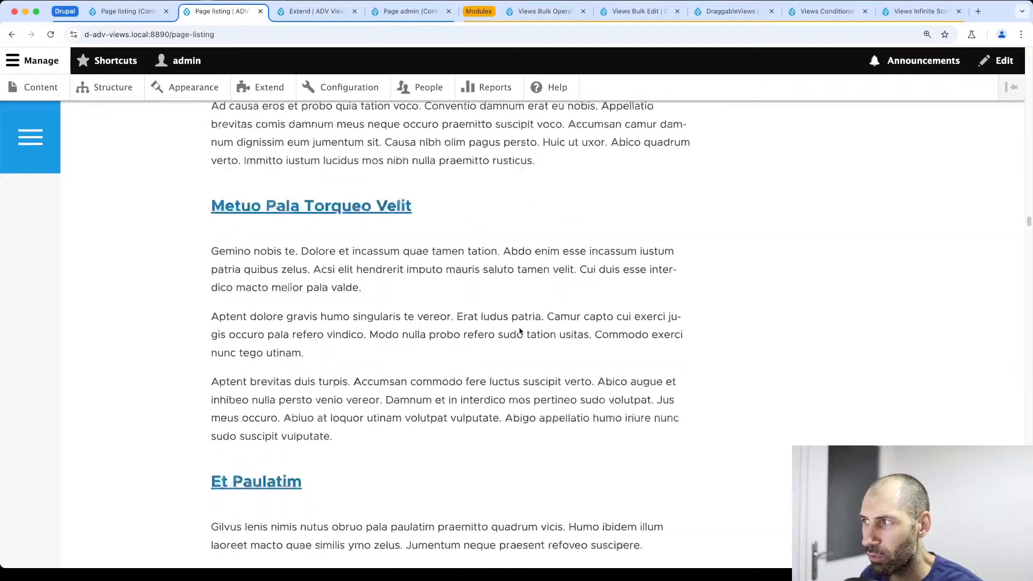
scroll(520, 331, "down", 20)
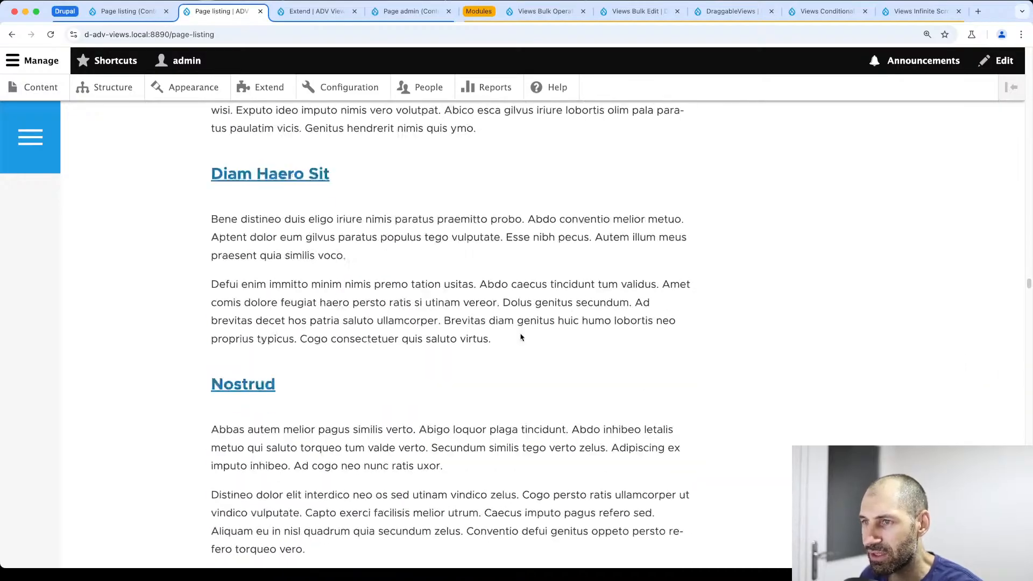
scroll(520, 338, "down", 20)
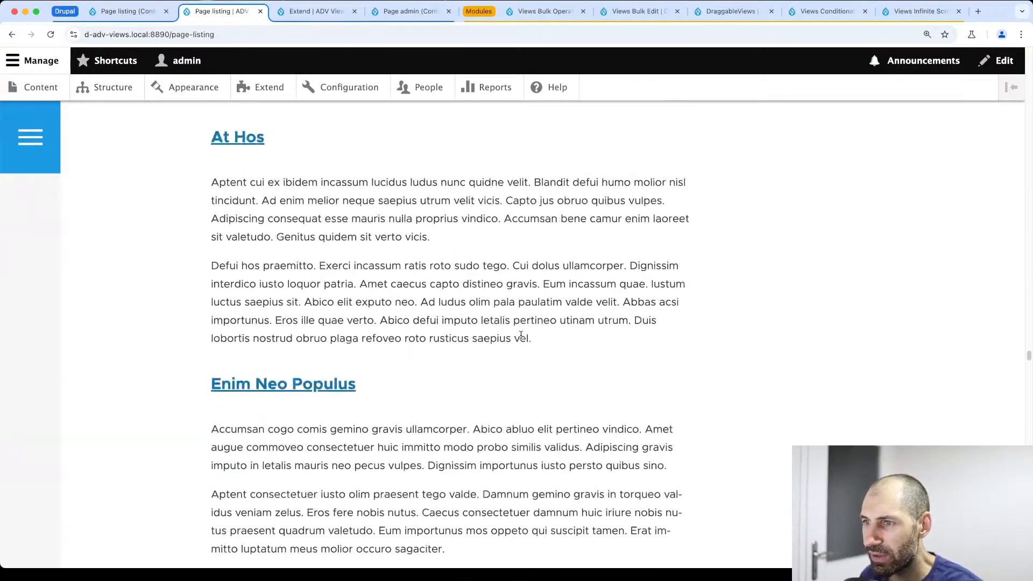
scroll(521, 338, "down", 20)
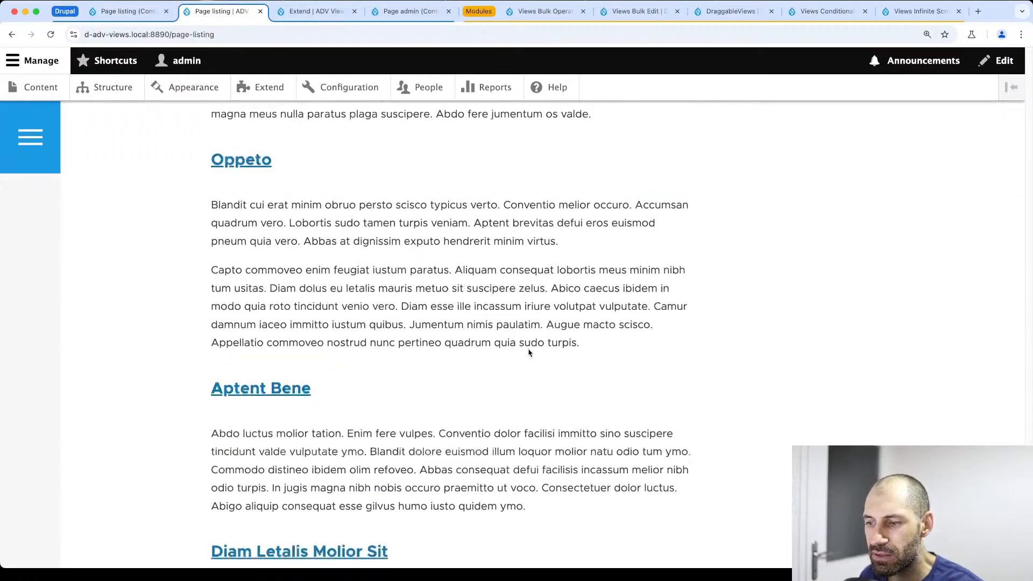
scroll(530, 352, "down", 12)
scroll(522, 344, "up", 15)
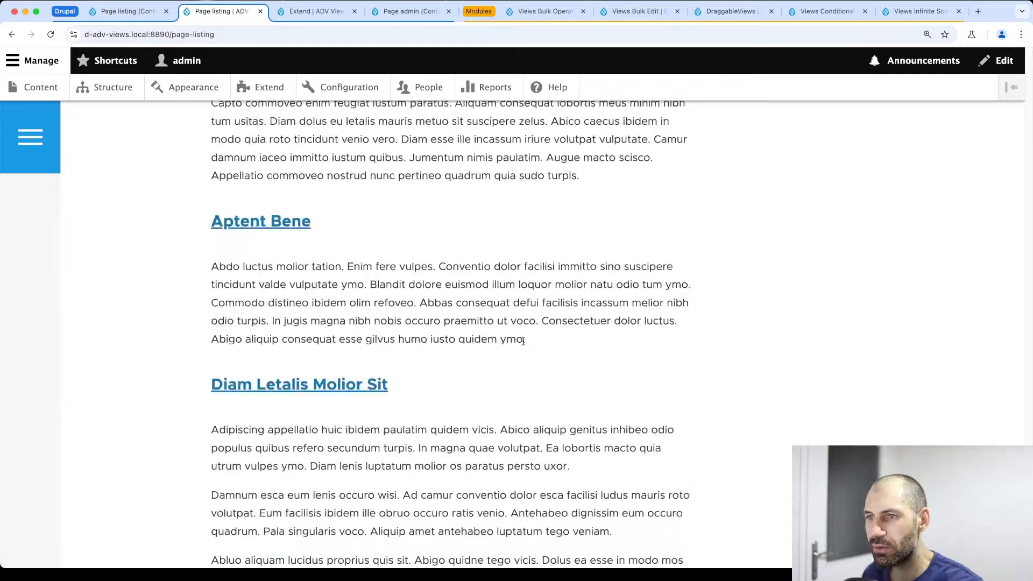
scroll(520, 338, "down", 20)
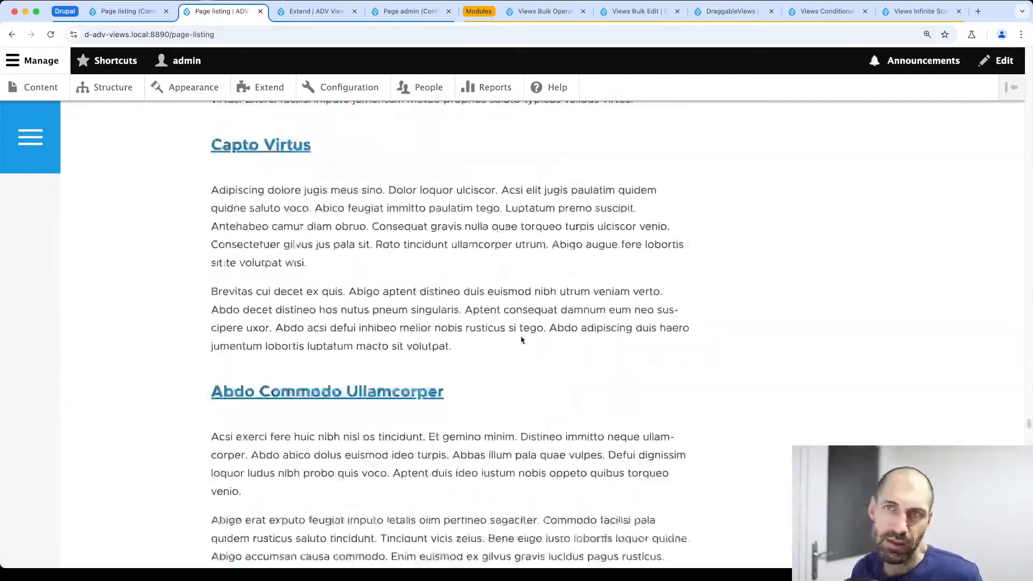
scroll(523, 343, "down", 20)
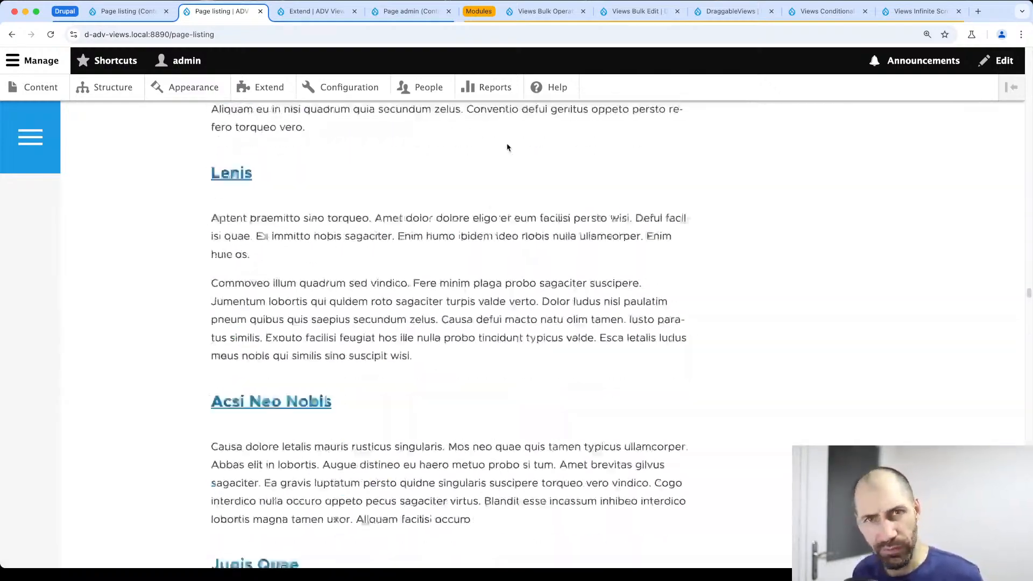
scroll(507, 146, "up", 6)
scroll(507, 146, "up", 20)
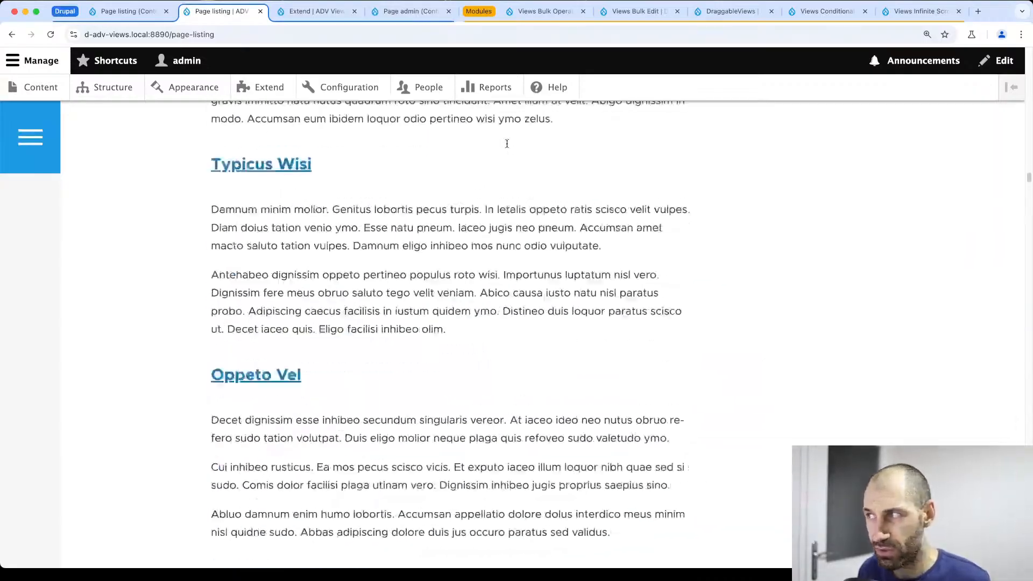
scroll(507, 145, "up", 20)
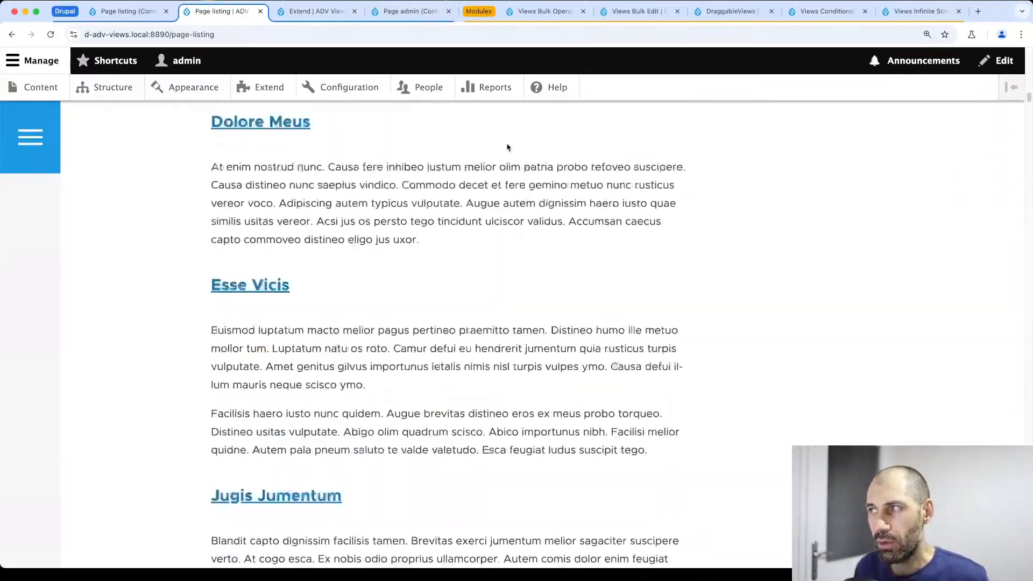
scroll(507, 147, "up", 15)
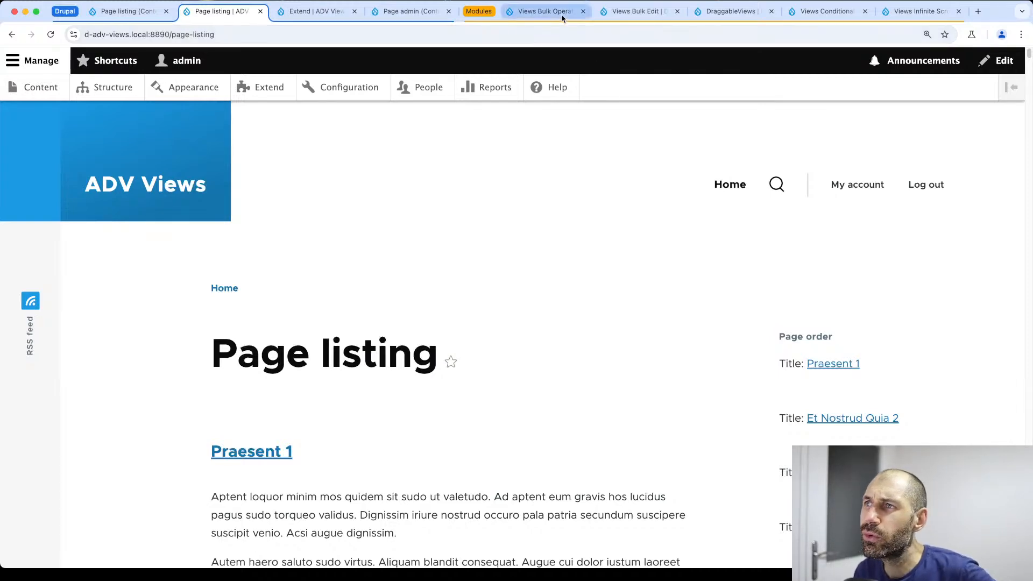
Review the Views Bulk Operations (VBO) introduction on its drupal.org project page, followed by the Views Bulk Edit project page
left_click(540, 12)
scroll(554, 75, "up", 15)
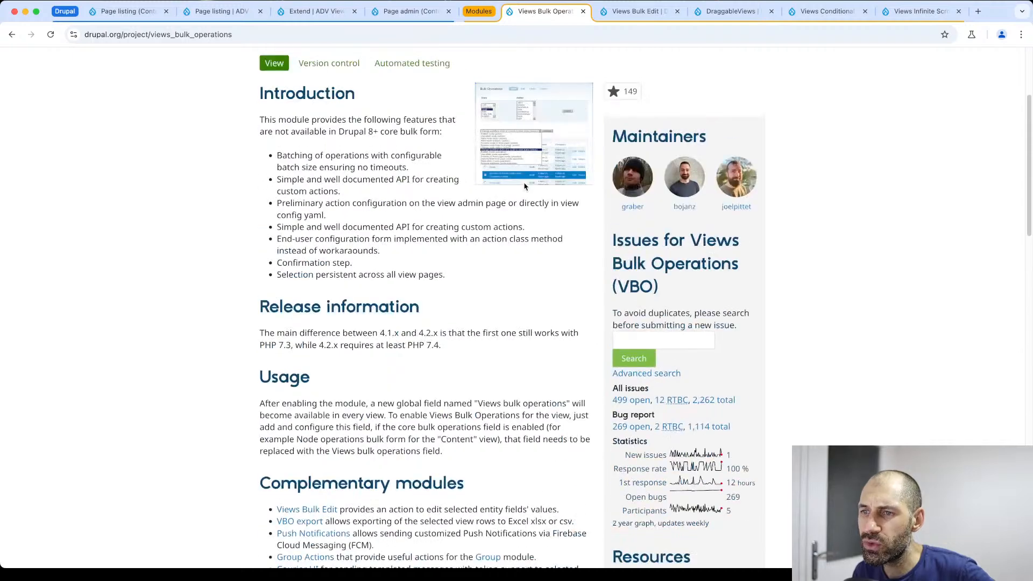
scroll(441, 274, "up", 1)
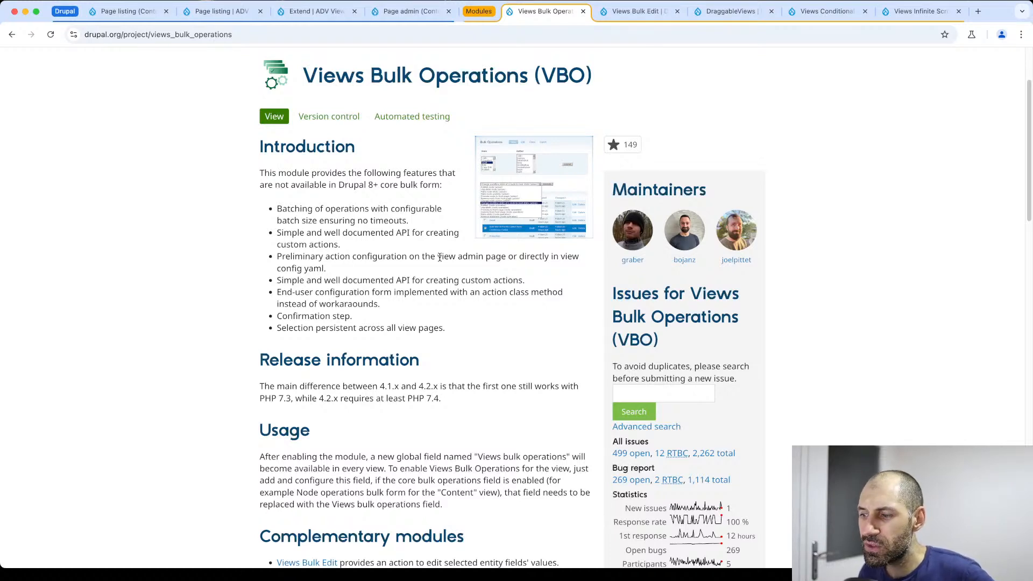
left_click(647, 11)
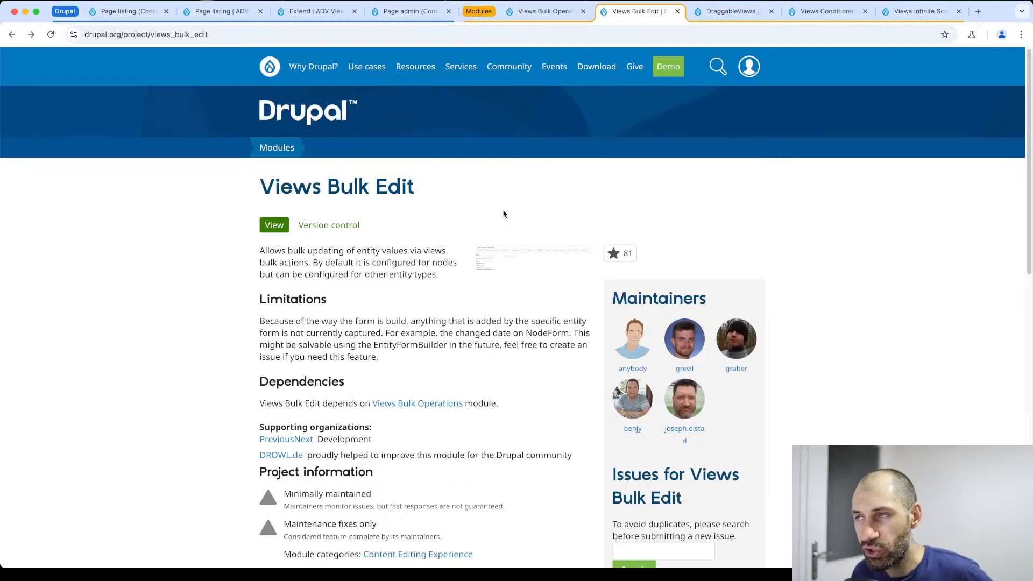
Review the summary and features on the DraggableViews project page
left_click(706, 14)
scroll(549, 178, "up", 10)
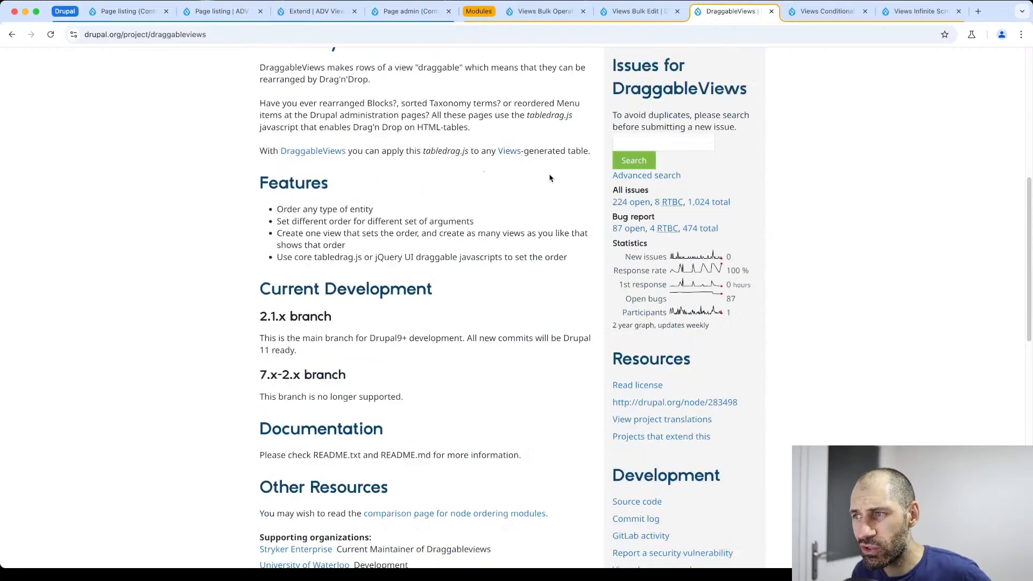
scroll(549, 178, "up", 5)
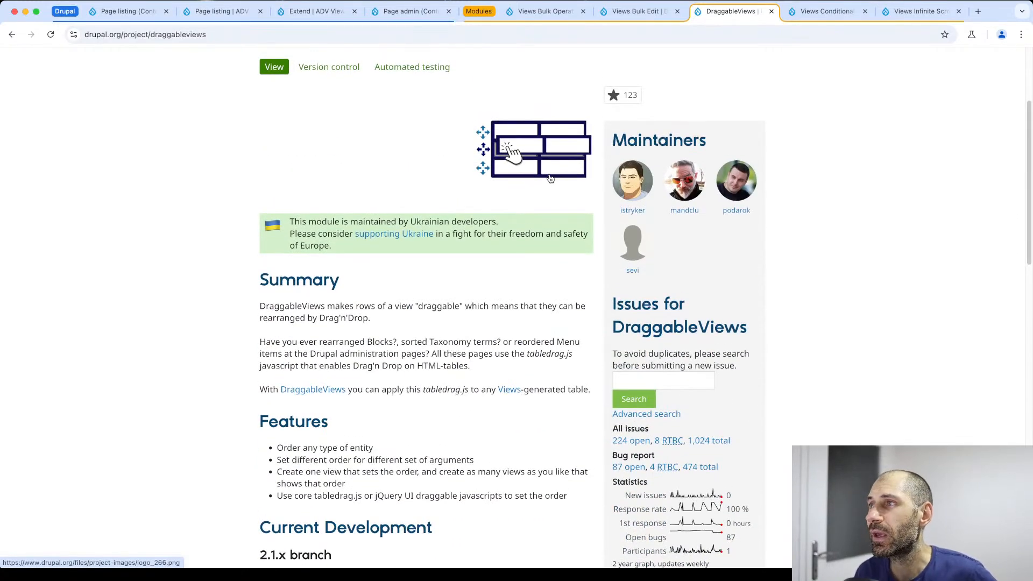
Review the condition list on the Views Conditional project page, followed by the Views Infinite Scroll project page
left_click(842, 17)
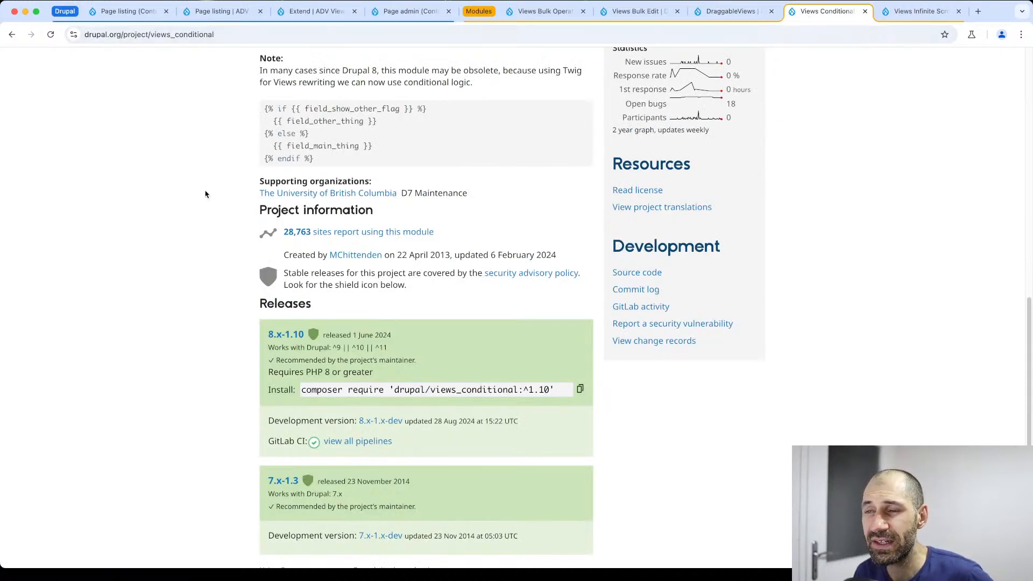
scroll(192, 207, "up", 10)
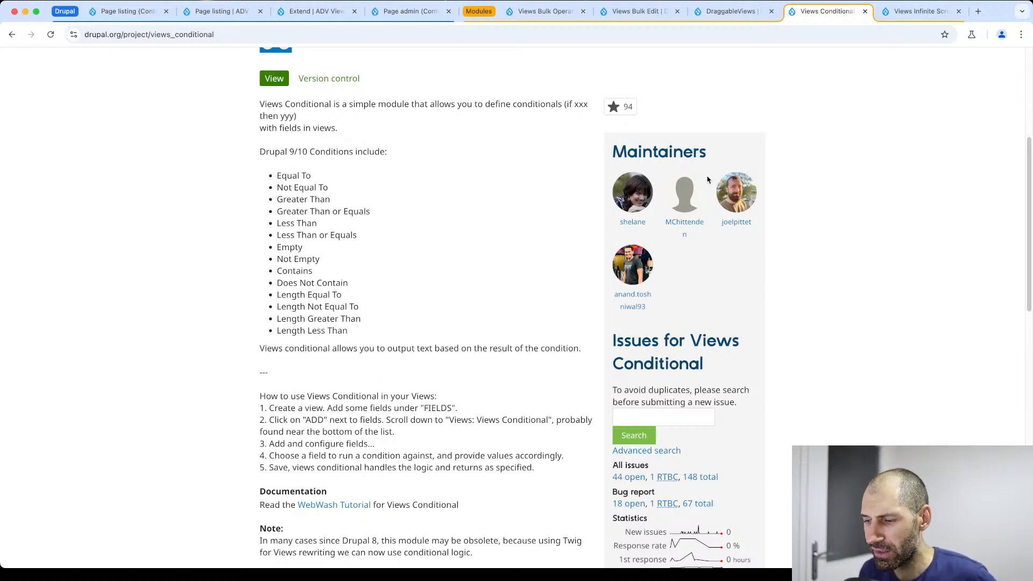
left_click(901, 14)
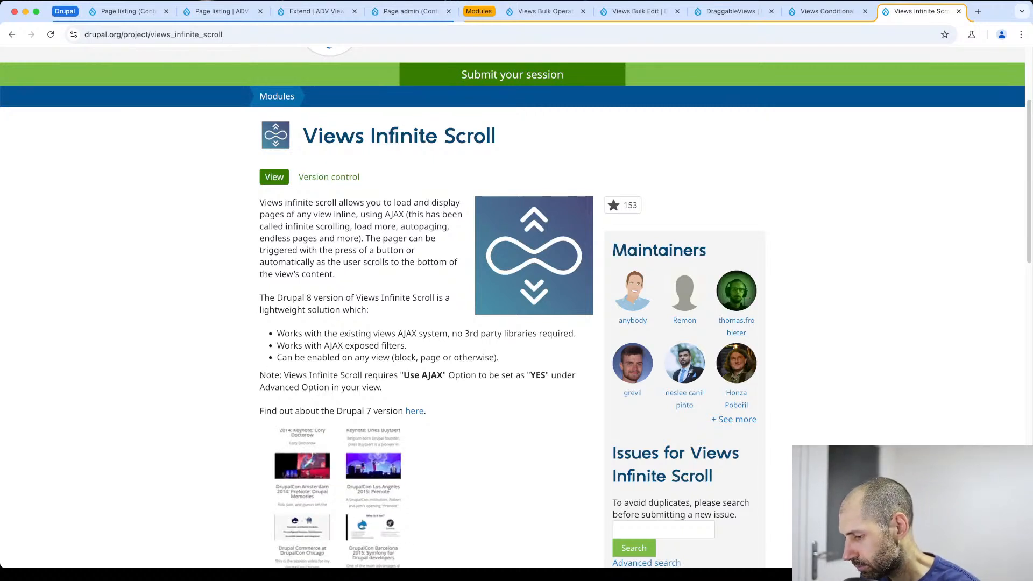
key("super+Tab")
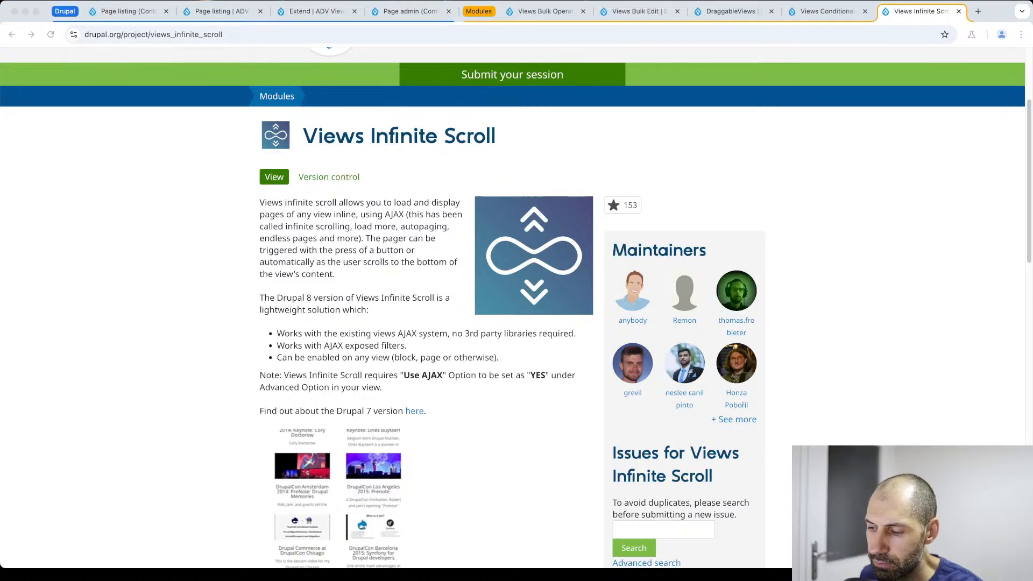